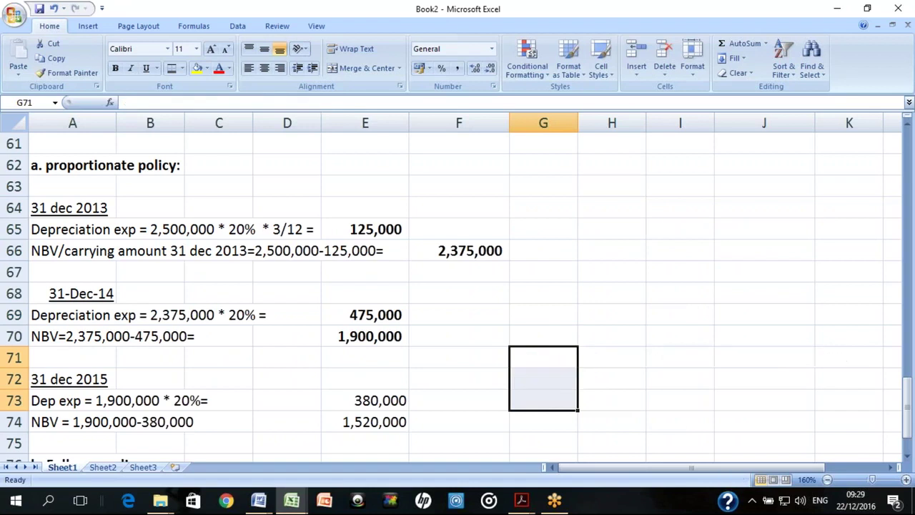
Review the earlier straight-line depreciation workings and the net book value notes above the reducing balance section
{"action": "key", "text": "Home"}
{"action": "key", "text": "Up"}
{"action": "key", "text": "Up"}
{"action": "key", "text": "Up"}
{"action": "key", "text": "Up"}
{"action": "key", "text": "Up"}
{"action": "key", "text": "Up"}
{"action": "key", "text": "Up"}
{"action": "key", "text": "Up"}
{"action": "key", "text": "Up"}
{"action": "key", "text": "Up"}
{"action": "key", "text": "Up"}
{"action": "key", "text": "Up"}
{"action": "key", "text": "Up"}
{"action": "key", "text": "Up"}
{"action": "key", "text": "Up"}
{"action": "key", "text": "Up"}
{"action": "key", "text": "Up"}
{"action": "key", "text": "Up"}
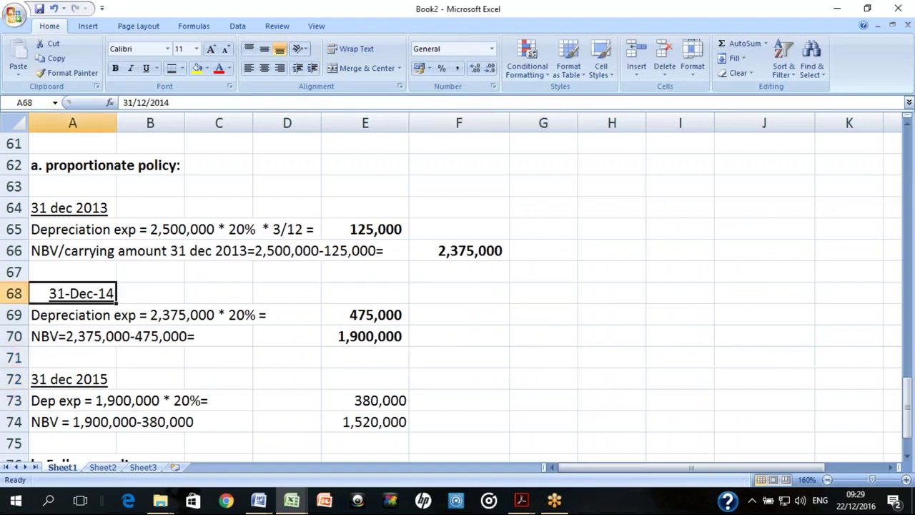
{"action": "key", "text": "Up"}
{"action": "key", "text": "Up"}
{"action": "key", "text": "Up"}
{"action": "key", "text": "Up"}
{"action": "key", "text": "Up"}
{"action": "key", "text": "Up"}
{"action": "key", "text": "Up"}
{"action": "key", "text": "Up"}
{"action": "key", "text": "Up"}
{"action": "key", "text": "Up"}
{"action": "key", "text": "Up"}
{"action": "key", "text": "Up"}
{"action": "key", "text": "Down"}
{"action": "key", "text": "Down"}
{"action": "key", "text": "Down"}
{"action": "key", "text": "Down"}
{"action": "key", "text": "Down"}
{"action": "key", "text": "Down"}
{"action": "key", "text": "Down"}
{"action": "key", "text": "Down"}
{"action": "key", "text": "Down"}
{"action": "key", "text": "Down"}
{"action": "key", "text": "Down"}
{"action": "key", "text": "Down"}
{"action": "key", "text": "Down"}
{"action": "key", "text": "Down"}
{"action": "key", "text": "Down"}
{"action": "key", "text": "Down"}
{"action": "key", "text": "Down"}
{"action": "key", "text": "Down"}
{"action": "key", "text": "Down"}
{"action": "key", "text": "Down"}
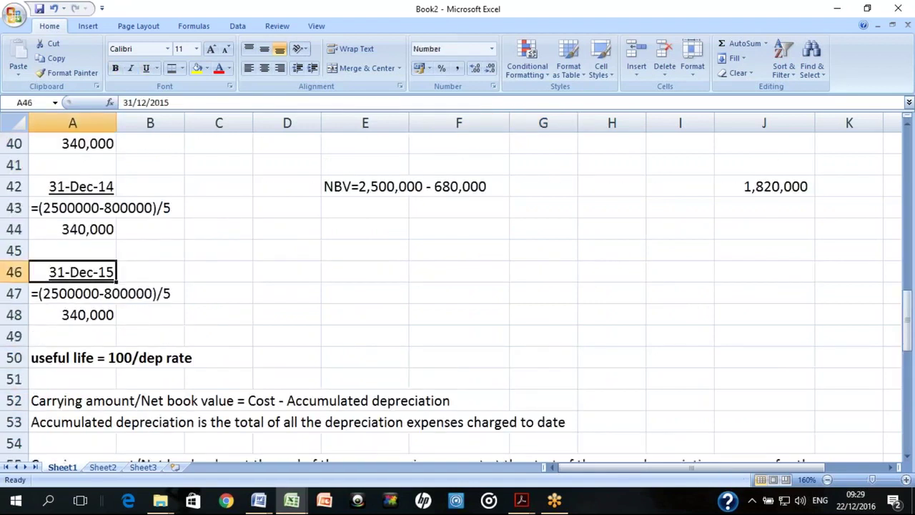
{"action": "key", "text": "Up"}
{"action": "key", "text": "Up"}
{"action": "key", "text": "Up"}
{"action": "key", "text": "Up"}
{"action": "key", "text": "Up"}
{"action": "key", "text": "Up"}
{"action": "key", "text": "Up"}
{"action": "key", "text": "Up"}
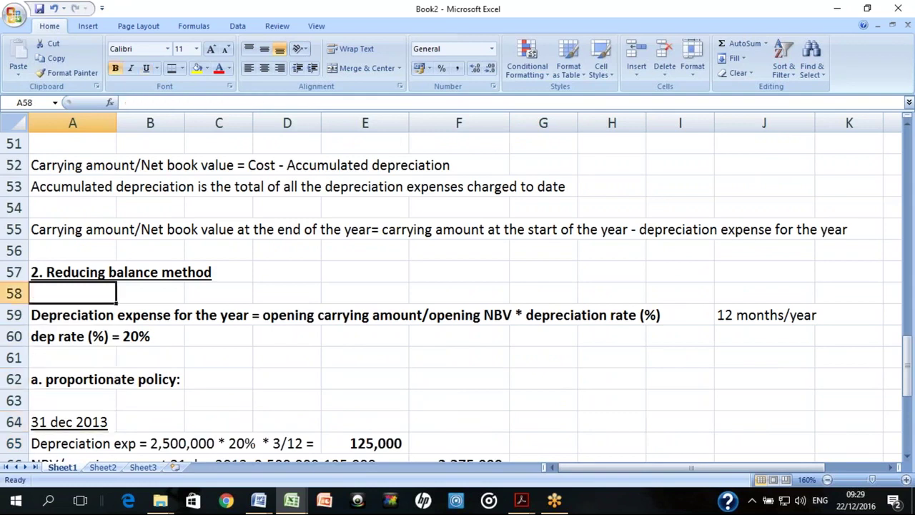
Review the reducing balance workings from the formula through to the blank rows below the full year policy's 31 dec 2013 heading
{"action": "key", "text": "Down"}
{"action": "key", "text": "Down"}
{"action": "key", "text": "Down"}
{"action": "key", "text": "Down"}
{"action": "key", "text": "Down"}
{"action": "key", "text": "Down"}
{"action": "key", "text": "Down"}
{"action": "key", "text": "Down"}
{"action": "key", "text": "Down"}
{"action": "key", "text": "Down"}
{"action": "key", "text": "Down"}
{"action": "key", "text": "Down"}
{"action": "key", "text": "Down"}
{"action": "key", "text": "Down"}
{"action": "key", "text": "Down"}
{"action": "key", "text": "Down"}
{"action": "key", "text": "Down"}
{"action": "key", "text": "Down"}
{"action": "key", "text": "Down"}
{"action": "key", "text": "Down"}
{"action": "key", "text": "Down"}
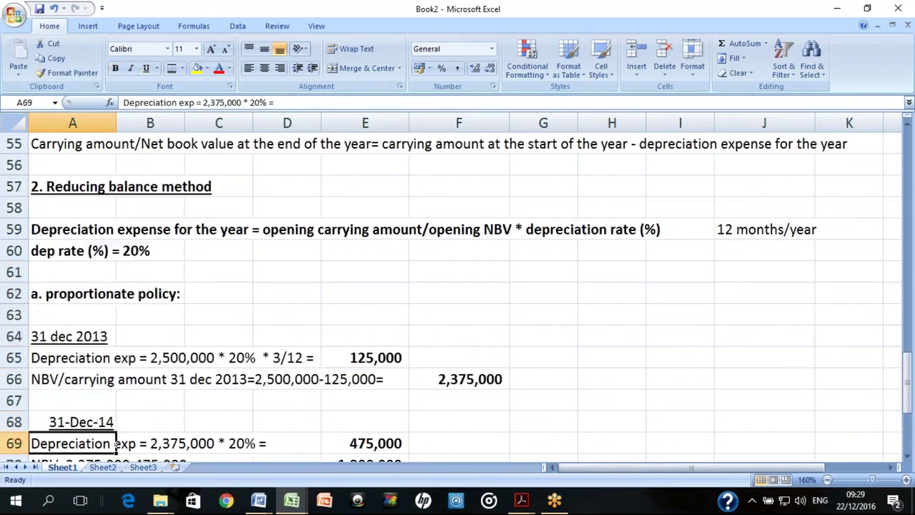
{"action": "key", "text": "Up"}
{"action": "key", "text": "Up"}
{"action": "key", "text": "Up"}
{"action": "key", "text": "Up"}
{"action": "key", "text": "Up"}
{"action": "key", "text": "Up"}
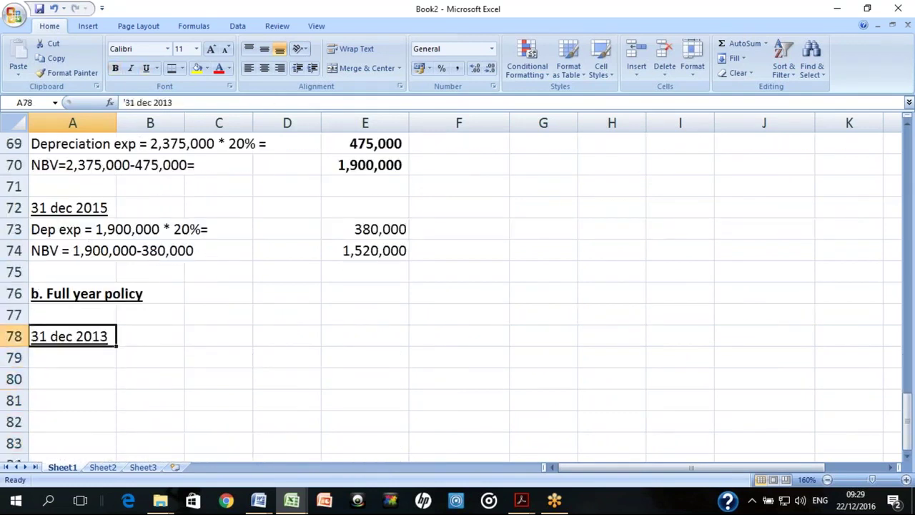
{"action": "key", "text": "Down"}
{"action": "key", "text": "Down"}
{"action": "key", "text": "Down"}
{"action": "key", "text": "Down"}
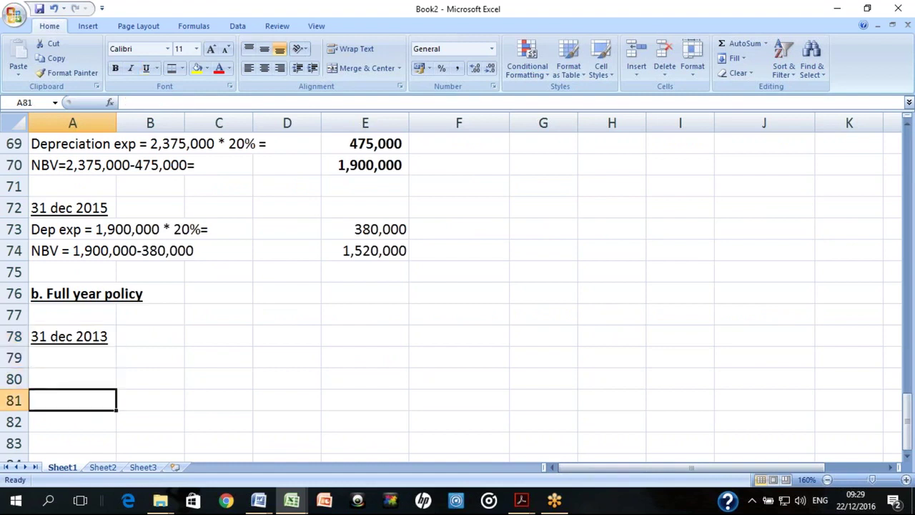
Consult Question 1 in Handout 1.pdf in Acrobat Reader, highlighting "five" in the requirement, and return to the Excel workbook
{"action": "key", "text": "alt+Tab"}
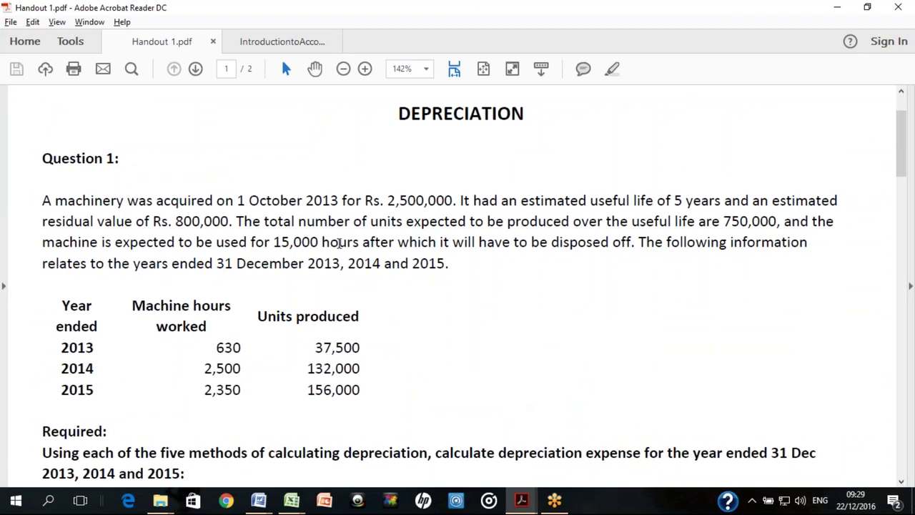
{"action": "left_click_drag", "start_coordinate": [162, 450], "coordinate": [188, 449]}
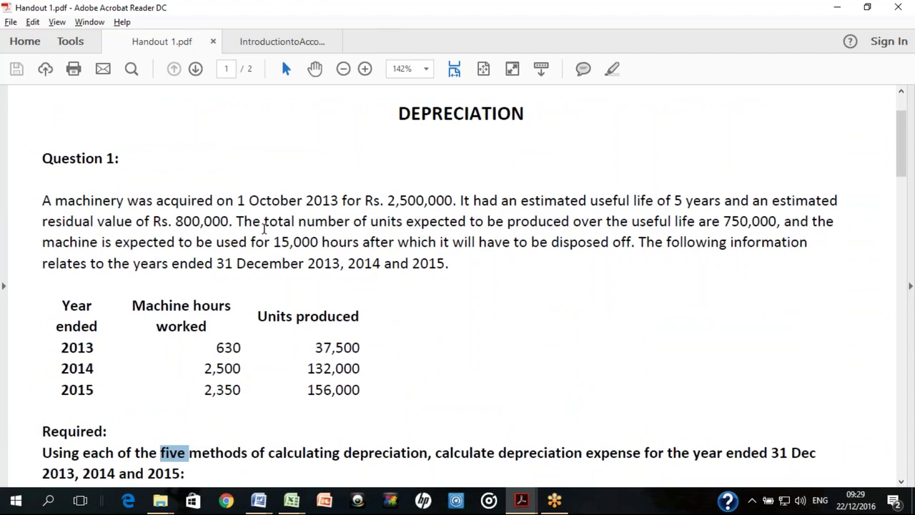
{"action": "key", "text": "alt+Tab"}
Add the heading "3. Units produced method:" in cell A80 and make it bold and underlined
{"action": "key", "text": "Up"}
{"action": "type", "text": "3."}
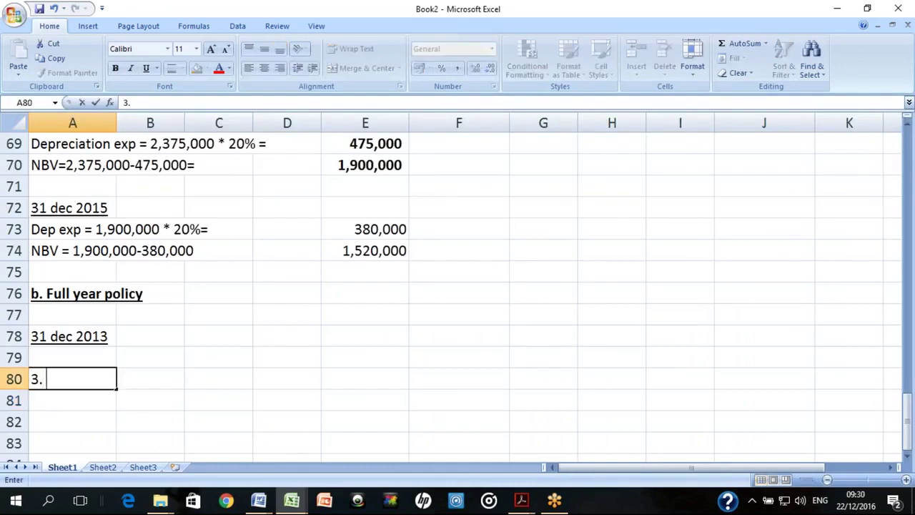
{"action": "type", "text": " Units produce"}
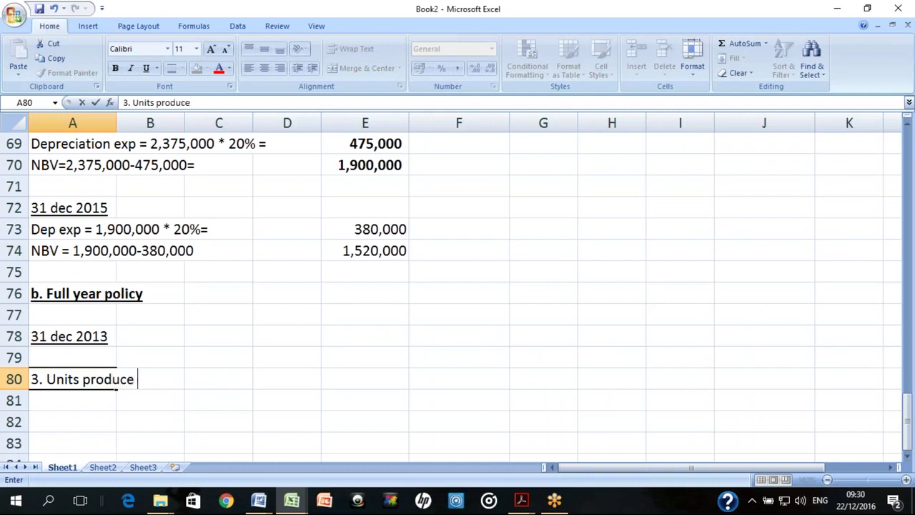
{"action": "key", "text": "BackSpace"}
{"action": "type", "text": "d method:"}
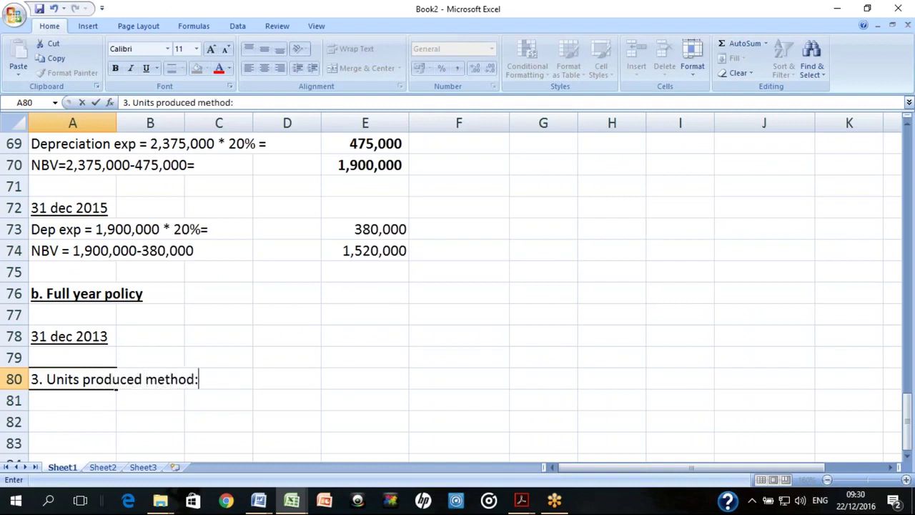
{"action": "key", "text": "Return"}
{"action": "left_click", "coordinate": [116, 380]}
{"action": "key", "text": "ctrl+b"}
{"action": "key", "text": "ctrl+u"}
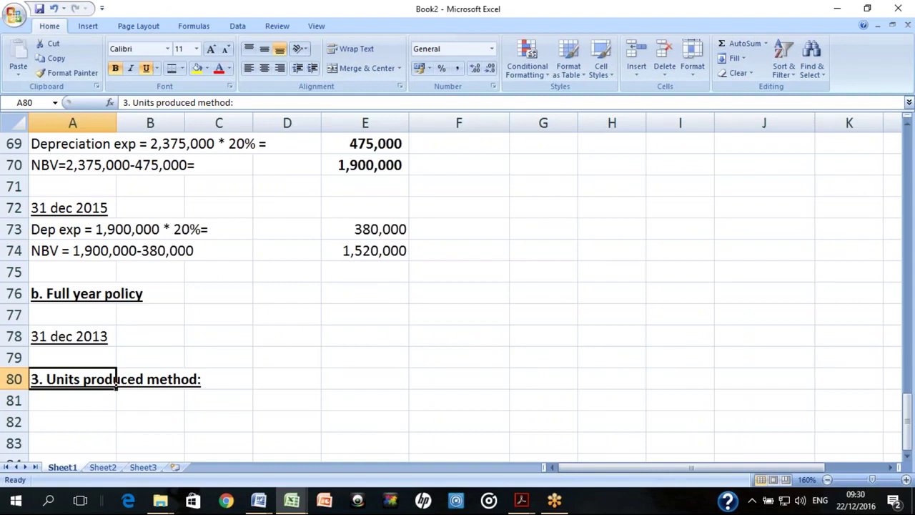
Enter "Depreciation exp for the year = (Cost - RV)/total units expected to be produced * Units produced during the year" in A82
{"action": "key", "text": "Down"}
{"action": "key", "text": "Down"}
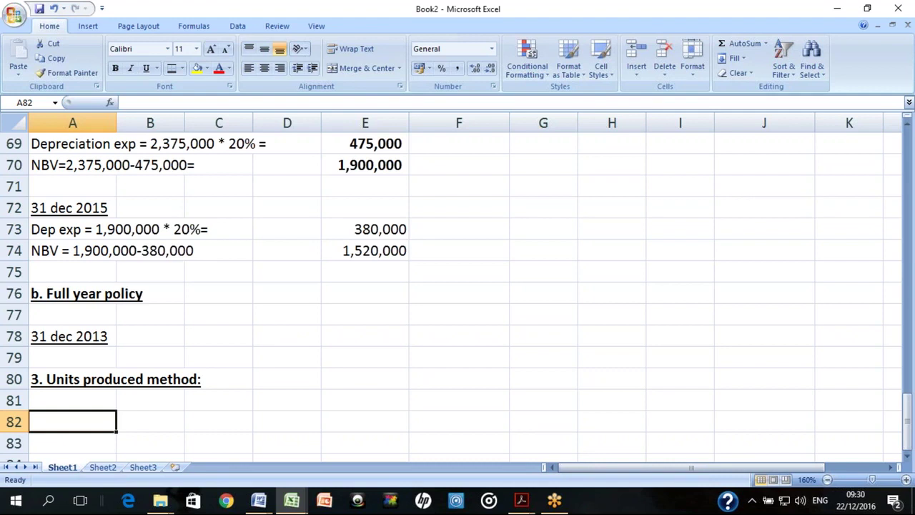
{"action": "type", "text": "Depreciation ecp"}
{"action": "key", "text": "BackSpace"}
{"action": "key", "text": "BackSpace"}
{"action": "type", "text": "xp for the year ="}
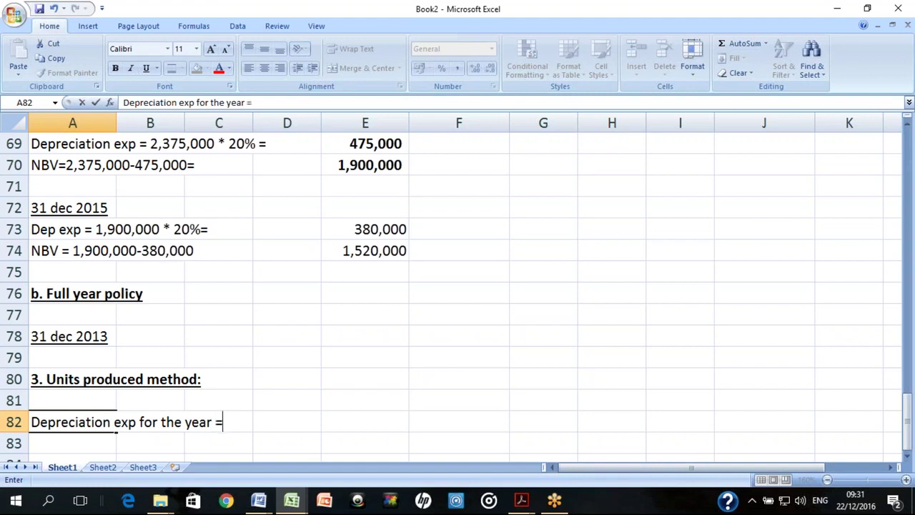
{"action": "type", "text": " (Cost - RV)/t"}
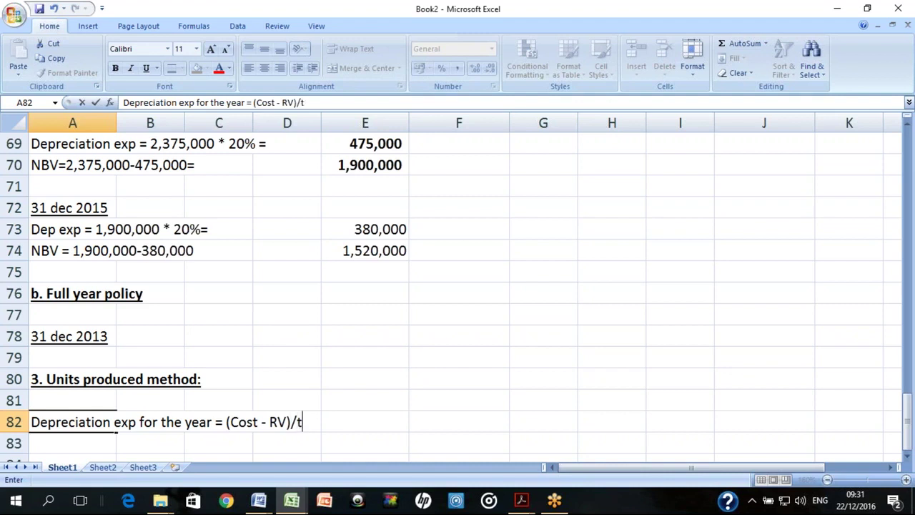
{"action": "type", "text": "otal uni"}
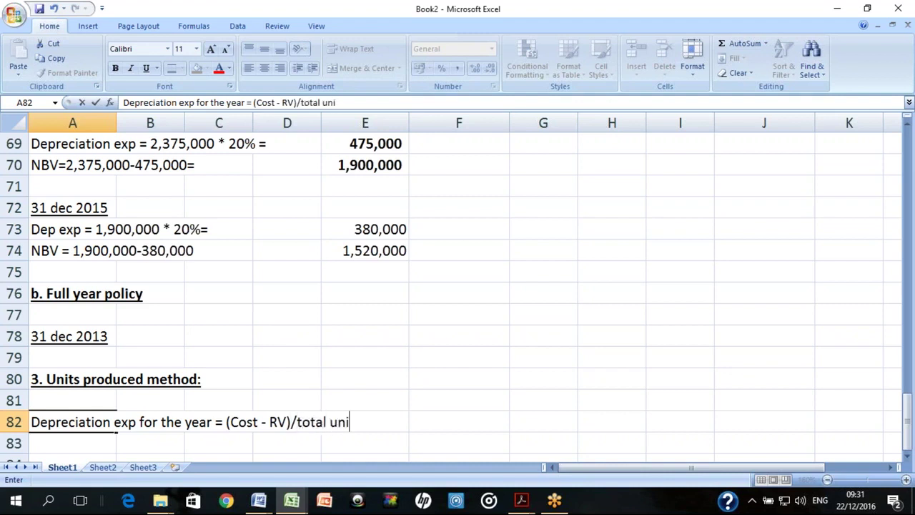
{"action": "type", "text": "ts expecte"}
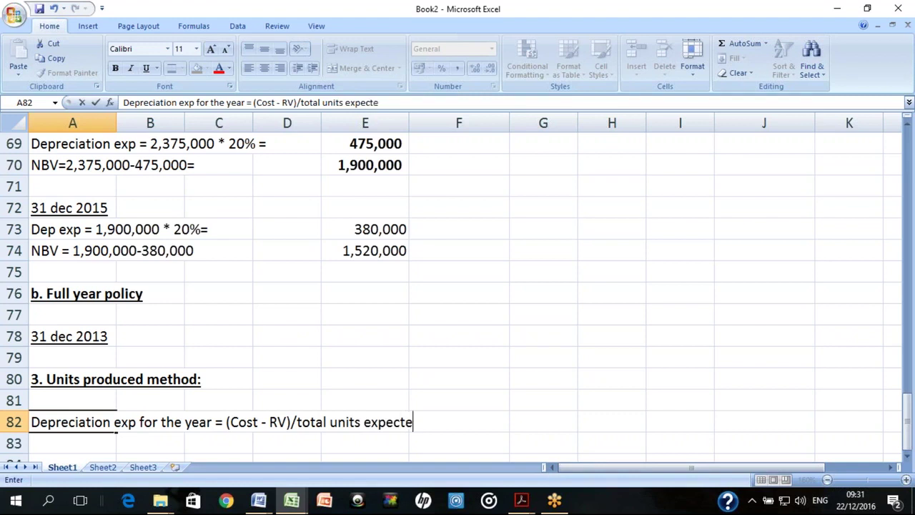
{"action": "type", "text": "d to be produced"}
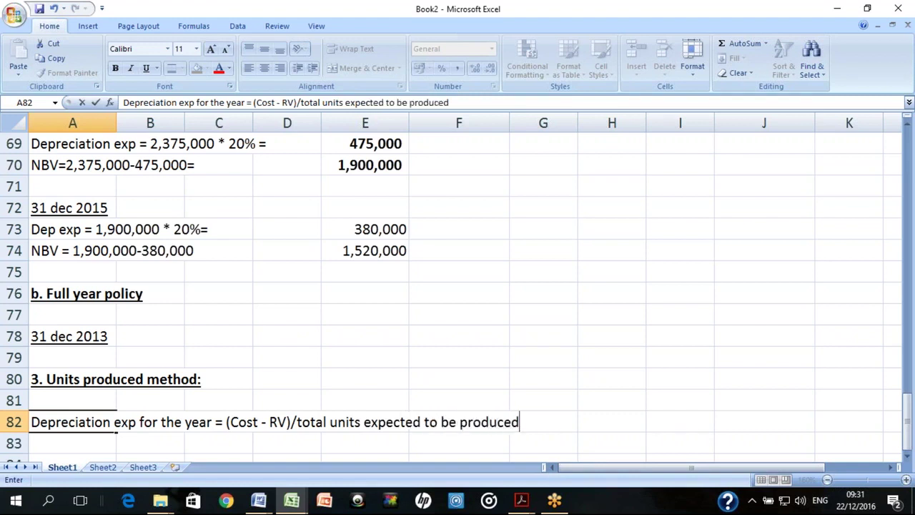
{"action": "type", "text": " * Units produc"}
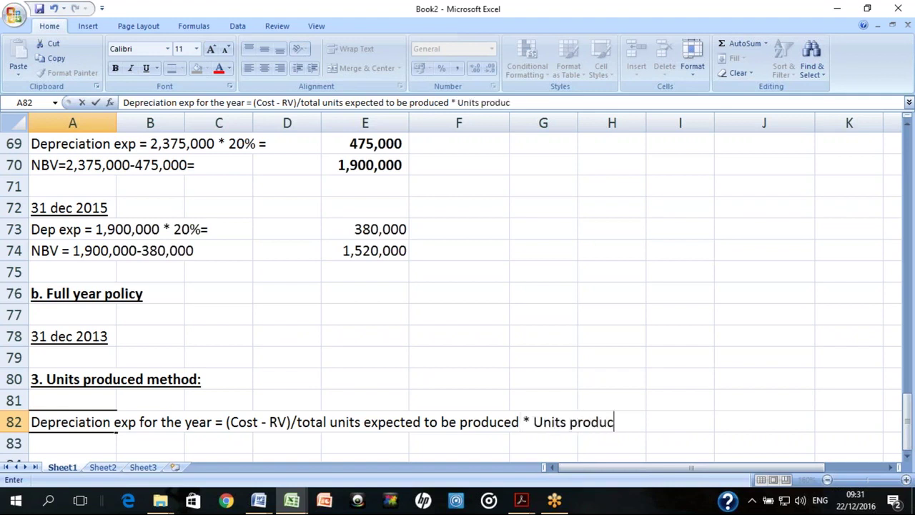
{"action": "type", "text": "ed during the year"}
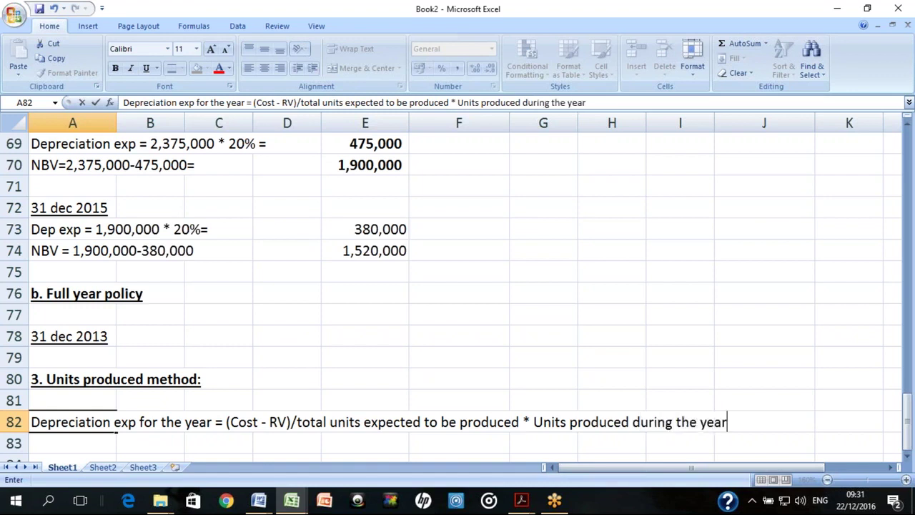
{"action": "key", "text": "Return"}
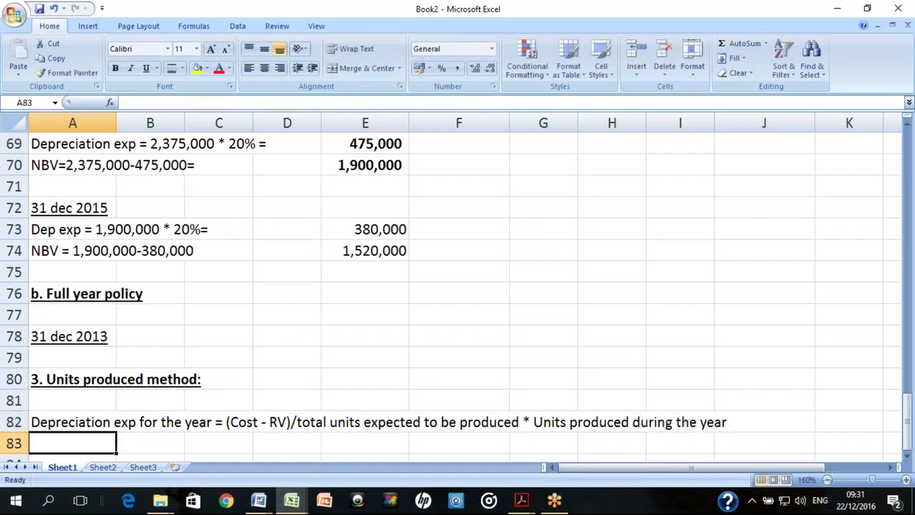
Open the formula text in A82 for editing and highlight "total units expected to be produced"
{"action": "left_click", "coordinate": [72, 422]}
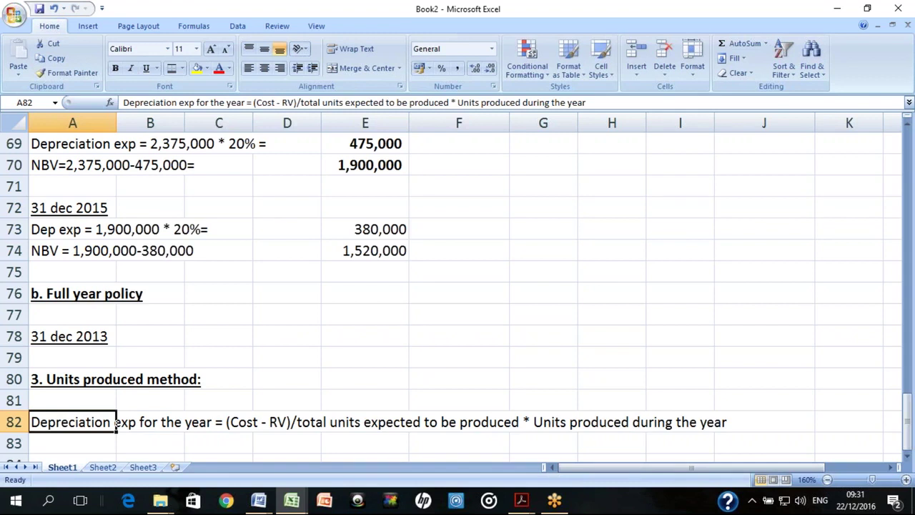
{"action": "key", "text": "F2"}
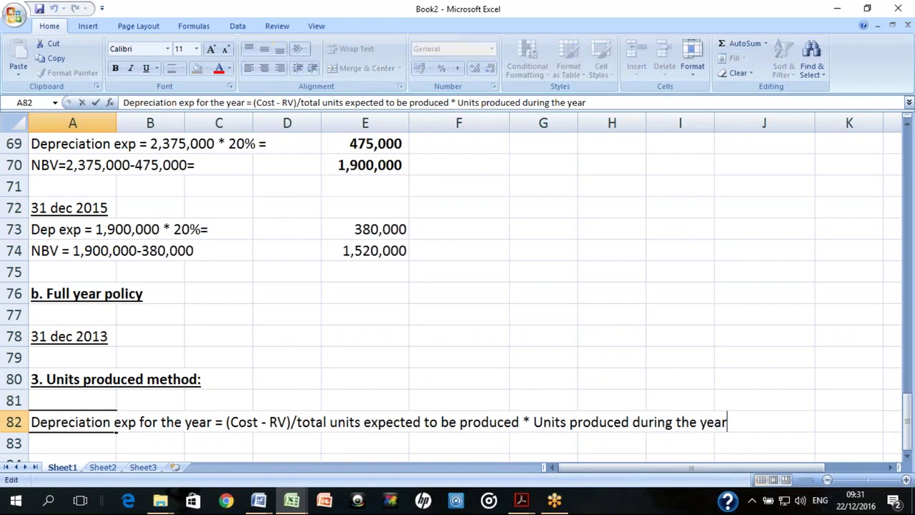
{"action": "key", "text": "ctrl+Left"}
{"action": "key", "text": "ctrl+Left"}
{"action": "key", "text": "ctrl+Left"}
{"action": "key", "text": "ctrl+Left"}
{"action": "key", "text": "ctrl+Left"}
{"action": "key", "text": "ctrl+Left"}
{"action": "key", "text": "Left"}
{"action": "key", "text": "ctrl+shift+Left"}
{"action": "key", "text": "ctrl+shift+Left"}
{"action": "key", "text": "ctrl+shift+Left"}
{"action": "key", "text": "ctrl+shift+Left"}
{"action": "key", "text": "ctrl+shift+Left"}
{"action": "key", "text": "ctrl+shift+Left"}
{"action": "key", "text": "ctrl+shift+Left"}
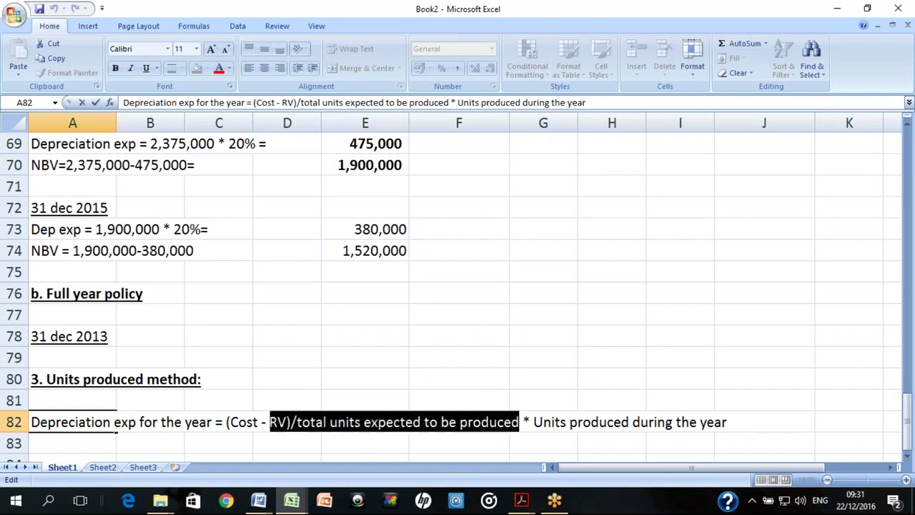
{"action": "key", "text": "ctrl+shift+Right"}
{"action": "key", "text": "ctrl+shift+Right"}
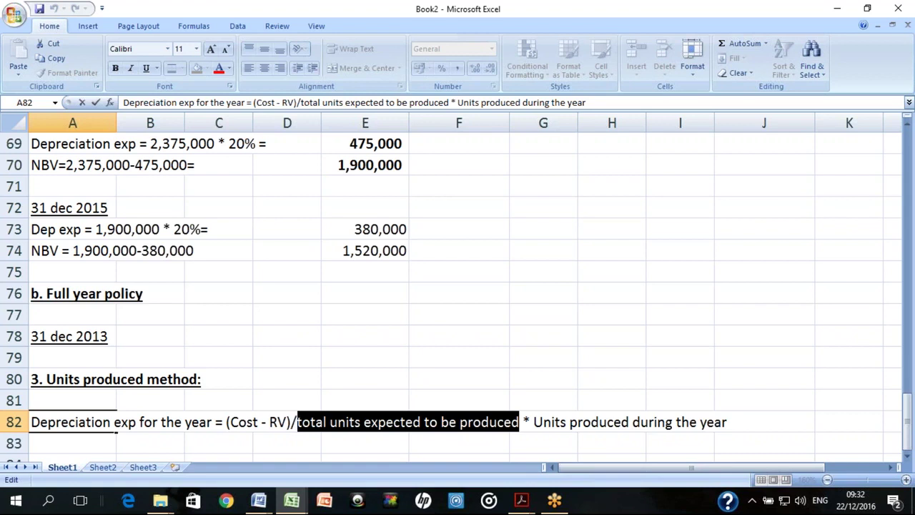
Highlight "Units produced during the year" at the end of the A82 formula text
{"action": "key", "text": "ctrl+Right"}
{"action": "key", "text": "ctrl+Right"}
{"action": "key", "text": "ctrl+Right"}
{"action": "key", "text": "ctrl+Right"}
{"action": "key", "text": "ctrl+Right"}
{"action": "key", "text": "ctrl+Right"}
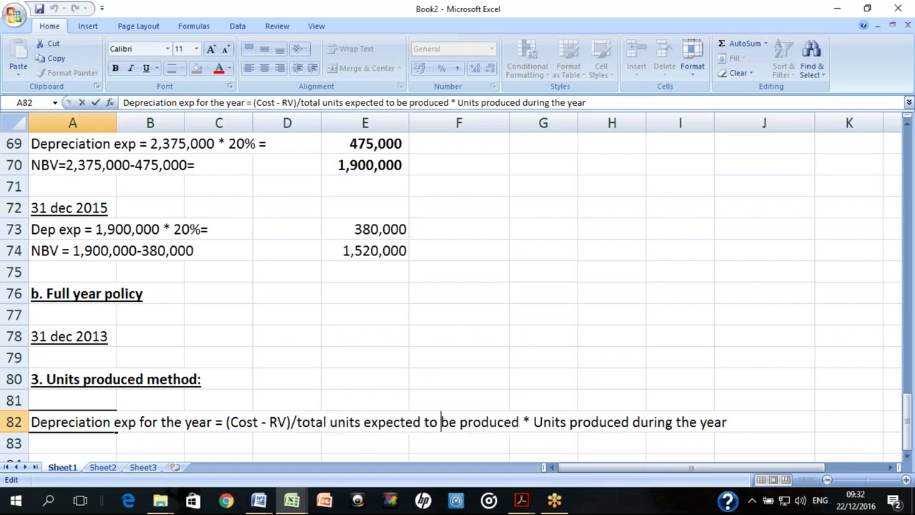
{"action": "key", "text": "ctrl+shift+Right"}
{"action": "key", "text": "ctrl+shift+Right"}
{"action": "key", "text": "ctrl+shift+Right"}
{"action": "key", "text": "ctrl+shift+Right"}
{"action": "key", "text": "ctrl+shift+Right"}
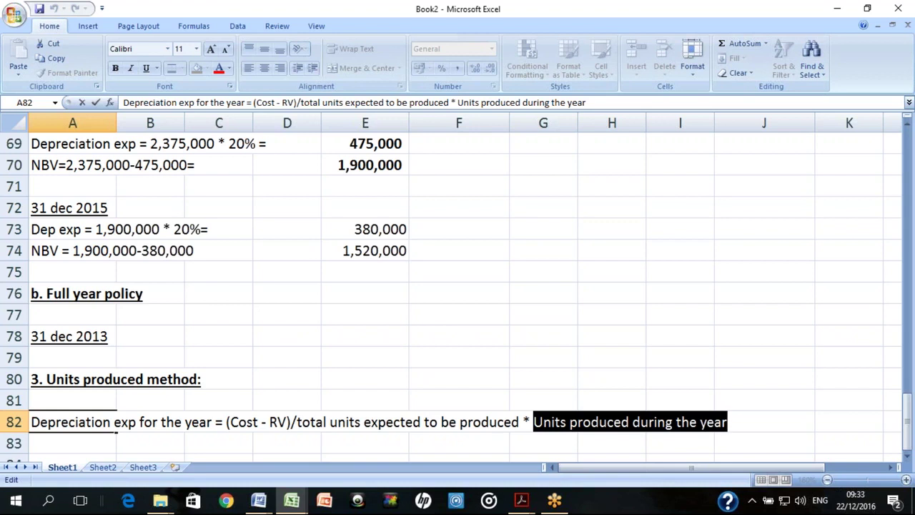
Highlight "total units expected to be produced" within the A82 formula text
{"action": "key", "text": "Left"}
{"action": "key", "text": "Left"}
{"action": "key", "text": "Left"}
{"action": "key", "text": "Left"}
{"action": "key", "text": "Left"}
{"action": "key", "text": "Left"}
{"action": "key", "text": "Left"}
{"action": "key", "text": "Left"}
{"action": "key", "text": "Left"}
{"action": "key", "text": "Left"}
{"action": "key", "text": "Left"}
{"action": "key", "text": "Left"}
{"action": "key", "text": "Left"}
{"action": "key", "text": "Left"}
{"action": "key", "text": "Left"}
{"action": "key", "text": "Left"}
{"action": "key", "text": "Left"}
{"action": "key", "text": "Left"}
{"action": "key", "text": "Left"}
{"action": "key", "text": "Left"}
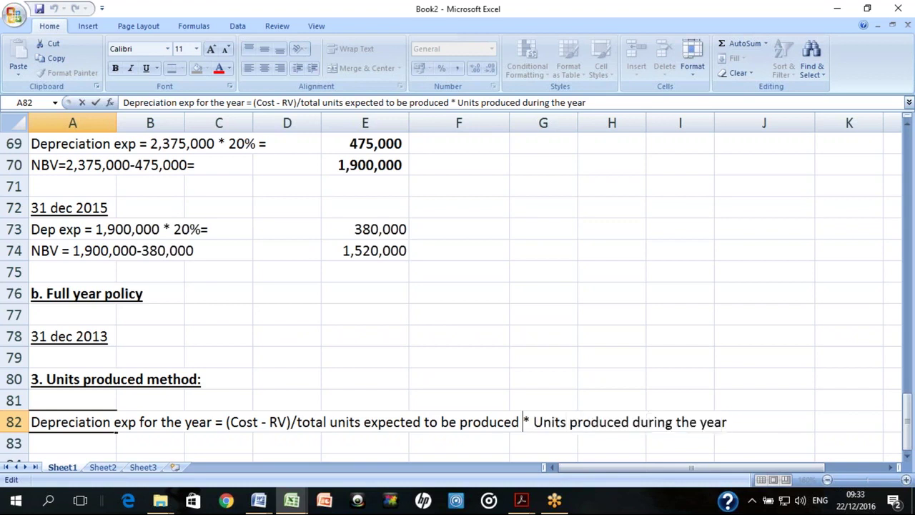
{"action": "key", "text": "ctrl+shift+Left"}
{"action": "key", "text": "ctrl+shift+Left"}
{"action": "key", "text": "ctrl+shift+Left"}
{"action": "key", "text": "ctrl+shift+Left"}
{"action": "key", "text": "ctrl+shift+Left"}
{"action": "key", "text": "ctrl+shift+Left"}
{"action": "key", "text": "ctrl+shift+Left"}
{"action": "key", "text": "shift+Right"}
{"action": "key", "text": "shift+Right"}
{"action": "key", "text": "shift+Right"}
{"action": "key", "text": "shift+Right"}
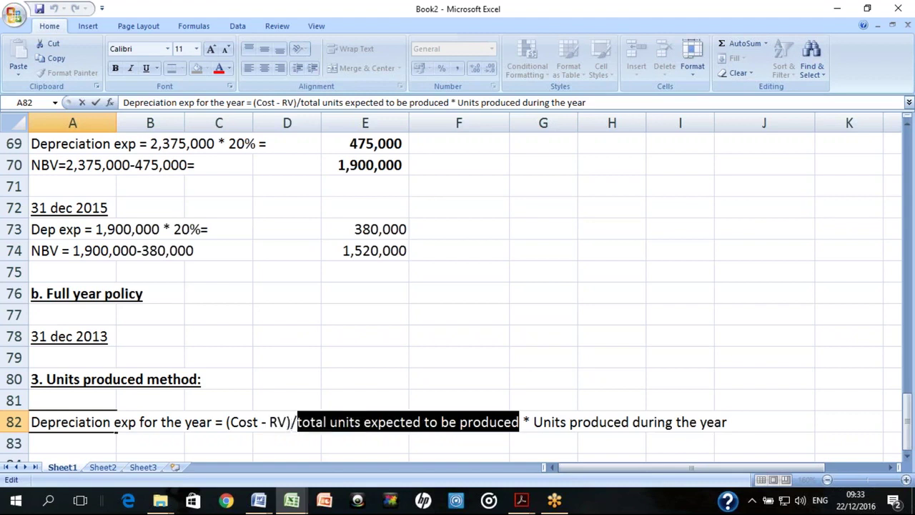
Finish editing the units produced formula text in A82 and make the cell bold
{"action": "key", "text": "Return"}
{"action": "left_click", "coordinate": [71, 422]}
{"action": "key", "text": "ctrl+b"}
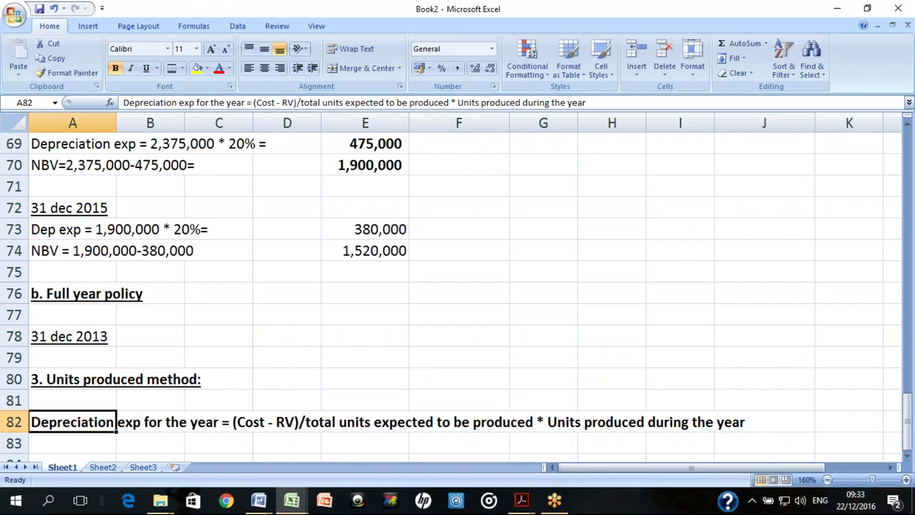
{"action": "key", "text": "Right"}
{"action": "key", "text": "Right"}
{"action": "key", "text": "Right"}
{"action": "key", "text": "Right"}
{"action": "key", "text": "Up"}
{"action": "key", "text": "Up"}
{"action": "key", "text": "Up"}
{"action": "key", "text": "Up"}
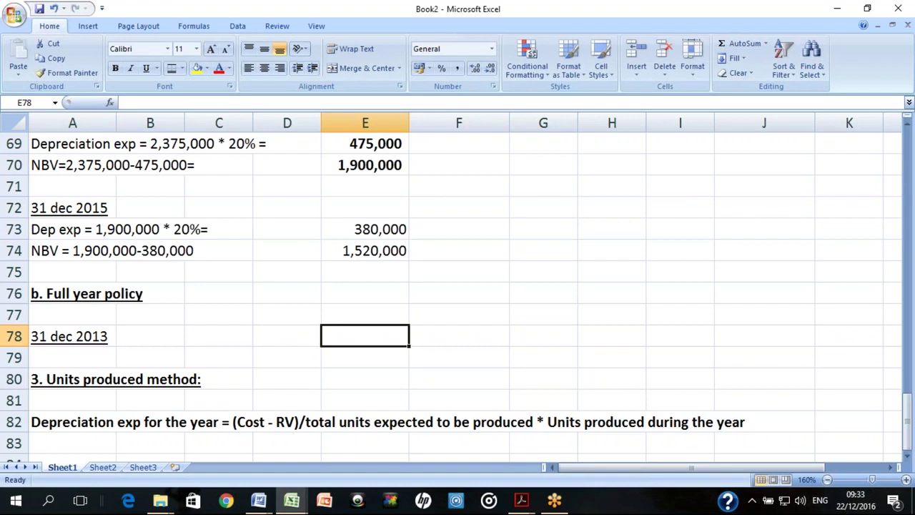
{"action": "key", "text": "Down"}
{"action": "key", "text": "Down"}
{"action": "key", "text": "Down"}
{"action": "key", "text": "Down"}
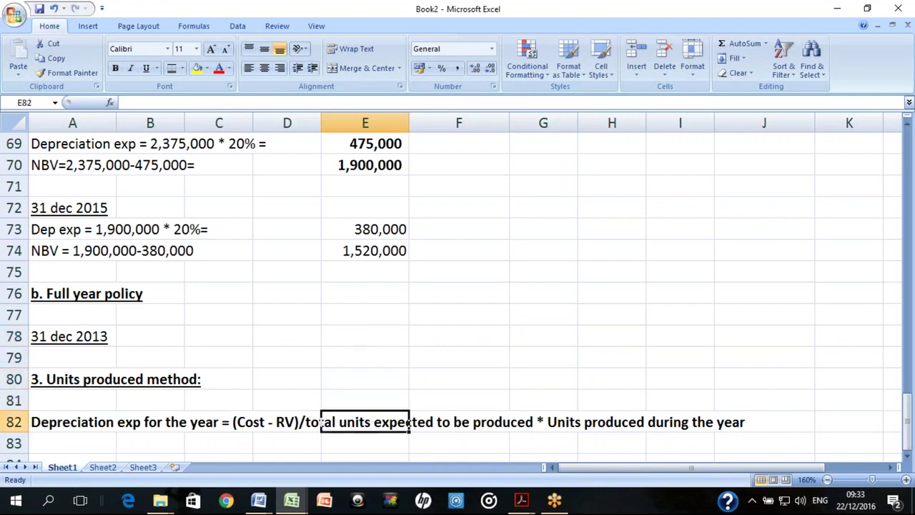
{"action": "key", "text": "Left"}
{"action": "key", "text": "Left"}
{"action": "key", "text": "Left"}
{"action": "key", "text": "Left"}
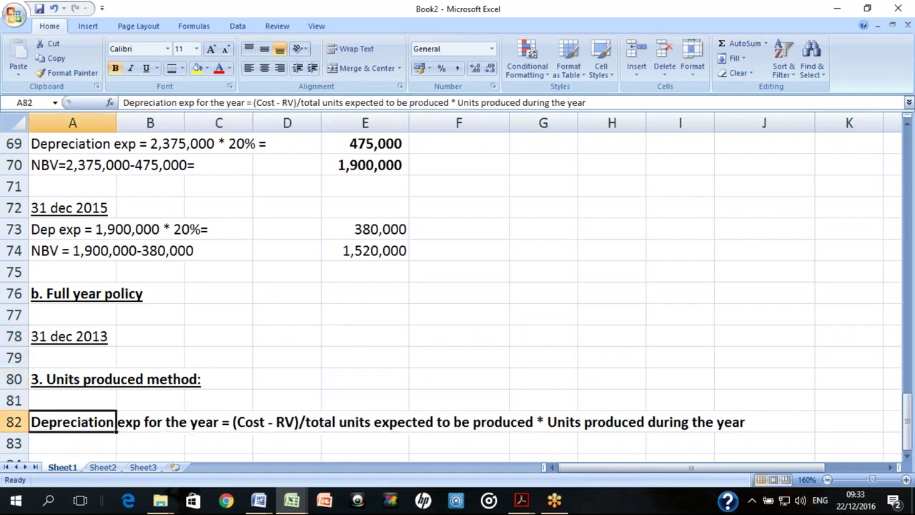
Switch to Handout 1.pdf in Acrobat Reader, check Question 1's production data and required policies, and return to cell A84 in the Excel workbook
{"action": "key", "text": "Down"}
{"action": "key", "text": "Down"}
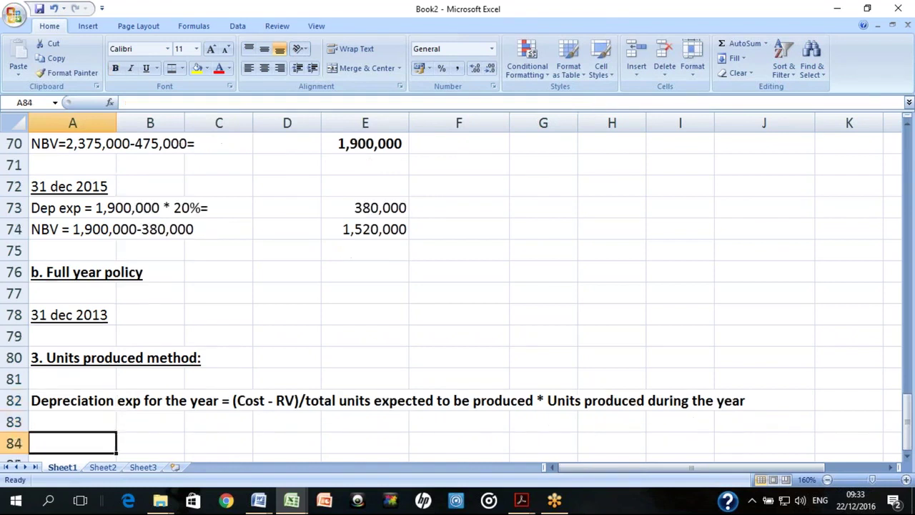
{"action": "key", "text": "alt+Tab"}
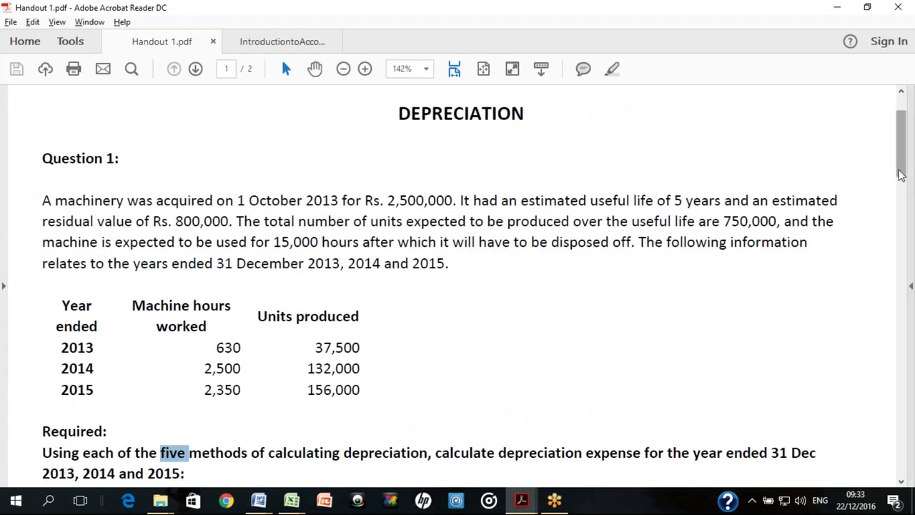
{"action": "scroll", "coordinate": [900, 174], "scroll_direction": "down", "scroll_amount": 3}
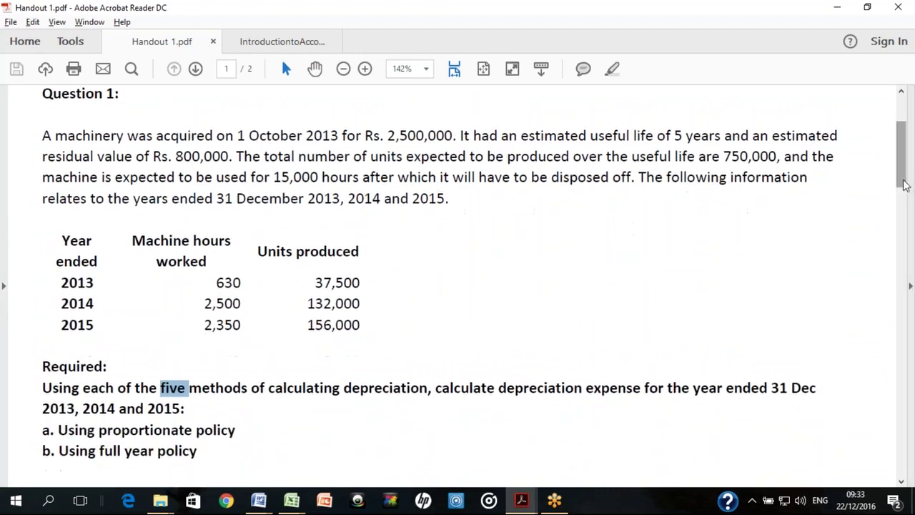
{"action": "key", "text": "alt+Tab"}
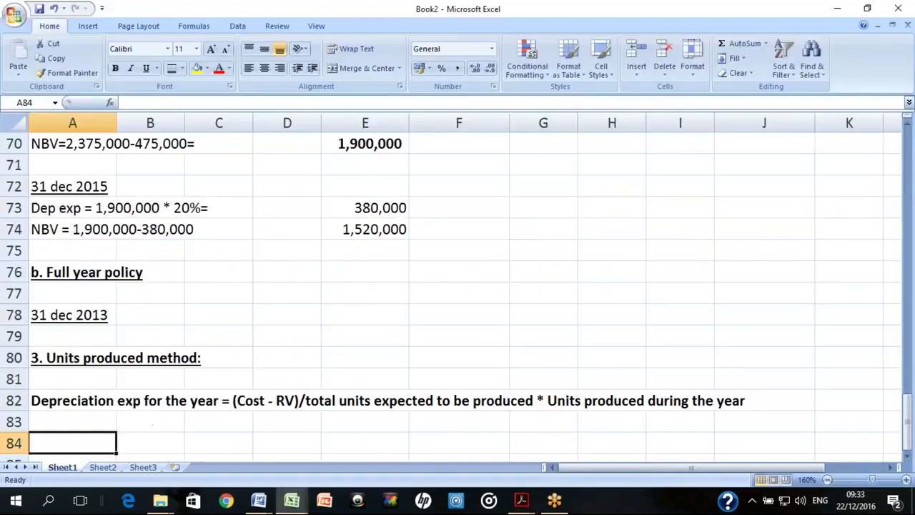
Go back to the straight line method formula in row 17 and highlight its "total useful life" part across E17:F17
{"action": "key", "text": "Up"}
{"action": "key", "text": "Up"}
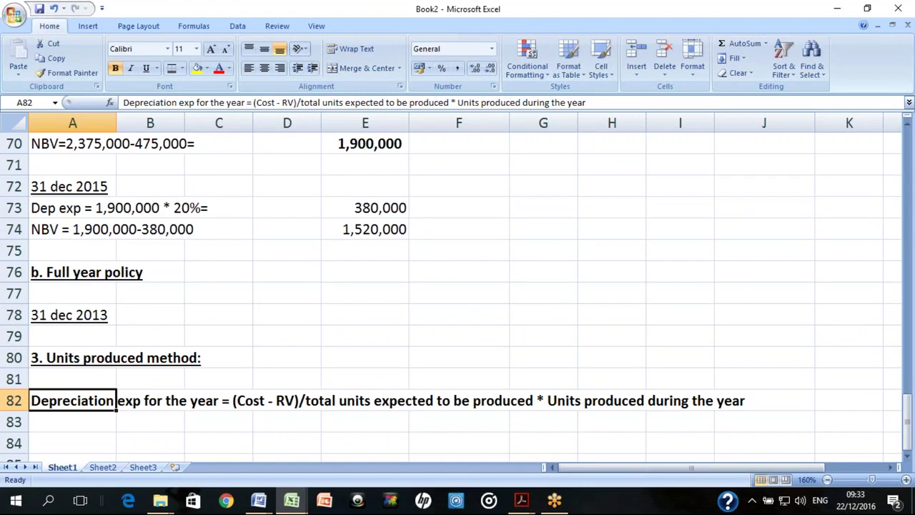
{"action": "key", "text": "Up"}
{"action": "key", "text": "Up"}
{"action": "key", "text": "Up"}
{"action": "key", "text": "Up"}
{"action": "key", "text": "Up"}
{"action": "key", "text": "Up"}
{"action": "key", "text": "Up"}
{"action": "key", "text": "Up"}
{"action": "key", "text": "Up"}
{"action": "key", "text": "Up"}
{"action": "key", "text": "Up"}
{"action": "key", "text": "Up"}
{"action": "key", "text": "Up"}
{"action": "key", "text": "Up"}
{"action": "key", "text": "Up"}
{"action": "key", "text": "Up"}
{"action": "key", "text": "Up"}
{"action": "key", "text": "Up"}
{"action": "key", "text": "Up"}
{"action": "key", "text": "Up"}
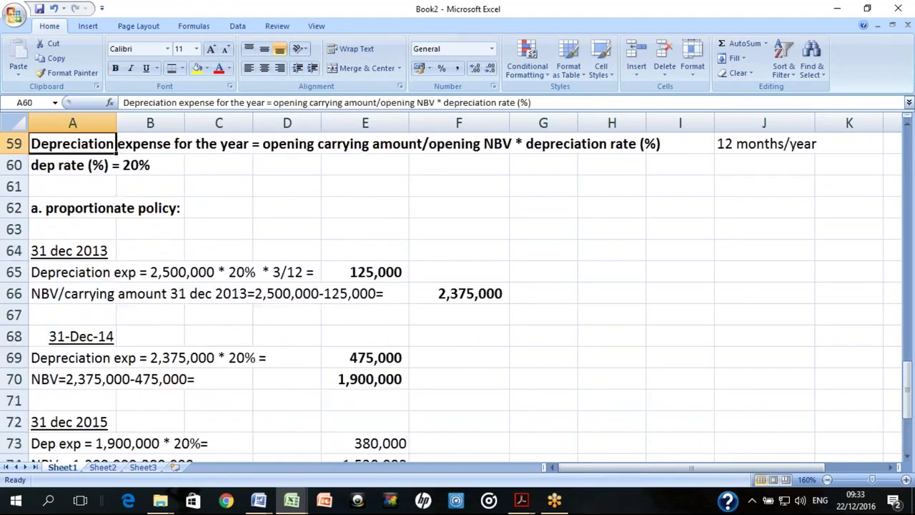
{"action": "key", "text": "Up"}
{"action": "key", "text": "Up"}
{"action": "key", "text": "Up"}
{"action": "key", "text": "Up"}
{"action": "key", "text": "Up"}
{"action": "key", "text": "Up"}
{"action": "key", "text": "Up"}
{"action": "key", "text": "Up"}
{"action": "key", "text": "Up"}
{"action": "key", "text": "Up"}
{"action": "key", "text": "Up"}
{"action": "key", "text": "Up"}
{"action": "key", "text": "Up"}
{"action": "key", "text": "Up"}
{"action": "key", "text": "Up"}
{"action": "key", "text": "Up"}
{"action": "key", "text": "Up"}
{"action": "key", "text": "Up"}
{"action": "key", "text": "Up"}
{"action": "key", "text": "Up"}
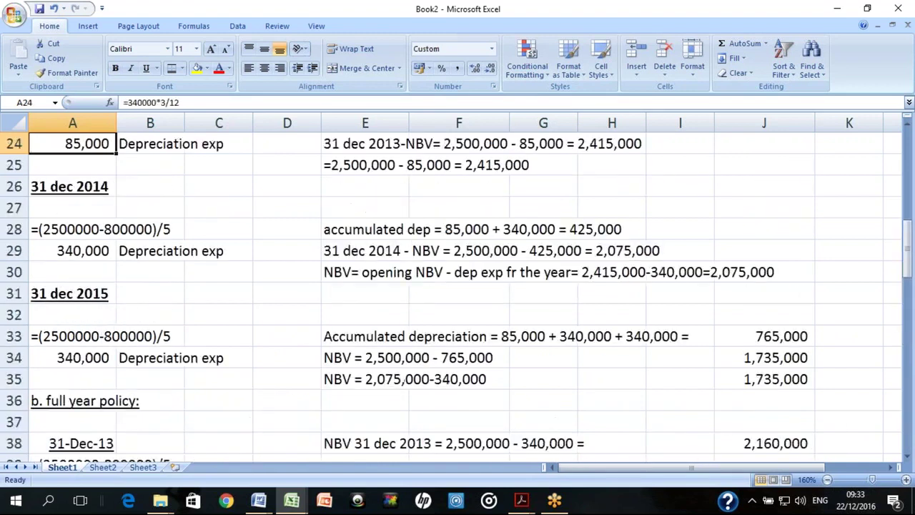
{"action": "key", "text": "Up"}
{"action": "key", "text": "Up"}
{"action": "key", "text": "Up"}
{"action": "key", "text": "Up"}
{"action": "key", "text": "Up"}
{"action": "key", "text": "Up"}
{"action": "key", "text": "Up"}
{"action": "key", "text": "Up"}
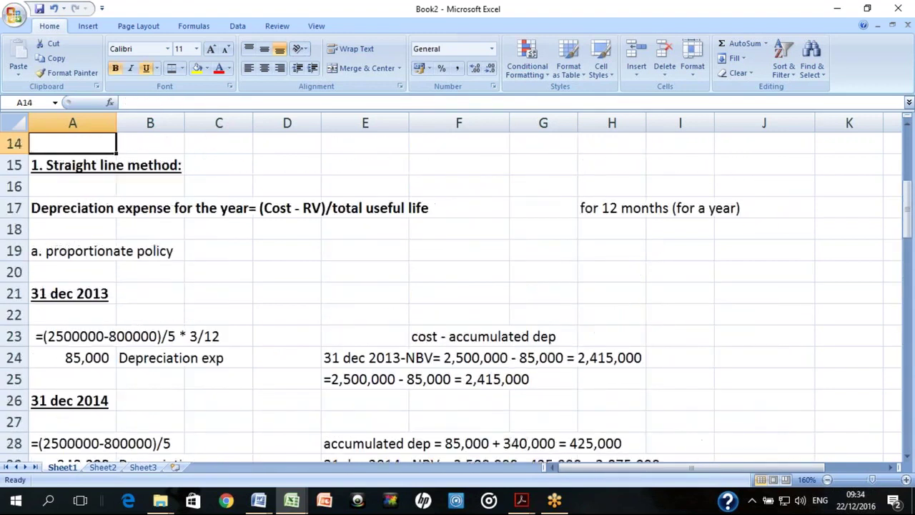
{"action": "key", "text": "Down"}
{"action": "key", "text": "Down"}
{"action": "key", "text": "Down"}
{"action": "key", "text": "Down"}
{"action": "key", "text": "Right"}
{"action": "key", "text": "Right"}
{"action": "key", "text": "Right"}
{"action": "key", "text": "Right"}
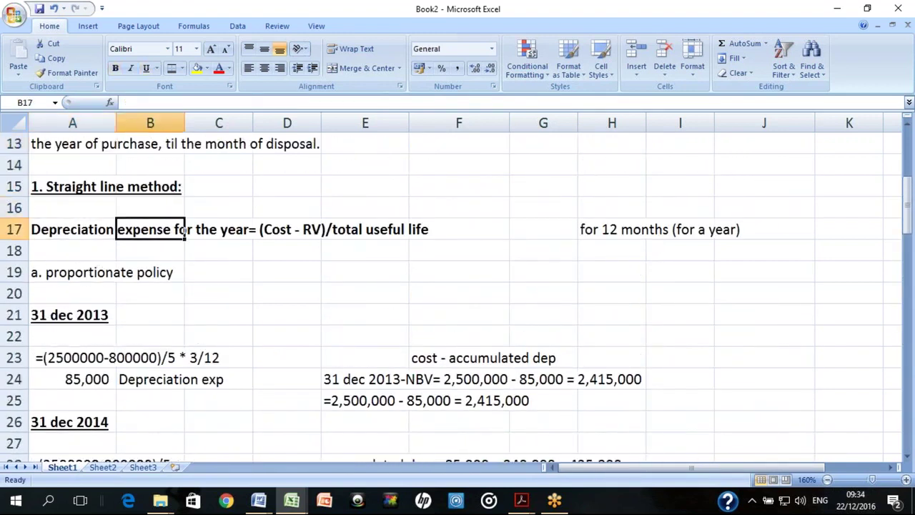
{"action": "key", "text": "shift+Right"}
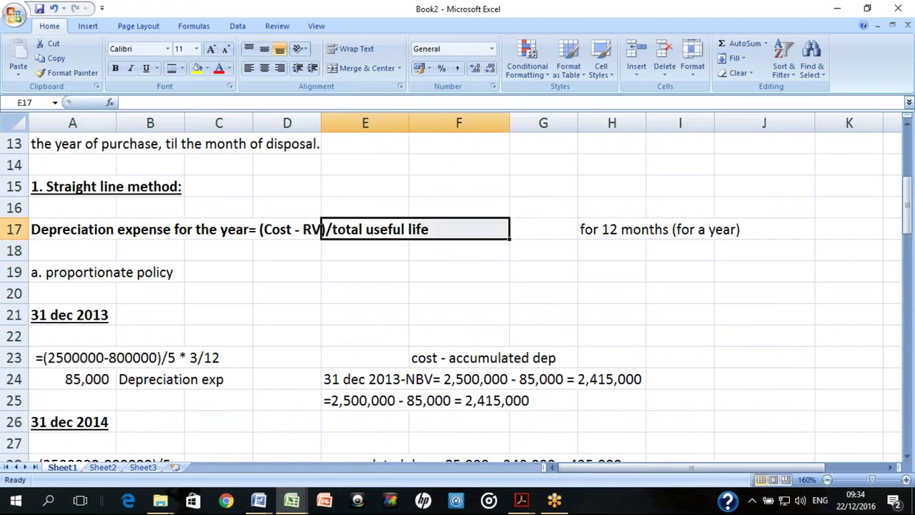
{"action": "key", "text": "Left"}
{"action": "key", "text": "Left"}
{"action": "key", "text": "Left"}
{"action": "key", "text": "Right"}
{"action": "key", "text": "Right"}
{"action": "key", "text": "Right"}
{"action": "key", "text": "Right"}
Go to the reducing balance method section and highlight the depreciation rate line in A60:B60
{"action": "key", "text": "Left"}
{"action": "key", "text": "Left"}
{"action": "key", "text": "Left"}
{"action": "key", "text": "Left"}
{"action": "key", "text": "Left"}
{"action": "key", "text": "Down"}
{"action": "key", "text": "Down"}
{"action": "key", "text": "Down"}
{"action": "key", "text": "Down"}
{"action": "key", "text": "Down"}
{"action": "key", "text": "Down"}
{"action": "key", "text": "Down"}
{"action": "key", "text": "Down"}
{"action": "key", "text": "Down"}
{"action": "key", "text": "Down"}
{"action": "key", "text": "Down"}
{"action": "key", "text": "Down"}
{"action": "key", "text": "Down"}
{"action": "key", "text": "Down"}
{"action": "key", "text": "Down"}
{"action": "key", "text": "Down"}
{"action": "key", "text": "Down"}
{"action": "key", "text": "Down"}
{"action": "key", "text": "Down"}
{"action": "key", "text": "Down"}
{"action": "key", "text": "Down"}
{"action": "key", "text": "Down"}
{"action": "key", "text": "Down"}
{"action": "key", "text": "Down"}
{"action": "key", "text": "Down"}
{"action": "key", "text": "Down"}
{"action": "key", "text": "Down"}
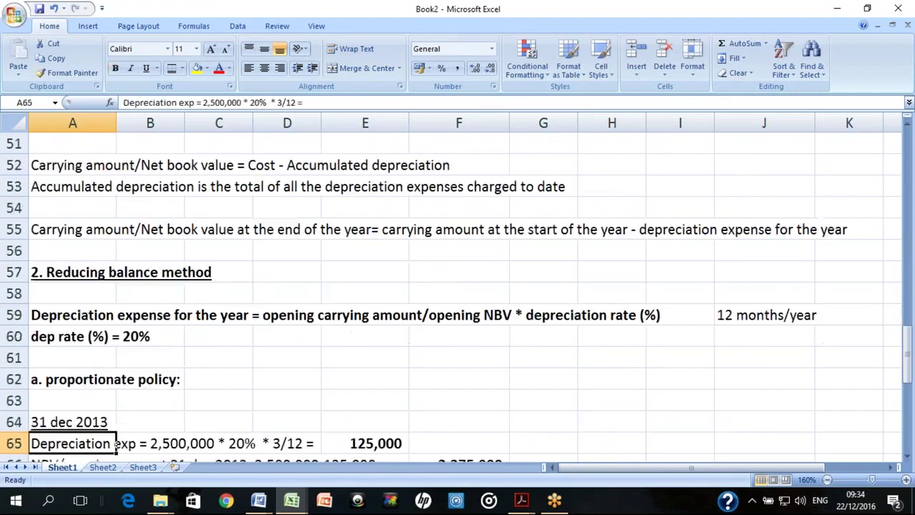
{"action": "key", "text": "Up"}
{"action": "key", "text": "Up"}
{"action": "key", "text": "Up"}
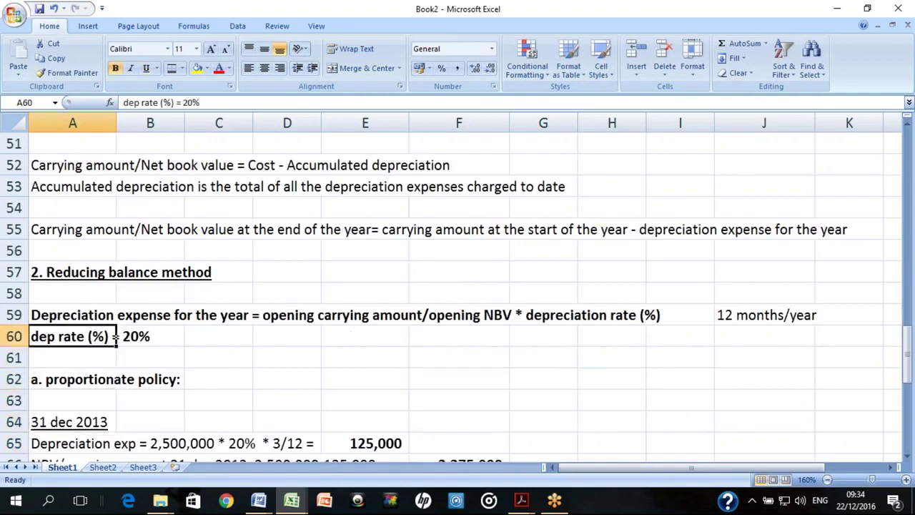
{"action": "key", "text": "shift+Right"}
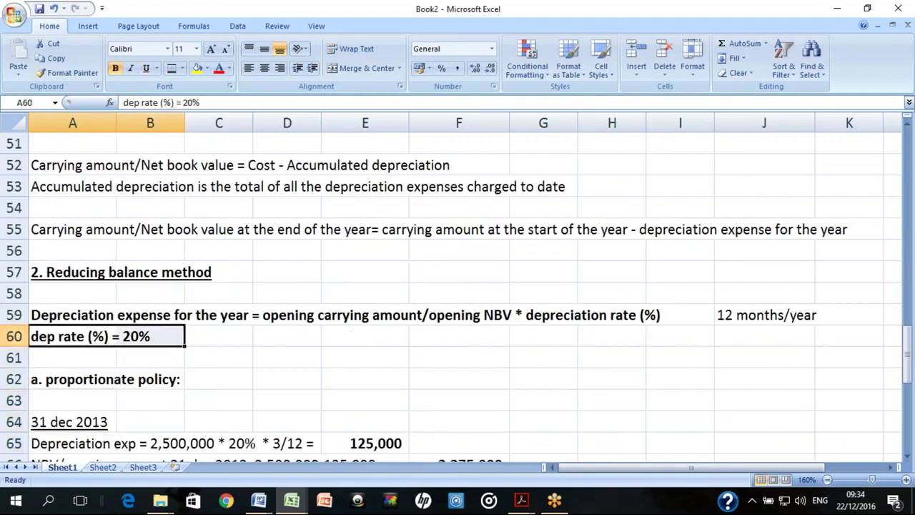
Toggle bold formatting off and back on for the depreciation rate line in A60:B60
{"action": "key", "text": "ctrl+b"}
{"action": "key", "text": "ctrl+b"}
{"action": "key", "text": "ctrl+b"}
{"action": "key", "text": "ctrl+b"}
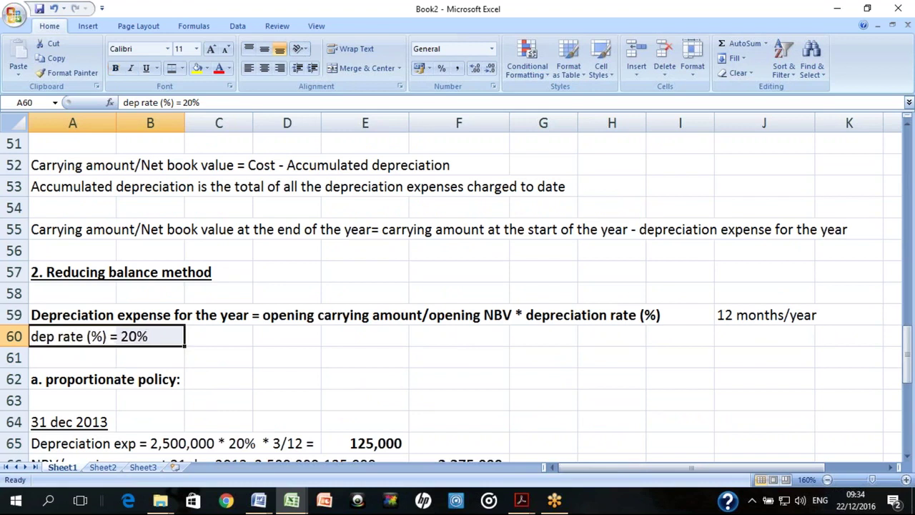
{"action": "key", "text": "ctrl+b"}
{"action": "key", "text": "ctrl+b"}
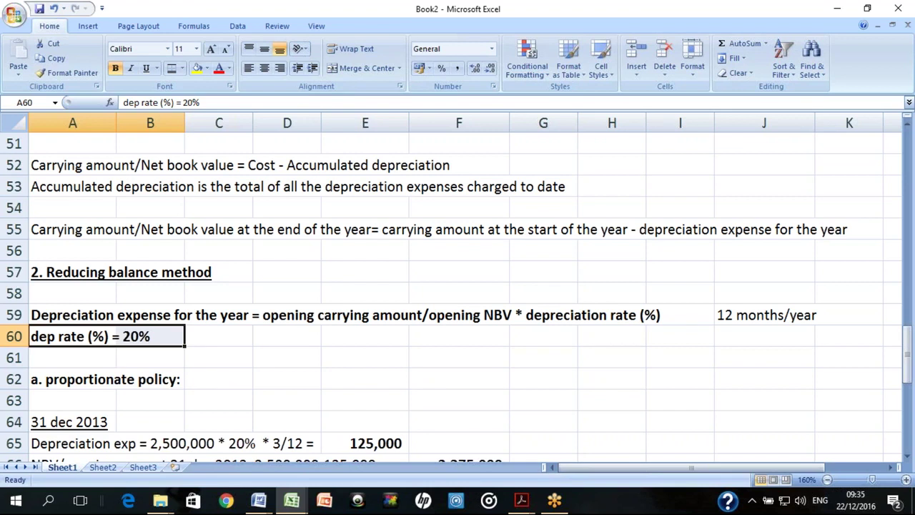
Return to the units produced method section and highlight its depreciation formula across A82:J82
{"action": "key", "text": "Down"}
{"action": "key", "text": "Down"}
{"action": "key", "text": "Down"}
{"action": "key", "text": "Down"}
{"action": "key", "text": "Down"}
{"action": "key", "text": "Down"}
{"action": "key", "text": "Down"}
{"action": "key", "text": "Down"}
{"action": "key", "text": "Down"}
{"action": "key", "text": "Down"}
{"action": "key", "text": "Down"}
{"action": "key", "text": "Down"}
{"action": "key", "text": "Down"}
{"action": "key", "text": "Down"}
{"action": "key", "text": "Down"}
{"action": "key", "text": "Down"}
{"action": "key", "text": "Down"}
{"action": "key", "text": "Down"}
{"action": "key", "text": "Down"}
{"action": "key", "text": "Down"}
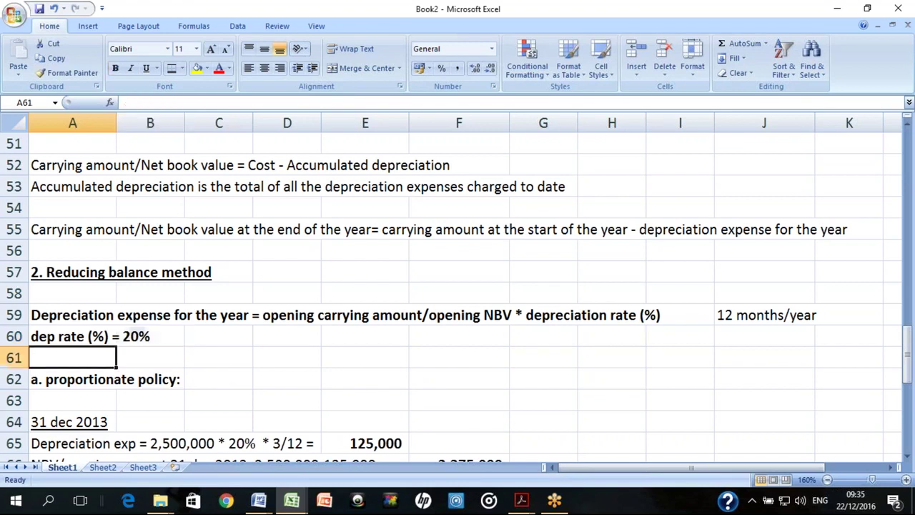
{"action": "key", "text": "Up"}
{"action": "key", "text": "Up"}
{"action": "key", "text": "Up"}
{"action": "key", "text": "Up"}
{"action": "key", "text": "Up"}
{"action": "key", "text": "Up"}
{"action": "key", "text": "Up"}
{"action": "key", "text": "Up"}
{"action": "key", "text": "Up"}
{"action": "key", "text": "Up"}
{"action": "key", "text": "Up"}
{"action": "key", "text": "Up"}
{"action": "key", "text": "Up"}
{"action": "key", "text": "Up"}
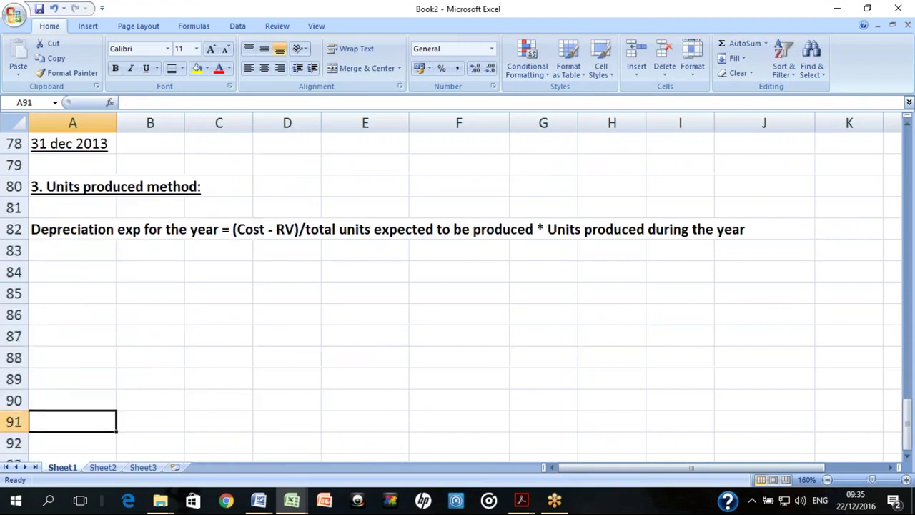
{"action": "key", "text": "Down"}
{"action": "key", "text": "Down"}
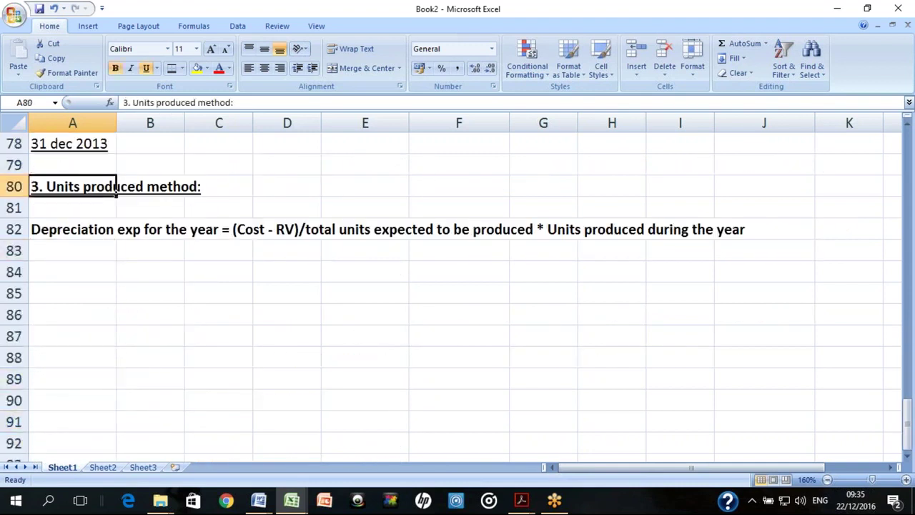
{"action": "key", "text": "Down"}
{"action": "key", "text": "Down"}
{"action": "key", "text": "shift+Right"}
{"action": "key", "text": "shift+Right"}
{"action": "key", "text": "shift+Right"}
{"action": "key", "text": "shift+Right"}
{"action": "key", "text": "shift+Right"}
{"action": "key", "text": "shift+Right"}
{"action": "key", "text": "shift+Right"}
{"action": "key", "text": "shift+Right"}
{"action": "key", "text": "shift+Right"}
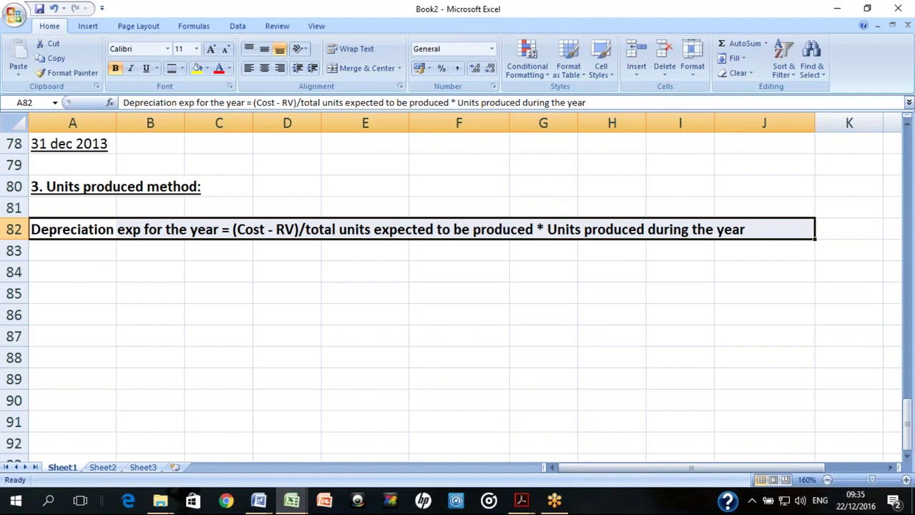
Enter the date heading 31 dec 2013 as text in A84 and underline it
{"action": "key", "text": "Up"}
{"action": "key", "text": "Up"}
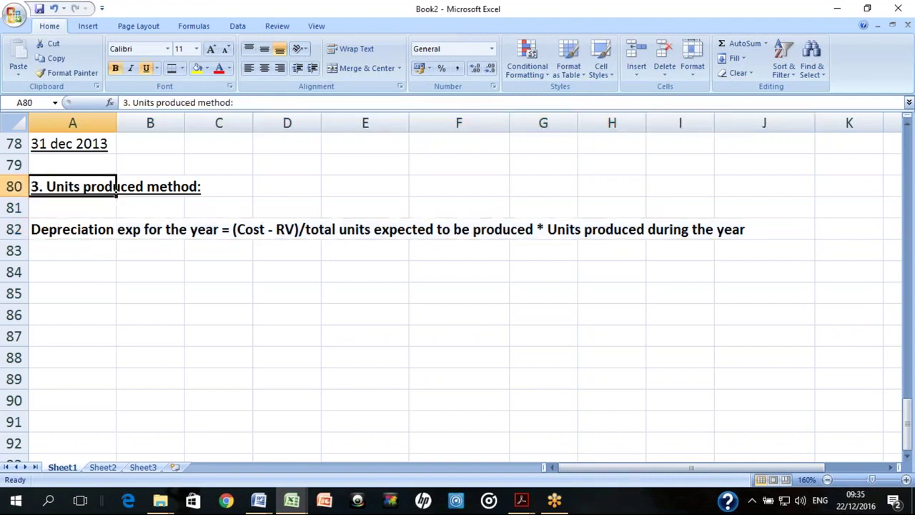
{"action": "key", "text": "Down"}
{"action": "key", "text": "Down"}
{"action": "key", "text": "Down"}
{"action": "key", "text": "Down"}
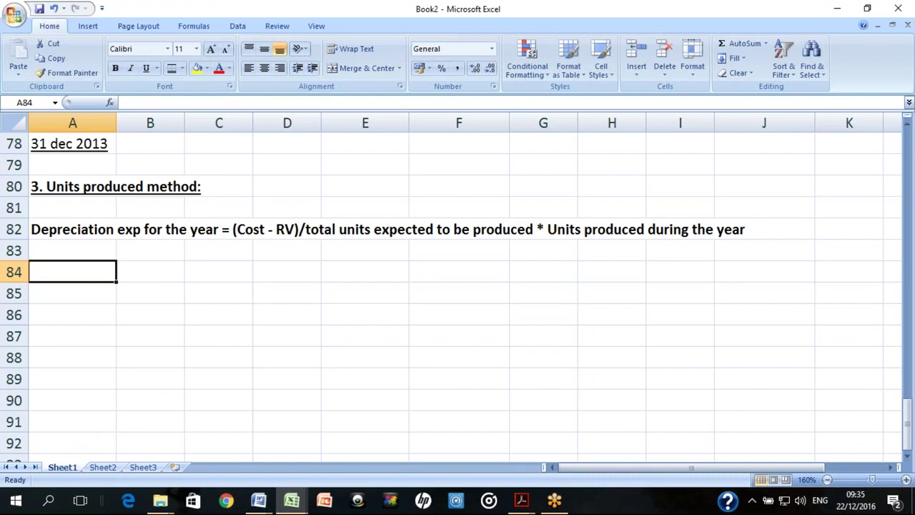
{"action": "type", "text": "31"}
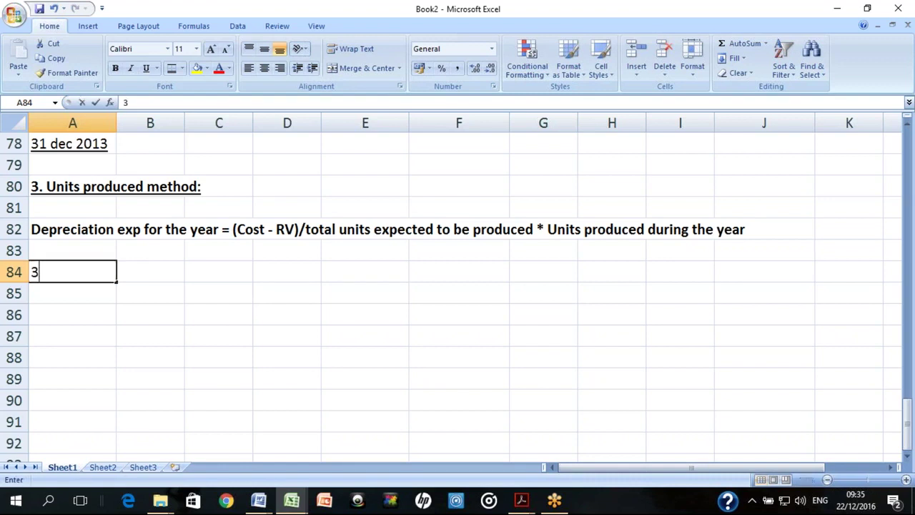
{"action": "key", "text": "BackSpace"}
{"action": "key", "text": "BackSpace"}
{"action": "type", "text": "'dec"}
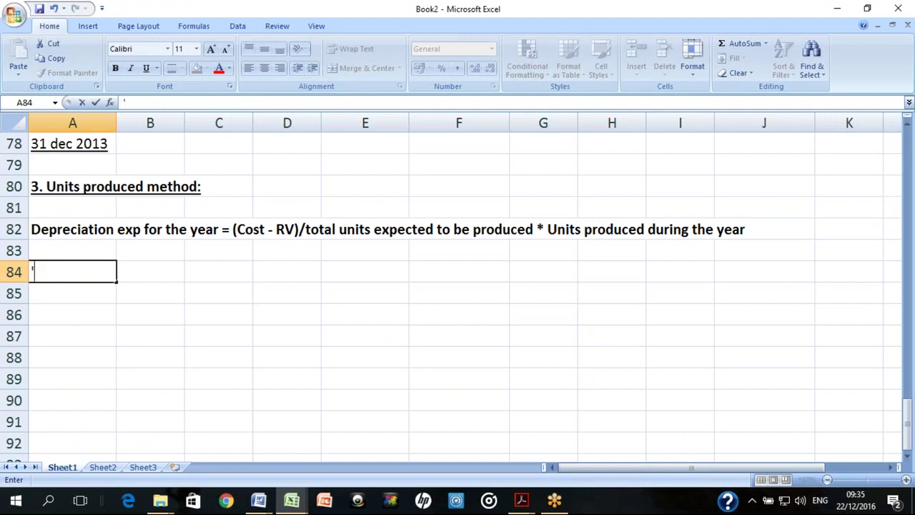
{"action": "key", "text": "BackSpace"}
{"action": "key", "text": "BackSpace"}
{"action": "key", "text": "BackSpace"}
{"action": "type", "text": "31 dec 2013"}
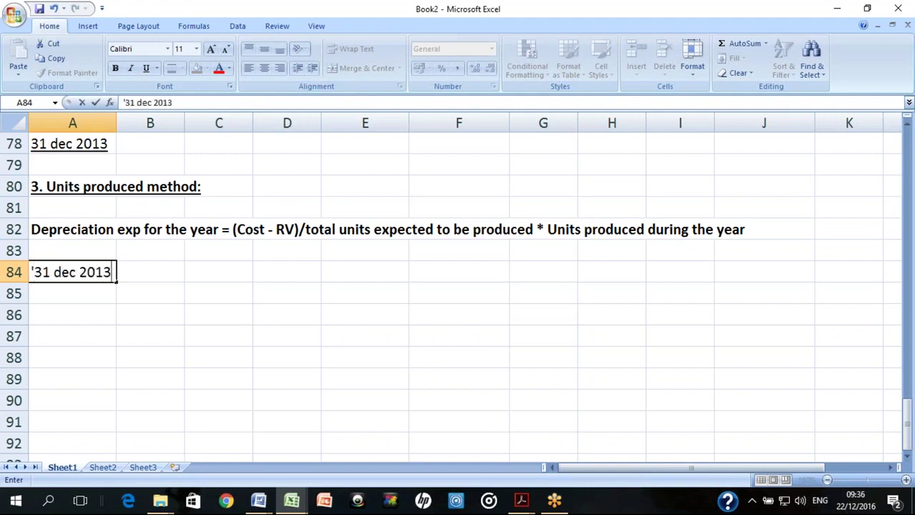
{"action": "key", "text": "Return"}
{"action": "left_click", "coordinate": [72, 272]}
{"action": "key", "text": "ctrl+u"}
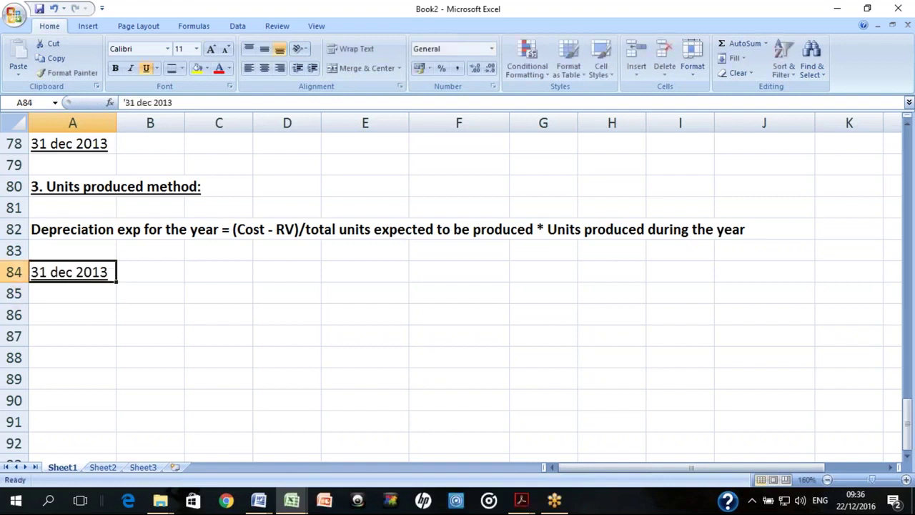
Switch to Handout 1.pdf in Acrobat Reader, highlight the total expected units and the 2013 and 2014 units produced, and return to A85 in Excel
{"action": "left_click", "coordinate": [72, 314]}
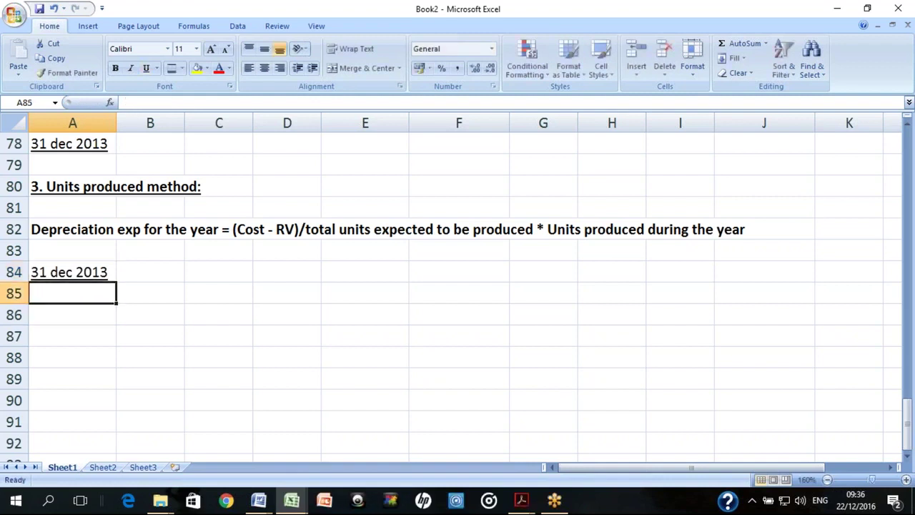
{"action": "key", "text": "alt+Tab"}
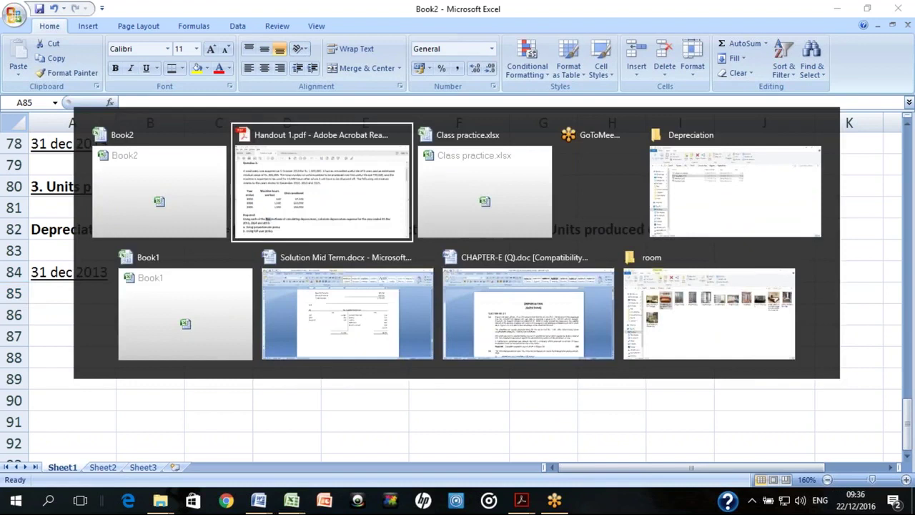
{"action": "left_click_drag", "start_coordinate": [235, 156], "coordinate": [584, 156]}
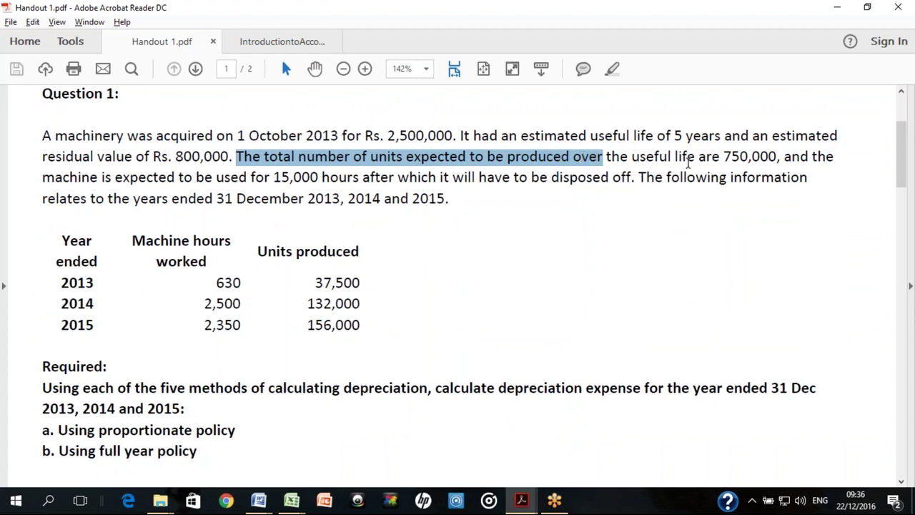
{"action": "left_click_drag", "start_coordinate": [781, 157], "coordinate": [408, 157]}
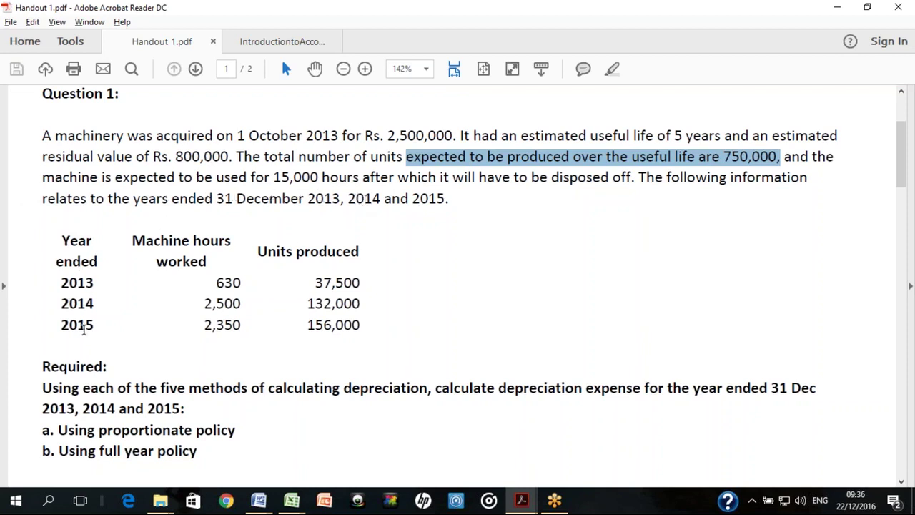
{"action": "left_click_drag", "start_coordinate": [257, 249], "coordinate": [348, 304]}
{"action": "left_click", "coordinate": [344, 288]}
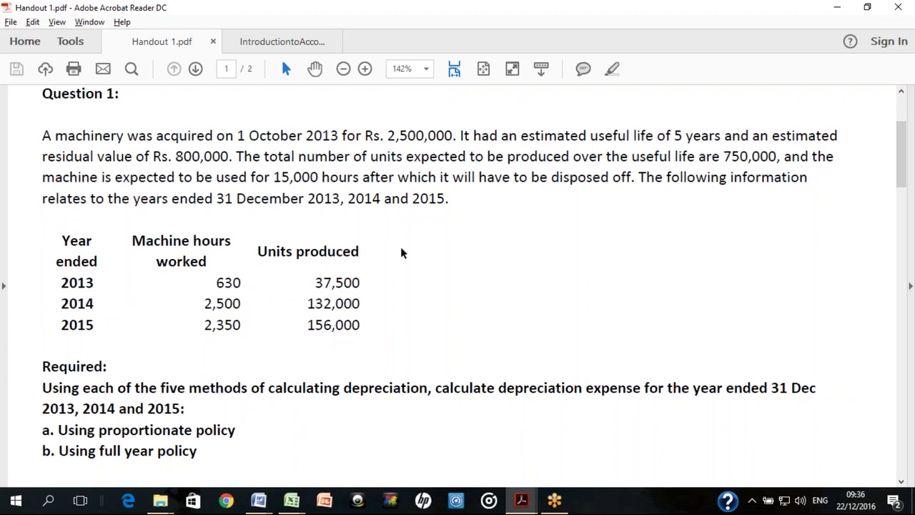
{"action": "left_click_drag", "start_coordinate": [314, 277], "coordinate": [362, 279]}
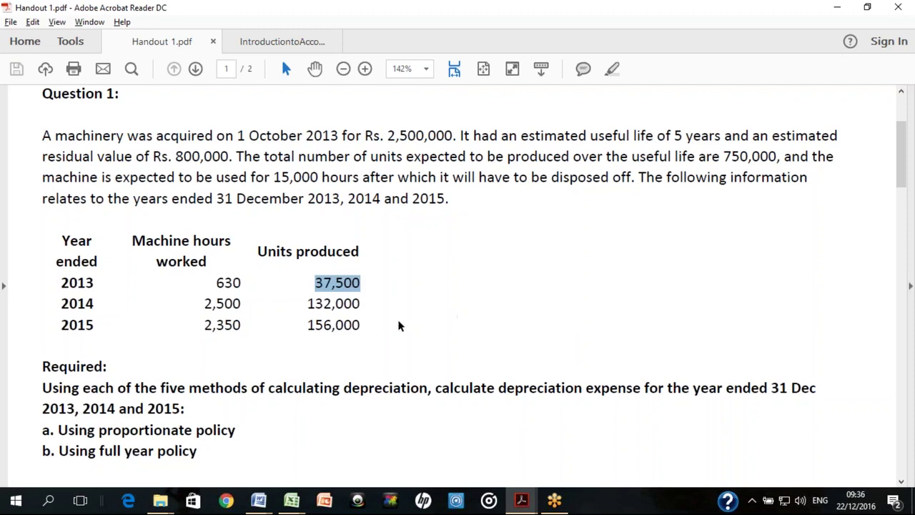
{"action": "left_click_drag", "start_coordinate": [307, 303], "coordinate": [363, 303]}
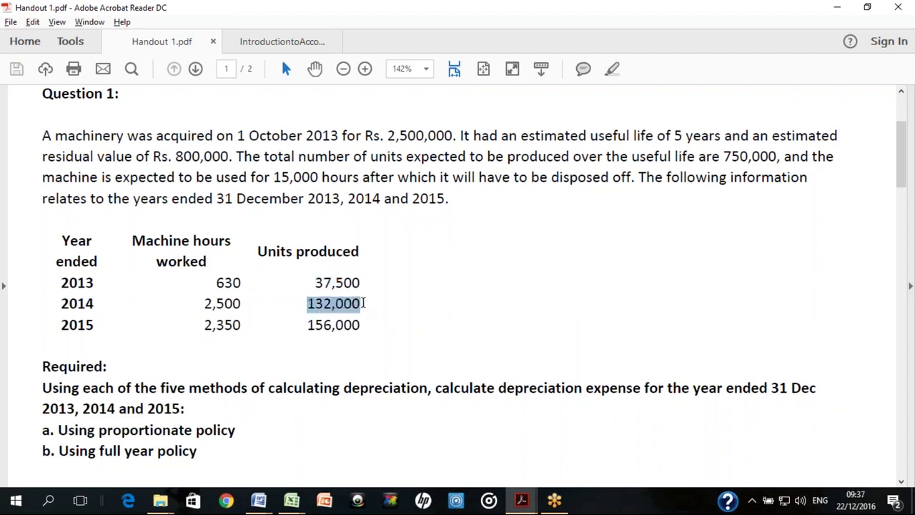
{"action": "left_click_drag", "start_coordinate": [314, 282], "coordinate": [365, 283]}
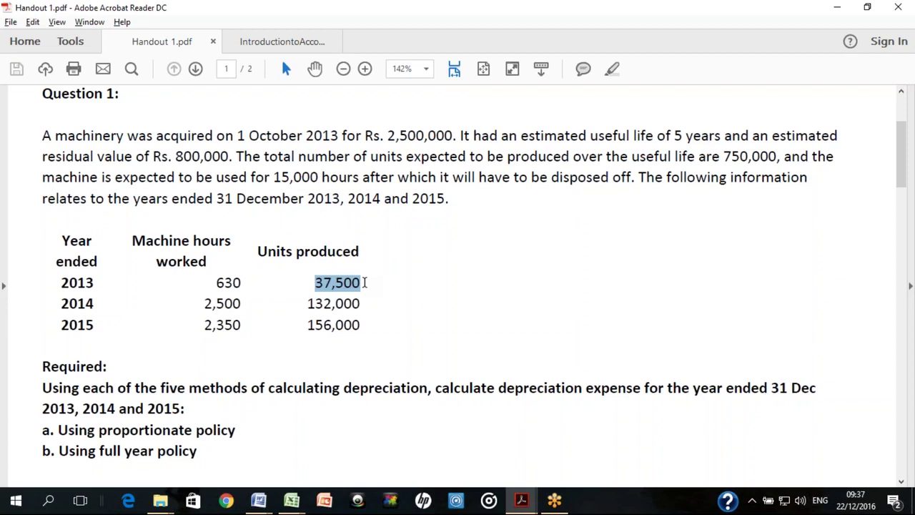
{"action": "key", "text": "alt+Tab"}
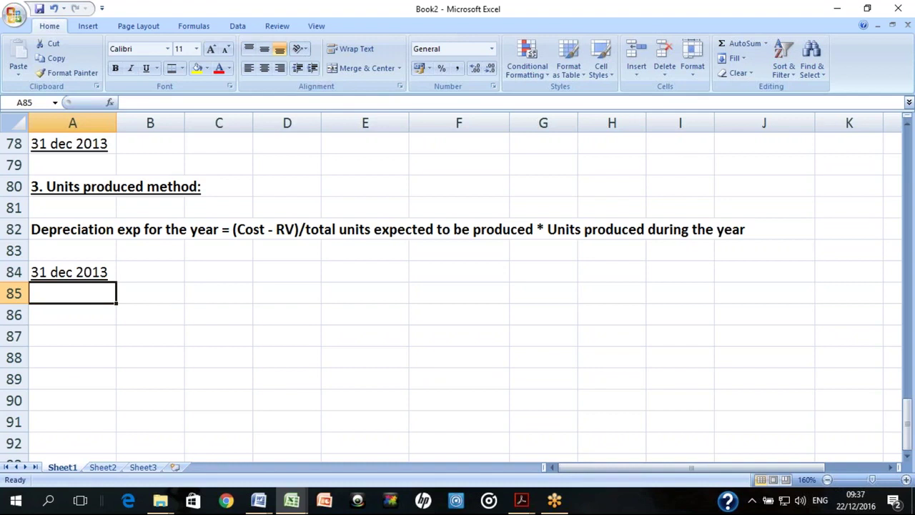
Enter dep exp in A85 and highlight the units produced formula across A82:I82 for reference
{"action": "type", "text": "dep exp"}
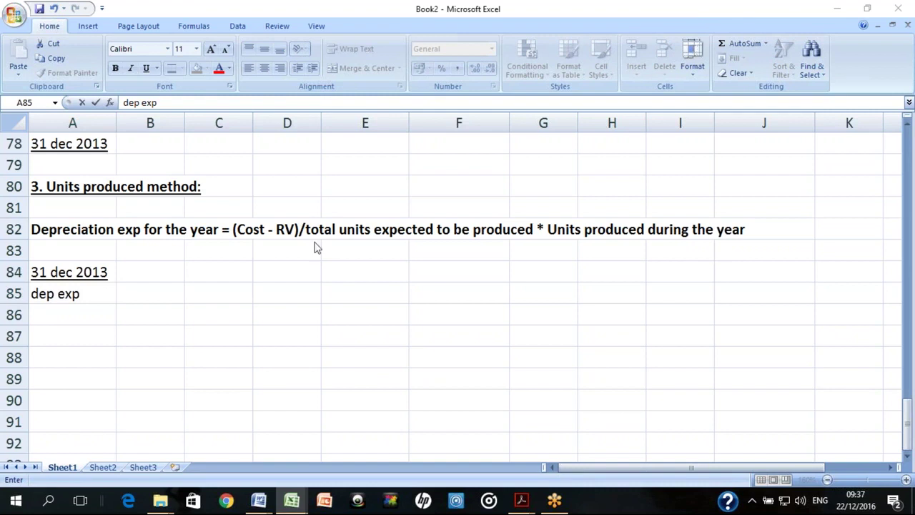
{"action": "left_click", "coordinate": [109, 299]}
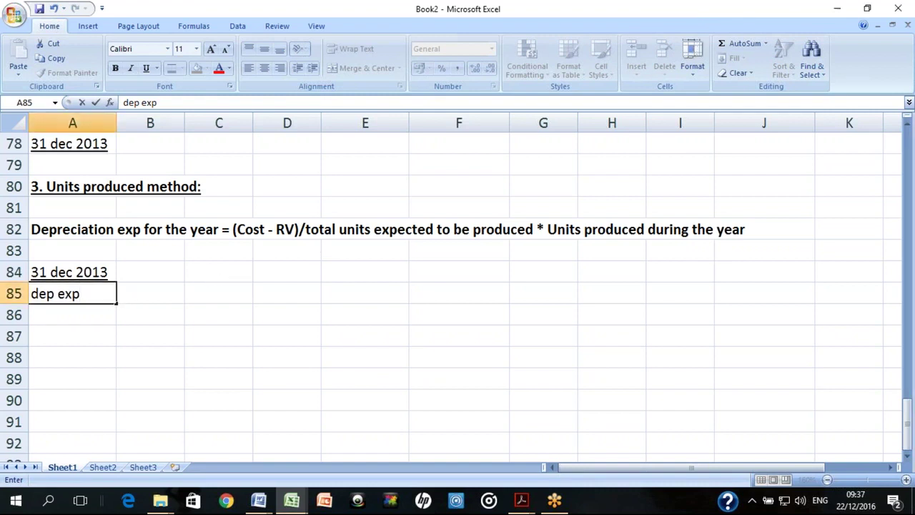
{"action": "left_click", "coordinate": [318, 231]}
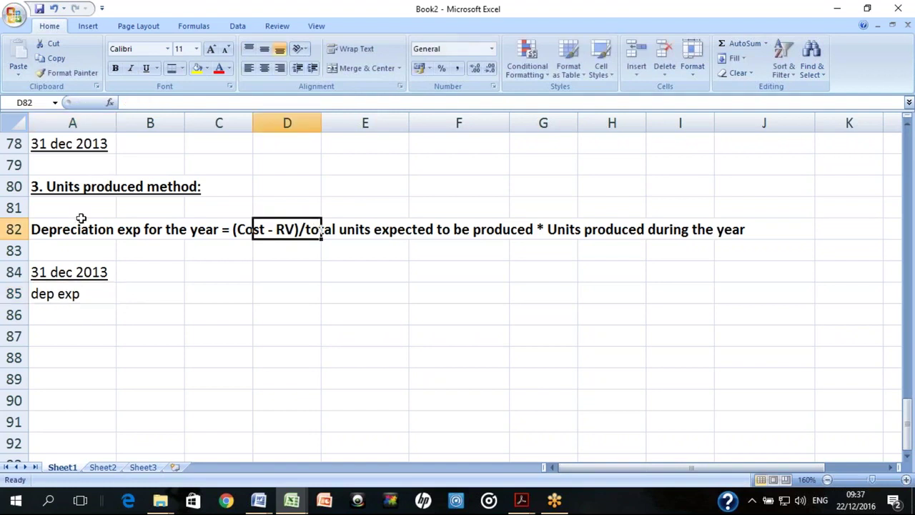
{"action": "left_click_drag", "start_coordinate": [71, 227], "coordinate": [665, 226]}
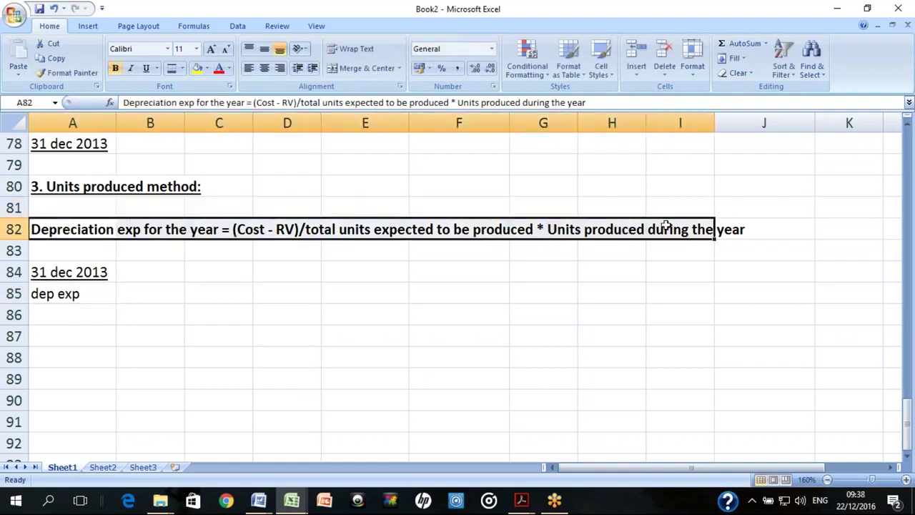
{"action": "left_click", "coordinate": [717, 25]}
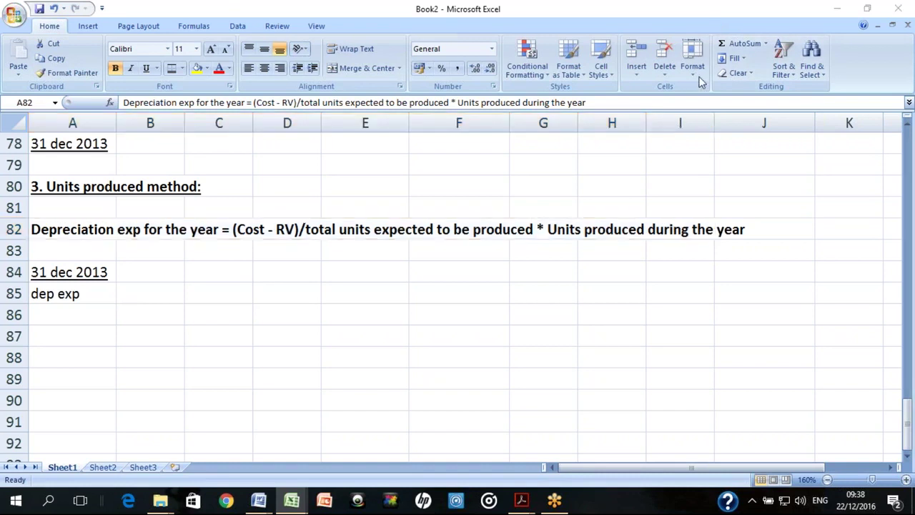
Extend the text in A85 with the cost less residual value part, = (2,500,000-800,000)/
{"action": "left_click", "coordinate": [86, 301]}
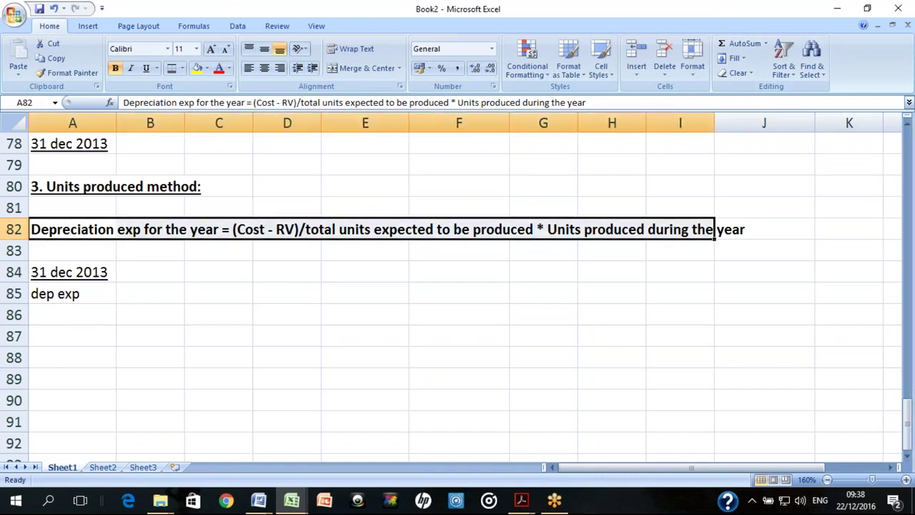
{"action": "left_click", "coordinate": [86, 301]}
{"action": "key", "text": "F2"}
{"action": "type", "text": "= ("}
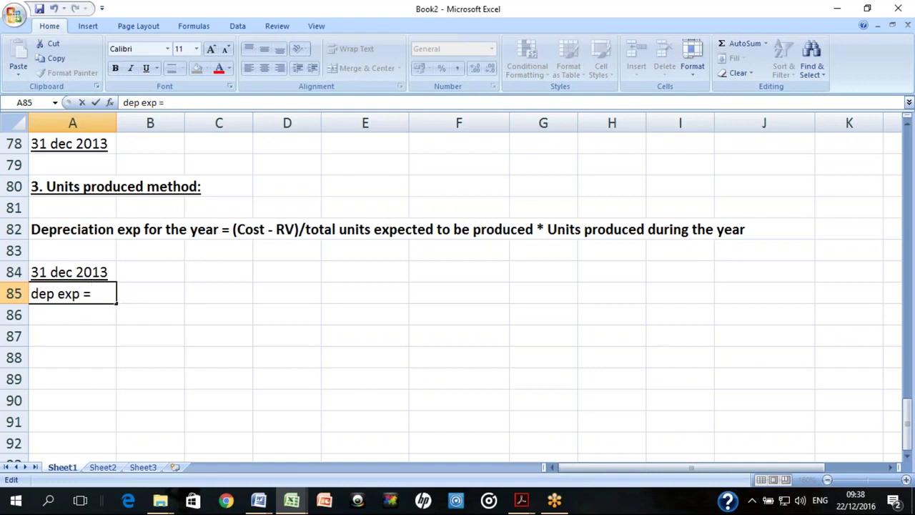
{"action": "type", "text": "2,500,000"}
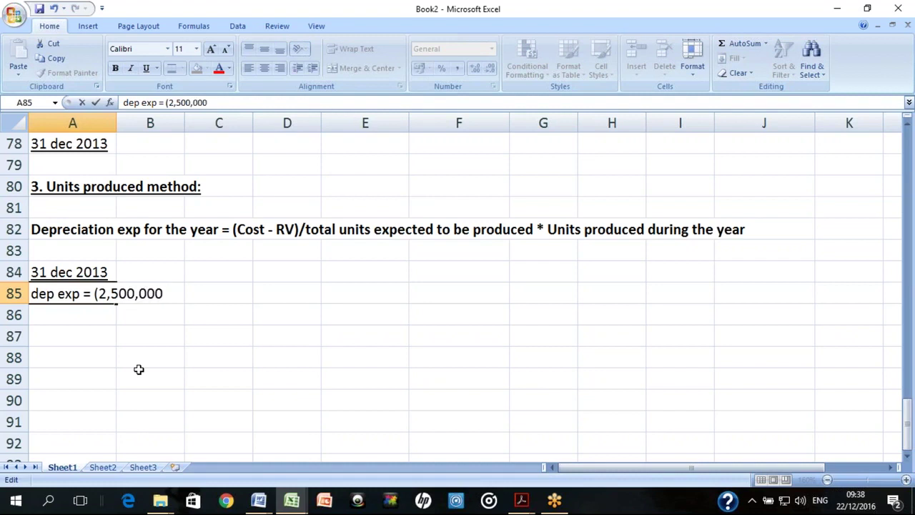
{"action": "type", "text": "-800,0"}
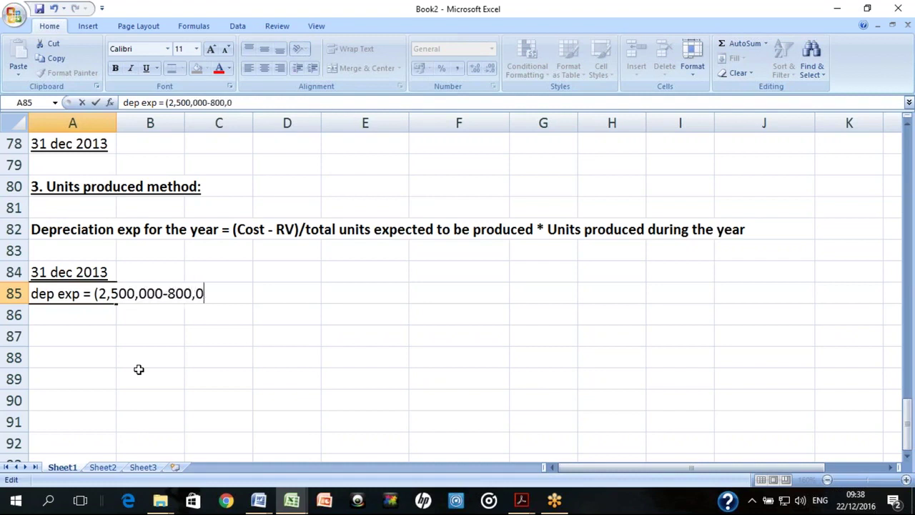
{"action": "type", "text": "00)/"}
Look up the total expected units in Handout 1.pdf and append 750,000 * to the calculation in A85 of the Excel workbook
{"action": "key", "text": "alt+Tab"}
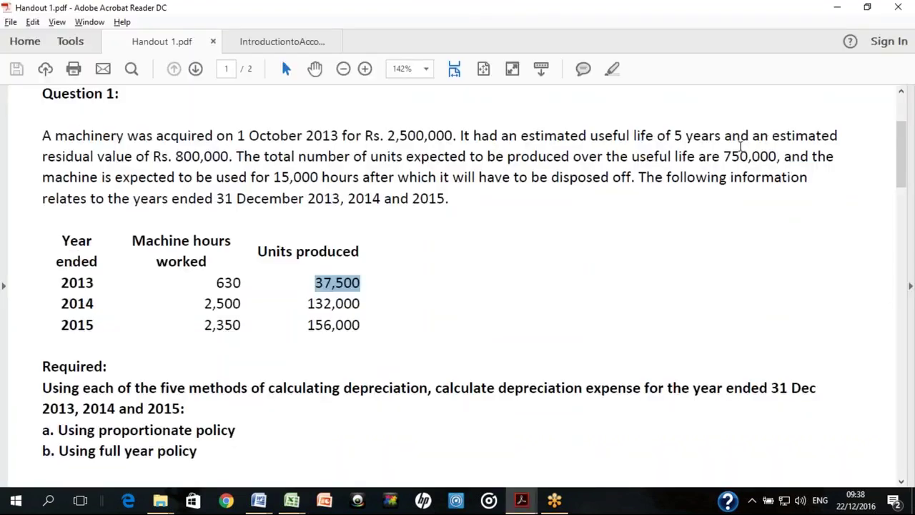
{"action": "left_click_drag", "start_coordinate": [723, 156], "coordinate": [778, 155]}
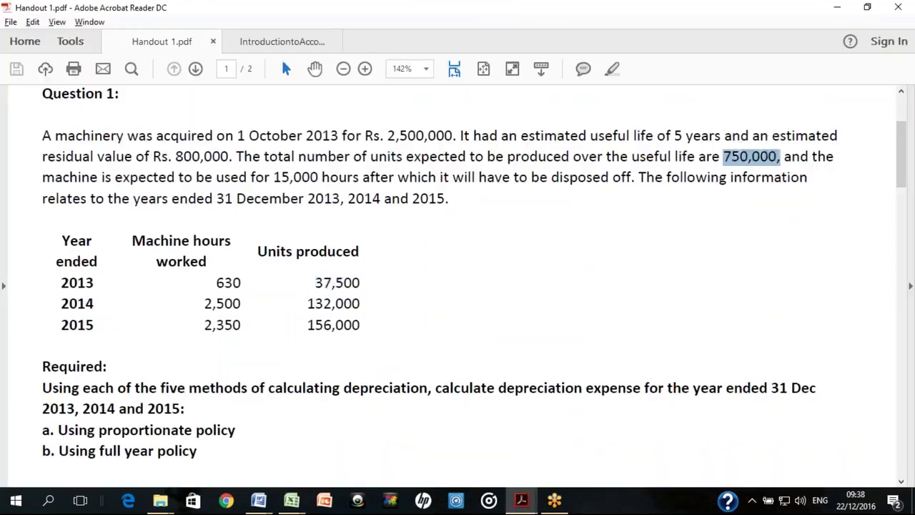
{"action": "key", "text": "alt+Tab"}
{"action": "key", "text": "F2"}
{"action": "type", "text": "750,000 *"}
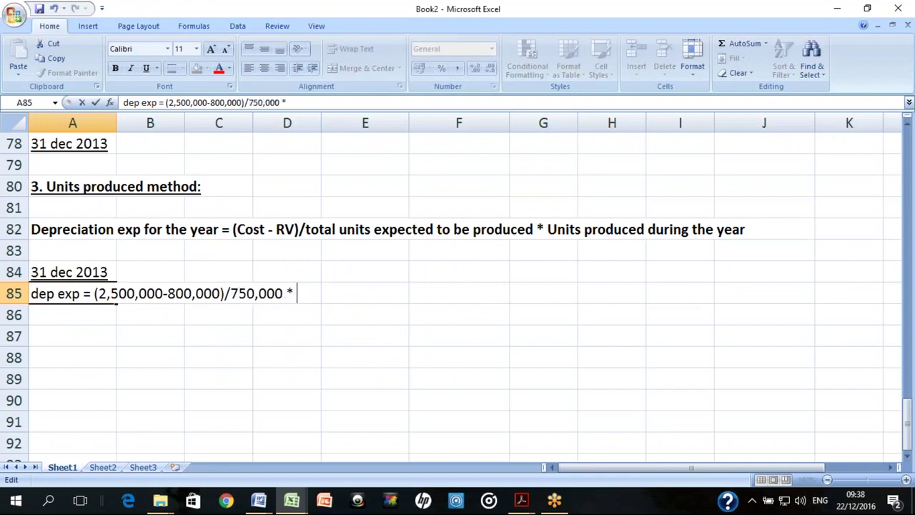
Highlight the 2013 units produced in Handout 1.pdf in Acrobat Reader and complete the A85 text in Excel with 37,500 =
{"action": "key", "text": "alt+Tab"}
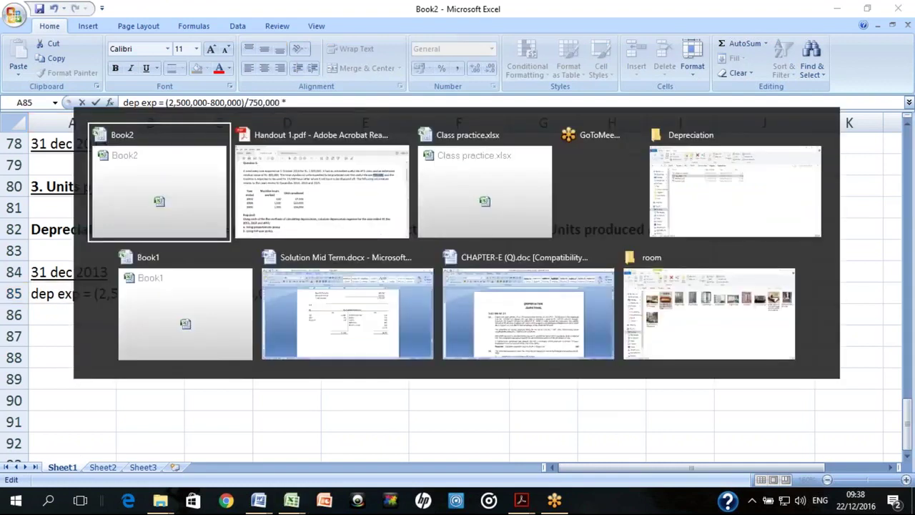
{"action": "left_click_drag", "start_coordinate": [314, 283], "coordinate": [363, 284]}
{"action": "key", "text": "alt+Tab"}
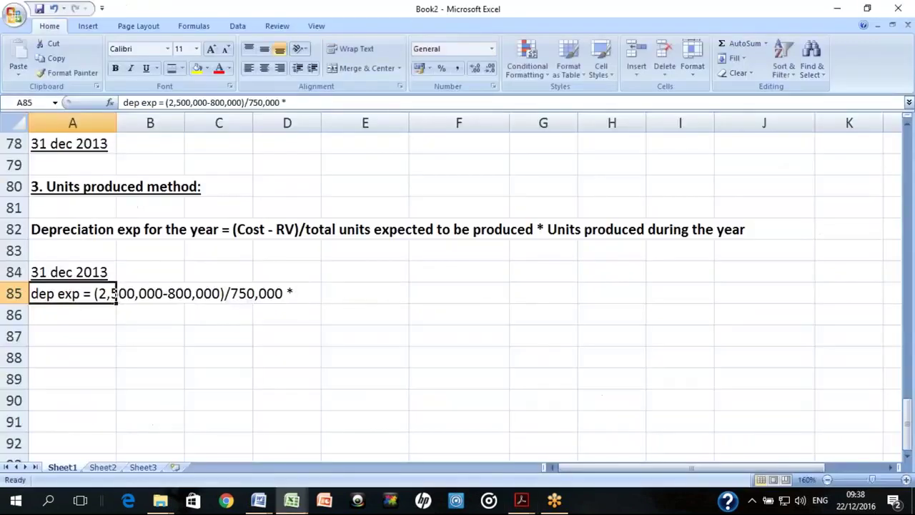
{"action": "type", "text": "37"}
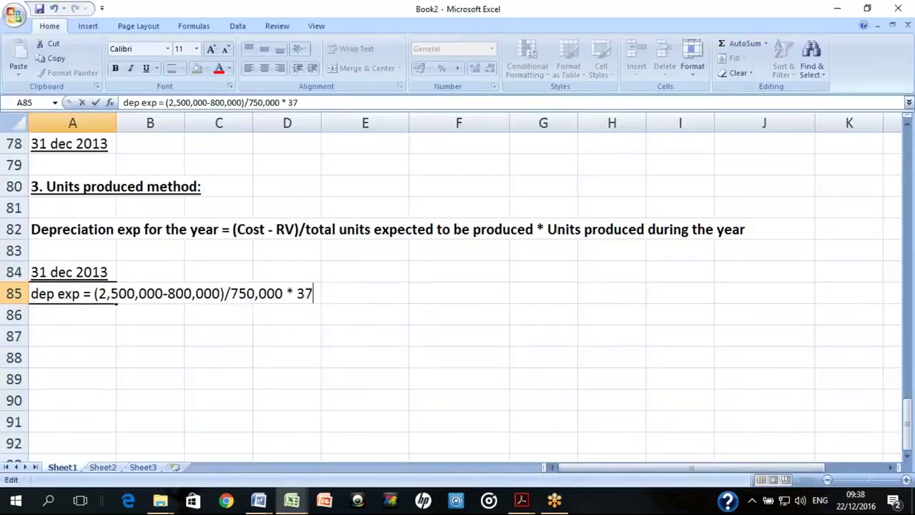
{"action": "type", "text": ",500 ="}
{"action": "key", "text": "Return"}
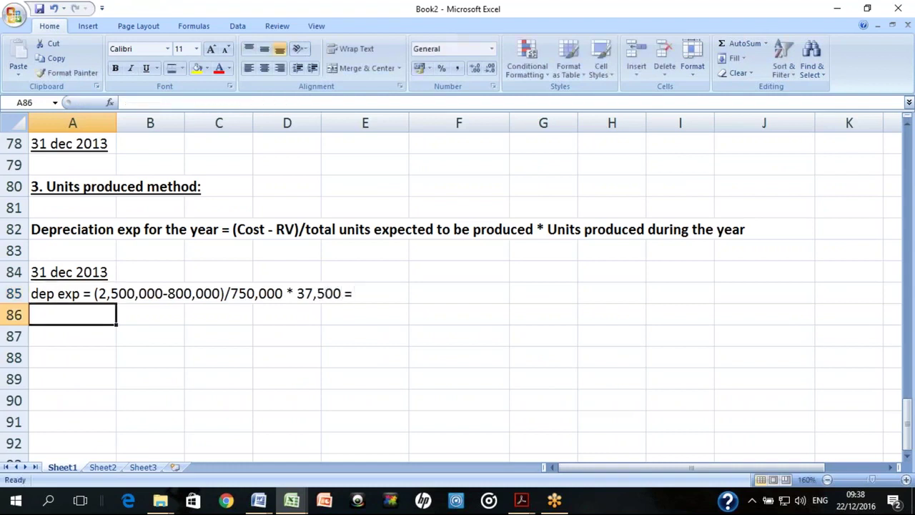
{"action": "key", "text": "Right"}
{"action": "key", "text": "Right"}
{"action": "key", "text": "Right"}
{"action": "key", "text": "Right"}
{"action": "key", "text": "Right"}
{"action": "key", "text": "Up"}
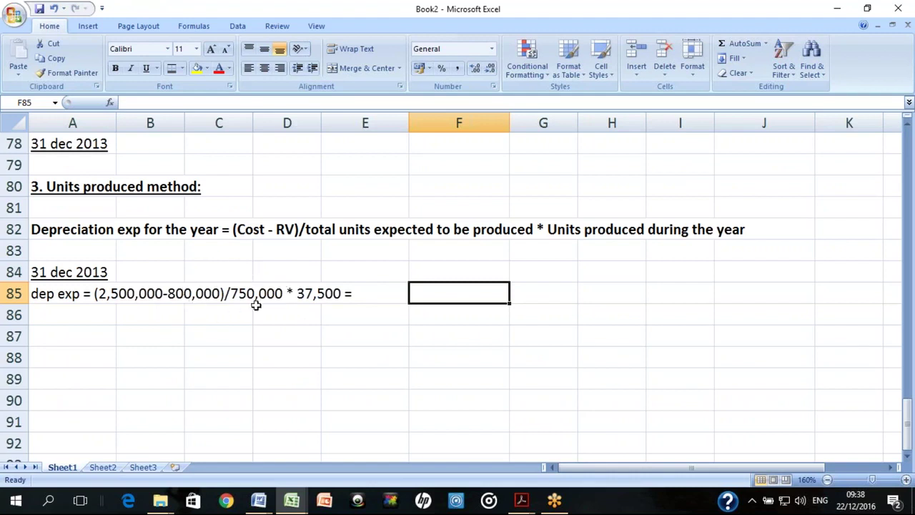
{"action": "type", "text": "=(2500000-800"}
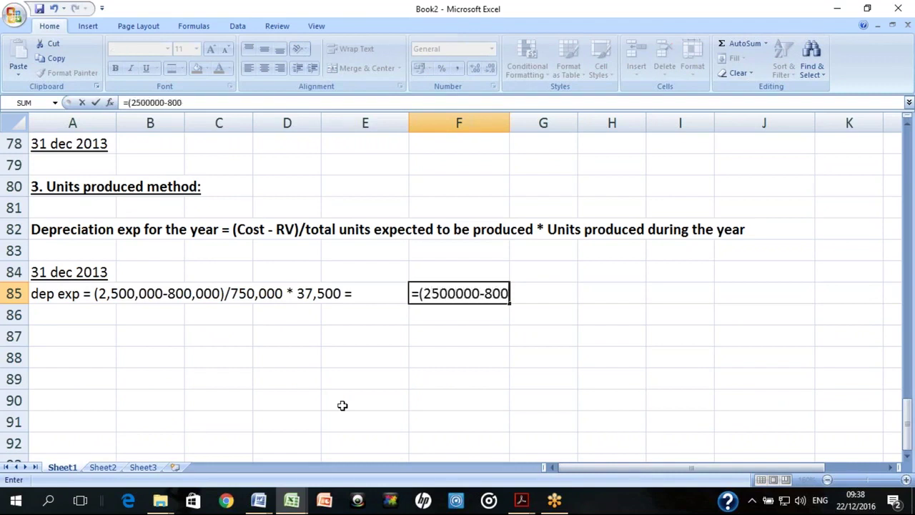
{"action": "type", "text": "000)*37"}
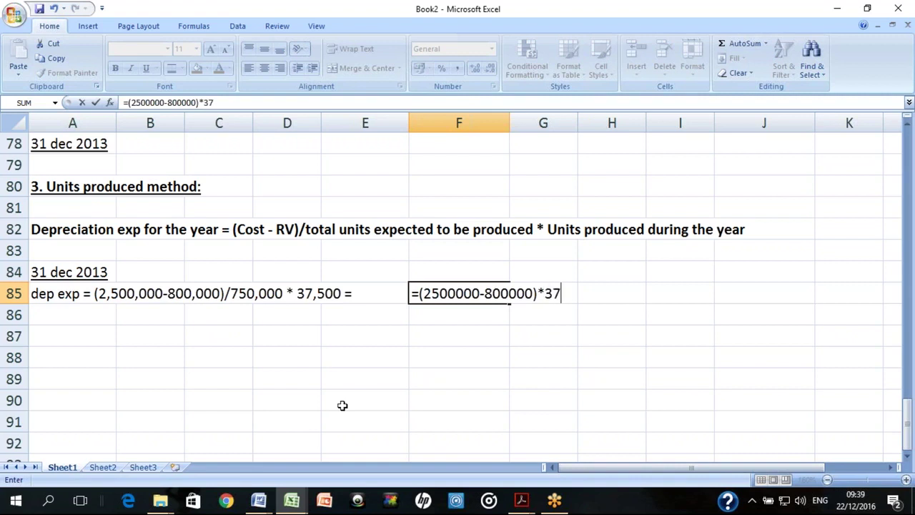
{"action": "type", "text": "500/750000"}
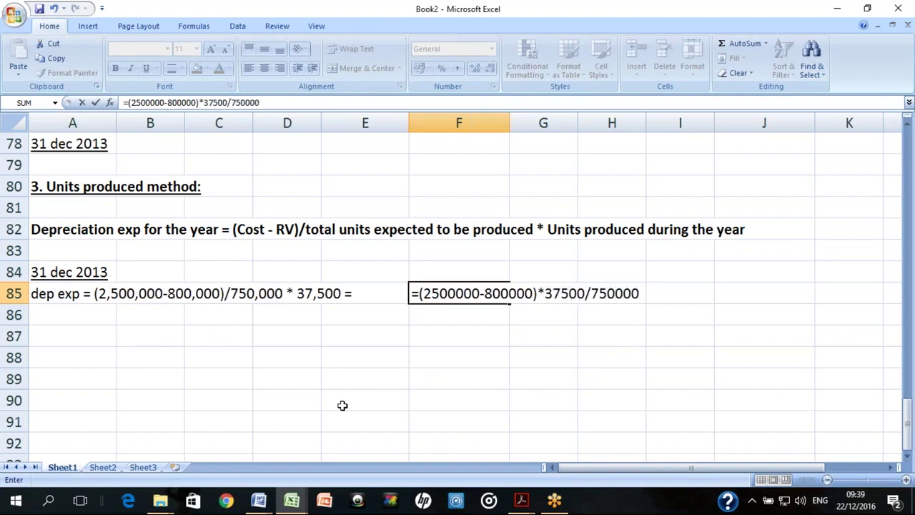
{"action": "key", "text": "Return"}
Format the depreciation amount in F85 with a thousands separator and no decimals
{"action": "key", "text": "Up"}
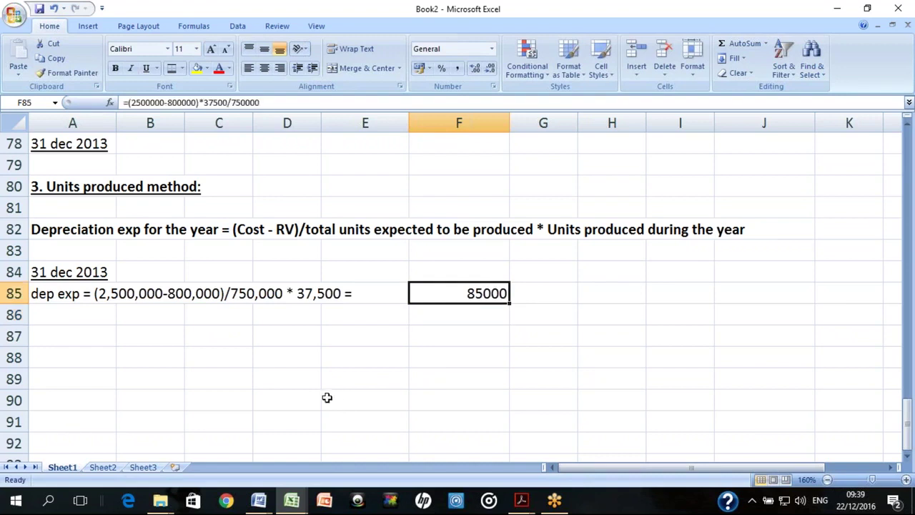
{"action": "left_click", "coordinate": [456, 69]}
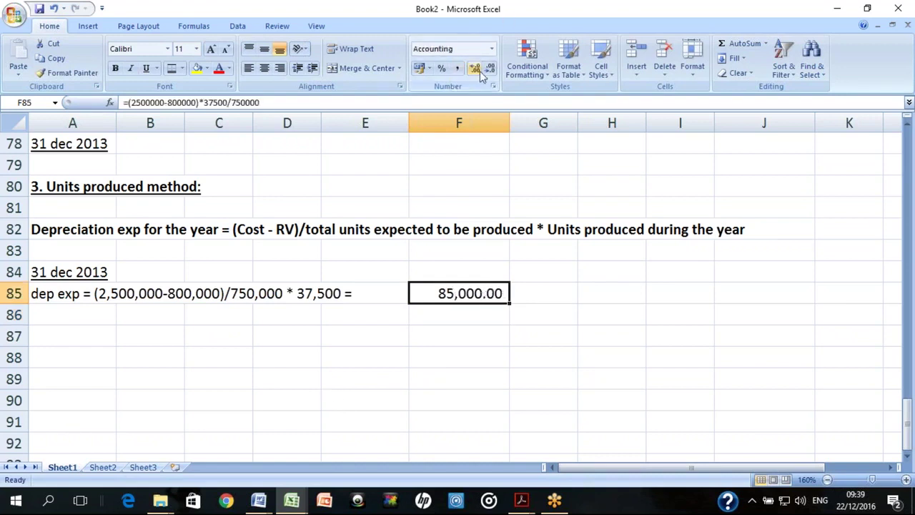
{"action": "left_click", "coordinate": [490, 69]}
{"action": "left_click", "coordinate": [490, 70]}
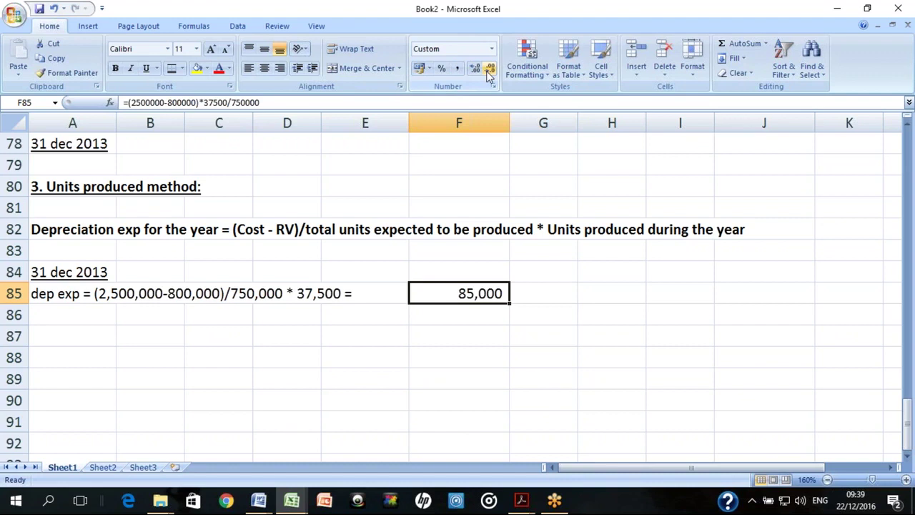
Enter the net book value text NBV = 2,500,000-85,000 in A86
{"action": "key", "text": "Down"}
{"action": "key", "text": "Left"}
{"action": "key", "text": "Left"}
{"action": "key", "text": "Left"}
{"action": "key", "text": "Left"}
{"action": "key", "text": "Left"}
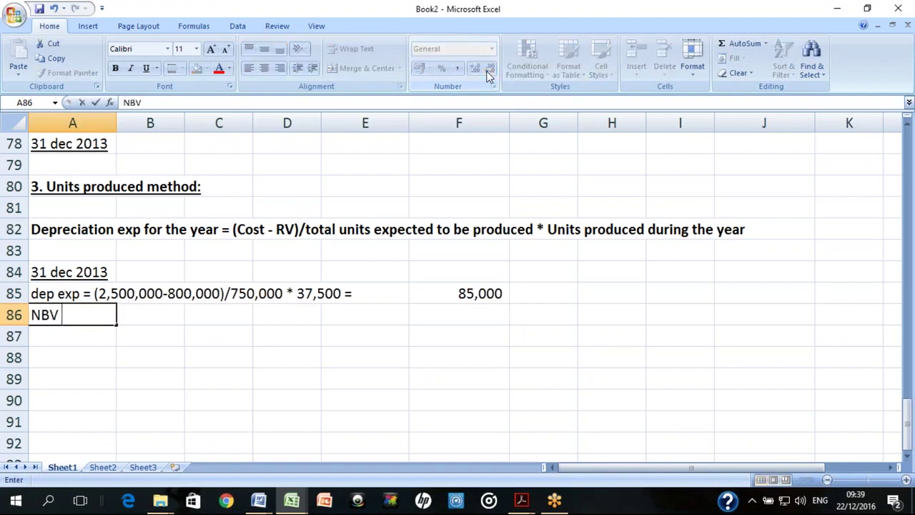
{"action": "type", "text": "2,500,000"}
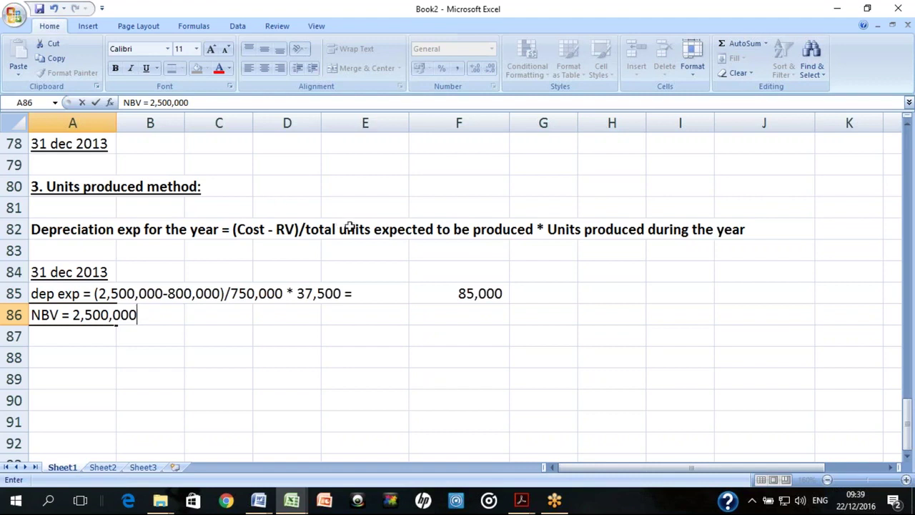
{"action": "type", "text": "85,000"}
{"action": "key", "text": "Return"}
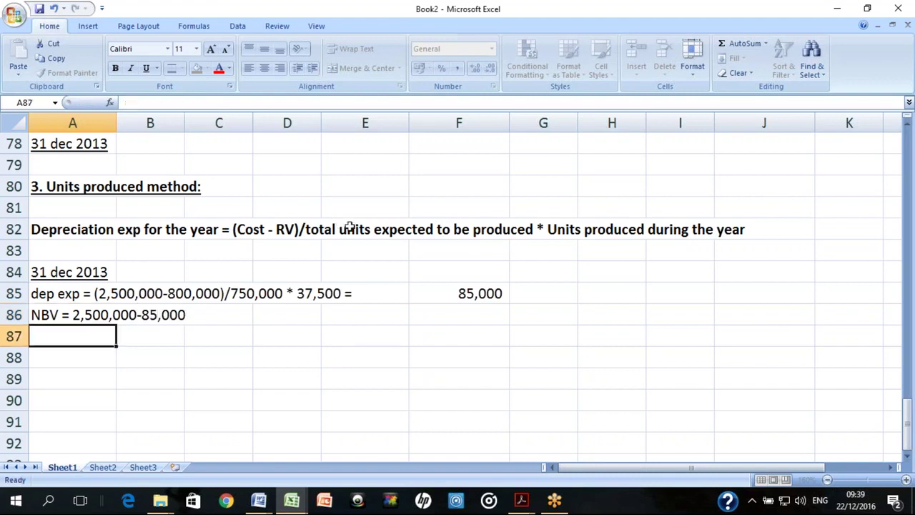
{"action": "key", "text": "Right"}
{"action": "key", "text": "Right"}
{"action": "key", "text": "Right"}
{"action": "key", "text": "Right"}
{"action": "key", "text": "Right"}
{"action": "key", "text": "Up"}
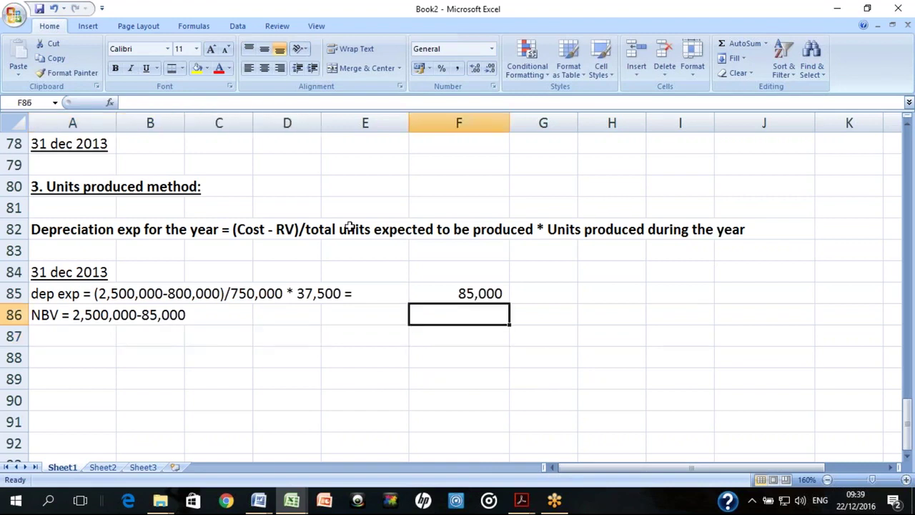
{"action": "type", "text": "=250000"}
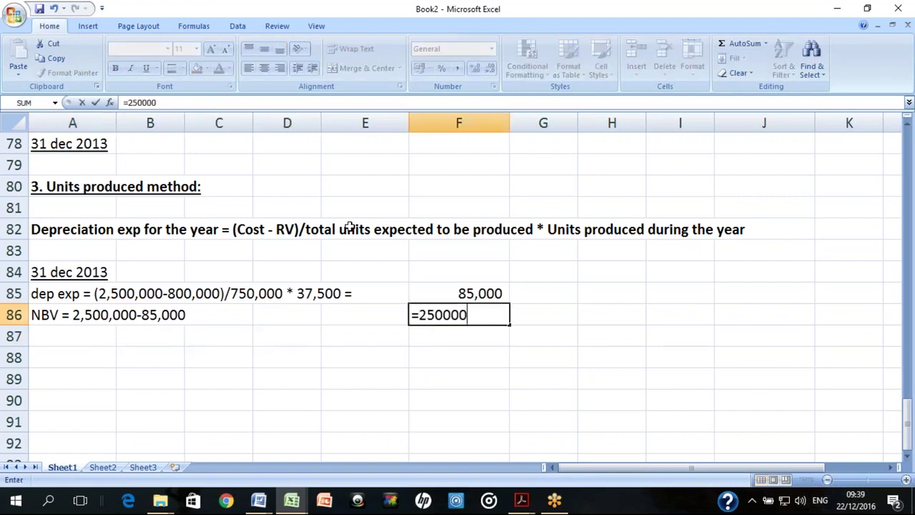
{"action": "type", "text": "00-85000"}
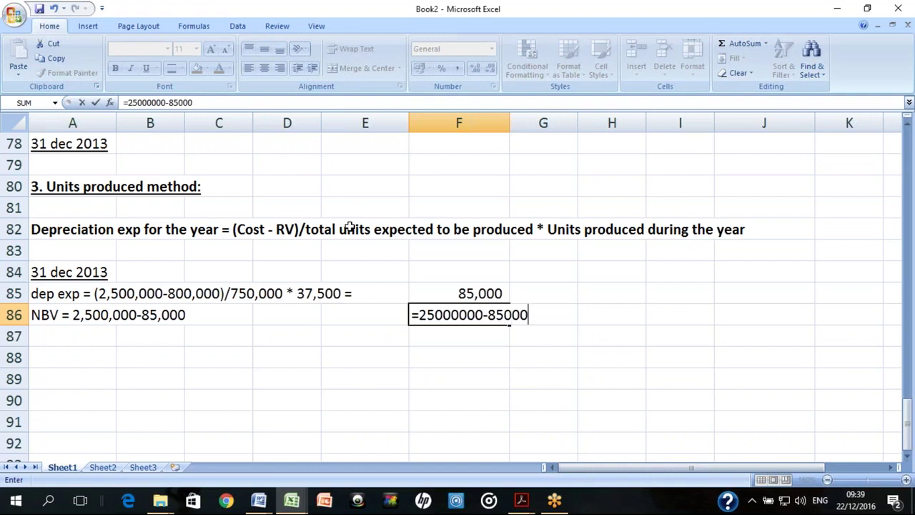
{"action": "key", "text": "Return"}
Format the net book value in F86 with thousands separators and no decimals
{"action": "left_click", "coordinate": [458, 314]}
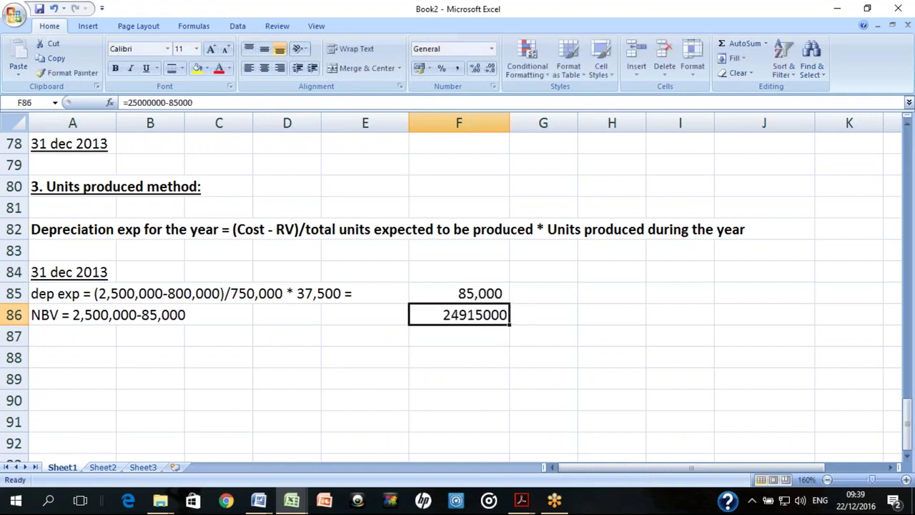
{"action": "left_click", "coordinate": [458, 68]}
{"action": "left_click", "coordinate": [491, 69]}
{"action": "left_click", "coordinate": [491, 69]}
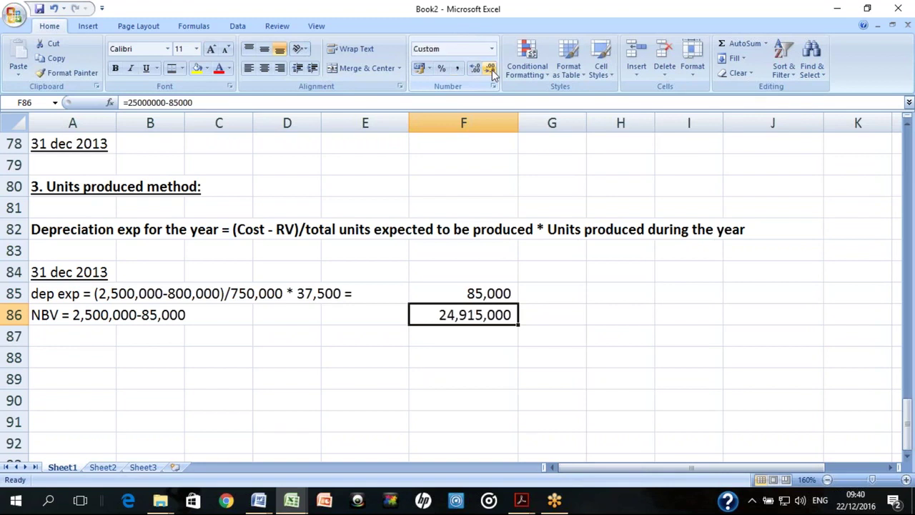
{"action": "key", "text": "F2"}
{"action": "key", "text": "Left"}
{"action": "key", "text": "Left"}
{"action": "key", "text": "Left"}
{"action": "key", "text": "Left"}
{"action": "key", "text": "Left"}
{"action": "key", "text": "Left"}
{"action": "key", "text": "Left"}
{"action": "key", "text": "Left"}
{"action": "key", "text": "Right"}
{"action": "key", "text": "Right"}
{"action": "key", "text": "BackSpace"}
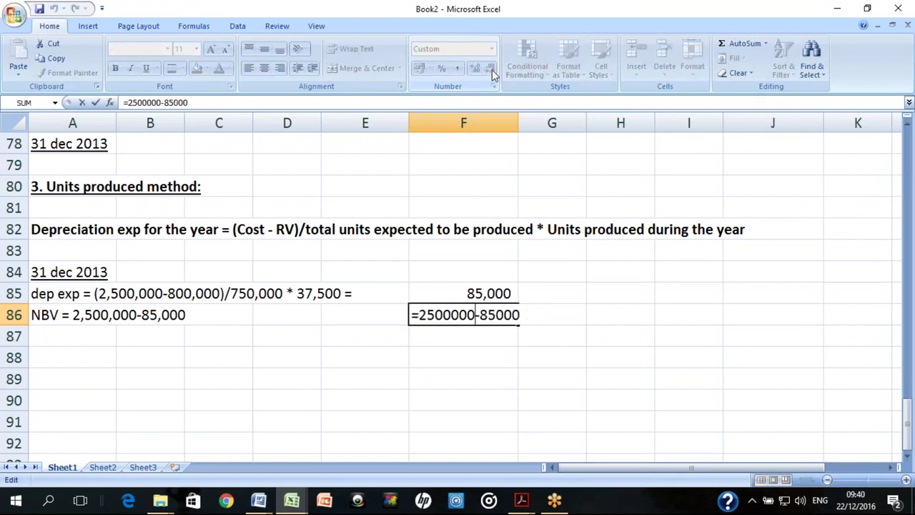
{"action": "key", "text": "Return"}
{"action": "key", "text": "Up"}
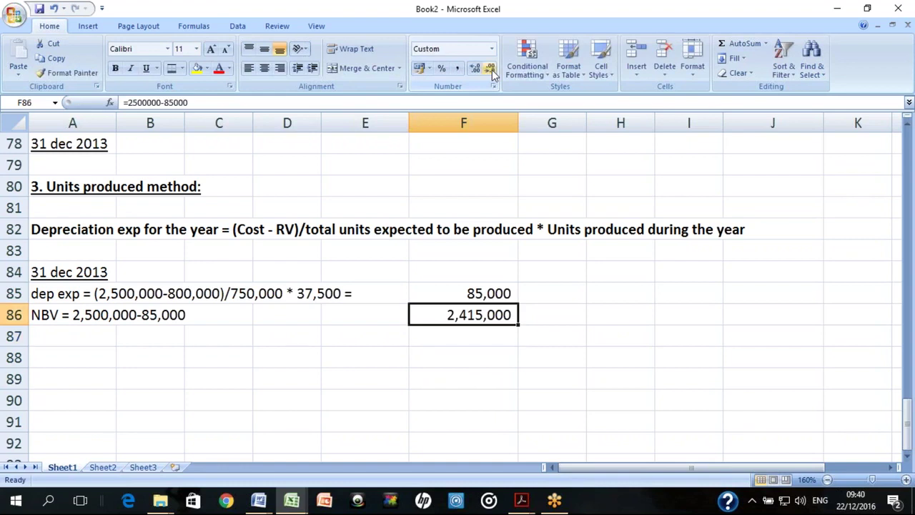
Enter the year-end heading 31 dec 2014 in A88 and underline it
{"action": "key", "text": "Down"}
{"action": "key", "text": "Left"}
{"action": "key", "text": "Left"}
{"action": "key", "text": "Left"}
{"action": "key", "text": "Left"}
{"action": "key", "text": "Left"}
{"action": "key", "text": "Down"}
{"action": "type", "text": "31 dec 2-"}
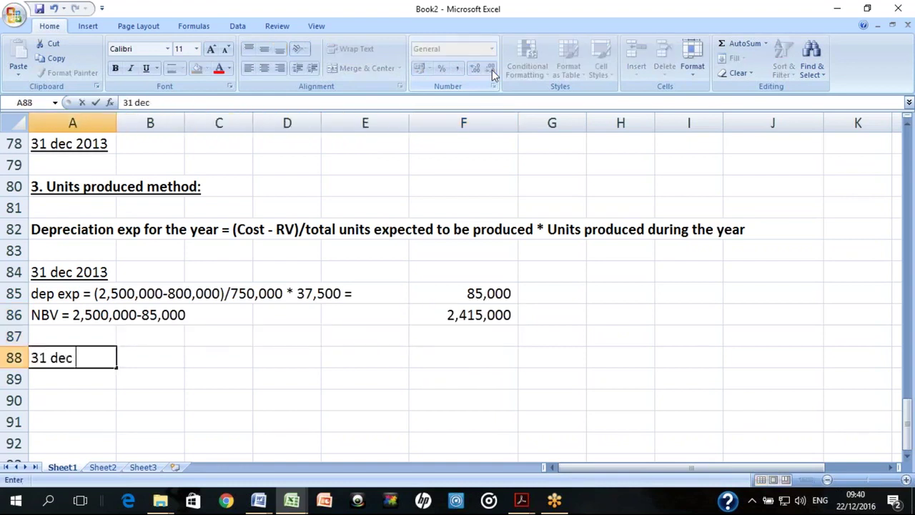
{"action": "key", "text": "BackSpace"}
{"action": "type", "text": "015"}
{"action": "key", "text": "BackSpace"}
{"action": "type", "text": "4"}
{"action": "key", "text": "Return"}
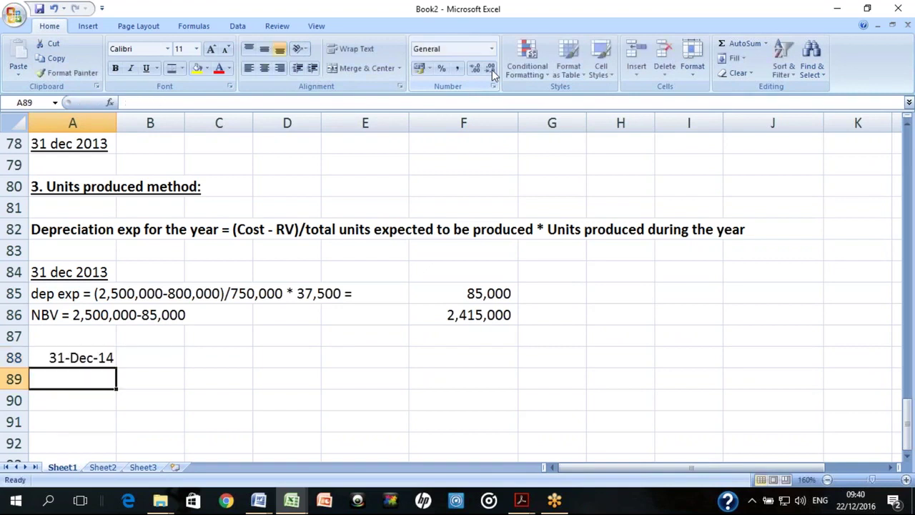
{"action": "key", "text": "Up"}
{"action": "key", "text": "Down"}
Highlight the 2014 units produced in Handout 1.pdf in Acrobat Reader and enter dep exp = (2,500,000-800,000)/750,000 * in A89 in Excel
{"action": "key", "text": "alt+Tab"}
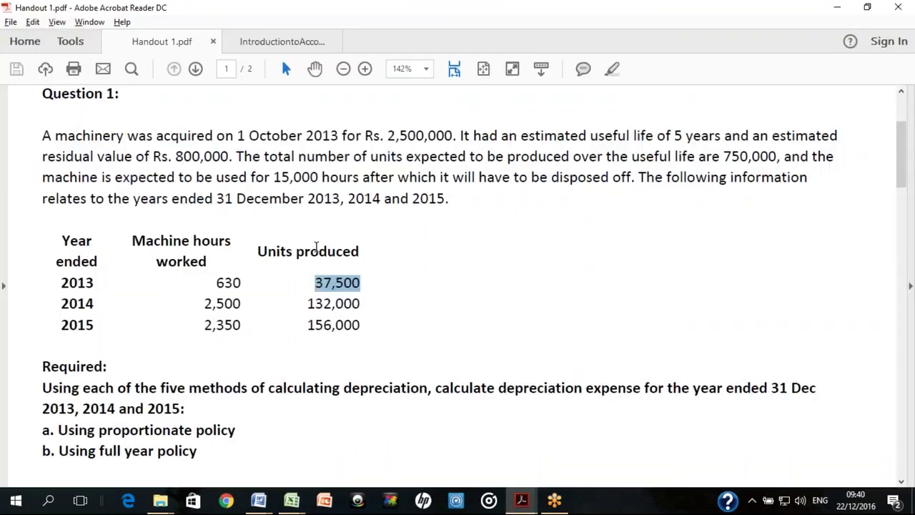
{"action": "left_click_drag", "start_coordinate": [307, 304], "coordinate": [365, 304]}
{"action": "key", "text": "alt+Tab"}
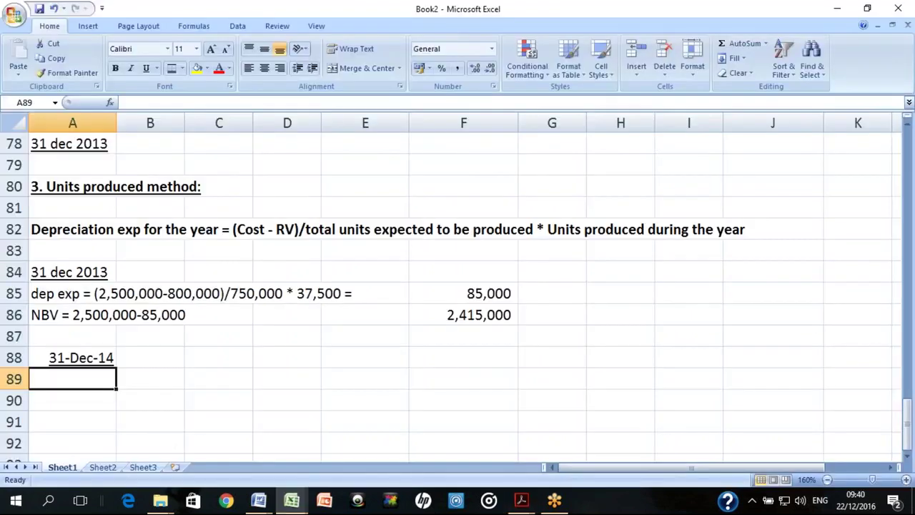
{"action": "type", "text": "dep exp = (2,50"}
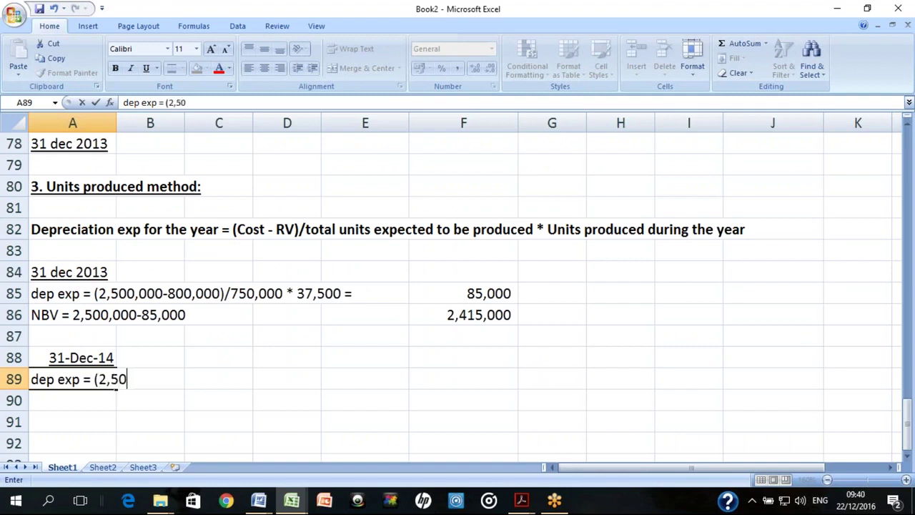
{"action": "type", "text": "0,000-800,000)/"}
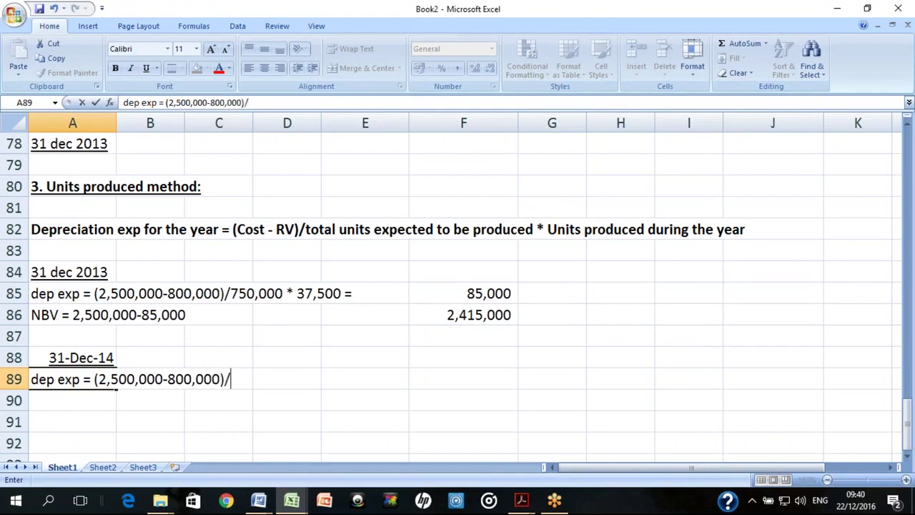
{"action": "type", "text": "750,000 *"}
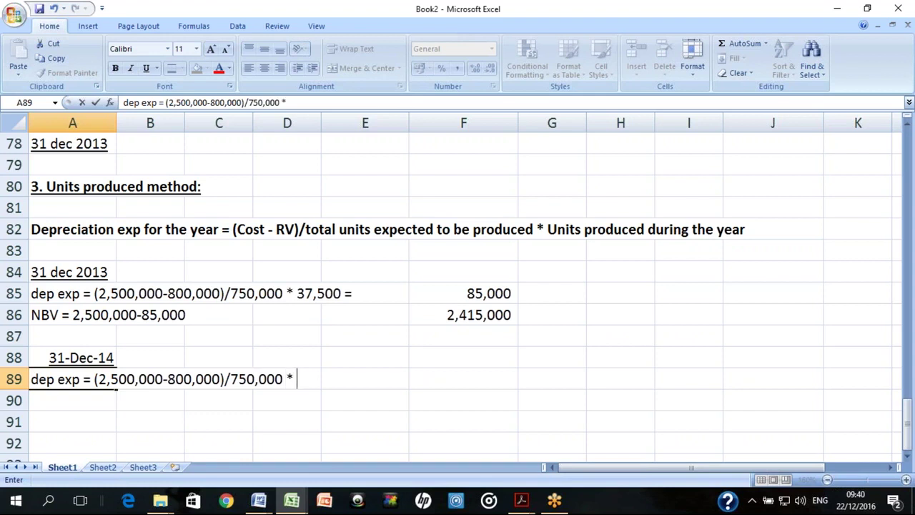
Check the 2014 units produced in Handout 1.pdf again and complete the A89 text in Excel with 132,000 =
{"action": "key", "text": "alt+Tab"}
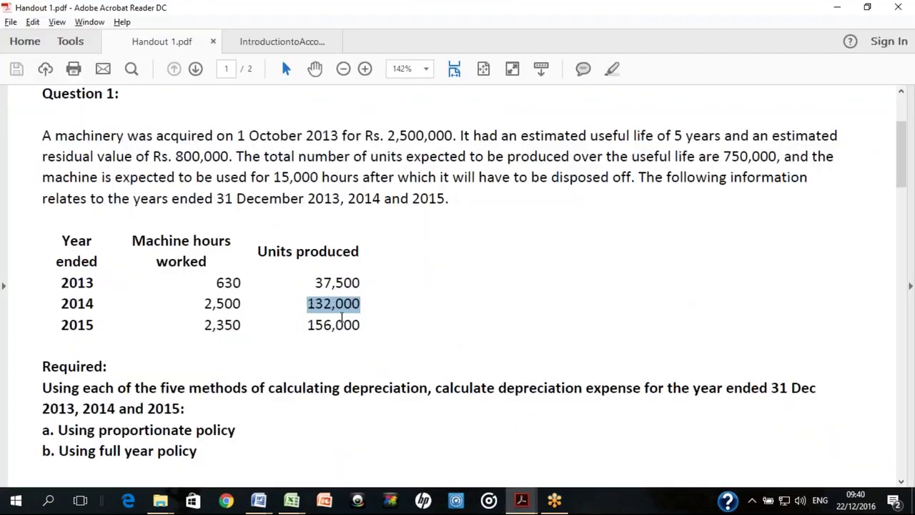
{"action": "key", "text": "alt+Tab"}
{"action": "key", "text": "F2"}
{"action": "type", "text": "132,000 ="}
{"action": "key", "text": "Return"}
{"action": "key", "text": "Down"}
{"action": "key", "text": "Right"}
{"action": "key", "text": "Right"}
{"action": "key", "text": "Right"}
{"action": "key", "text": "Right"}
{"action": "key", "text": "Right"}
{"action": "key", "text": "Up"}
{"action": "key", "text": "Up"}
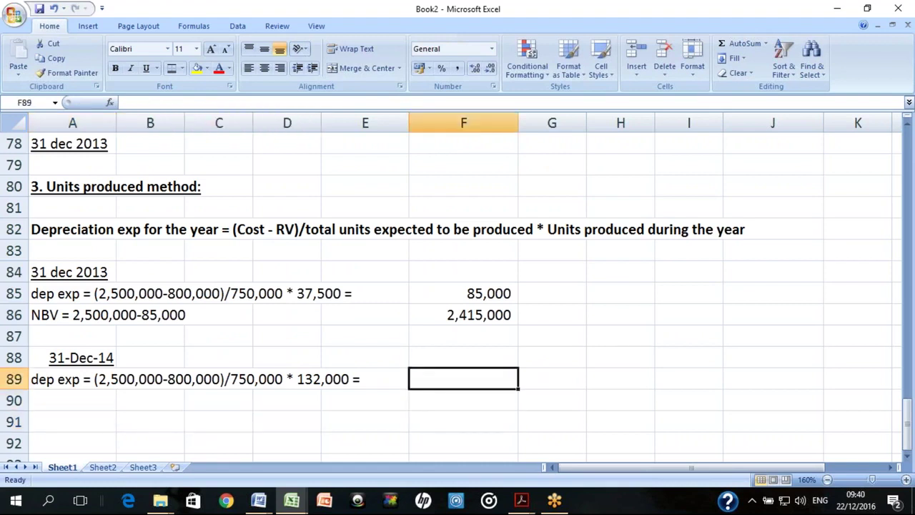
{"action": "type", "text": "=(2500000-800000)"}
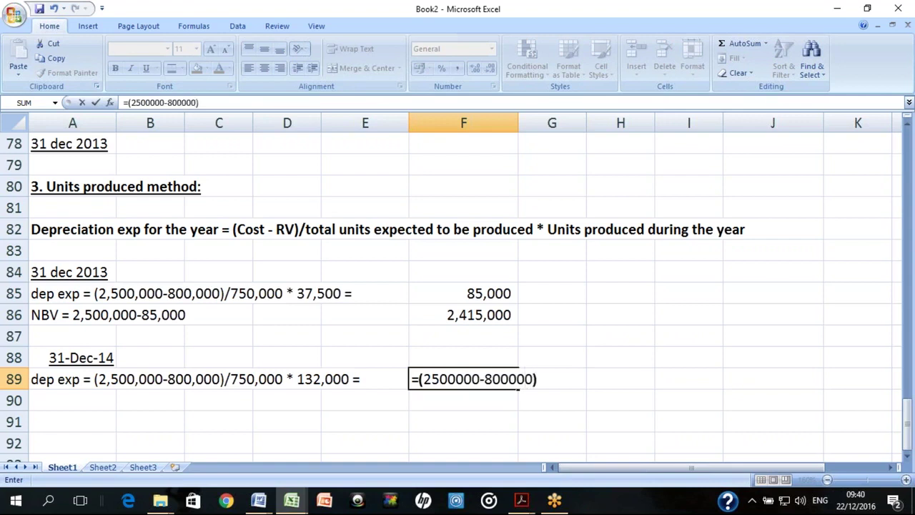
{"action": "type", "text": "*132000/750000"}
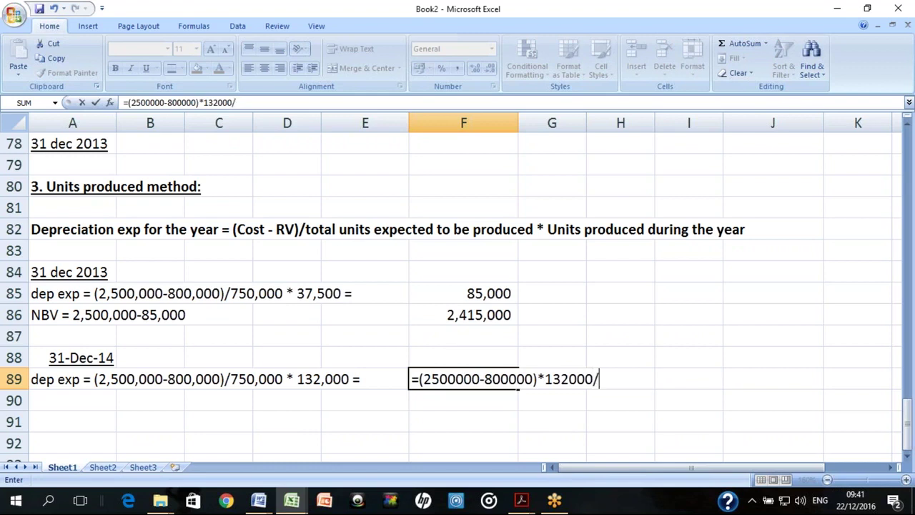
{"action": "key", "text": "Return"}
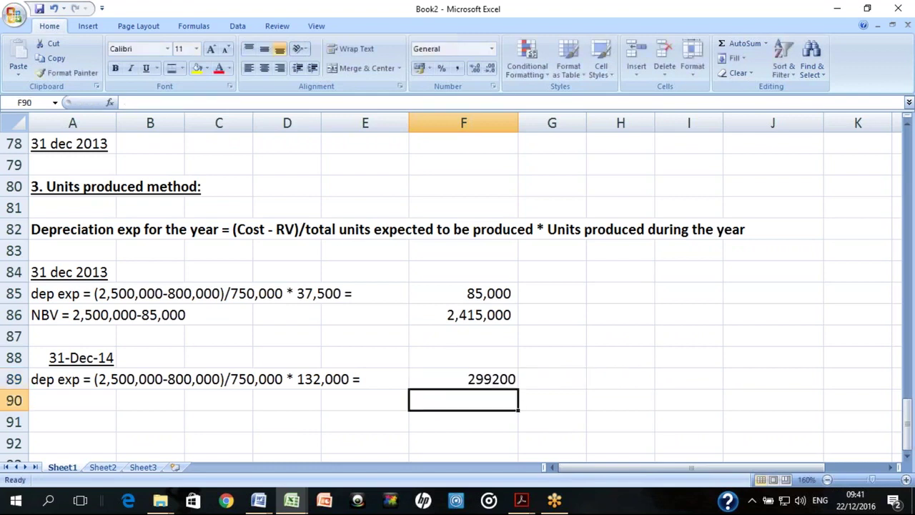
Format the depreciation amount in F89 with a thousands separator and no decimals
{"action": "left_click", "coordinate": [464, 379]}
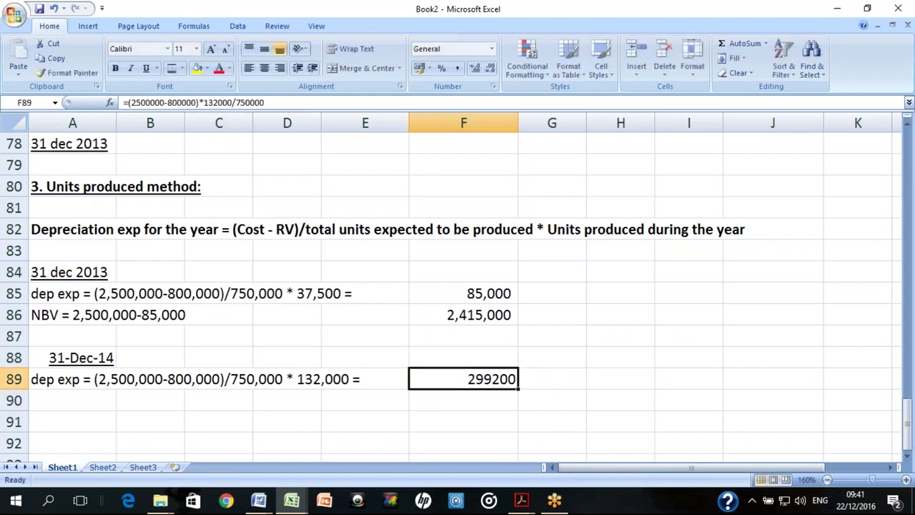
{"action": "left_click", "coordinate": [457, 68]}
{"action": "left_click", "coordinate": [490, 69]}
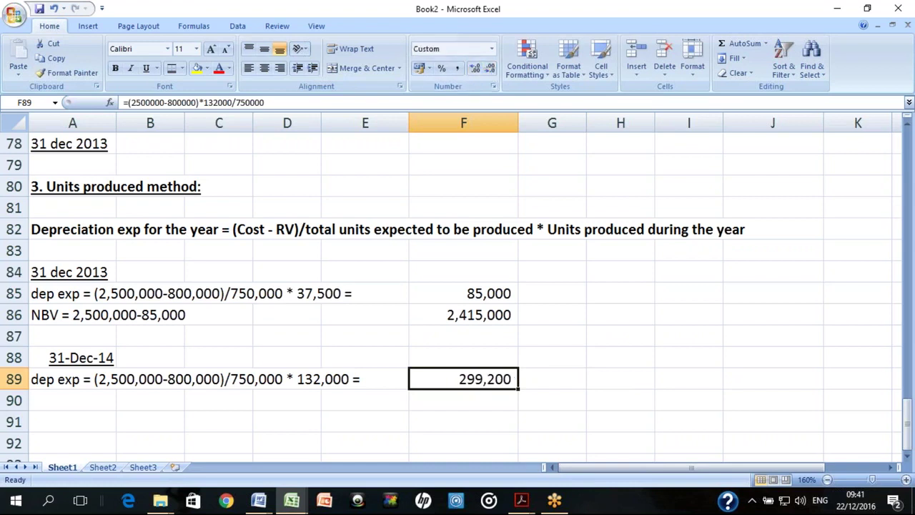
Enter the net book value working NBV=2,415,000-299,200 in A90
{"action": "key", "text": "Down"}
{"action": "key", "text": "Left"}
{"action": "key", "text": "Left"}
{"action": "key", "text": "Left"}
{"action": "key", "text": "Left"}
{"action": "key", "text": "Left"}
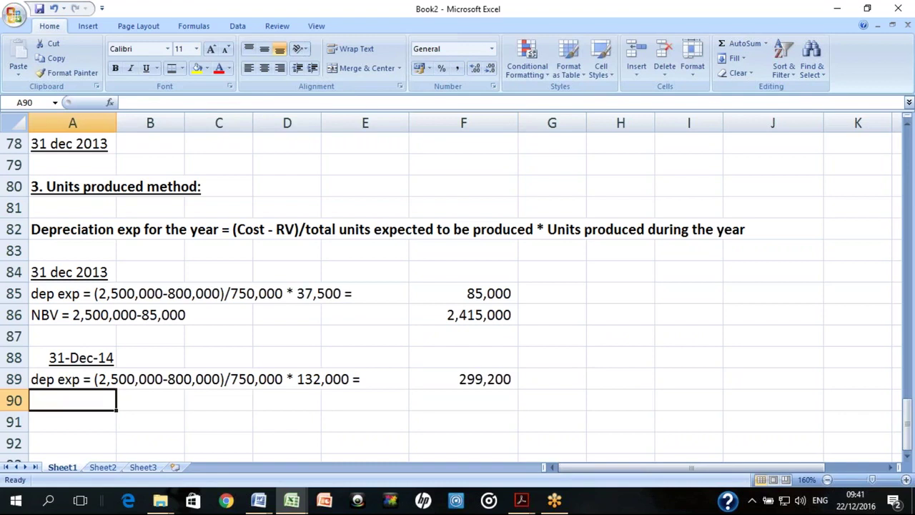
{"action": "type", "text": "NBV=2,415,000"}
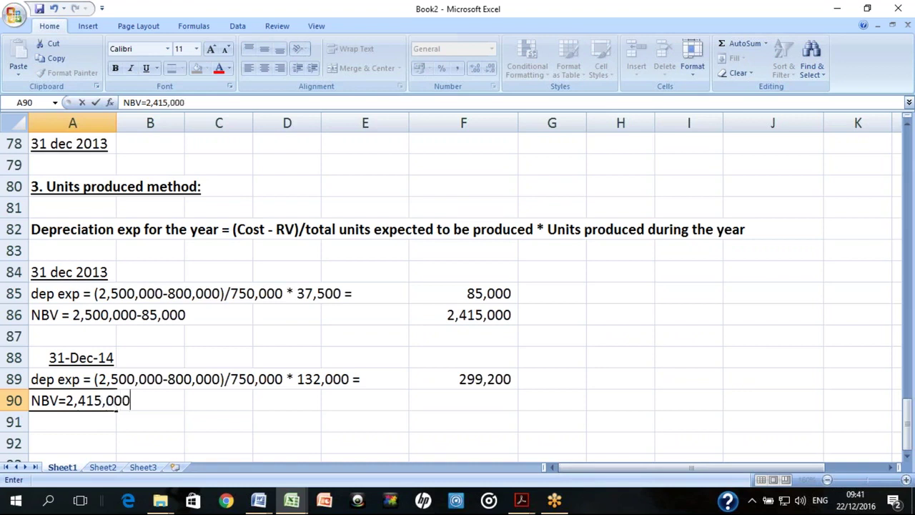
{"action": "type", "text": "-299,200"}
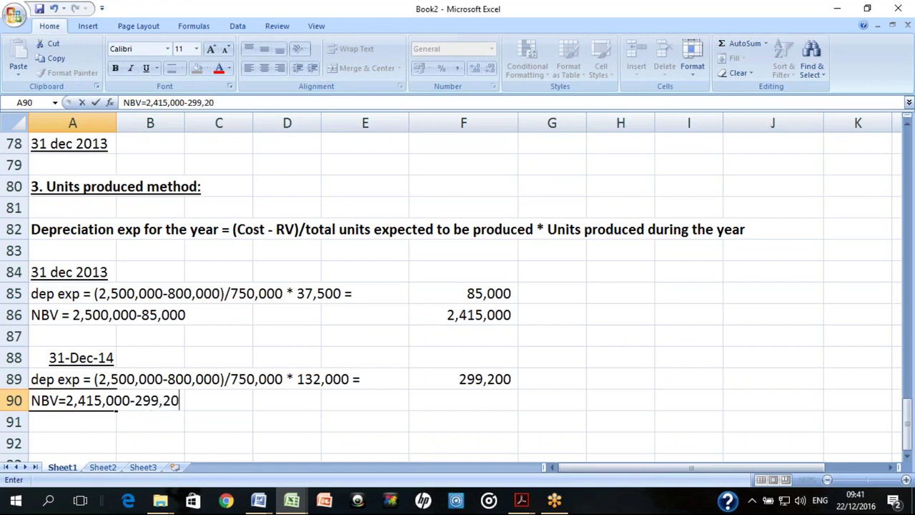
{"action": "key", "text": "Return"}
Calculate the 2014 net book value in F90 with =F86-F89
{"action": "key", "text": "Right"}
{"action": "key", "text": "Right"}
{"action": "key", "text": "Right"}
{"action": "key", "text": "Right"}
{"action": "key", "text": "Right"}
{"action": "key", "text": "Up"}
{"action": "type", "text": "="}
{"action": "key", "text": "Up"}
{"action": "key", "text": "Up"}
{"action": "key", "text": "Up"}
{"action": "key", "text": "Up"}
{"action": "type", "text": "-"}
{"action": "key", "text": "Up"}
{"action": "key", "text": "Return"}
{"action": "key", "text": "Up"}
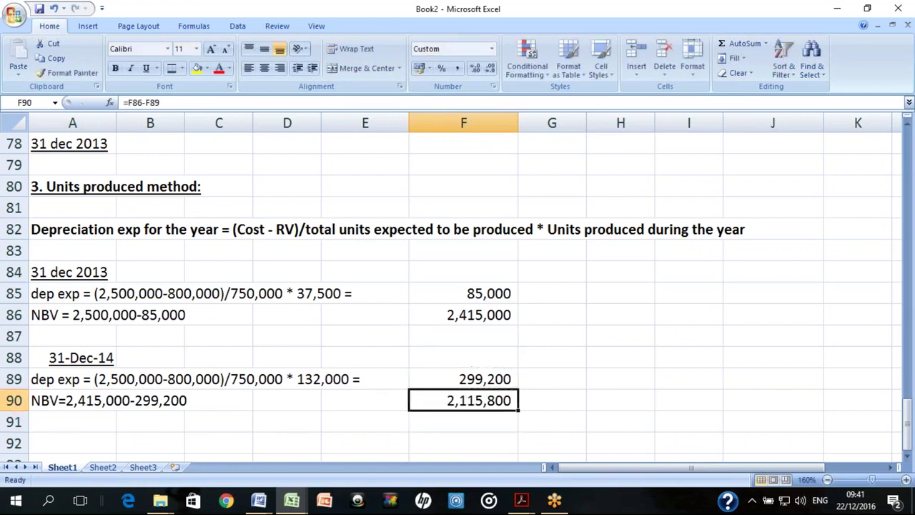
Add the heading date 31 dec 2015 in A92 and underline it
{"action": "key", "text": "Down"}
{"action": "key", "text": "Down"}
{"action": "key", "text": "Left"}
{"action": "key", "text": "Left"}
{"action": "key", "text": "Left"}
{"action": "key", "text": "Left"}
{"action": "key", "text": "Left"}
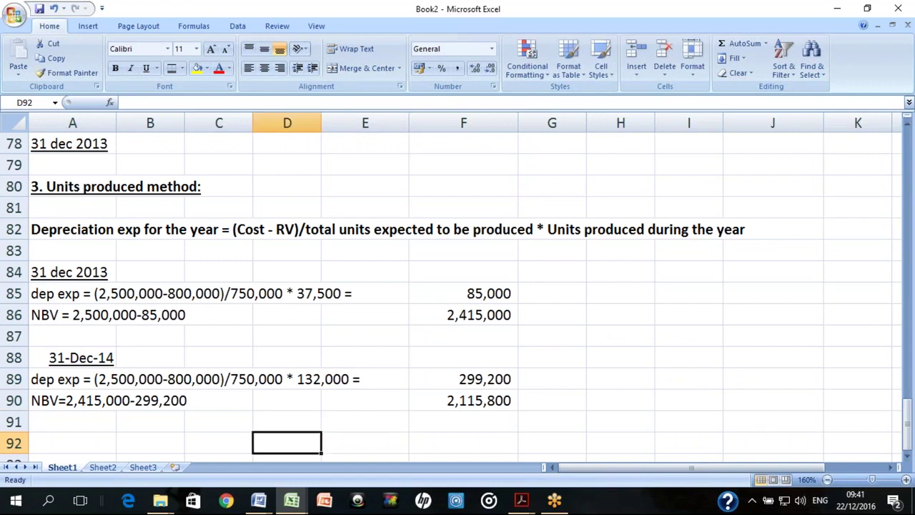
{"action": "type", "text": "31 dec 2015"}
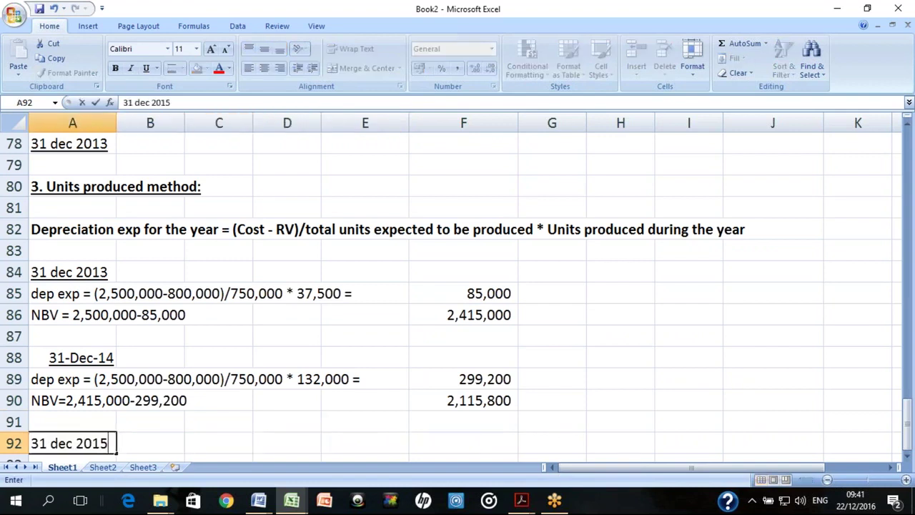
{"action": "key", "text": "Return"}
{"action": "key", "text": "Up"}
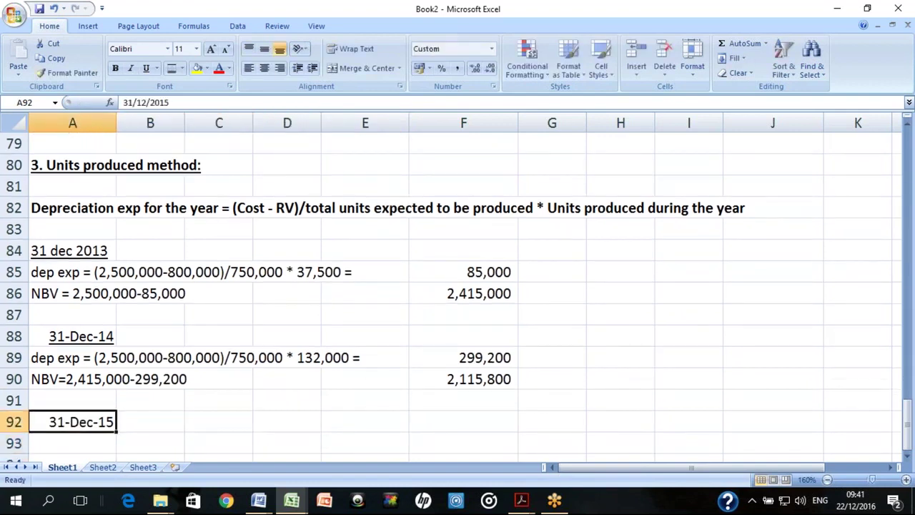
Enter dep exp = (2,500,000-800,000)/750,000 * in A93 and highlight the 2015 units produced in Handout 1.pdf in Acrobat Reader
{"action": "key", "text": "Down"}
{"action": "type", "text": "dep "}
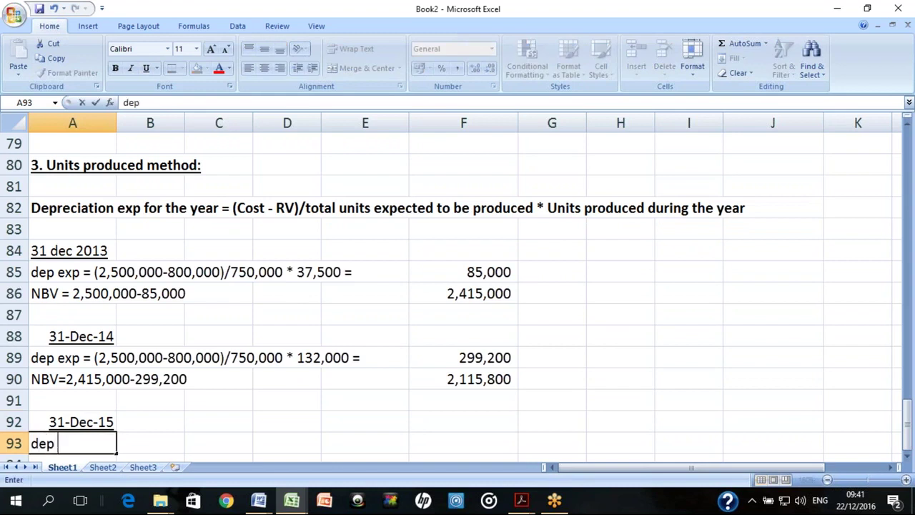
{"action": "type", "text": "exp = (2,500,000-800,000)/750,000 *"}
{"action": "key", "text": "alt+Tab"}
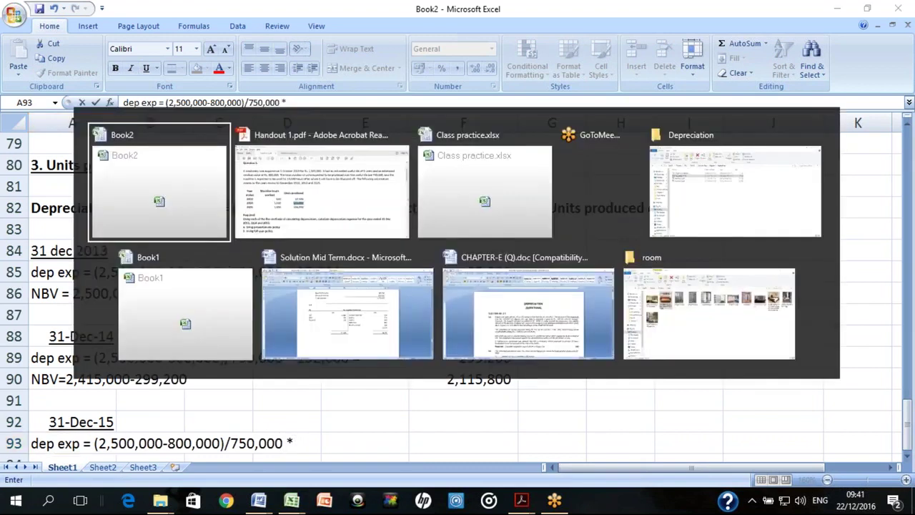
{"action": "left_click", "coordinate": [366, 325]}
{"action": "left_click_drag", "start_coordinate": [365, 325], "coordinate": [306, 324]}
Return to Excel and complete the A93 text with 156,000 =
{"action": "key", "text": "alt+Tab"}
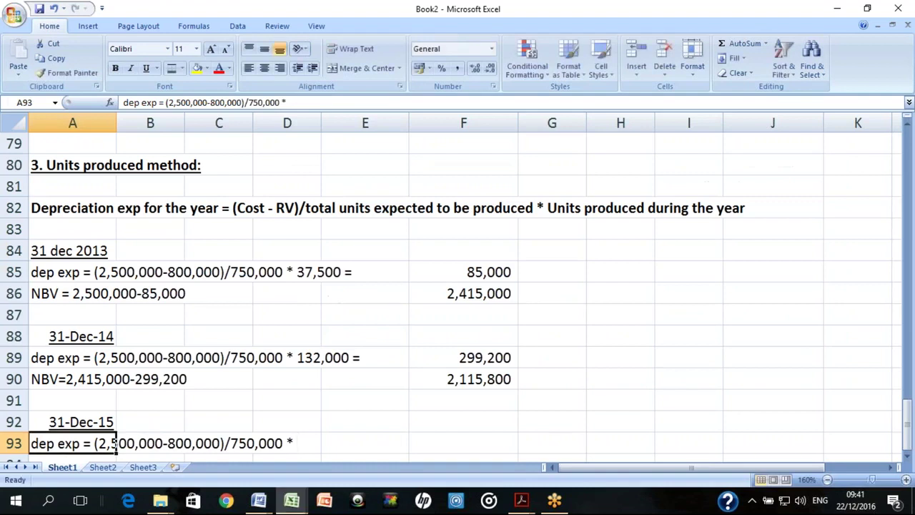
{"action": "type", "text": "156,000"}
{"action": "key", "text": "Return"}
{"action": "type", "text": "000"}
{"action": "key", "text": "Escape"}
{"action": "left_click", "coordinate": [150, 443]}
{"action": "left_click", "coordinate": [463, 443]}
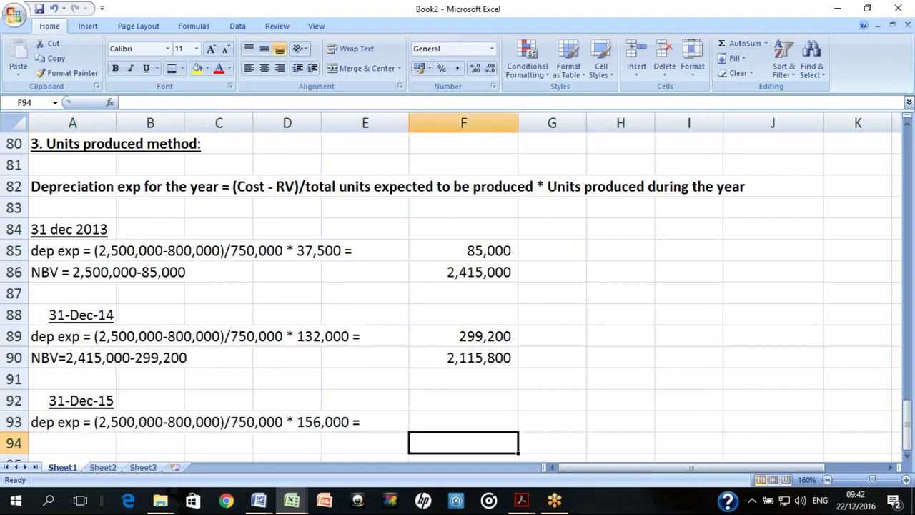
{"action": "left_click", "coordinate": [552, 422]}
{"action": "left_click", "coordinate": [463, 422]}
{"action": "type", "text": "=(250000"}
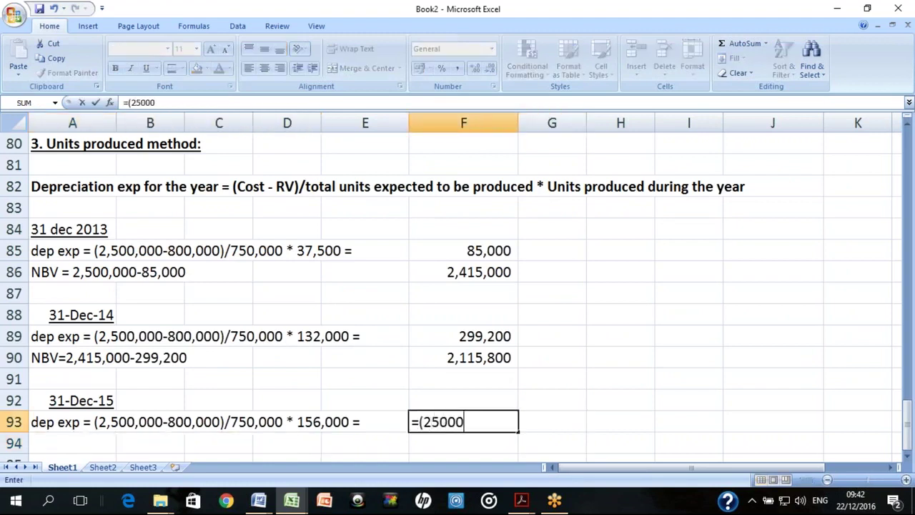
{"action": "type", "text": "00-80000"}
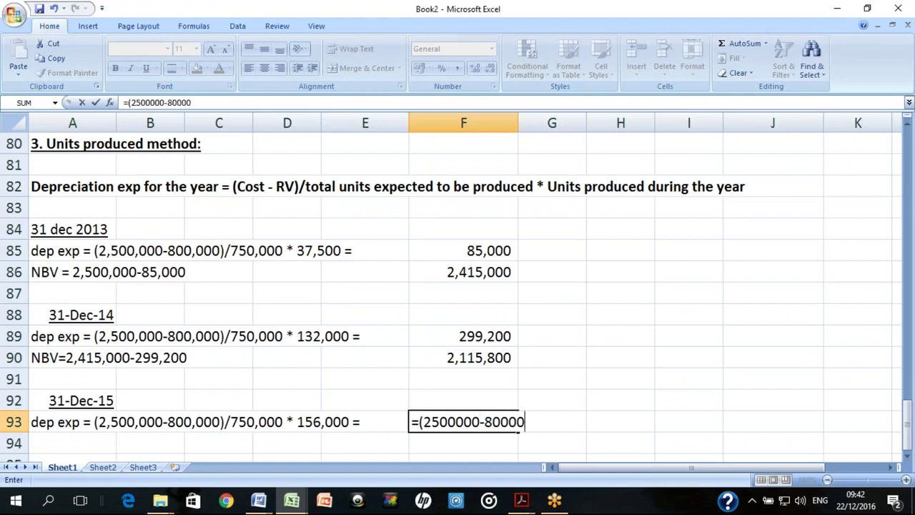
{"action": "type", "text": "0)/750"}
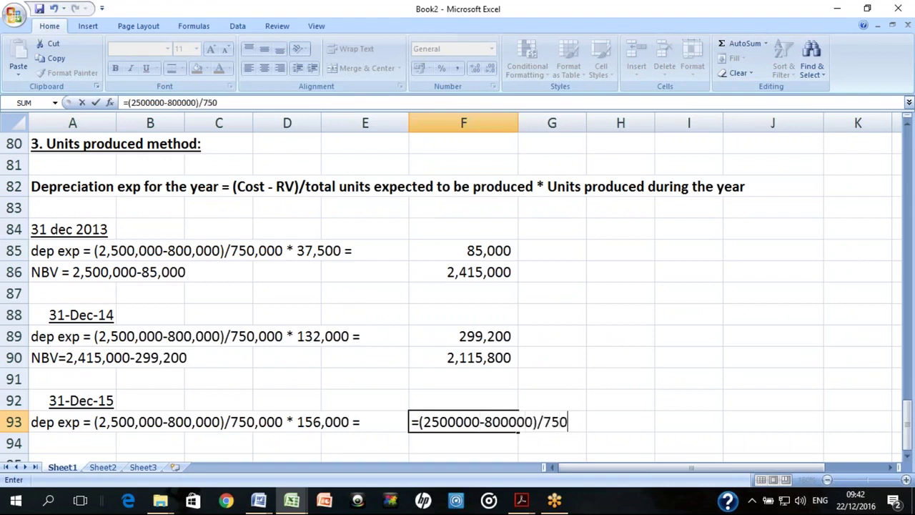
{"action": "type", "text": "000*156000"}
{"action": "key", "text": "Return"}
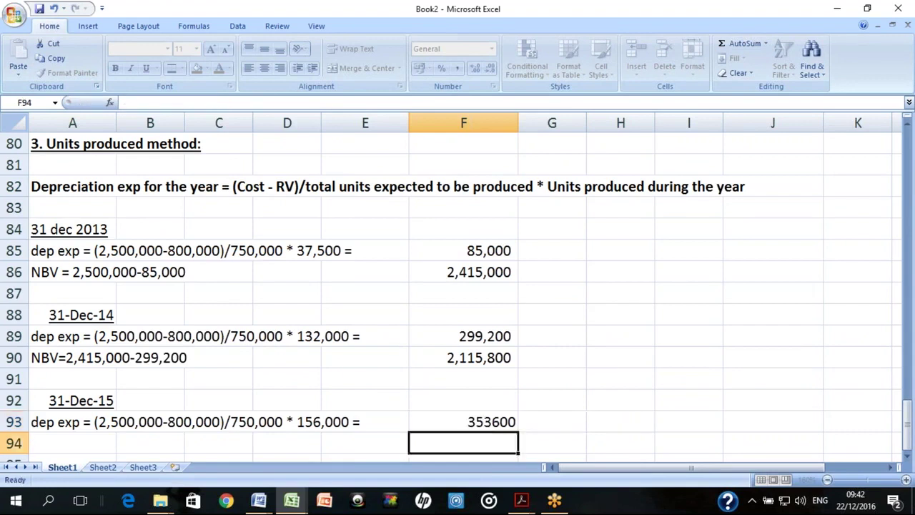
Format the depreciation amount in F93 with a thousands separator and no decimals
{"action": "left_click", "coordinate": [464, 421]}
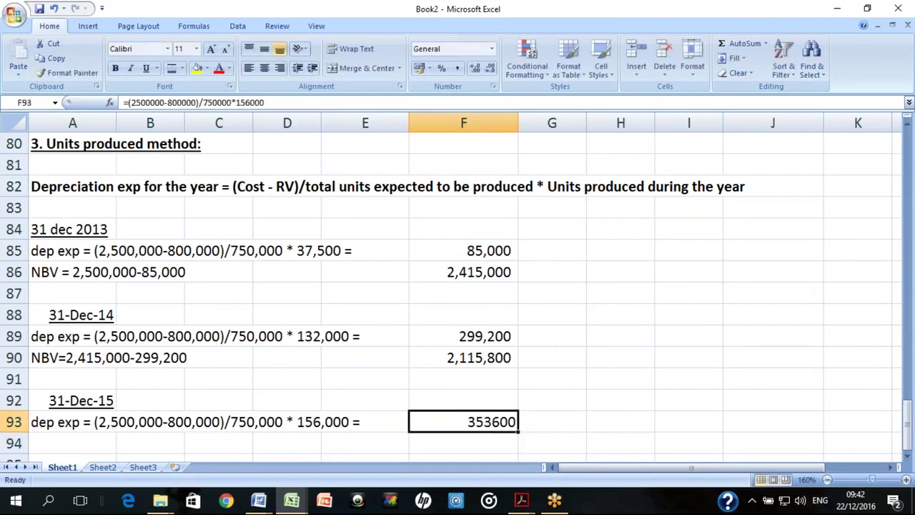
{"action": "left_click", "coordinate": [458, 69]}
{"action": "left_click", "coordinate": [487, 72]}
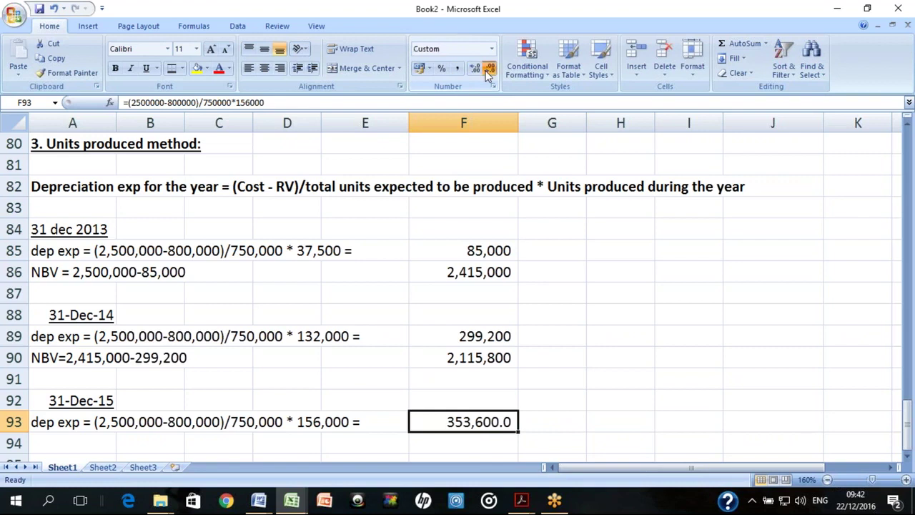
{"action": "left_click", "coordinate": [487, 72]}
Enter the net book value working NBV=2,115,800-353,600= in A94
{"action": "key", "text": "Down"}
{"action": "key", "text": "Left"}
{"action": "key", "text": "Left"}
{"action": "key", "text": "Left"}
{"action": "key", "text": "Left"}
{"action": "key", "text": "Left"}
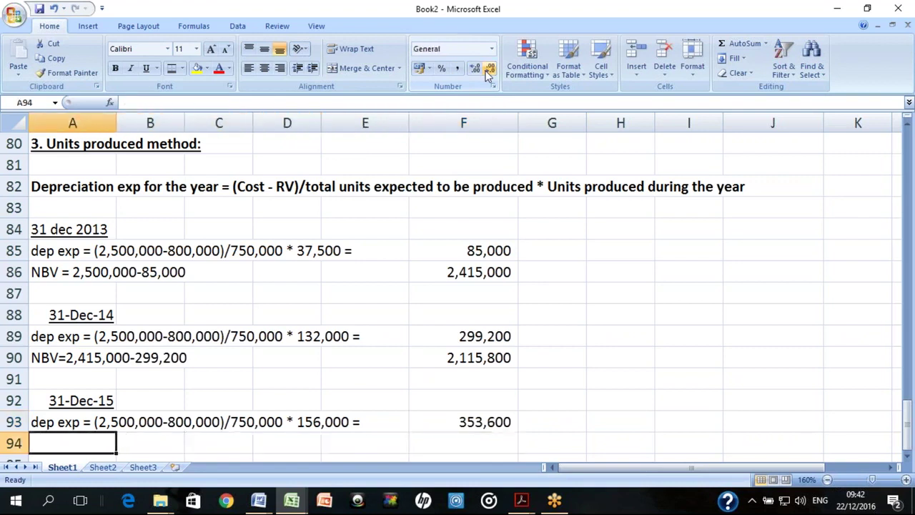
{"action": "type", "text": "NBV"}
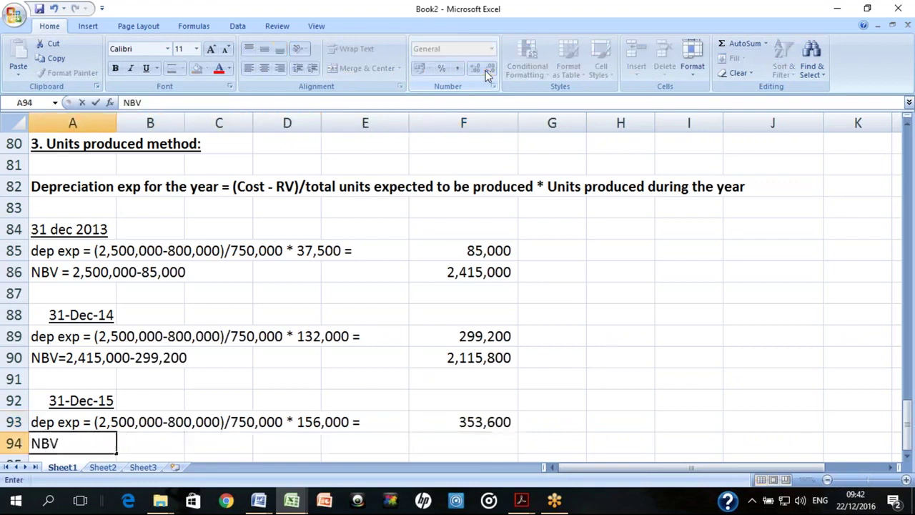
{"action": "type", "text": "=2,115"}
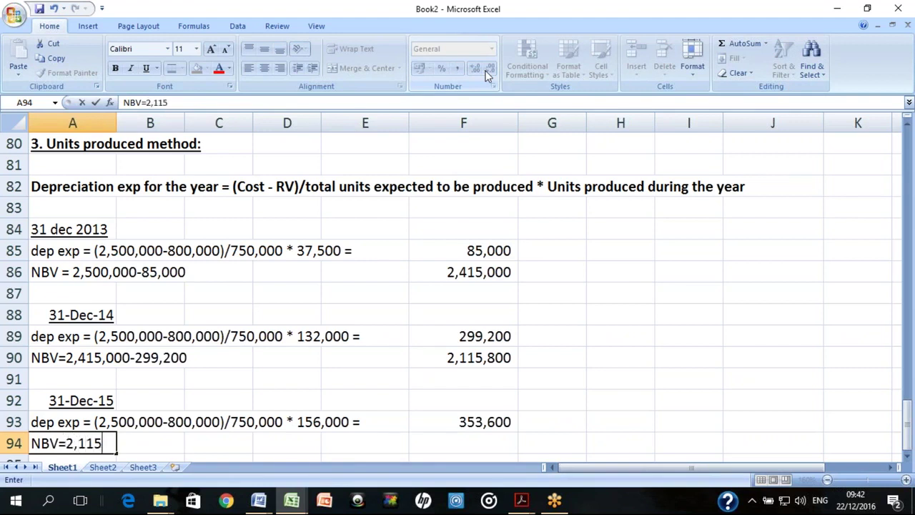
{"action": "type", "text": ",800-353,600="}
{"action": "key", "text": "Return"}
Calculate the 2015 net book value in F94 with =F90-F93
{"action": "key", "text": "Right"}
{"action": "key", "text": "Right"}
{"action": "key", "text": "Right"}
{"action": "key", "text": "Right"}
{"action": "key", "text": "Right"}
{"action": "key", "text": "Up"}
{"action": "type", "text": "="}
{"action": "key", "text": "Up"}
{"action": "key", "text": "Up"}
{"action": "key", "text": "Up"}
{"action": "key", "text": "Up"}
{"action": "type", "text": "-"}
{"action": "key", "text": "Up"}
{"action": "key", "text": "Return"}
{"action": "key", "text": "Up"}
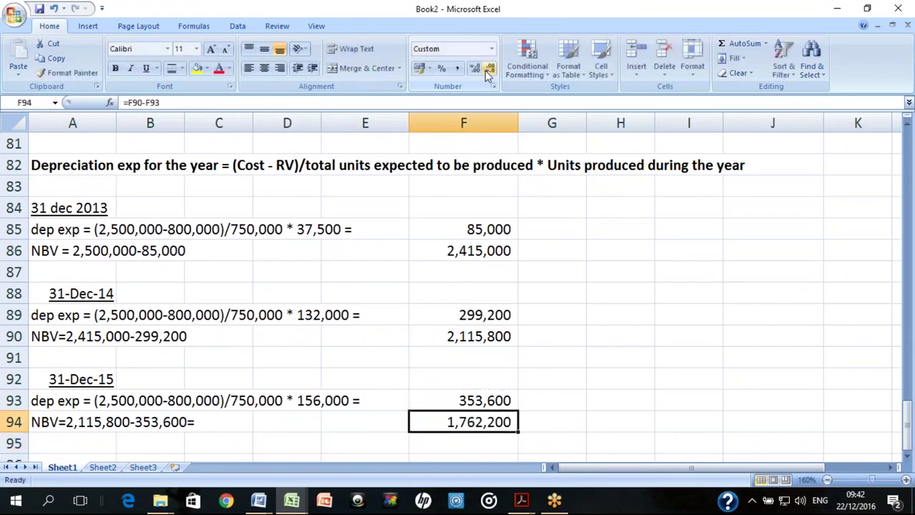
Select the units produced workings for all three years, A84:F94, to review them
{"action": "key", "text": "Left"}
{"action": "key", "text": "Left"}
{"action": "key", "text": "Left"}
{"action": "key", "text": "Left"}
{"action": "key", "text": "Left"}
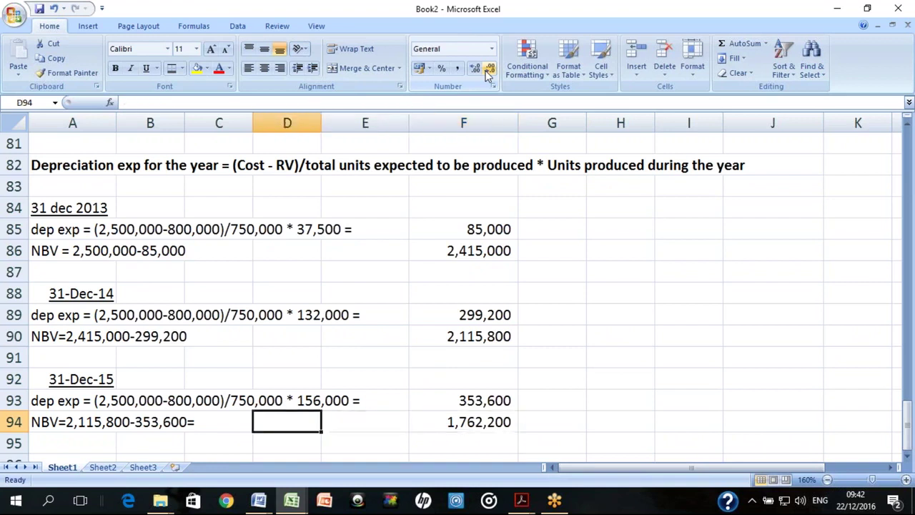
{"action": "key", "text": "shift+Right"}
{"action": "key", "text": "shift+Right"}
{"action": "key", "text": "shift+Right"}
{"action": "key", "text": "shift+Right"}
{"action": "key", "text": "shift+Right"}
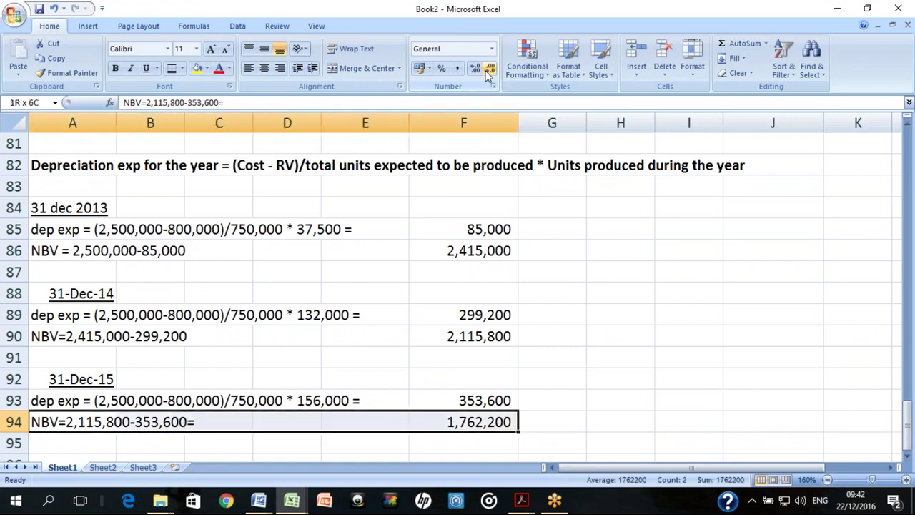
{"action": "key", "text": "shift+Up"}
{"action": "key", "text": "shift+Up"}
{"action": "key", "text": "shift+Up"}
{"action": "key", "text": "shift+Up"}
{"action": "key", "text": "shift+Up"}
{"action": "key", "text": "shift+Up"}
{"action": "key", "text": "shift+Up"}
{"action": "key", "text": "shift+Up"}
{"action": "key", "text": "shift+Up"}
{"action": "key", "text": "shift+Up"}
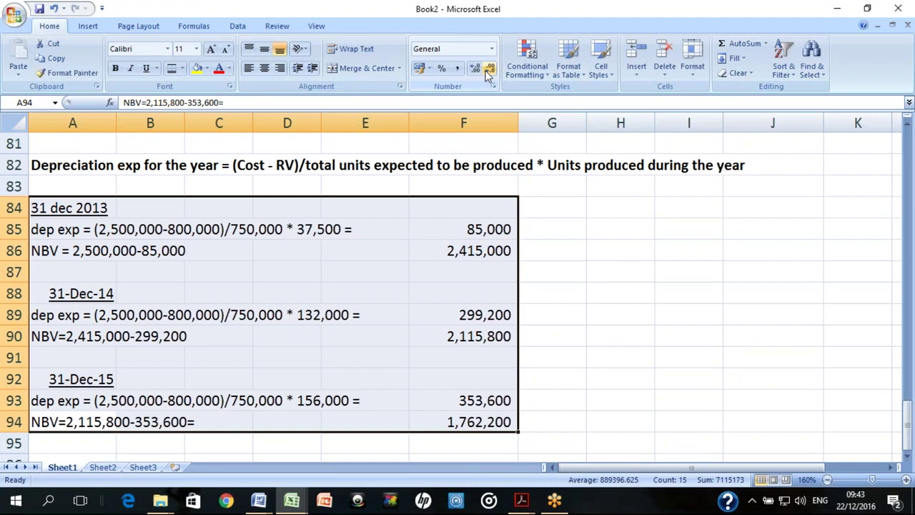
Enter the heading 4. Hours worked method in A96 and make it bold and underlined
{"action": "key", "text": "Down"}
{"action": "key", "text": "Down"}
{"action": "key", "text": "Down"}
{"action": "key", "text": "Down"}
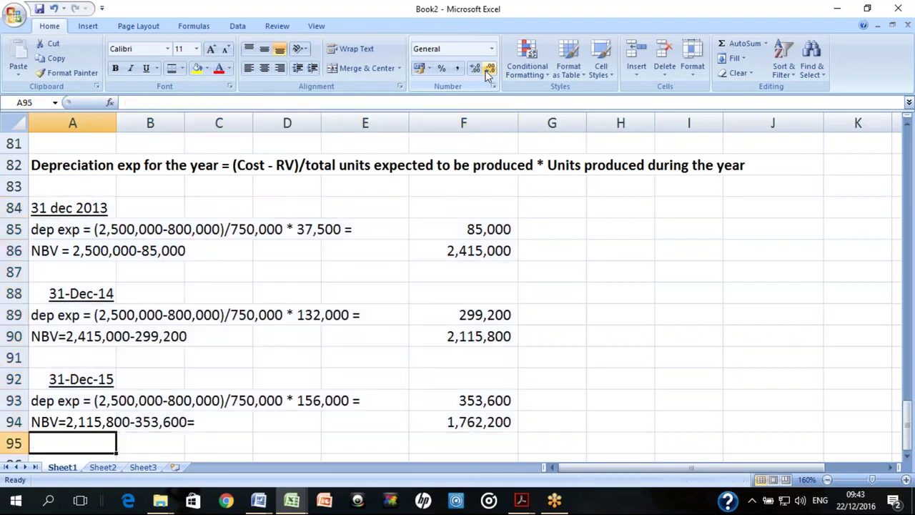
{"action": "key", "text": "Up"}
{"action": "key", "text": "Up"}
{"action": "type", "text": "4."}
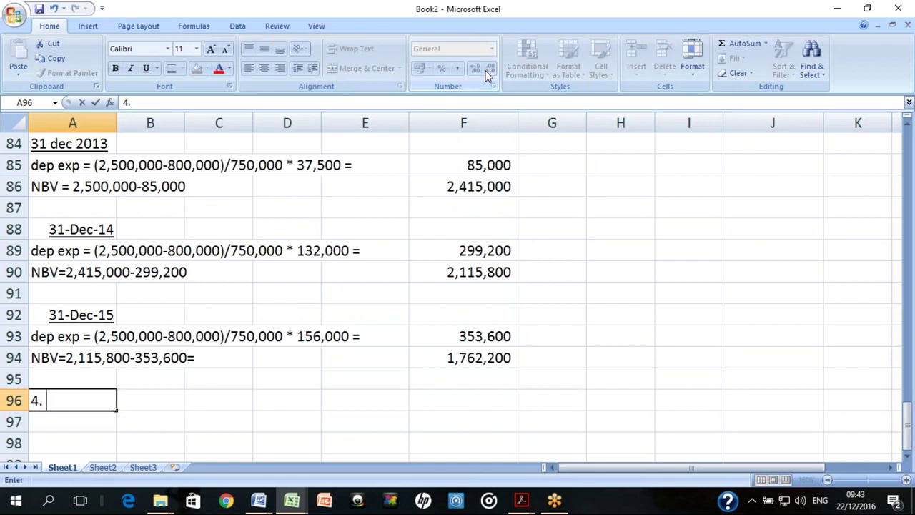
{"action": "type", "text": " Hours worked method"}
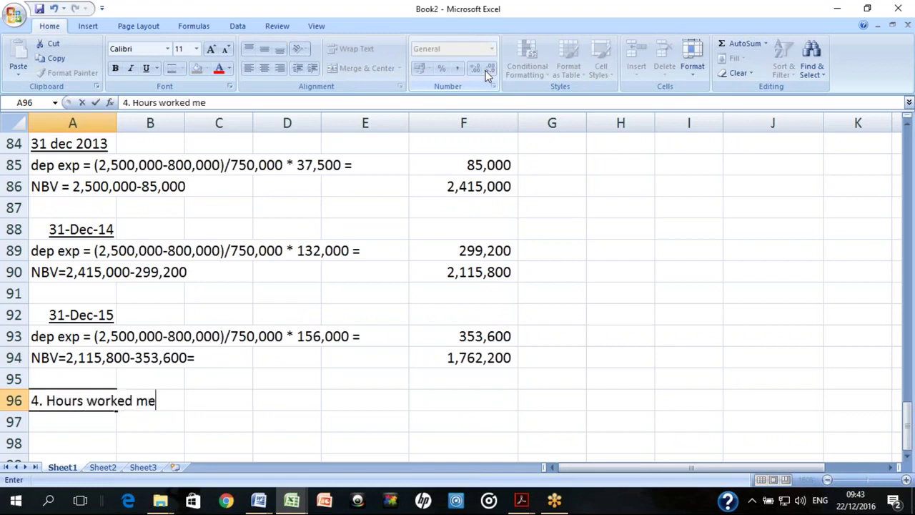
{"action": "key", "text": "Return"}
{"action": "key", "text": "Up"}
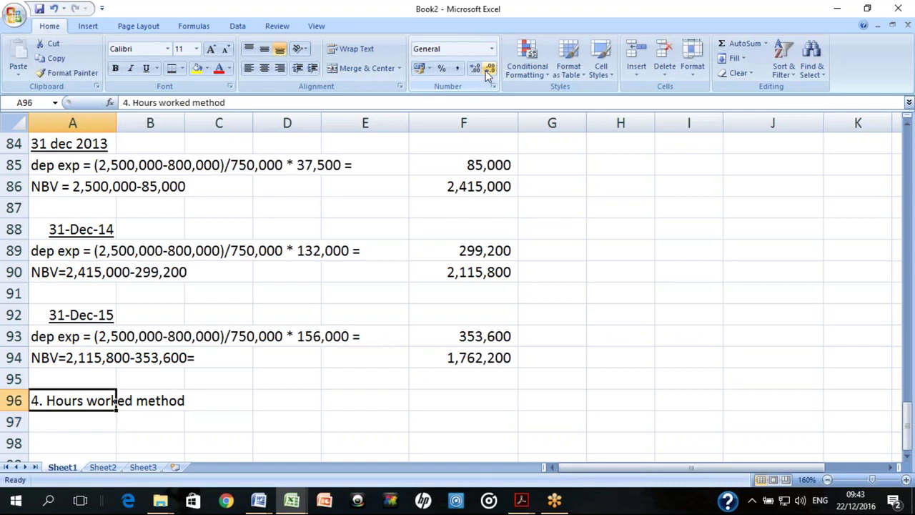
{"action": "key", "text": "ctrl+b"}
{"action": "key", "text": "ctrl+u"}
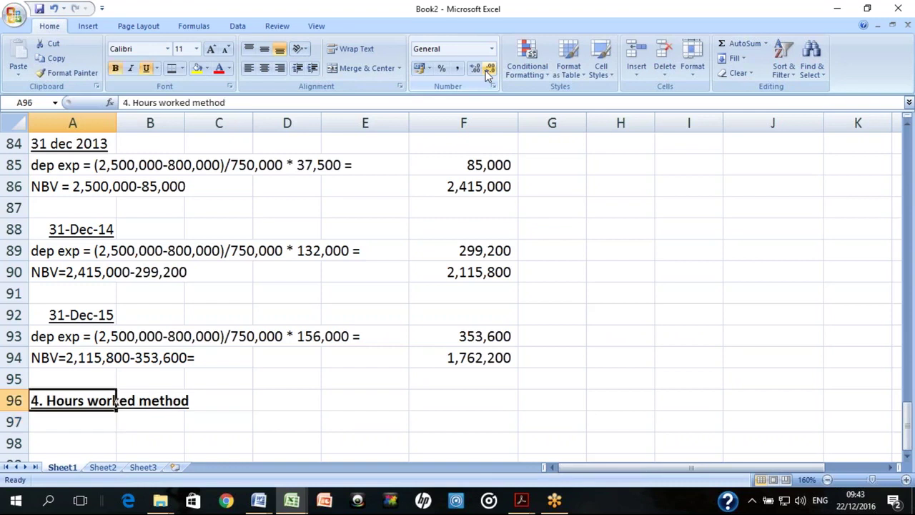
Select A98, switch to Handout 1.pdf in Acrobat Reader and highlight the phrase "used for 15,000 hours" in Question 1
{"action": "key", "text": "Down"}
{"action": "key", "text": "Down"}
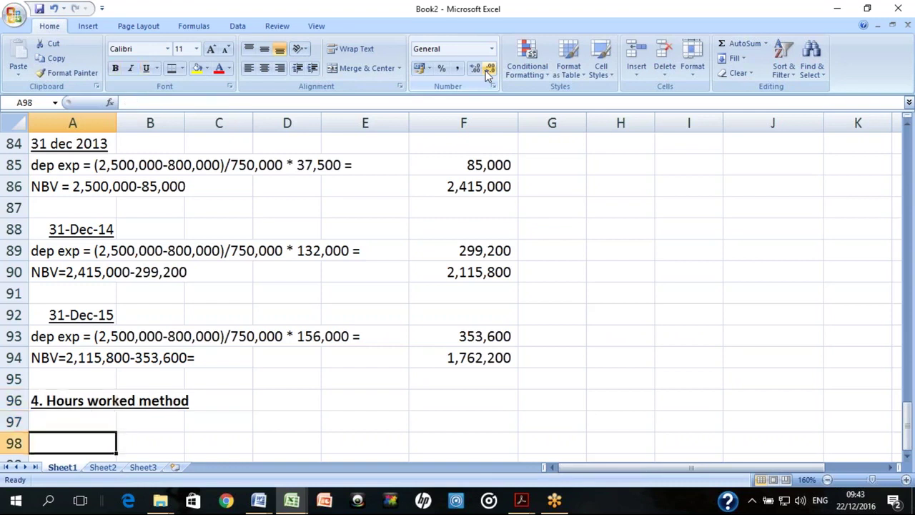
{"action": "key", "text": "alt+Tab"}
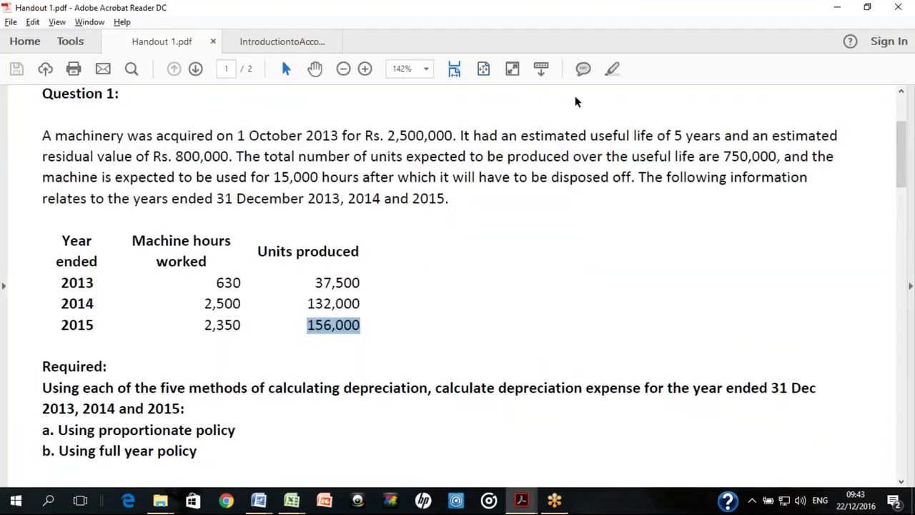
{"action": "left_click_drag", "start_coordinate": [570, 156], "coordinate": [232, 181]}
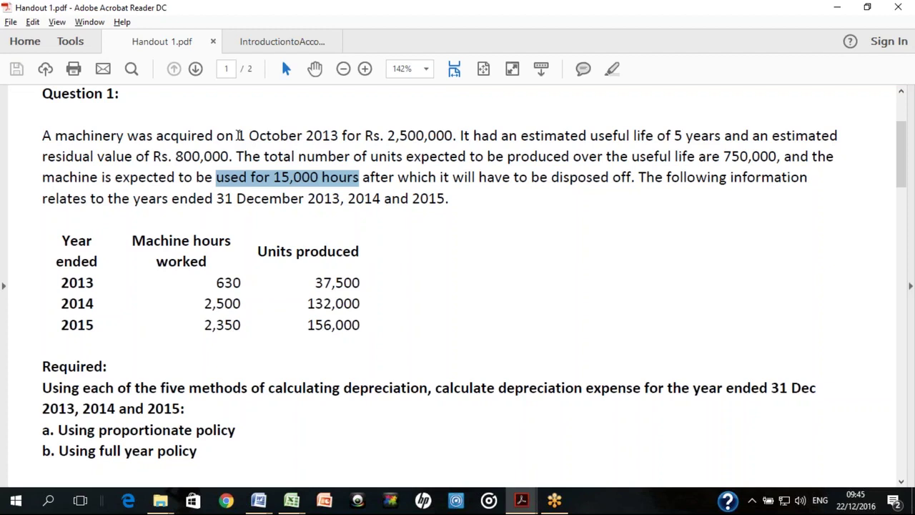
Switch to Excel and begin the formula text in A98: Depreciation exp for the year = (Cost - RV) / Total hours machine is expected to be used for *
{"action": "key", "text": "alt+Tab"}
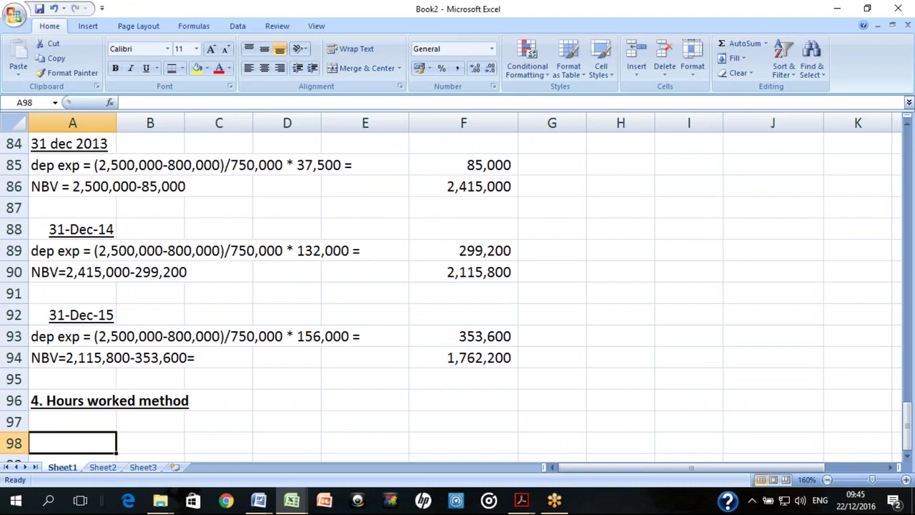
{"action": "type", "text": "Depreciation exp for the year "}
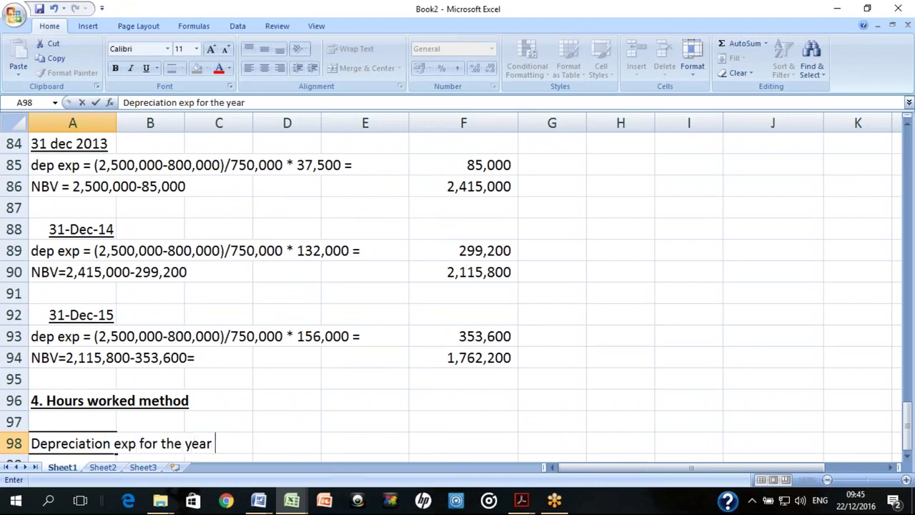
{"action": "type", "text": "= (Cost - RV) / Totah hours expected to "}
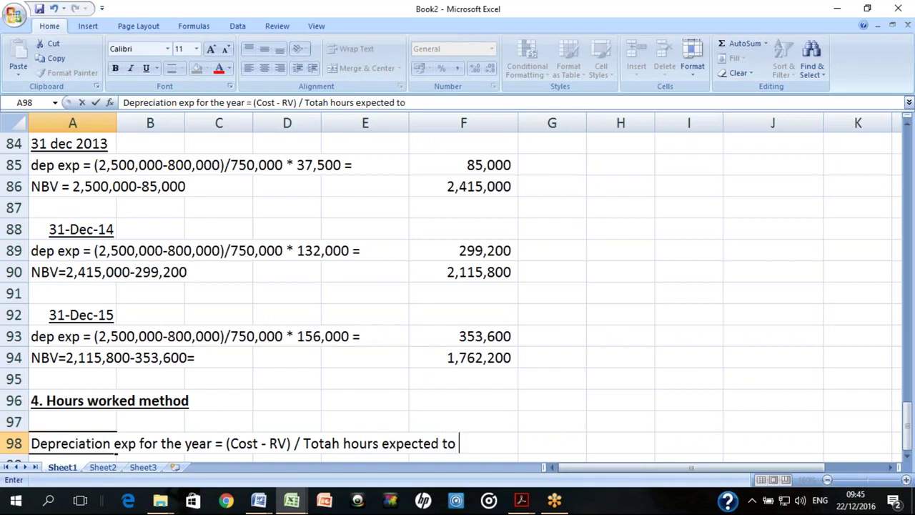
{"action": "type", "text": "be"}
{"action": "key", "text": "BackSpace"}
{"action": "key", "text": "BackSpace"}
{"action": "key", "text": "BackSpace"}
{"action": "key", "text": "BackSpace"}
{"action": "key", "text": "BackSpace"}
{"action": "key", "text": "BackSpace"}
{"action": "key", "text": "BackSpace"}
{"action": "key", "text": "BackSpace"}
{"action": "key", "text": "BackSpace"}
{"action": "key", "text": "BackSpace"}
{"action": "key", "text": "BackSpace"}
{"action": "key", "text": "BackSpace"}
{"action": "key", "text": "BackSpace"}
{"action": "key", "text": "BackSpace"}
{"action": "key", "text": "BackSpace"}
{"action": "type", "text": "machine is ec"}
{"action": "key", "text": "BackSpace"}
{"action": "type", "text": "xpected to be used for *"}
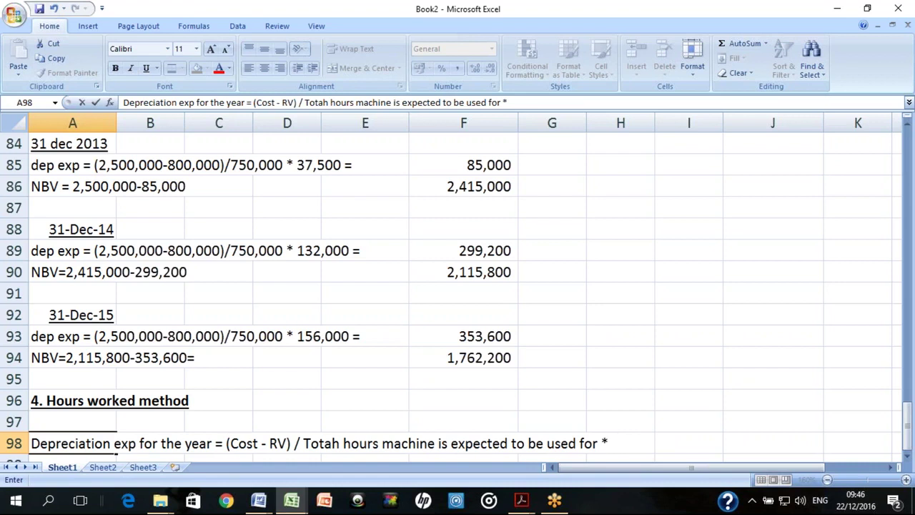
Complete the formula text in A98 with the words Hours worked during the year
{"action": "type", "text": "Hurs"}
{"action": "key", "text": "BackSpace"}
{"action": "key", "text": "BackSpace"}
{"action": "key", "text": "BackSpace"}
{"action": "type", "text": "ours "}
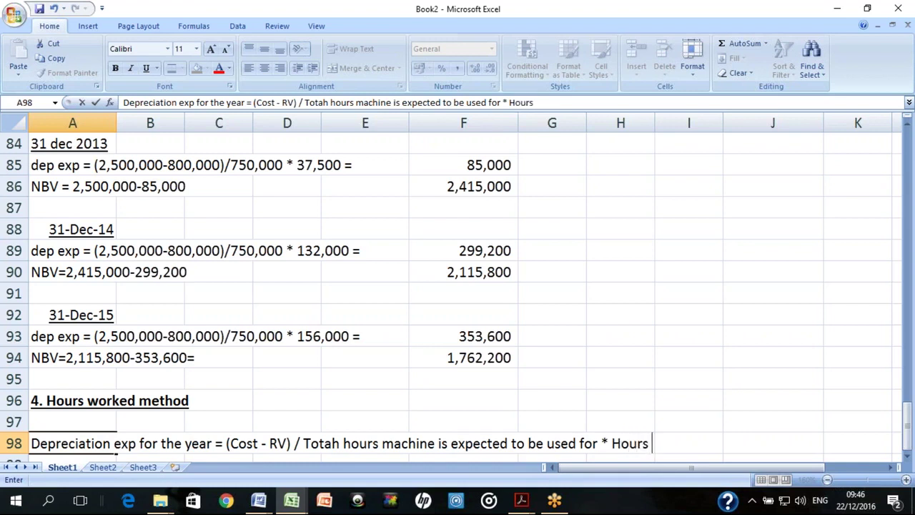
{"action": "type", "text": "worked during the year"}
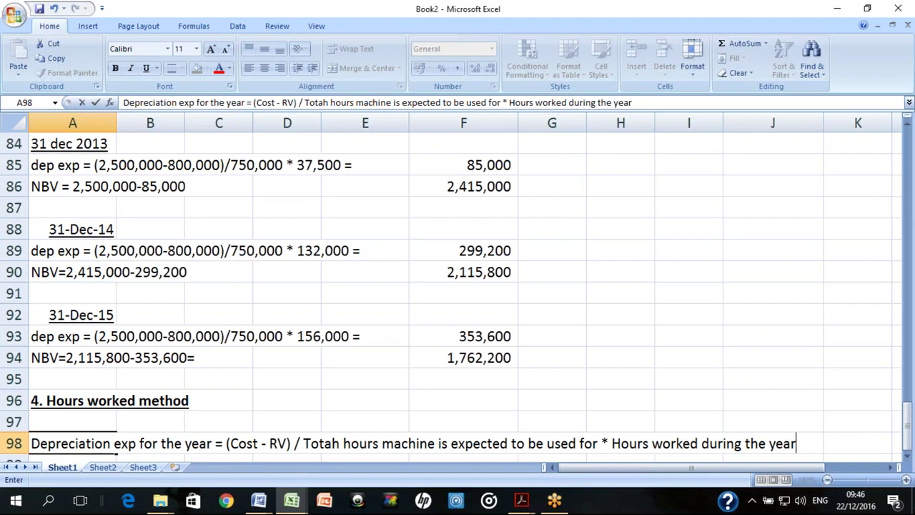
Correct the misspelled word Totah to Total in the A98 formula text and make the text bold
{"action": "key", "text": "F2"}
{"action": "key", "text": "ctrl+Left"}
{"action": "key", "text": "ctrl+Left"}
{"action": "key", "text": "ctrl+Left"}
{"action": "key", "text": "ctrl+Left"}
{"action": "key", "text": "ctrl+Left"}
{"action": "key", "text": "ctrl+Left"}
{"action": "key", "text": "ctrl+Left"}
{"action": "key", "text": "ctrl+Left"}
{"action": "key", "text": "ctrl+Left"}
{"action": "key", "text": "ctrl+Left"}
{"action": "key", "text": "ctrl+Left"}
{"action": "key", "text": "ctrl+Left"}
{"action": "key", "text": "ctrl+Left"}
{"action": "key", "text": "ctrl+Left"}
{"action": "key", "text": "Left"}
{"action": "key", "text": "BackSpace"}
{"action": "type", "text": "l"}
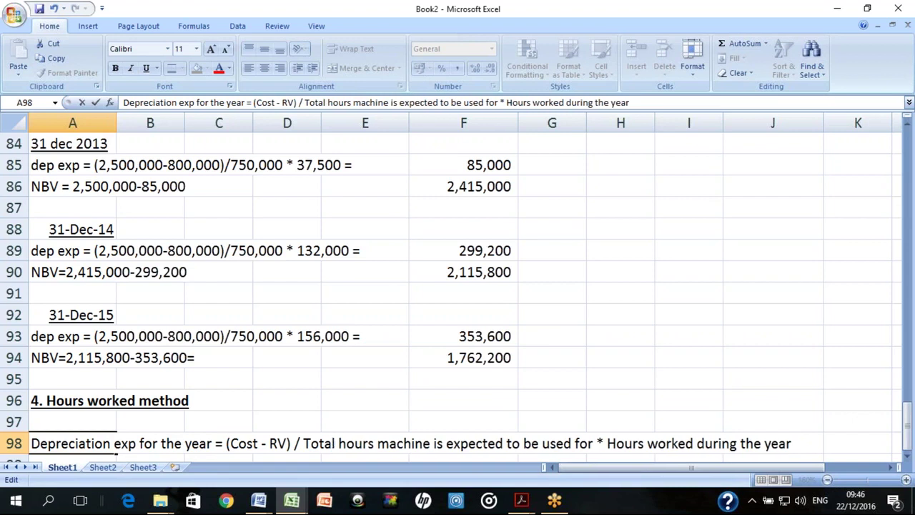
{"action": "key", "text": "ctrl+Right"}
{"action": "key", "text": "ctrl+Right"}
{"action": "key", "text": "ctrl+Right"}
{"action": "key", "text": "ctrl+Right"}
{"action": "key", "text": "ctrl+Right"}
{"action": "key", "text": "ctrl+Right"}
{"action": "key", "text": "ctrl+Right"}
{"action": "key", "text": "ctrl+Right"}
{"action": "key", "text": "ctrl+Right"}
{"action": "key", "text": "ctrl+Right"}
{"action": "key", "text": "ctrl+Right"}
{"action": "key", "text": "ctrl+Right"}
{"action": "key", "text": "ctrl+Right"}
{"action": "key", "text": "ctrl+Right"}
{"action": "key", "text": "Return"}
{"action": "key", "text": "Up"}
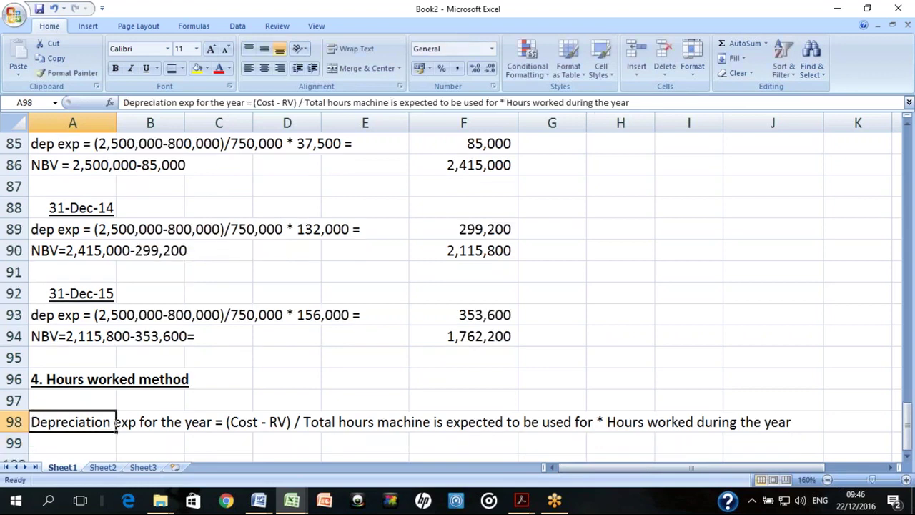
{"action": "key", "text": "ctrl+b"}
Enter the year-end heading 31 dec 2013 in A100 and underline it
{"action": "key", "text": "Down"}
{"action": "key", "text": "Down"}
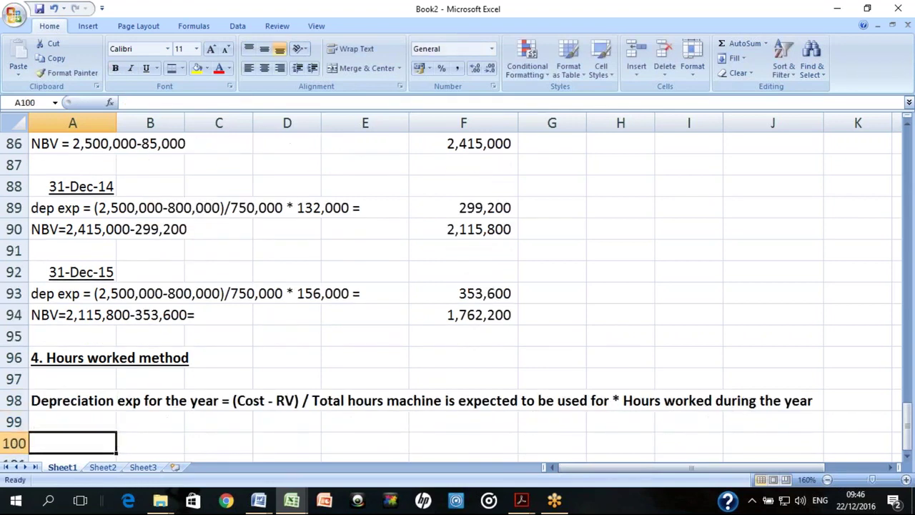
{"action": "type", "text": "31 dec"}
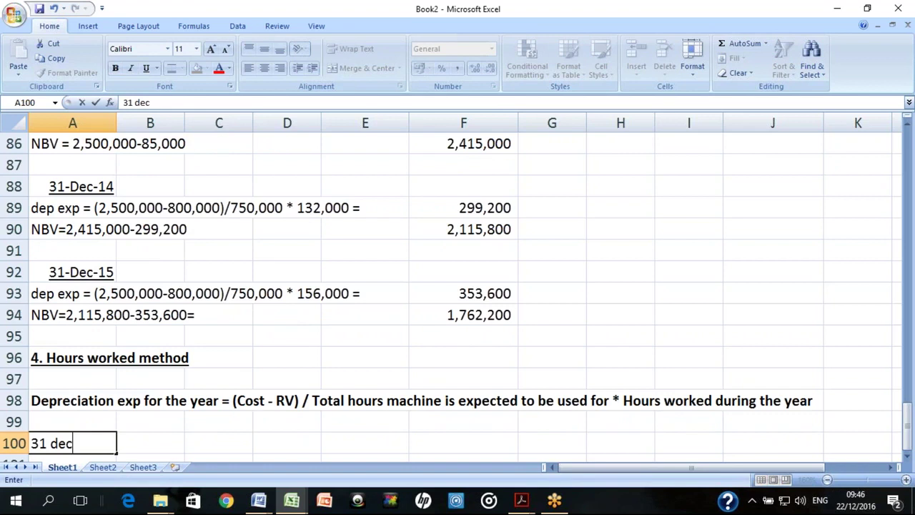
{"action": "type", "text": " 2013"}
{"action": "key", "text": "Return"}
{"action": "key", "text": "Up"}
{"action": "key", "text": "ctrl+u"}
{"action": "key", "text": "Down"}
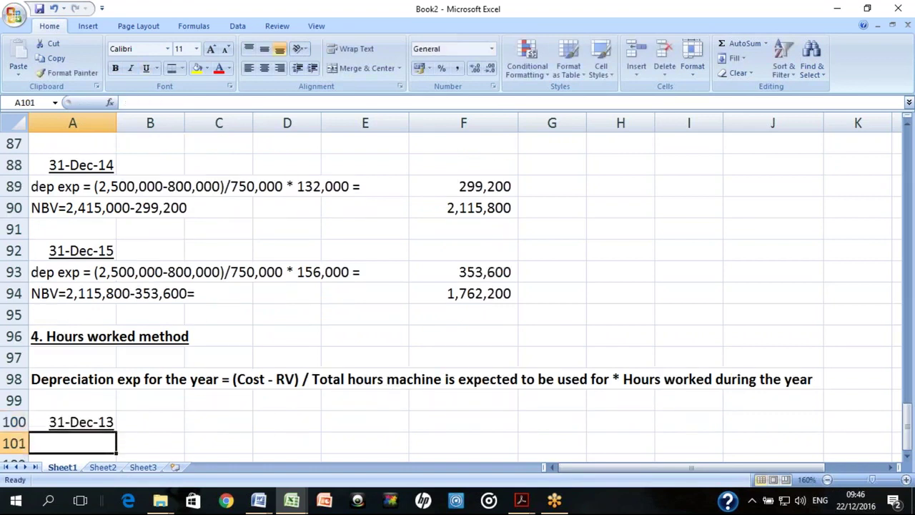
Enter the depreciation label Dep exp = in A101 under the 2013 heading
{"action": "type", "text": "Dep exp "}
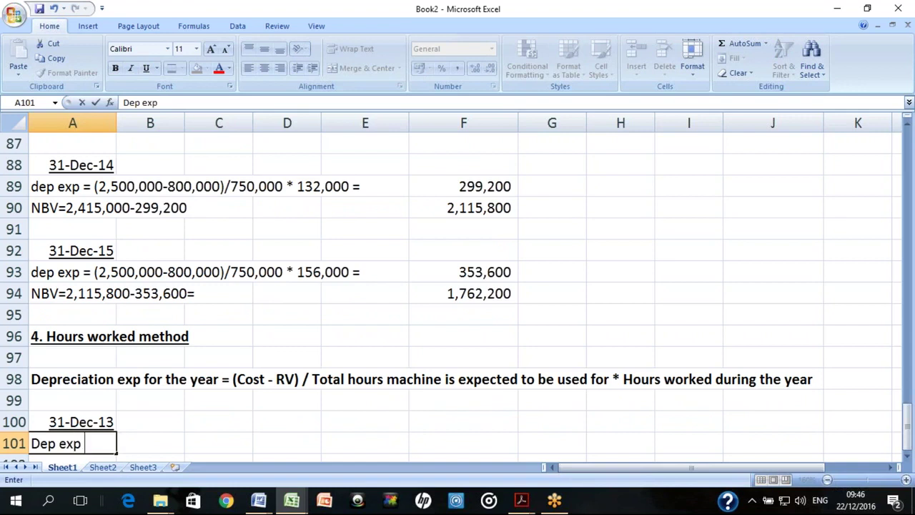
{"action": "type", "text": "="}
{"action": "key", "text": "BackSpace"}
{"action": "type", "text": "="}
{"action": "key", "text": "alt+Tab"}
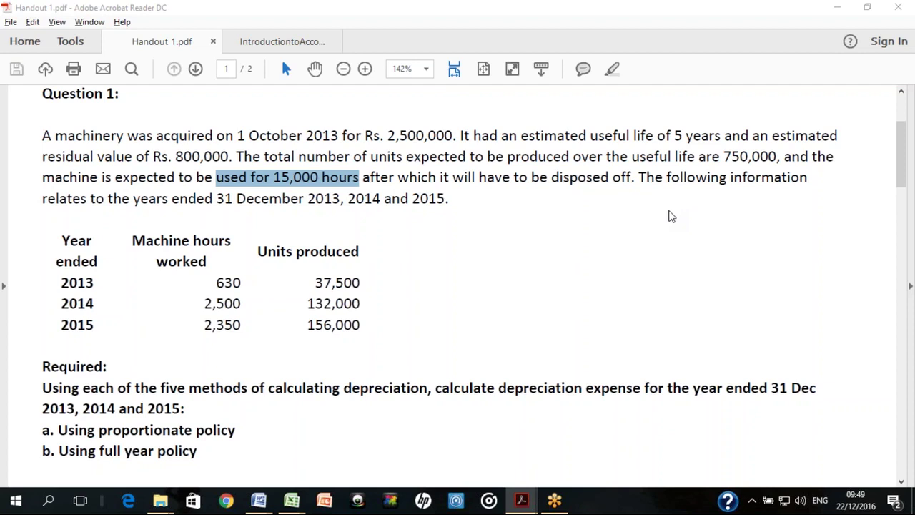
{"action": "key", "text": "alt+Tab"}
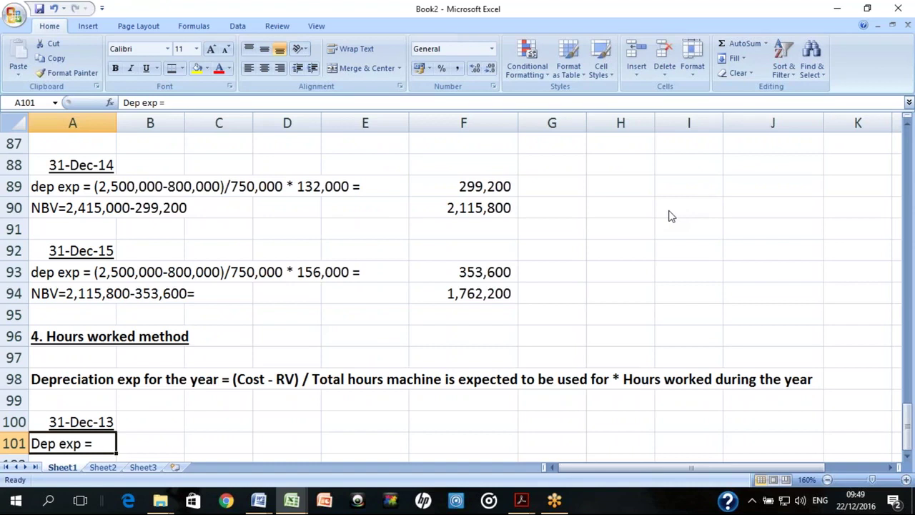
{"action": "key", "text": "Right"}
{"action": "key", "text": "Right"}
{"action": "key", "text": "Right"}
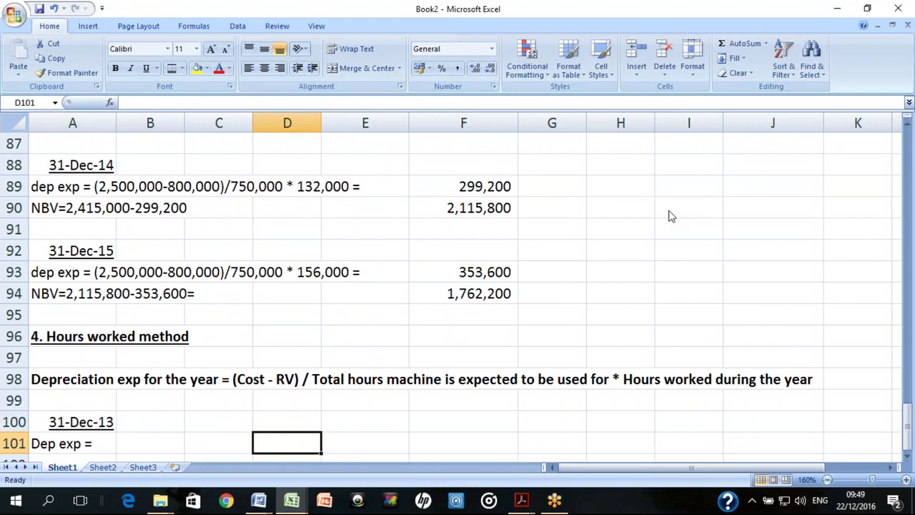
{"action": "key", "text": "alt+Tab"}
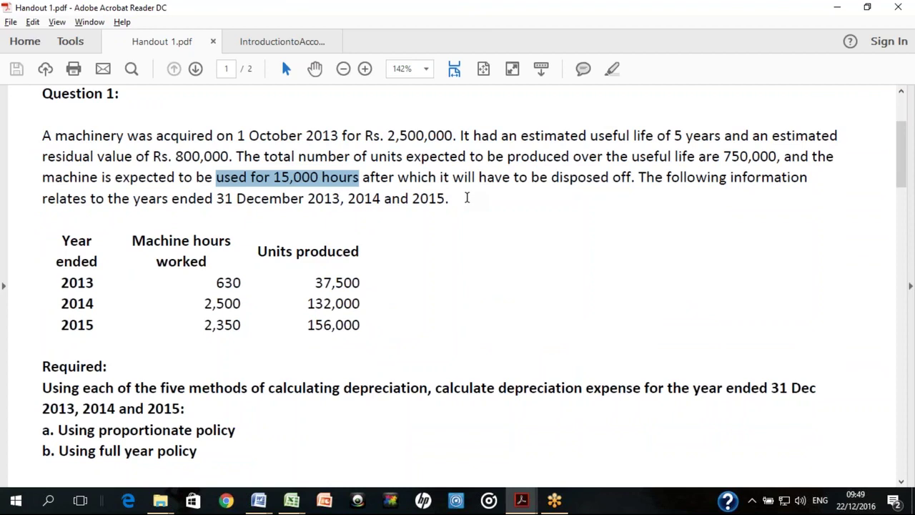
{"action": "key", "text": "alt+Tab"}
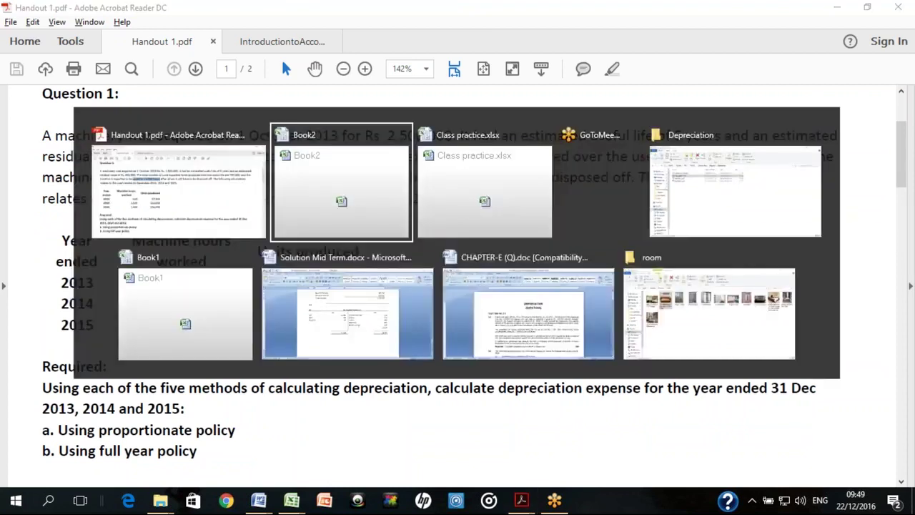
{"action": "type", "text": "="}
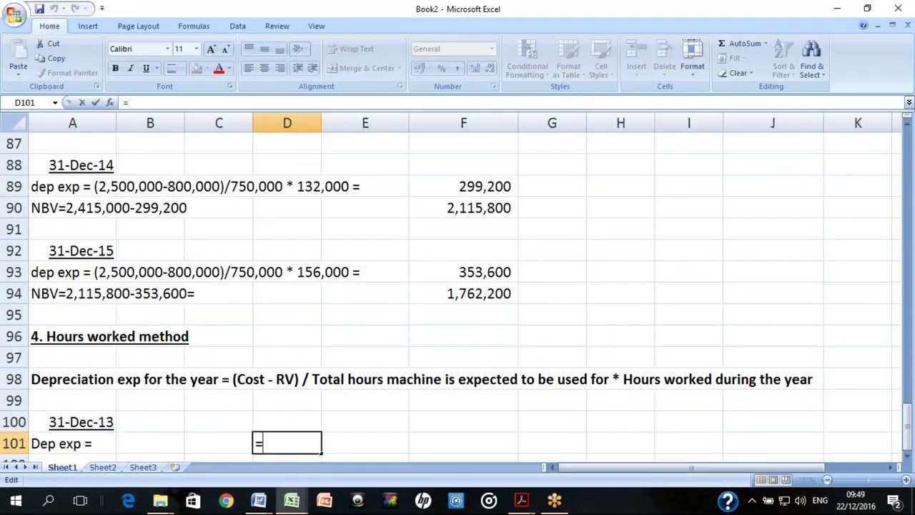
{"action": "type", "text": "(2500"}
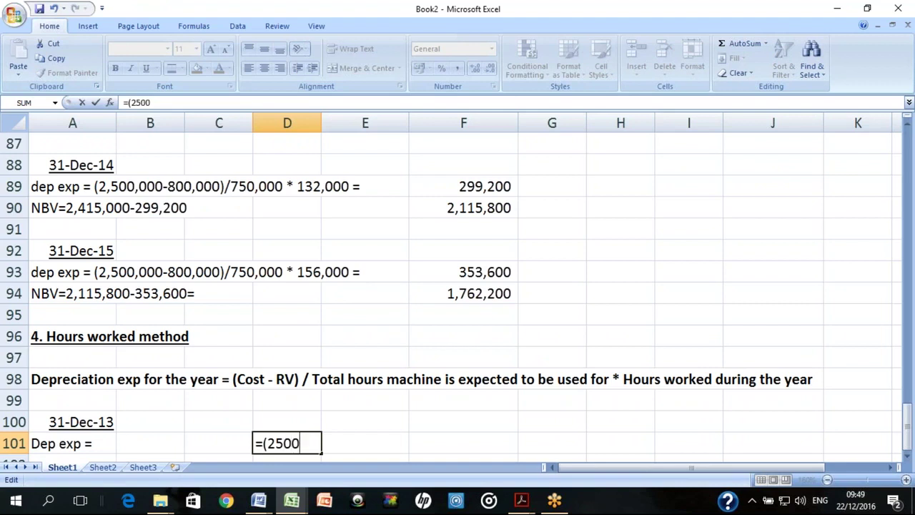
{"action": "type", "text": "000-8000"}
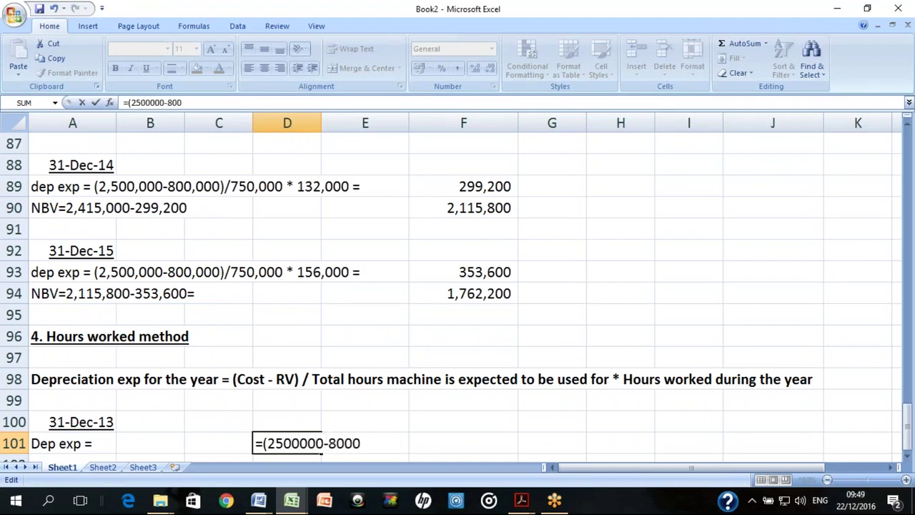
{"action": "type", "text": "00)/1"}
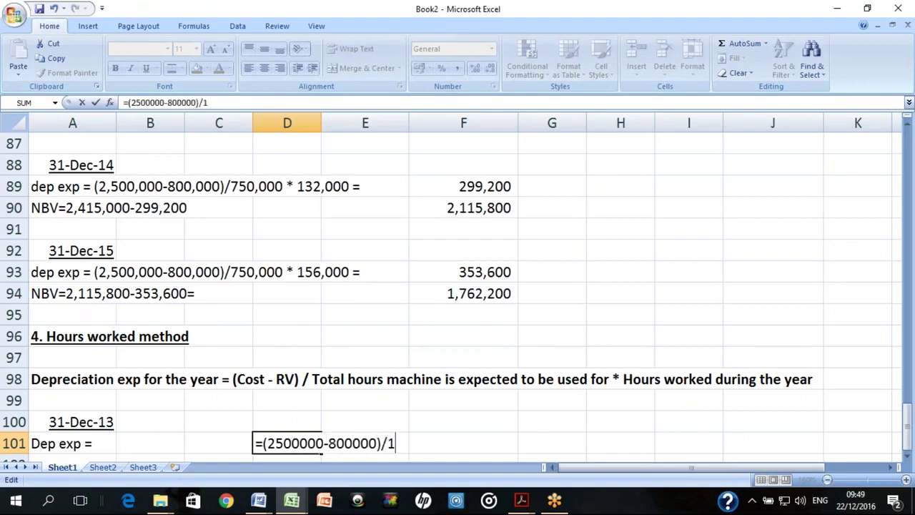
{"action": "type", "text": "5000*630"}
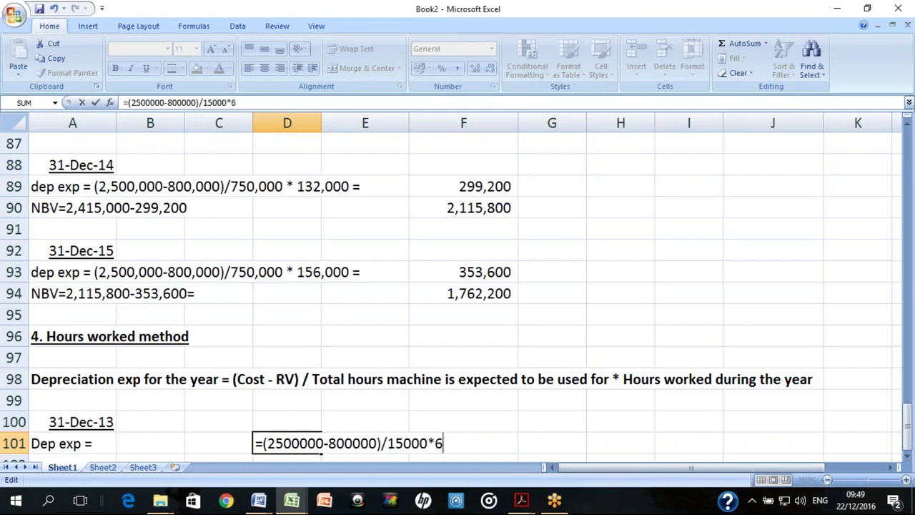
{"action": "key", "text": "Return"}
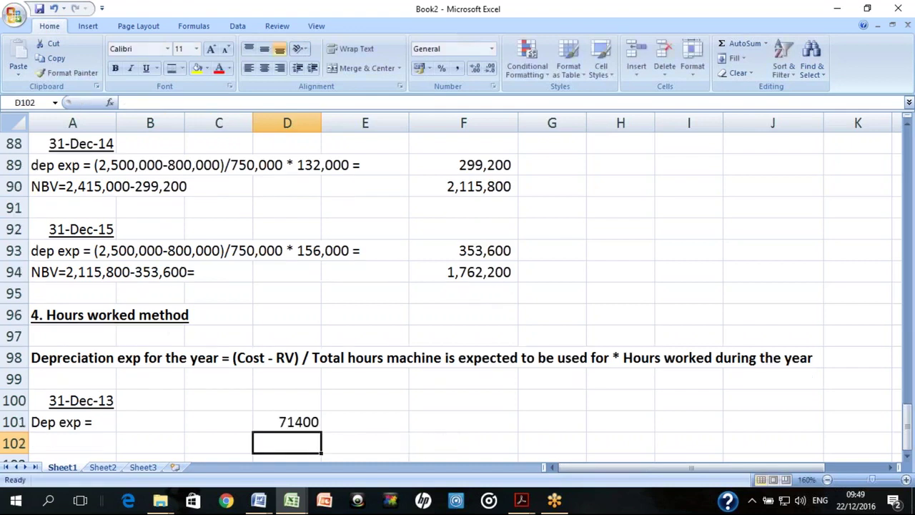
Move the 2013 depreciation calculation from D101 to F101
{"action": "left_click", "coordinate": [287, 422]}
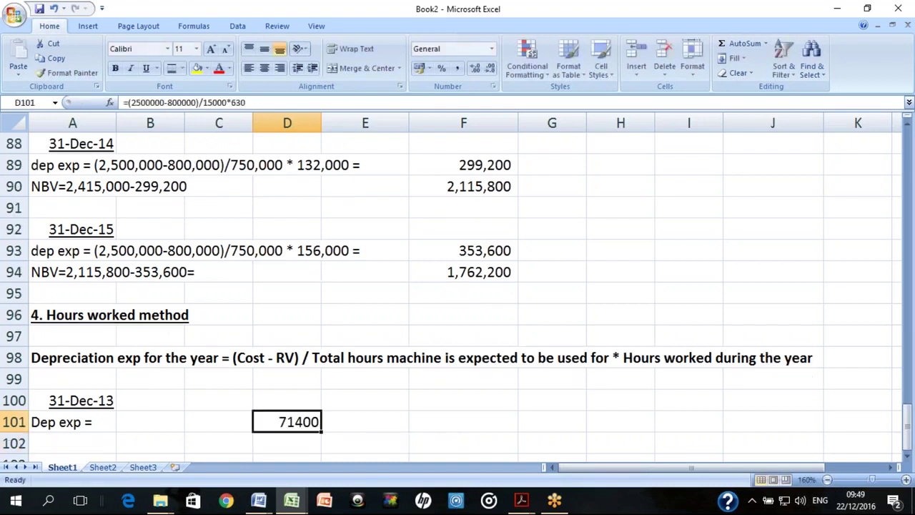
{"action": "left_click", "coordinate": [466, 200]}
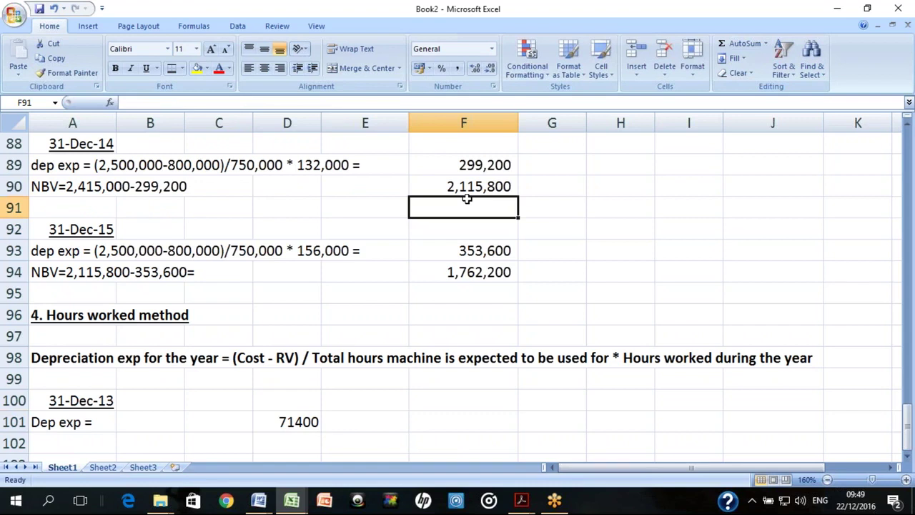
{"action": "left_click", "coordinate": [299, 425]}
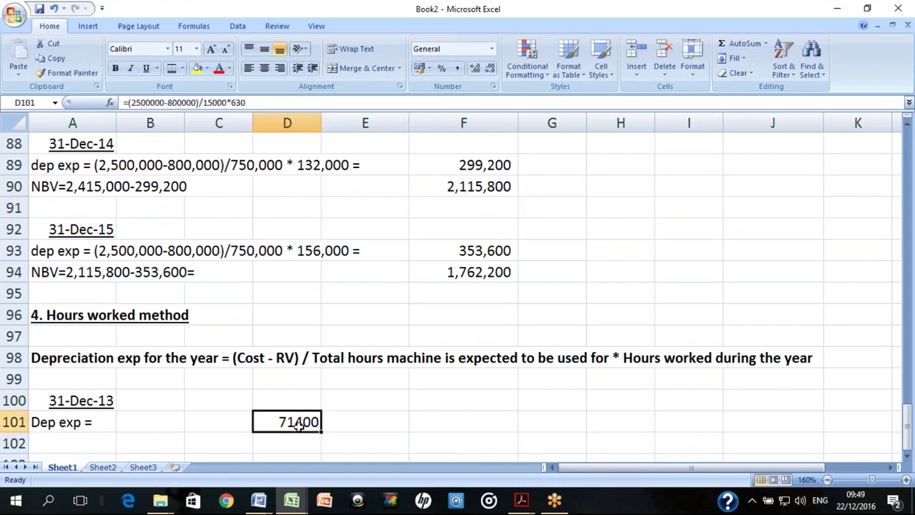
{"action": "key", "text": "ctrl+c"}
{"action": "key", "text": "Right"}
{"action": "key", "text": "Right"}
{"action": "key", "text": "Right"}
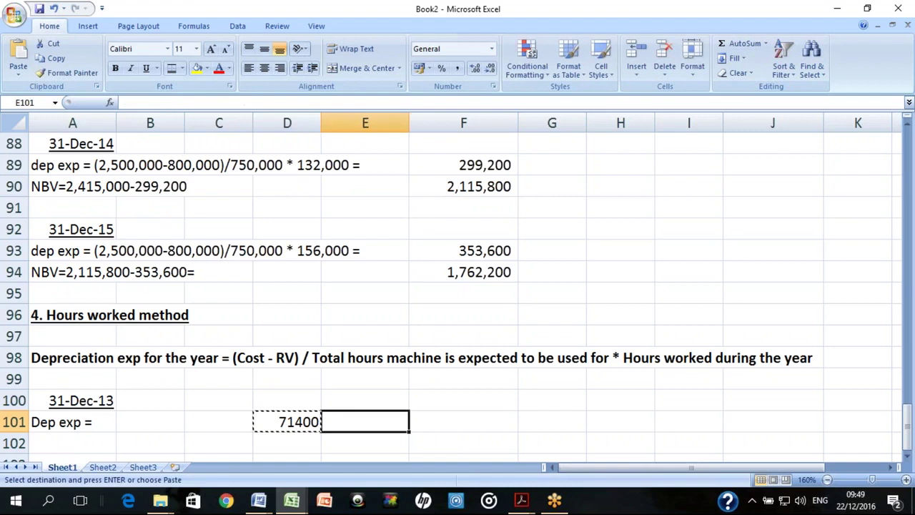
{"action": "key", "text": "Left"}
{"action": "key", "text": "Return"}
Enter the label NBV in A102 below the 2013 depreciation label
{"action": "key", "text": "Left"}
{"action": "key", "text": "Left"}
{"action": "key", "text": "Left"}
{"action": "key", "text": "Left"}
{"action": "key", "text": "Left"}
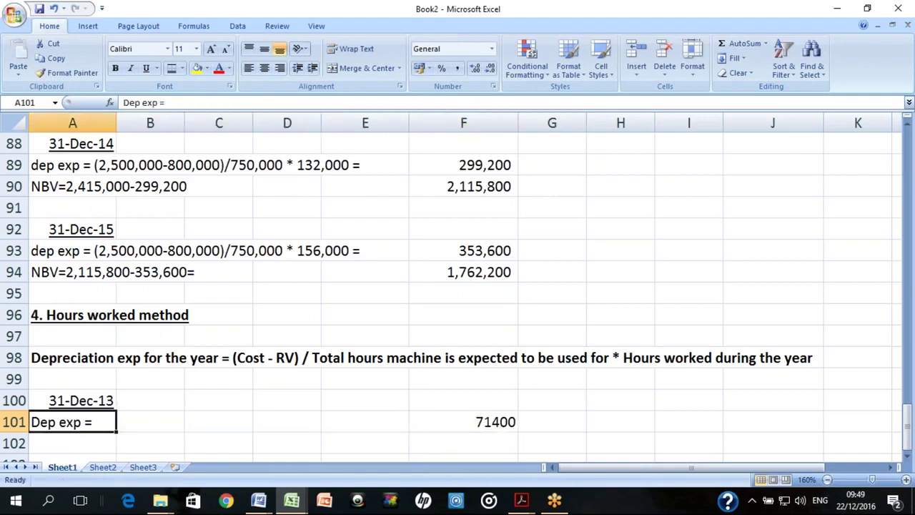
{"action": "left_click", "coordinate": [72, 443]}
{"action": "type", "text": "NBV"}
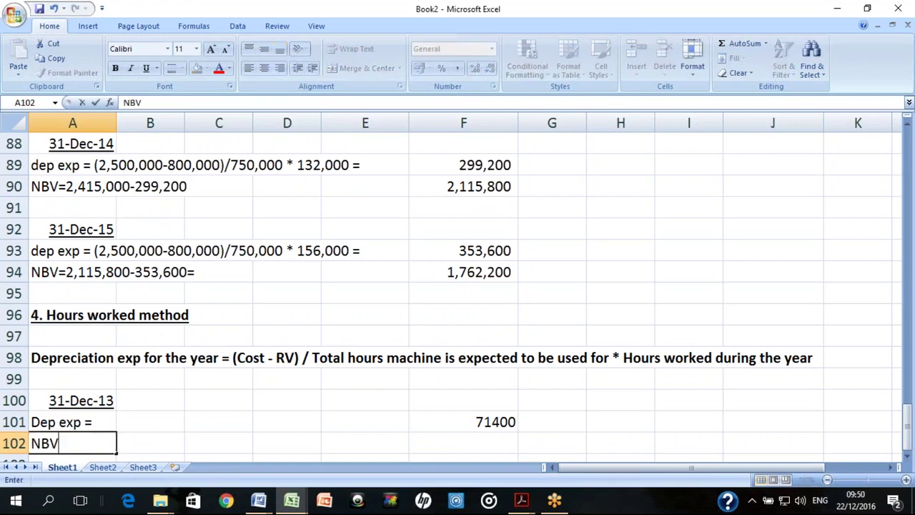
{"action": "key", "text": "Return"}
Calculate the 2013 net book value in F102 with =2500000-F101
{"action": "key", "text": "Right"}
{"action": "key", "text": "Right"}
{"action": "key", "text": "Right"}
{"action": "key", "text": "Up"}
{"action": "key", "text": "Right"}
{"action": "key", "text": "Right"}
{"action": "key", "text": "Up"}
{"action": "key", "text": "Left"}
{"action": "left_click", "coordinate": [463, 422]}
{"action": "type", "text": "=2500000-"}
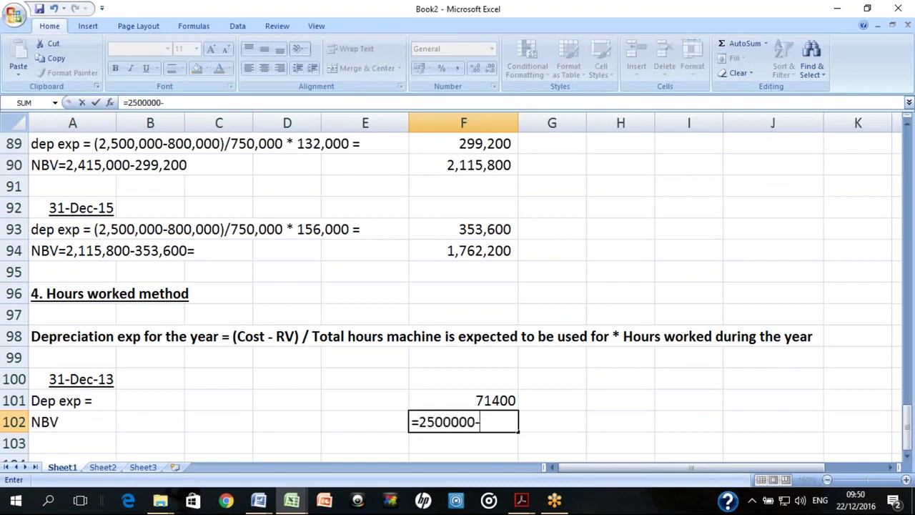
{"action": "key", "text": "Up"}
{"action": "key", "text": "Return"}
{"action": "key", "text": "Up"}
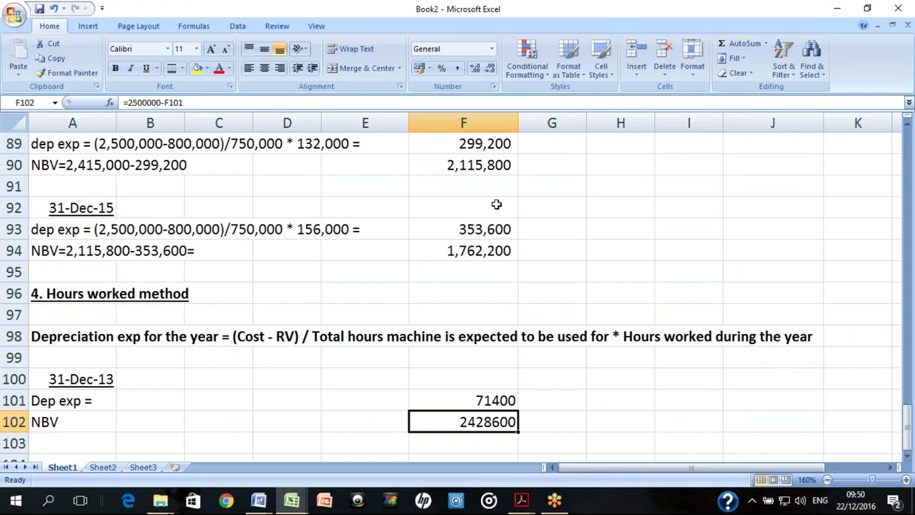
Format all of column F with thousands separators and no decimal places
{"action": "left_click", "coordinate": [463, 123]}
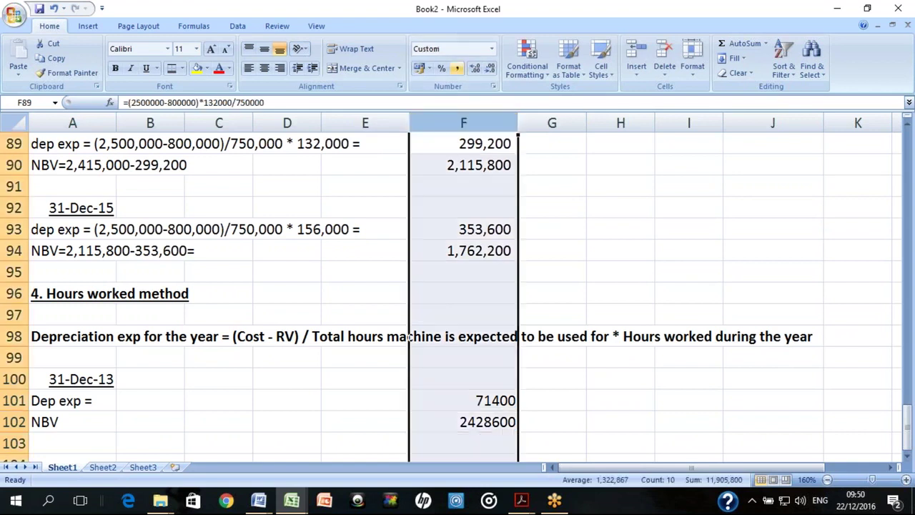
{"action": "left_click", "coordinate": [457, 68]}
{"action": "left_click", "coordinate": [490, 68]}
{"action": "left_click", "coordinate": [490, 69]}
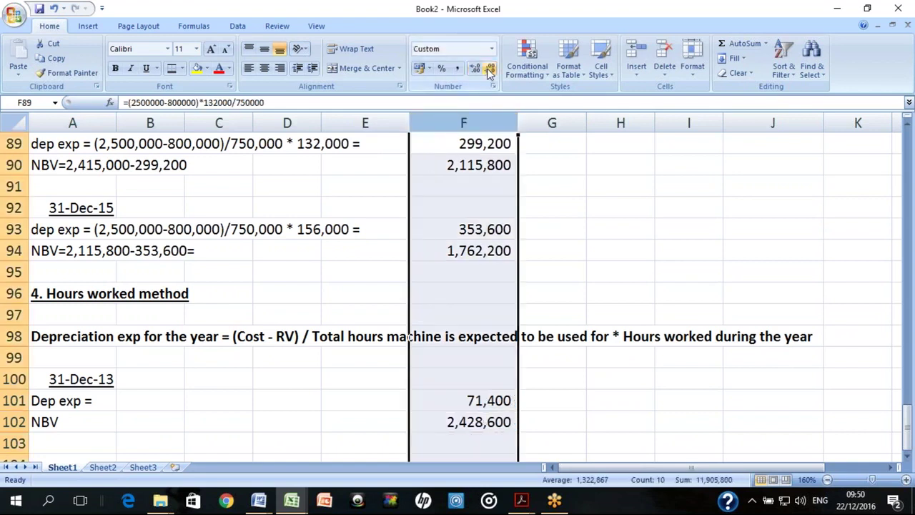
Enter the date 31 dec 2014 in A104 as the heading for the second year of the hours worked method
{"action": "key", "text": "Down"}
{"action": "key", "text": "Down"}
{"action": "key", "text": "Down"}
{"action": "key", "text": "Down"}
{"action": "key", "text": "Down"}
{"action": "key", "text": "Down"}
{"action": "key", "text": "Down"}
{"action": "key", "text": "Down"}
{"action": "key", "text": "Down"}
{"action": "key", "text": "Down"}
{"action": "key", "text": "Down"}
{"action": "key", "text": "Down"}
{"action": "key", "text": "Down"}
{"action": "key", "text": "Down"}
{"action": "key", "text": "Down"}
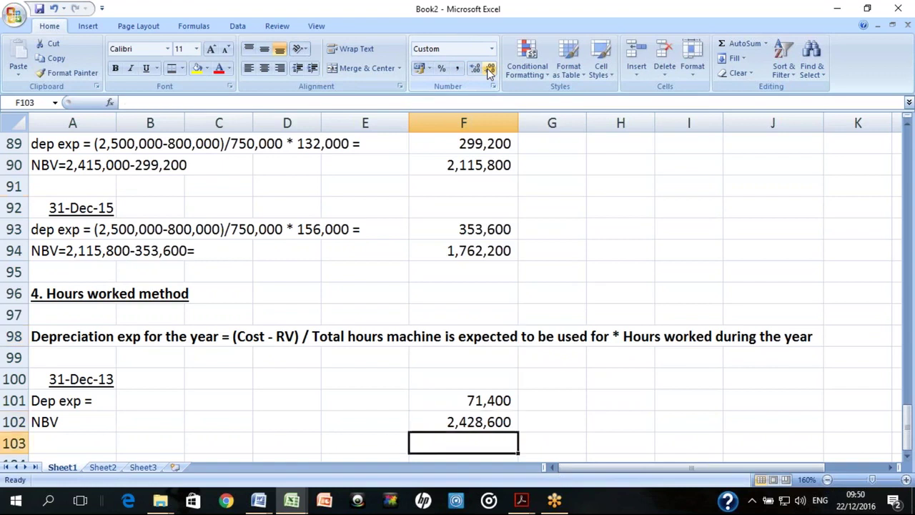
{"action": "key", "text": "Left"}
{"action": "key", "text": "Left"}
{"action": "key", "text": "Left"}
{"action": "key", "text": "Left"}
{"action": "key", "text": "Left"}
{"action": "type", "text": "31 "}
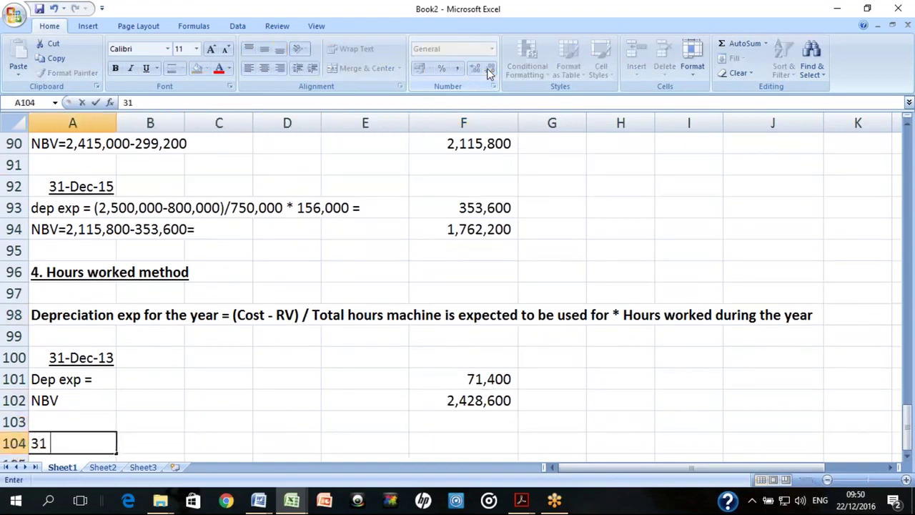
{"action": "type", "text": "dec 201"}
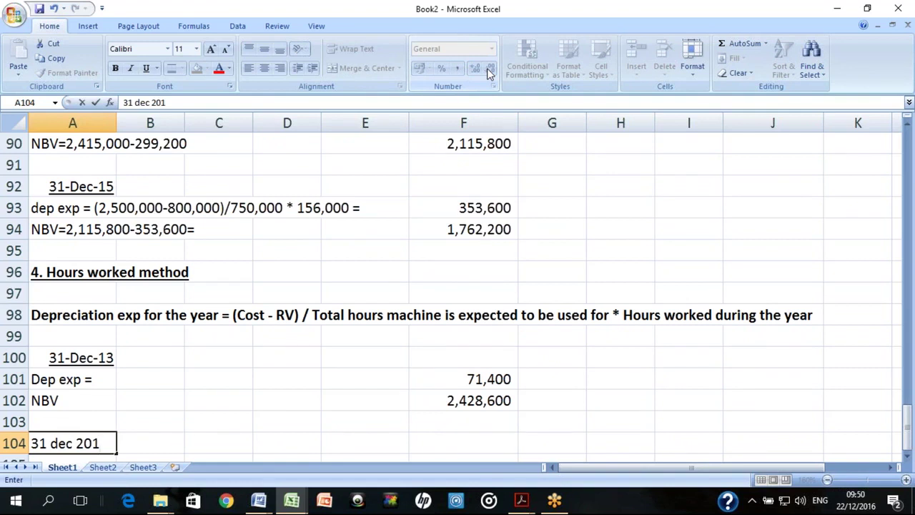
{"action": "type", "text": "5"}
{"action": "key", "text": "BackSpace"}
{"action": "type", "text": "4"}
{"action": "key", "text": "Return"}
Switch to the handout PDF and mark the 2014 machine hours worked and the total expected machine hours
{"action": "key", "text": "alt+Tab"}
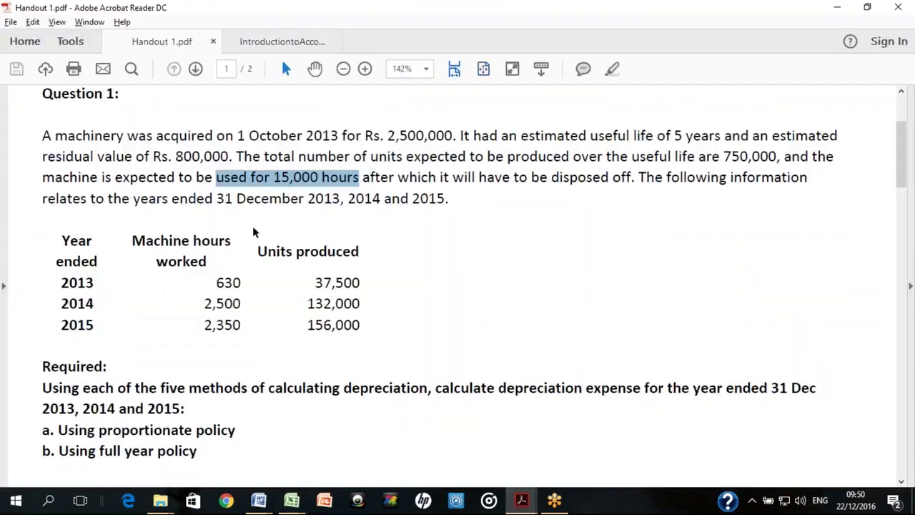
{"action": "left_click_drag", "start_coordinate": [243, 306], "coordinate": [205, 305]}
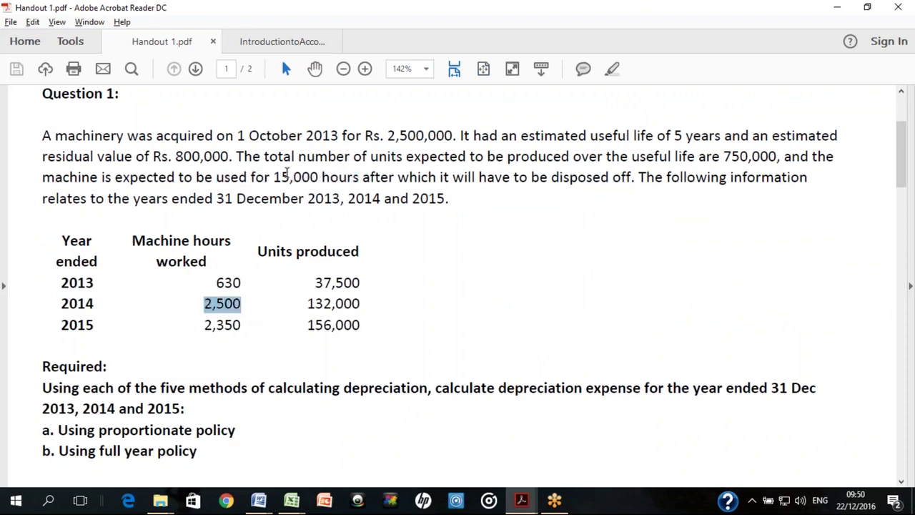
{"action": "left_click_drag", "start_coordinate": [275, 177], "coordinate": [319, 178]}
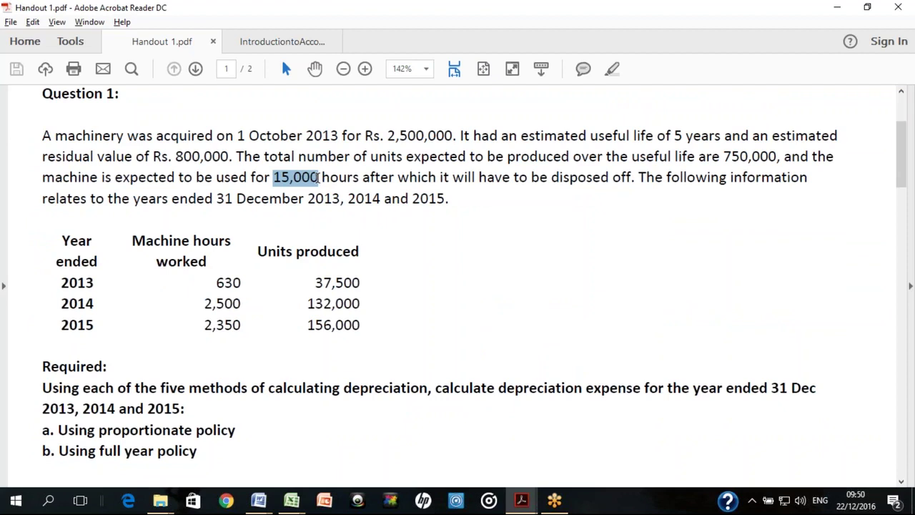
{"action": "left_click_drag", "start_coordinate": [211, 304], "coordinate": [245, 293]}
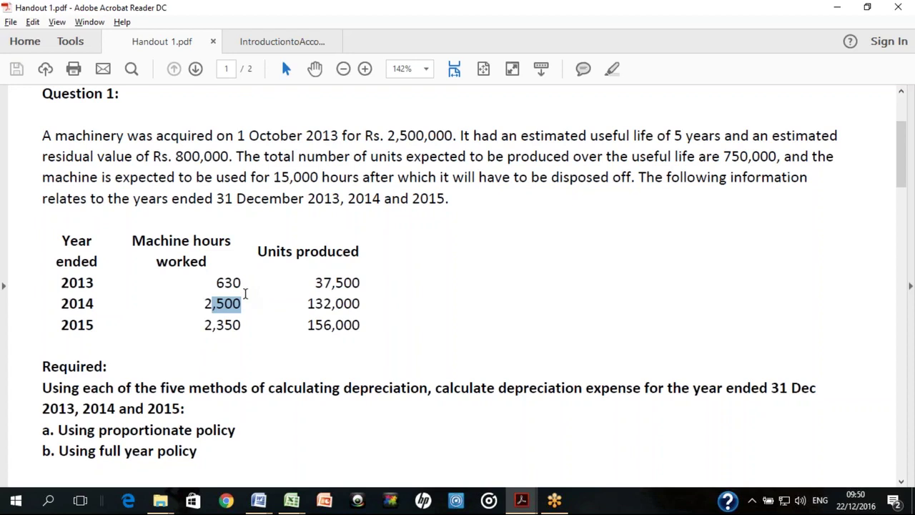
{"action": "key", "text": "alt+Tab"}
{"action": "key", "text": "Right"}
{"action": "key", "text": "Right"}
{"action": "key", "text": "Right"}
{"action": "key", "text": "Right"}
{"action": "key", "text": "Right"}
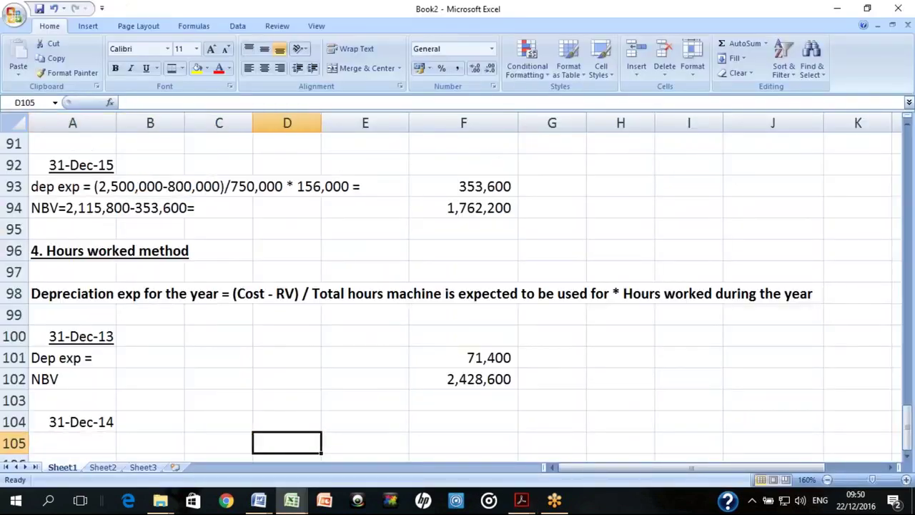
{"action": "key", "text": "Up"}
{"action": "type", "text": "=(250000"}
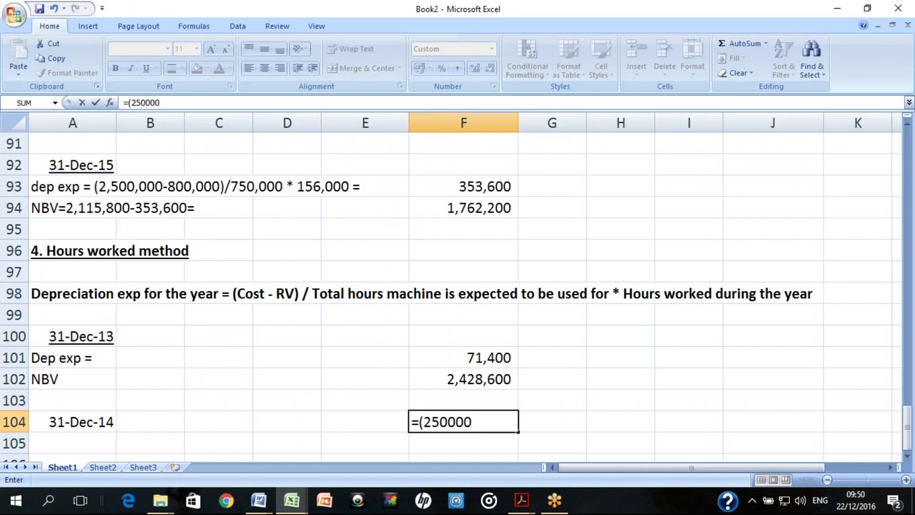
{"action": "type", "text": "0-800000"}
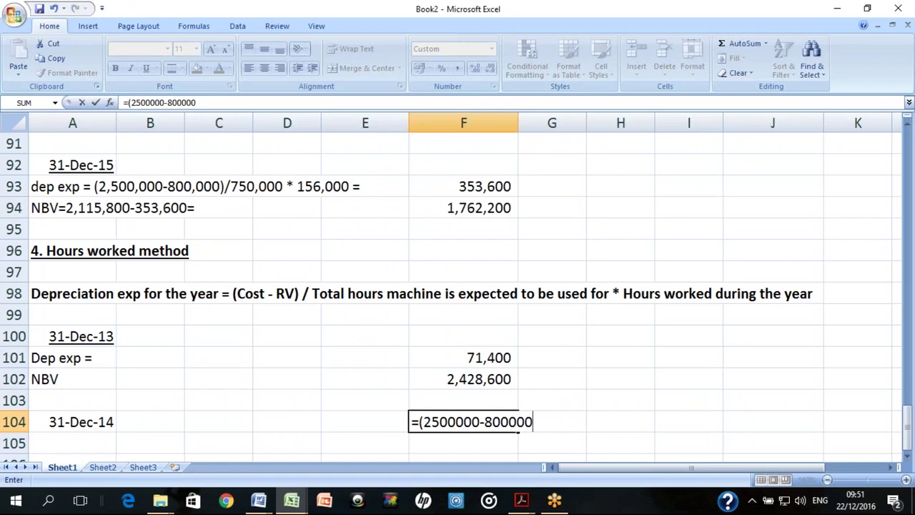
{"action": "type", "text": ")/15000*"}
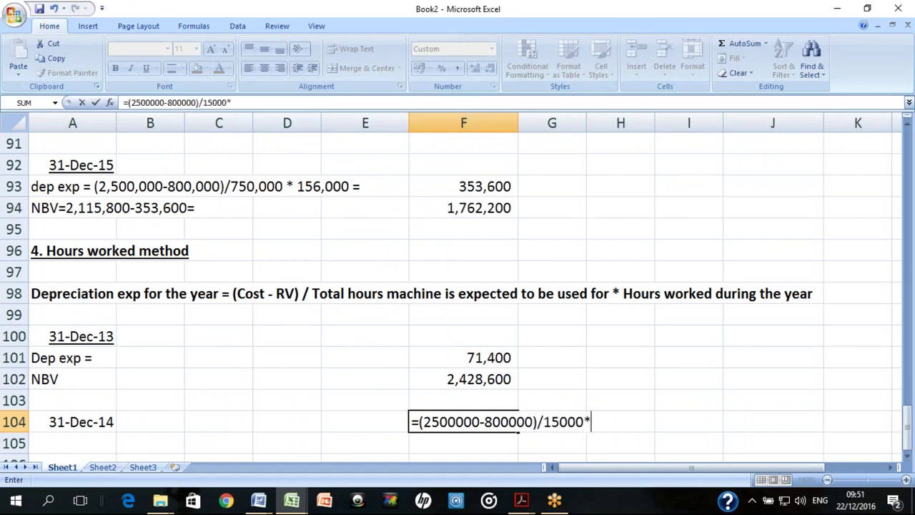
{"action": "type", "text": "2500"}
{"action": "key", "text": "Return"}
{"action": "left_click", "coordinate": [463, 422]}
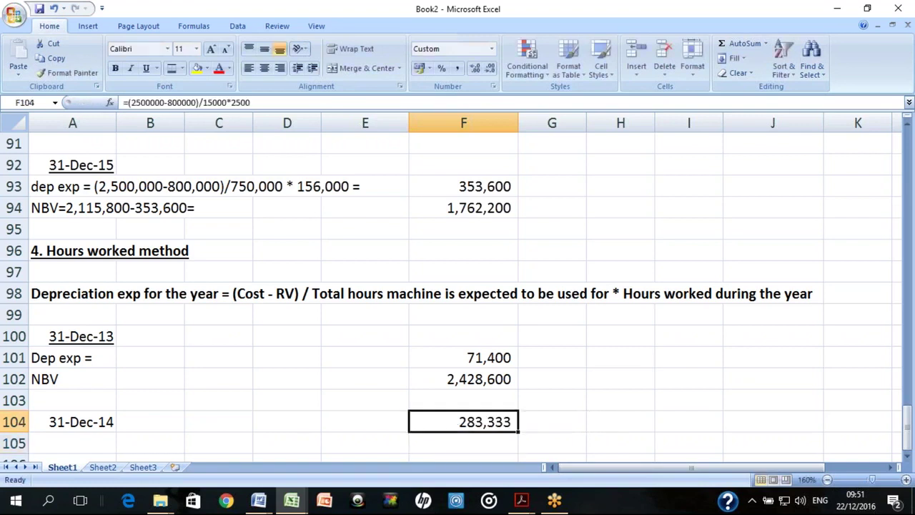
Move the 2014 depreciation calculation from F104 to F105
{"action": "key", "text": "Left"}
{"action": "key", "text": "Left"}
{"action": "key", "text": "Left"}
{"action": "key", "text": "Left"}
{"action": "key", "text": "Right"}
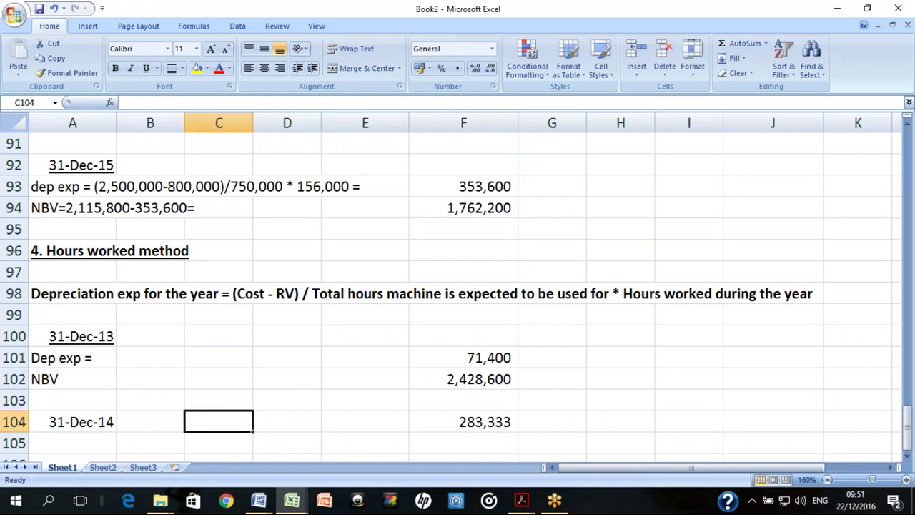
{"action": "key", "text": "Right"}
{"action": "key", "text": "Right"}
{"action": "key", "text": "Right"}
{"action": "key", "text": "ctrl+x"}
{"action": "key", "text": "Down"}
{"action": "key", "text": "ctrl+v"}
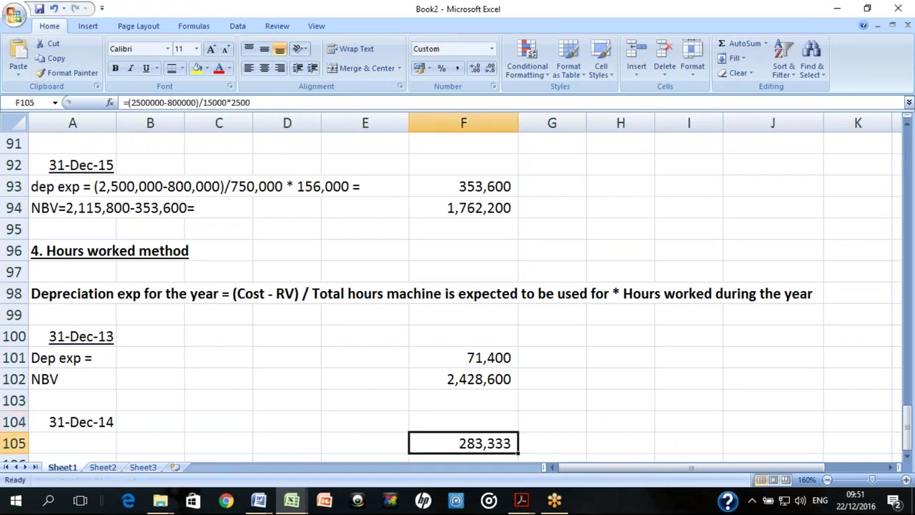
Enter the labels "Dep exp =" in A105 and "NBV=" in A106 under the 2014 date
{"action": "key", "text": "Left"}
{"action": "key", "text": "Left"}
{"action": "key", "text": "Left"}
{"action": "key", "text": "Left"}
{"action": "key", "text": "Left"}
{"action": "type", "text": "De"}
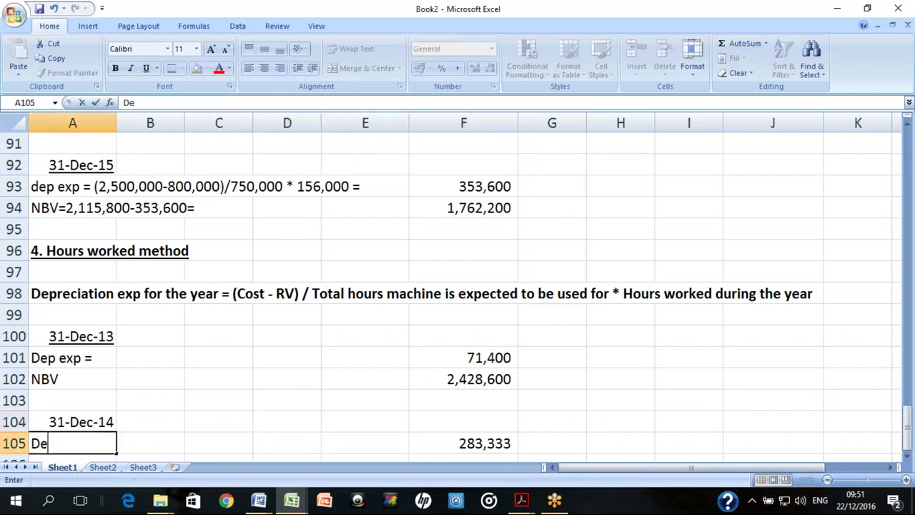
{"action": "type", "text": "p exp ="}
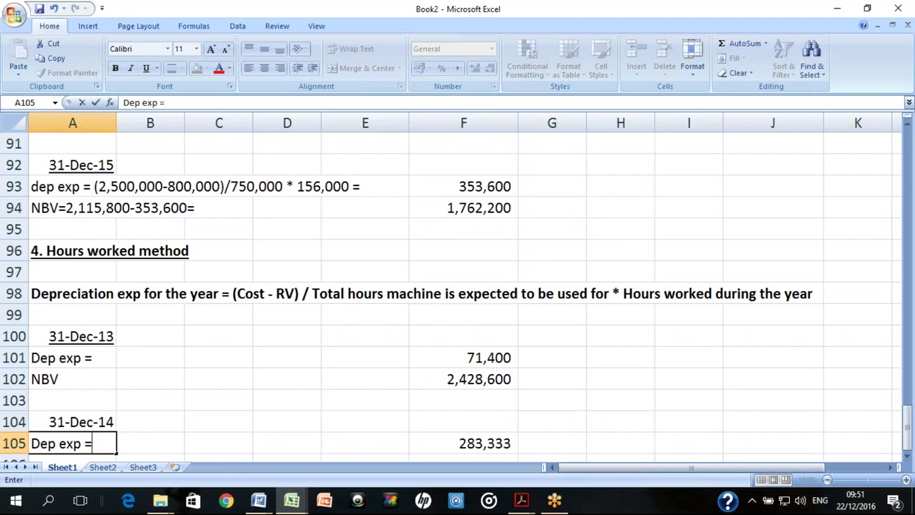
{"action": "key", "text": "Return"}
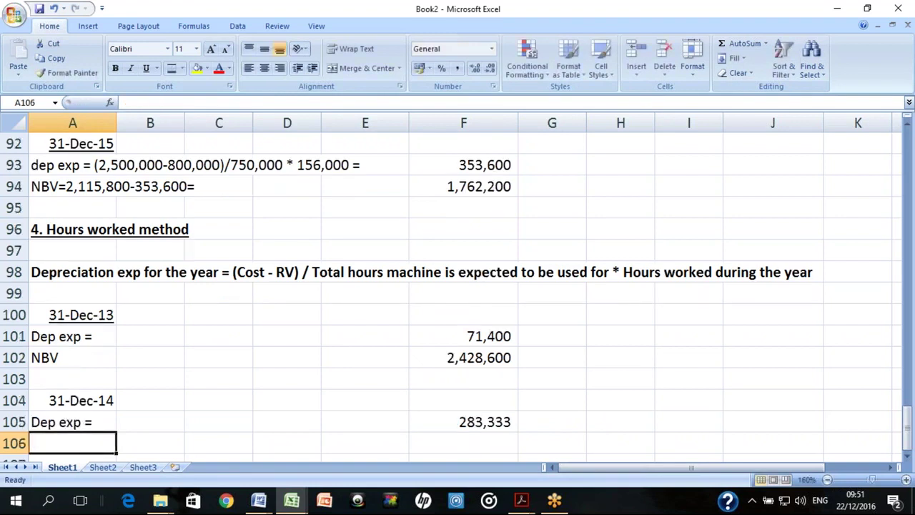
{"action": "type", "text": "="}
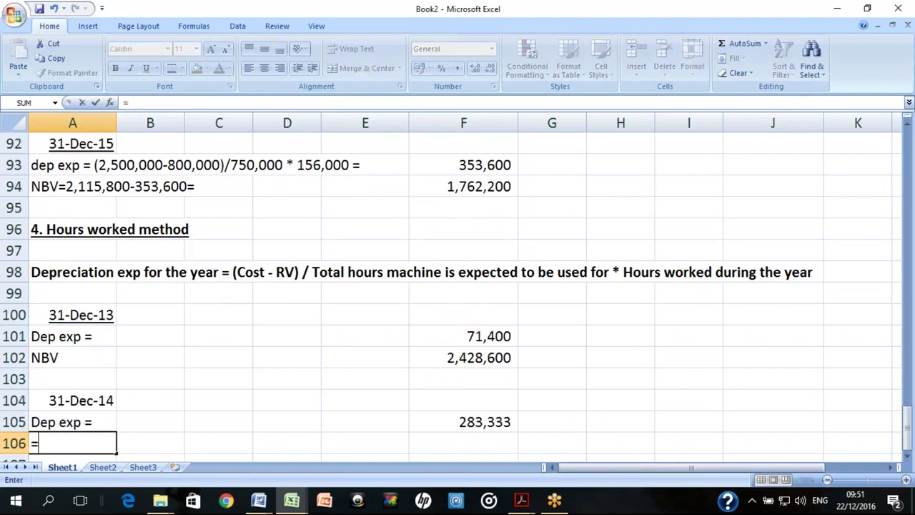
{"action": "key", "text": "Escape"}
{"action": "type", "text": "NBV="}
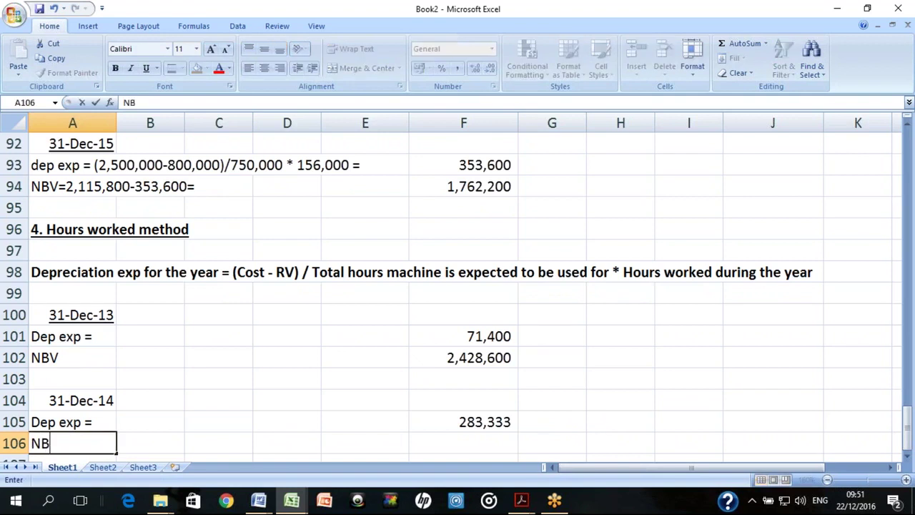
Calculate the 2014 net book value in F106 with =F102-F105
{"action": "key", "text": "Right"}
{"action": "key", "text": "Right"}
{"action": "key", "text": "Right"}
{"action": "key", "text": "Right"}
{"action": "key", "text": "Right"}
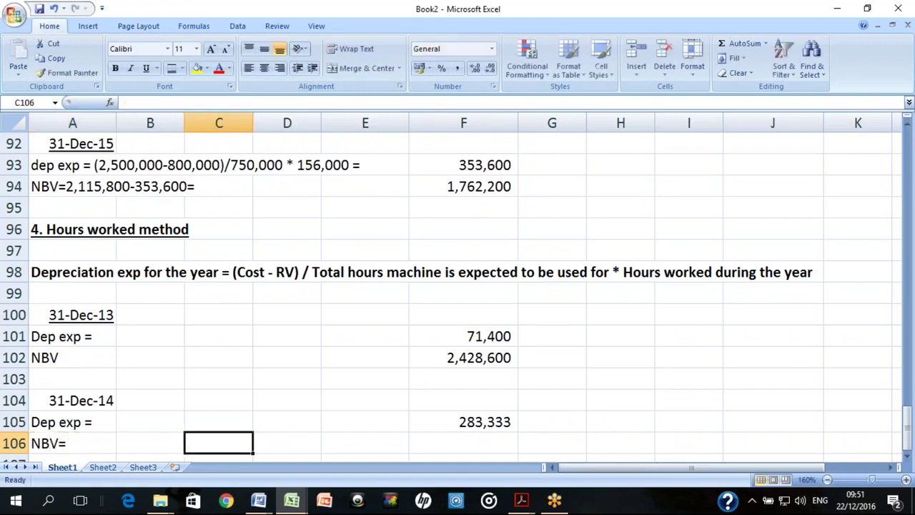
{"action": "type", "text": "="}
{"action": "key", "text": "Up"}
{"action": "key", "text": "Up"}
{"action": "key", "text": "Up"}
{"action": "key", "text": "Up"}
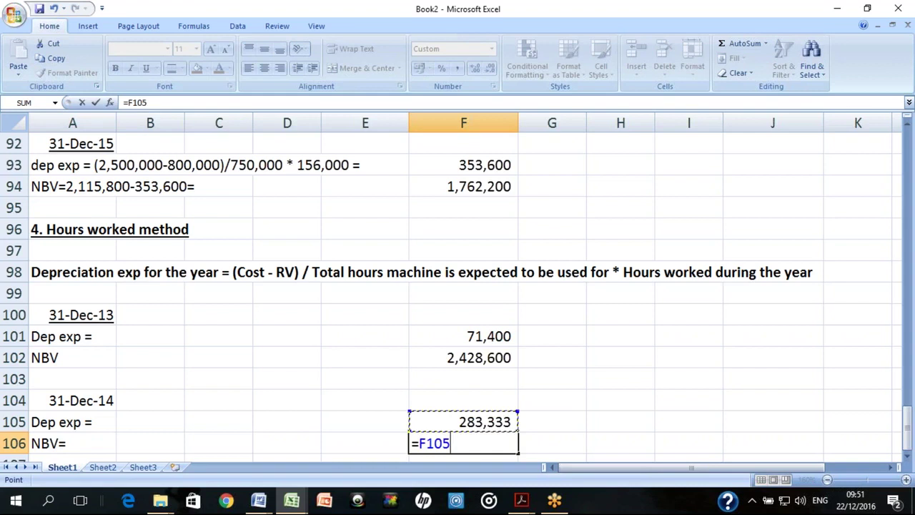
{"action": "type", "text": "-"}
{"action": "key", "text": "Up"}
{"action": "key", "text": "Return"}
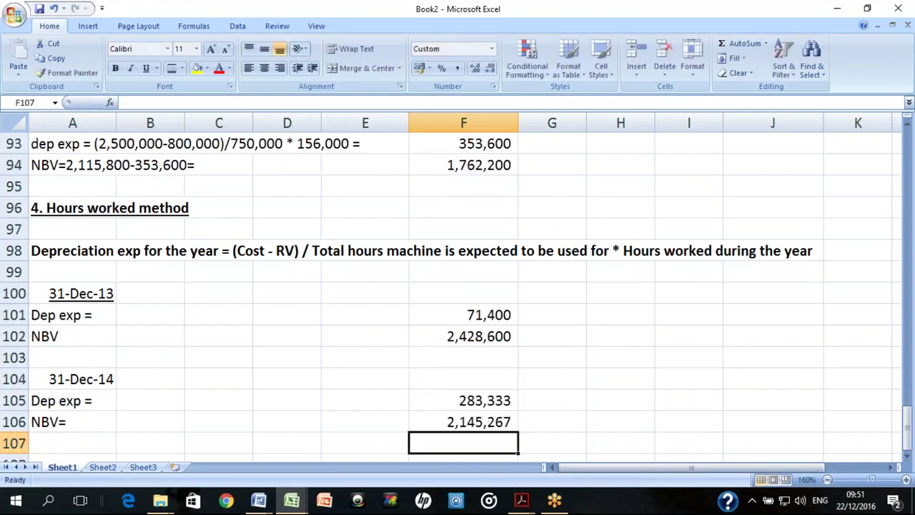
{"action": "key", "text": "Up"}
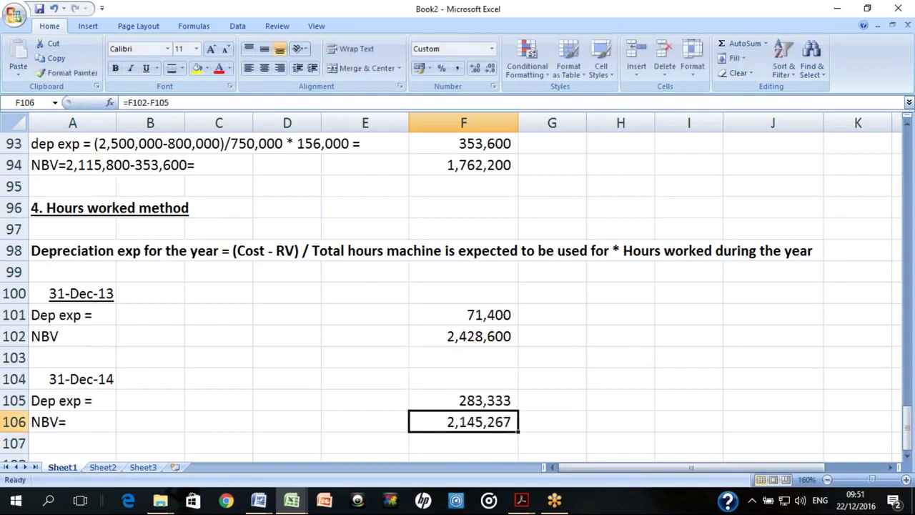
Look up the 2015 machine hours in the handout PDF, and copy the 2014 depreciation formula from F105 to F109 in the Excel workbook
{"action": "key", "text": "Up"}
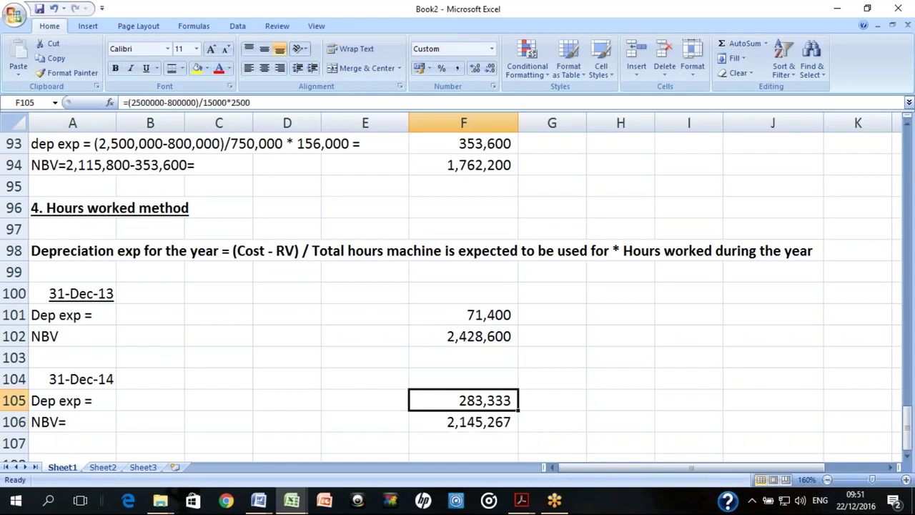
{"action": "key", "text": "alt+Tab"}
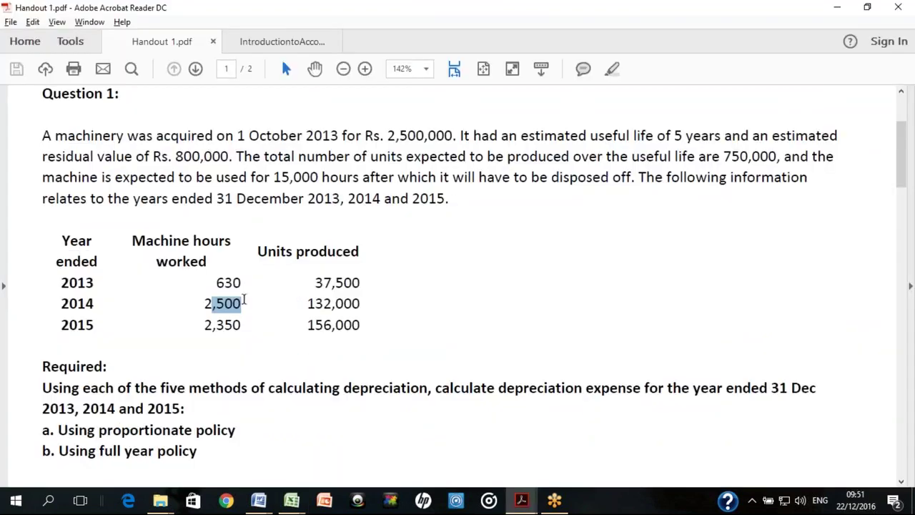
{"action": "left_click_drag", "start_coordinate": [241, 323], "coordinate": [201, 325]}
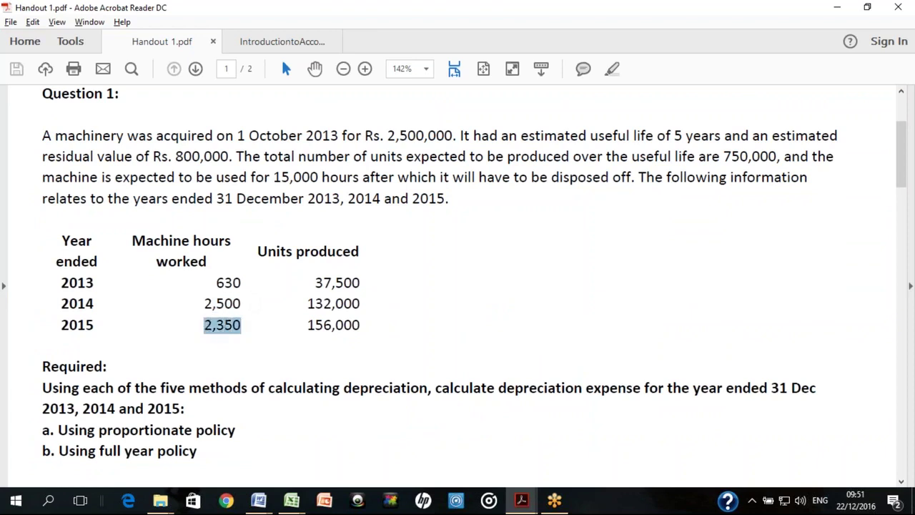
{"action": "key", "text": "alt+Tab"}
{"action": "key", "text": "Down"}
{"action": "key", "text": "Up"}
{"action": "key", "text": "ctrl+c"}
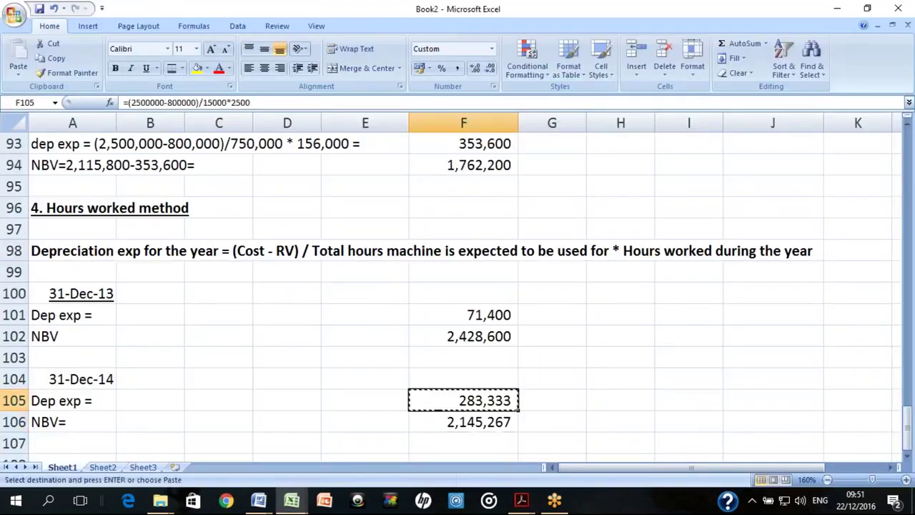
{"action": "key", "text": "Down"}
{"action": "key", "text": "Down"}
{"action": "key", "text": "Down"}
{"action": "key", "text": "Down"}
{"action": "key", "text": "ctrl+v"}
Change the hours worked in F109's depreciation formula to 2350
{"action": "key", "text": "F2"}
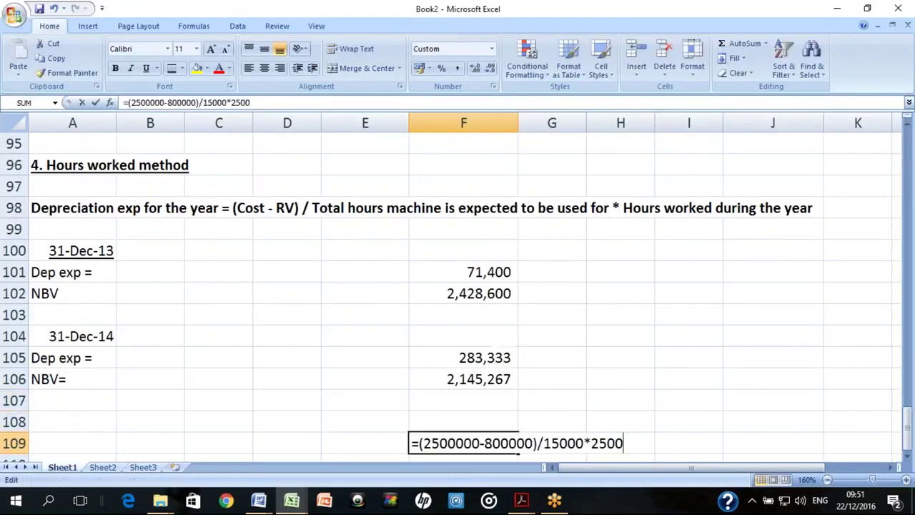
{"action": "key", "text": "BackSpace"}
{"action": "key", "text": "BackSpace"}
{"action": "key", "text": "BackSpace"}
{"action": "key", "text": "BackSpace"}
{"action": "type", "text": "2350"}
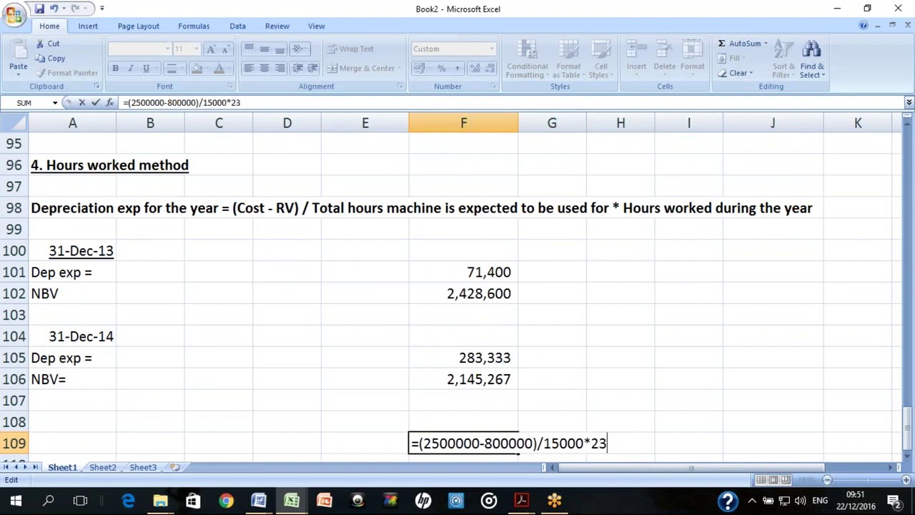
{"action": "key", "text": "Return"}
Enter the date 31 dec 2015 in A108 as the heading for the third year
{"action": "key", "text": "Up"}
{"action": "key", "text": "Left"}
{"action": "key", "text": "Left"}
{"action": "key", "text": "Left"}
{"action": "key", "text": "Left"}
{"action": "key", "text": "Left"}
{"action": "key", "text": "Up"}
{"action": "type", "text": "31 dec"}
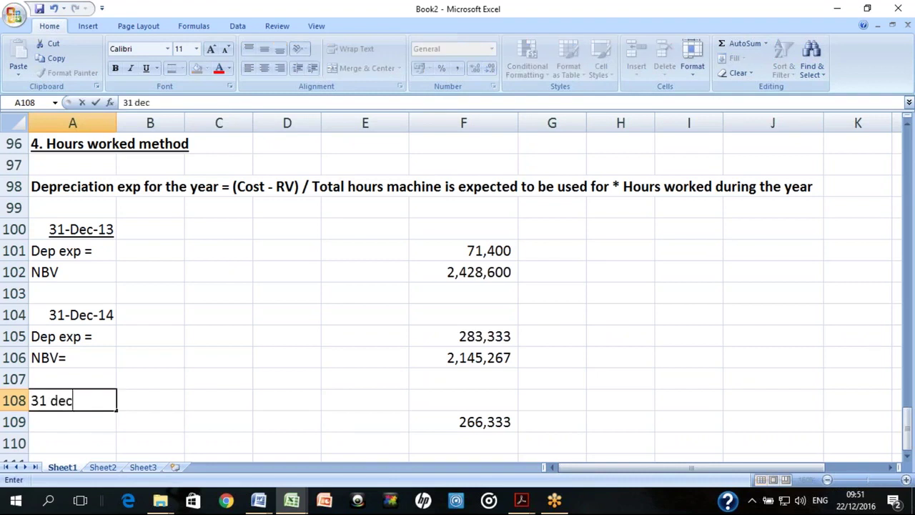
{"action": "type", "text": " 2015"}
{"action": "key", "text": "Return"}
Underline the 2015 date in A108 and the 2014 date in A104
{"action": "key", "text": "Up"}
{"action": "key", "text": "ctrl+u"}
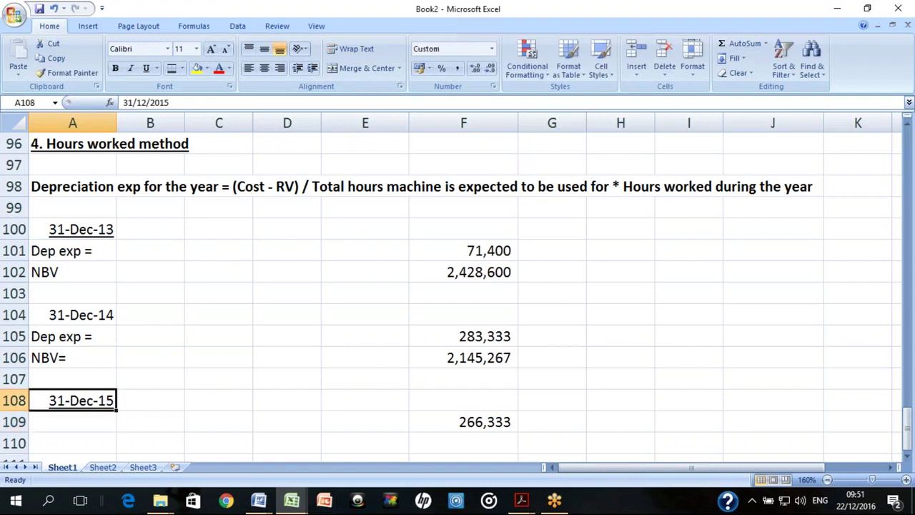
{"action": "key", "text": "Up"}
{"action": "key", "text": "Up"}
{"action": "key", "text": "Up"}
{"action": "key", "text": "Up"}
{"action": "key", "text": "ctrl+u"}
Enter the labels "Dep exp=" in A109 and "NBV=" in A110 under the 2015 date
{"action": "key", "text": "Down"}
{"action": "key", "text": "Down"}
{"action": "key", "text": "Down"}
{"action": "key", "text": "Down"}
{"action": "key", "text": "Down"}
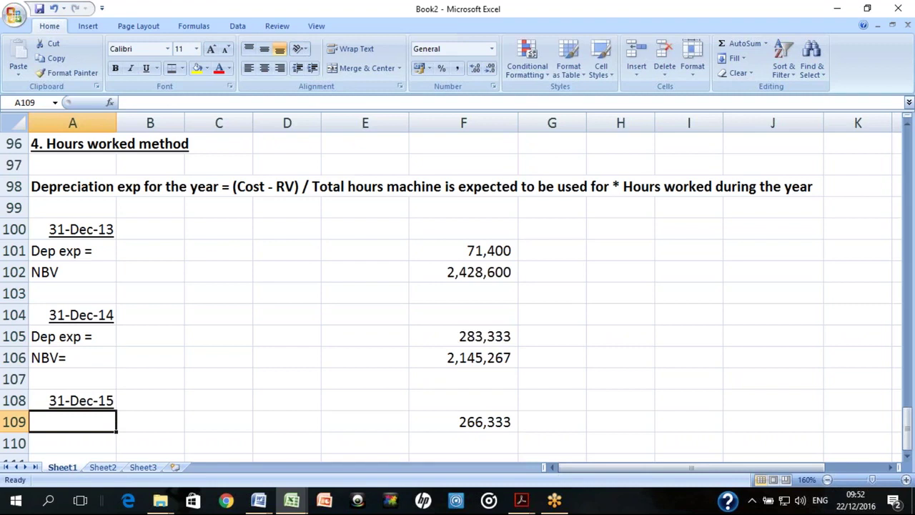
{"action": "type", "text": "Dep exp="}
{"action": "key", "text": "Return"}
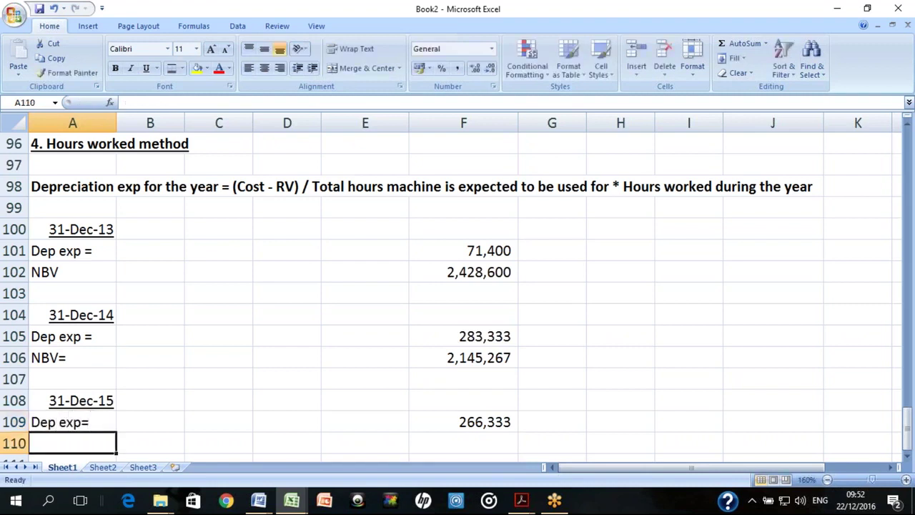
{"action": "type", "text": "NBV="}
{"action": "key", "text": "Return"}
Calculate the 2015 net book value in F110 with =F106-F109
{"action": "left_click", "coordinate": [287, 443]}
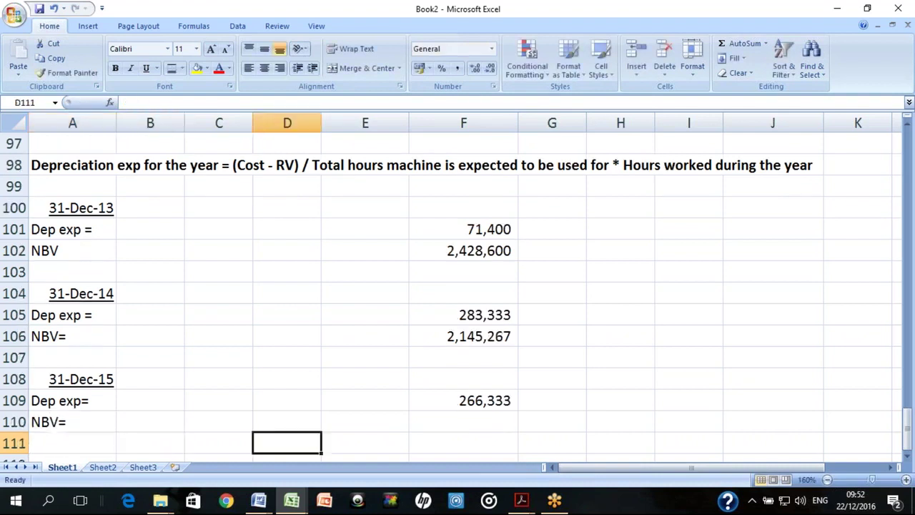
{"action": "key", "text": "Up"}
{"action": "key", "text": "Right"}
{"action": "key", "text": "Right"}
{"action": "type", "text": "="}
{"action": "key", "text": "Up"}
{"action": "key", "text": "Up"}
{"action": "key", "text": "Up"}
{"action": "key", "text": "Up"}
{"action": "type", "text": "-"}
{"action": "key", "text": "Up"}
{"action": "key", "text": "Return"}
{"action": "left_click", "coordinate": [463, 422]}
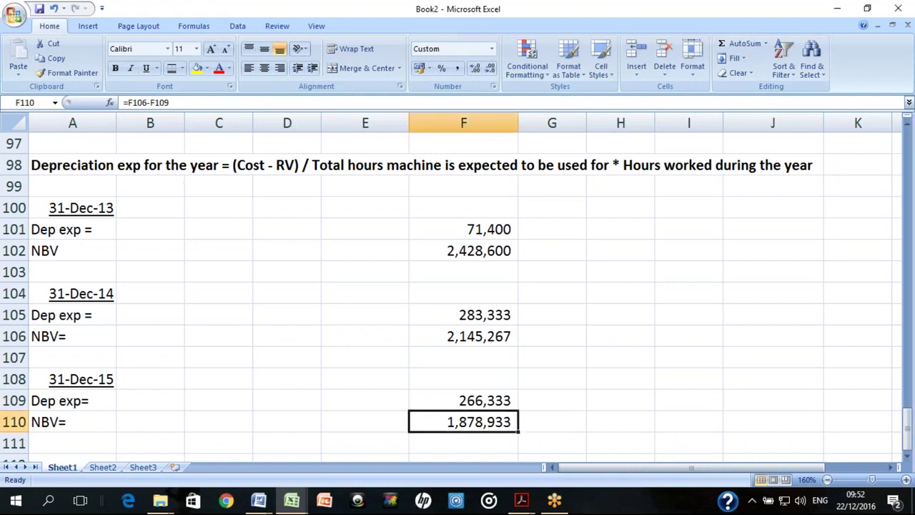
Enter the heading "5. Sum of digits method" in A112 and make it bold and underlined
{"action": "left_click", "coordinate": [72, 165]}
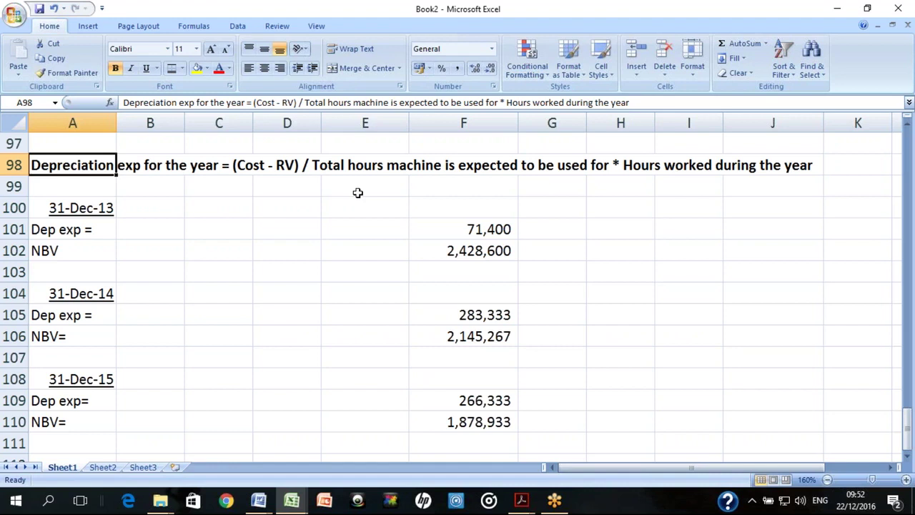
{"action": "key", "text": "Down"}
{"action": "key", "text": "Down"}
{"action": "key", "text": "Down"}
{"action": "key", "text": "Down"}
{"action": "key", "text": "Down"}
{"action": "key", "text": "Down"}
{"action": "key", "text": "Down"}
{"action": "key", "text": "Down"}
{"action": "key", "text": "Down"}
{"action": "key", "text": "Down"}
{"action": "key", "text": "Down"}
{"action": "key", "text": "Down"}
{"action": "key", "text": "Down"}
{"action": "key", "text": "Down"}
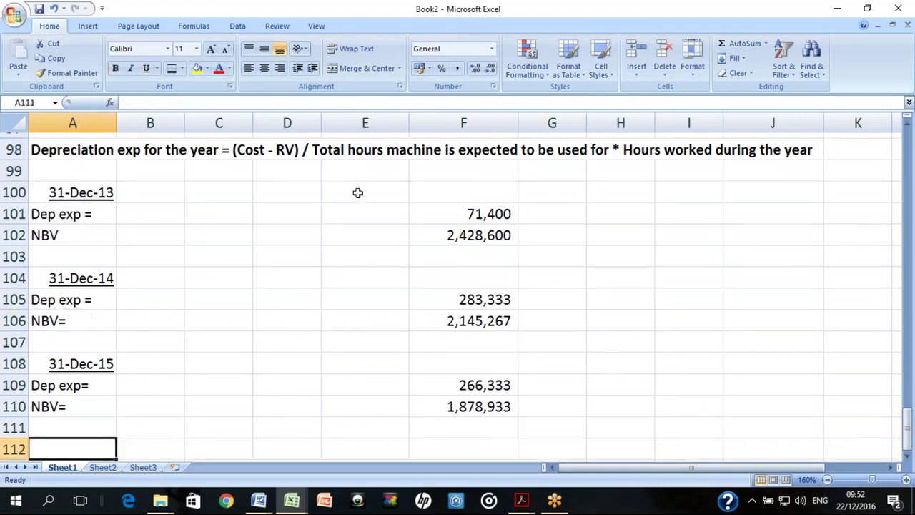
{"action": "type", "text": "Sum of "}
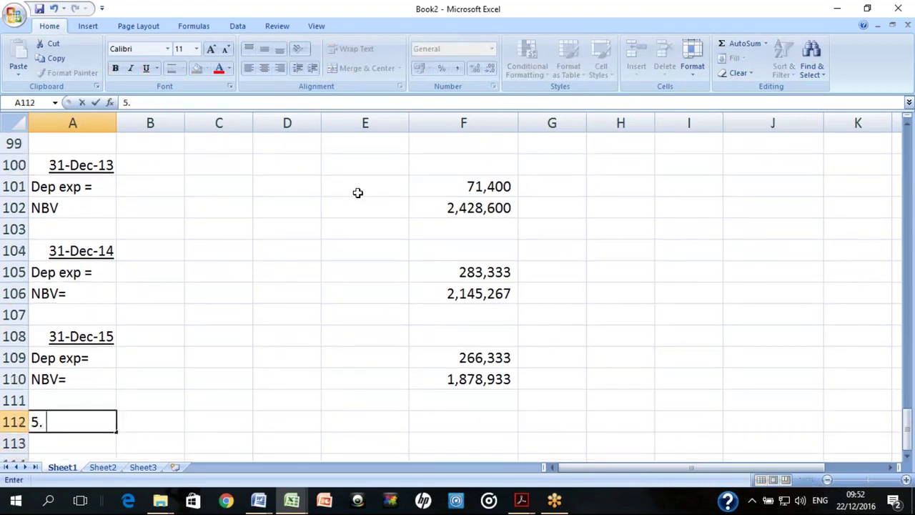
{"action": "type", "text": "digits meh"}
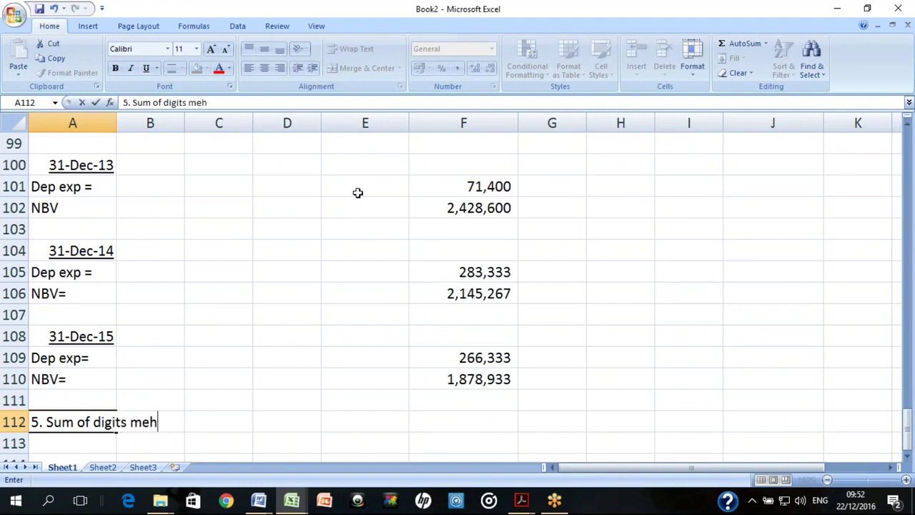
{"action": "key", "text": "BackSpace"}
{"action": "type", "text": "thos"}
{"action": "key", "text": "BackSpace"}
{"action": "type", "text": "d"}
{"action": "key", "text": "Return"}
{"action": "key", "text": "Up"}
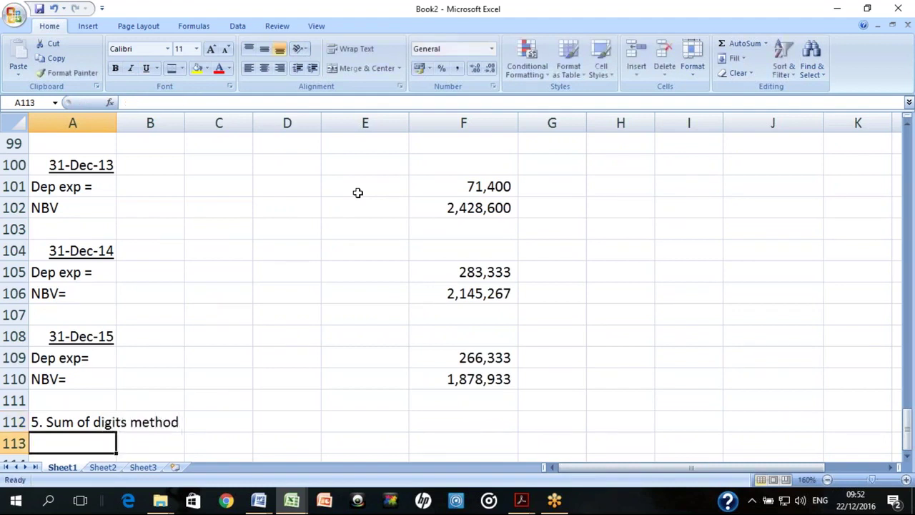
{"action": "key", "text": "ctrl+b"}
{"action": "key", "text": "ctrl+u"}
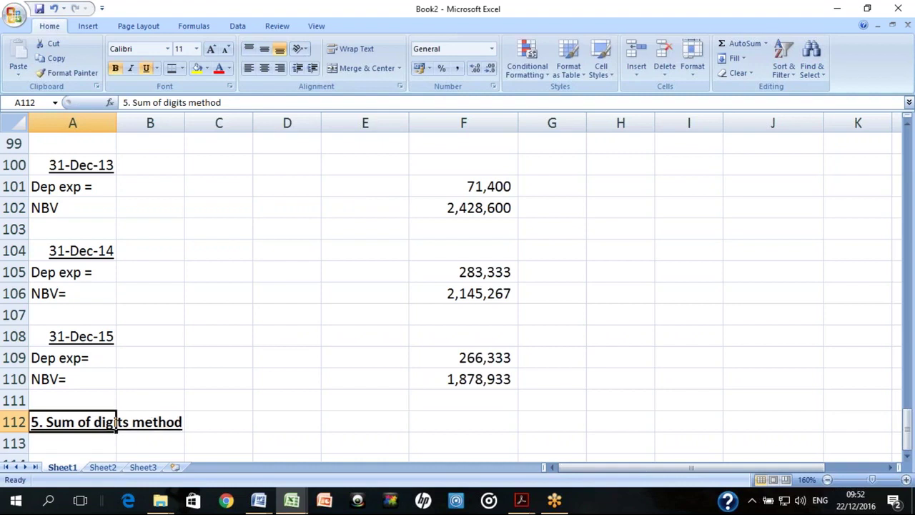
Enter "Dep exp for the year = (cost - RV) / Sum of digits * digit for the year" in A114 and make it bold
{"action": "key", "text": "Down"}
{"action": "key", "text": "Down"}
{"action": "key", "text": "Down"}
{"action": "key", "text": "Up"}
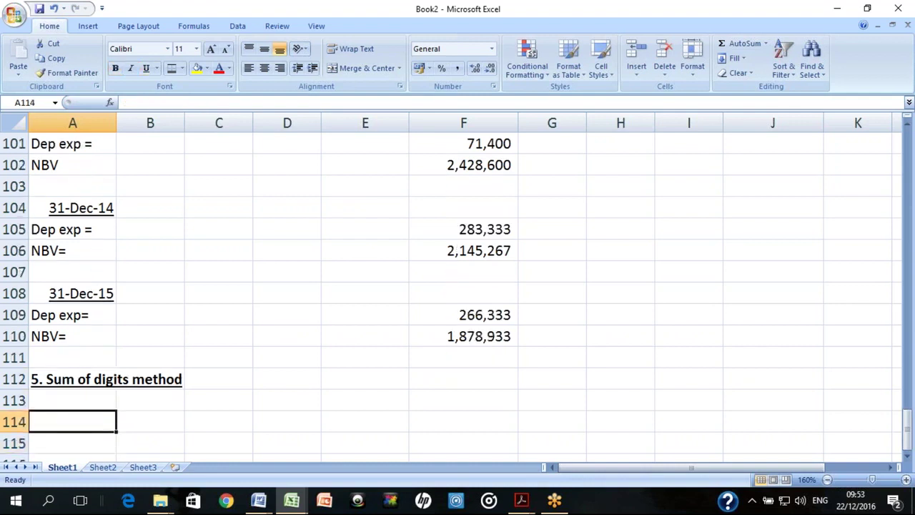
{"action": "type", "text": "Dep"}
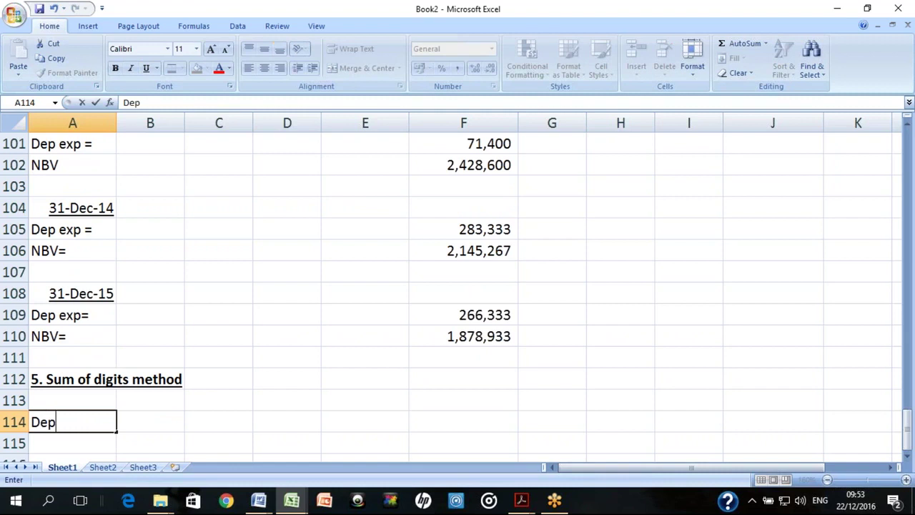
{"action": "type", "text": " exp for th"}
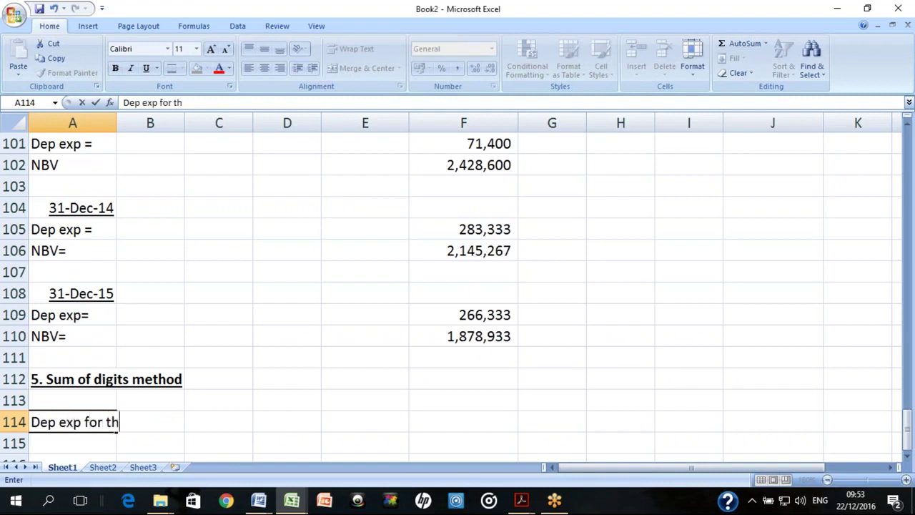
{"action": "type", "text": "e year "}
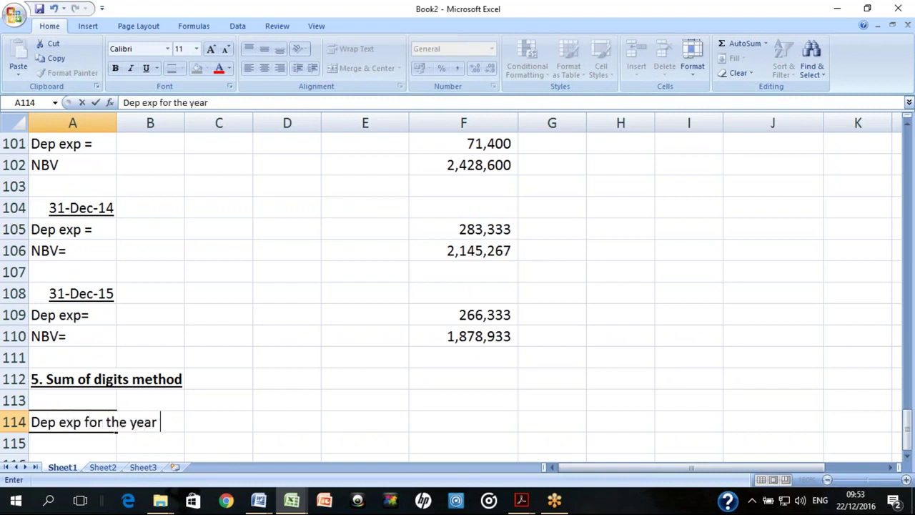
{"action": "type", "text": "= (cost - "}
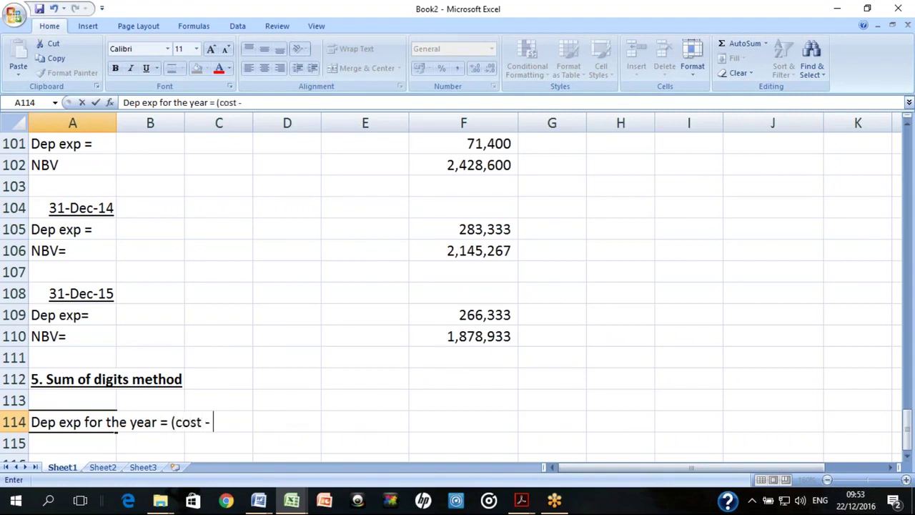
{"action": "type", "text": "RV) / Sum"}
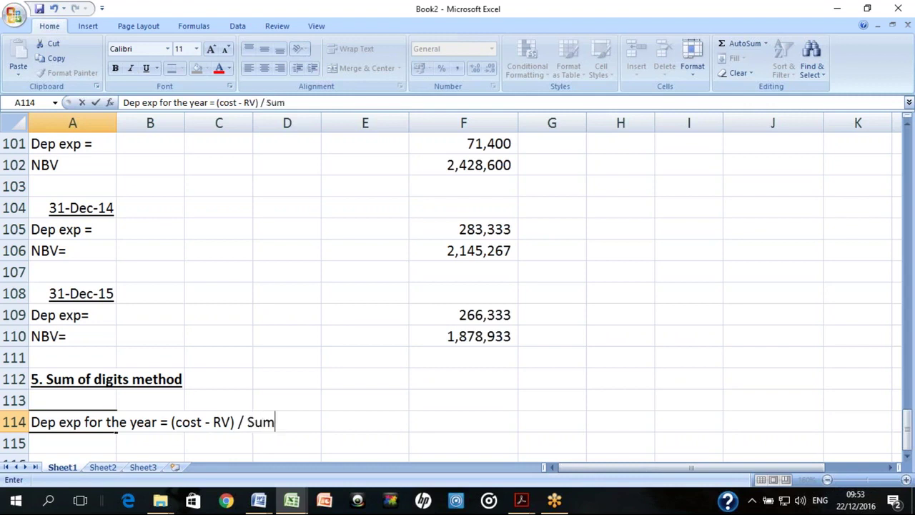
{"action": "type", "text": " of digits"}
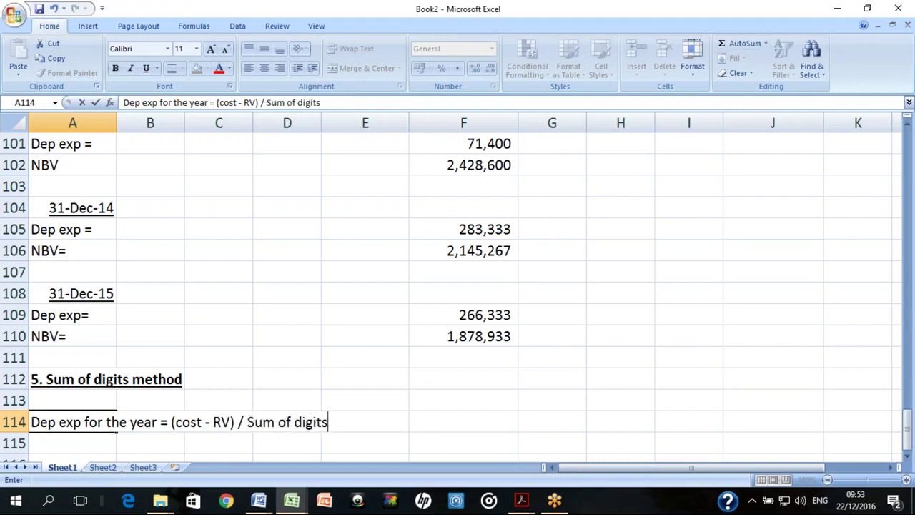
{"action": "type", "text": " * digit f"}
{"action": "type", "text": "or the year"}
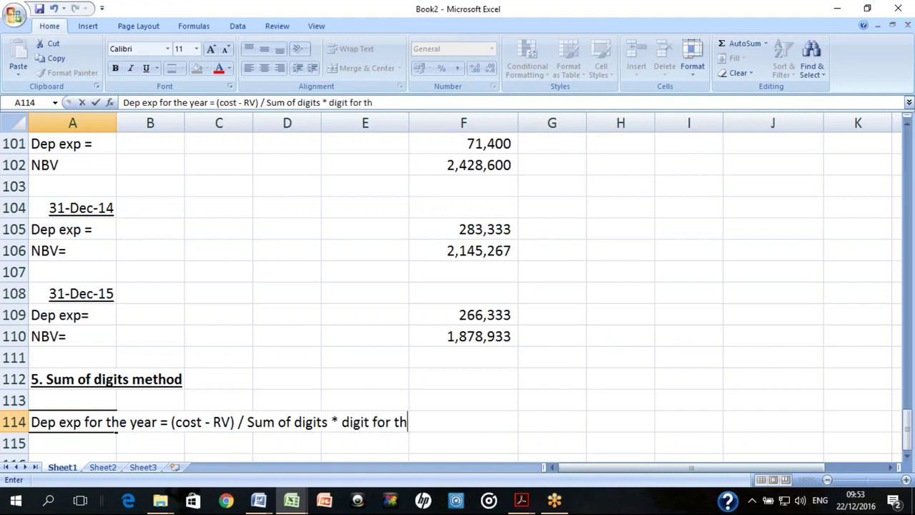
{"action": "key", "text": "Return"}
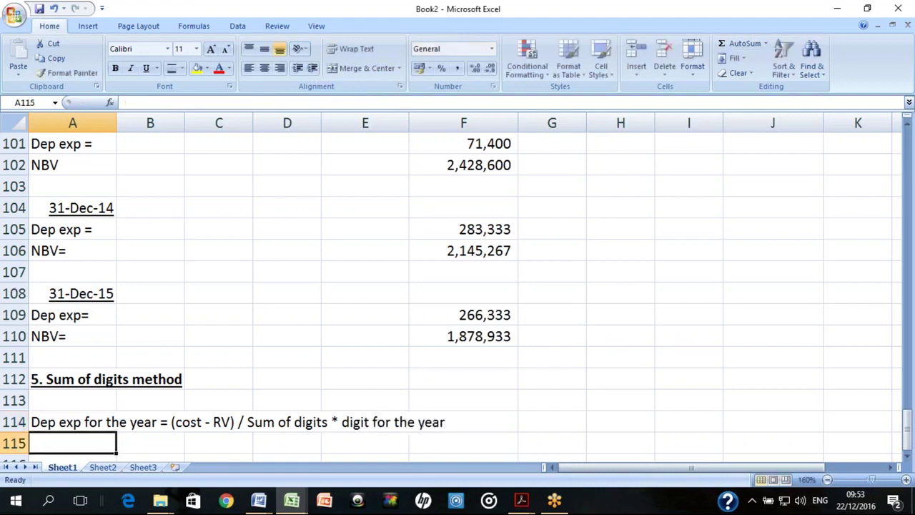
{"action": "left_click", "coordinate": [111, 422]}
{"action": "key", "text": "ctrl+b"}
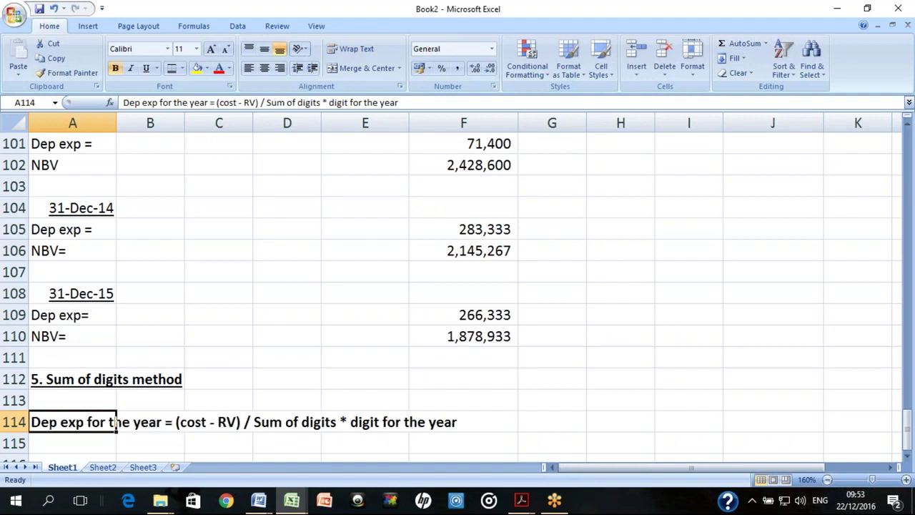
{"action": "key", "text": "Return"}
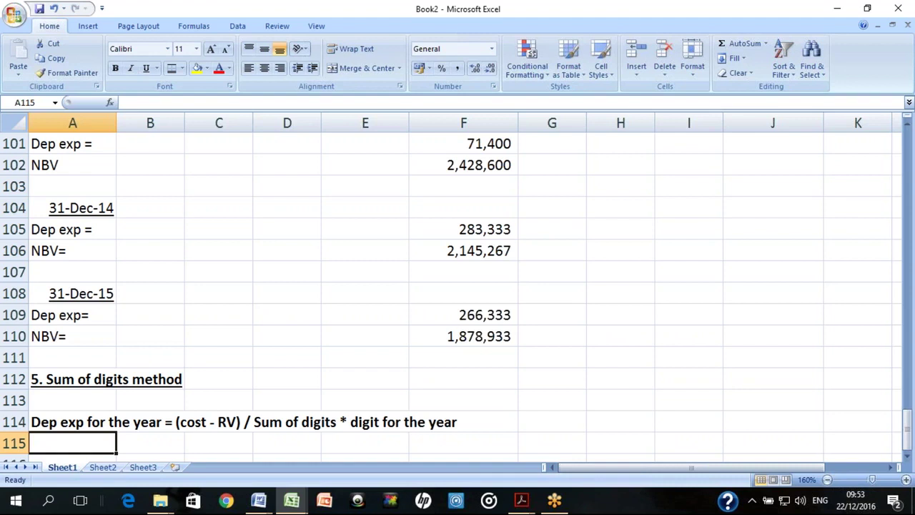
Enter the text "Sum of digits = (n(n+1))/2" in A115 below the depreciation formula
{"action": "left_click", "coordinate": [72, 421]}
{"action": "left_click", "coordinate": [107, 443]}
{"action": "type", "text": "Sum of "}
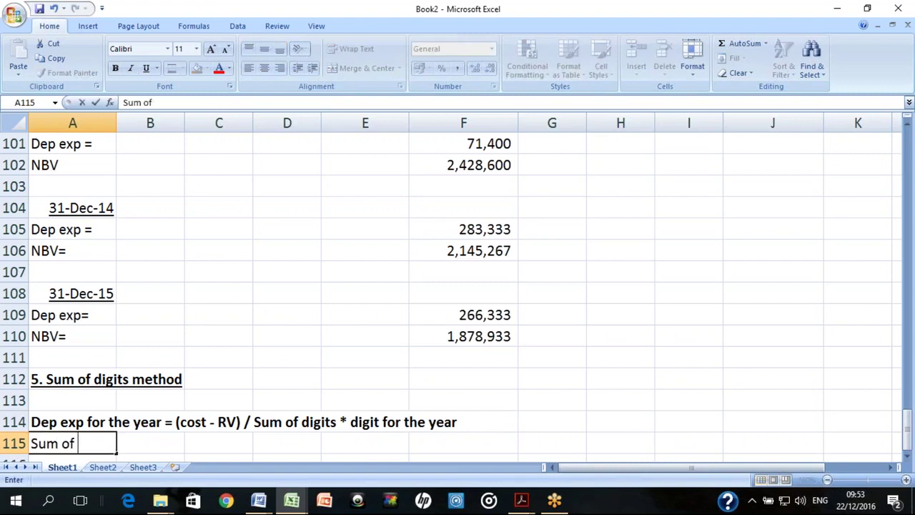
{"action": "type", "text": "digits = "}
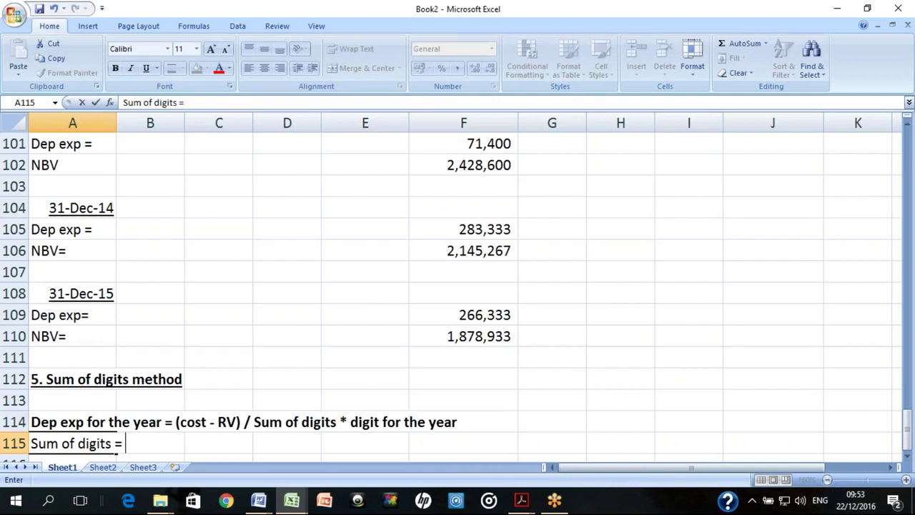
{"action": "type", "text": "(n(n+1"}
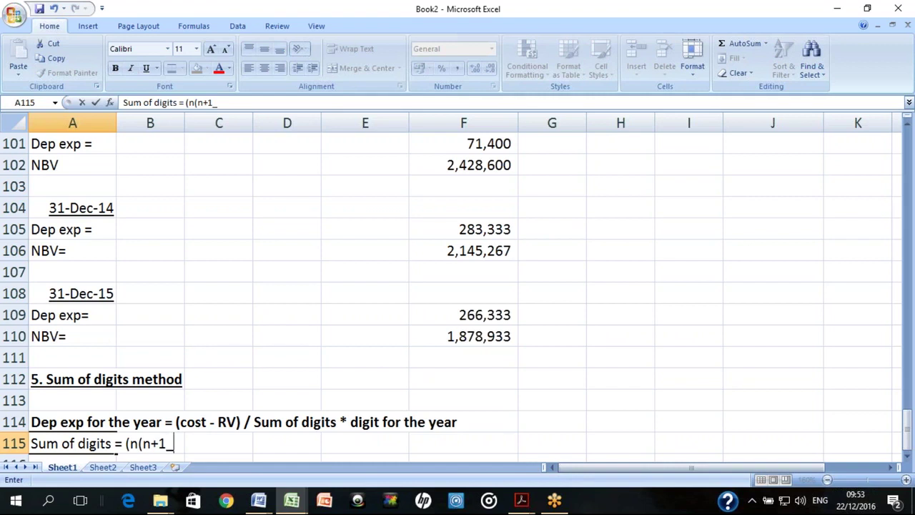
{"action": "type", "text": "))/2"}
{"action": "key", "text": "Return"}
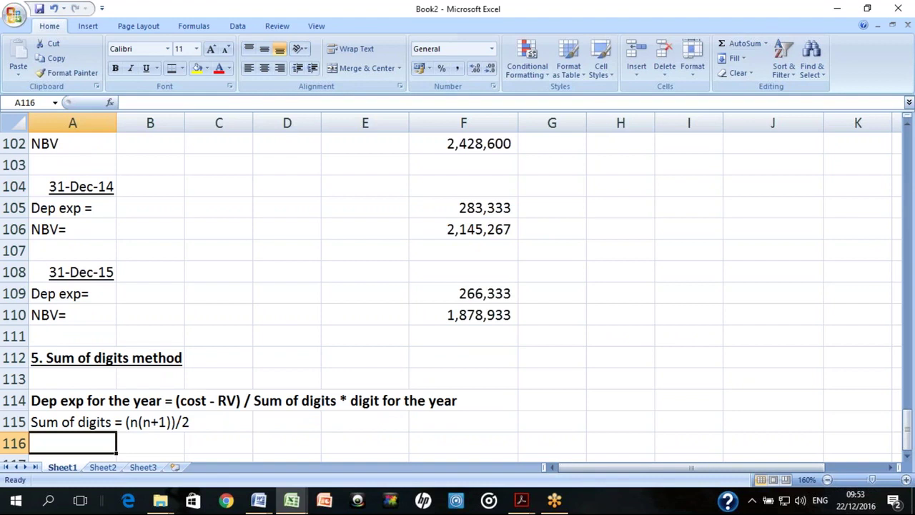
Enter the definition "n=total useful life (years)" in A116
{"action": "left_click", "coordinate": [71, 421]}
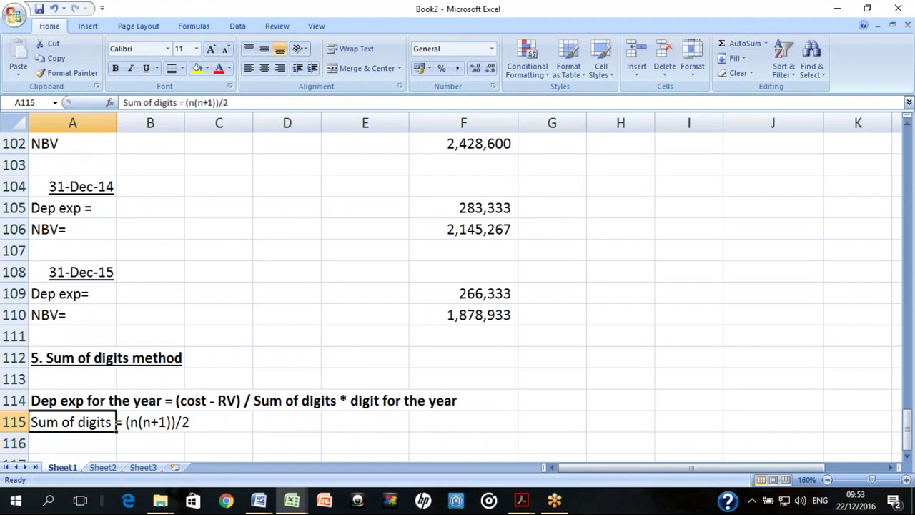
{"action": "left_click", "coordinate": [72, 443]}
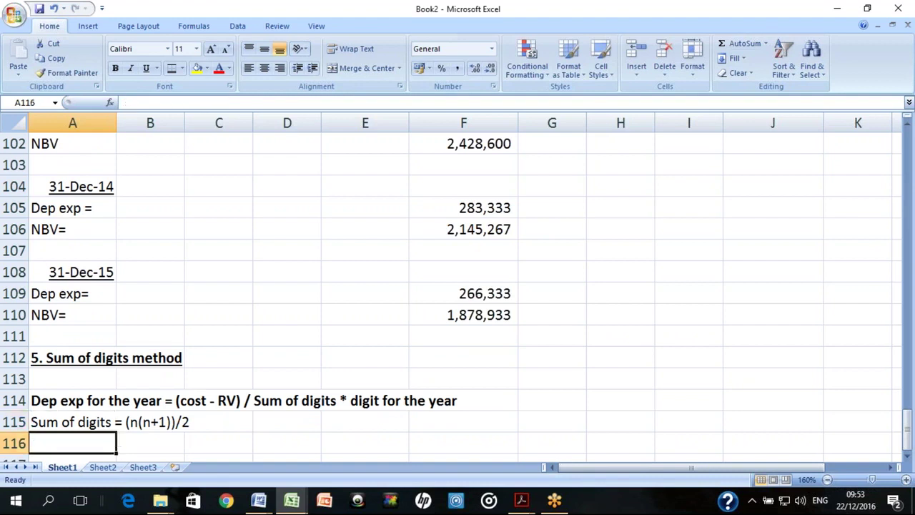
{"action": "type", "text": "n=total use"}
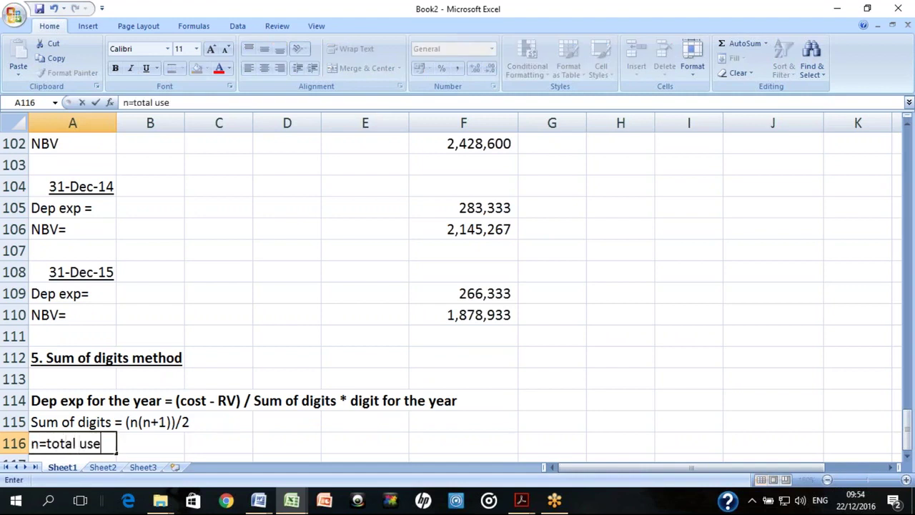
{"action": "type", "text": "ful life ("}
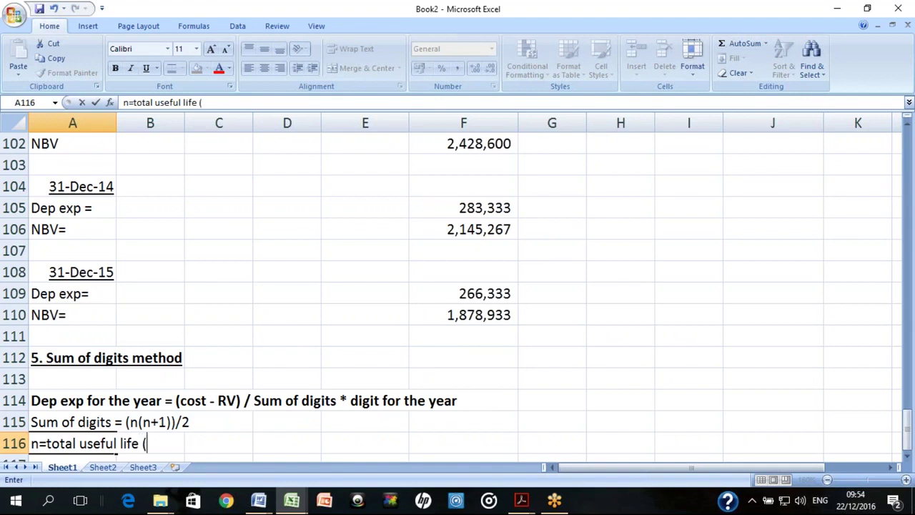
{"action": "type", "text": "years)"}
{"action": "key", "text": "Return"}
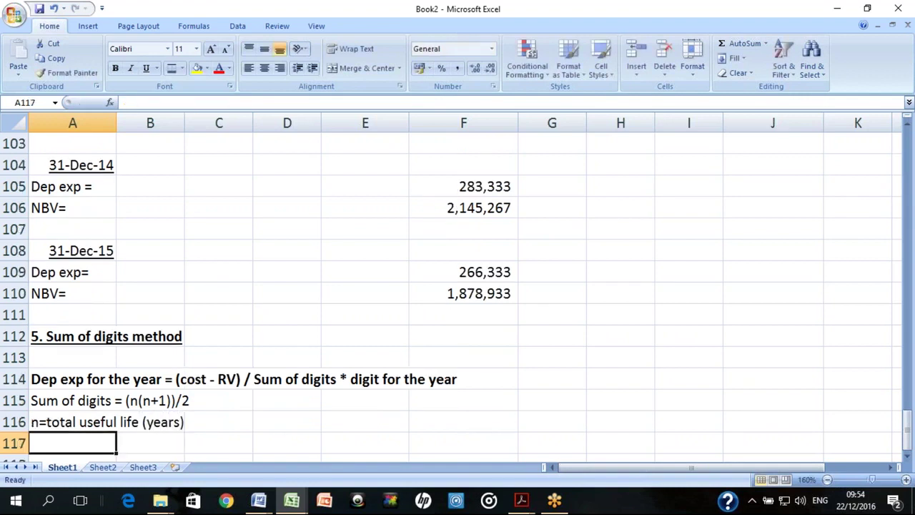
Make the sum of digits formula and the definition of n in A115:A116 bold
{"action": "left_click", "coordinate": [71, 422]}
{"action": "left_click_drag", "start_coordinate": [71, 400], "coordinate": [115, 422]}
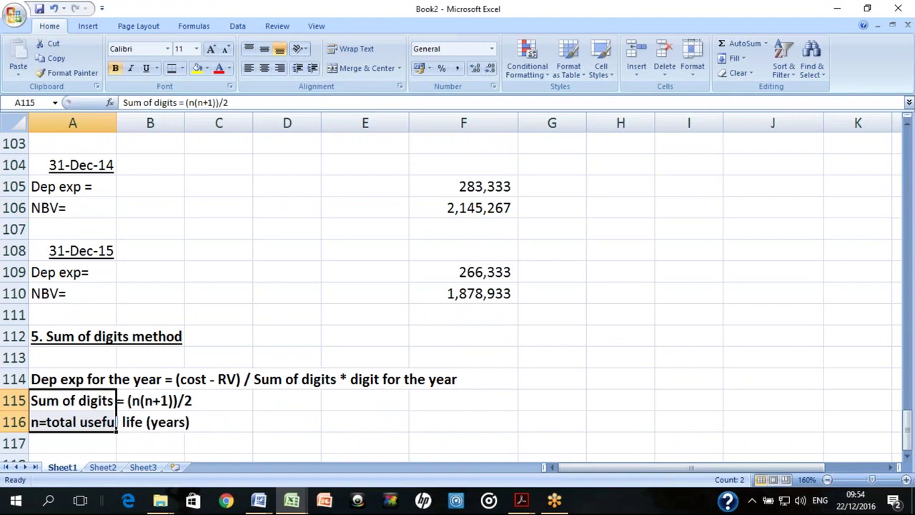
{"action": "key", "text": "Down"}
{"action": "key", "text": "Down"}
{"action": "key", "text": "Up"}
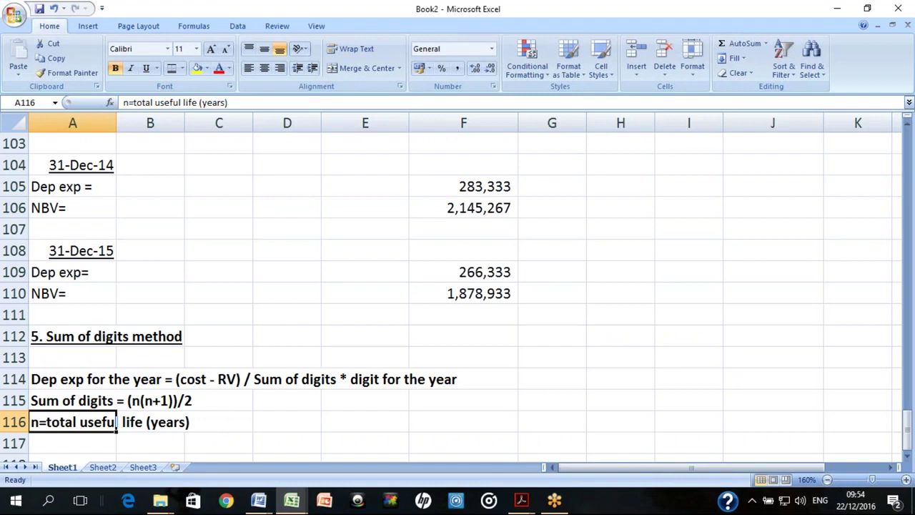
Enter the heading "b. Full year policy" in A118 and make it bold and underlined
{"action": "key", "text": "Down"}
{"action": "key", "text": "Down"}
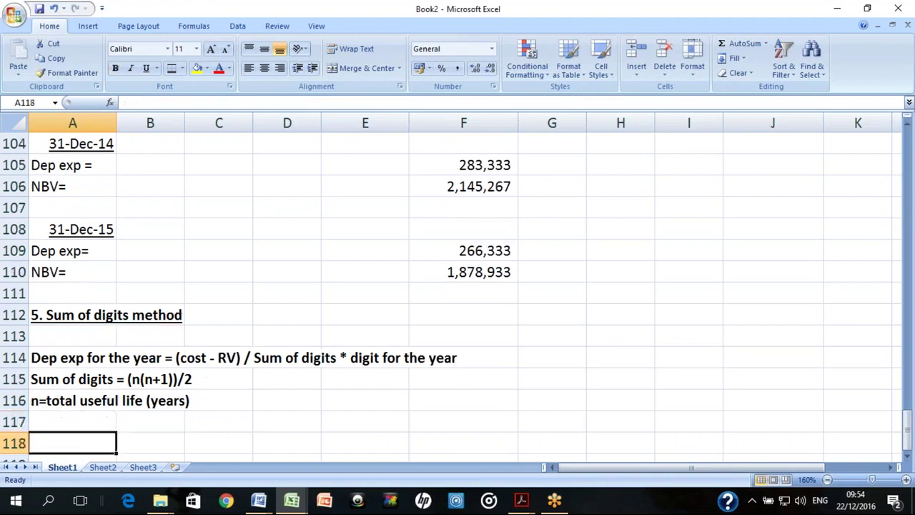
{"action": "type", "text": "b"}
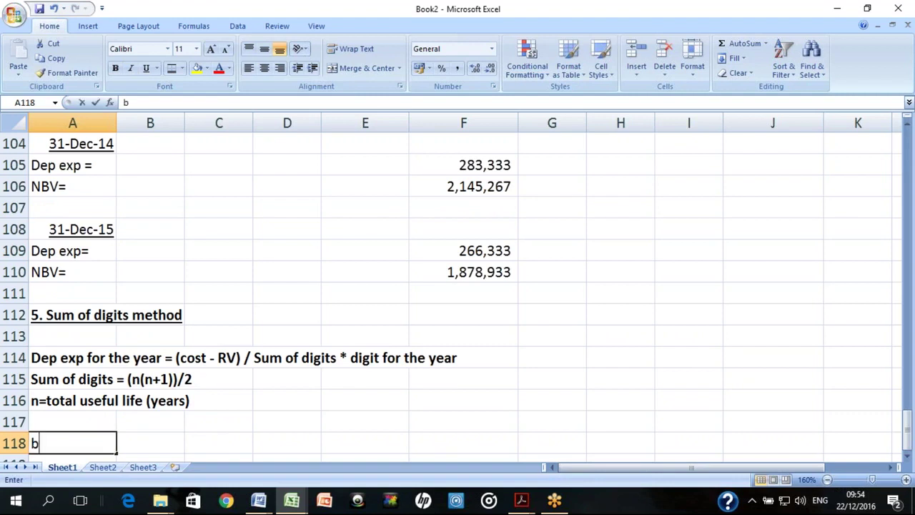
{"action": "type", "text": ". Full"}
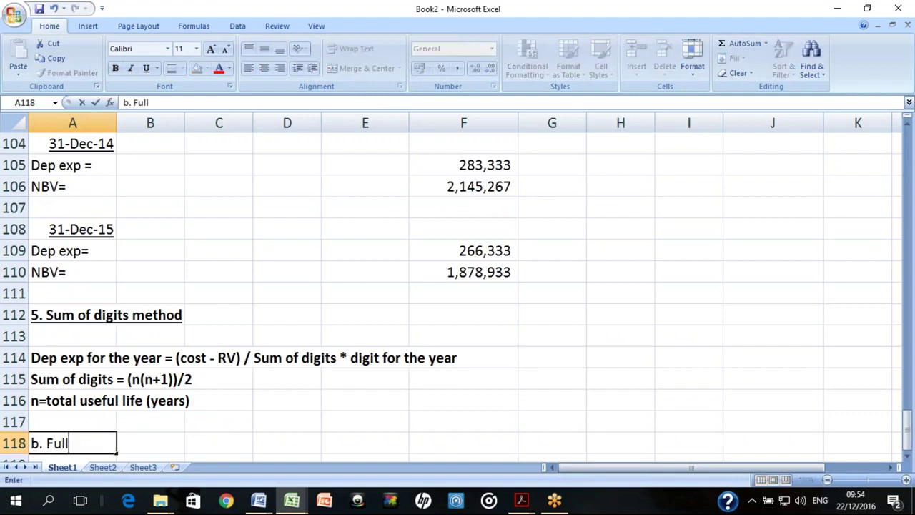
{"action": "type", "text": " year policy"}
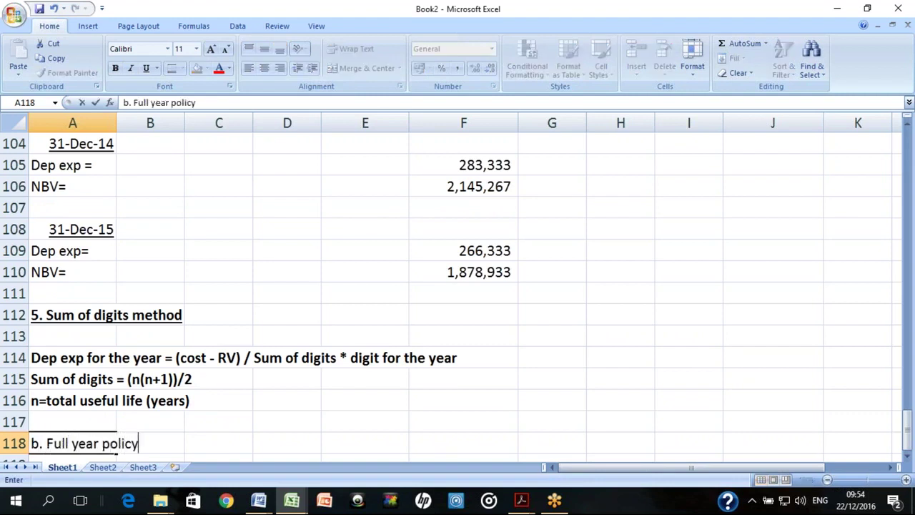
{"action": "key", "text": "Return"}
{"action": "key", "text": "Up"}
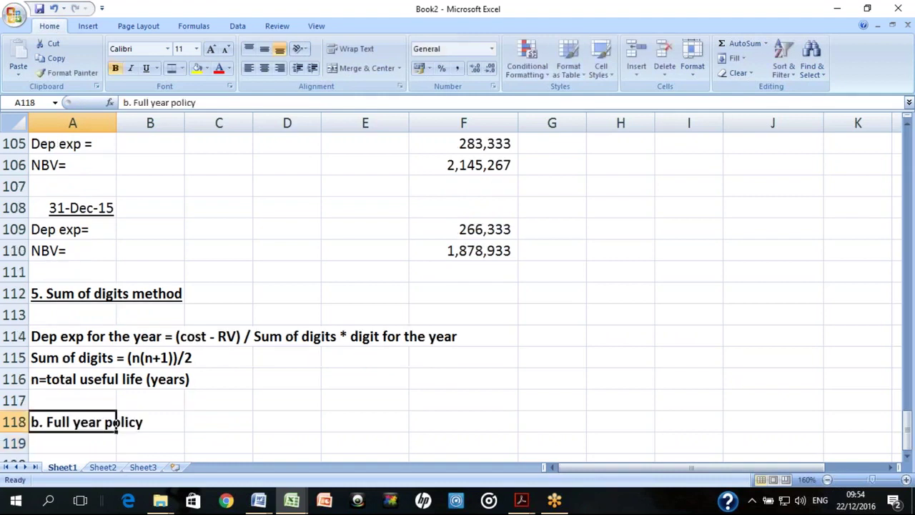
Review the depreciation formula in A114, and look up the machinery's useful life in Question 1 of Handout 1.pdf in Adobe Acrobat Reader
{"action": "key", "text": "Up"}
{"action": "key", "text": "Up"}
{"action": "key", "text": "Up"}
{"action": "key", "text": "Up"}
{"action": "key", "text": "Right"}
{"action": "key", "text": "Right"}
{"action": "key", "text": "Right"}
{"action": "key", "text": "Left"}
{"action": "key", "text": "Left"}
{"action": "key", "text": "Left"}
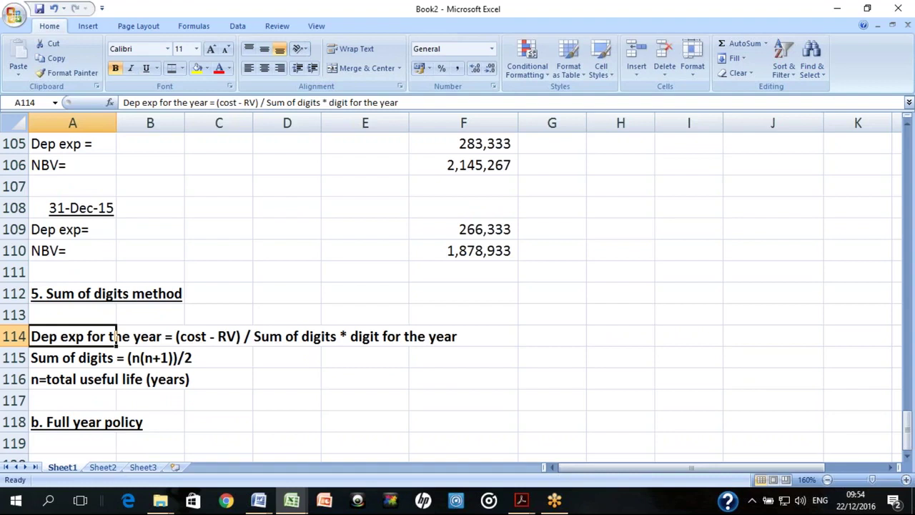
{"action": "key", "text": "alt+Tab"}
{"action": "left_click_drag", "start_coordinate": [673, 135], "coordinate": [720, 135]}
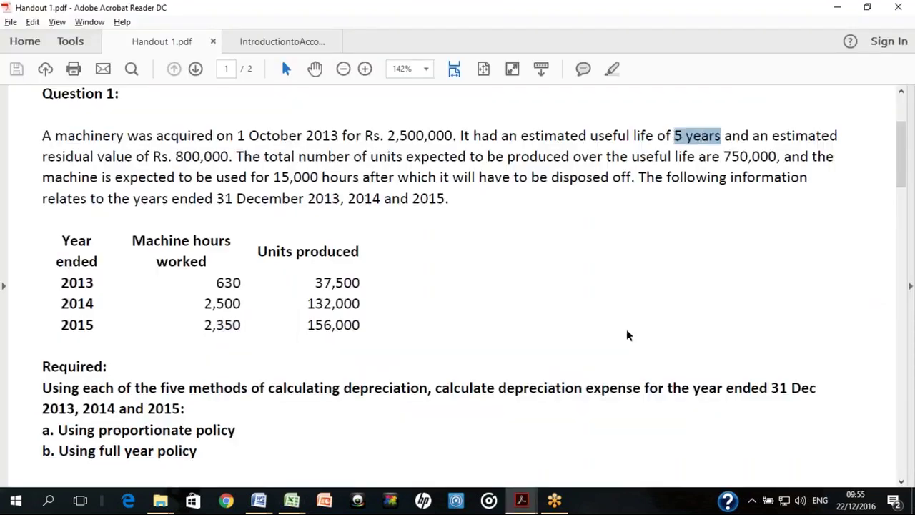
Switch back to the Excel workbook and enter the underlined heading "Useful life" in A120, below the full year policy heading
{"action": "key", "text": "alt+Tab"}
{"action": "key", "text": "Down"}
{"action": "key", "text": "Down"}
{"action": "key", "text": "Down"}
{"action": "key", "text": "Down"}
{"action": "key", "text": "Down"}
{"action": "key", "text": "Down"}
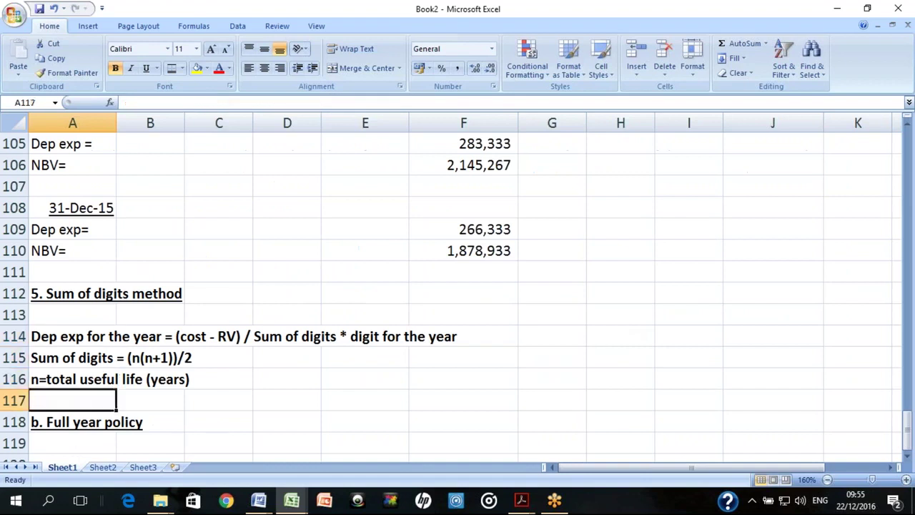
{"action": "key", "text": "Down"}
{"action": "key", "text": "Up"}
{"action": "type", "text": "U"}
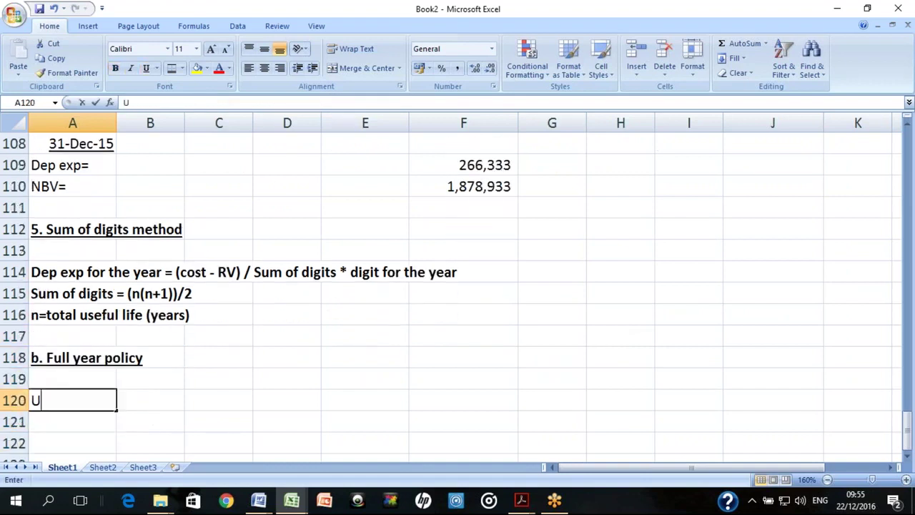
{"action": "type", "text": "seful l"}
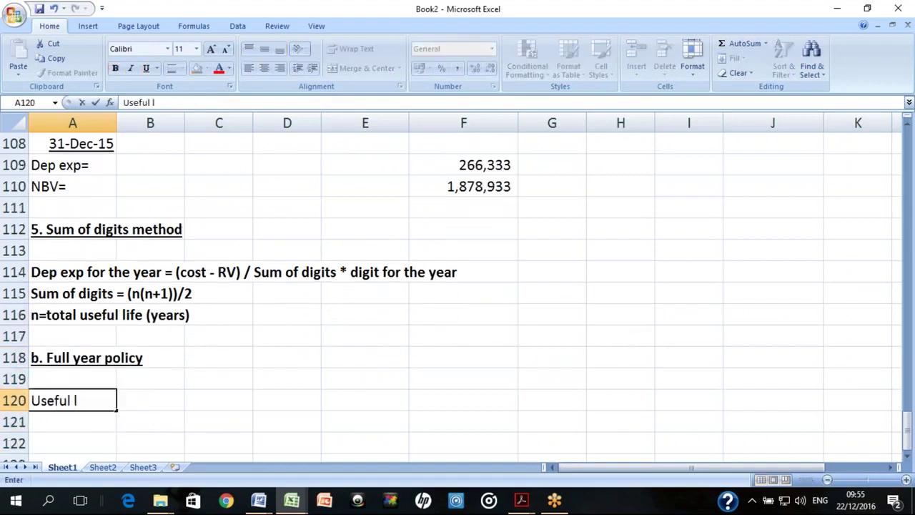
{"action": "type", "text": "ife"}
{"action": "key", "text": "Return"}
{"action": "key", "text": "Up"}
{"action": "key", "text": "ctrl+u"}
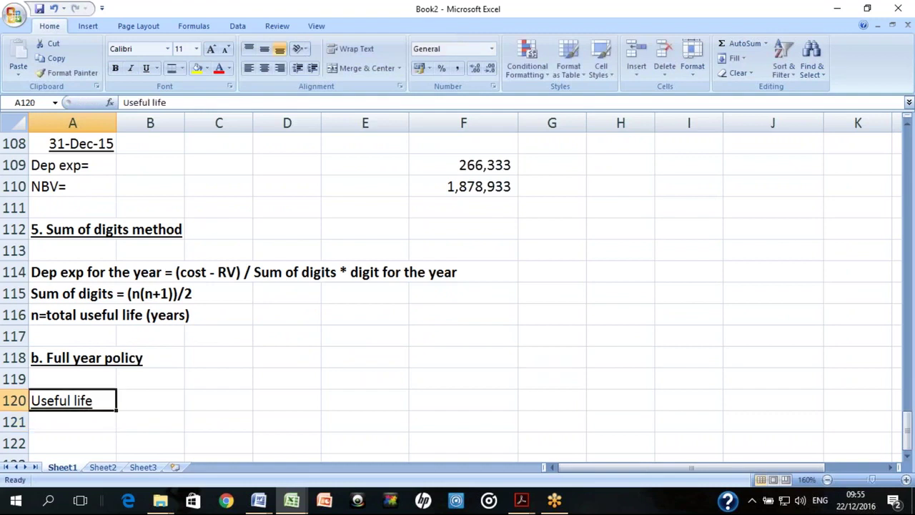
Enter the years 1 to 5 in A121:A125 under the "Useful life" heading
{"action": "left_click", "coordinate": [72, 422]}
{"action": "type", "text": "1"}
{"action": "key", "text": "Return"}
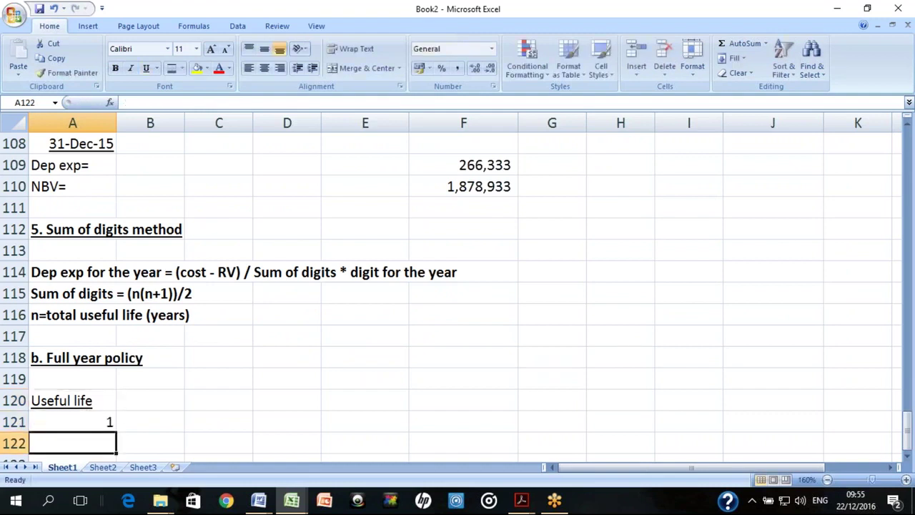
{"action": "type", "text": "2"}
{"action": "key", "text": "Return"}
{"action": "type", "text": "3"}
{"action": "key", "text": "Return"}
{"action": "type", "text": "4"}
{"action": "key", "text": "Return"}
{"action": "type", "text": "5"}
{"action": "key", "text": "Return"}
Review the useful life years in A121:A125 from first to last
{"action": "key", "text": "Up"}
{"action": "key", "text": "Right"}
{"action": "key", "text": "Left"}
{"action": "key", "text": "shift+Up"}
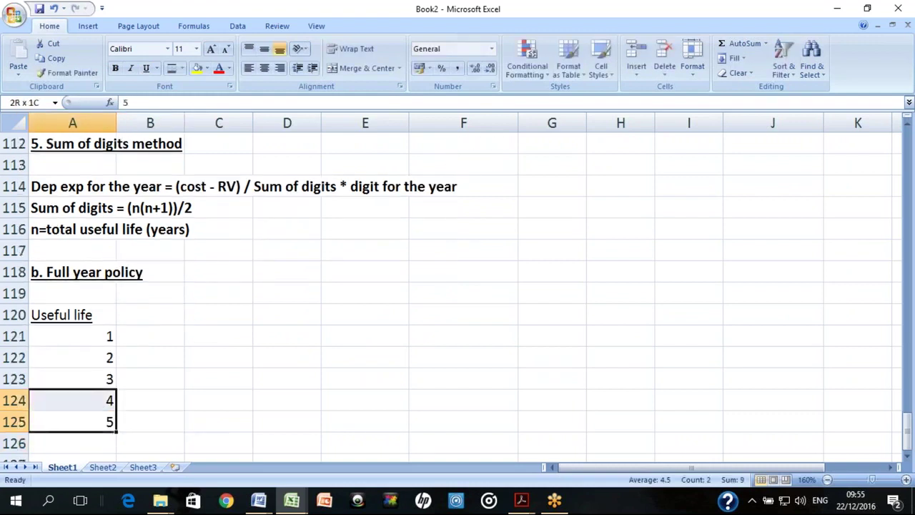
{"action": "key", "text": "shift+Up"}
{"action": "key", "text": "shift+Up"}
{"action": "key", "text": "shift+Up"}
{"action": "key", "text": "Down"}
{"action": "key", "text": "Down"}
{"action": "key", "text": "Up"}
{"action": "key", "text": "Up"}
{"action": "key", "text": "Up"}
{"action": "key", "text": "Up"}
{"action": "key", "text": "Up"}
{"action": "key", "text": "Up"}
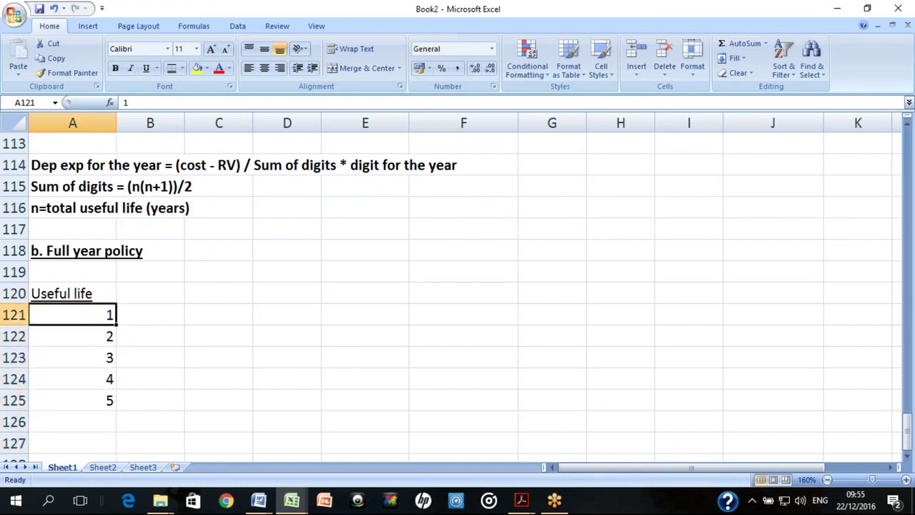
{"action": "key", "text": "Down"}
{"action": "key", "text": "Down"}
{"action": "key", "text": "Down"}
{"action": "key", "text": "Down"}
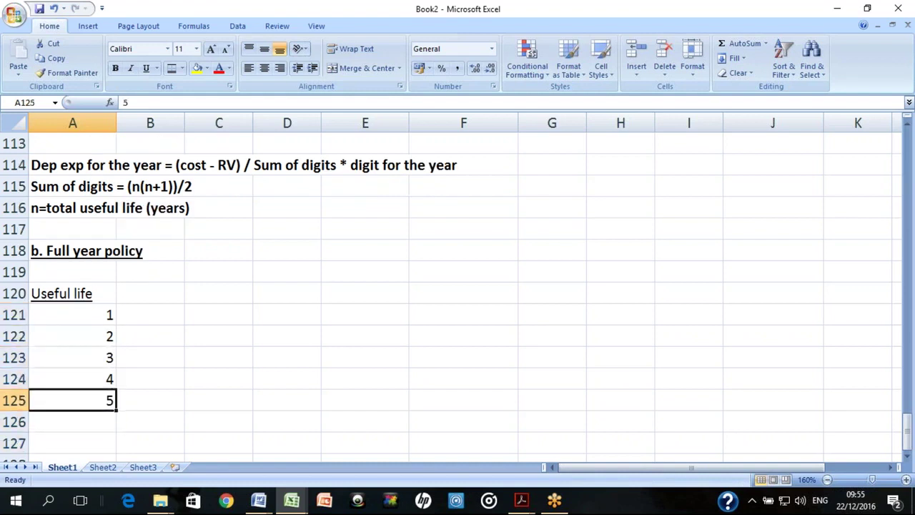
Enter the heading "Digit" in B120 beside "Useful life" and underline it
{"action": "key", "text": "Right"}
{"action": "key", "text": "Up"}
{"action": "key", "text": "Up"}
{"action": "key", "text": "Up"}
{"action": "key", "text": "Up"}
{"action": "key", "text": "Up"}
{"action": "type", "text": "Digit"}
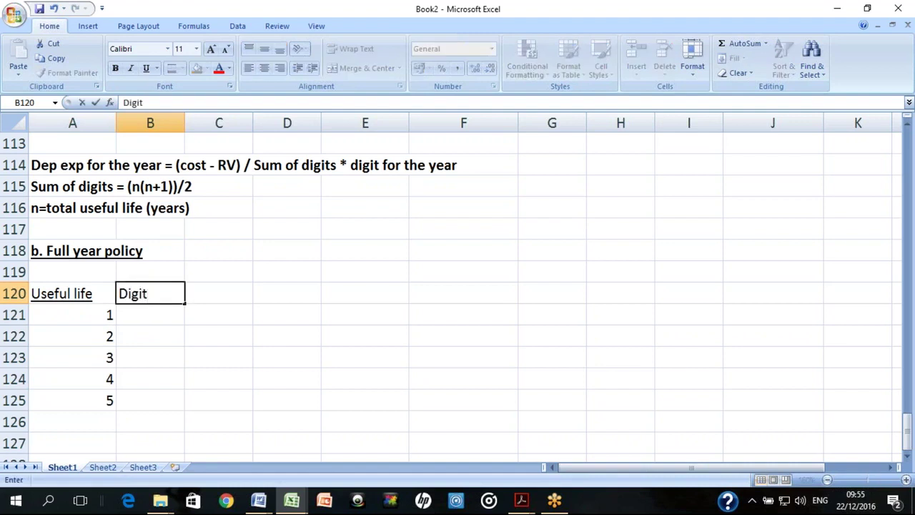
{"action": "key", "text": "Return"}
{"action": "key", "text": "Up"}
{"action": "key", "text": "ctrl+u"}
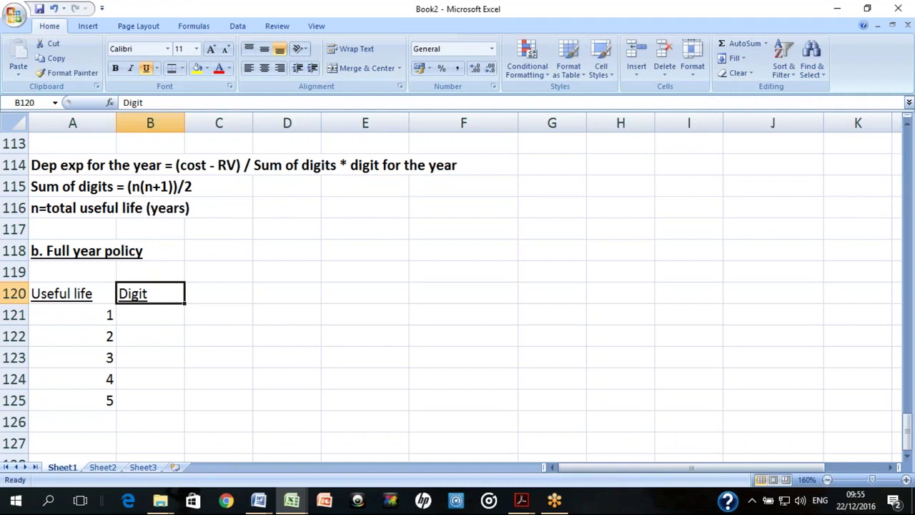
Enter the digits 5, 4, 3, 2 and 1 in B121:B125 against useful life years 1 to 5
{"action": "key", "text": "Return"}
{"action": "key", "text": "Left"}
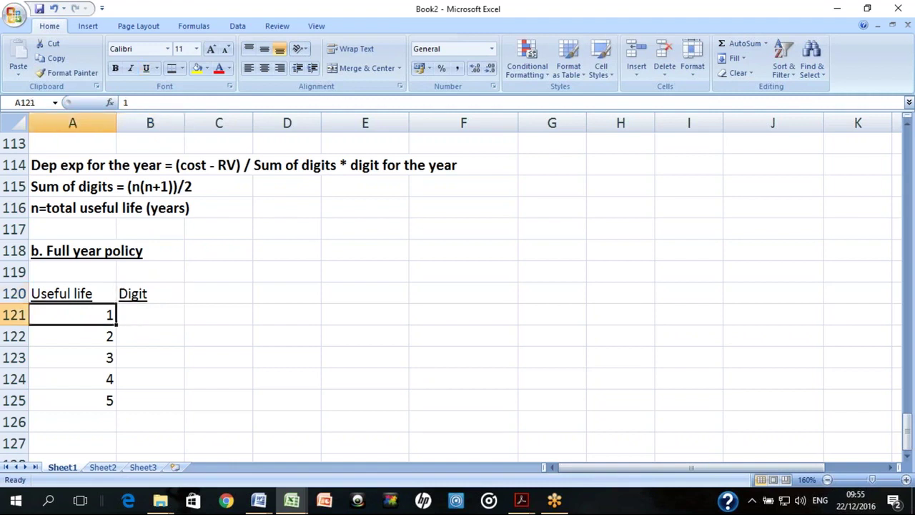
{"action": "left_click", "coordinate": [150, 315]}
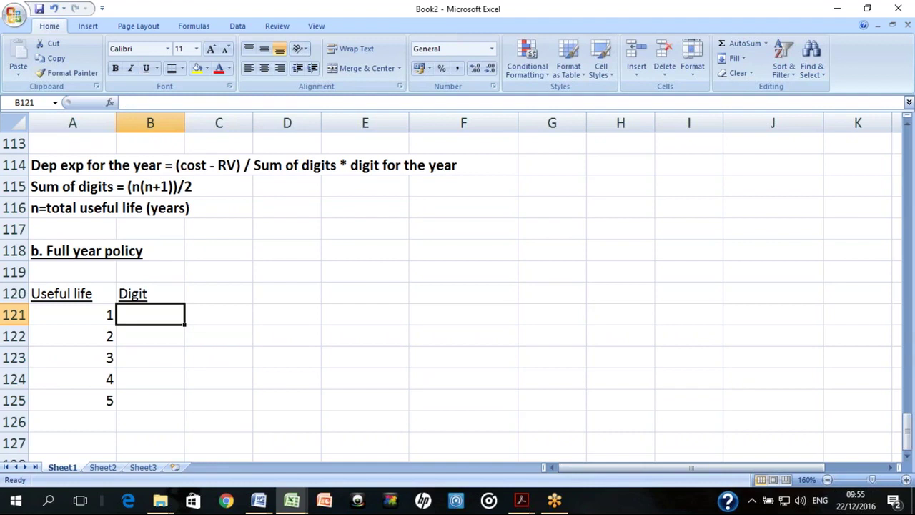
{"action": "type", "text": "5"}
{"action": "key", "text": "Return"}
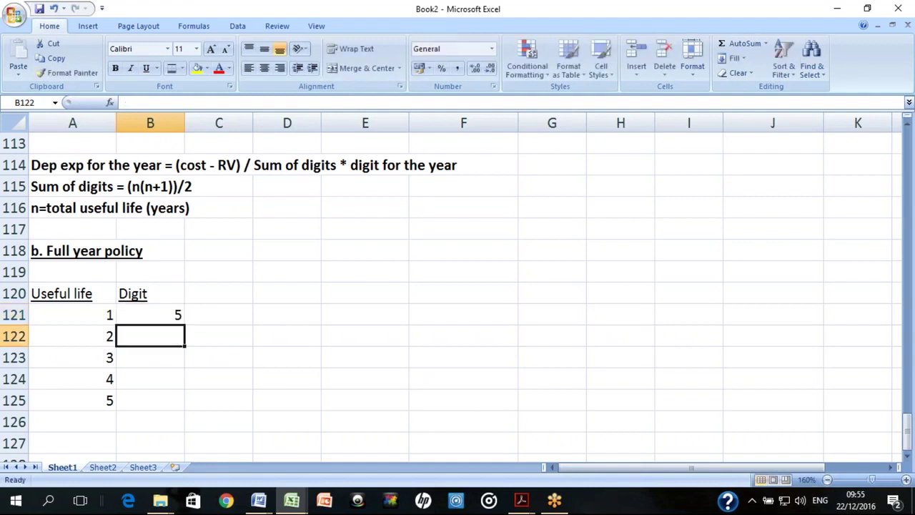
{"action": "key", "text": "Left"}
{"action": "key", "text": "Right"}
{"action": "type", "text": "4"}
{"action": "key", "text": "Return"}
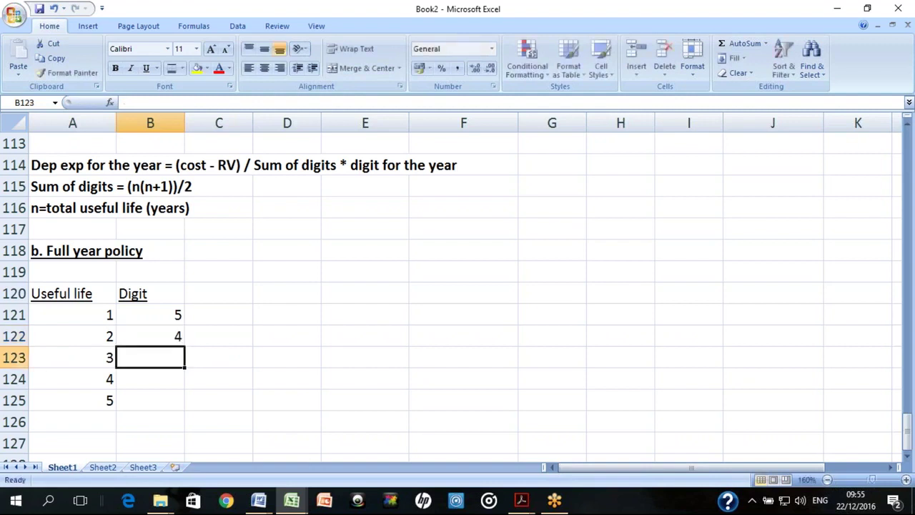
{"action": "type", "text": "3"}
{"action": "key", "text": "Return"}
{"action": "type", "text": "2"}
{"action": "key", "text": "Return"}
{"action": "type", "text": "1"}
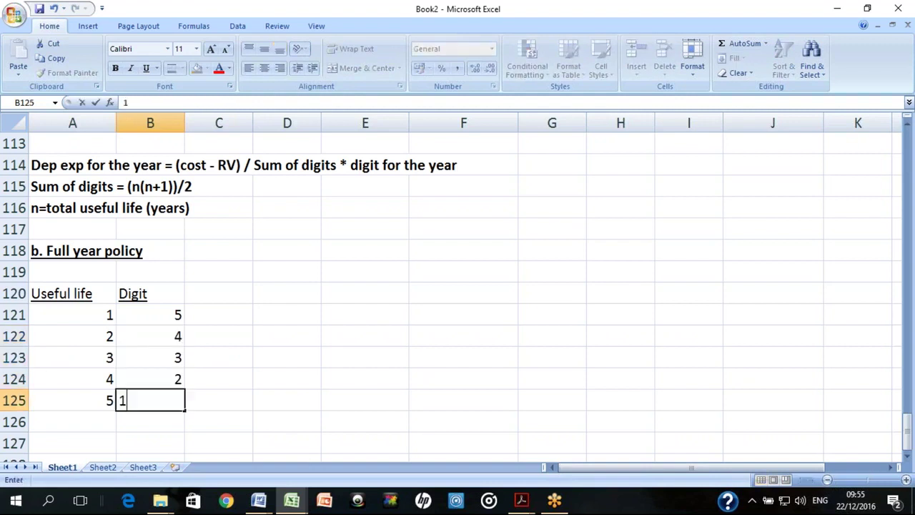
{"action": "key", "text": "Return"}
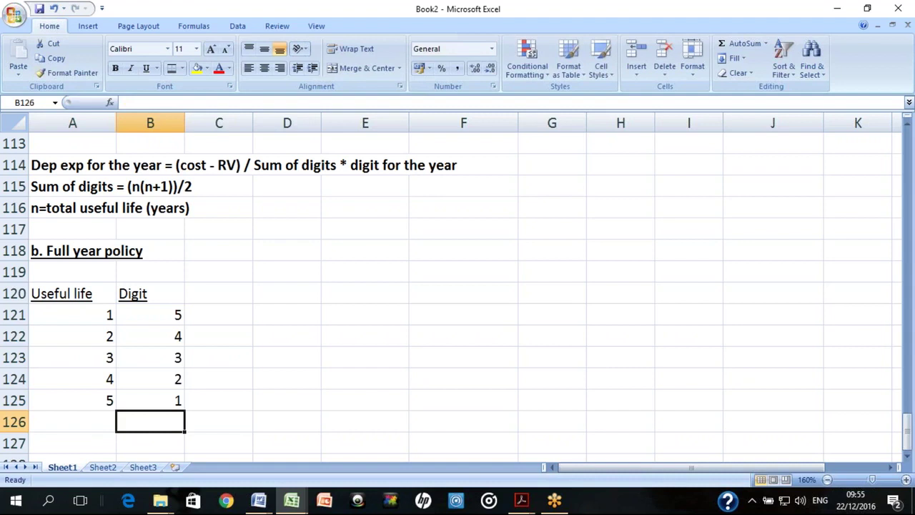
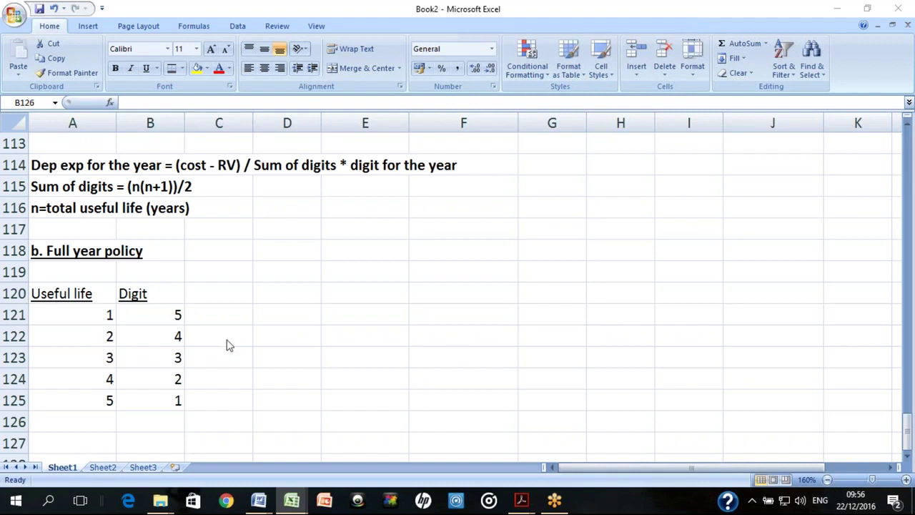
Total the digits in B126 with =SUM(B121:B125), and format the total bold with a top and double bottom border
{"action": "left_click", "coordinate": [178, 426]}
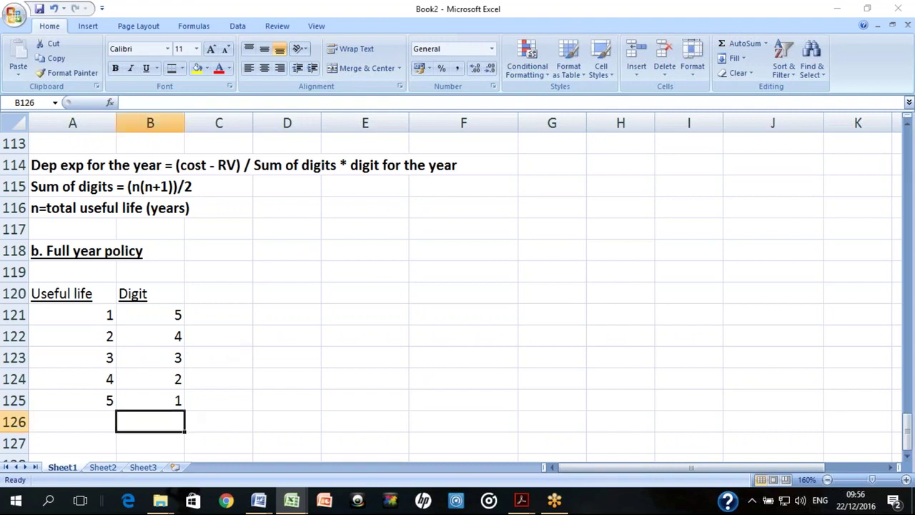
{"action": "left_click", "coordinate": [42, 246]}
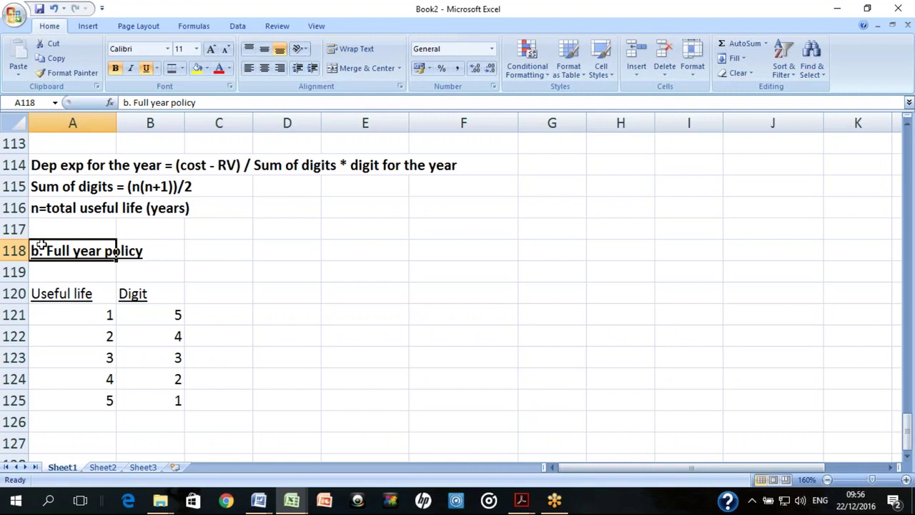
{"action": "key", "text": "Down"}
{"action": "key", "text": "Down"}
{"action": "key", "text": "Down"}
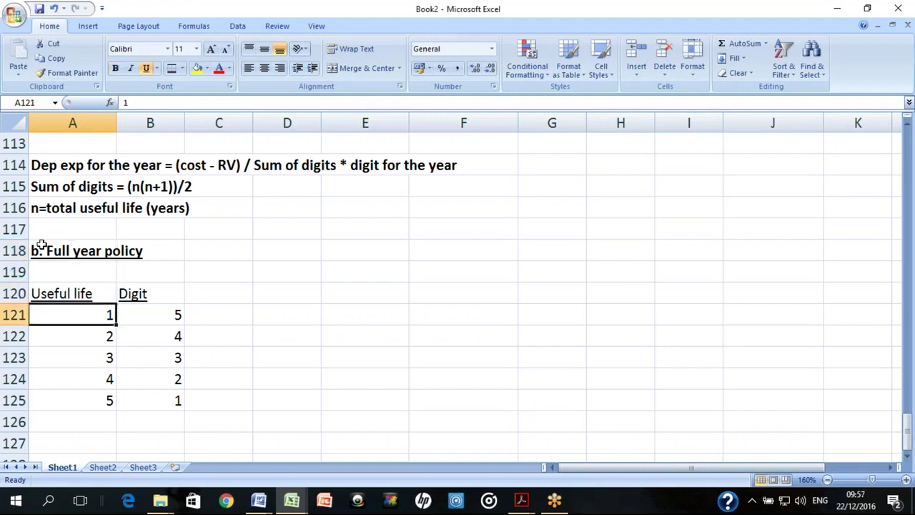
{"action": "key", "text": "Right"}
{"action": "key", "text": "Up"}
{"action": "key", "text": "Down"}
{"action": "key", "text": "Down"}
{"action": "key", "text": "Down"}
{"action": "key", "text": "Down"}
{"action": "key", "text": "Down"}
{"action": "key", "text": "Down"}
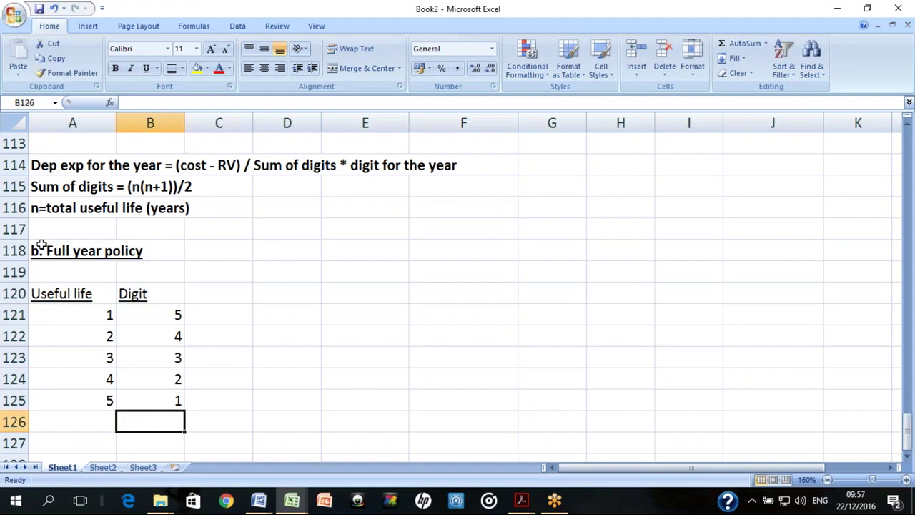
{"action": "key", "text": "alt+equal"}
{"action": "key", "text": "Return"}
{"action": "key", "text": "Up"}
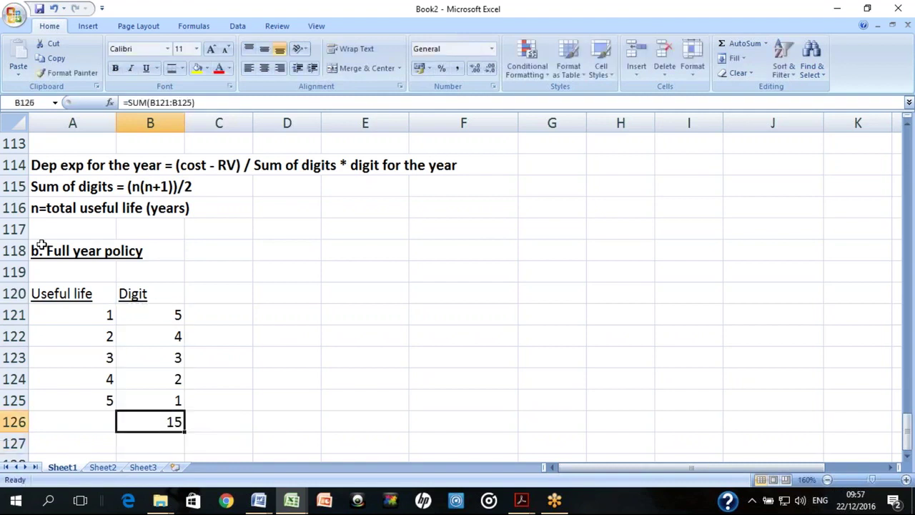
{"action": "key", "text": "ctrl+b"}
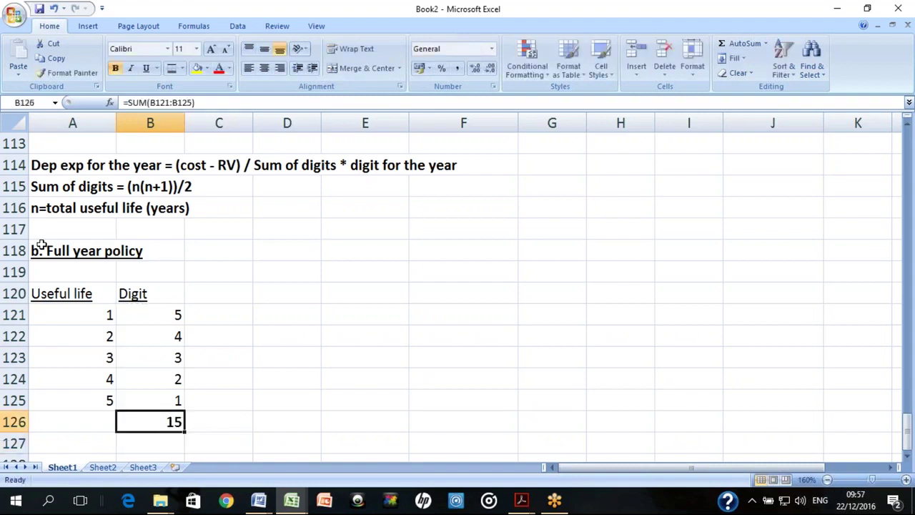
{"action": "left_click", "coordinate": [171, 68]}
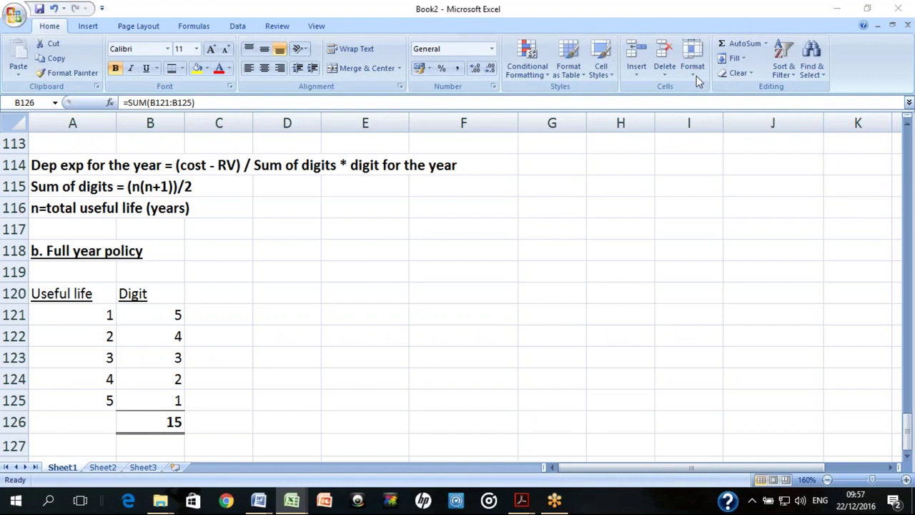
Review the digits in B121:B125 and their total in B126
{"action": "left_click", "coordinate": [180, 426]}
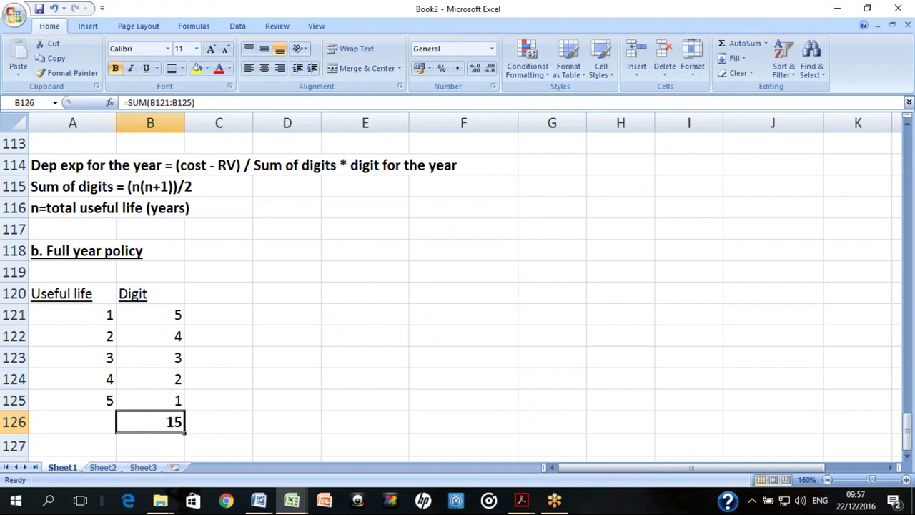
{"action": "key", "text": "Up"}
{"action": "key", "text": "Up"}
{"action": "key", "text": "Up"}
{"action": "key", "text": "Up"}
{"action": "key", "text": "Up"}
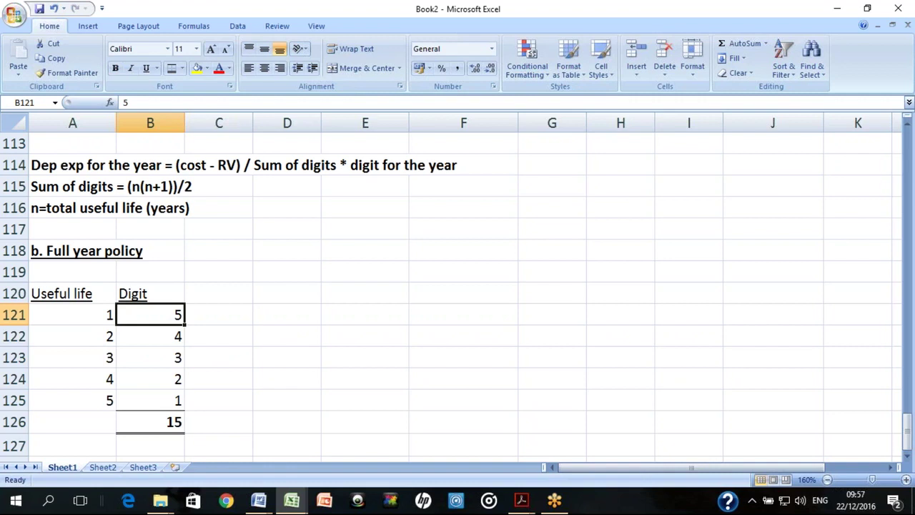
{"action": "key", "text": "Down"}
{"action": "key", "text": "Down"}
{"action": "key", "text": "Down"}
{"action": "key", "text": "Down"}
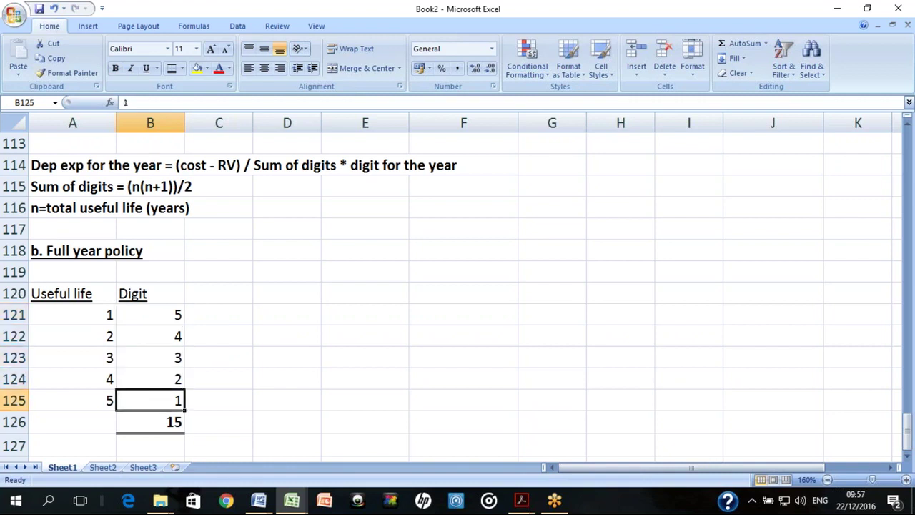
{"action": "key", "text": "Down"}
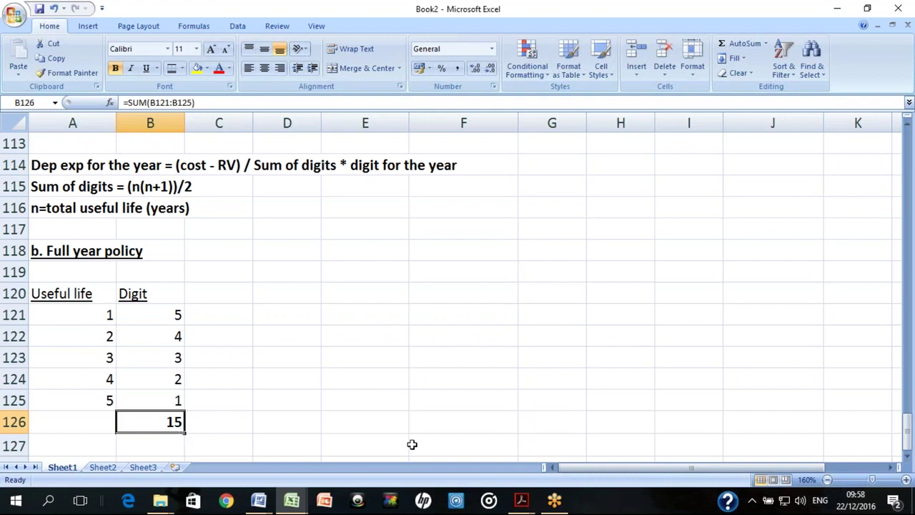
Enter the date 31 dec 2013 in C121 beside the digit for the first year
{"action": "key", "text": "Down"}
{"action": "key", "text": "Down"}
{"action": "key", "text": "Down"}
{"action": "key", "text": "Left"}
{"action": "key", "text": "Up"}
{"action": "key", "text": "Up"}
{"action": "key", "text": "Up"}
{"action": "key", "text": "Up"}
{"action": "key", "text": "Up"}
{"action": "key", "text": "Up"}
{"action": "key", "text": "Up"}
{"action": "key", "text": "Up"}
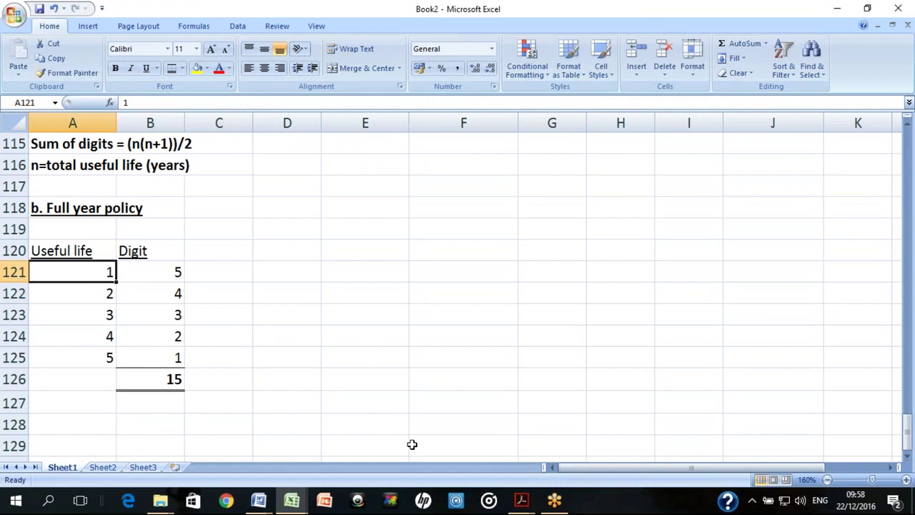
{"action": "key", "text": "Right"}
{"action": "key", "text": "Right"}
{"action": "type", "text": "31 dec 2013"}
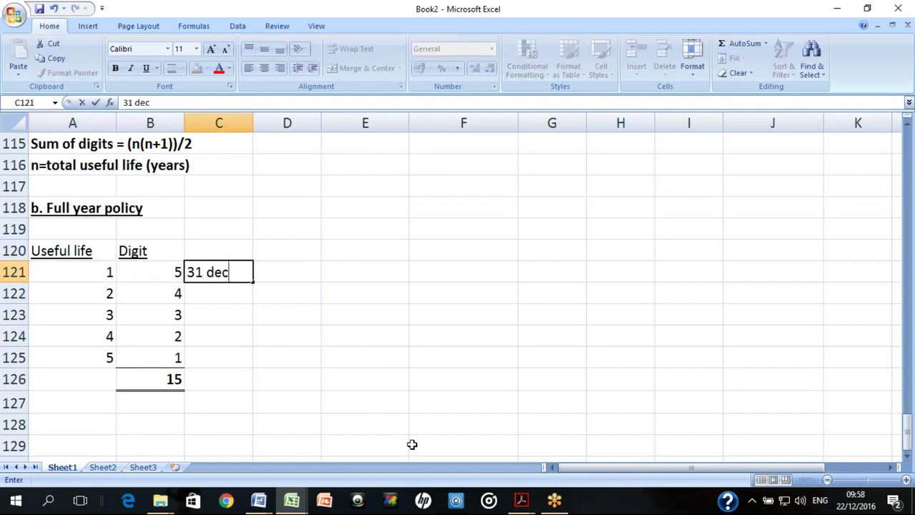
{"action": "key", "text": "Return"}
Examine the first-year row A121:C121, comparing the useful life year, its digit and the year-end date
{"action": "key", "text": "Up"}
{"action": "key", "text": "Left"}
{"action": "key", "text": "Left"}
{"action": "key", "text": "shift+Right"}
{"action": "key", "text": "shift+Right"}
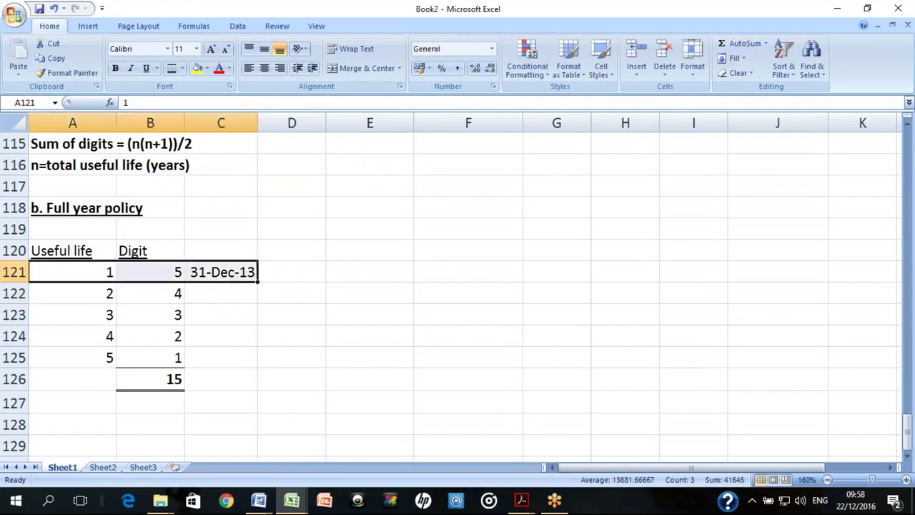
{"action": "key", "text": "Down"}
{"action": "key", "text": "Down"}
{"action": "key", "text": "Down"}
{"action": "key", "text": "Down"}
{"action": "key", "text": "Down"}
{"action": "key", "text": "Down"}
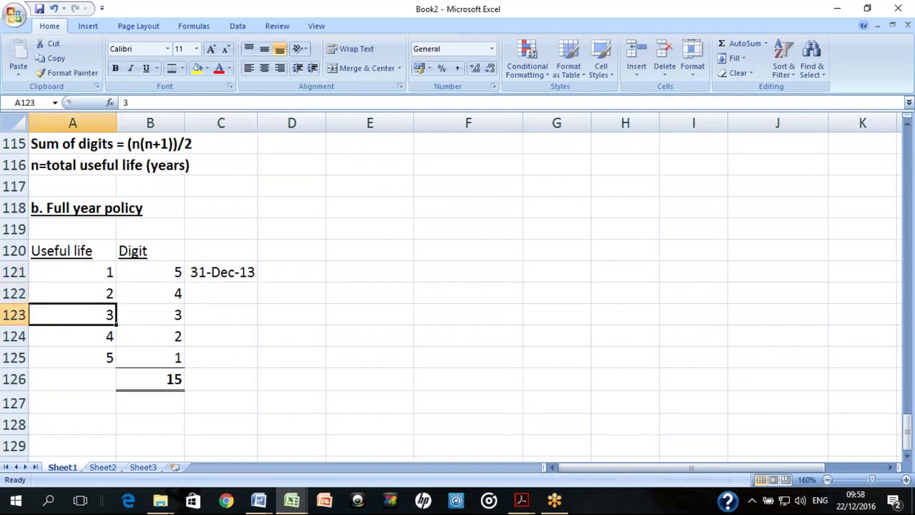
{"action": "key", "text": "Up"}
{"action": "key", "text": "Up"}
{"action": "key", "text": "Up"}
{"action": "key", "text": "Up"}
{"action": "key", "text": "Up"}
{"action": "key", "text": "Up"}
{"action": "key", "text": "Up"}
{"action": "key", "text": "Up"}
{"action": "key", "text": "Up"}
{"action": "key", "text": "Down"}
{"action": "key", "text": "Down"}
{"action": "key", "text": "Down"}
{"action": "key", "text": "shift+Right"}
{"action": "key", "text": "shift+Right"}
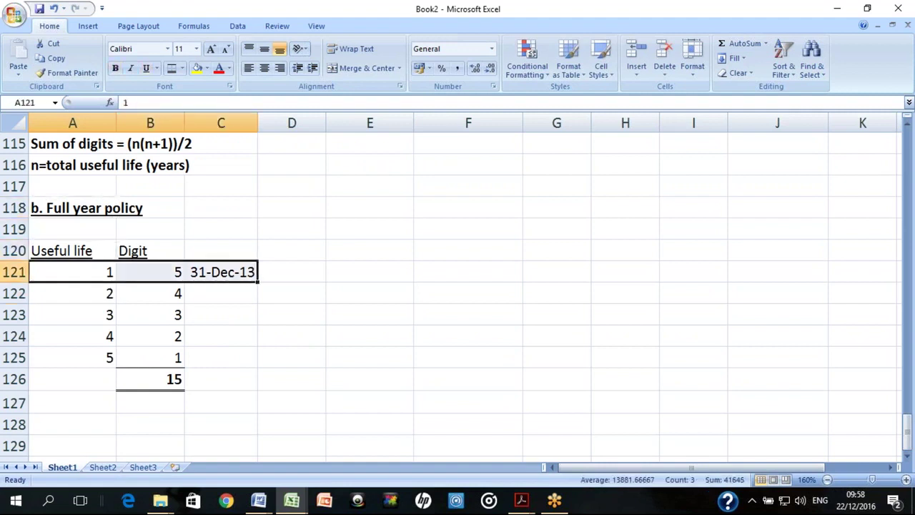
Enter the date 31 dec 2013 in A128 below the digits table and underline it
{"action": "key", "text": "Down"}
{"action": "key", "text": "Down"}
{"action": "key", "text": "Down"}
{"action": "key", "text": "Down"}
{"action": "key", "text": "Down"}
{"action": "key", "text": "Down"}
{"action": "key", "text": "Down"}
{"action": "key", "text": "Down"}
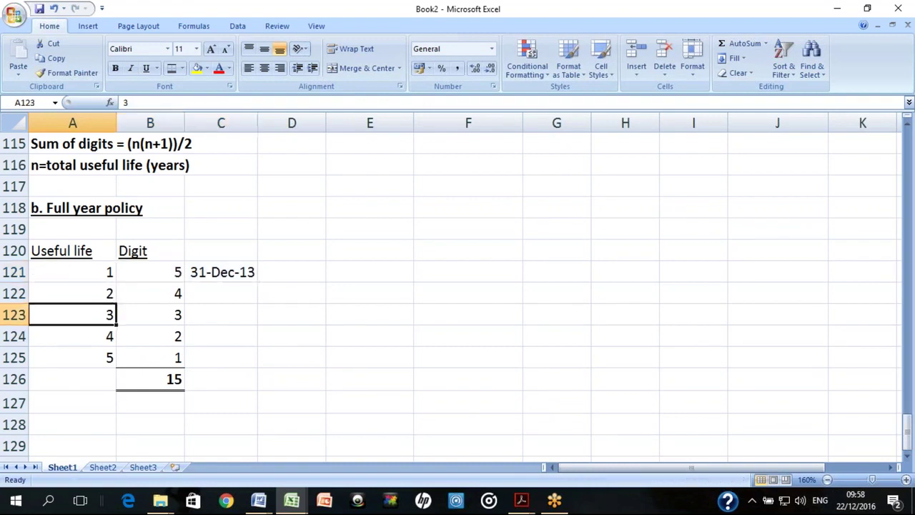
{"action": "key", "text": "Up"}
{"action": "type", "text": "3"}
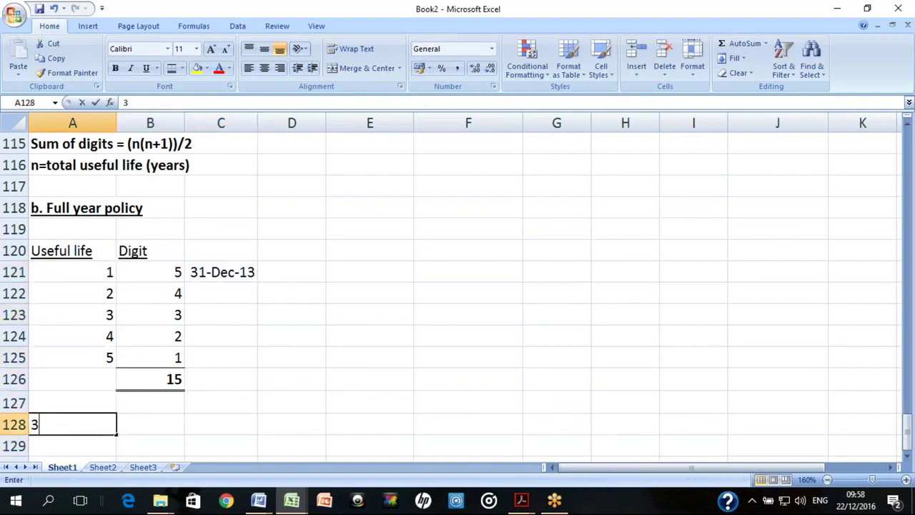
{"action": "type", "text": "1 dec 2015"}
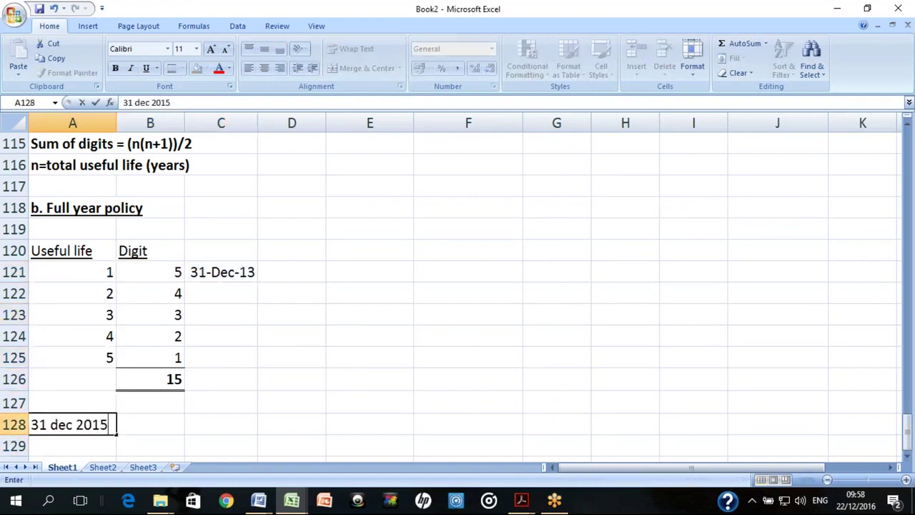
{"action": "key", "text": "BackSpace"}
{"action": "type", "text": "3"}
{"action": "key", "text": "Return"}
{"action": "key", "text": "Up"}
{"action": "key", "text": "Down"}
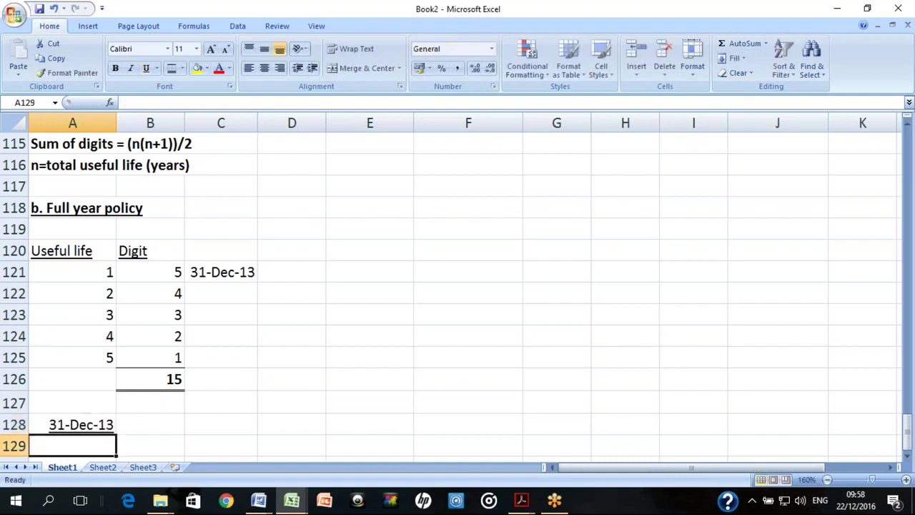
Enter the depreciation working "Dep exp ( 2,500,000 - 800,000) / 15 * 5 =" in A129
{"action": "type", "text": "Dep"}
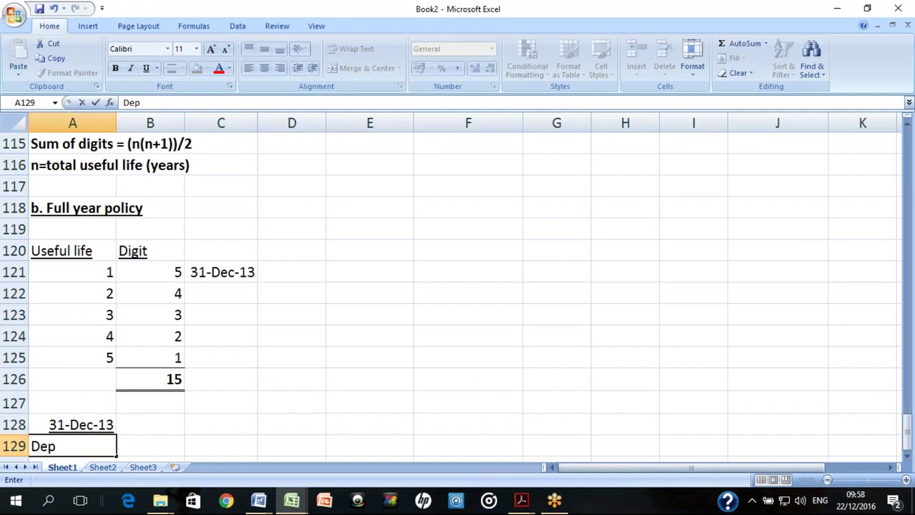
{"action": "type", "text": " exp ( 2,500,000 - "}
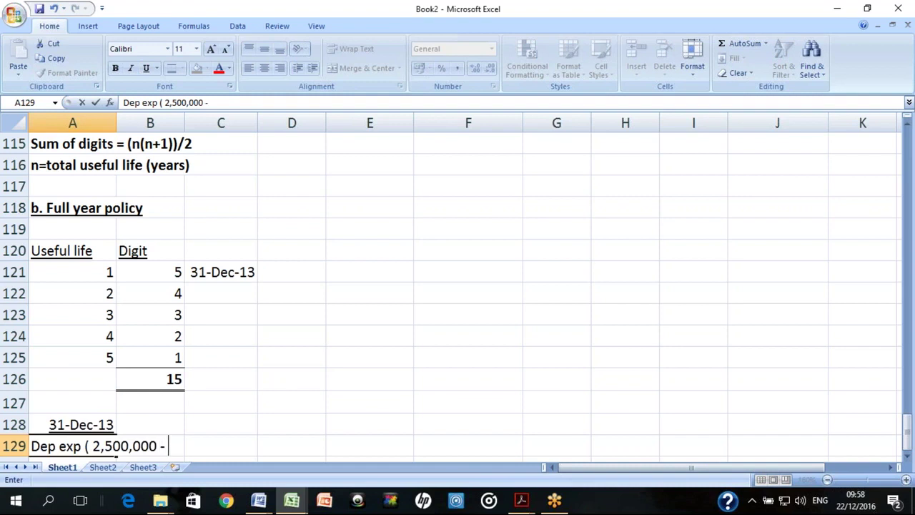
{"action": "type", "text": "800,000) / "}
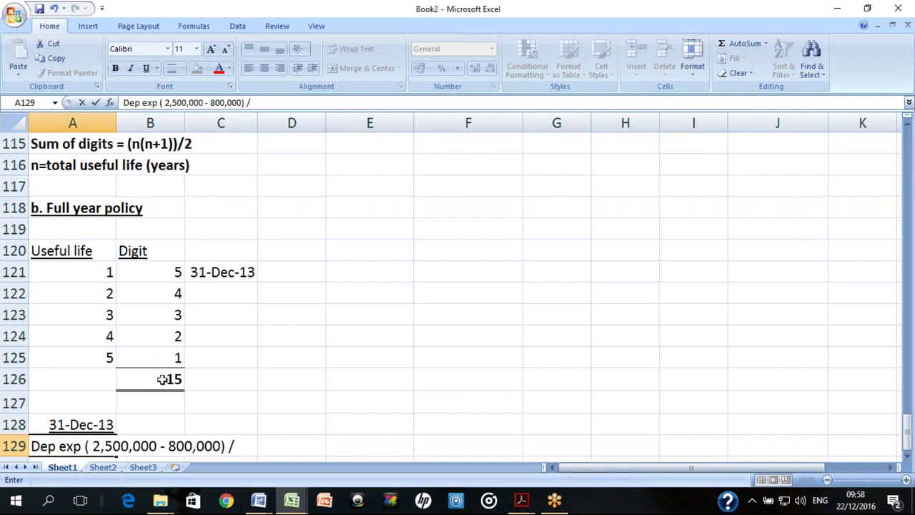
{"action": "type", "text": "15 "}
{"action": "type", "text": "*"}
{"action": "type", "text": "5]"}
{"action": "key", "text": "BackSpace"}
{"action": "key", "text": "BackSpace"}
{"action": "type", "text": "5 ="}
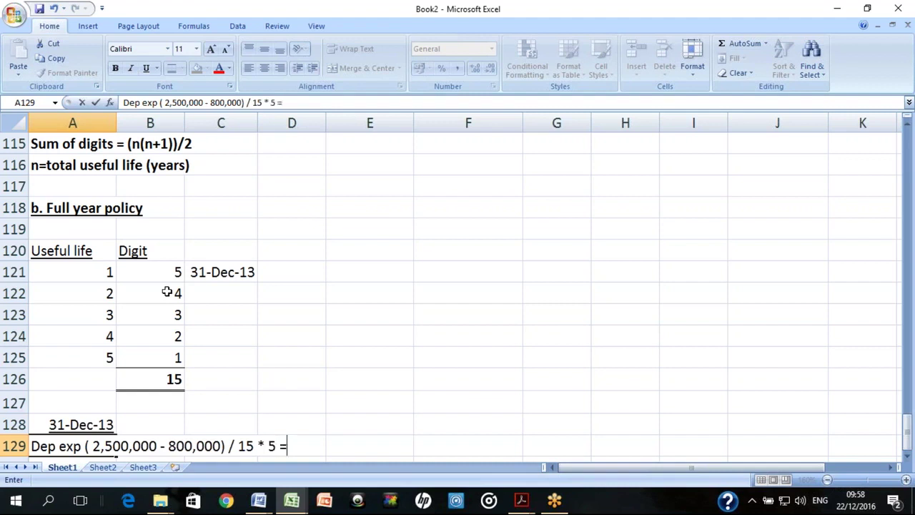
{"action": "key", "text": "Return"}
{"action": "key", "text": "Right"}
{"action": "key", "text": "Right"}
{"action": "key", "text": "Right"}
{"action": "key", "text": "Right"}
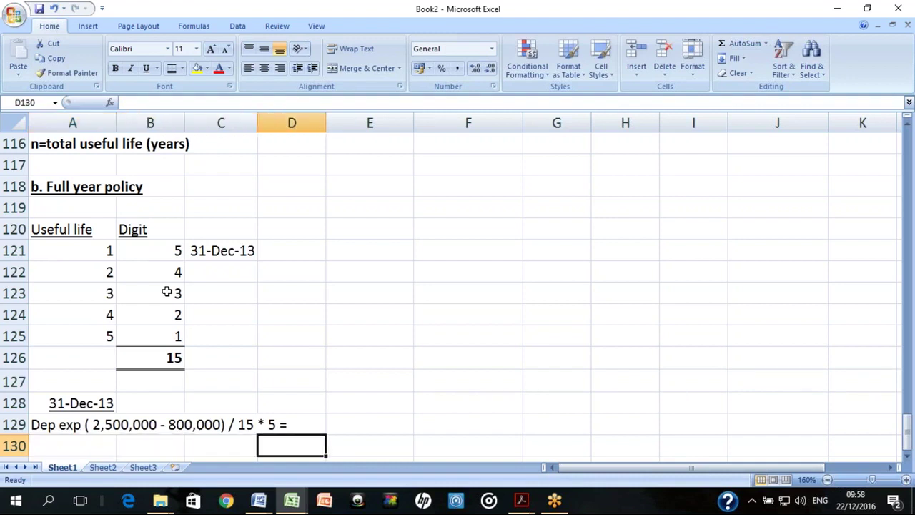
{"action": "key", "text": "Up"}
{"action": "type", "text": "="}
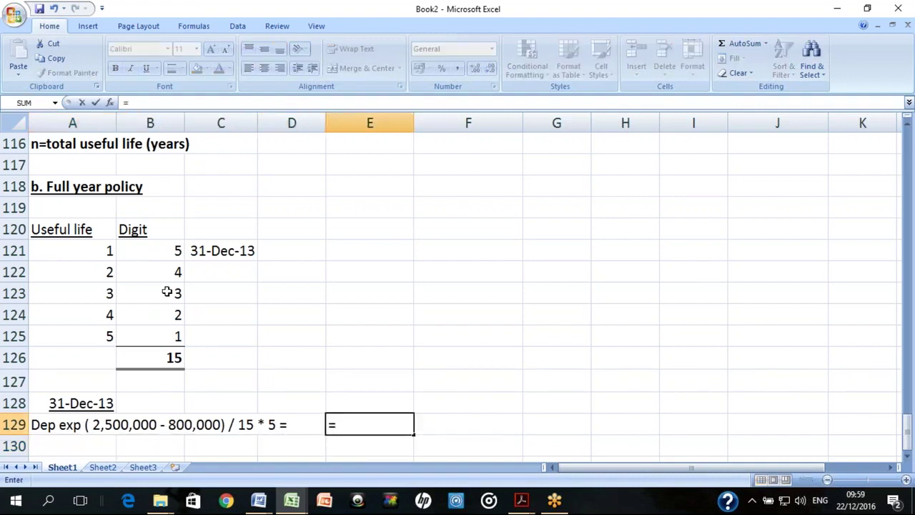
{"action": "type", "text": "(25000"}
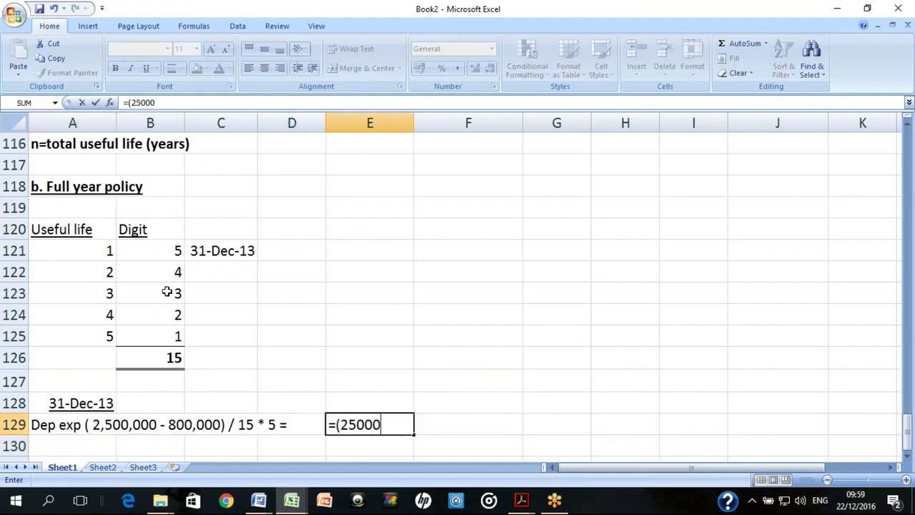
{"action": "type", "text": "00-80000"}
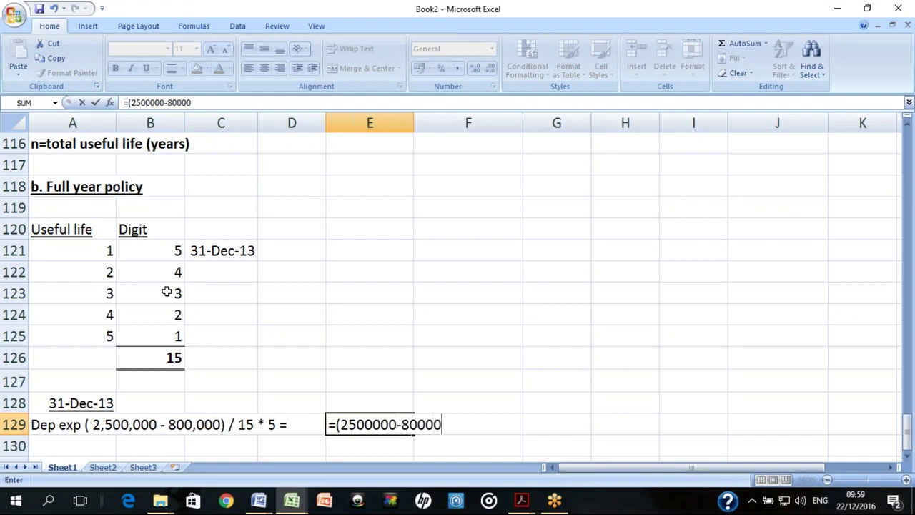
{"action": "type", "text": "0)*5/15"}
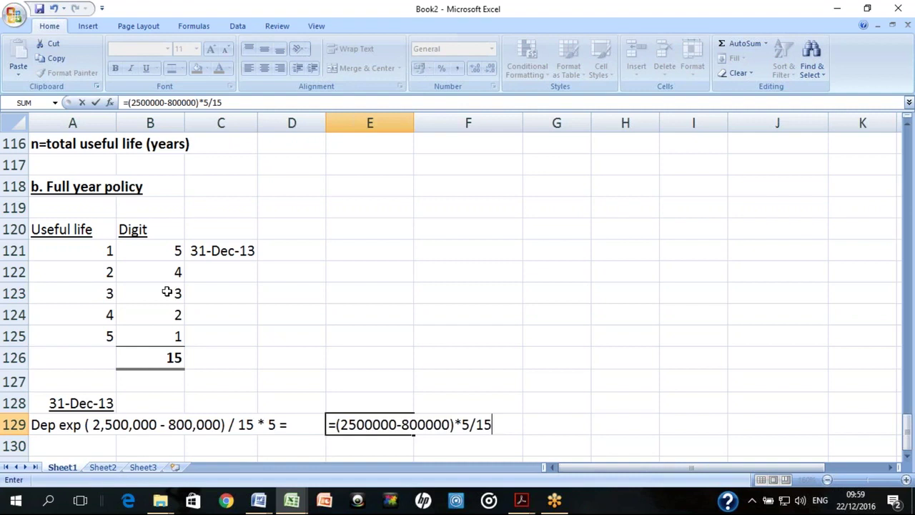
{"action": "key", "text": "Return"}
Format the depreciation amount in E129 with comma separators and no decimal places
{"action": "key", "text": "Up"}
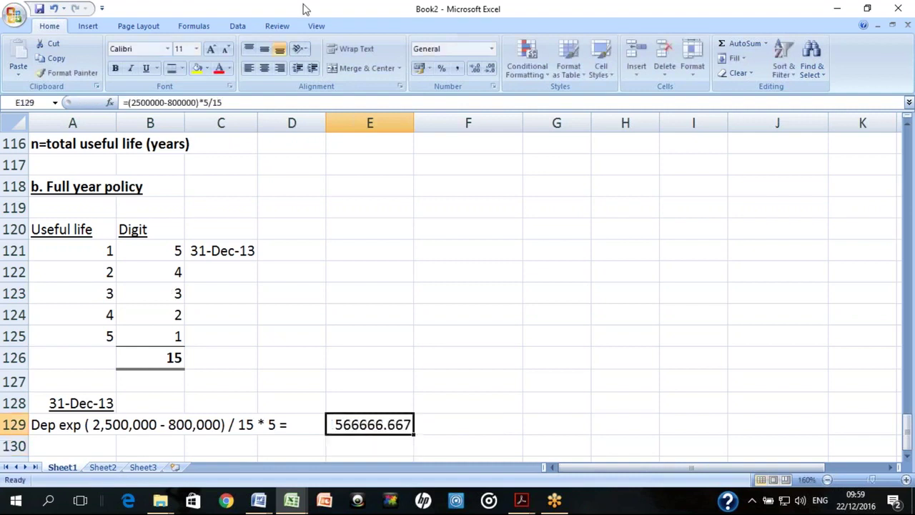
{"action": "left_click", "coordinate": [458, 67]}
{"action": "left_click", "coordinate": [491, 68]}
{"action": "left_click", "coordinate": [491, 68]}
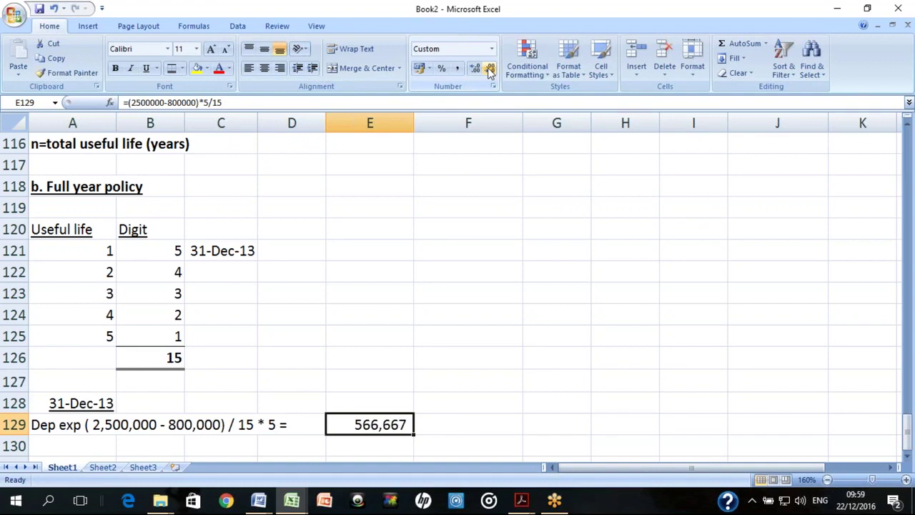
Enter the net book value working "NBV=2,500,000-566,667" in A130
{"action": "key", "text": "Down"}
{"action": "key", "text": "Left"}
{"action": "key", "text": "Left"}
{"action": "key", "text": "Left"}
{"action": "key", "text": "Left"}
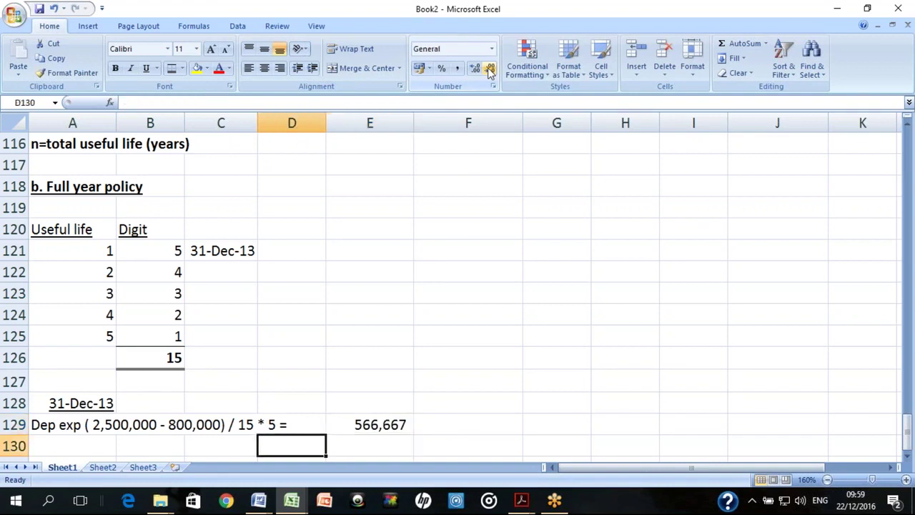
{"action": "type", "text": "NB"}
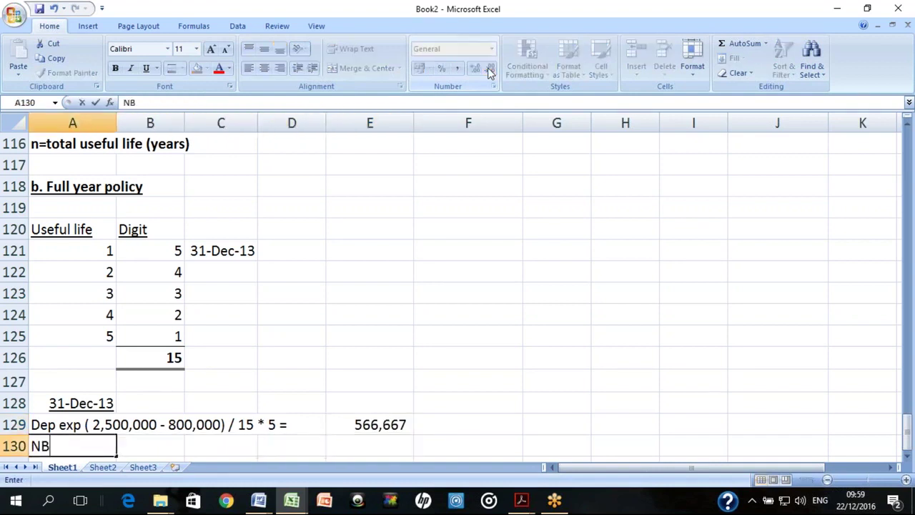
{"action": "type", "text": "V=2,500"}
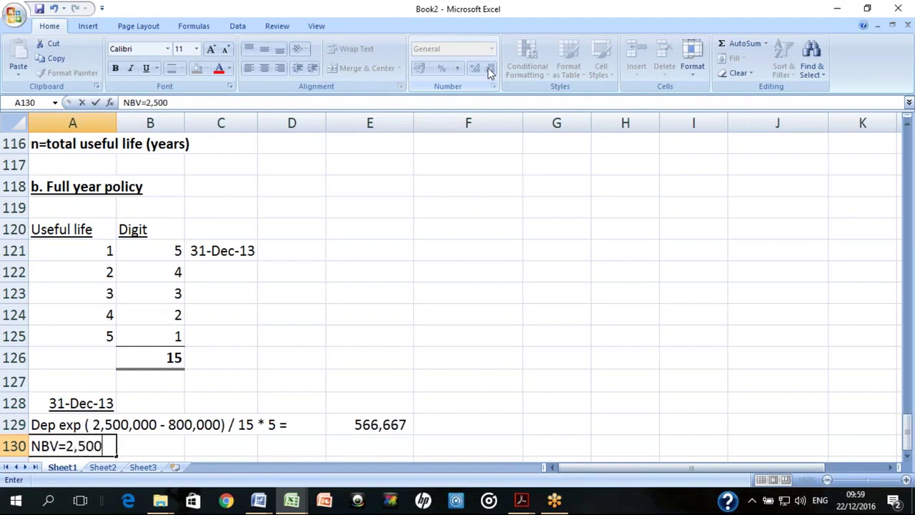
{"action": "type", "text": ",000-56"}
{"action": "type", "text": "6,667"}
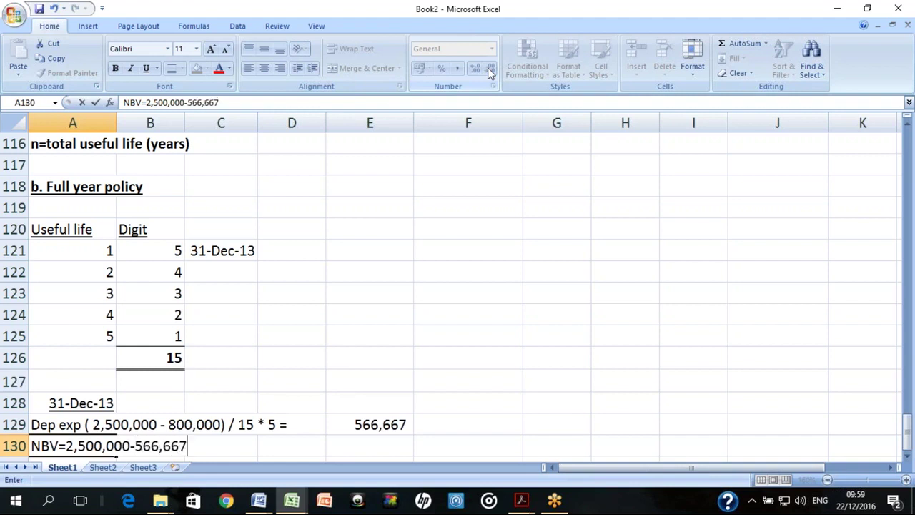
{"action": "key", "text": "Return"}
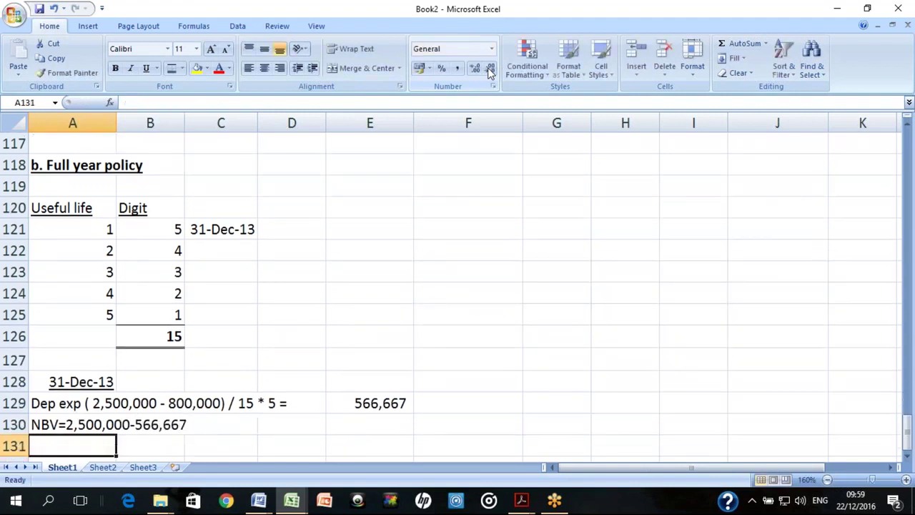
Examine the sum of digits formula in row 115 above the full year policy table
{"action": "key", "text": "Up"}
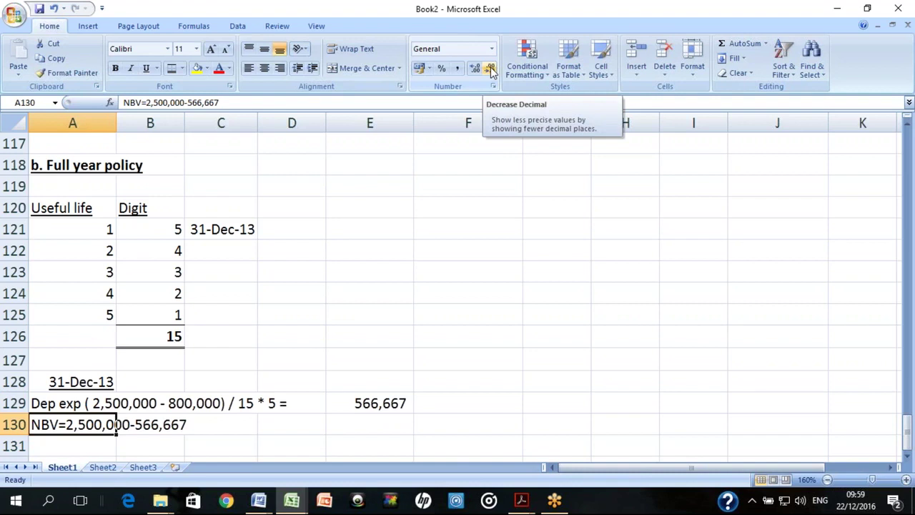
{"action": "key", "text": "Up"}
{"action": "key", "text": "Up"}
{"action": "key", "text": "Up"}
{"action": "key", "text": "Up"}
{"action": "key", "text": "Up"}
{"action": "key", "text": "Up"}
{"action": "key", "text": "Up"}
{"action": "key", "text": "Up"}
{"action": "key", "text": "Up"}
{"action": "key", "text": "Up"}
{"action": "key", "text": "Up"}
{"action": "key", "text": "Up"}
{"action": "key", "text": "Up"}
{"action": "key", "text": "Up"}
{"action": "key", "text": "Up"}
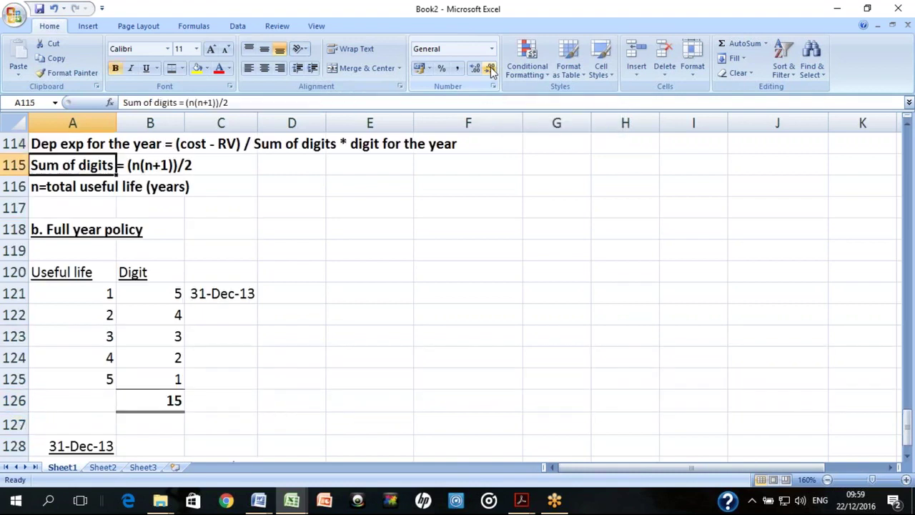
{"action": "key", "text": "shift+Right"}
{"action": "key", "text": "shift+Right"}
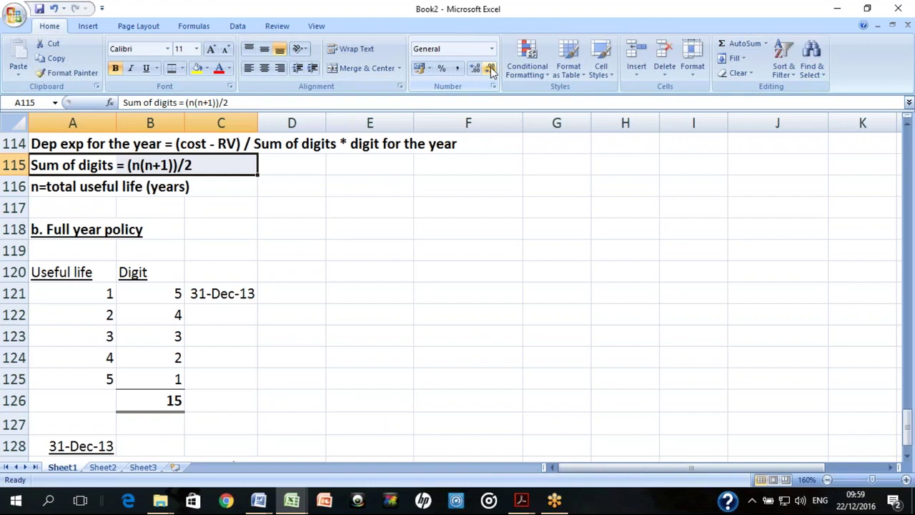
Compare the definition of n in row 116 with the first-year digit in B121
{"action": "key", "text": "Down"}
{"action": "key", "text": "Down"}
{"action": "key", "text": "Down"}
{"action": "key", "text": "Down"}
{"action": "key", "text": "Down"}
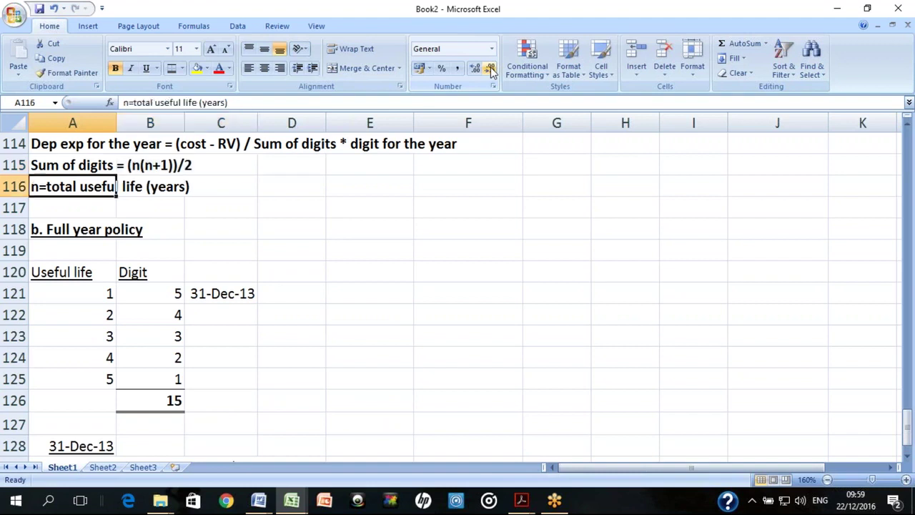
{"action": "key", "text": "Right"}
{"action": "key", "text": "Down"}
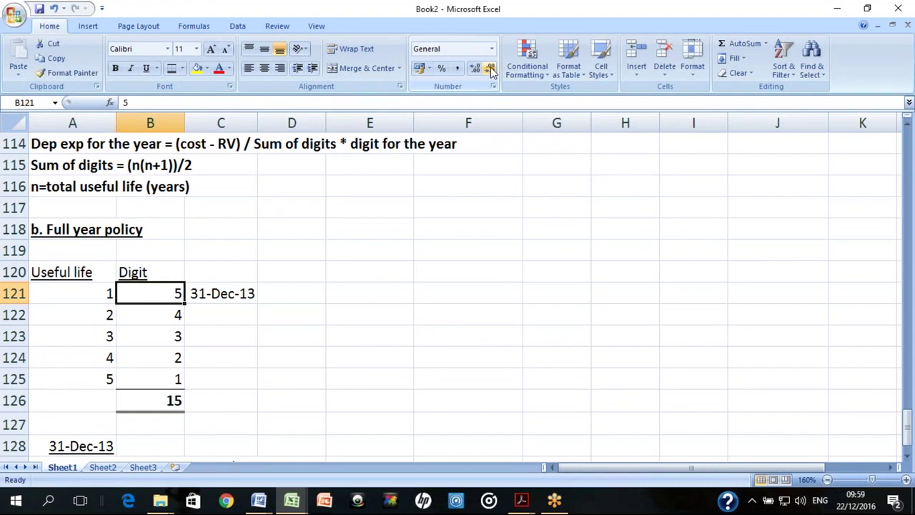
{"action": "key", "text": "Up"}
{"action": "key", "text": "Up"}
{"action": "key", "text": "Up"}
{"action": "key", "text": "Up"}
{"action": "key", "text": "Up"}
{"action": "key", "text": "Up"}
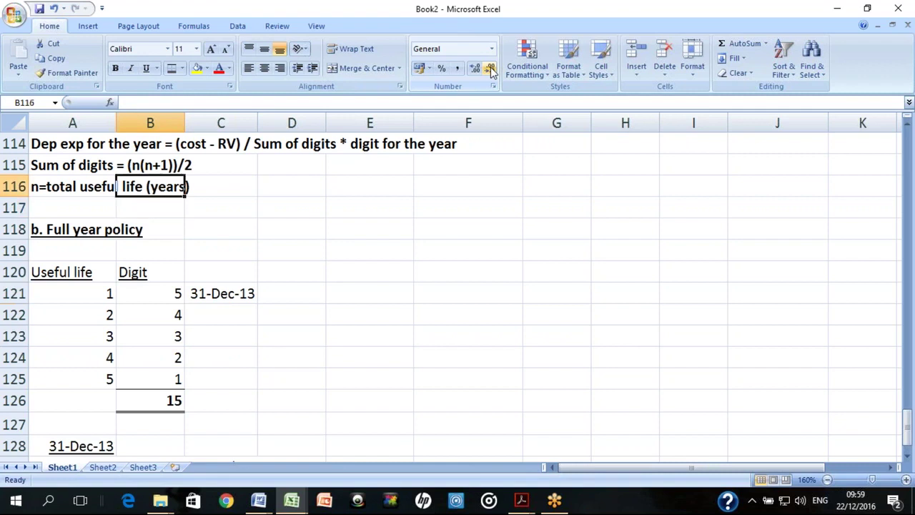
Check the useful life years in column A against the digits in column B and their total in B126
{"action": "key", "text": "Left"}
{"action": "key", "text": "Down"}
{"action": "key", "text": "Down"}
{"action": "key", "text": "Down"}
{"action": "key", "text": "Down"}
{"action": "key", "text": "Down"}
{"action": "key", "text": "Down"}
{"action": "key", "text": "Down"}
{"action": "key", "text": "Down"}
{"action": "key", "text": "Down"}
{"action": "key", "text": "Down"}
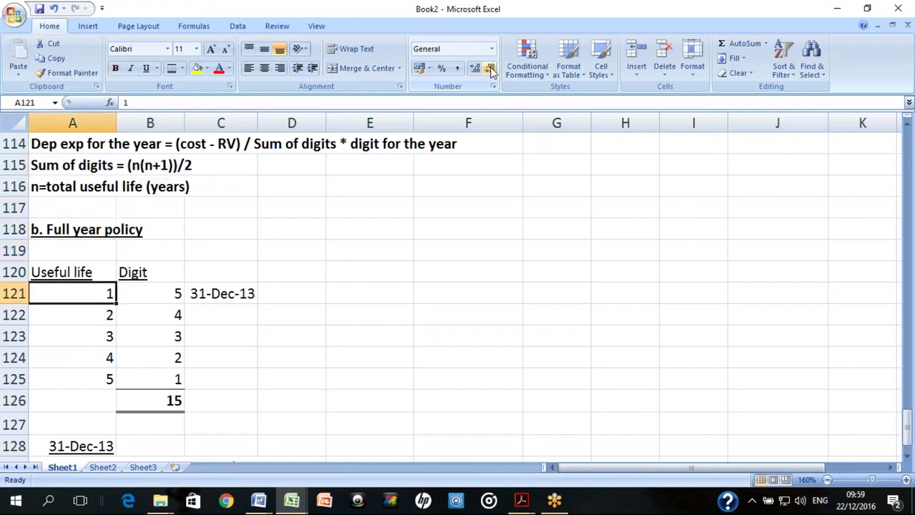
{"action": "key", "text": "Right"}
{"action": "key", "text": "Down"}
{"action": "key", "text": "Down"}
{"action": "key", "text": "Down"}
{"action": "key", "text": "Down"}
{"action": "key", "text": "Down"}
{"action": "key", "text": "Down"}
{"action": "key", "text": "Down"}
{"action": "key", "text": "Down"}
{"action": "key", "text": "Down"}
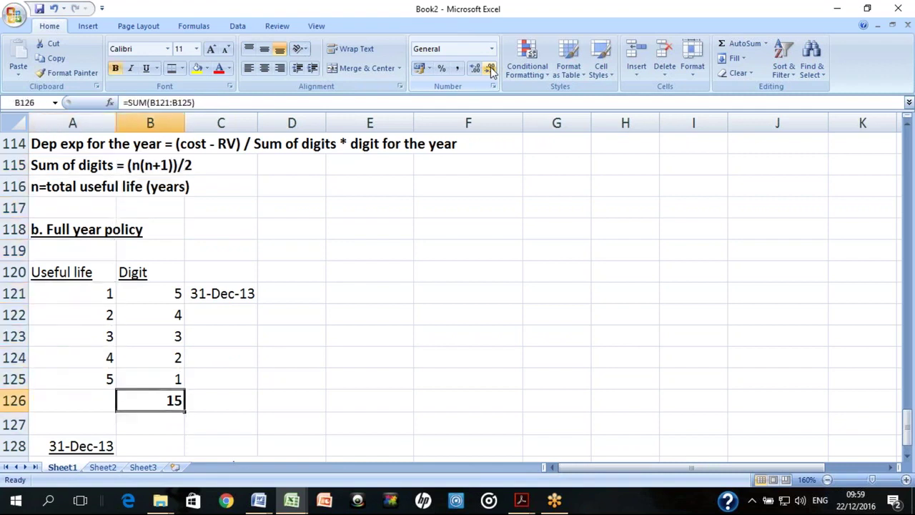
Calculate the net book value in E130 by subtracting the depreciation expense in E129 from 2500000
{"action": "key", "text": "Down"}
{"action": "key", "text": "Up"}
{"action": "key", "text": "Up"}
{"action": "key", "text": "Up"}
{"action": "key", "text": "Up"}
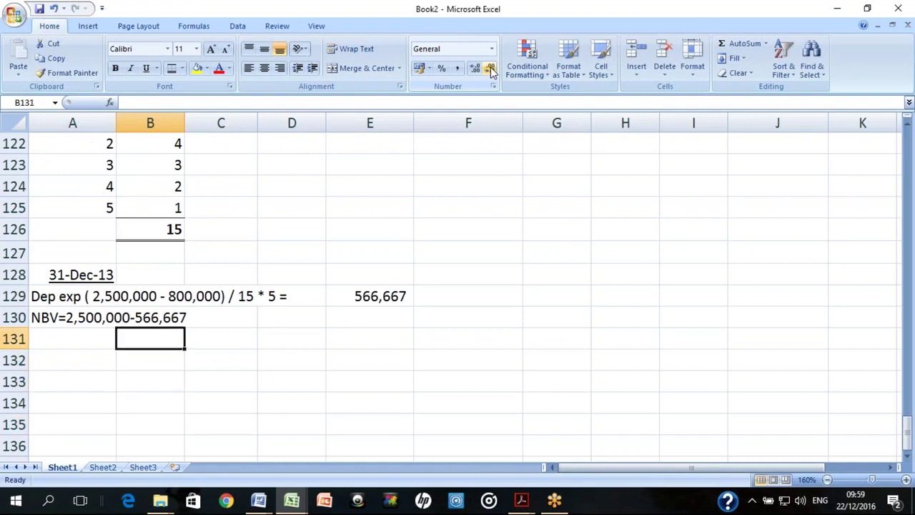
{"action": "key", "text": "Up"}
{"action": "key", "text": "Right"}
{"action": "key", "text": "Right"}
{"action": "key", "text": "Right"}
{"action": "type", "text": "="}
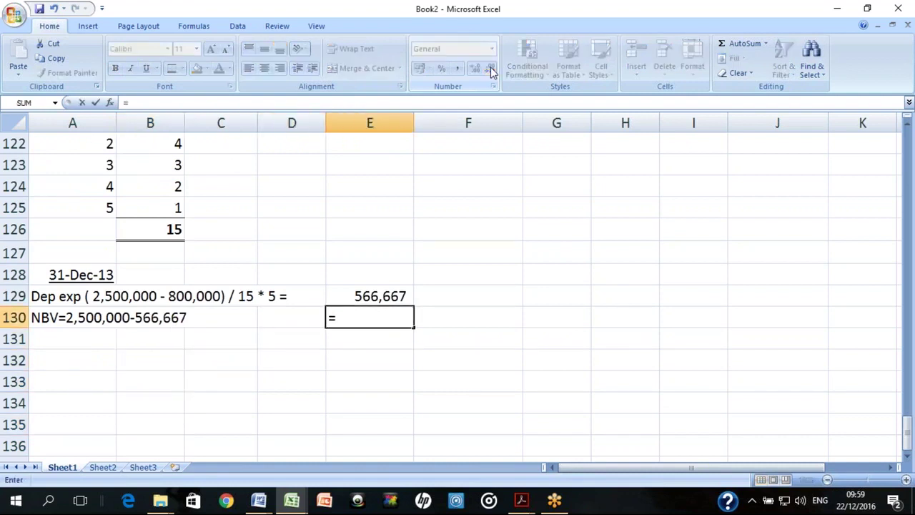
{"action": "type", "text": "2500000-"}
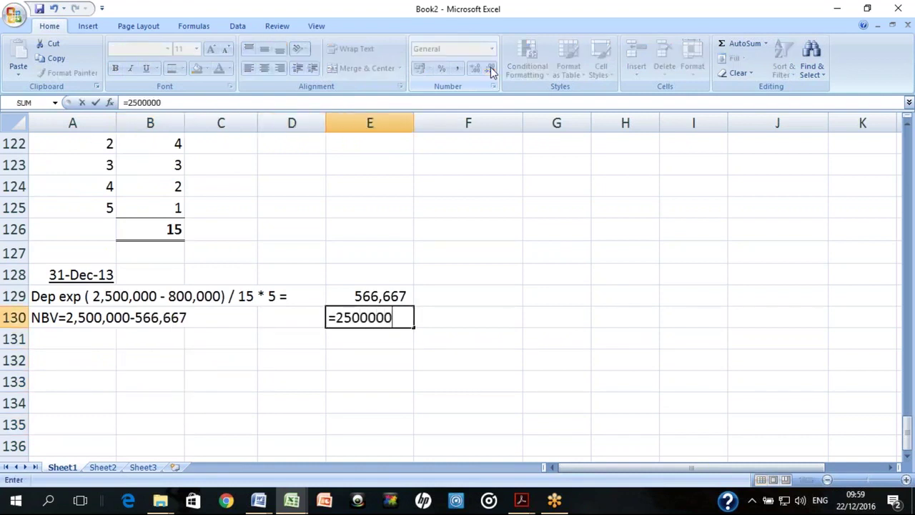
{"action": "key", "text": "Up"}
{"action": "key", "text": "Return"}
Review the useful life years and their digits in the full year policy table
{"action": "key", "text": "Up"}
{"action": "key", "text": "Up"}
{"action": "key", "text": "Up"}
{"action": "key", "text": "Up"}
{"action": "key", "text": "Up"}
{"action": "key", "text": "Up"}
{"action": "key", "text": "Up"}
{"action": "key", "text": "Up"}
{"action": "key", "text": "Up"}
{"action": "key", "text": "Up"}
{"action": "key", "text": "Up"}
{"action": "key", "text": "Up"}
{"action": "key", "text": "Up"}
{"action": "key", "text": "Up"}
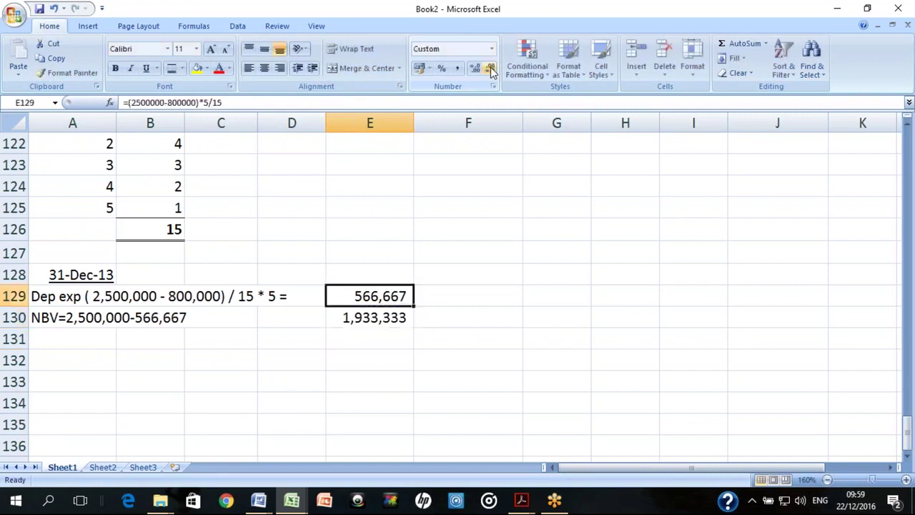
{"action": "key", "text": "Left"}
{"action": "key", "text": "Left"}
{"action": "key", "text": "Left"}
{"action": "key", "text": "Left"}
{"action": "key", "text": "Down"}
{"action": "key", "text": "Down"}
{"action": "key", "text": "Down"}
{"action": "key", "text": "Down"}
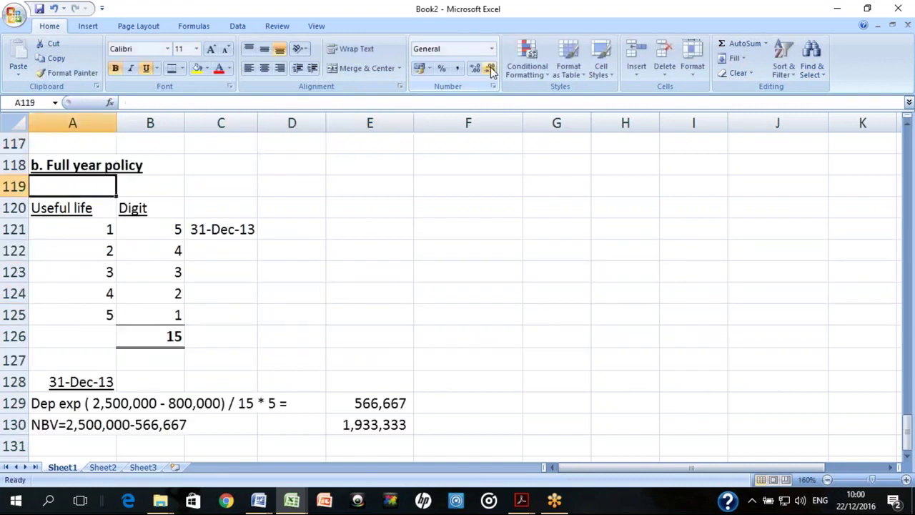
{"action": "key", "text": "shift+Down"}
{"action": "key", "text": "shift+Down"}
{"action": "key", "text": "shift+Down"}
{"action": "key", "text": "shift+Down"}
{"action": "key", "text": "Right"}
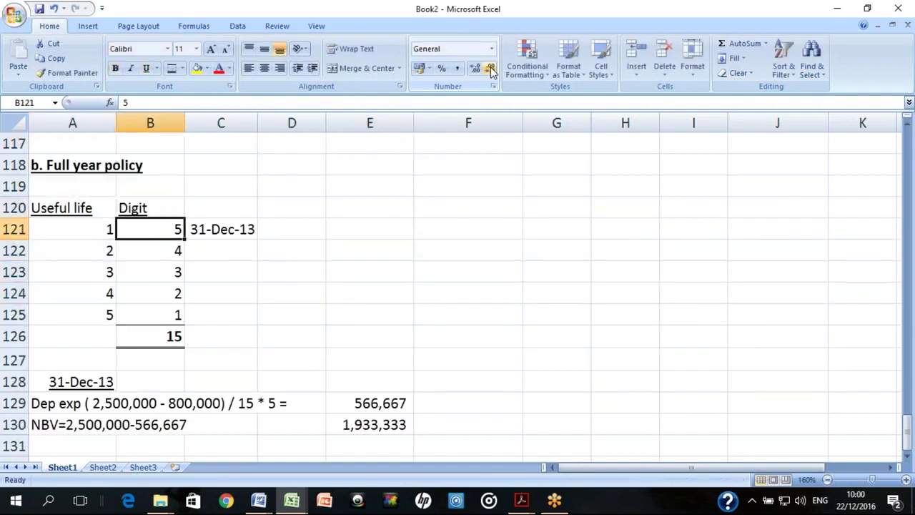
{"action": "key", "text": "shift+Down"}
{"action": "key", "text": "shift+Down"}
{"action": "key", "text": "shift+Down"}
{"action": "key", "text": "shift+Down"}
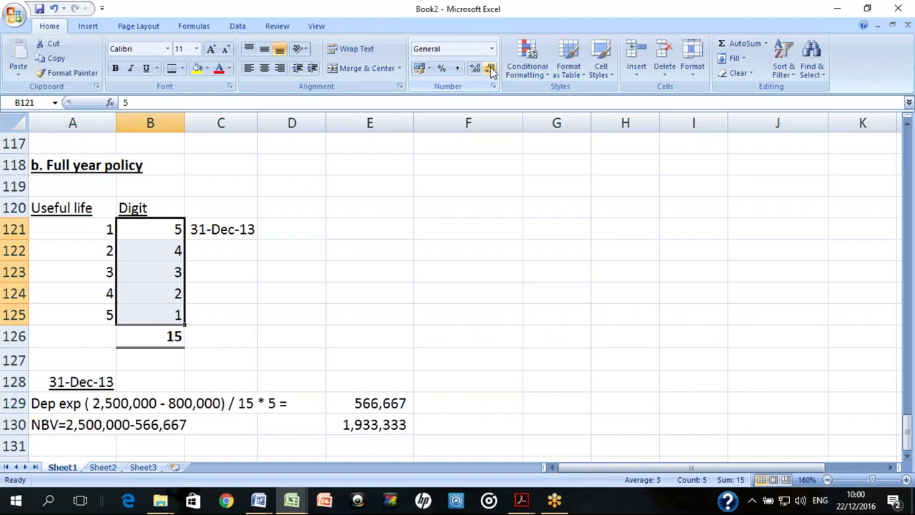
{"action": "key", "text": "Right"}
{"action": "key", "text": "Right"}
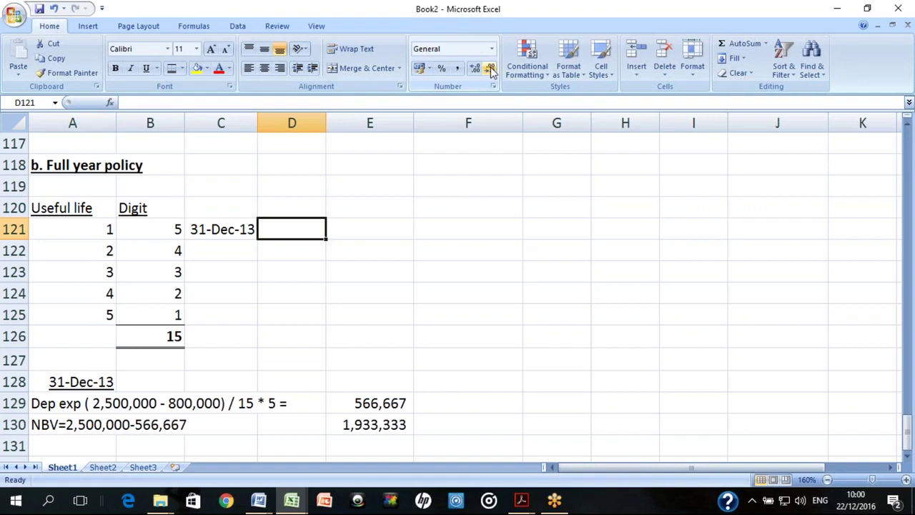
{"action": "key", "text": "Right"}
{"action": "key", "text": "Left"}
Examine the sum of digits formula in row 115 under the Sum of digits method heading
{"action": "key", "text": "Up"}
{"action": "key", "text": "Up"}
{"action": "key", "text": "Up"}
{"action": "key", "text": "Up"}
{"action": "key", "text": "Up"}
{"action": "key", "text": "Up"}
{"action": "key", "text": "Up"}
{"action": "key", "text": "Up"}
{"action": "key", "text": "Up"}
{"action": "key", "text": "Up"}
{"action": "key", "text": "Left"}
{"action": "key", "text": "Left"}
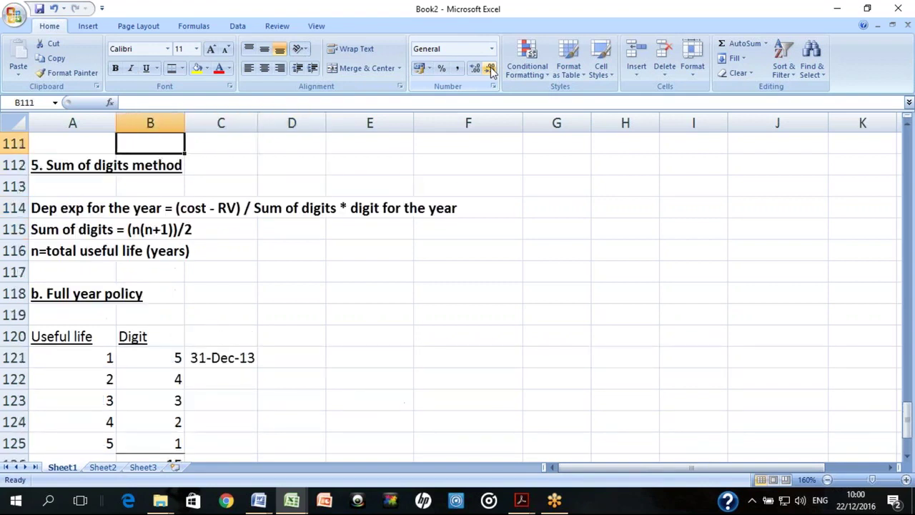
{"action": "key", "text": "Down"}
{"action": "key", "text": "Down"}
{"action": "key", "text": "Left"}
{"action": "key", "text": "Down"}
{"action": "key", "text": "Down"}
{"action": "key", "text": "Down"}
{"action": "key", "text": "Up"}
{"action": "key", "text": "shift+Right"}
{"action": "key", "text": "shift+Right"}
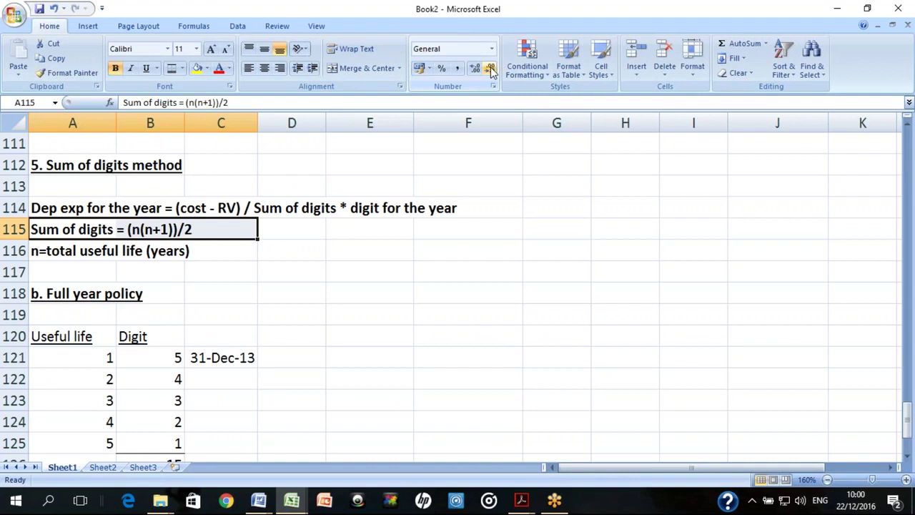
Examine the useful life years in A121:A125 to identify n for the sum of digits formula
{"action": "key", "text": "Down"}
{"action": "key", "text": "Down"}
{"action": "key", "text": "Down"}
{"action": "key", "text": "Down"}
{"action": "key", "text": "Down"}
{"action": "key", "text": "Down"}
{"action": "key", "text": "Down"}
{"action": "key", "text": "Down"}
{"action": "key", "text": "Down"}
{"action": "key", "text": "Down"}
{"action": "key", "text": "shift+Up"}
{"action": "key", "text": "shift+Up"}
{"action": "key", "text": "shift+Up"}
{"action": "key", "text": "shift+Up"}
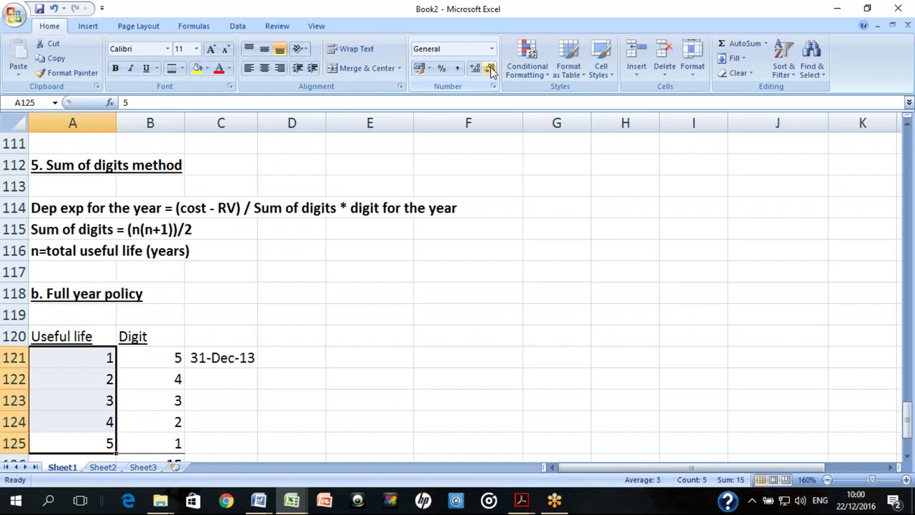
{"action": "key", "text": "Down"}
{"action": "key", "text": "Down"}
{"action": "key", "text": "Up"}
{"action": "key", "text": "Up"}
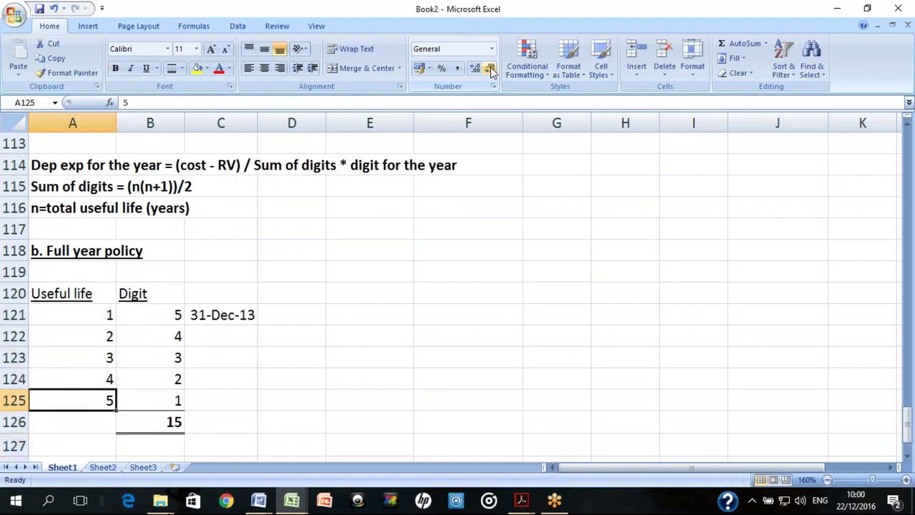
Test the sum of digits formula for a five-year life by entering =(5*6)/2 in E123
{"action": "key", "text": "Right"}
{"action": "key", "text": "Right"}
{"action": "key", "text": "Right"}
{"action": "key", "text": "Right"}
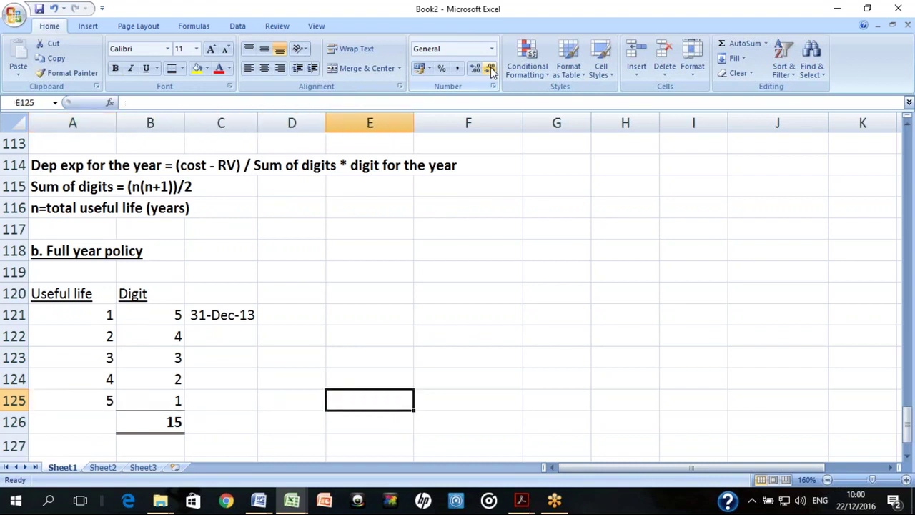
{"action": "key", "text": "Up"}
{"action": "key", "text": "Up"}
{"action": "type", "text": "="}
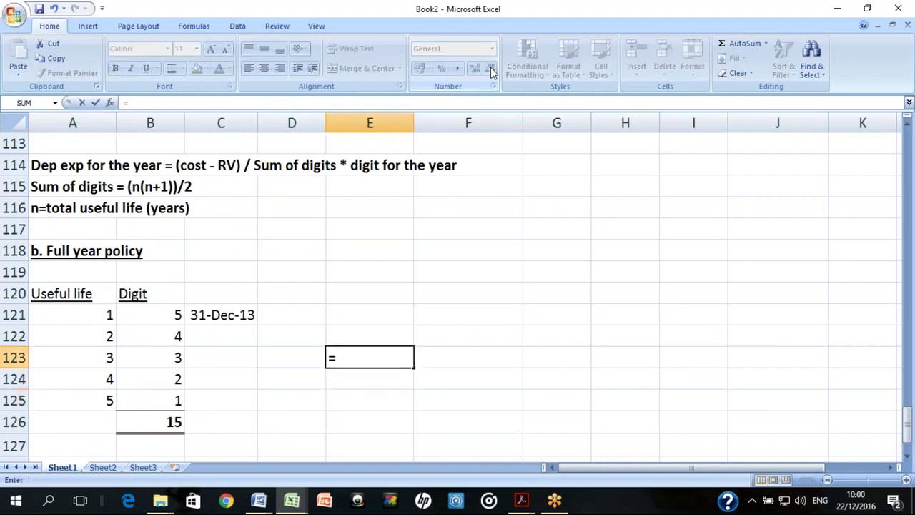
{"action": "type", "text": "(5*"}
{"action": "type", "text": "6)/2"}
{"action": "key", "text": "Return"}
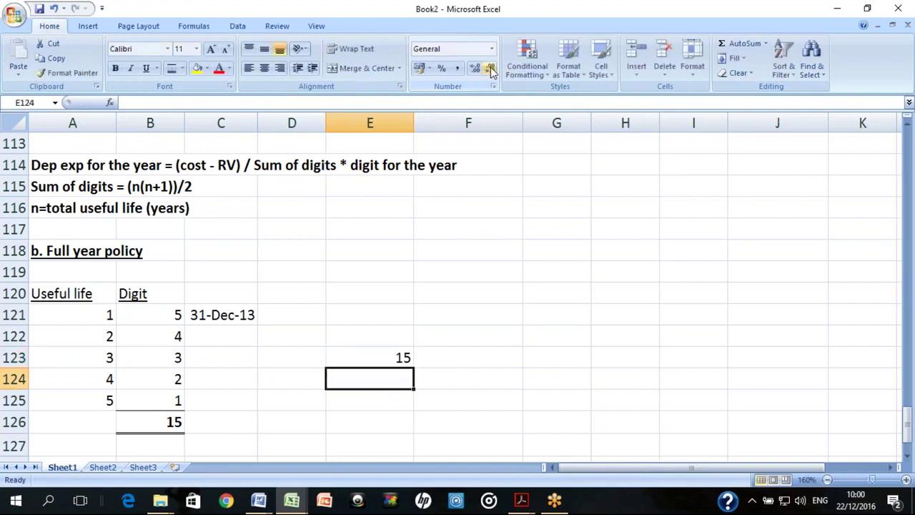
Compare the formula check in E123 with the digit total in B126
{"action": "key", "text": "Up"}
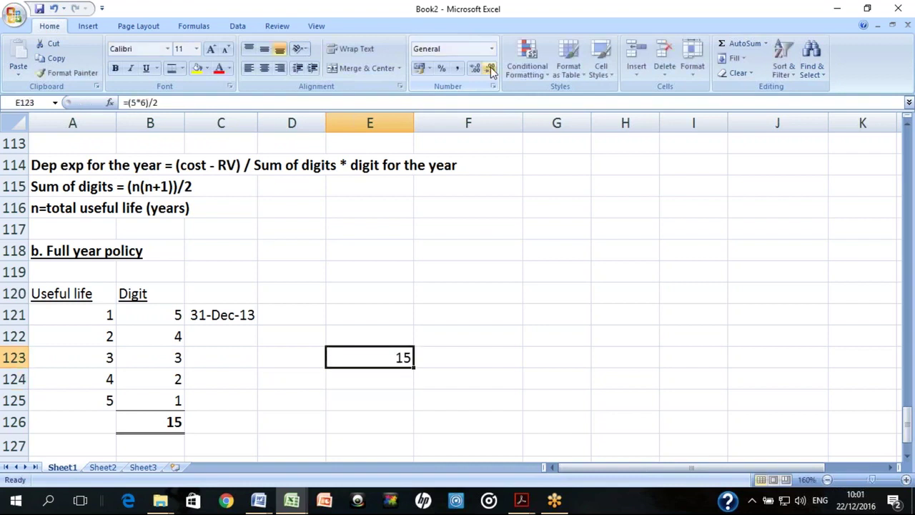
{"action": "key", "text": "Left"}
{"action": "key", "text": "Left"}
{"action": "key", "text": "Down"}
{"action": "key", "text": "Down"}
{"action": "key", "text": "Left"}
{"action": "key", "text": "Down"}
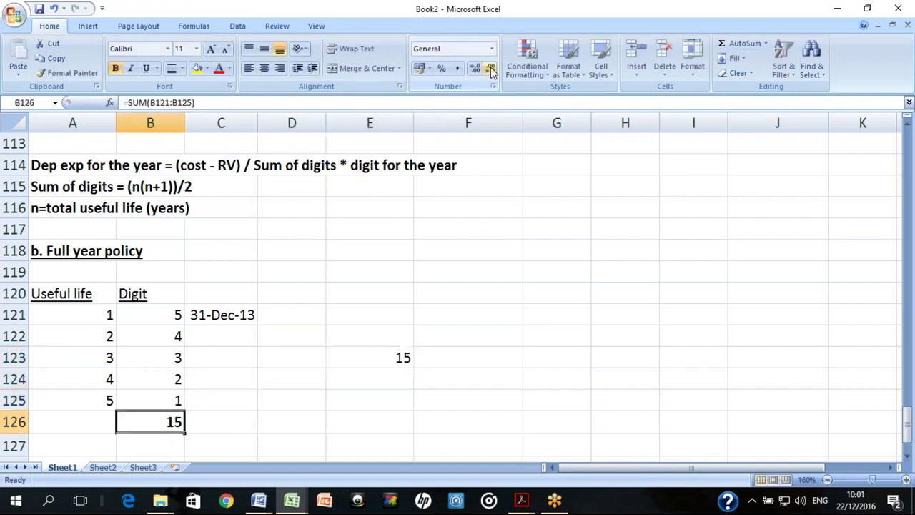
Replace the check in E123 with =10*11/2 to test the formula for a ten-year life
{"action": "key", "text": "Right"}
{"action": "key", "text": "Right"}
{"action": "key", "text": "Right"}
{"action": "key", "text": "Up"}
{"action": "key", "text": "Up"}
{"action": "key", "text": "Up"}
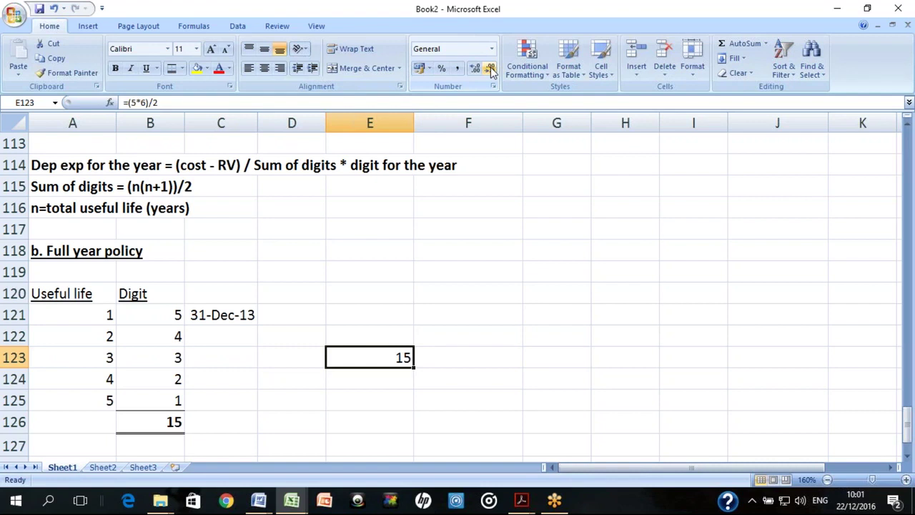
{"action": "key", "text": "Delete"}
{"action": "type", "text": "=10*11"}
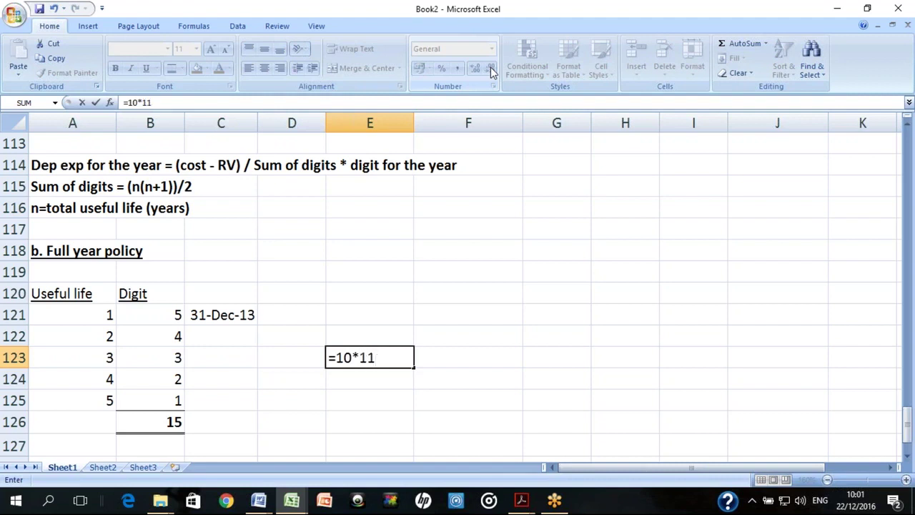
{"action": "type", "text": "/2"}
{"action": "key", "text": "Return"}
{"action": "key", "text": "Up"}
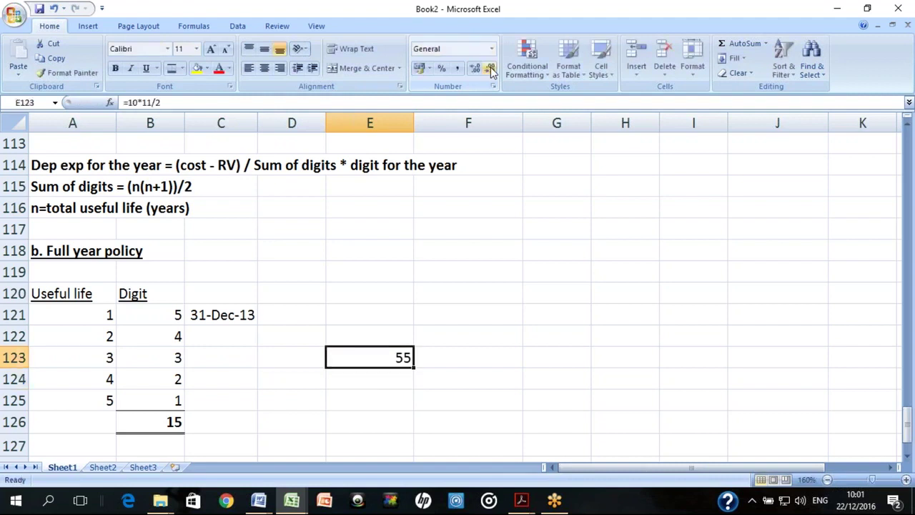
Review the digits in B121:B125 against the ten-year formula check
{"action": "key", "text": "Left"}
{"action": "key", "text": "Left"}
{"action": "key", "text": "Left"}
{"action": "key", "text": "Up"}
{"action": "key", "text": "Up"}
{"action": "key", "text": "shift+Down"}
{"action": "key", "text": "shift+Down"}
{"action": "key", "text": "shift+Down"}
{"action": "key", "text": "shift+Down"}
{"action": "key", "text": "Down"}
{"action": "key", "text": "Down"}
{"action": "key", "text": "Down"}
{"action": "key", "text": "Down"}
{"action": "key", "text": "Down"}
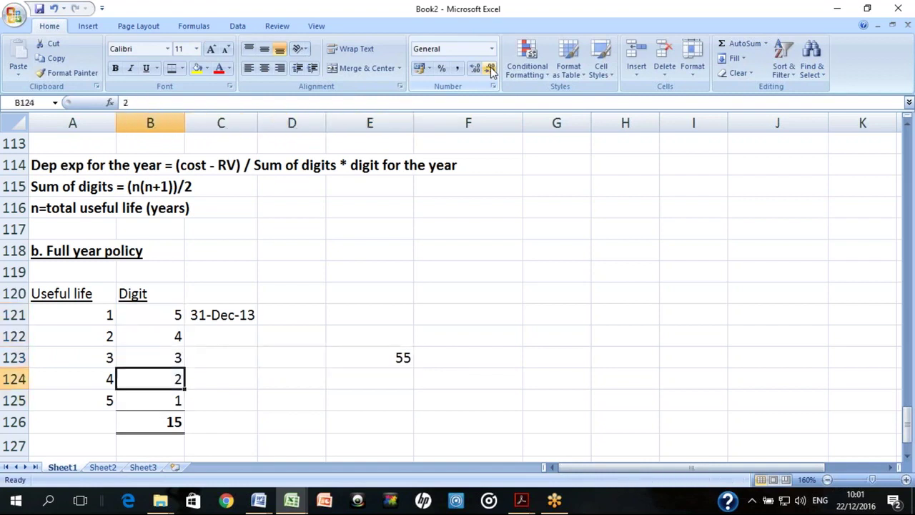
Delete the trial calculation from E123 and return to the Digit column
{"action": "key", "text": "Right"}
{"action": "key", "text": "Right"}
{"action": "key", "text": "Right"}
{"action": "key", "text": "Up"}
{"action": "key", "text": "Up"}
{"action": "key", "text": "Up"}
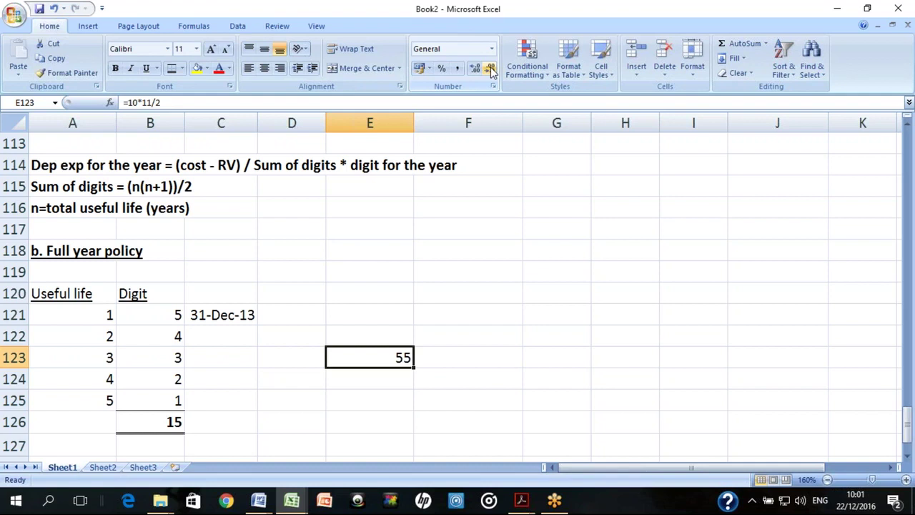
{"action": "key", "text": "Delete"}
{"action": "key", "text": "Left"}
{"action": "key", "text": "Left"}
{"action": "key", "text": "Left"}
{"action": "key", "text": "Down"}
{"action": "key", "text": "Down"}
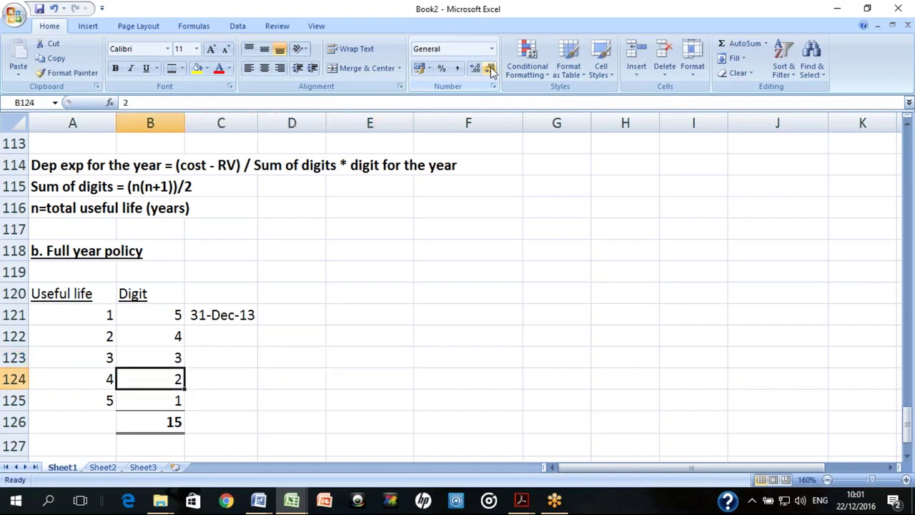
Enter the date heading 31 dec 2014 in A132, below the first year's depreciation calculation
{"action": "key", "text": "Down"}
{"action": "key", "text": "Down"}
{"action": "key", "text": "Down"}
{"action": "key", "text": "Down"}
{"action": "key", "text": "Down"}
{"action": "key", "text": "Down"}
{"action": "key", "text": "Down"}
{"action": "key", "text": "Down"}
{"action": "key", "text": "Down"}
{"action": "key", "text": "Up"}
{"action": "key", "text": "Up"}
{"action": "key", "text": "Up"}
{"action": "key", "text": "Left"}
{"action": "key", "text": "Up"}
{"action": "key", "text": "Up"}
{"action": "key", "text": "Up"}
{"action": "key", "text": "Down"}
{"action": "key", "text": "Down"}
{"action": "key", "text": "Down"}
{"action": "key", "text": "Down"}
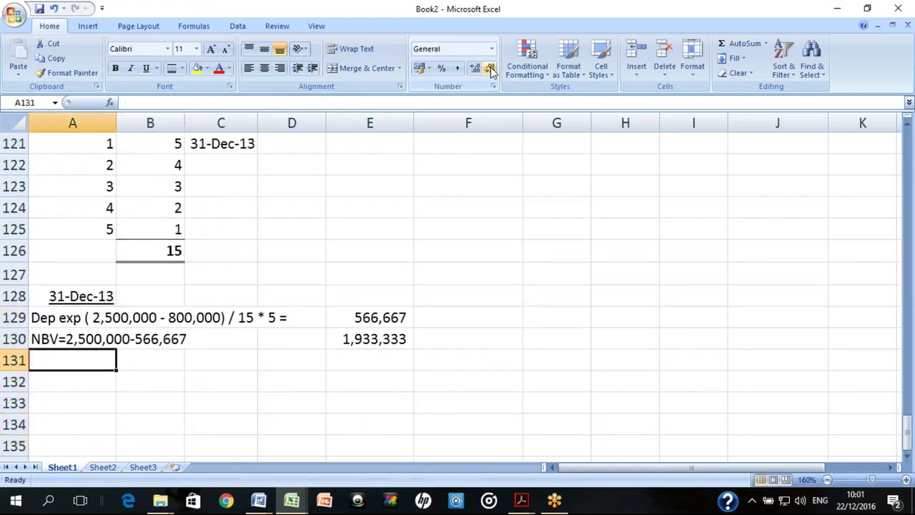
{"action": "type", "text": "31 dec "}
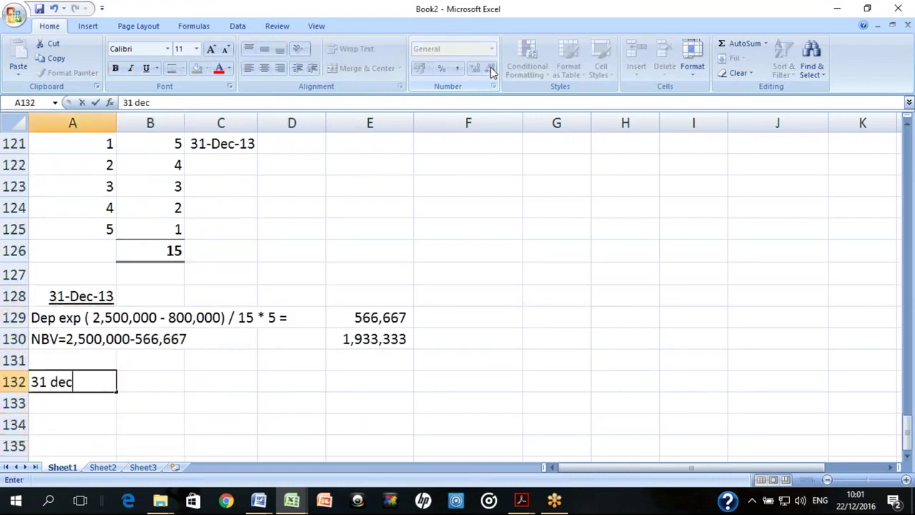
{"action": "type", "text": "2013"}
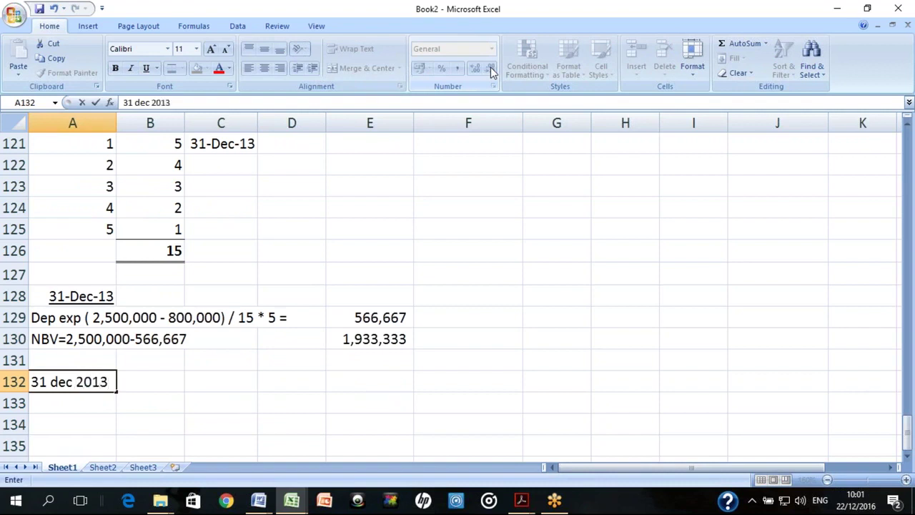
{"action": "key", "text": "BackSpace"}
{"action": "type", "text": "4"}
{"action": "key", "text": "Return"}
Label A133 with the second-year working "dep exp = (2,500,000-800,000)/15 * 4=", checking the year's digit in the table
{"action": "type", "text": "d"}
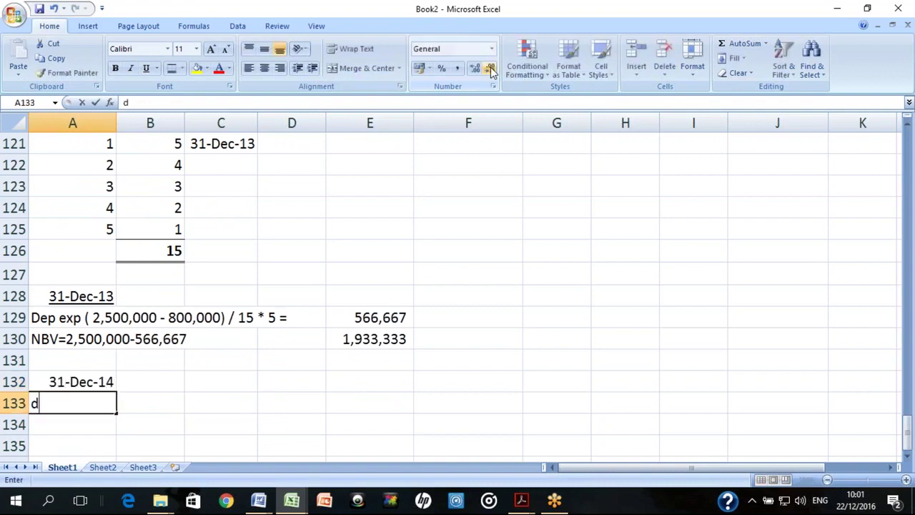
{"action": "type", "text": "ep exp"}
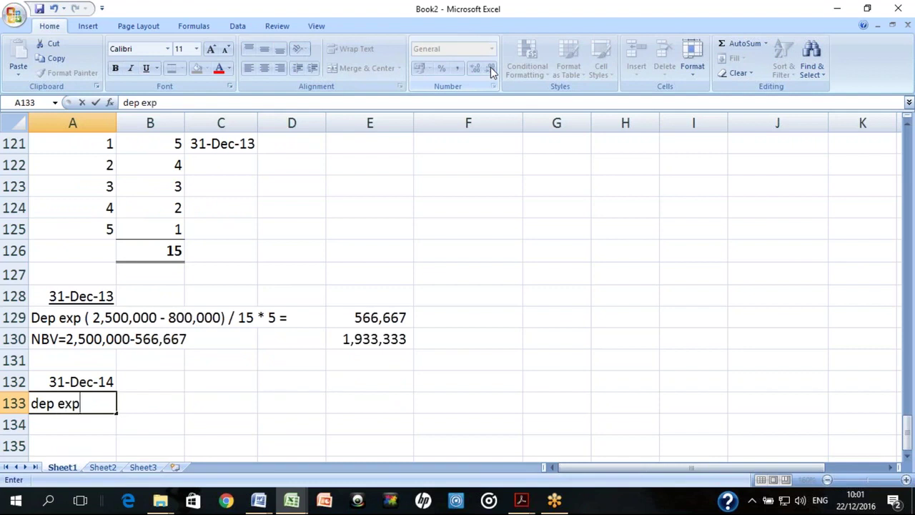
{"action": "type", "text": " = (2,500,000"}
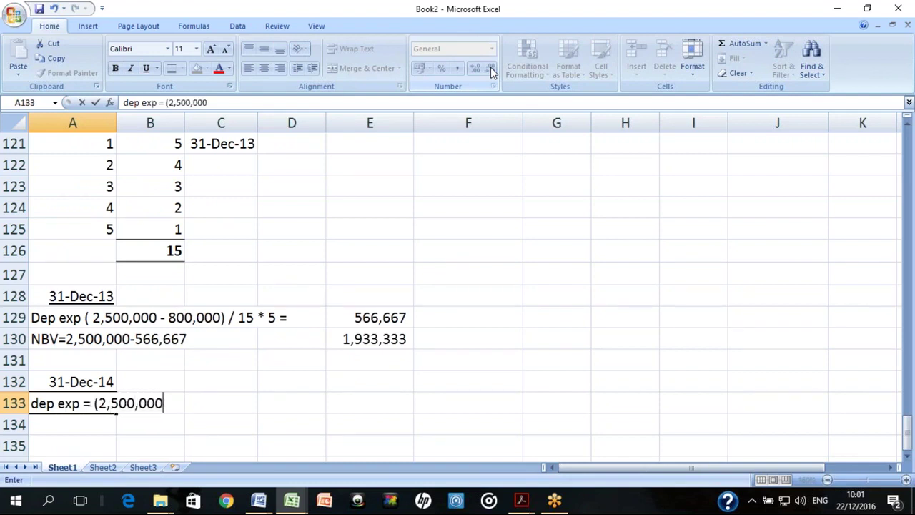
{"action": "type", "text": "-800,0"}
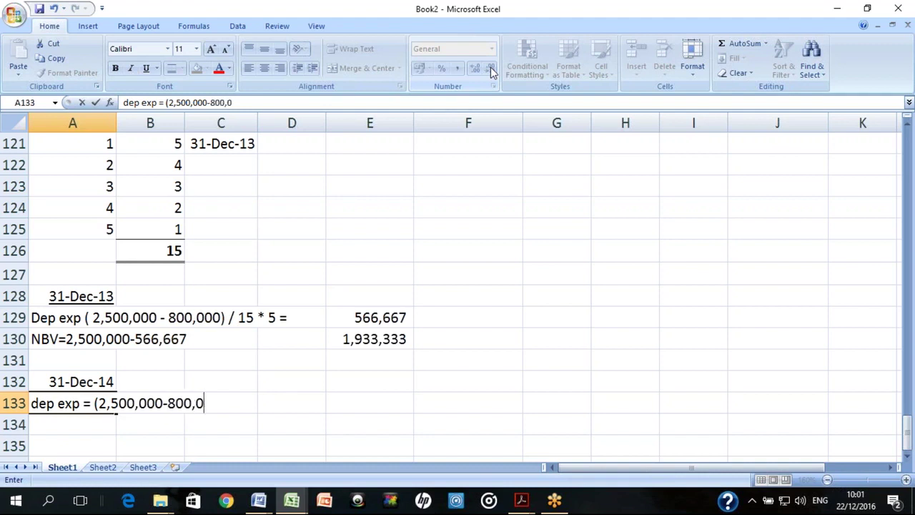
{"action": "type", "text": "00)/15"}
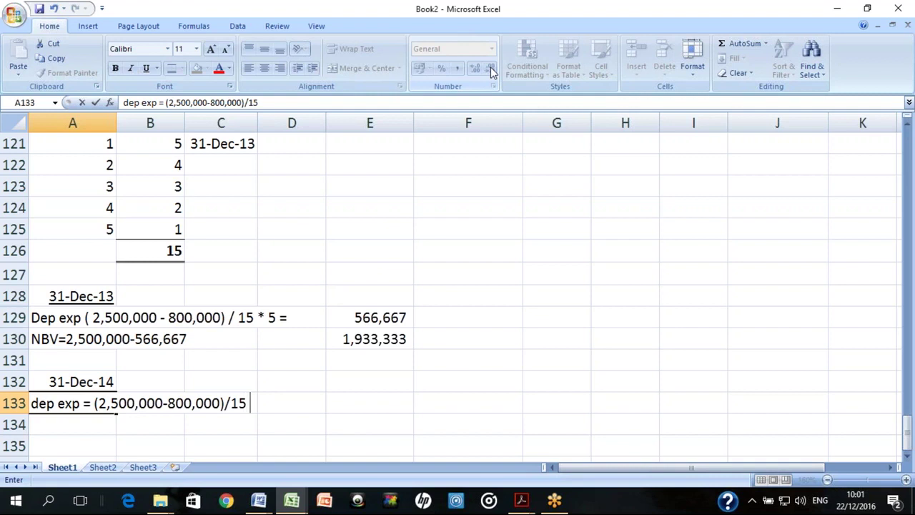
{"action": "type", "text": " * 4"}
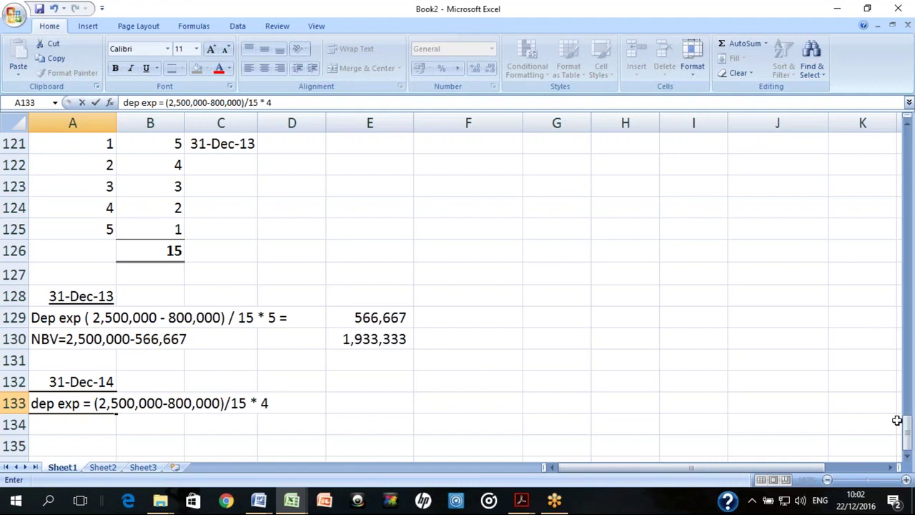
{"action": "left_click_drag", "start_coordinate": [909, 433], "coordinate": [909, 420]}
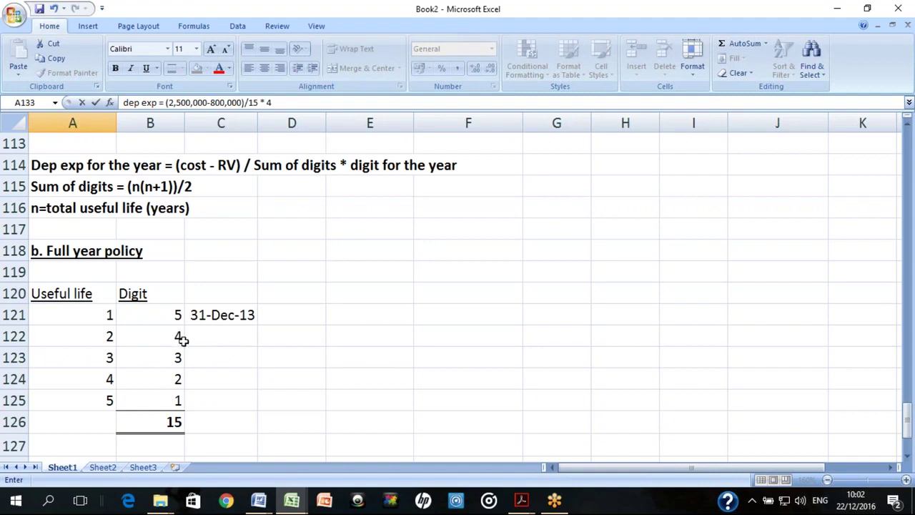
{"action": "left_click_drag", "start_coordinate": [908, 433], "coordinate": [908, 437]}
{"action": "left_click", "coordinate": [908, 457]}
{"action": "left_click", "coordinate": [908, 458]}
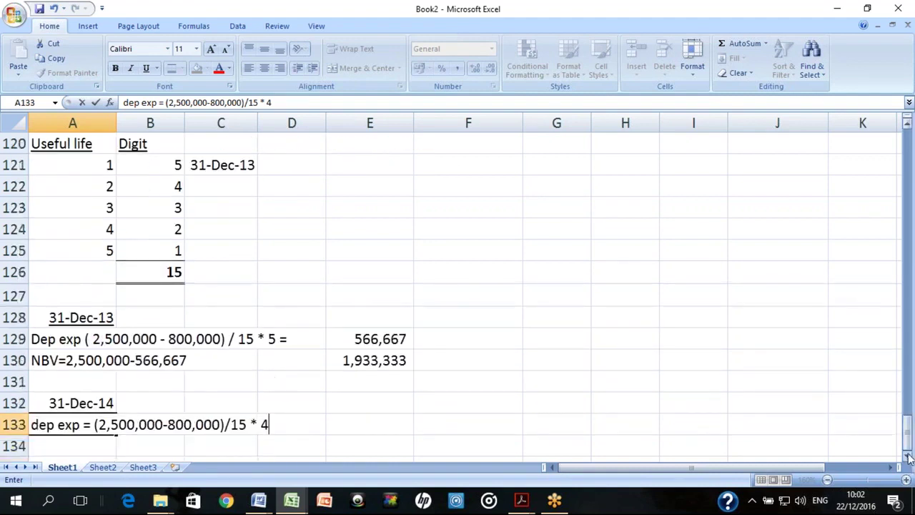
{"action": "left_click", "coordinate": [907, 458]}
{"action": "left_click", "coordinate": [908, 457]}
{"action": "type", "text": "="}
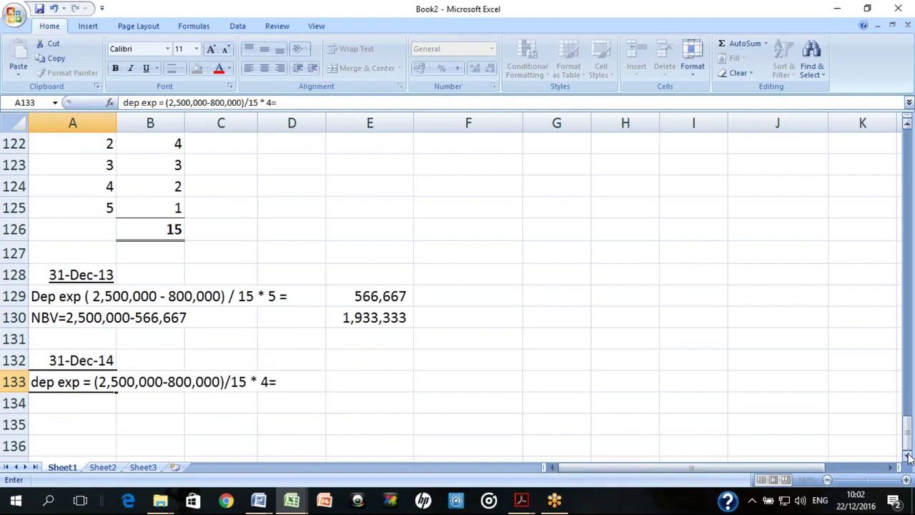
{"action": "key", "text": "Return"}
Copy the first-year depreciation formula from E129 to E133
{"action": "key", "text": "Right"}
{"action": "key", "text": "Right"}
{"action": "key", "text": "Right"}
{"action": "key", "text": "Right"}
{"action": "key", "text": "Up"}
{"action": "key", "text": "Up"}
{"action": "key", "text": "Up"}
{"action": "key", "text": "Up"}
{"action": "key", "text": "Up"}
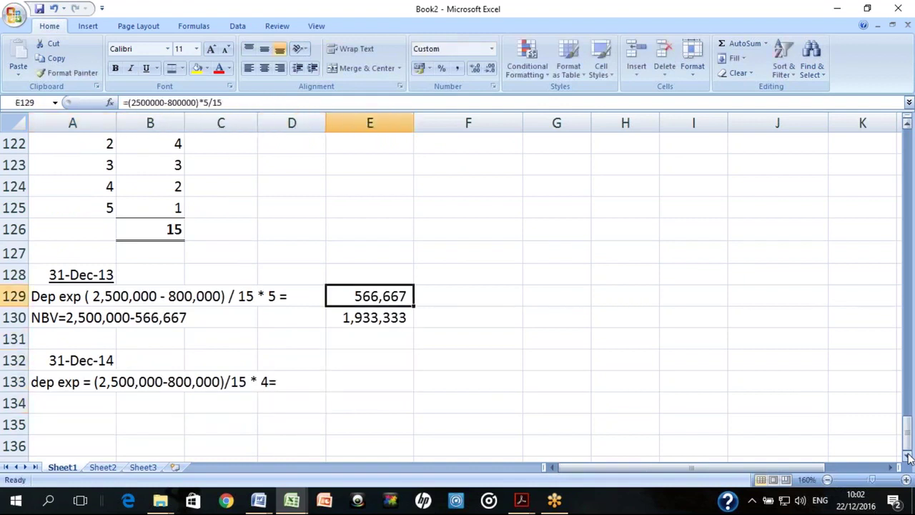
{"action": "key", "text": "ctrl+c"}
{"action": "key", "text": "Down"}
{"action": "key", "text": "Down"}
{"action": "key", "text": "Down"}
{"action": "key", "text": "Down"}
{"action": "key", "text": "Return"}
{"action": "key", "text": "F2"}
{"action": "key", "text": "BackSpace"}
{"action": "key", "text": "BackSpace"}
{"action": "key", "text": "BackSpace"}
{"action": "key", "text": "BackSpace"}
{"action": "type", "text": "4/15"}
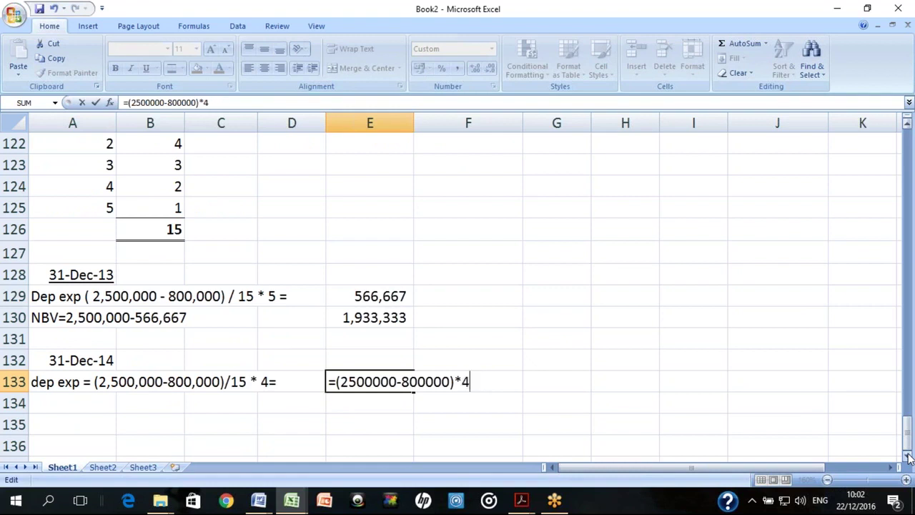
{"action": "key", "text": "Return"}
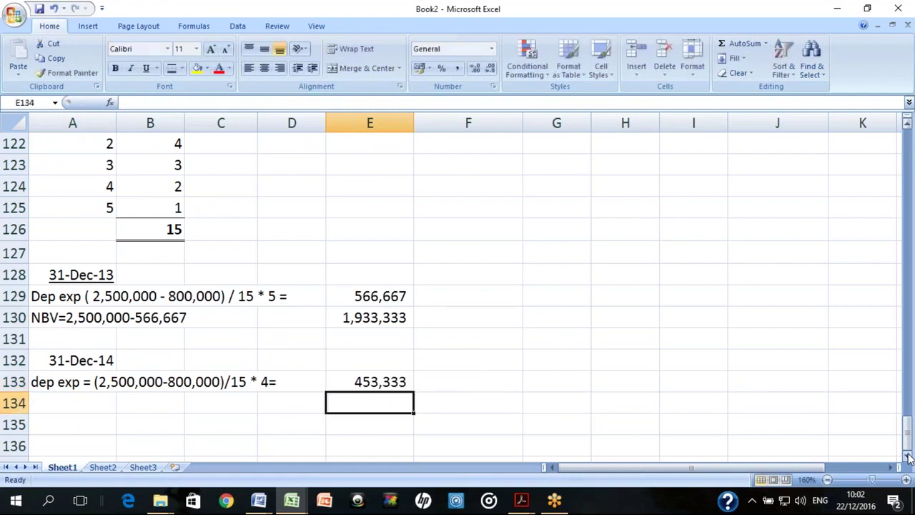
{"action": "key", "text": "Up"}
{"action": "key", "text": "Down"}
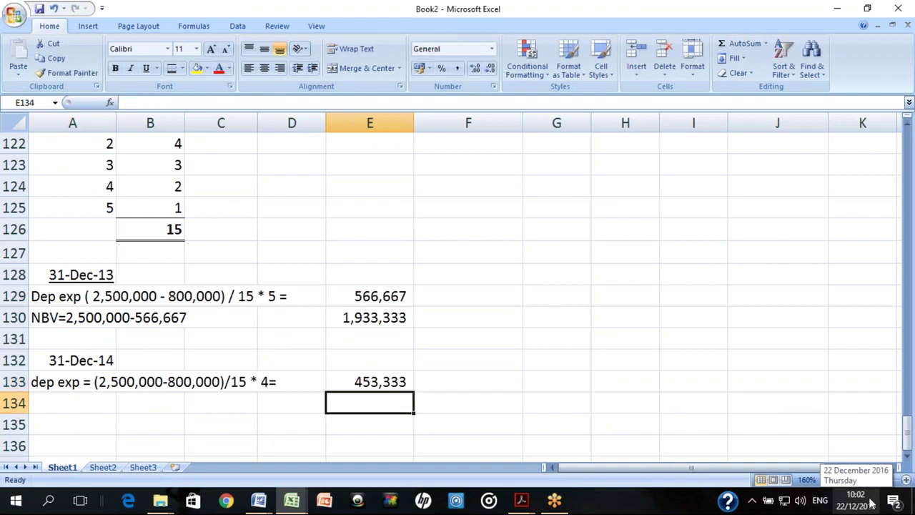
Enter the label "NBV=" in A134, below the second-year depreciation expense
{"action": "key", "text": "Left"}
{"action": "key", "text": "Left"}
{"action": "key", "text": "Left"}
{"action": "key", "text": "Left"}
{"action": "type", "text": "NBV="}
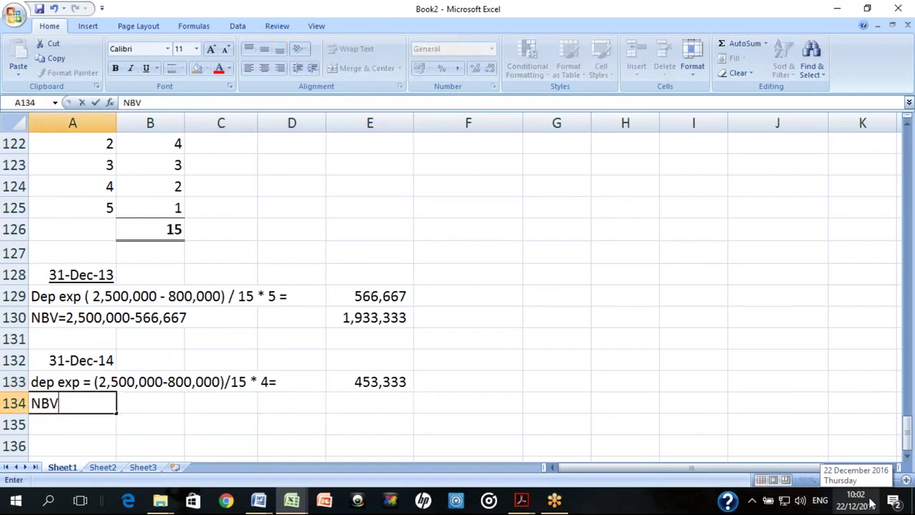
{"action": "key", "text": "Return"}
Calculate the second-year net book value in E134 with =E130-E133 and check it against the expense in E133
{"action": "key", "text": "Right"}
{"action": "key", "text": "Right"}
{"action": "key", "text": "Right"}
{"action": "key", "text": "Right"}
{"action": "key", "text": "Up"}
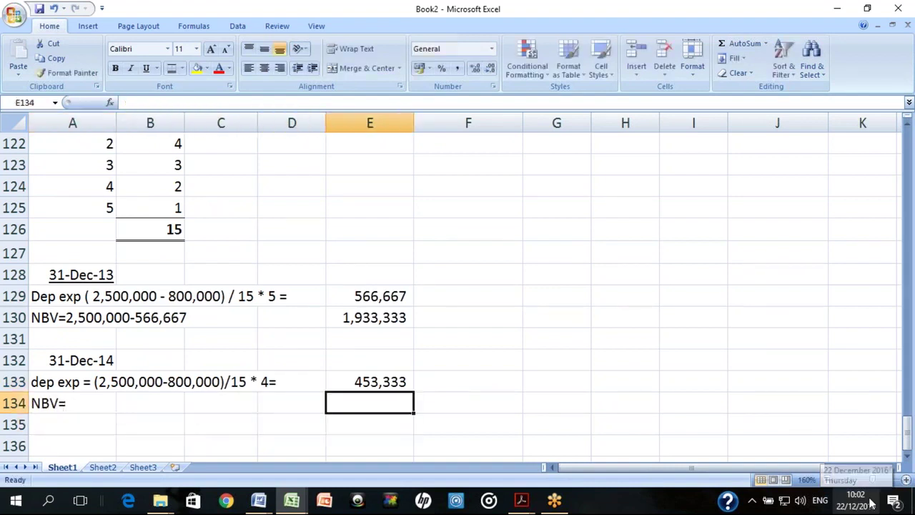
{"action": "type", "text": "="}
{"action": "key", "text": "Up"}
{"action": "key", "text": "Up"}
{"action": "key", "text": "Up"}
{"action": "key", "text": "Up"}
{"action": "type", "text": "-"}
{"action": "key", "text": "Up"}
{"action": "key", "text": "Return"}
{"action": "key", "text": "Up"}
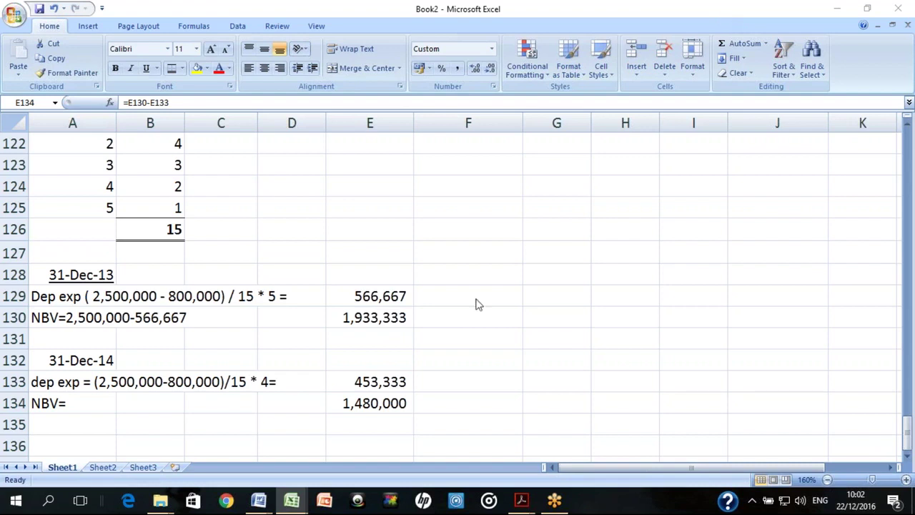
{"action": "left_click", "coordinate": [388, 397]}
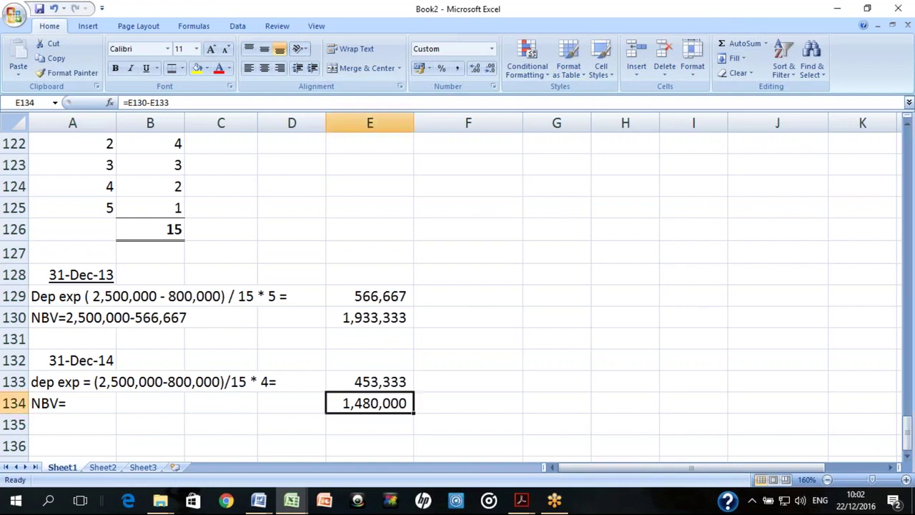
{"action": "left_click", "coordinate": [379, 383]}
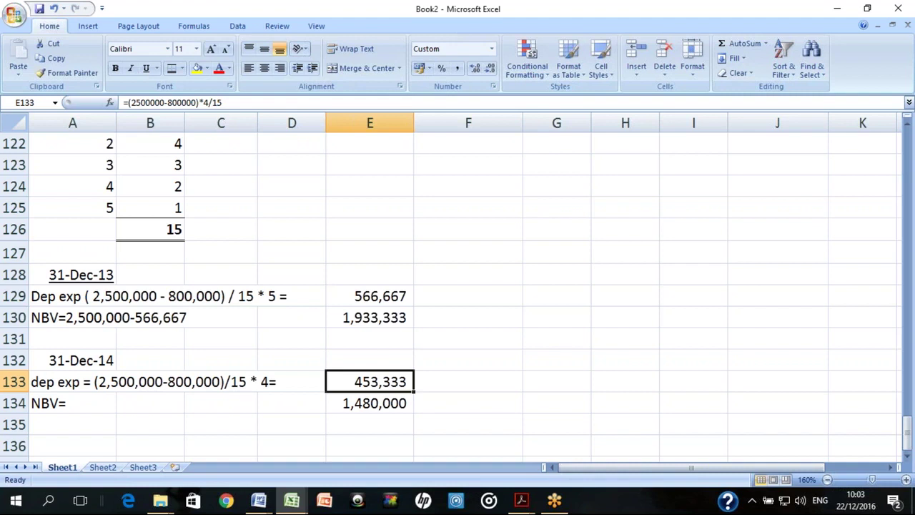
Enter the date heading 31 dec 2013 with underline in A136 and the label "Dep exp =" in A137
{"action": "key", "text": "Down"}
{"action": "key", "text": "Down"}
{"action": "key", "text": "Down"}
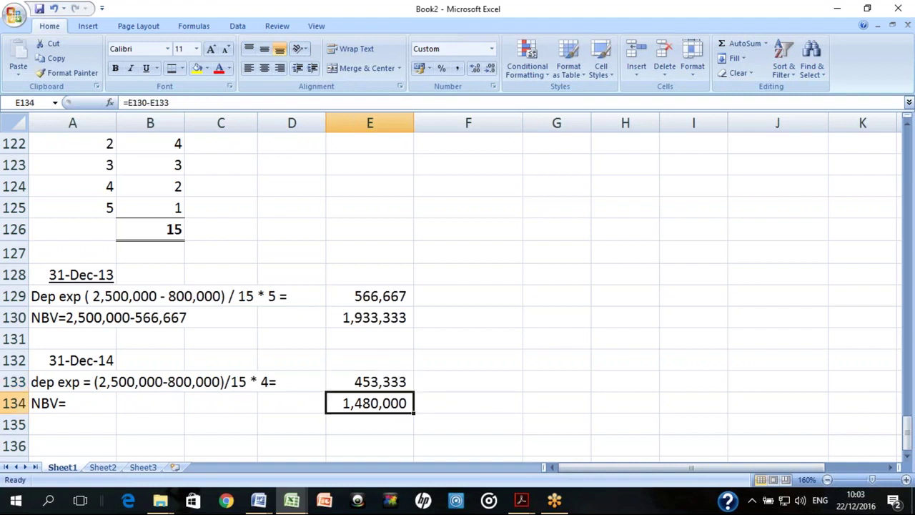
{"action": "key", "text": "Left"}
{"action": "key", "text": "Left"}
{"action": "key", "text": "Left"}
{"action": "key", "text": "Left"}
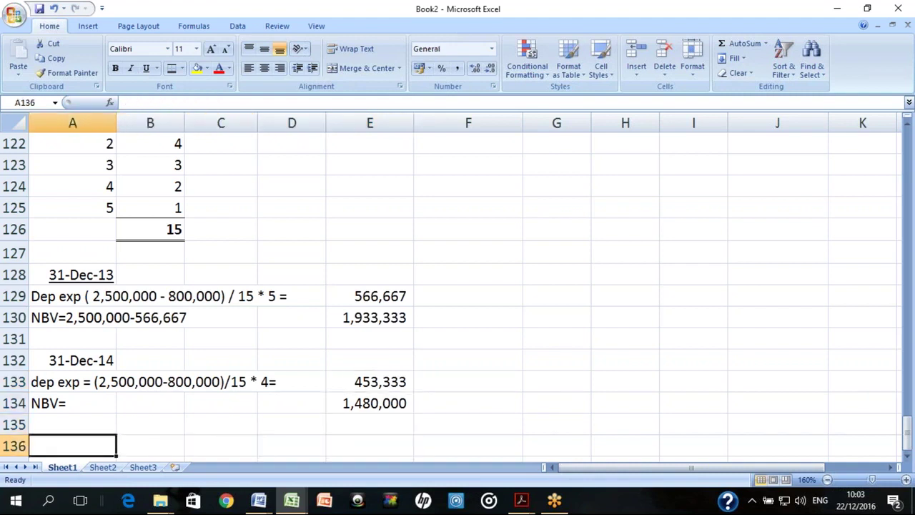
{"action": "type", "text": "31 dec 2013"}
{"action": "key", "text": "Return"}
{"action": "key", "text": "ctrl+u"}
{"action": "key", "text": "Return"}
{"action": "type", "text": "Dep exp ="}
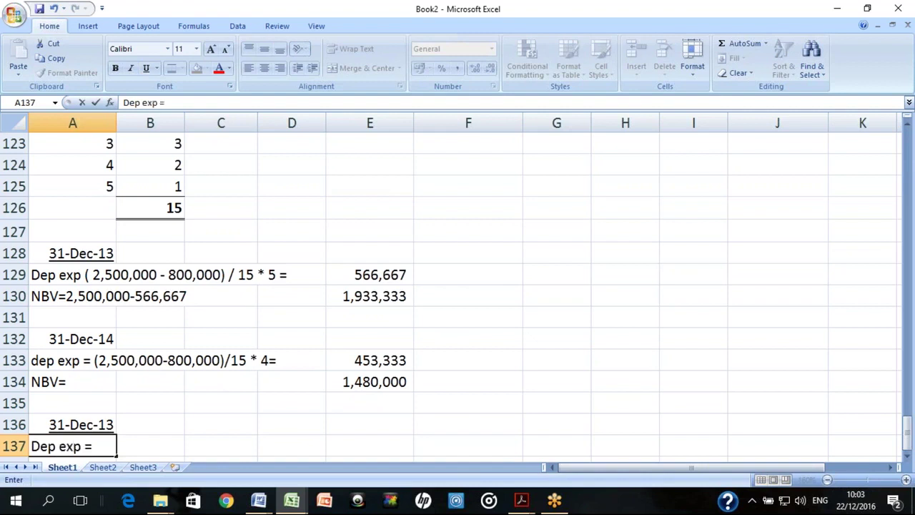
{"action": "key", "text": "Return"}
Try to copy the second-year depreciation formula from E133 to E137
{"action": "key", "text": "Right"}
{"action": "key", "text": "Right"}
{"action": "key", "text": "Right"}
{"action": "key", "text": "Right"}
{"action": "key", "text": "Up"}
{"action": "key", "text": "Up"}
{"action": "key", "text": "Up"}
{"action": "key", "text": "Up"}
{"action": "key", "text": "Up"}
{"action": "key", "text": "ctrl+c"}
{"action": "key", "text": "Down"}
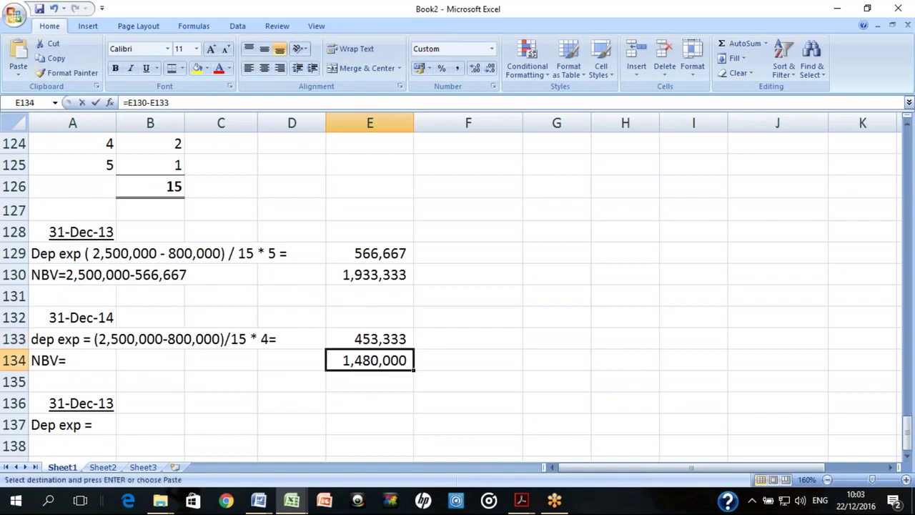
{"action": "type", "text": "c"}
{"action": "key", "text": "Down"}
{"action": "key", "text": "Down"}
{"action": "key", "text": "Down"}
{"action": "key", "text": "ctrl+z"}
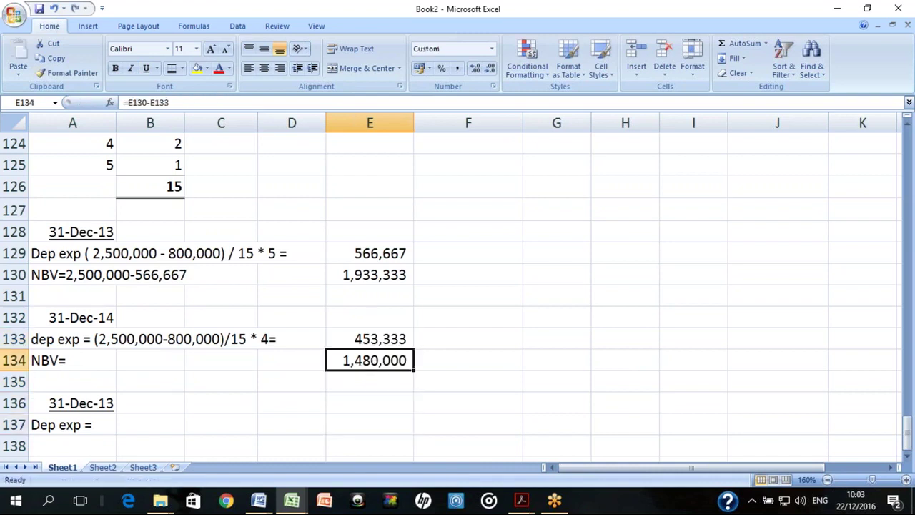
Copy the depreciation formula from E133 into E137
{"action": "key", "text": "Up"}
{"action": "key", "text": "ctrl+c"}
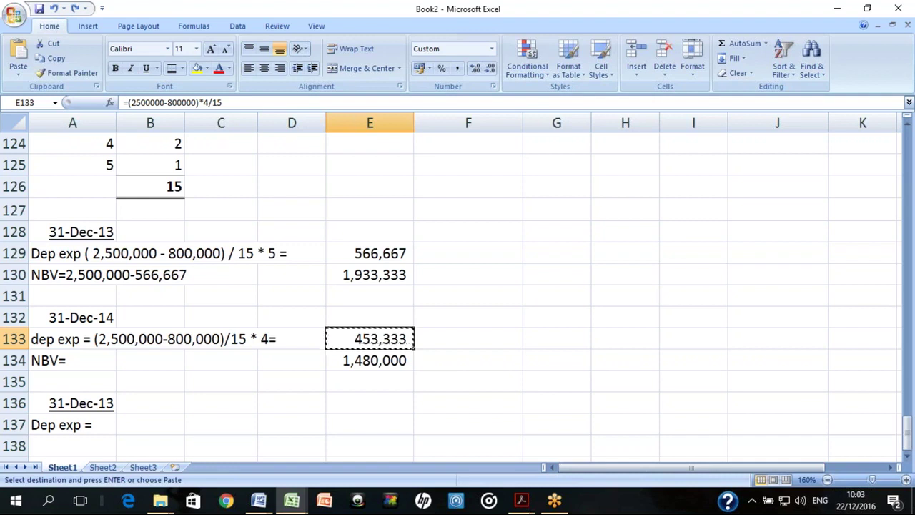
{"action": "key", "text": "Down"}
{"action": "key", "text": "Down"}
{"action": "key", "text": "Down"}
{"action": "key", "text": "Down"}
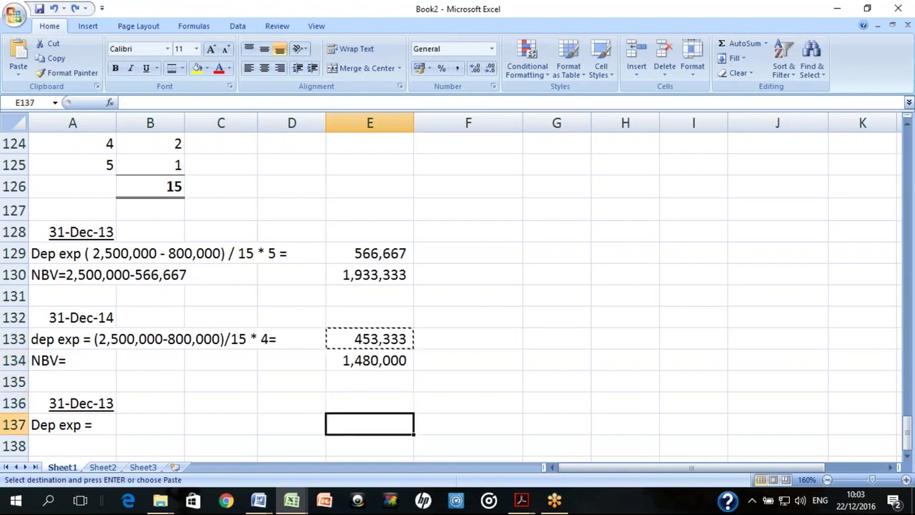
{"action": "key", "text": "ctrl+v"}
{"action": "key", "text": "F2"}
{"action": "key", "text": "BackSpace"}
{"action": "key", "text": "BackSpace"}
{"action": "key", "text": "BackSpace"}
{"action": "key", "text": "BackSpace"}
{"action": "type", "text": "3/15"}
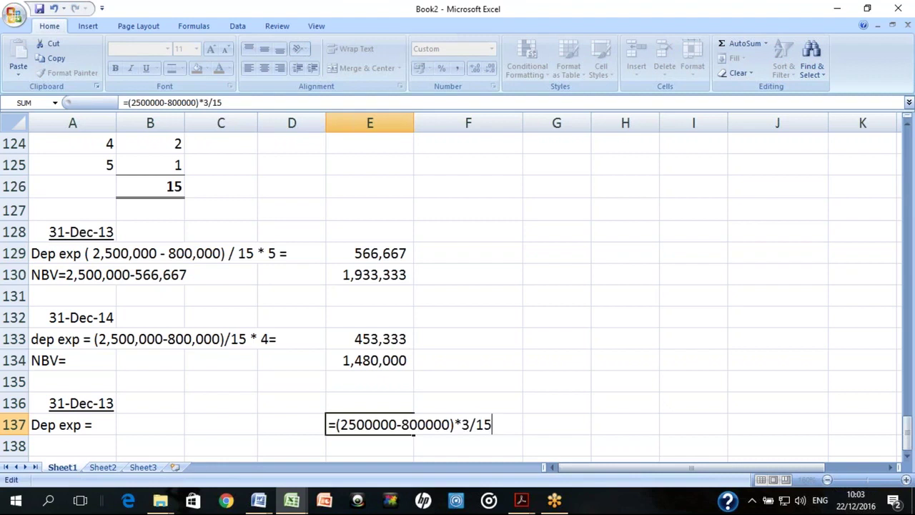
{"action": "key", "text": "Return"}
Enter the label "NBV=" in A138, below the third-year depreciation expense
{"action": "key", "text": "Up"}
{"action": "key", "text": "Left"}
{"action": "key", "text": "Left"}
{"action": "key", "text": "Left"}
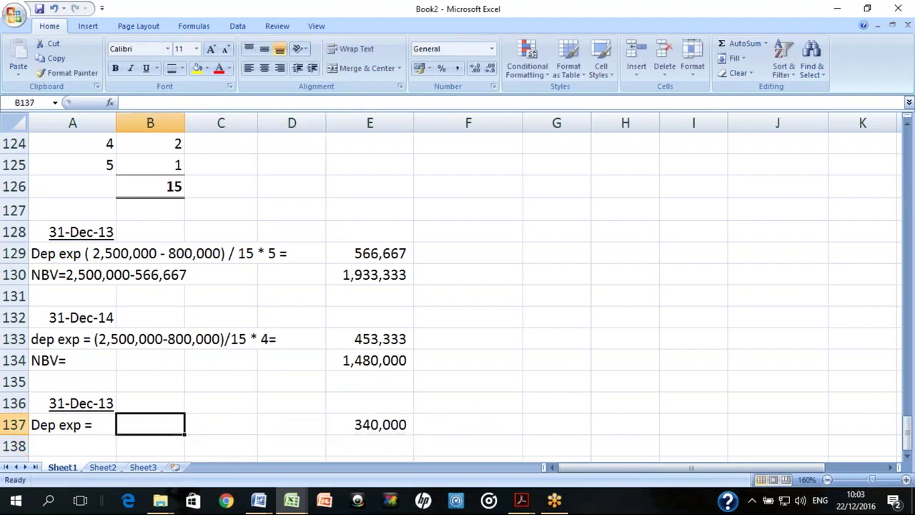
{"action": "key", "text": "Left"}
{"action": "key", "text": "Down"}
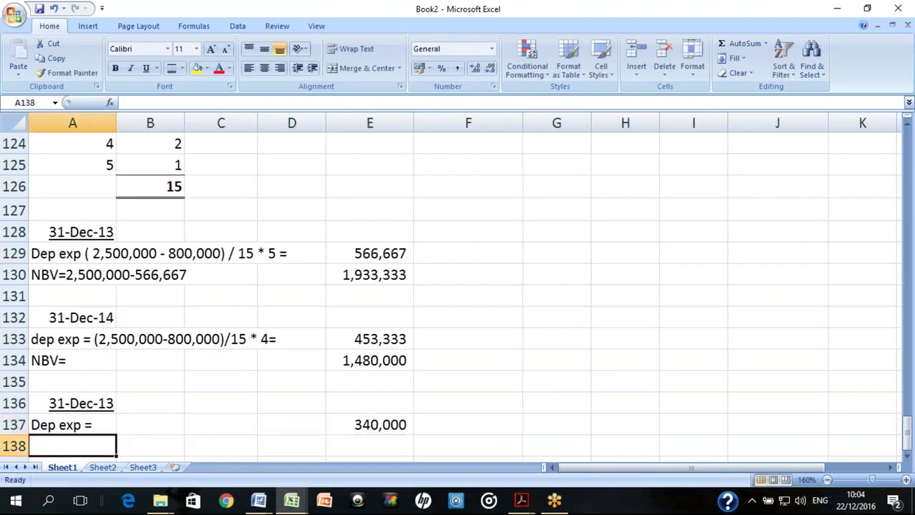
{"action": "type", "text": "B"}
{"action": "key", "text": "BackSpace"}
{"action": "type", "text": "NBV="}
{"action": "key", "text": "Return"}
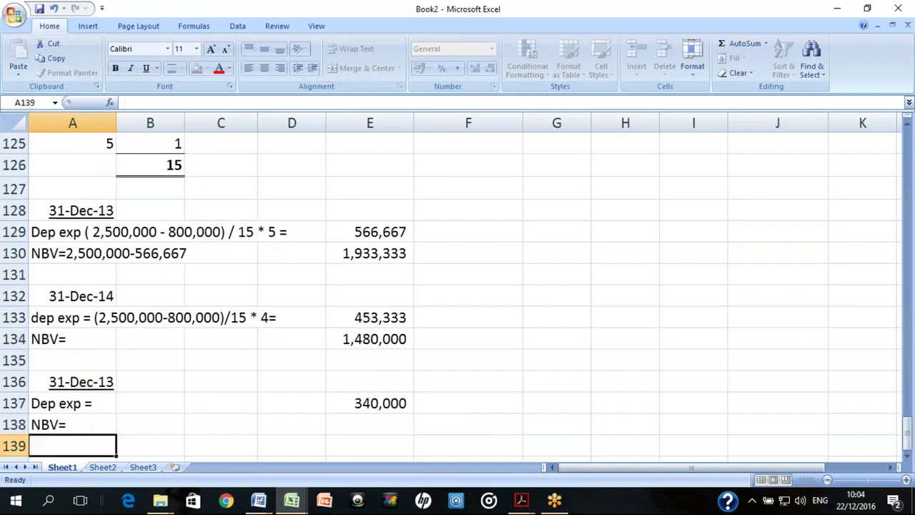
Calculate the third-year net book value in E138 with =E134-E137
{"action": "key", "text": "Right"}
{"action": "key", "text": "Right"}
{"action": "key", "text": "Right"}
{"action": "key", "text": "Right"}
{"action": "key", "text": "Up"}
{"action": "type", "text": "="}
{"action": "key", "text": "Up"}
{"action": "key", "text": "Up"}
{"action": "key", "text": "Up"}
{"action": "key", "text": "Up"}
{"action": "type", "text": "-"}
{"action": "key", "text": "Up"}
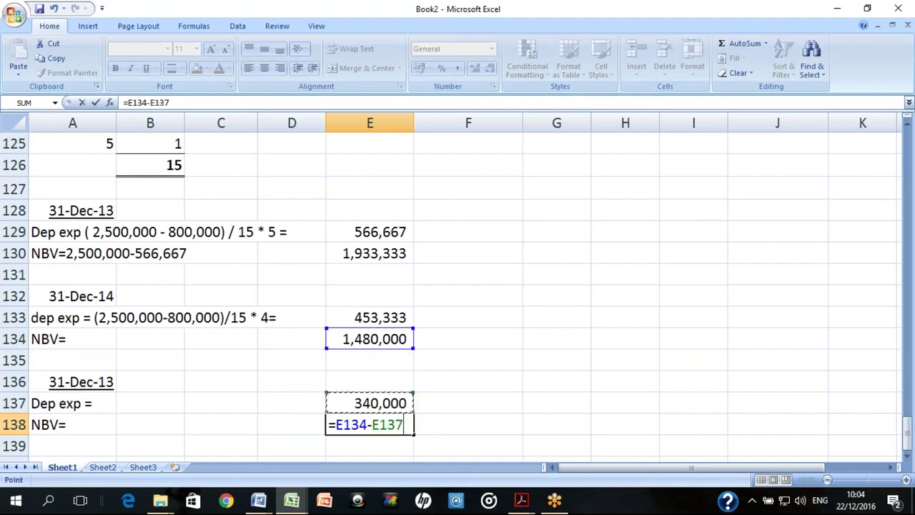
{"action": "key", "text": "Return"}
{"action": "key", "text": "Up"}
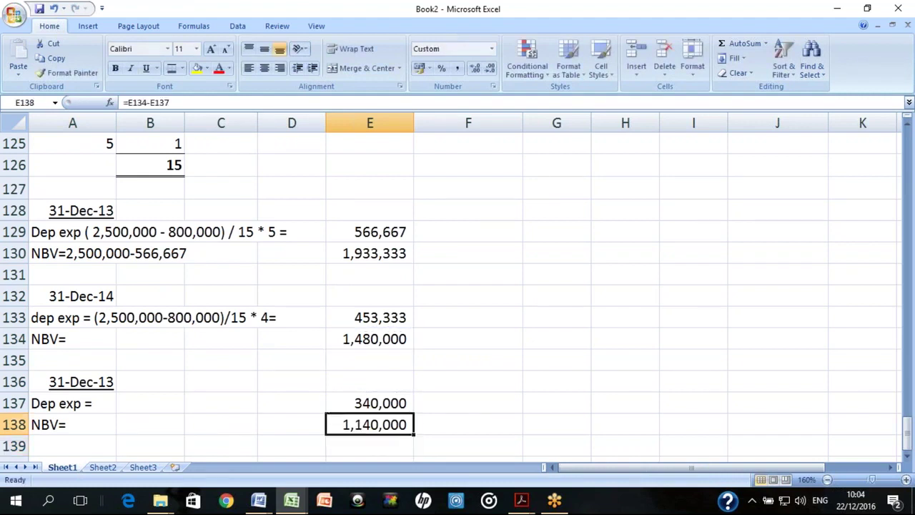
Review the full year policy section, from its heading and digit table through the yearly depreciation and NBV calculations in rows 118 to 138
{"action": "key", "text": "Left"}
{"action": "key", "text": "Left"}
{"action": "key", "text": "Left"}
{"action": "key", "text": "Left"}
{"action": "left_click_drag", "start_coordinate": [71, 424], "coordinate": [86, 147]}
{"action": "left_click", "coordinate": [71, 360]}
{"action": "key", "text": "Up"}
{"action": "key", "text": "Up"}
{"action": "key", "text": "Up"}
{"action": "key", "text": "Up"}
{"action": "key", "text": "Up"}
{"action": "key", "text": "Up"}
{"action": "key", "text": "Up"}
{"action": "key", "text": "Up"}
{"action": "key", "text": "Up"}
{"action": "key", "text": "Up"}
{"action": "key", "text": "Up"}
{"action": "key", "text": "Up"}
{"action": "key", "text": "Up"}
{"action": "key", "text": "Up"}
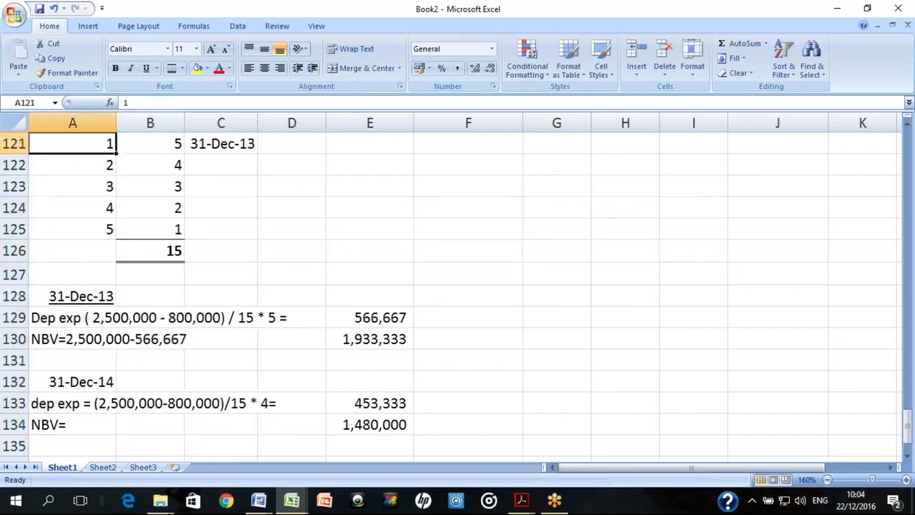
{"action": "key", "text": "Up"}
{"action": "key", "text": "Down"}
{"action": "key", "text": "Down"}
{"action": "key", "text": "Down"}
{"action": "key", "text": "Down"}
{"action": "key", "text": "Down"}
{"action": "key", "text": "Up"}
{"action": "key", "text": "Up"}
{"action": "key", "text": "Up"}
{"action": "key", "text": "Up"}
{"action": "key", "text": "Up"}
{"action": "key", "text": "Up"}
{"action": "key", "text": "Up"}
{"action": "key", "text": "Up"}
{"action": "key", "text": "Down"}
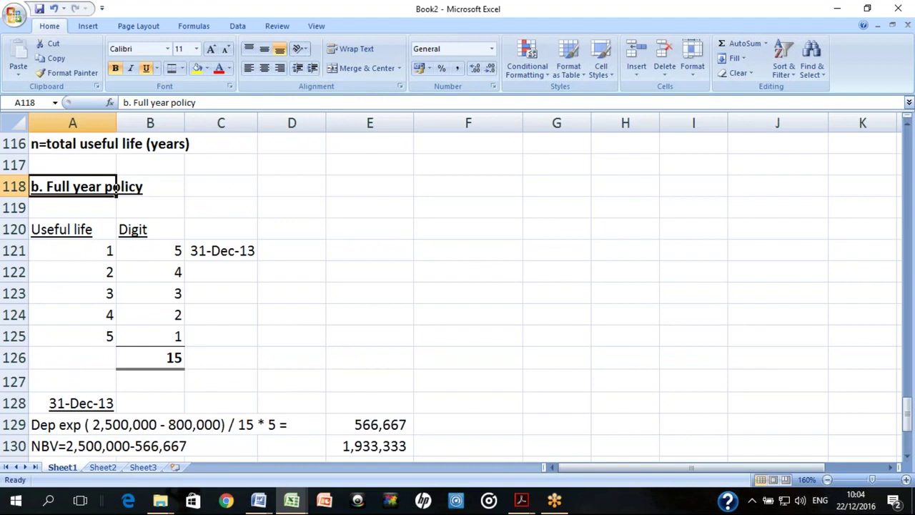
{"action": "left_click_drag", "start_coordinate": [79, 230], "coordinate": [400, 461]}
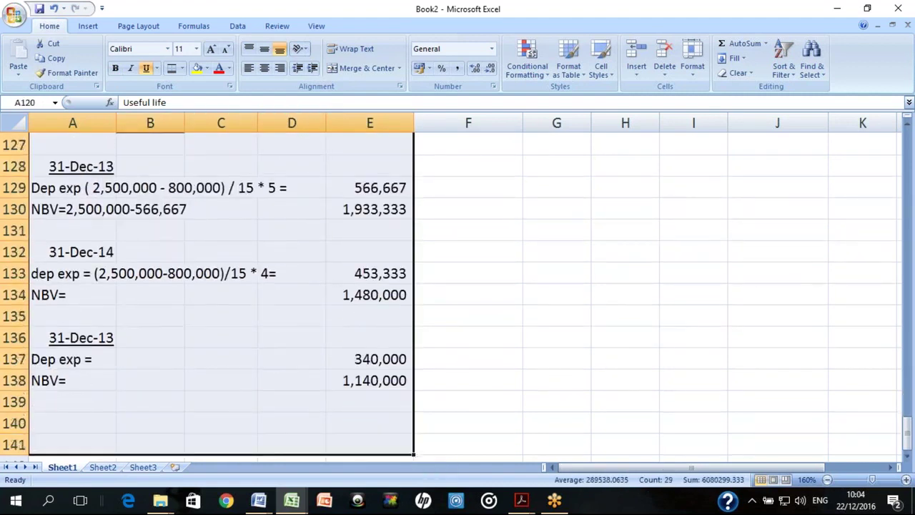
Enter the heading "a. proportionate policy" in A140, below the full year policy calculations, and underline it
{"action": "key", "text": "Down"}
{"action": "key", "text": "Down"}
{"action": "key", "text": "Down"}
{"action": "key", "text": "Down"}
{"action": "key", "text": "Down"}
{"action": "key", "text": "Down"}
{"action": "key", "text": "Down"}
{"action": "key", "text": "Down"}
{"action": "key", "text": "Down"}
{"action": "key", "text": "Down"}
{"action": "key", "text": "Down"}
{"action": "key", "text": "Down"}
{"action": "key", "text": "Down"}
{"action": "key", "text": "Down"}
{"action": "key", "text": "Down"}
{"action": "key", "text": "Down"}
{"action": "key", "text": "Down"}
{"action": "key", "text": "Down"}
{"action": "key", "text": "Down"}
{"action": "key", "text": "Down"}
{"action": "key", "text": "Up"}
{"action": "key", "text": "Up"}
{"action": "key", "text": "Up"}
{"action": "key", "text": "Up"}
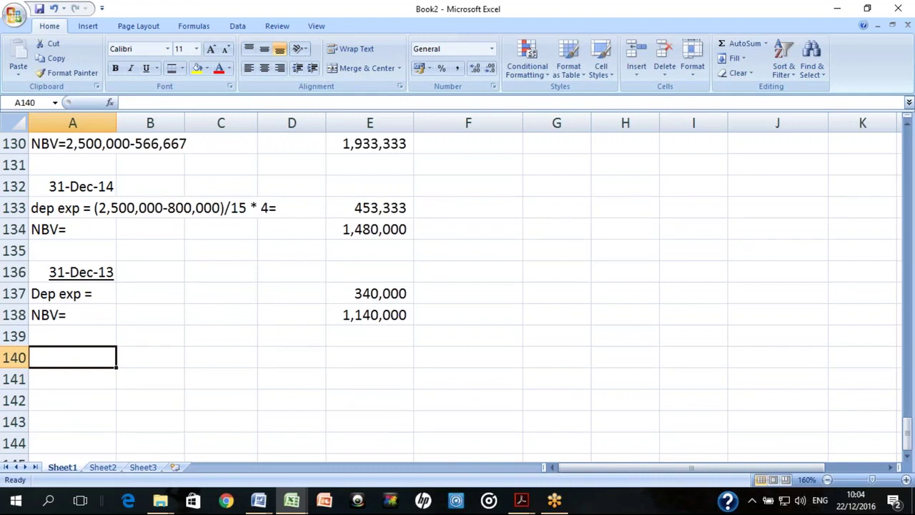
{"action": "type", "text": "a. proportionate polic"}
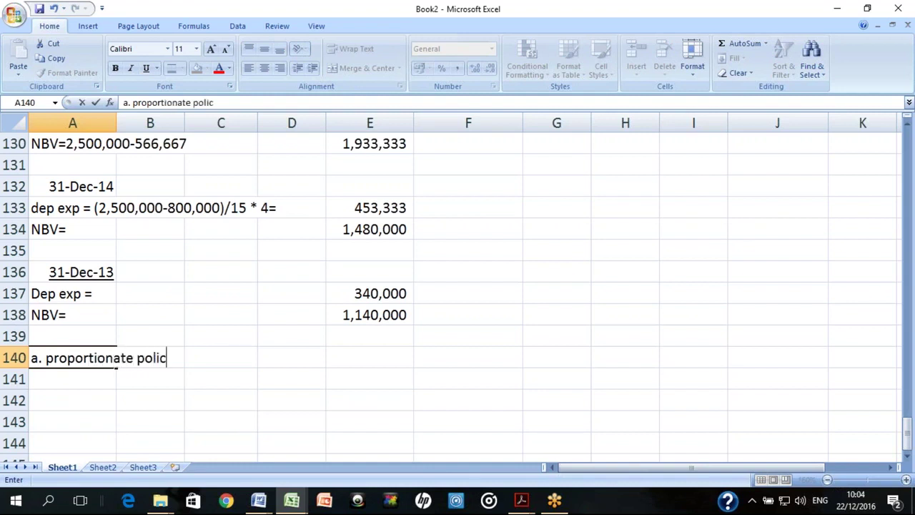
{"action": "type", "text": "y"}
{"action": "key", "text": "Return"}
{"action": "left_click", "coordinate": [115, 361]}
{"action": "key", "text": "ctrl+u"}
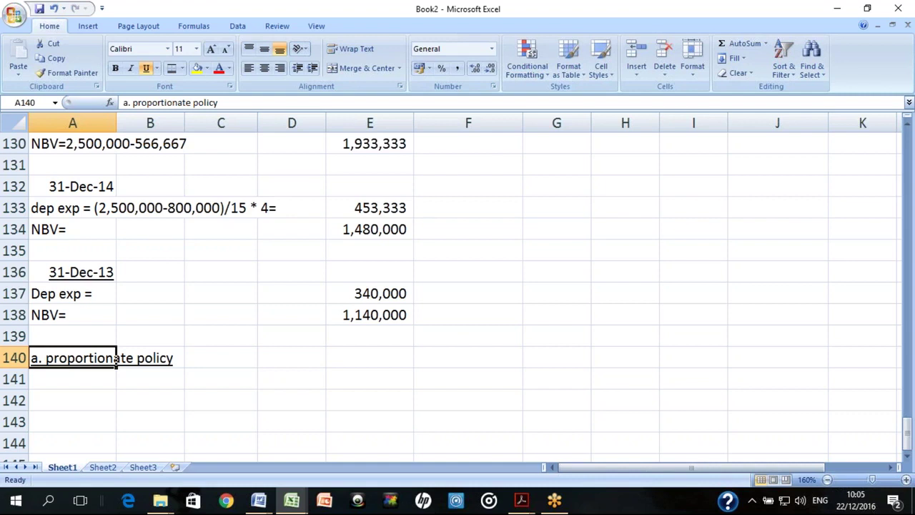
Enter the column heading "Useful life" in A142, below the proportionate policy heading
{"action": "key", "text": "Down"}
{"action": "key", "text": "Down"}
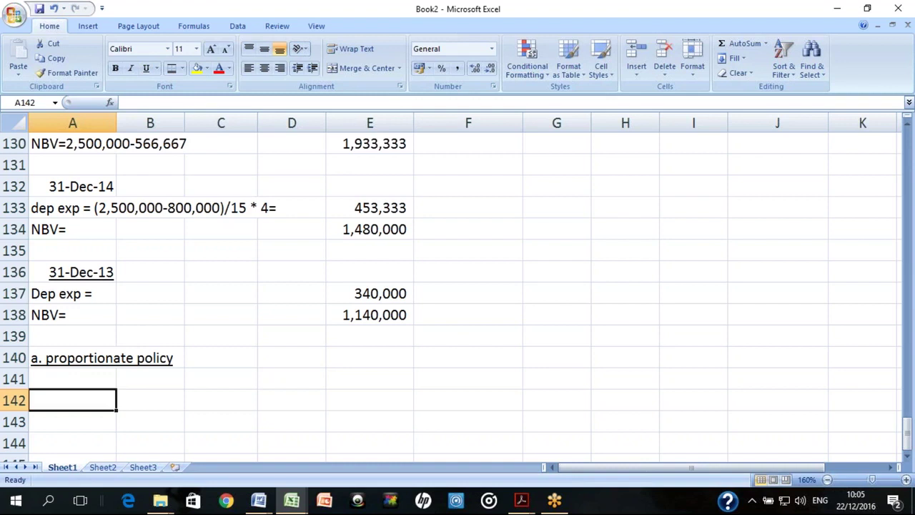
{"action": "type", "text": "Year"}
{"action": "key", "text": "Return"}
{"action": "key", "text": "Up"}
{"action": "type", "text": "Usf"}
{"action": "key", "text": "BackSpace"}
{"action": "type", "text": "e"}
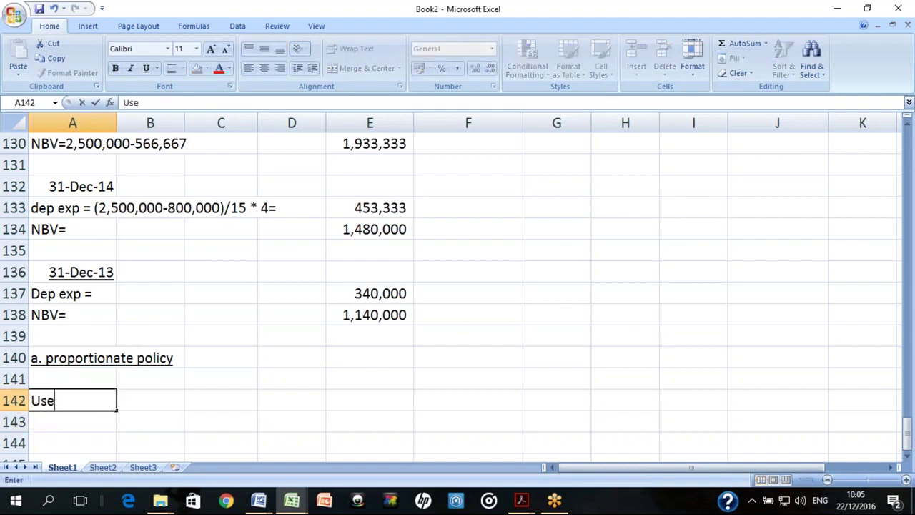
{"action": "type", "text": "full"}
{"action": "key", "text": "BackSpace"}
{"action": "type", "text": "life"}
{"action": "key", "text": "Return"}
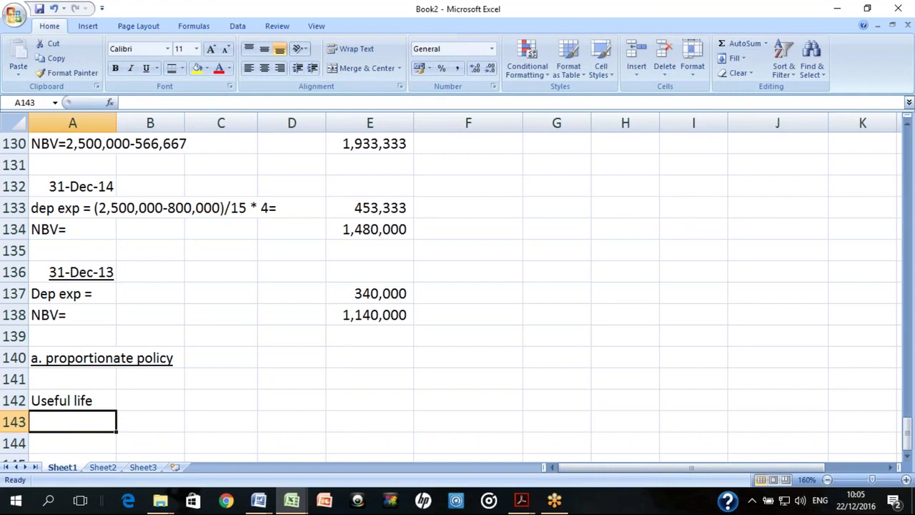
Correct the third-year date in A136 to 31/12/2015
{"action": "key", "text": "Up"}
{"action": "key", "text": "Up"}
{"action": "key", "text": "Up"}
{"action": "key", "text": "Up"}
{"action": "key", "text": "Up"}
{"action": "key", "text": "Up"}
{"action": "key", "text": "Up"}
{"action": "key", "text": "Up"}
{"action": "key", "text": "Up"}
{"action": "key", "text": "Up"}
{"action": "key", "text": "Up"}
{"action": "key", "text": "Up"}
{"action": "key", "text": "Up"}
{"action": "key", "text": "Up"}
{"action": "key", "text": "Up"}
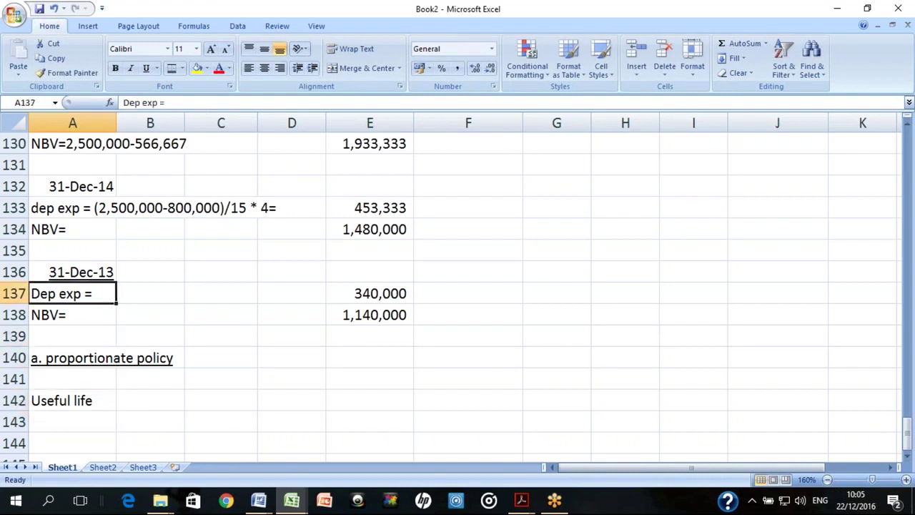
{"action": "key", "text": "Down"}
{"action": "key", "text": "Down"}
{"action": "key", "text": "Down"}
{"action": "key", "text": "Down"}
{"action": "key", "text": "Down"}
{"action": "key", "text": "Down"}
{"action": "key", "text": "Down"}
{"action": "key", "text": "Down"}
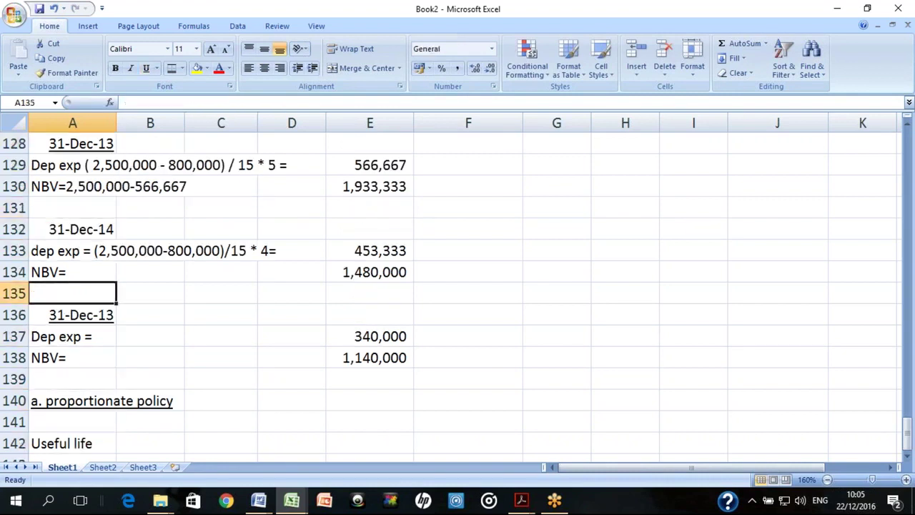
{"action": "key", "text": "F2"}
{"action": "key", "text": "BackSpace"}
{"action": "type", "text": "5"}
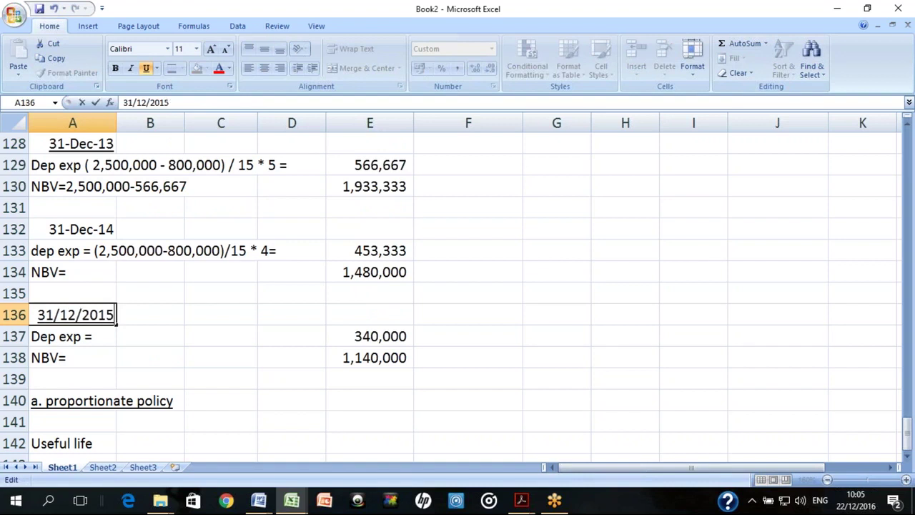
{"action": "key", "text": "Return"}
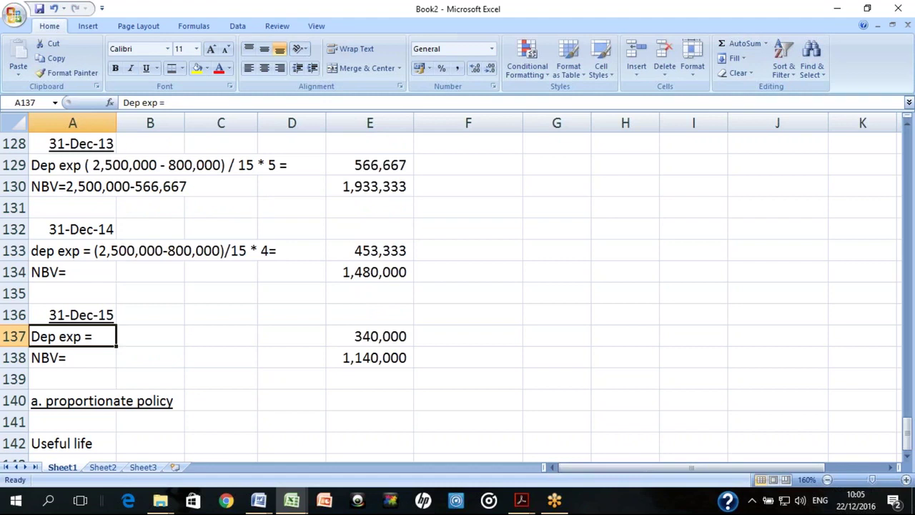
Select D140 beside the proportionate policy heading, and switch to Handout 1.pdf to highlight the machinery's acquisition date in Question 1
{"action": "left_click", "coordinate": [72, 357]}
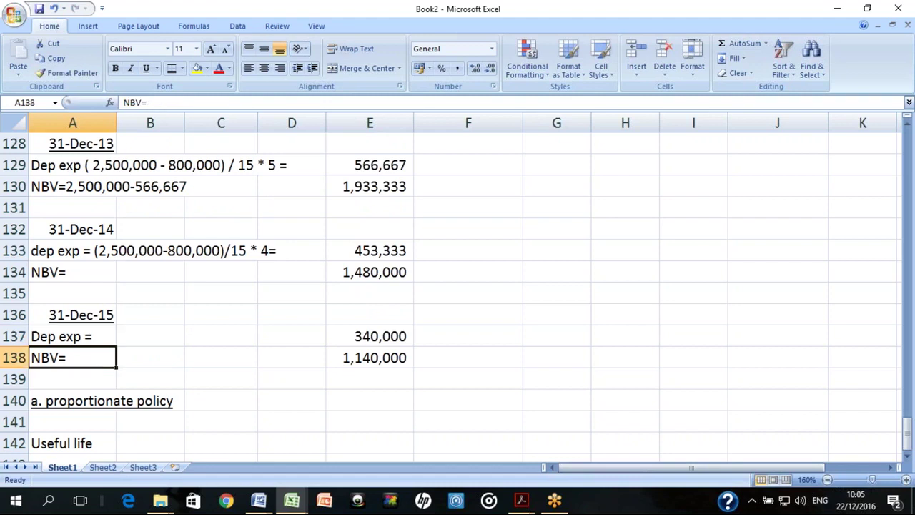
{"action": "key", "text": "Down"}
{"action": "key", "text": "Down"}
{"action": "key", "text": "Down"}
{"action": "key", "text": "Down"}
{"action": "key", "text": "Down"}
{"action": "key", "text": "Down"}
{"action": "key", "text": "Down"}
{"action": "key", "text": "Down"}
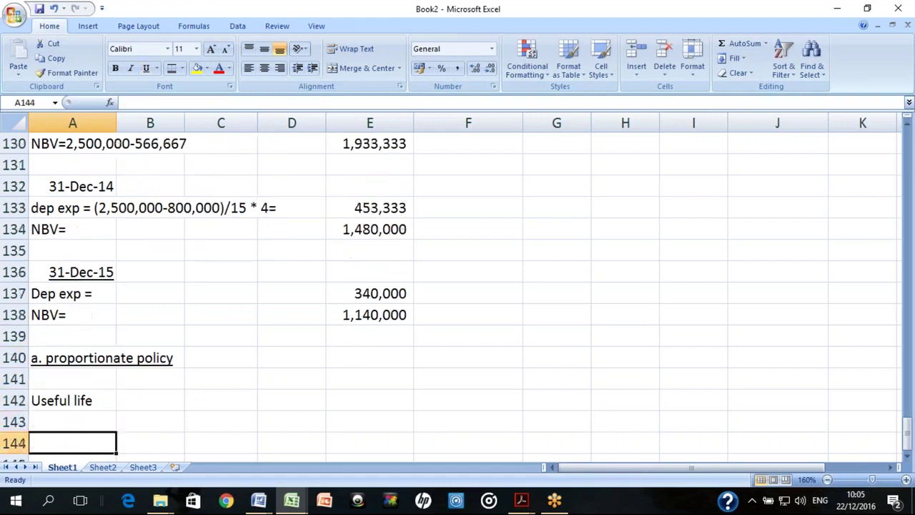
{"action": "key", "text": "Up"}
{"action": "key", "text": "Up"}
{"action": "key", "text": "Up"}
{"action": "key", "text": "Up"}
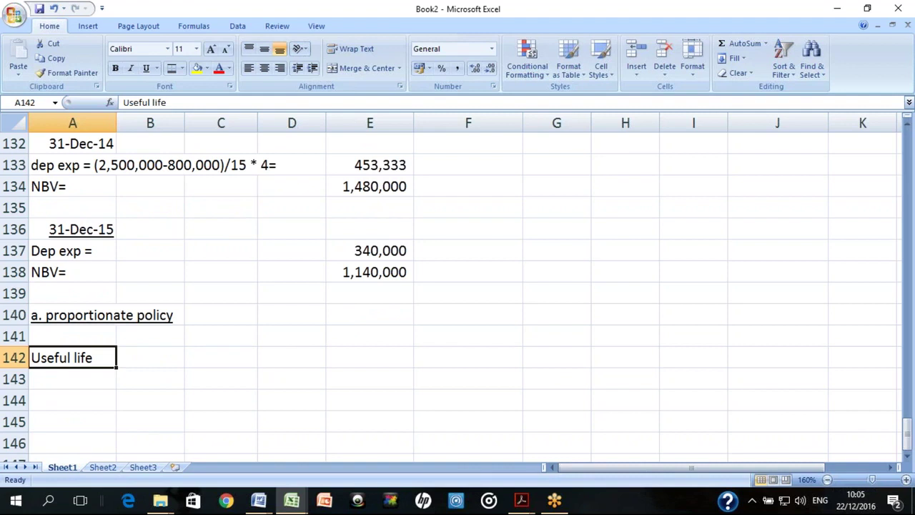
{"action": "key", "text": "Right"}
{"action": "key", "text": "Right"}
{"action": "key", "text": "Right"}
{"action": "key", "text": "Up"}
{"action": "key", "text": "Up"}
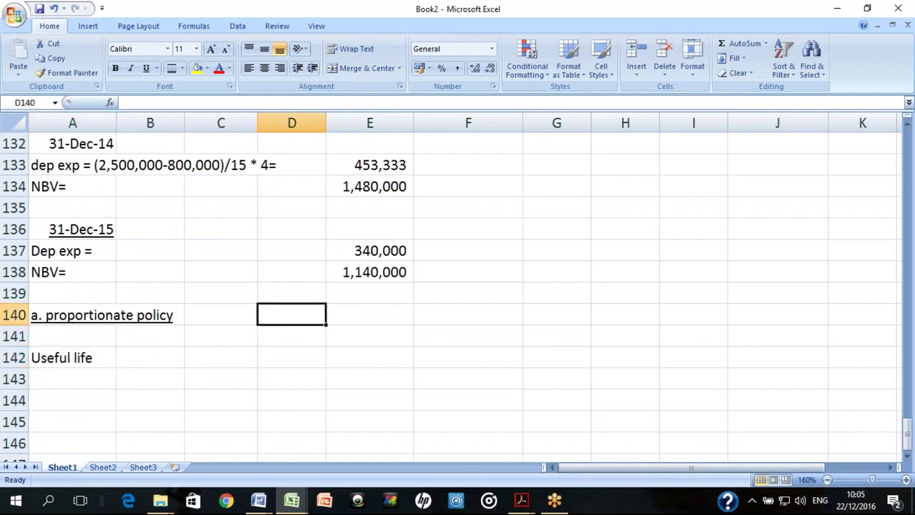
{"action": "key", "text": "alt+Tab"}
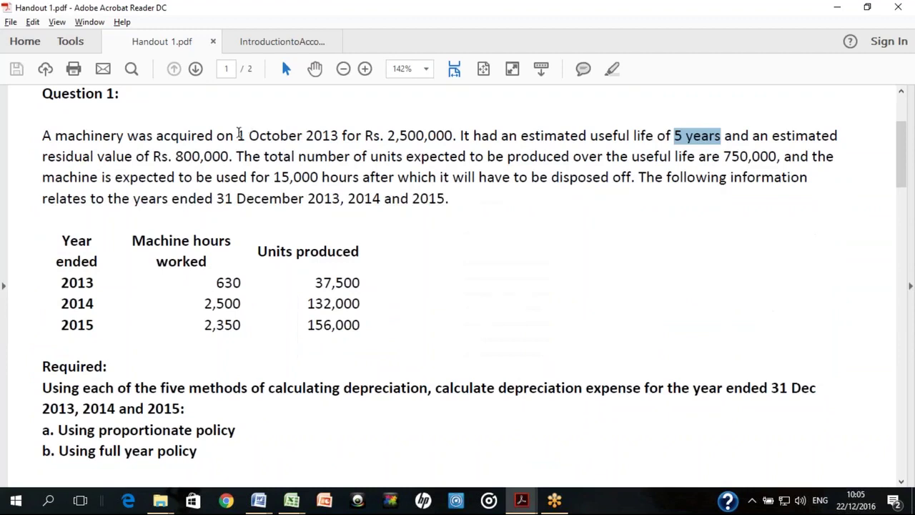
{"action": "left_click_drag", "start_coordinate": [238, 135], "coordinate": [338, 135]}
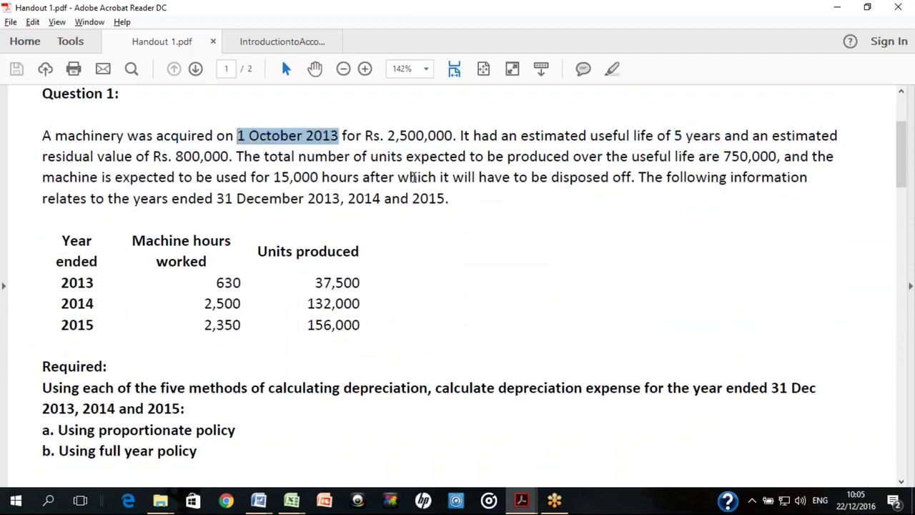
Switch back to the Excel workbook and enter the useful life period "1 october 2013 - 30 sep 2018" in D140
{"action": "key", "text": "alt+Tab"}
{"action": "type", "text": "1 o"}
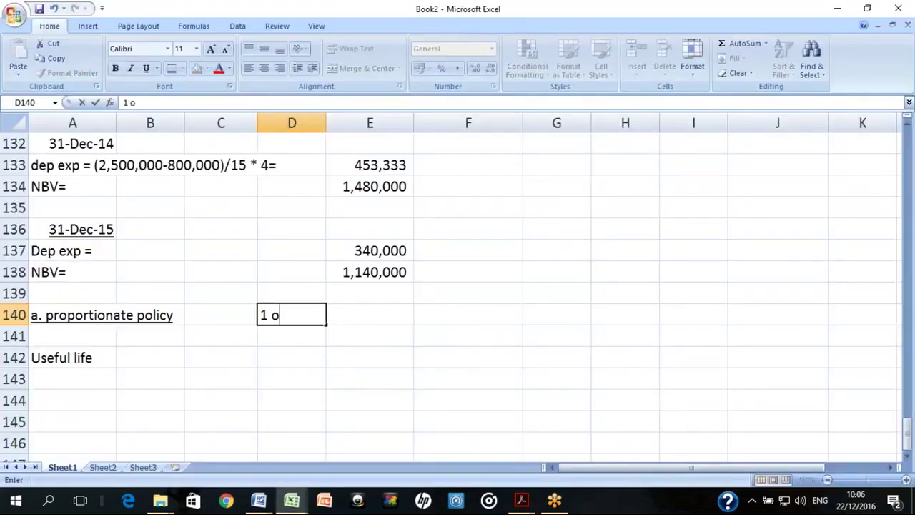
{"action": "type", "text": "ctober 20"}
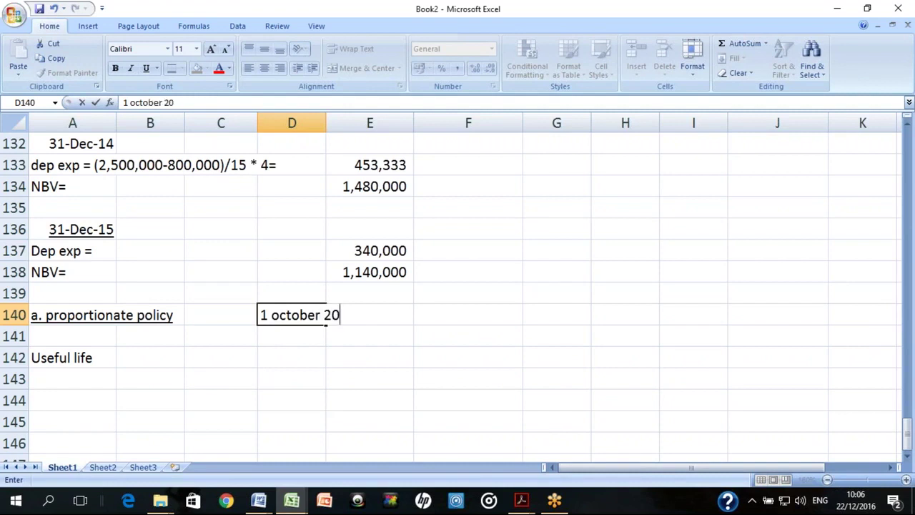
{"action": "type", "text": "13 -"}
{"action": "type", "text": "30 sep 2018"}
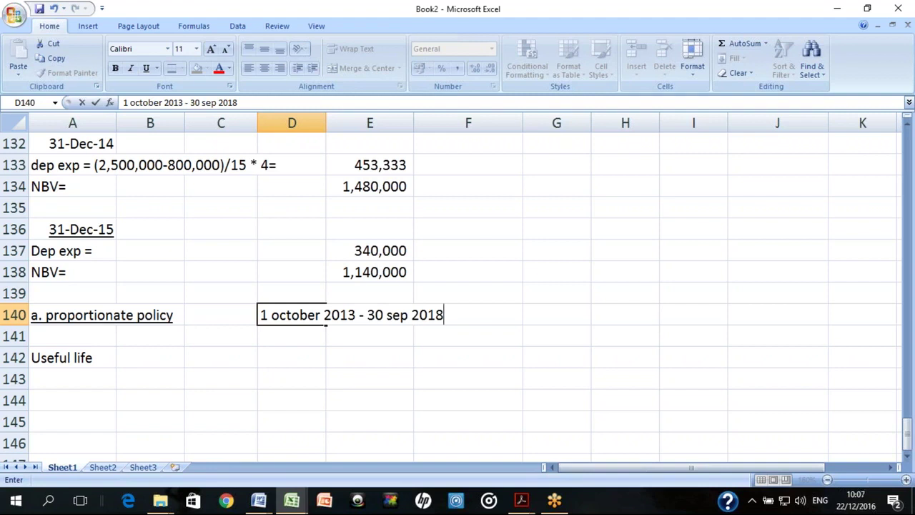
{"action": "key", "text": "Return"}
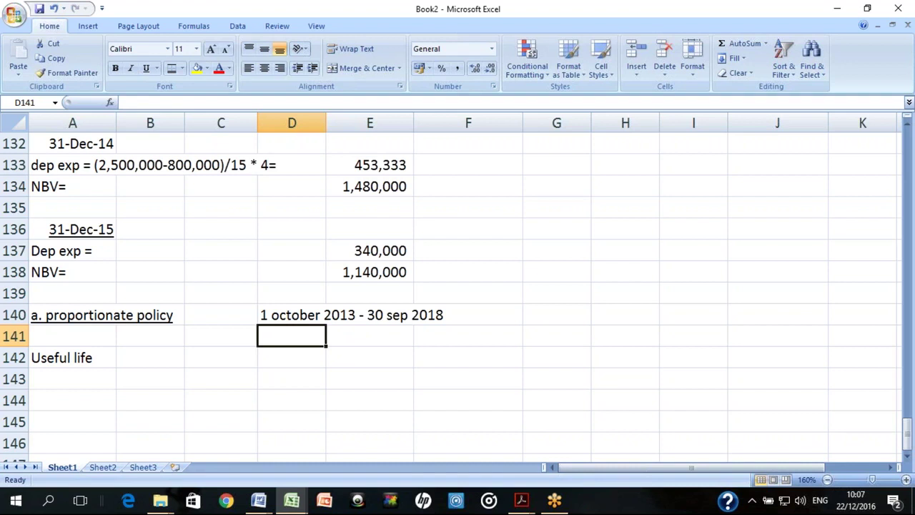
Enter the full year policy period "1 jan 2013-31 dec 2017" in D141 for comparison
{"action": "type", "text": "1 jan "}
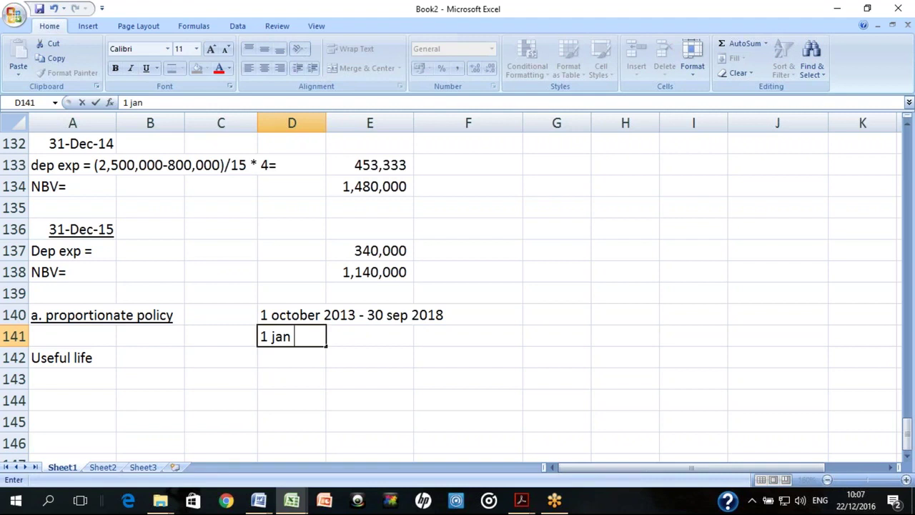
{"action": "type", "text": "2013-"}
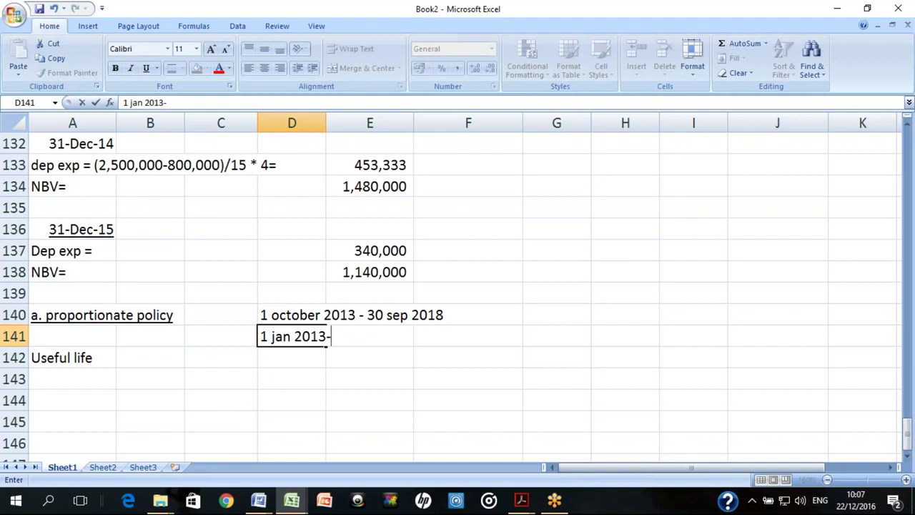
{"action": "type", "text": "31 dec"}
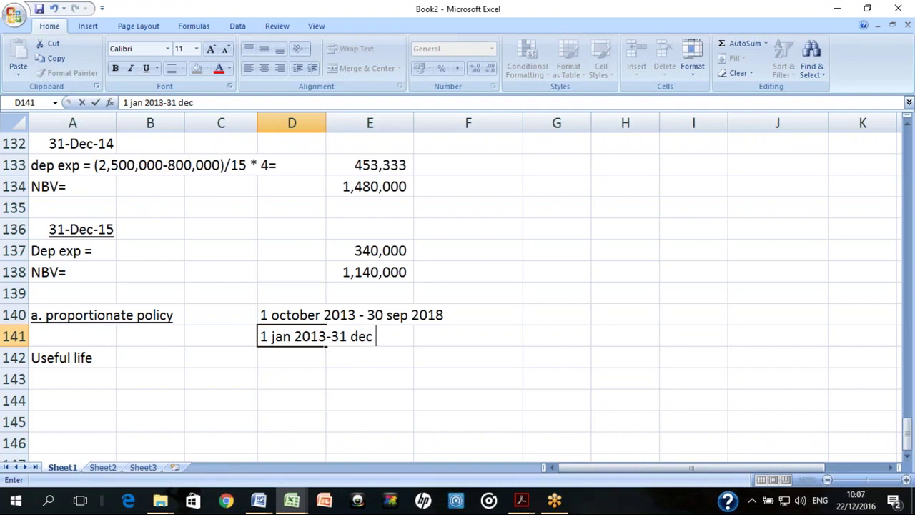
{"action": "type", "text": "2017"}
{"action": "key", "text": "Return"}
Compare the proportionate policy period in D140 with the full year policy period in D141
{"action": "left_click", "coordinate": [292, 315]}
{"action": "left_click", "coordinate": [292, 336]}
{"action": "left_click", "coordinate": [292, 314]}
{"action": "left_click", "coordinate": [292, 336]}
{"action": "left_click", "coordinate": [292, 315]}
{"action": "left_click", "coordinate": [292, 336]}
{"action": "left_click", "coordinate": [291, 315]}
{"action": "left_click", "coordinate": [292, 336]}
{"action": "left_click", "coordinate": [292, 314]}
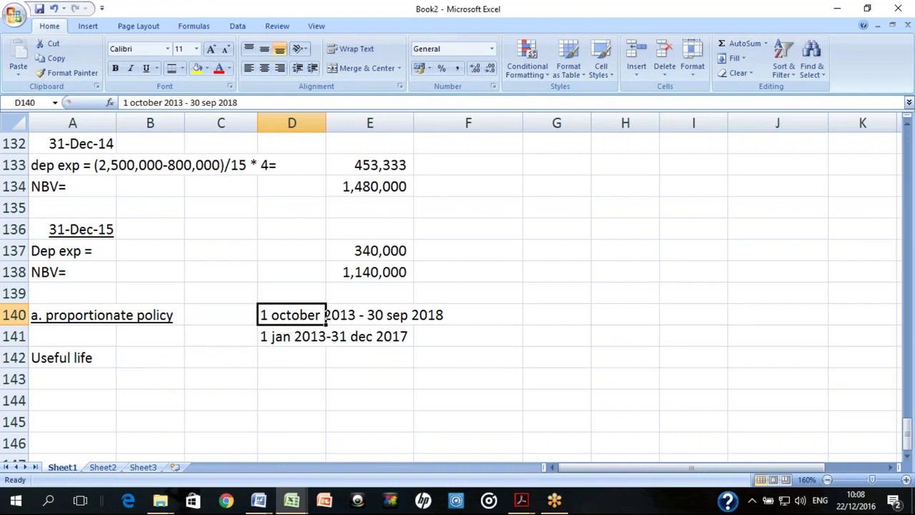
Clear the full year policy comparison period from D141
{"action": "left_click", "coordinate": [291, 336]}
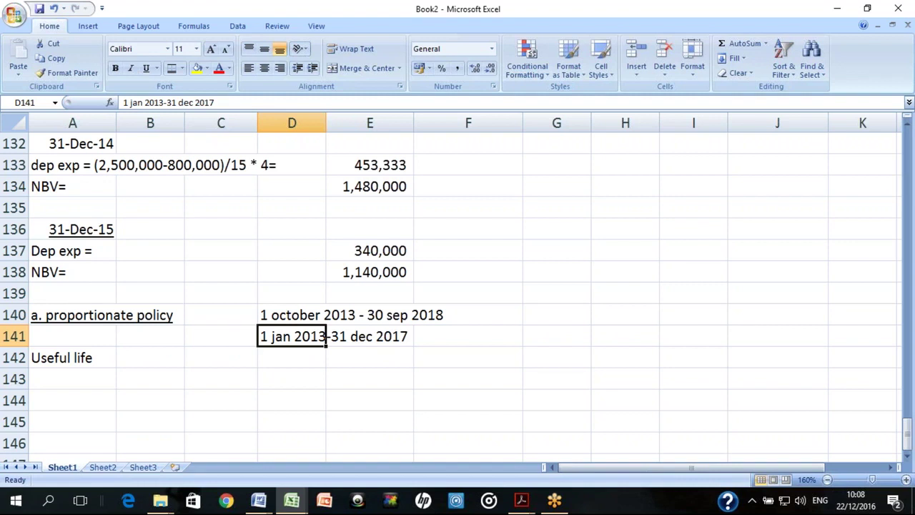
{"action": "key", "text": "Delete"}
{"action": "left_click", "coordinate": [325, 315]}
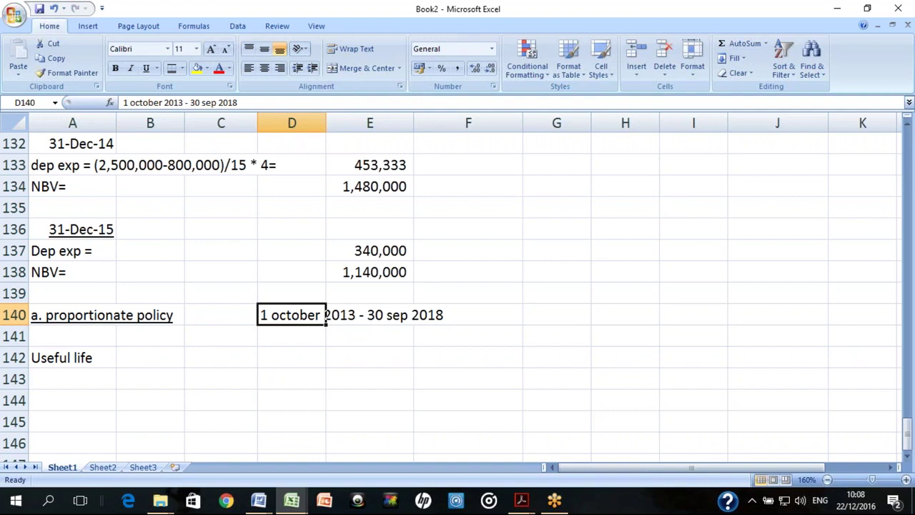
Enter the column heading "Digits" in B142 beside the Useful life heading
{"action": "key", "text": "Down"}
{"action": "key", "text": "Down"}
{"action": "key", "text": "Down"}
{"action": "key", "text": "Left"}
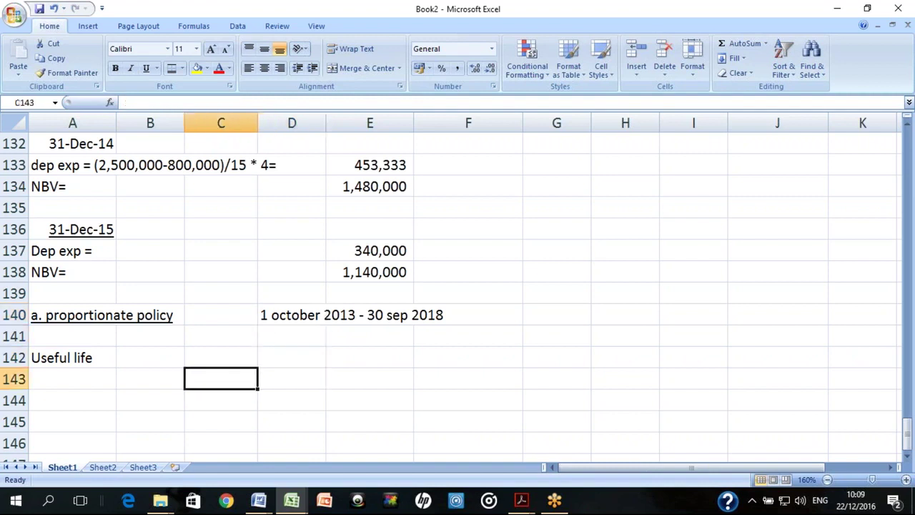
{"action": "key", "text": "Left"}
{"action": "key", "text": "Up"}
{"action": "type", "text": "Diff"}
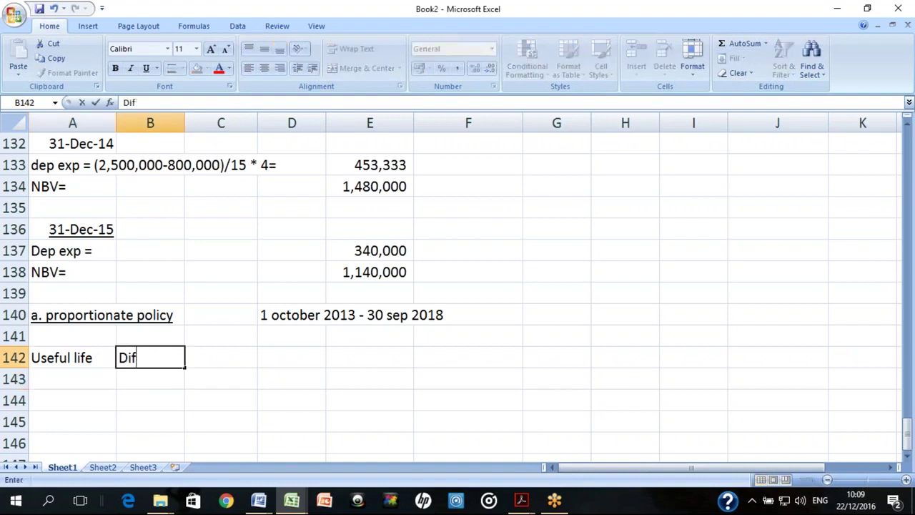
{"action": "key", "text": "BackSpace"}
{"action": "key", "text": "BackSpace"}
{"action": "type", "text": "gits"}
{"action": "key", "text": "Return"}
{"action": "key", "text": "Left"}
{"action": "key", "text": "Up"}
{"action": "key", "text": "ctrl+b"}
{"action": "key", "text": "ctrl+b"}
{"action": "key", "text": "ctrl+b"}
{"action": "key", "text": "ctrl+b"}
{"action": "key", "text": "ctrl+b"}
{"action": "key", "text": "ctrl+b"}
{"action": "key", "text": "ctrl+b"}
{"action": "key", "text": "ctrl+b"}
{"action": "key", "text": "ctrl+b"}
{"action": "key", "text": "ctrl+b"}
{"action": "key", "text": "ctrl+b"}
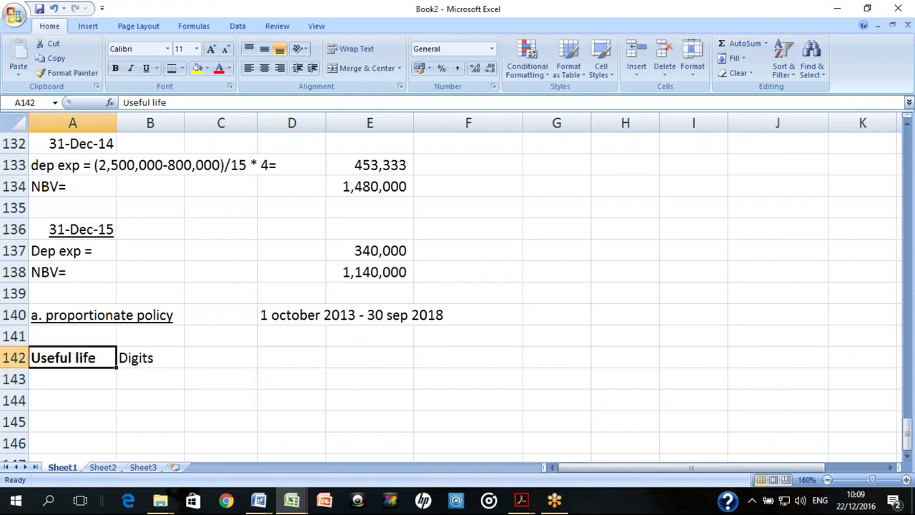
{"action": "key", "text": "ctrl+b"}
List the useful life years 1 to 5 in A143:A147 under the Useful life heading
{"action": "key", "text": "Down"}
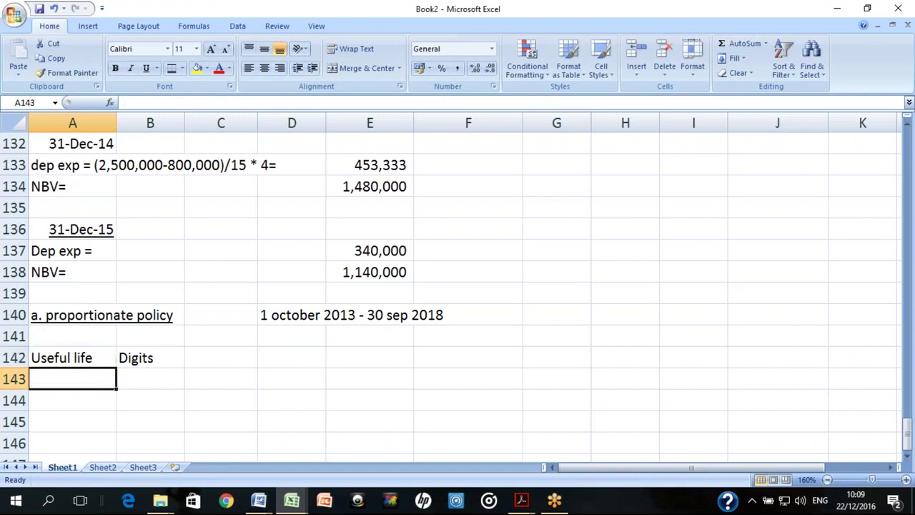
{"action": "type", "text": "1"}
{"action": "key", "text": "Return"}
{"action": "type", "text": "2"}
{"action": "key", "text": "Return"}
{"action": "type", "text": "3"}
{"action": "key", "text": "Return"}
{"action": "type", "text": "4"}
{"action": "key", "text": "Return"}
{"action": "type", "text": "5"}
{"action": "key", "text": "Return"}
List the digits 5, 4, 3, 2 and 1 in B143:B147 under the Digits heading
{"action": "key", "text": "Up"}
{"action": "key", "text": "Up"}
{"action": "key", "text": "Up"}
{"action": "key", "text": "Up"}
{"action": "key", "text": "Up"}
{"action": "left_click", "coordinate": [150, 336]}
{"action": "left_click", "coordinate": [150, 315]}
{"action": "left_click", "coordinate": [150, 336]}
{"action": "type", "text": "5"}
{"action": "key", "text": "Return"}
{"action": "type", "text": "4"}
{"action": "key", "text": "Return"}
{"action": "type", "text": "3"}
{"action": "key", "text": "Return"}
{"action": "type", "text": "2"}
{"action": "key", "text": "Return"}
{"action": "type", "text": "1"}
{"action": "key", "text": "Return"}
Make the "a. proportionate policy" heading in A140 bold
{"action": "left_click", "coordinate": [221, 400]}
{"action": "key", "text": "Up"}
{"action": "key", "text": "Up"}
{"action": "key", "text": "Up"}
{"action": "key", "text": "Up"}
{"action": "key", "text": "Left"}
{"action": "key", "text": "Left"}
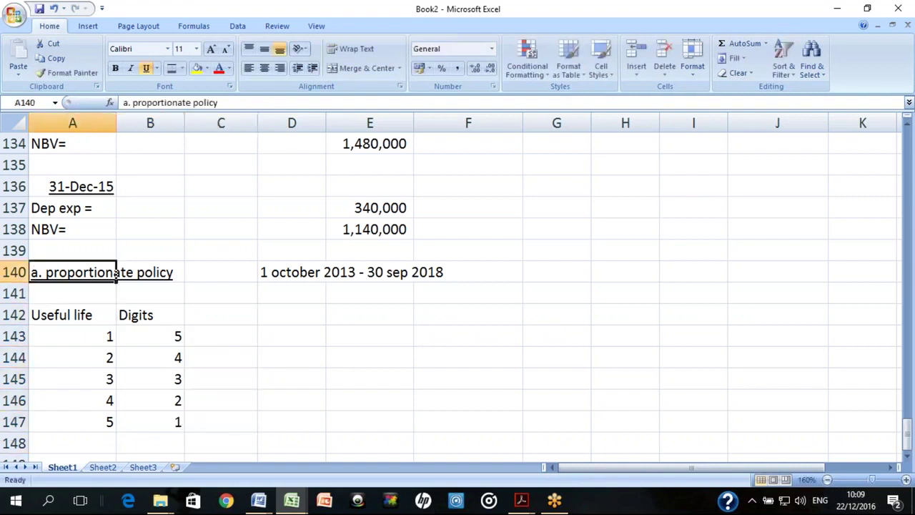
{"action": "key", "text": "ctrl+b"}
{"action": "key", "text": "Down"}
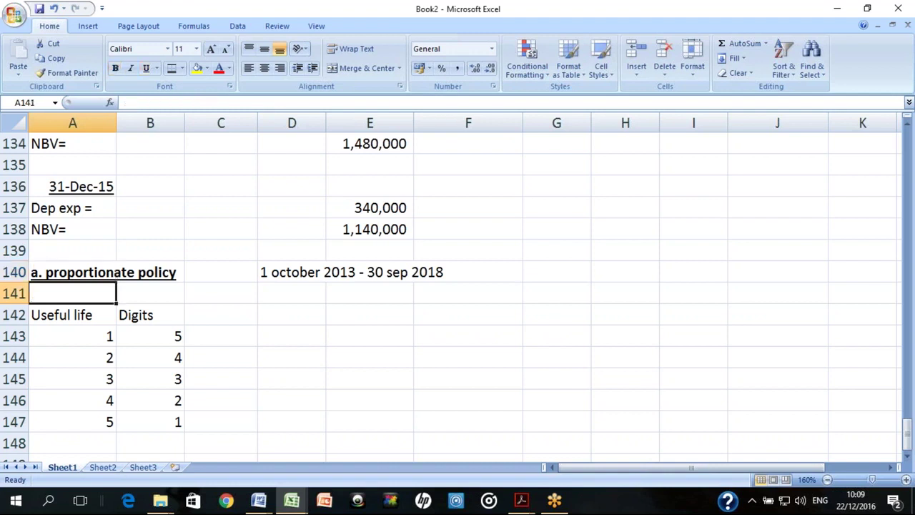
Make the Useful life and Digits headings in A142:B142 bold
{"action": "key", "text": "Down"}
{"action": "key", "text": "shift+Right"}
{"action": "key", "text": "ctrl+b"}
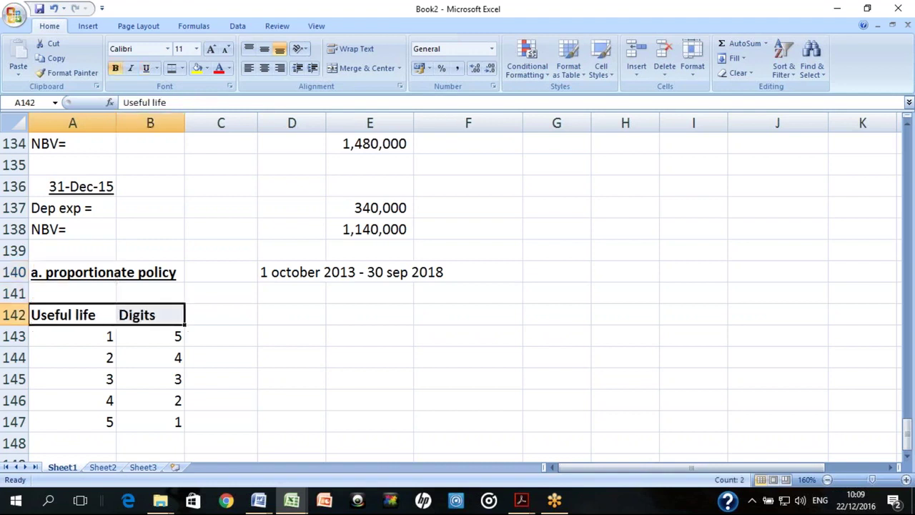
{"action": "key", "text": "Down"}
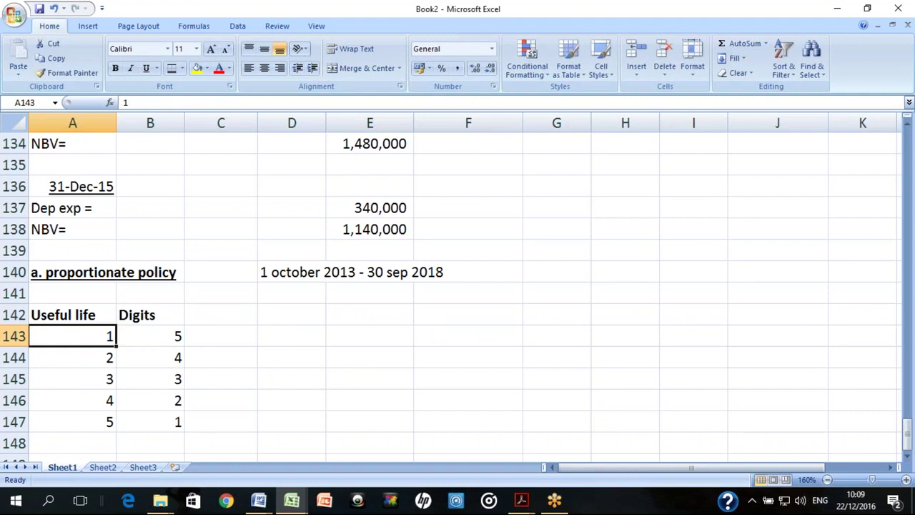
Compare the useful life period in D140 with the first year's row of the digits table
{"action": "key", "text": "Right"}
{"action": "key", "text": "Right"}
{"action": "key", "text": "Right"}
{"action": "key", "text": "Up"}
{"action": "key", "text": "Up"}
{"action": "key", "text": "Up"}
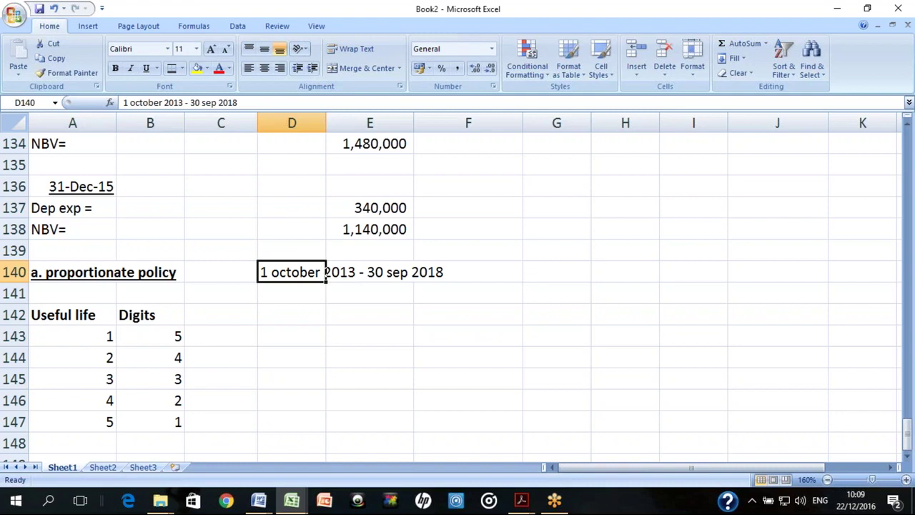
{"action": "key", "text": "Down"}
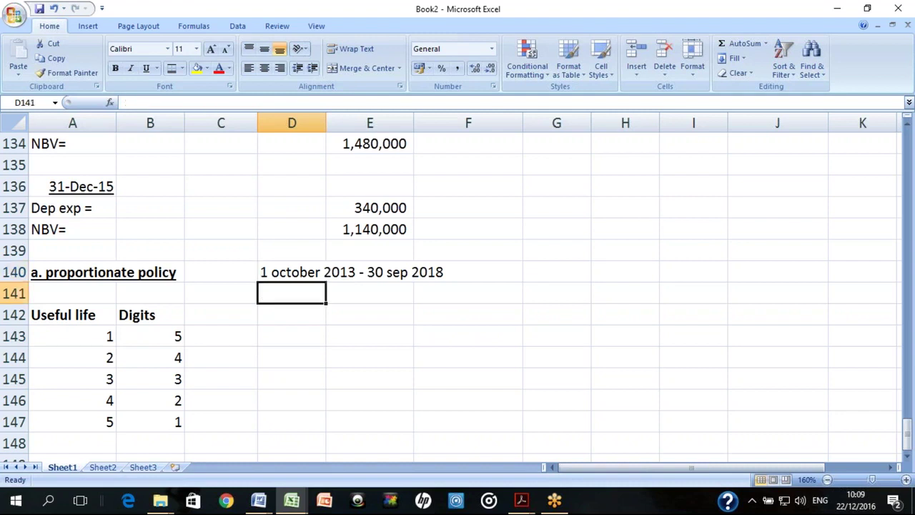
{"action": "key", "text": "Down"}
{"action": "key", "text": "Left"}
{"action": "key", "text": "Left"}
{"action": "key", "text": "Left"}
{"action": "key", "text": "Down"}
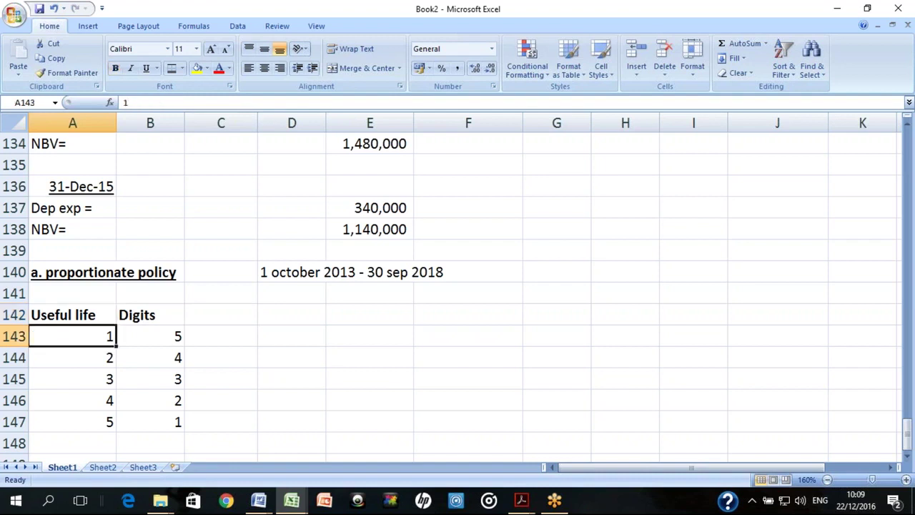
Write "3 months - 31 dec 2013" in C143 beside the first year's digit
{"action": "key", "text": "Right"}
{"action": "key", "text": "Right"}
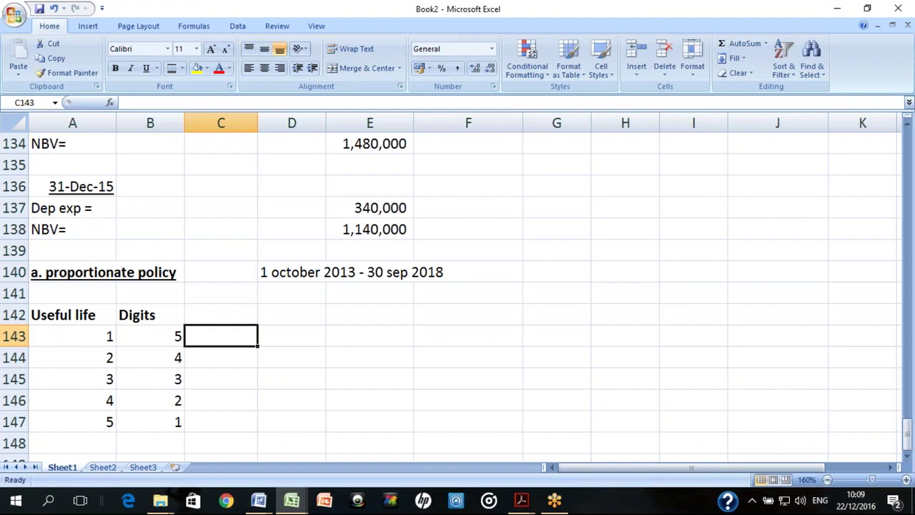
{"action": "key", "text": "F2"}
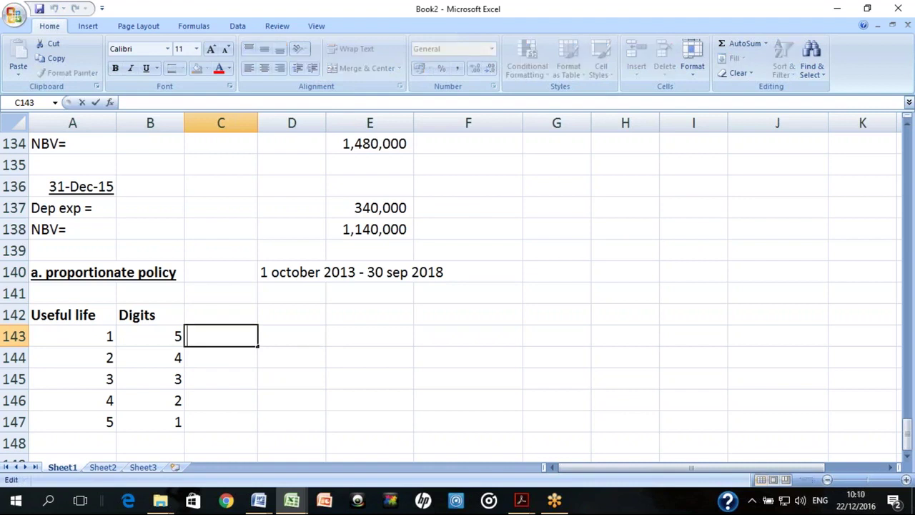
{"action": "type", "text": "3 months "}
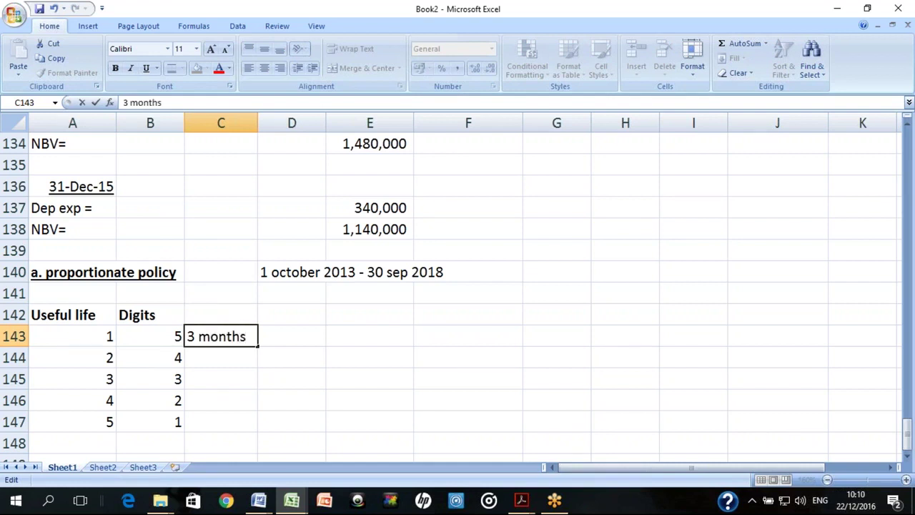
{"action": "type", "text": "- 31 dec 2013"}
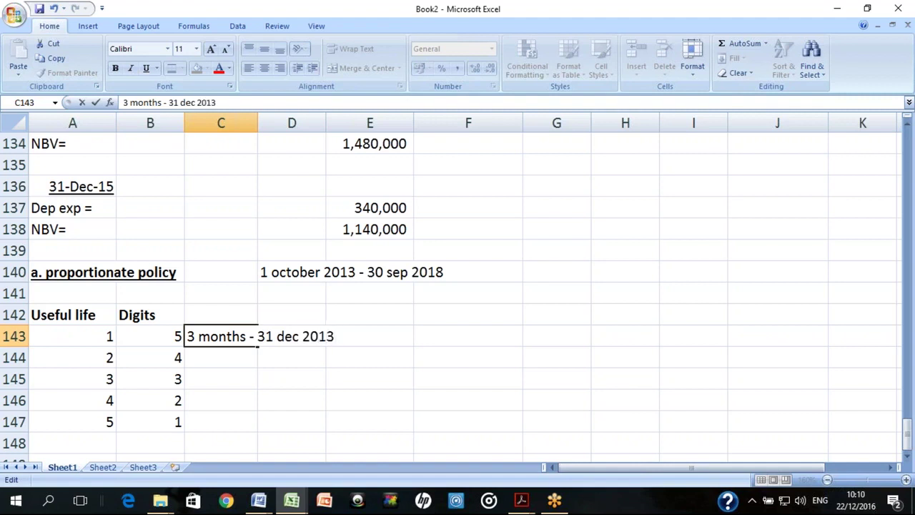
Add a second line, "9 months - 31 dec 2014", to the note in C143 and complete the entry
{"action": "key", "text": "alt+Return"}
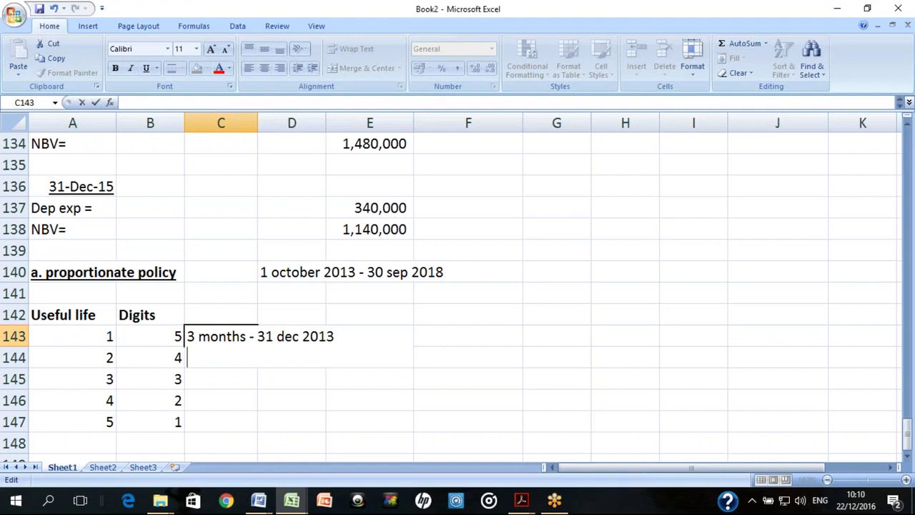
{"action": "type", "text": "9 mont"}
{"action": "key", "text": "BackSpace"}
{"action": "type", "text": "nth"}
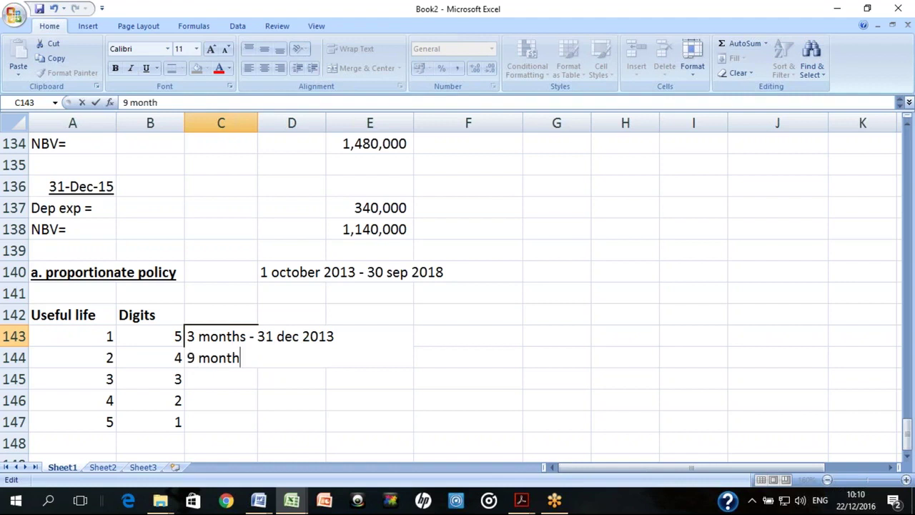
{"action": "type", "text": "s - 31 dec 2014"}
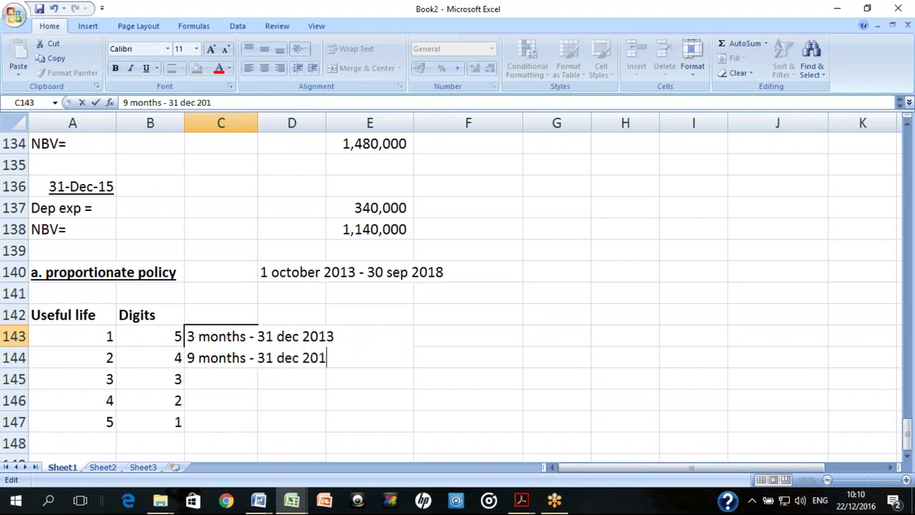
{"action": "left_click", "coordinate": [176, 400]}
{"action": "left_click", "coordinate": [238, 354]}
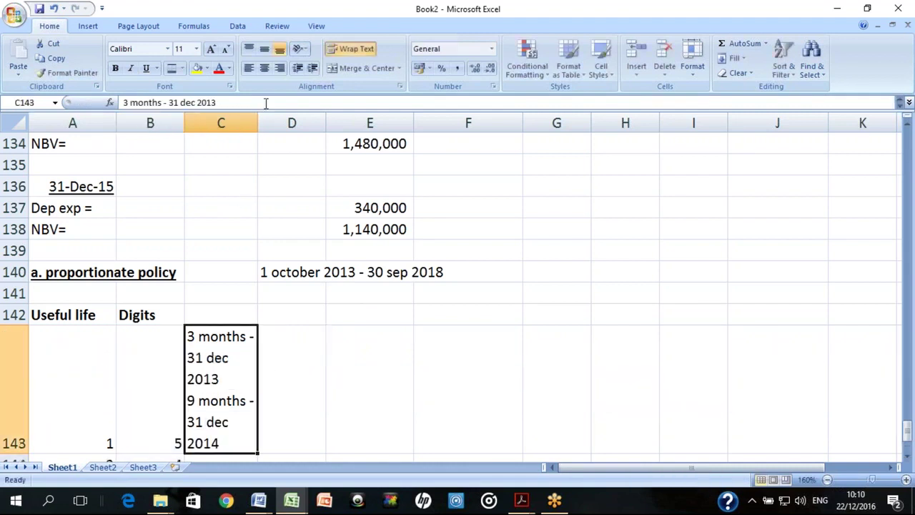
Widen column C so each period in C143 fits on one line, and autofit the height of row 143
{"action": "left_click_drag", "start_coordinate": [257, 118], "coordinate": [315, 116]}
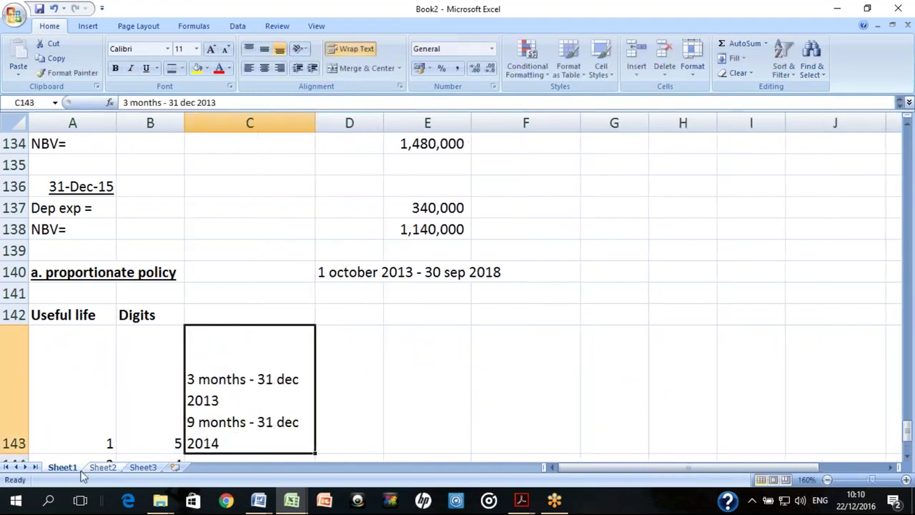
{"action": "double_click", "coordinate": [24, 453]}
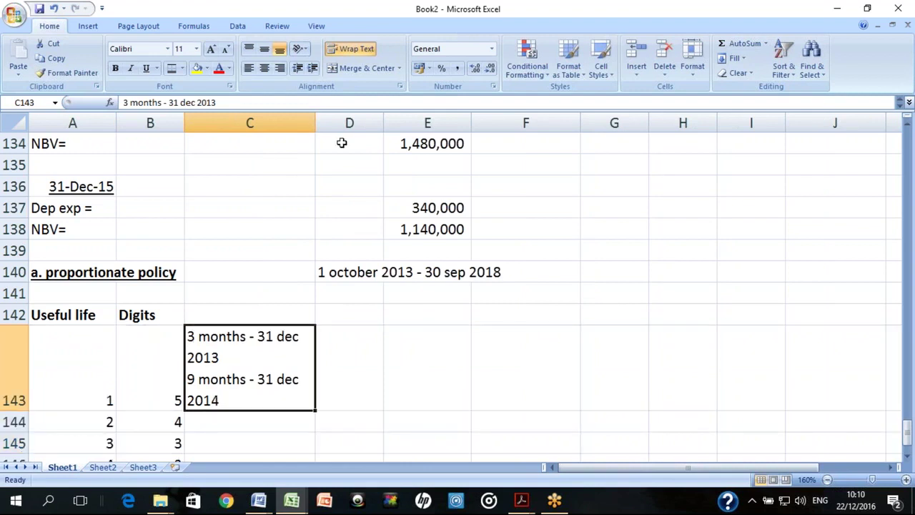
{"action": "left_click_drag", "start_coordinate": [314, 120], "coordinate": [384, 113]}
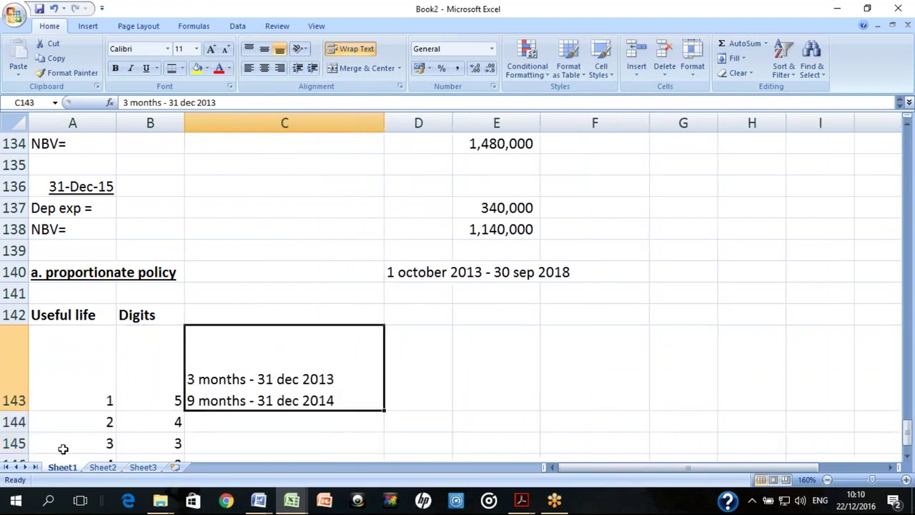
{"action": "double_click", "coordinate": [26, 410]}
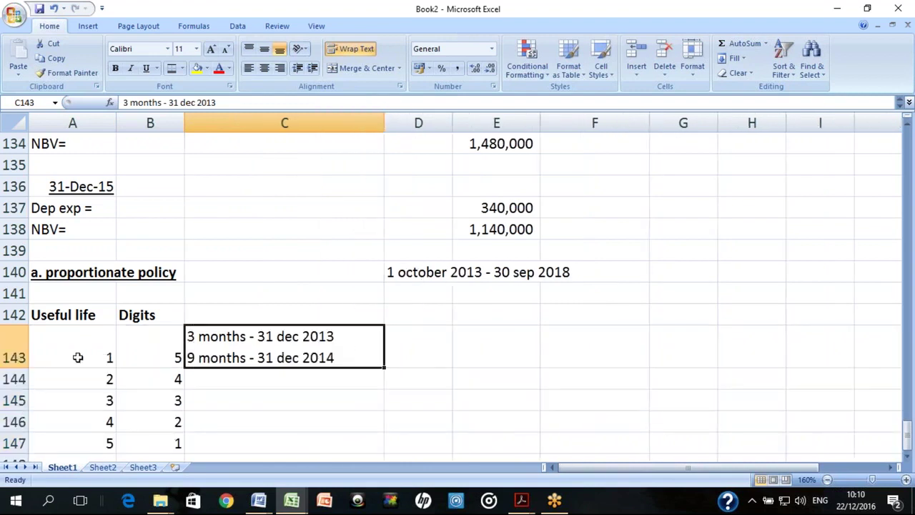
Make the first useful life year in A143 bold
{"action": "left_click", "coordinate": [101, 332]}
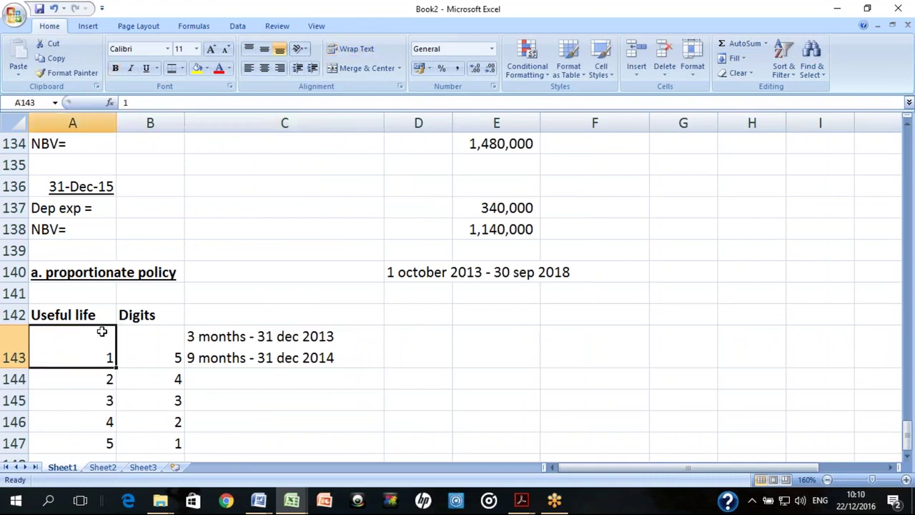
{"action": "key", "text": "ctrl+b"}
{"action": "key", "text": "Right"}
{"action": "key", "text": "Right"}
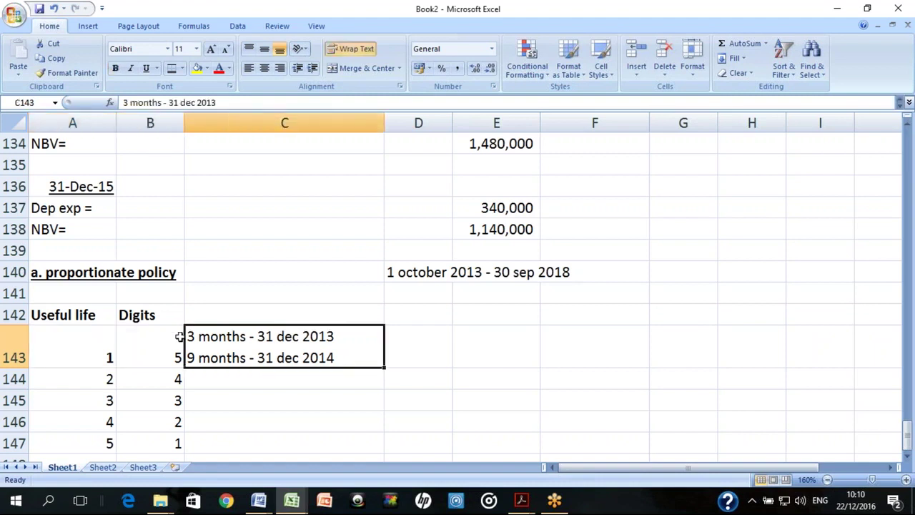
Examine how the first useful life year is split between the two accounting years in C143
{"action": "left_click", "coordinate": [93, 353]}
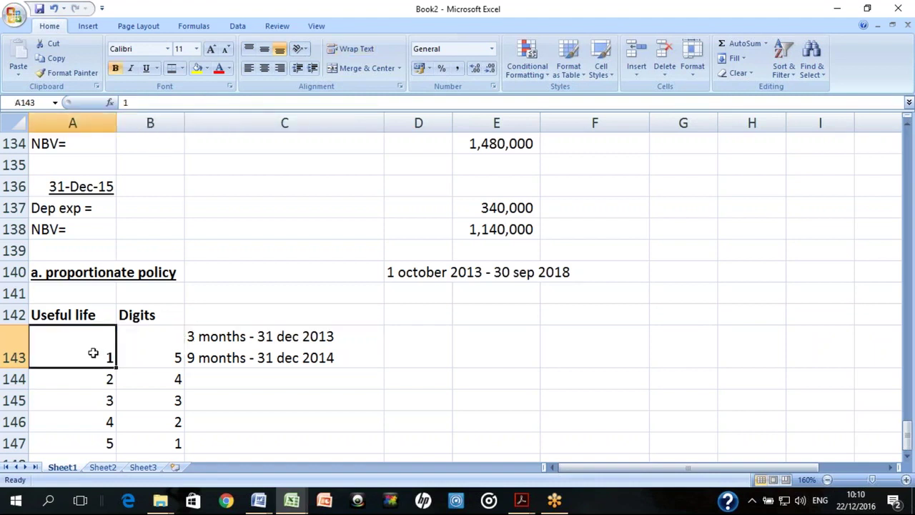
{"action": "double_click", "coordinate": [198, 339]}
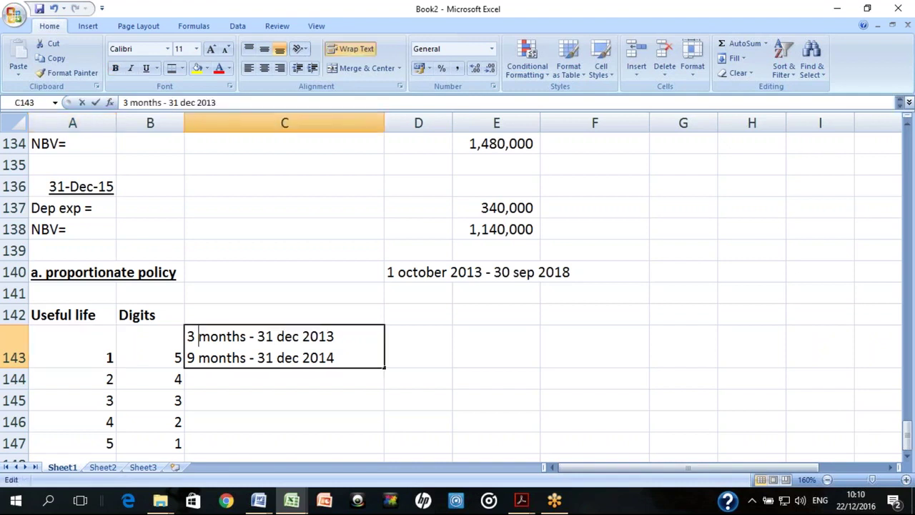
{"action": "left_click_drag", "start_coordinate": [189, 336], "coordinate": [246, 336]}
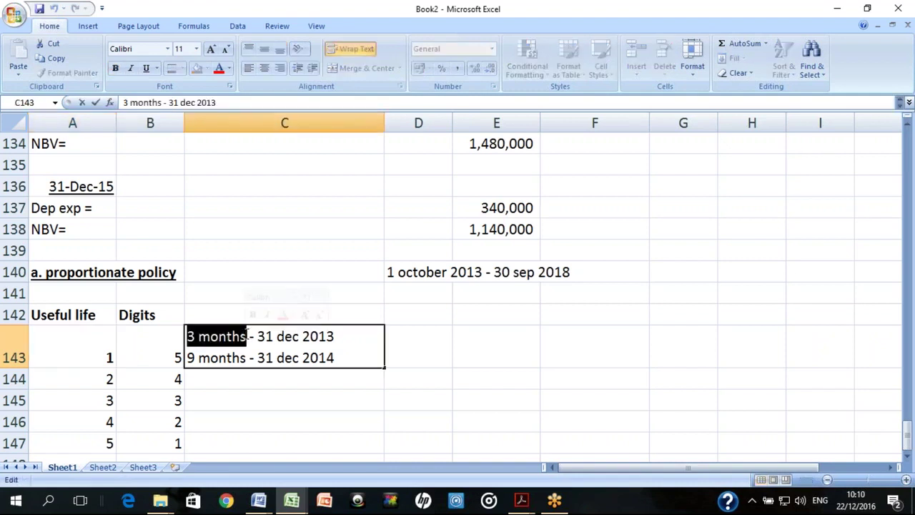
{"action": "left_click_drag", "start_coordinate": [256, 336], "coordinate": [343, 341]}
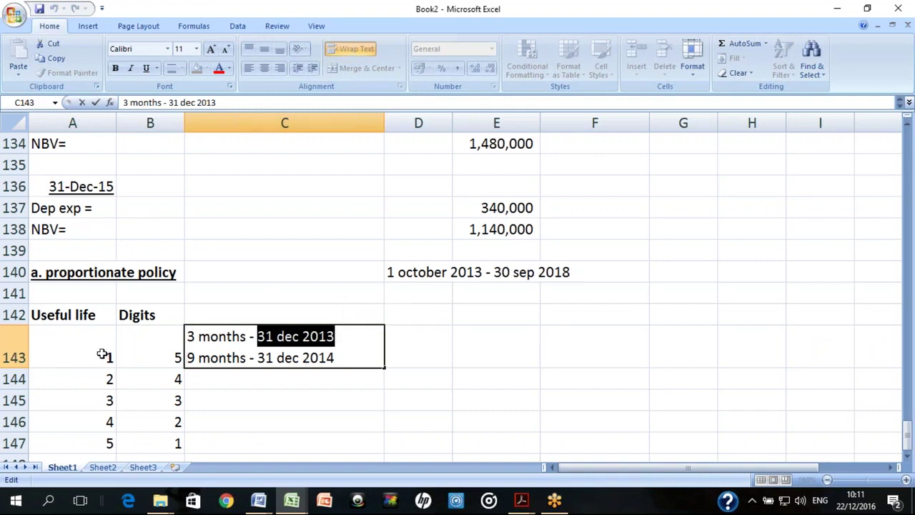
{"action": "left_click", "coordinate": [194, 357]}
{"action": "left_click_drag", "start_coordinate": [188, 357], "coordinate": [340, 365]}
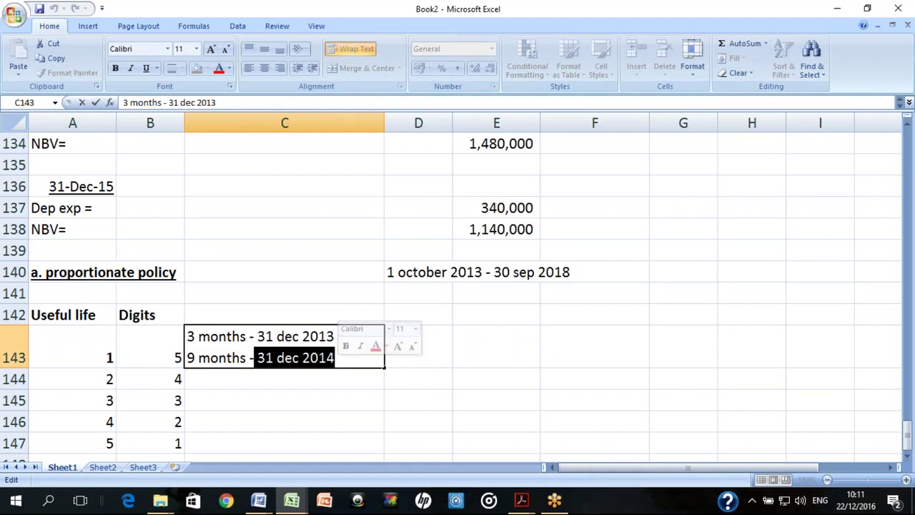
Enter "1 october 2013 - 30 sep 2014" in D143 and autofit the width of column D
{"action": "left_click", "coordinate": [457, 343]}
{"action": "left_click", "coordinate": [421, 342]}
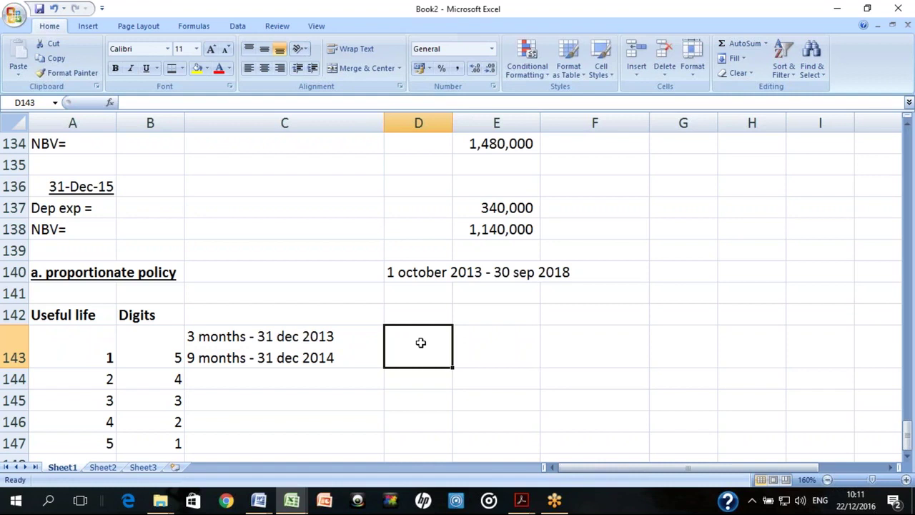
{"action": "type", "text": "1"}
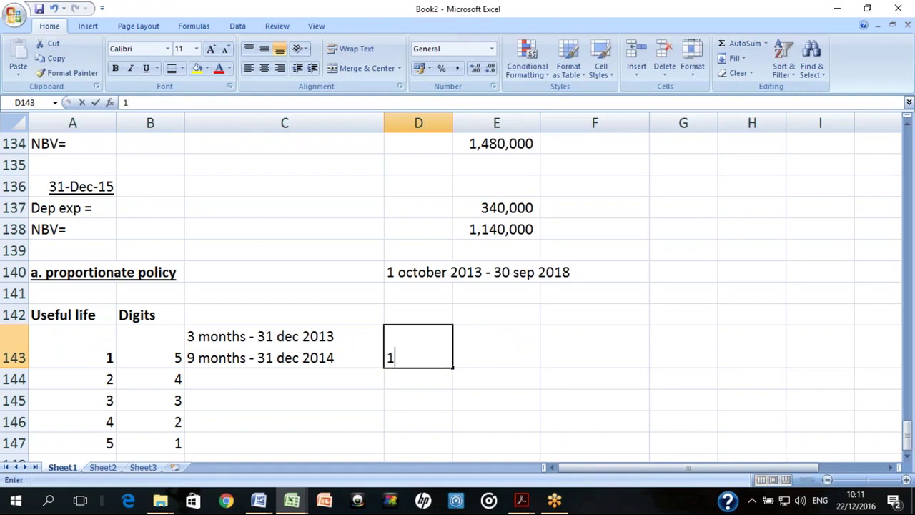
{"action": "type", "text": " october"}
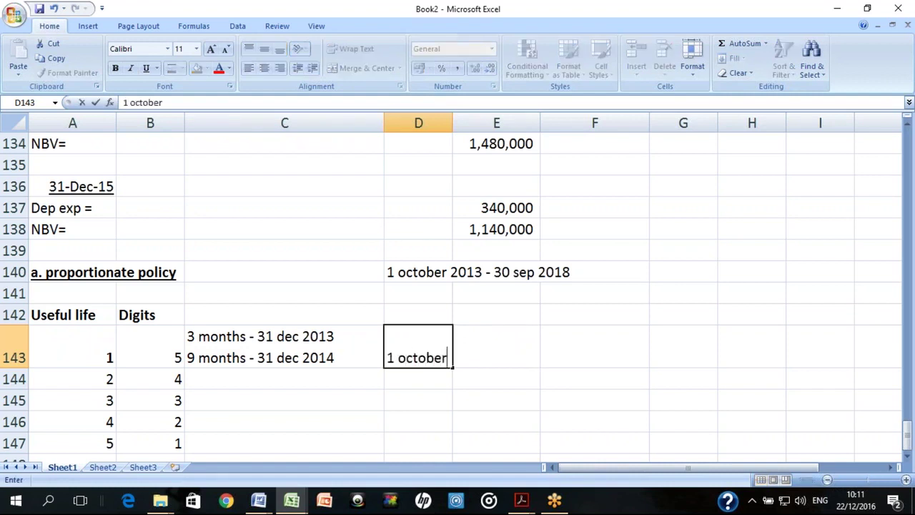
{"action": "type", "text": " 2013 -"}
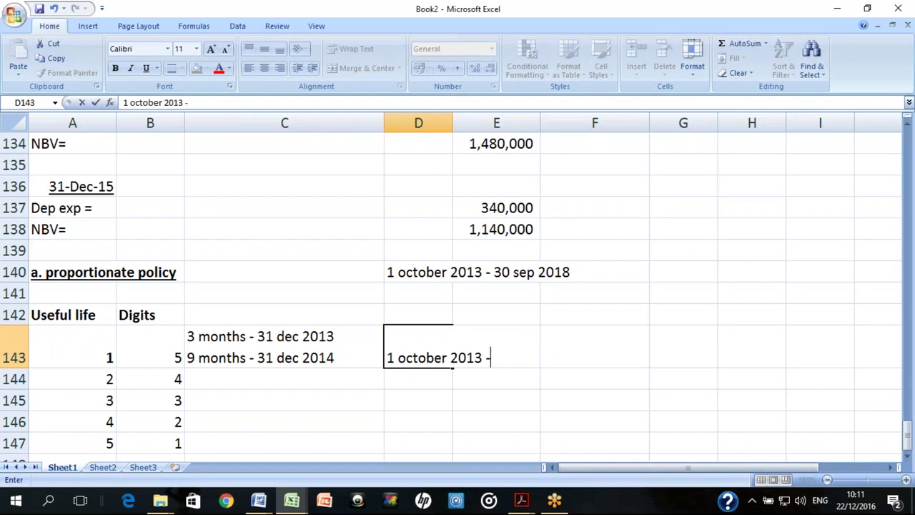
{"action": "type", "text": " 30 sep 2014"}
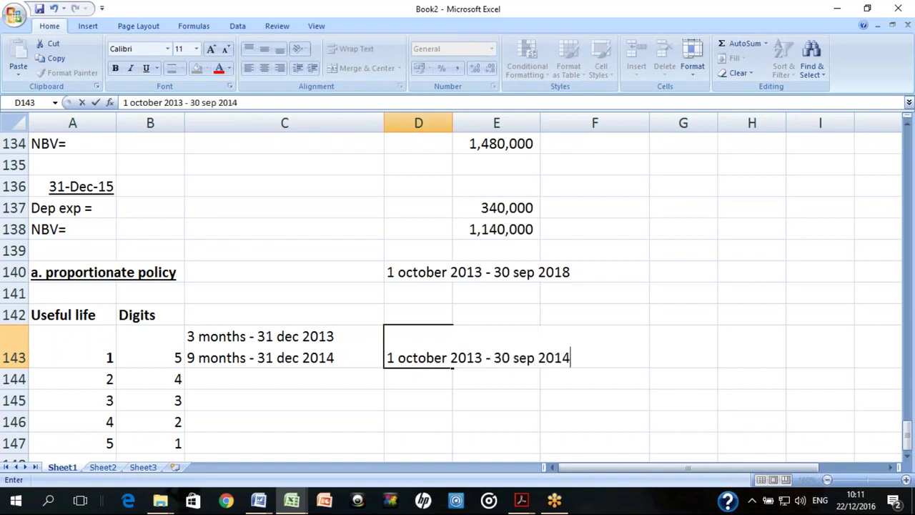
{"action": "key", "text": "Return"}
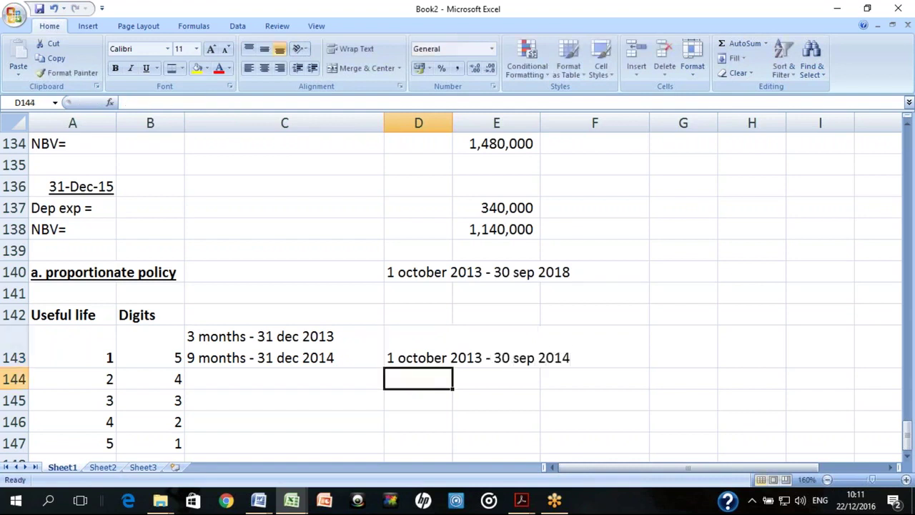
{"action": "double_click", "coordinate": [453, 122]}
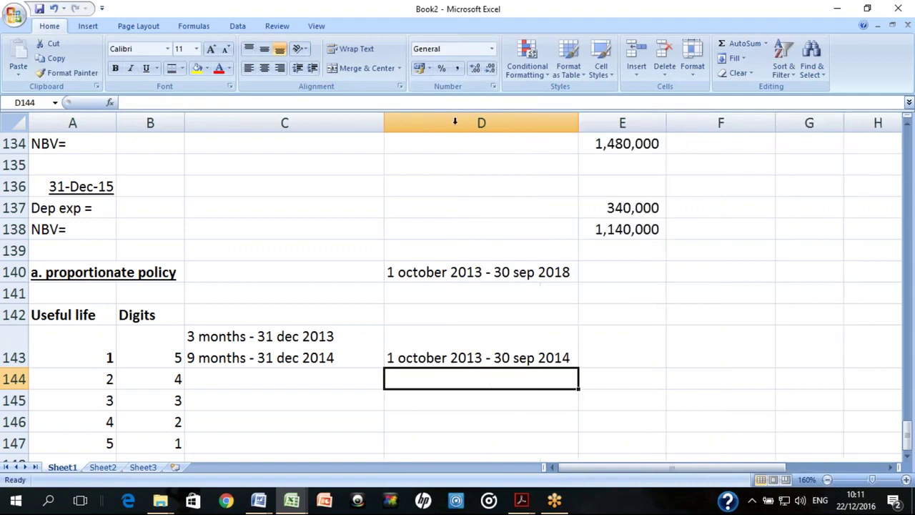
Add the heading "assets useful life" in D142, above the first useful life period
{"action": "left_click", "coordinate": [445, 333]}
{"action": "left_click", "coordinate": [442, 317]}
{"action": "type", "text": "as"}
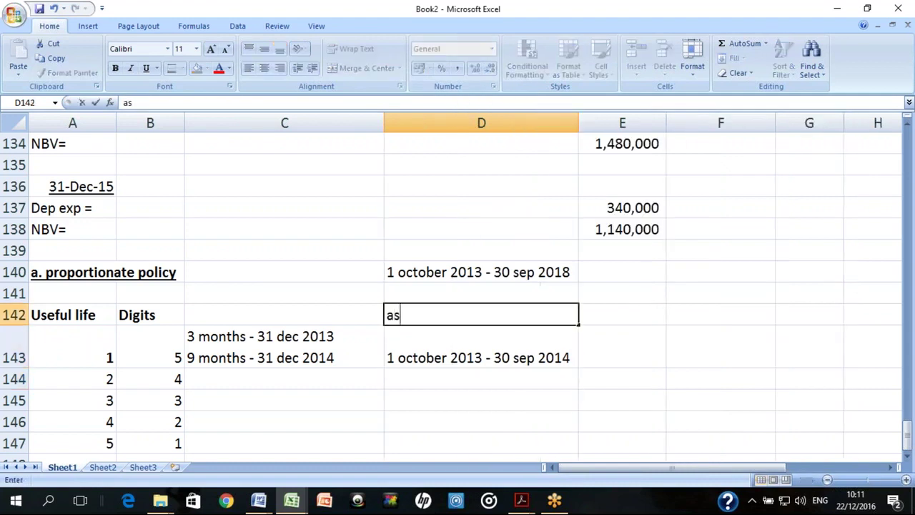
{"action": "type", "text": "sets useful life"}
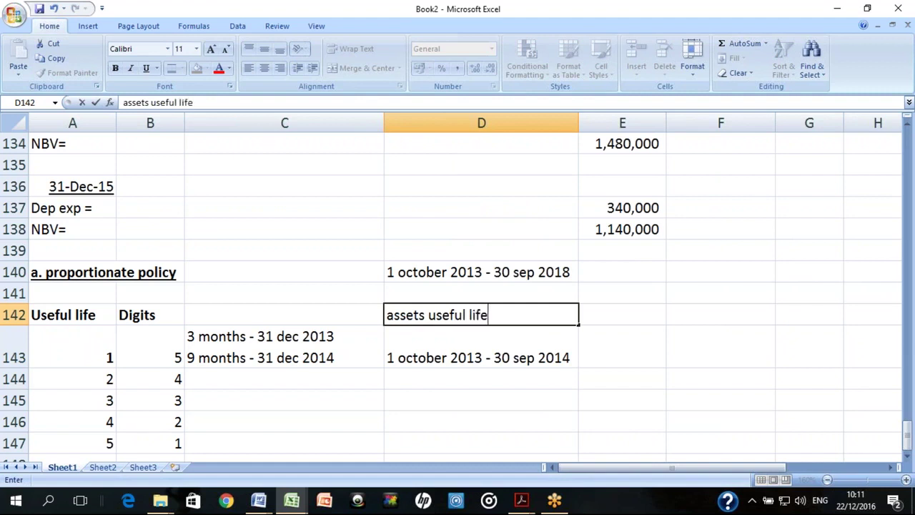
{"action": "key", "text": "Return"}
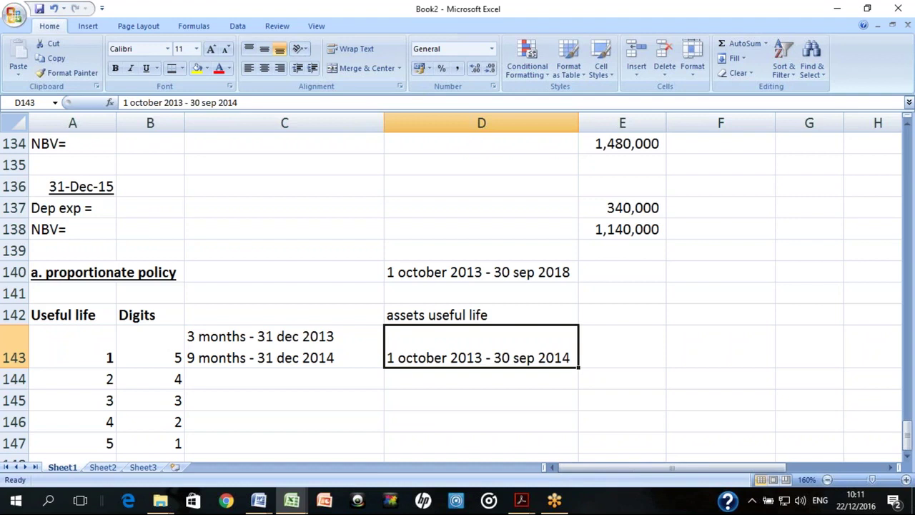
Examine the first useful life year's period in D143 against its year number, digit and accounting year split in row 143
{"action": "left_click", "coordinate": [481, 314]}
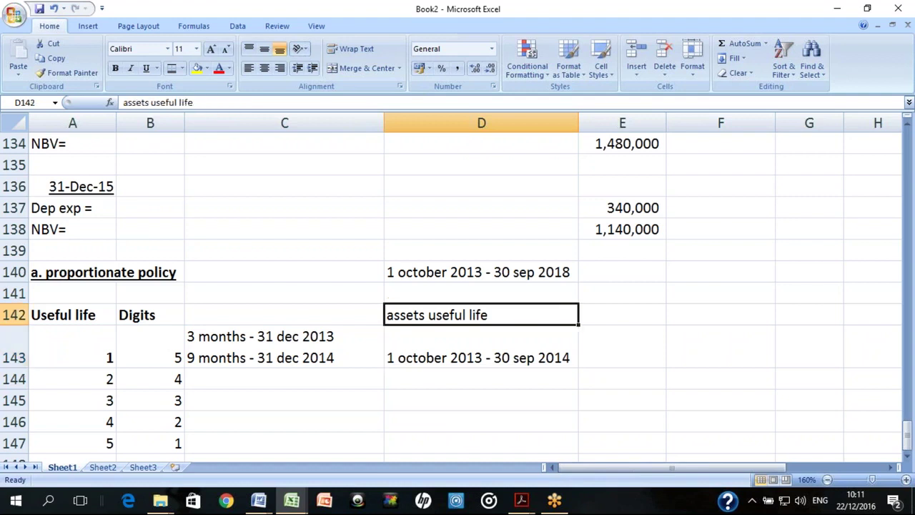
{"action": "left_click", "coordinate": [481, 346]}
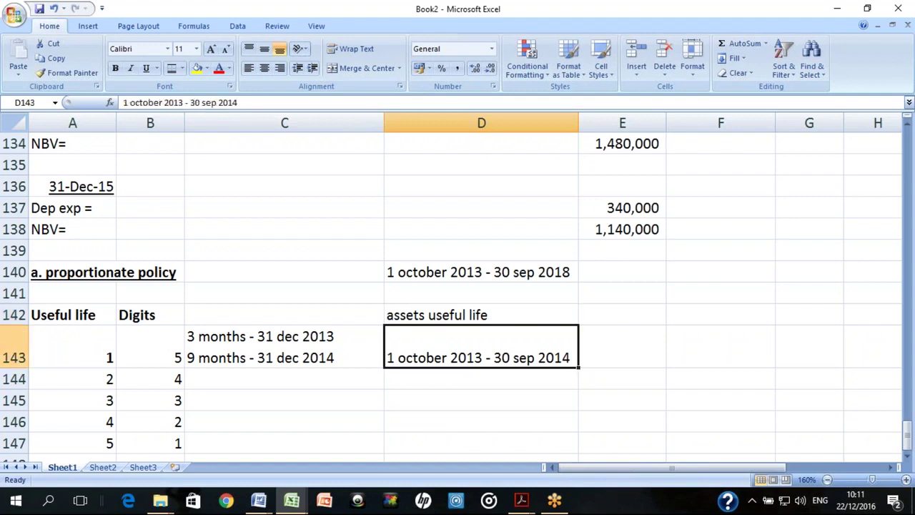
{"action": "key", "text": "Left"}
{"action": "key", "text": "Left"}
{"action": "key", "text": "Left"}
{"action": "key", "text": "Right"}
{"action": "key", "text": "Right"}
{"action": "key", "text": "Right"}
Enter the second useful life period "1 october 2014 - 30 sep 2015" in D144
{"action": "left_click", "coordinate": [481, 378]}
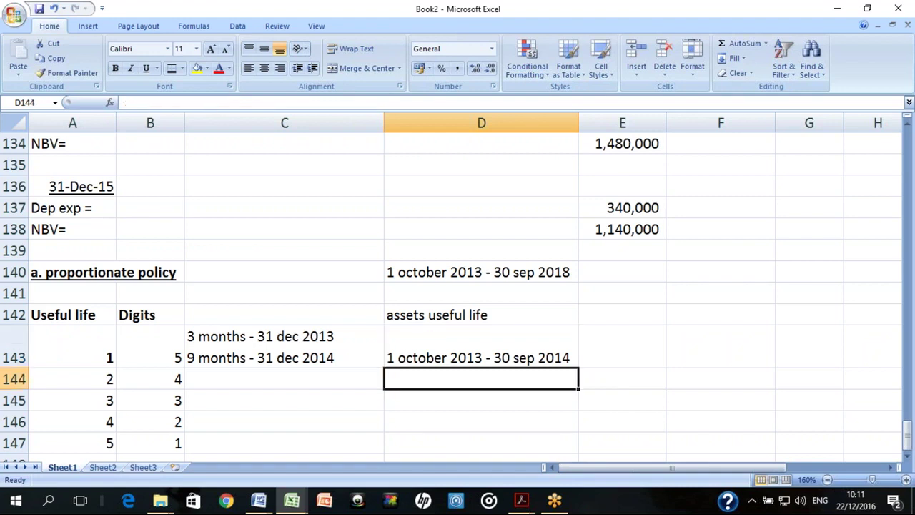
{"action": "type", "text": "1 october"}
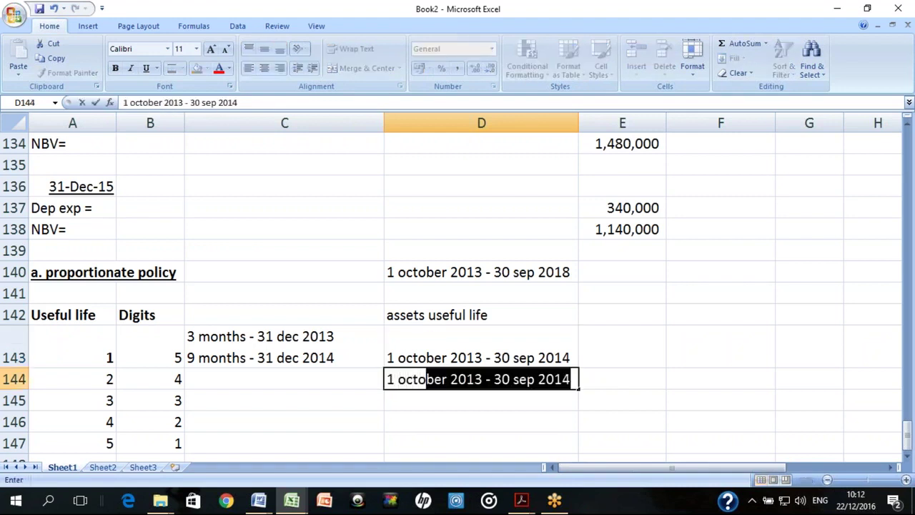
{"action": "type", "text": " 2014"}
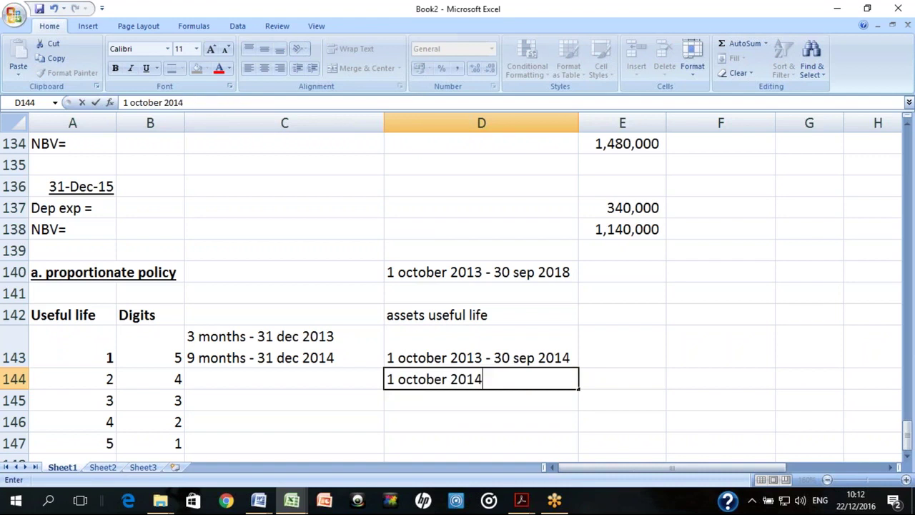
{"action": "type", "text": " - 30 sep 2015"}
{"action": "key", "text": "Return"}
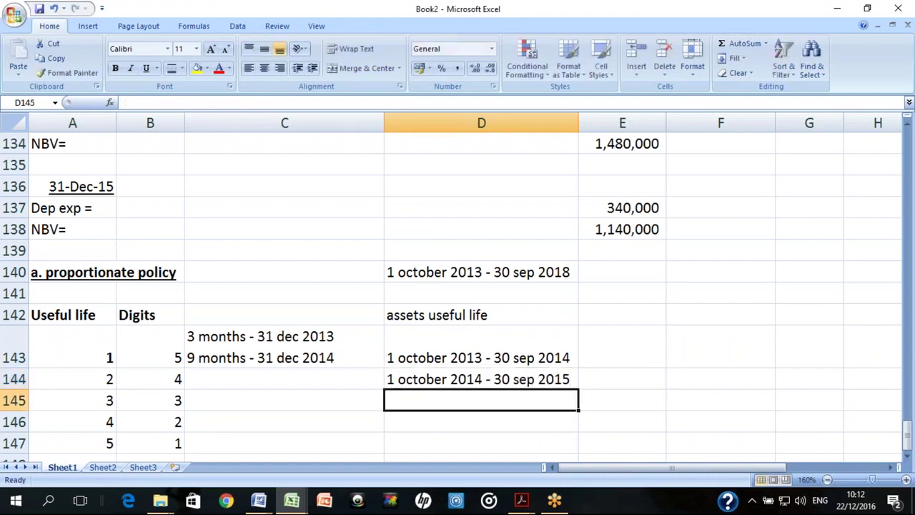
Enter the third useful life period "1 october 2015 - 30 sep 2016" in D145
{"action": "type", "text": "1 o"}
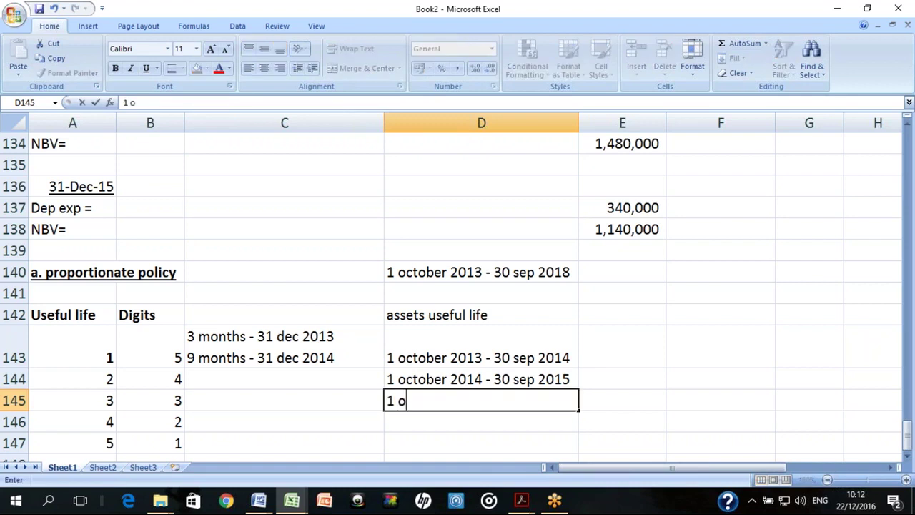
{"action": "type", "text": "ctober 2015 "}
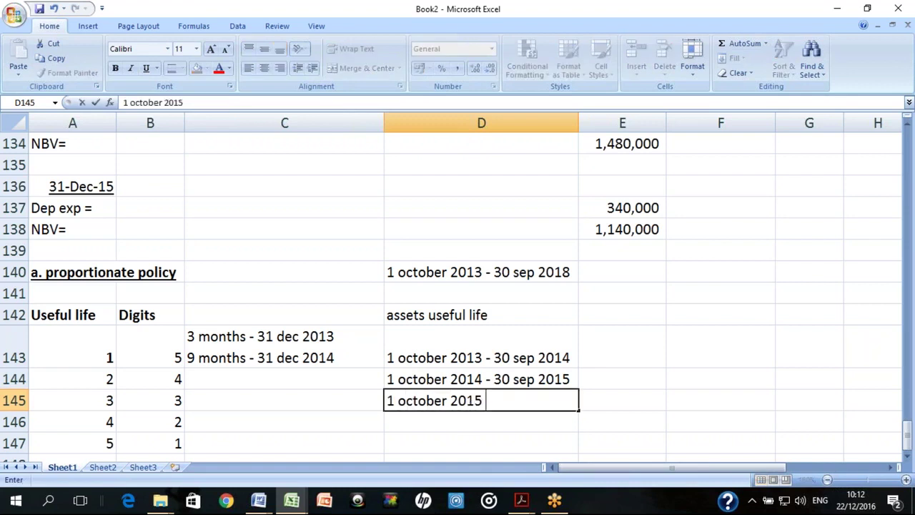
{"action": "type", "text": "- 30 sep 2016"}
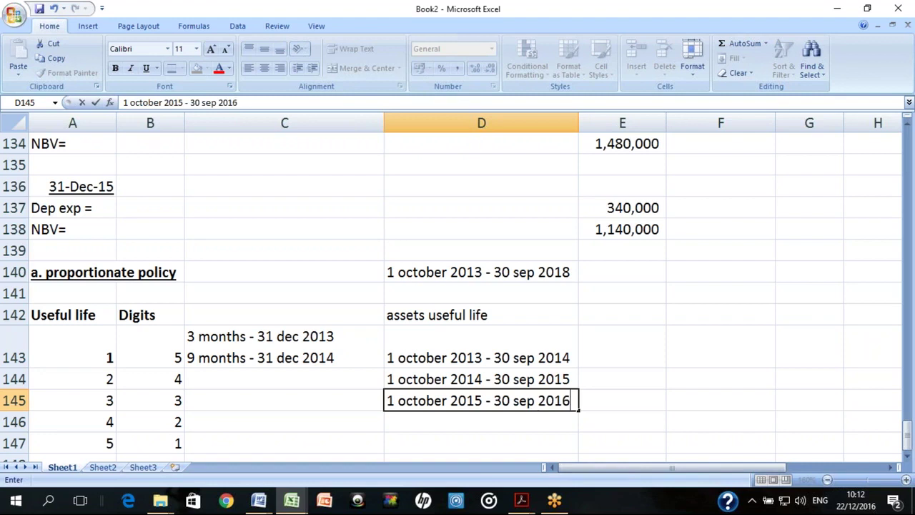
{"action": "key", "text": "Return"}
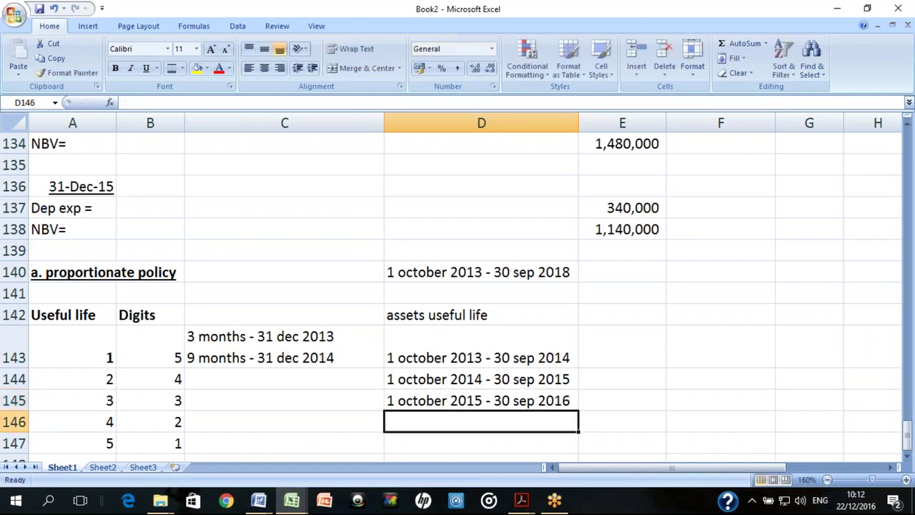
Add the heading "a/c year" in C142, above the 3 and 9 month split
{"action": "key", "text": "Up"}
{"action": "key", "text": "Left"}
{"action": "key", "text": "Left"}
{"action": "key", "text": "Up"}
{"action": "key", "text": "Up"}
{"action": "key", "text": "Right"}
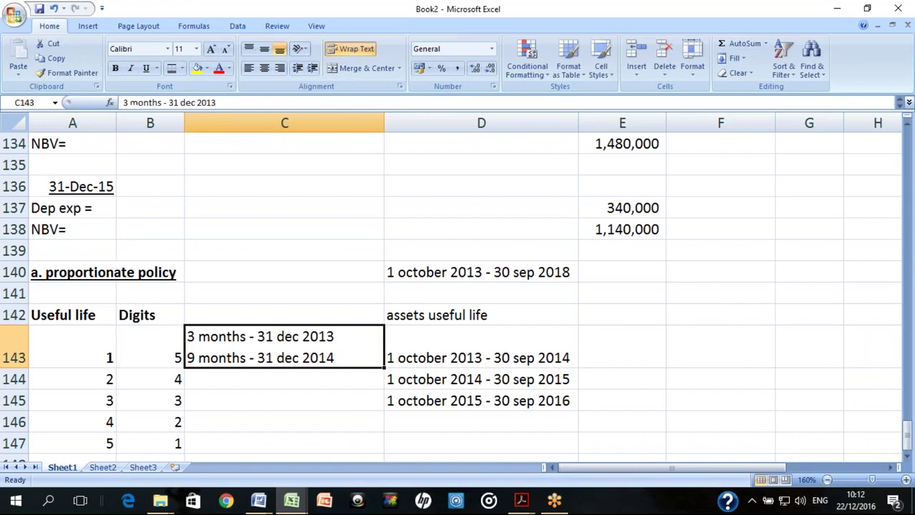
{"action": "key", "text": "Up"}
{"action": "type", "text": "a/c year"}
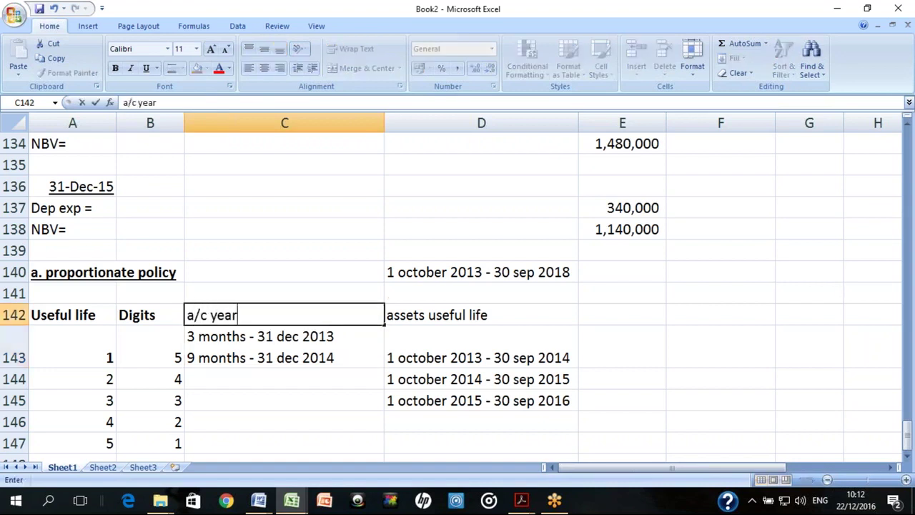
{"action": "key", "text": "Return"}
Compare the first useful life period in D143 with its accounting year split in C143 and look over the rows below
{"action": "left_click", "coordinate": [482, 346]}
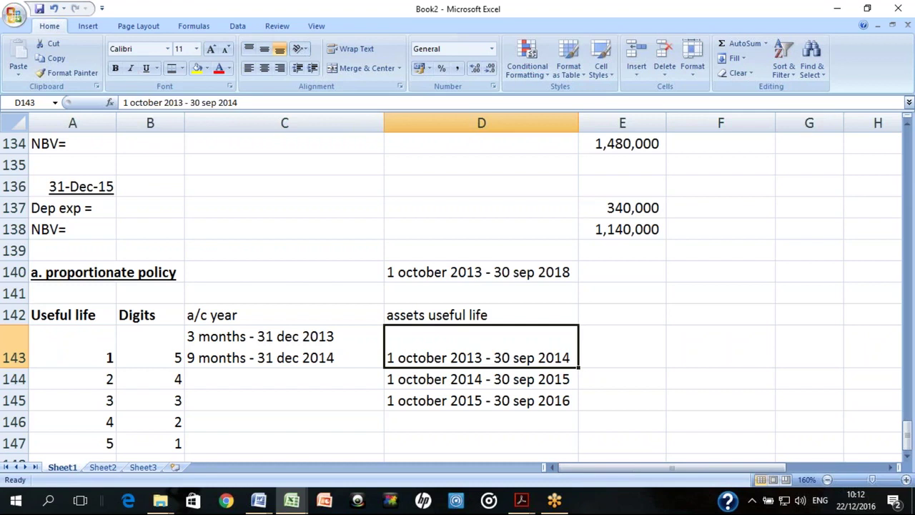
{"action": "left_click", "coordinate": [284, 347]}
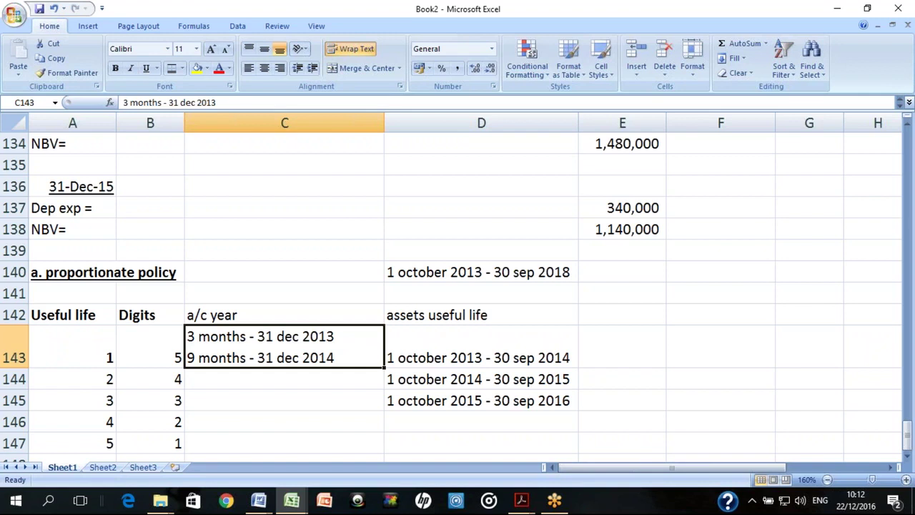
{"action": "key", "text": "Down"}
{"action": "key", "text": "Down"}
{"action": "key", "text": "Down"}
{"action": "key", "text": "Down"}
{"action": "key", "text": "Down"}
{"action": "key", "text": "Down"}
{"action": "key", "text": "Up"}
{"action": "key", "text": "Up"}
{"action": "key", "text": "Up"}
{"action": "key", "text": "Up"}
{"action": "key", "text": "Up"}
{"action": "key", "text": "Up"}
Enter the date 31 dec 2013 in A149 as an underlined heading below the digits table
{"action": "key", "text": "Down"}
{"action": "key", "text": "Down"}
{"action": "key", "text": "Down"}
{"action": "key", "text": "Down"}
{"action": "key", "text": "Down"}
{"action": "key", "text": "Down"}
{"action": "key", "text": "Left"}
{"action": "key", "text": "Left"}
{"action": "type", "text": "31 dec 2013"}
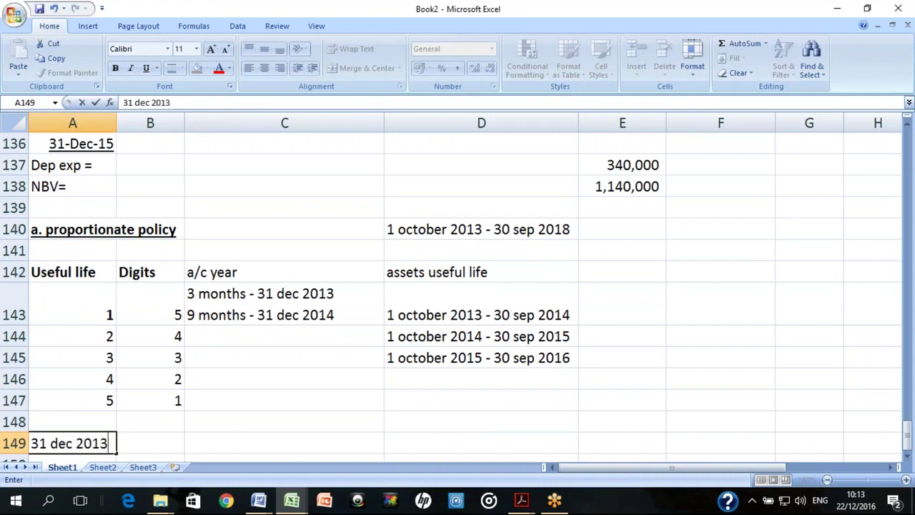
{"action": "key", "text": "Return"}
{"action": "key", "text": "Up"}
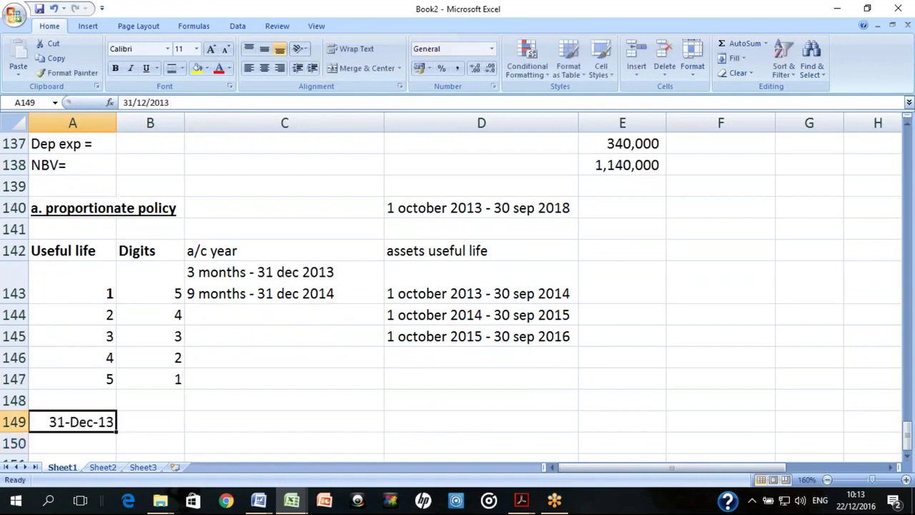
Enter the working "dep exp = (2,500,000 - 800,000) / 15" in A150, under the date heading
{"action": "key", "text": "Down"}
{"action": "type", "text": "d"}
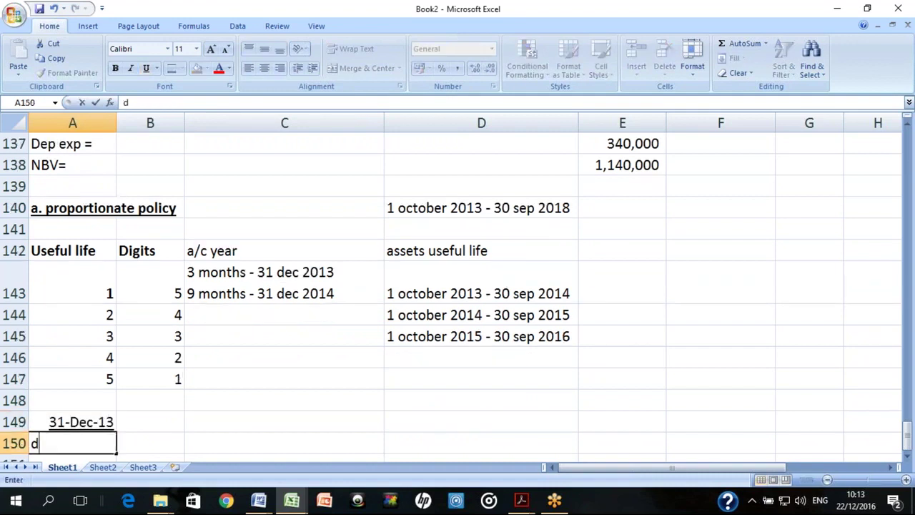
{"action": "type", "text": "ep exp = "}
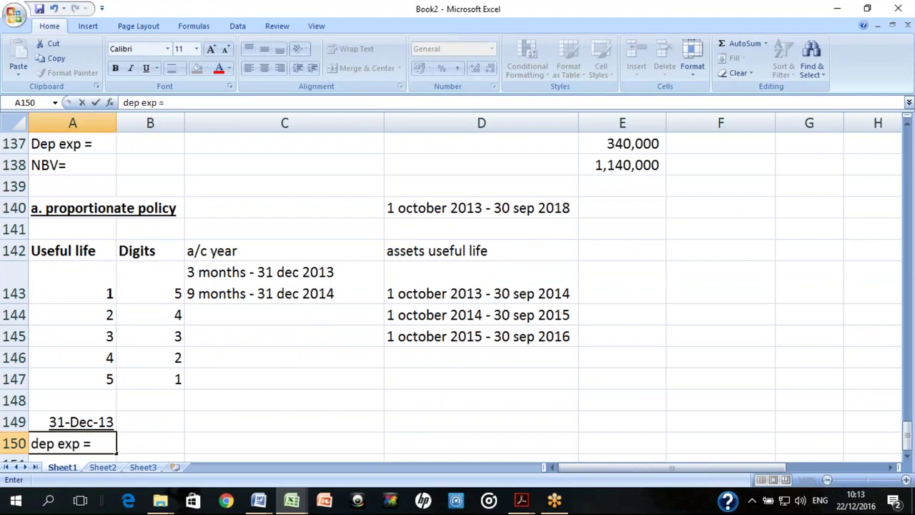
{"action": "type", "text": "(2,500,000 "}
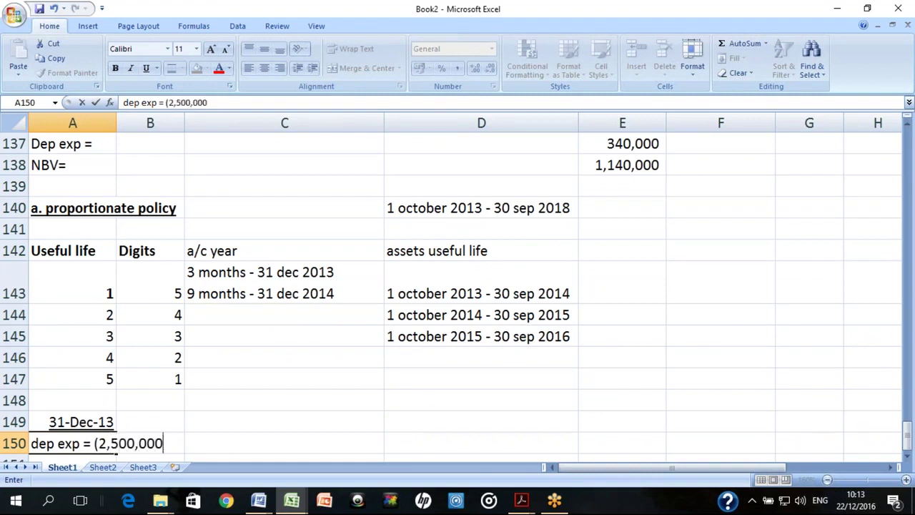
{"action": "type", "text": "- 800,000) /"}
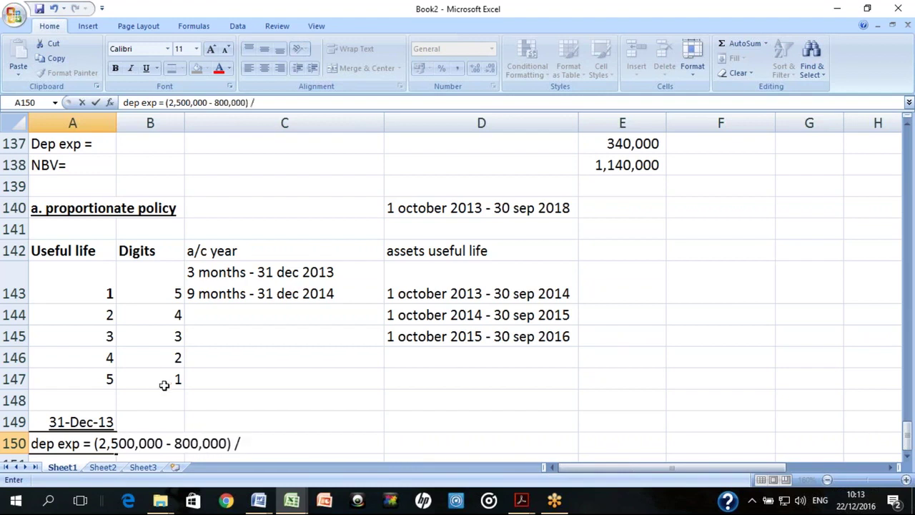
{"action": "type", "text": " 15"}
{"action": "key", "text": "Return"}
Total the Digits column with a sum in B148
{"action": "left_click", "coordinate": [173, 382]}
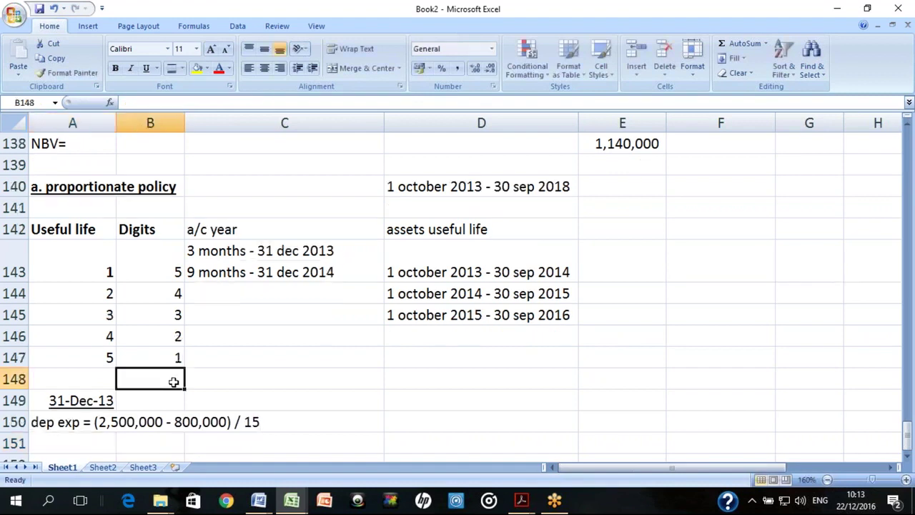
{"action": "key", "text": "alt+equal"}
{"action": "key", "text": "Return"}
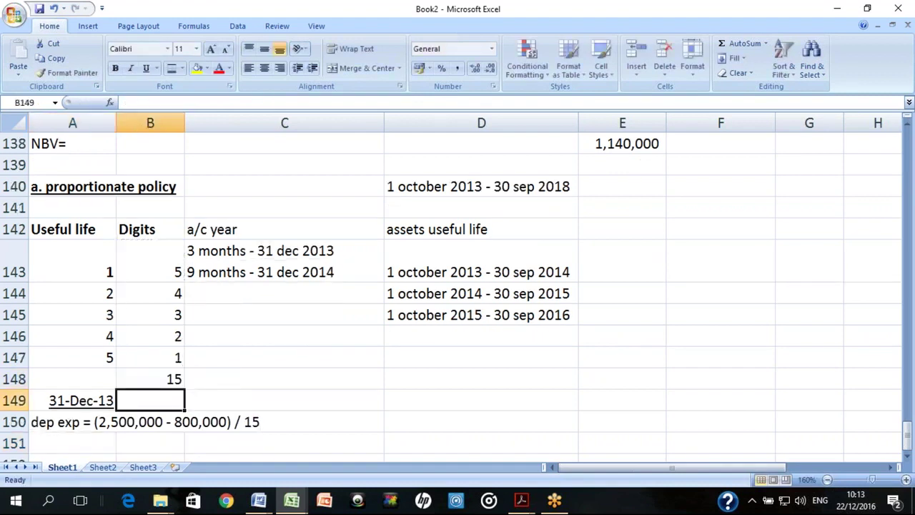
Extend the depreciation working in A150 with "* 5 *3/12 =" after the division by 15
{"action": "left_click", "coordinate": [74, 427]}
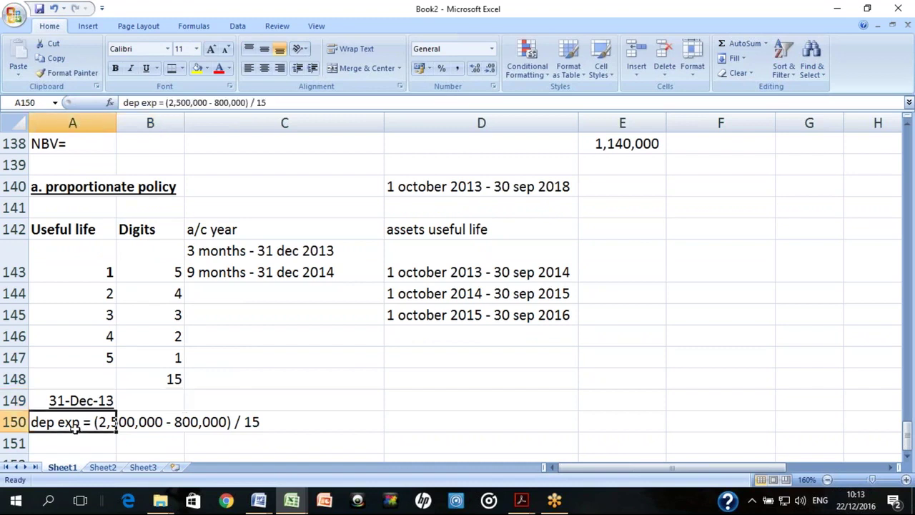
{"action": "key", "text": "F2"}
{"action": "type", "text": "*"}
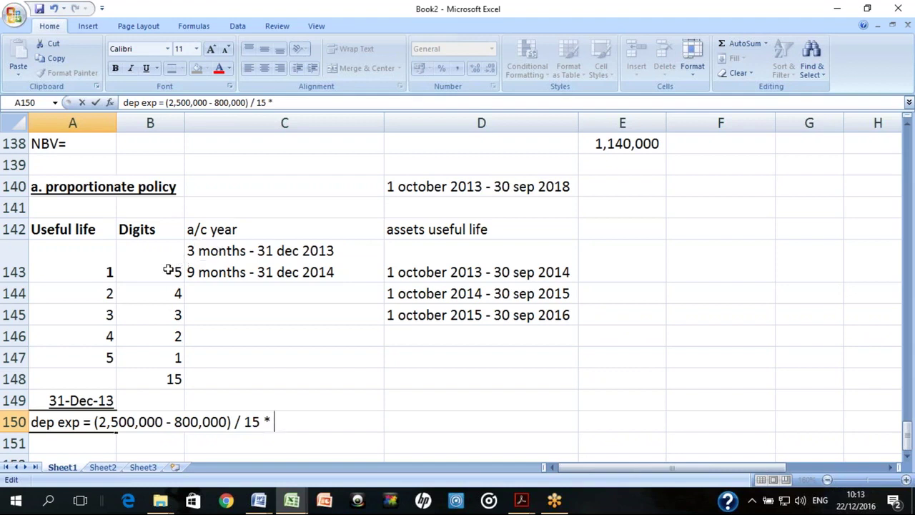
{"action": "type", "text": "%"}
{"action": "key", "text": "BackSpace"}
{"action": "type", "text": "5 * 3/13"}
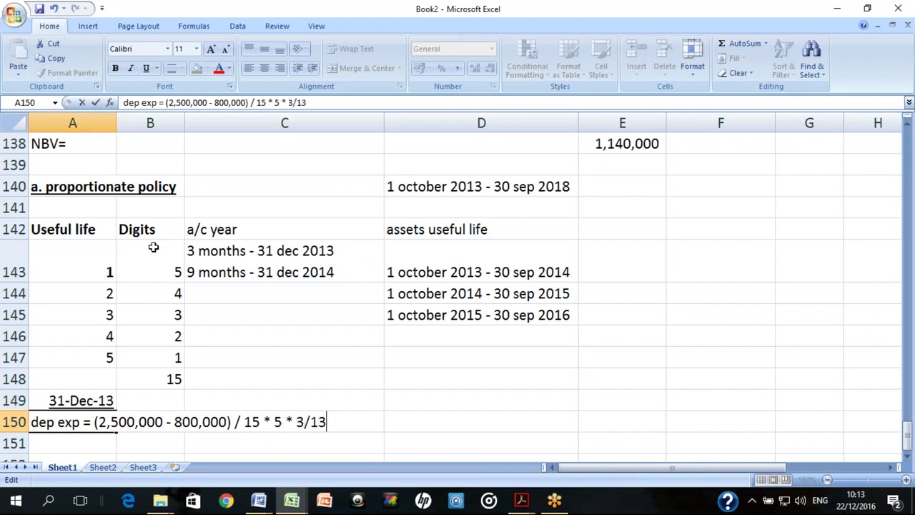
{"action": "key", "text": "BackSpace"}
{"action": "type", "text": "2"}
{"action": "key", "text": "shift+Left"}
{"action": "key", "text": "shift+Left"}
{"action": "key", "text": "shift+Left"}
{"action": "key", "text": "shift+Left"}
{"action": "key", "text": "shift+Left"}
{"action": "key", "text": "shift+Left"}
{"action": "key", "text": "BackSpace"}
{"action": "type", "text": "*3/"}
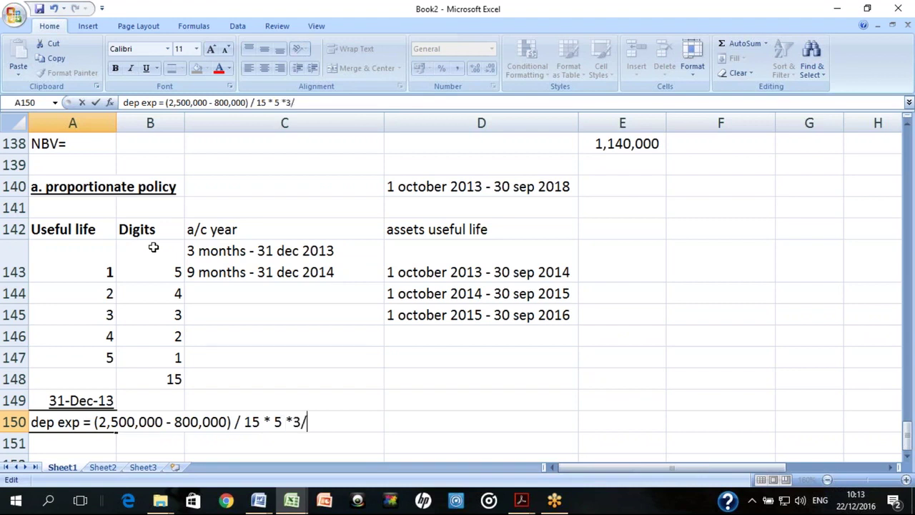
{"action": "type", "text": "12 ="}
{"action": "key", "text": "Return"}
{"action": "key", "text": "Right"}
{"action": "key", "text": "Right"}
{"action": "key", "text": "Right"}
{"action": "key", "text": "Up"}
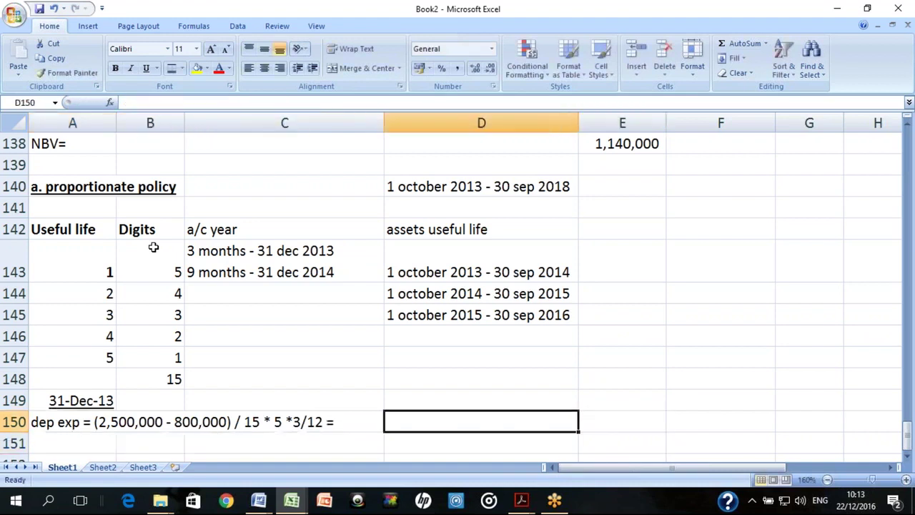
{"action": "type", "text": "="}
{"action": "key", "text": "Escape"}
Copy the full-year 2013 depreciation formula from E129 into E150, on the row of the proportionate working
{"action": "key", "text": "Up"}
{"action": "key", "text": "Up"}
{"action": "key", "text": "Up"}
{"action": "key", "text": "Up"}
{"action": "key", "text": "Up"}
{"action": "key", "text": "Up"}
{"action": "key", "text": "Up"}
{"action": "key", "text": "Up"}
{"action": "key", "text": "Up"}
{"action": "key", "text": "Up"}
{"action": "key", "text": "Up"}
{"action": "key", "text": "Up"}
{"action": "key", "text": "Up"}
{"action": "key", "text": "Up"}
{"action": "key", "text": "Up"}
{"action": "key", "text": "Up"}
{"action": "key", "text": "Up"}
{"action": "key", "text": "Up"}
{"action": "key", "text": "Up"}
{"action": "key", "text": "Up"}
{"action": "key", "text": "Up"}
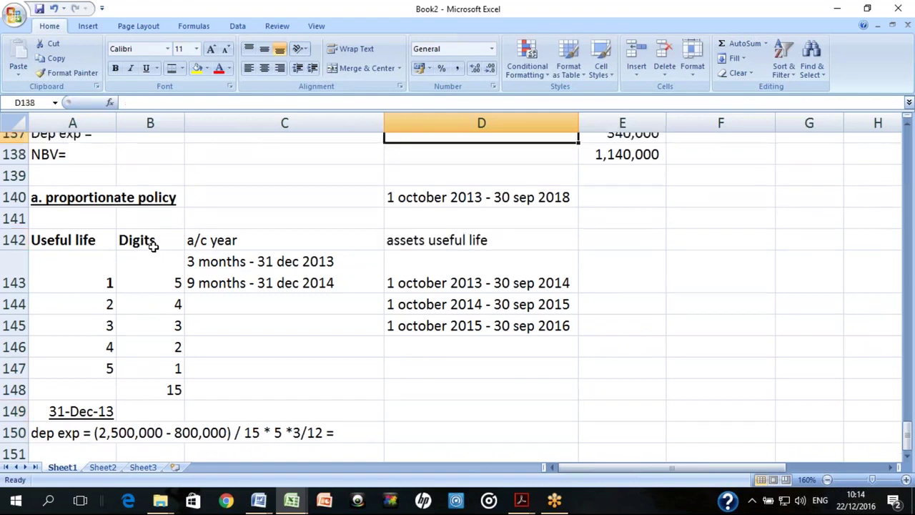
{"action": "key", "text": "Up"}
{"action": "key", "text": "Up"}
{"action": "key", "text": "Up"}
{"action": "key", "text": "Up"}
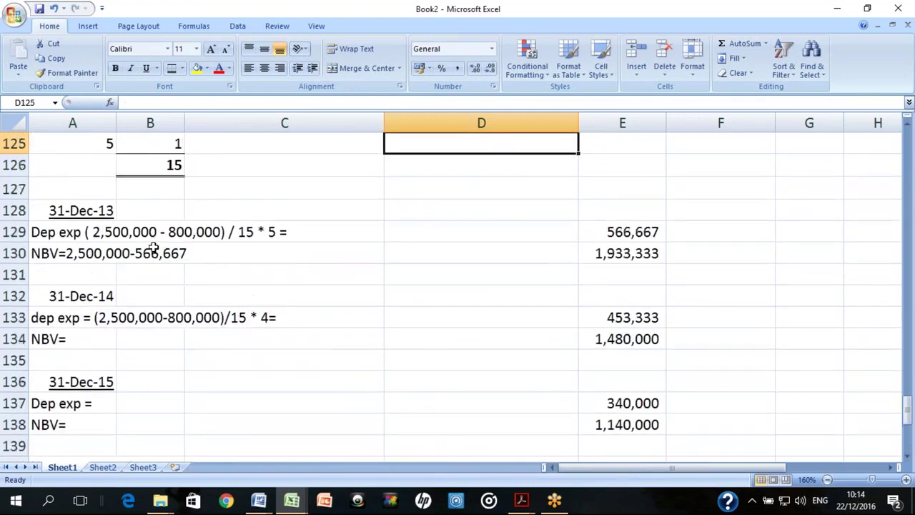
{"action": "key", "text": "Down"}
{"action": "key", "text": "Down"}
{"action": "key", "text": "Down"}
{"action": "key", "text": "Right"}
{"action": "key", "text": "Right"}
{"action": "key", "text": "Right"}
{"action": "key", "text": "Right"}
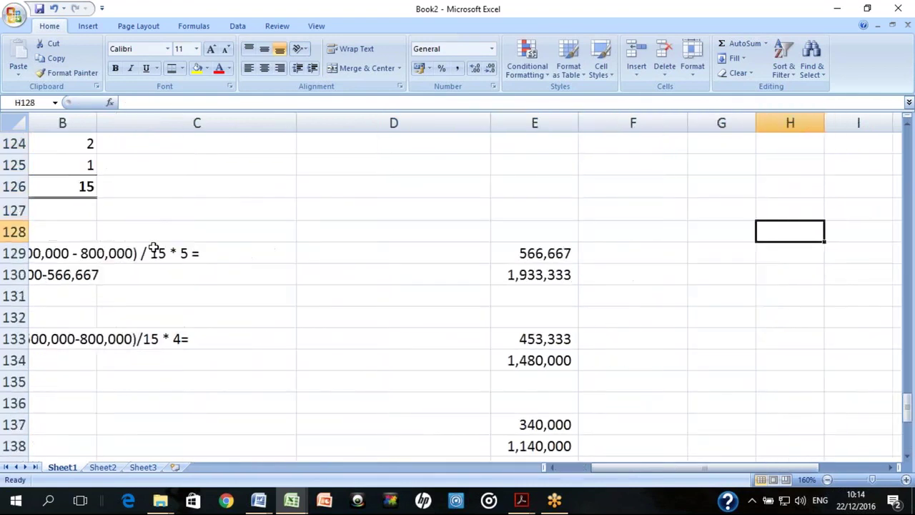
{"action": "key", "text": "Left"}
{"action": "key", "text": "Left"}
{"action": "key", "text": "Left"}
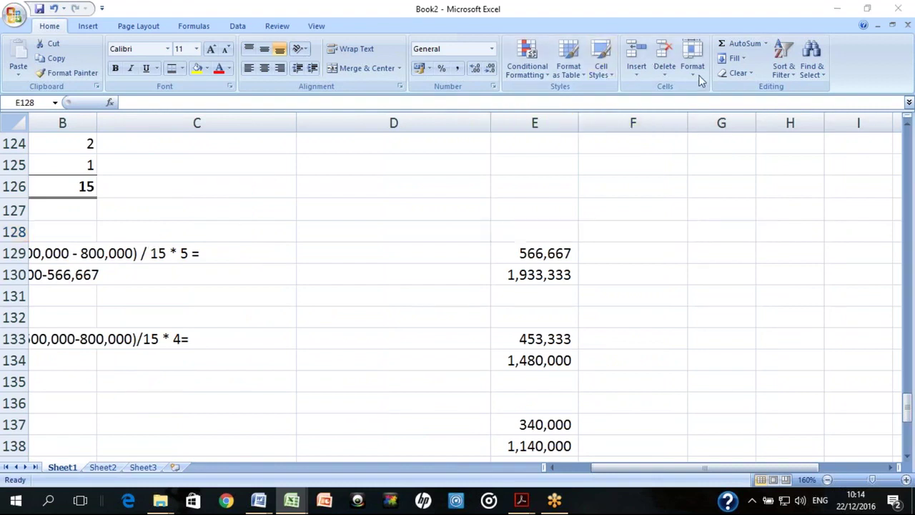
{"action": "left_click", "coordinate": [551, 259]}
{"action": "key", "text": "ctrl+c"}
{"action": "key", "text": "Down"}
{"action": "key", "text": "Down"}
{"action": "key", "text": "Down"}
{"action": "key", "text": "Down"}
{"action": "key", "text": "Down"}
{"action": "key", "text": "Down"}
{"action": "key", "text": "Down"}
{"action": "key", "text": "Down"}
{"action": "key", "text": "Down"}
{"action": "key", "text": "Down"}
{"action": "key", "text": "Down"}
{"action": "key", "text": "Down"}
{"action": "key", "text": "Down"}
{"action": "key", "text": "Down"}
{"action": "key", "text": "Down"}
{"action": "key", "text": "Down"}
{"action": "key", "text": "Down"}
{"action": "key", "text": "Down"}
{"action": "key", "text": "Down"}
{"action": "key", "text": "Down"}
{"action": "key", "text": "Down"}
{"action": "key", "text": "Down"}
{"action": "key", "text": "Down"}
{"action": "key", "text": "Down"}
{"action": "key", "text": "Down"}
{"action": "key", "text": "Down"}
{"action": "key", "text": "Down"}
{"action": "key", "text": "Down"}
{"action": "key", "text": "Left"}
{"action": "key", "text": "Left"}
{"action": "key", "text": "Right"}
{"action": "key", "text": "Right"}
{"action": "key", "text": "Up"}
{"action": "key", "text": "Up"}
{"action": "key", "text": "Up"}
{"action": "key", "text": "Up"}
{"action": "key", "text": "Up"}
{"action": "key", "text": "Up"}
{"action": "key", "text": "Up"}
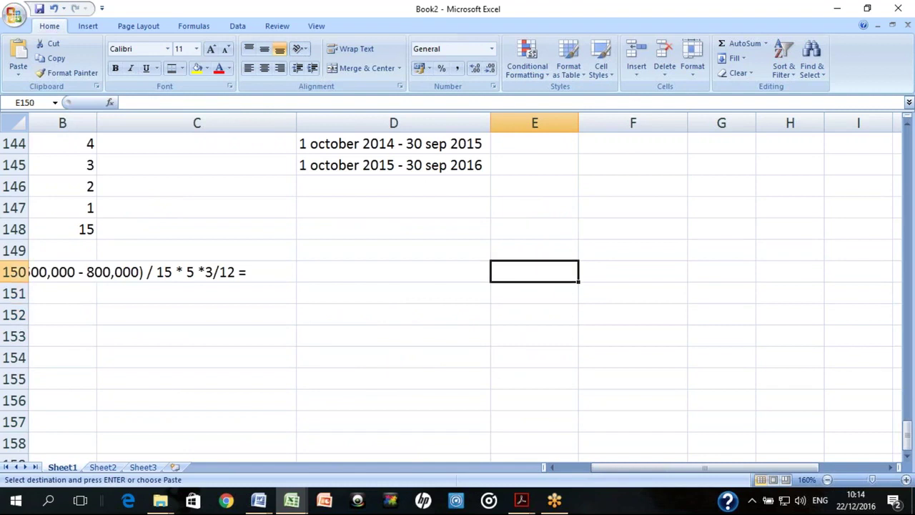
{"action": "key", "text": "ctrl+v"}
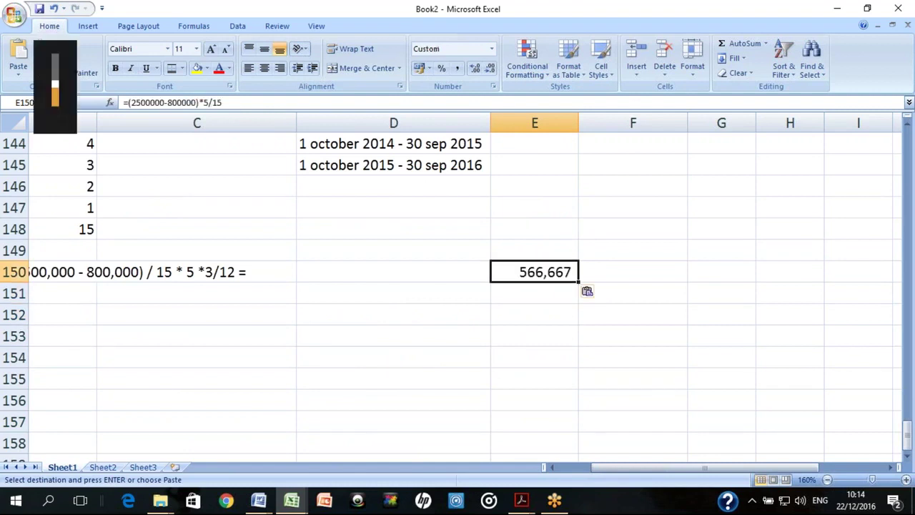
{"action": "key", "text": "F2"}
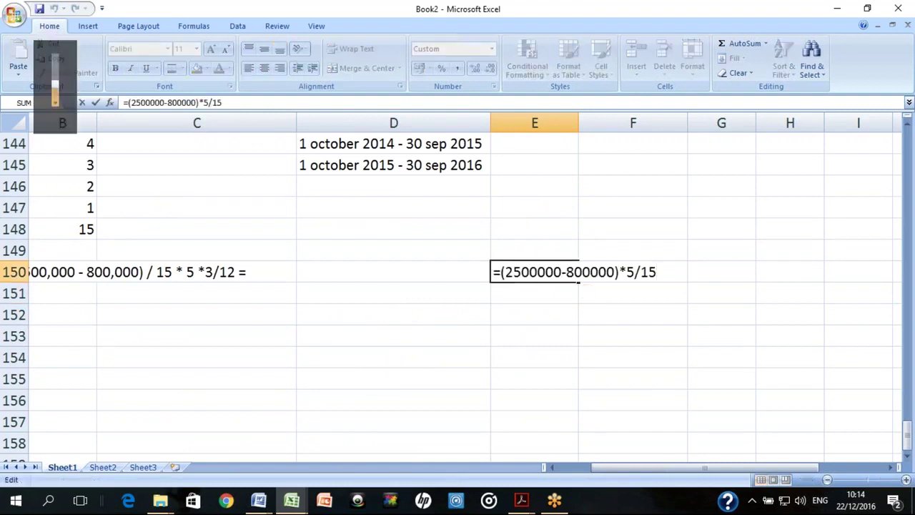
{"action": "type", "text": "* 3/12"}
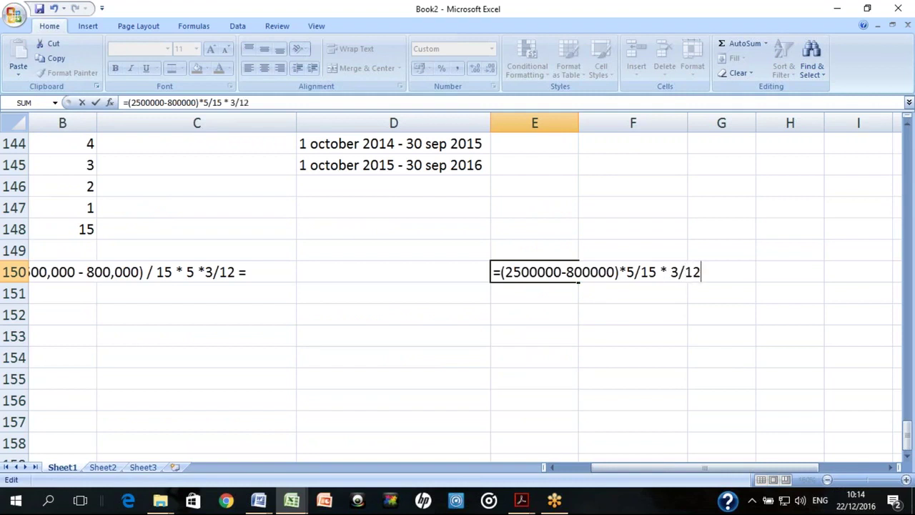
{"action": "key", "text": "Return"}
{"action": "left_click", "coordinate": [534, 271]}
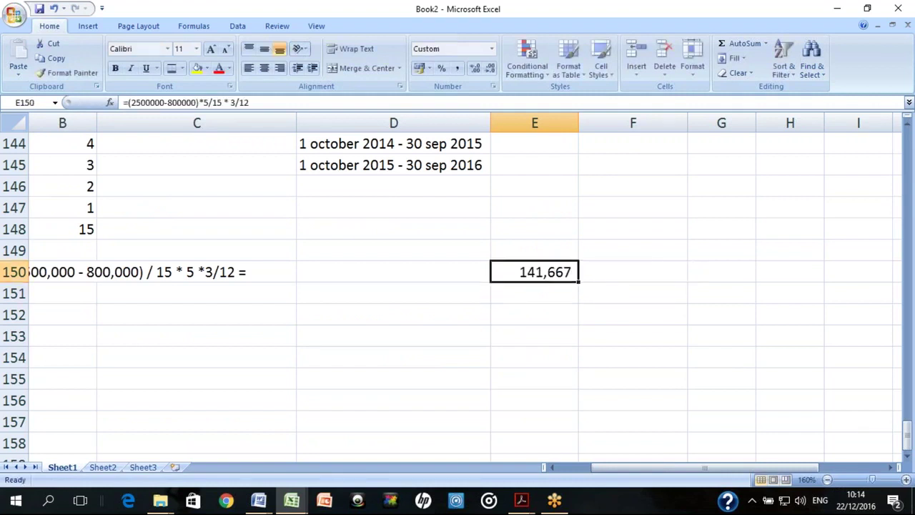
{"action": "key", "text": "ctrl+x"}
{"action": "key", "text": "Left"}
{"action": "key", "text": "Return"}
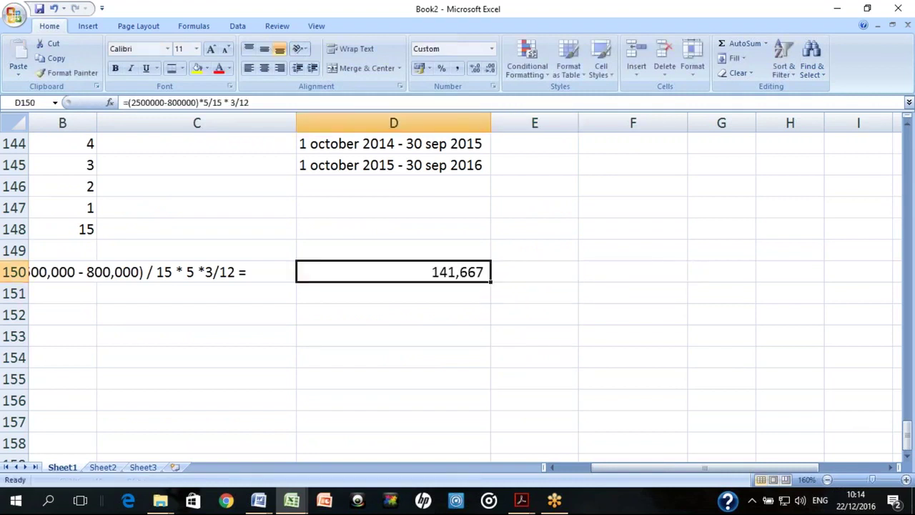
Enter the working "NBV = 2,500,000 - 141,667" in A151, below the depreciation expense line
{"action": "key", "text": "Left"}
{"action": "key", "text": "Left"}
{"action": "key", "text": "Left"}
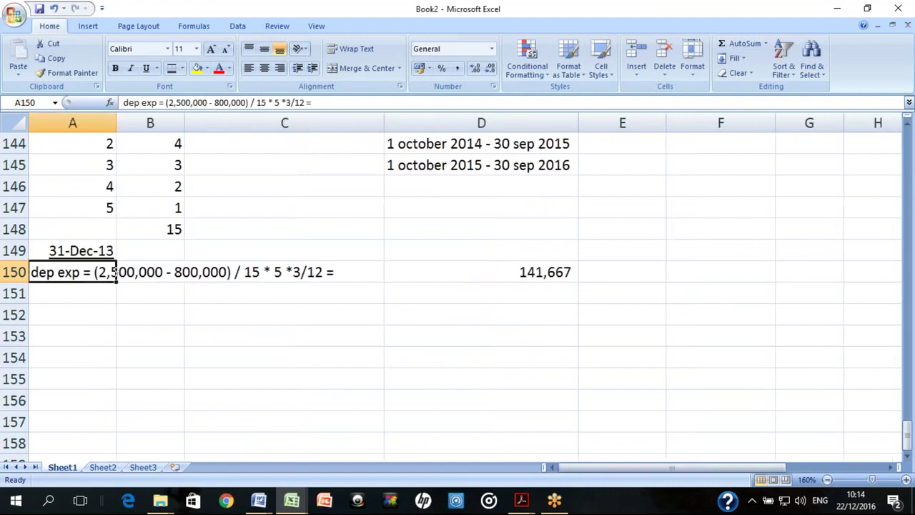
{"action": "key", "text": "Down"}
{"action": "type", "text": "NBV"}
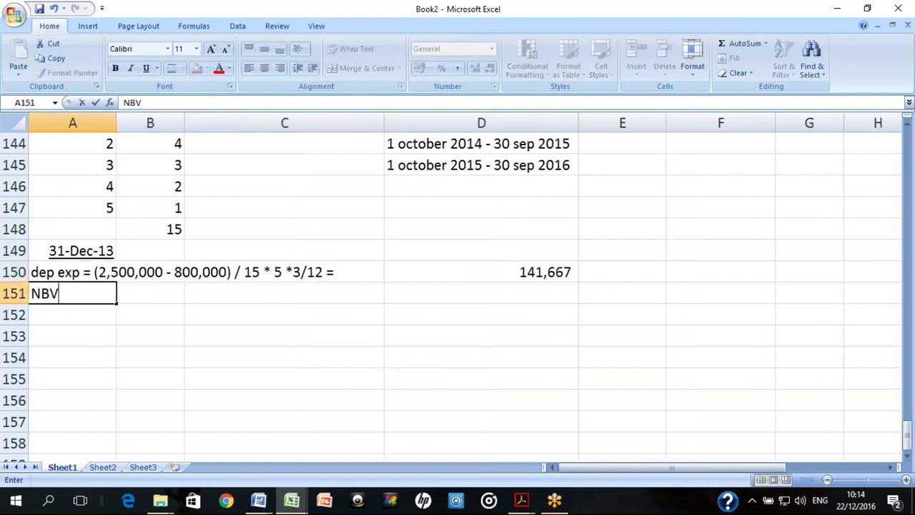
{"action": "type", "text": " = 2,500,000"}
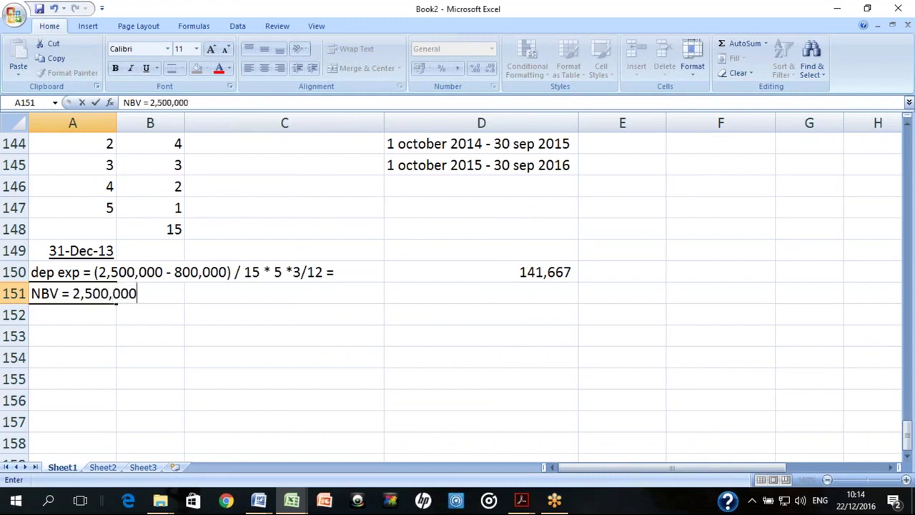
{"action": "type", "text": " - 141,667"}
{"action": "key", "text": "Return"}
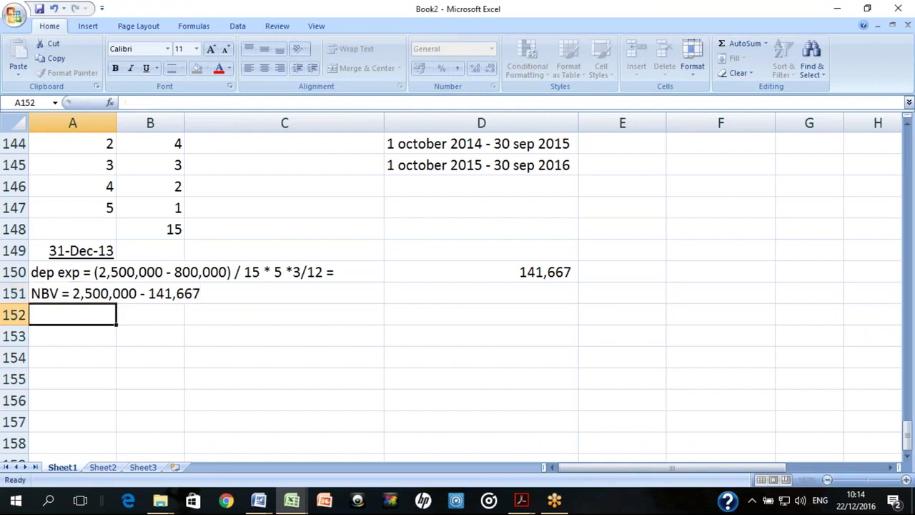
Calculate the 2013 net book value in D151 as 2500000 minus the depreciation expense in D150
{"action": "left_click", "coordinate": [151, 315]}
{"action": "left_click", "coordinate": [481, 293]}
{"action": "type", "text": "=2"}
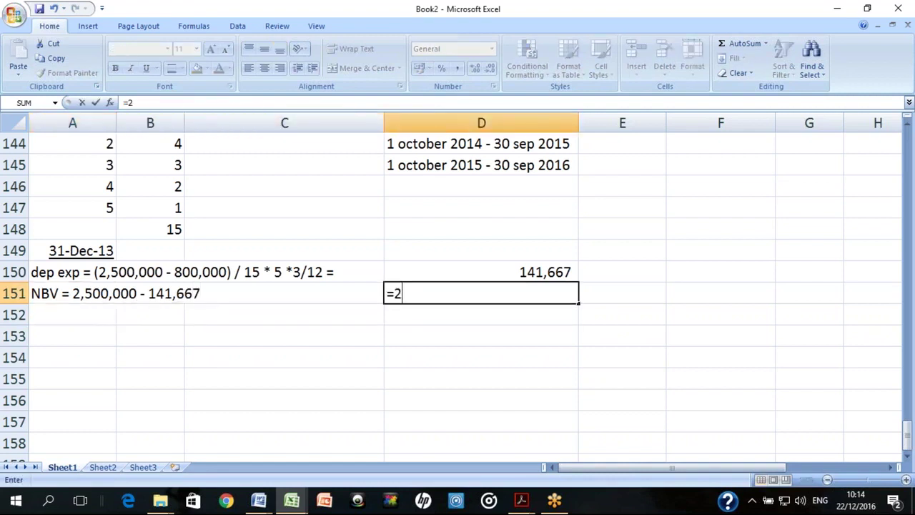
{"action": "type", "text": "500000-"}
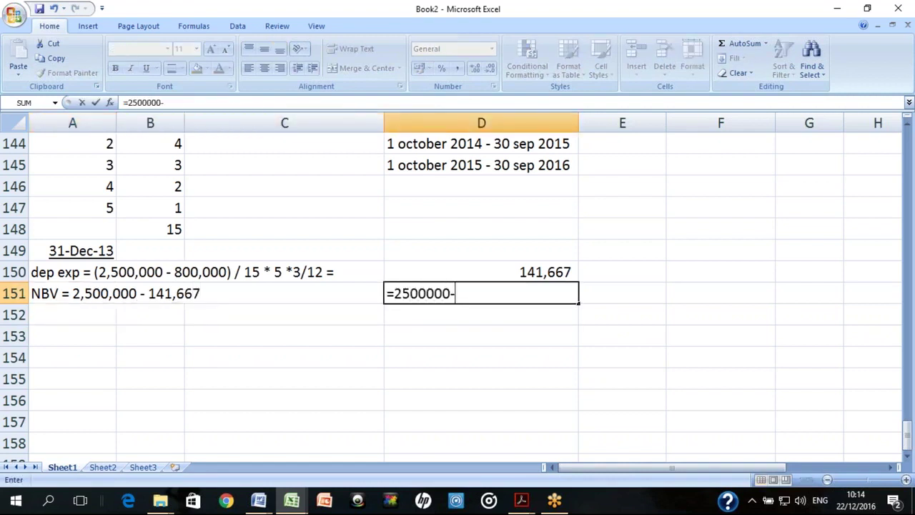
{"action": "key", "text": "Up"}
{"action": "key", "text": "Return"}
{"action": "left_click", "coordinate": [481, 293]}
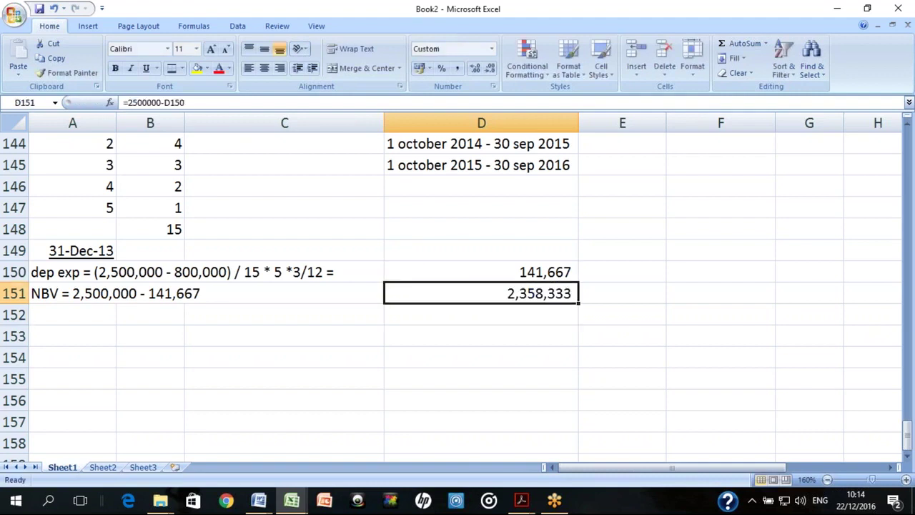
Enter the date 31 dec 2014 in A153 as an underlined heading without bold
{"action": "left_click", "coordinate": [113, 290]}
{"action": "left_click", "coordinate": [114, 272]}
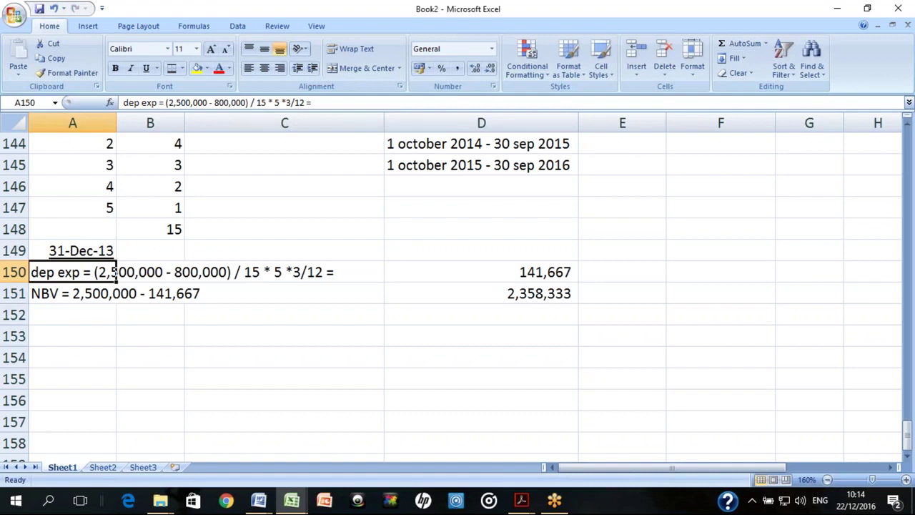
{"action": "key", "text": "Down"}
{"action": "key", "text": "Down"}
{"action": "key", "text": "Down"}
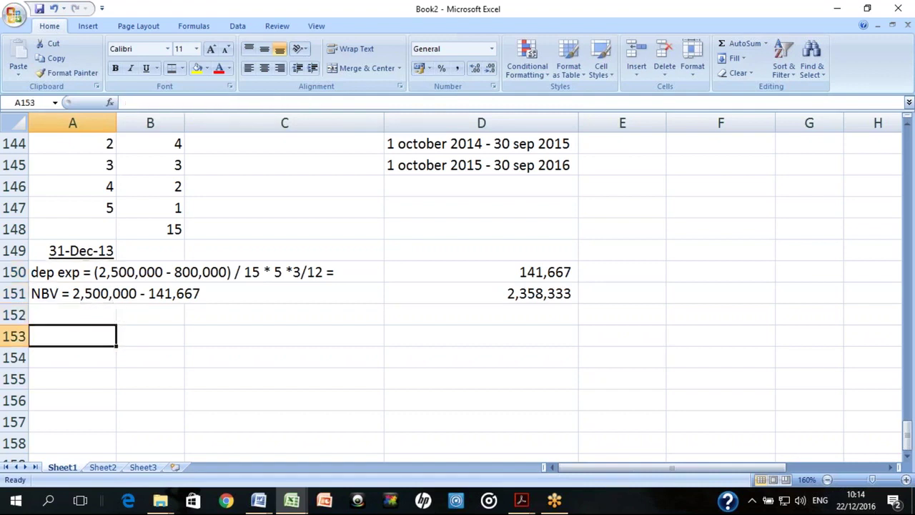
{"action": "type", "text": "31 dec 2014"}
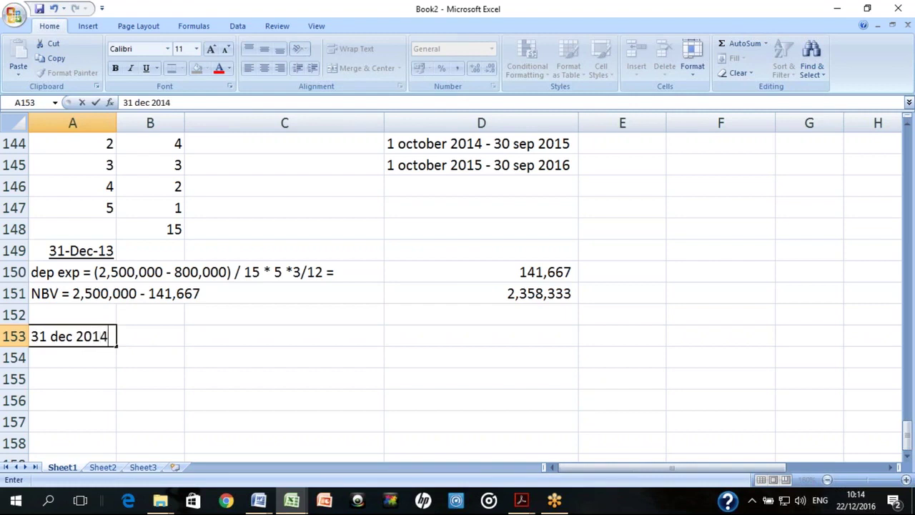
{"action": "key", "text": "Return"}
{"action": "left_click", "coordinate": [72, 336]}
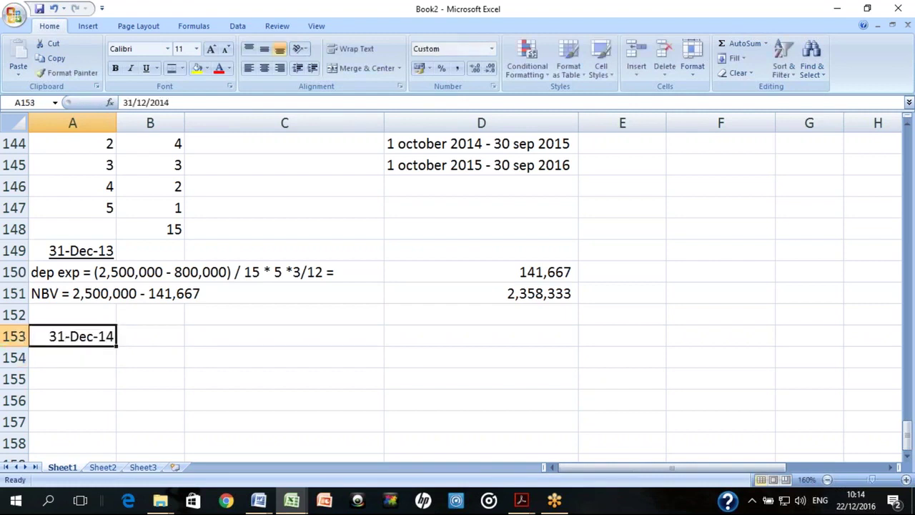
{"action": "key", "text": "ctrl+b"}
{"action": "key", "text": "ctrl+u"}
{"action": "key", "text": "ctrl+b"}
Enter the label "dep exp =" in A154, under the 2014 date heading
{"action": "left_click", "coordinate": [72, 357]}
{"action": "type", "text": "dep exp ="}
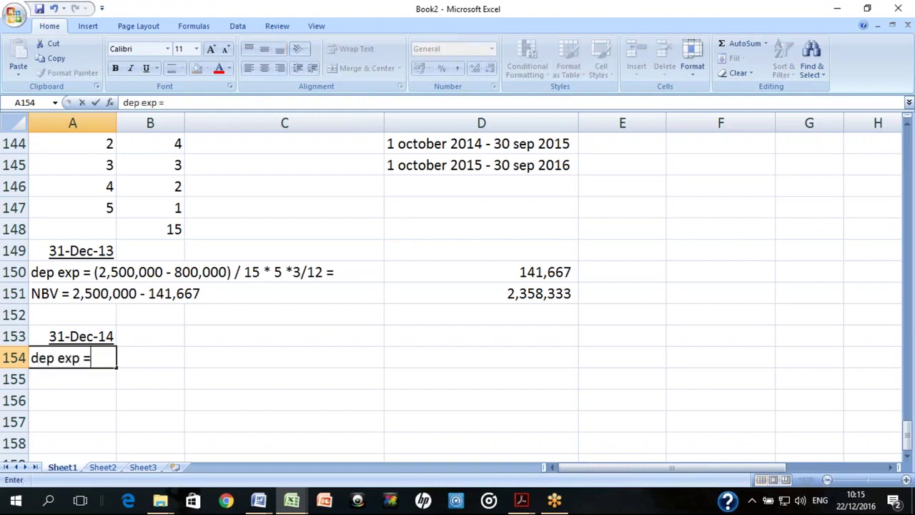
{"action": "key", "text": "Return"}
Examine the 3/12 month fraction within the 2013 depreciation working in A150
{"action": "key", "text": "Up"}
{"action": "key", "text": "Up"}
{"action": "key", "text": "Up"}
{"action": "key", "text": "Up"}
{"action": "key", "text": "Up"}
{"action": "key", "text": "Up"}
{"action": "key", "text": "Up"}
{"action": "key", "text": "Down"}
{"action": "key", "text": "Down"}
{"action": "key", "text": "Up"}
{"action": "left_click", "coordinate": [120, 271]}
{"action": "left_click", "coordinate": [112, 272]}
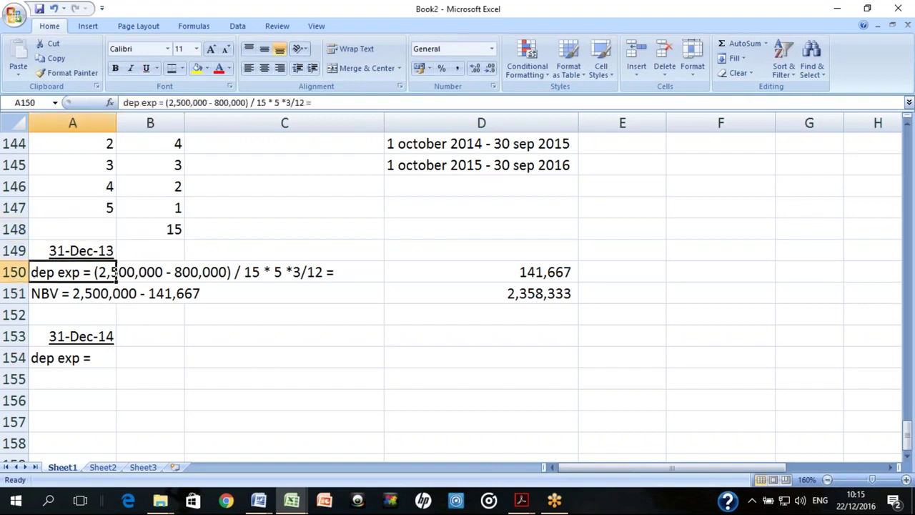
{"action": "double_click", "coordinate": [112, 272]}
{"action": "left_click", "coordinate": [286, 272]}
{"action": "left_click", "coordinate": [275, 271]}
{"action": "key", "text": "shift+Right"}
{"action": "key", "text": "Right"}
{"action": "left_click", "coordinate": [326, 272]}
{"action": "key", "text": "Left"}
{"action": "key", "text": "Left"}
{"action": "key", "text": "Left"}
{"action": "key", "text": "Left"}
{"action": "key", "text": "Left"}
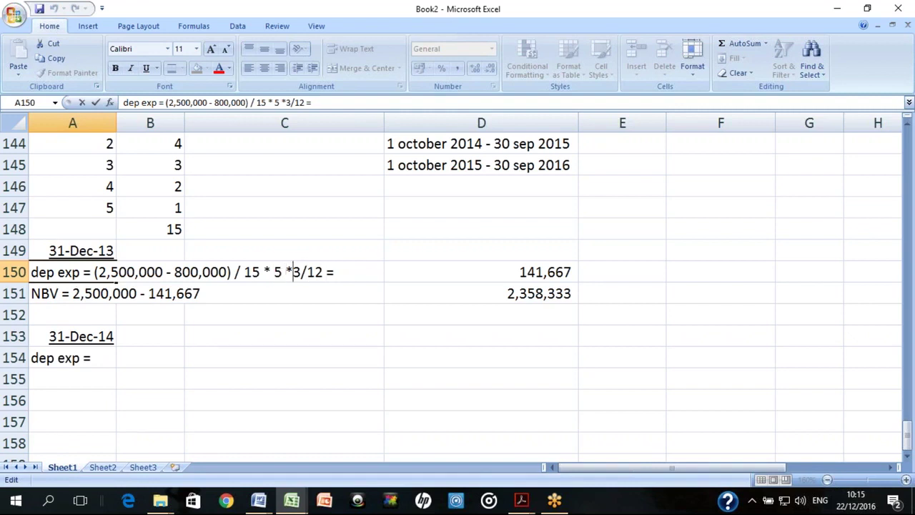
{"action": "key", "text": "shift+Right"}
{"action": "key", "text": "shift+Right"}
{"action": "key", "text": "shift+Right"}
{"action": "key", "text": "shift+Right"}
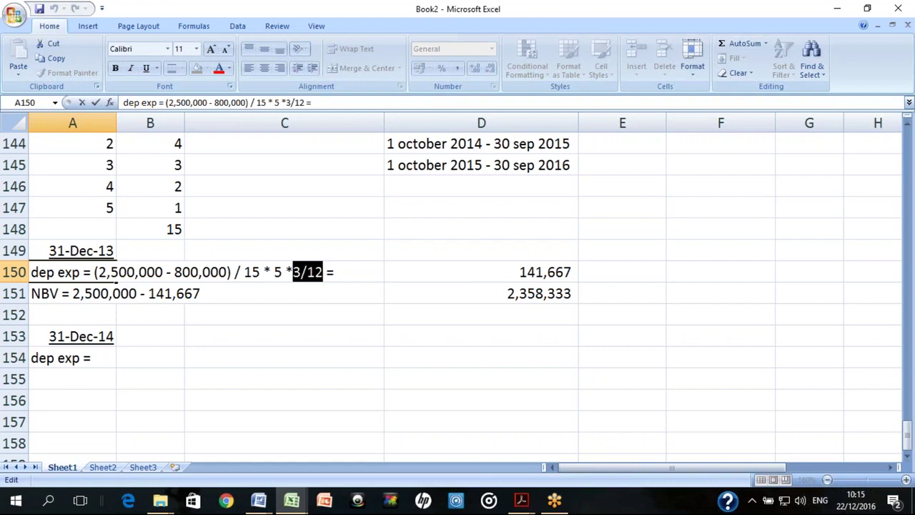
{"action": "key", "text": "Left"}
{"action": "key", "text": "Left"}
{"action": "key", "text": "Left"}
{"action": "key", "text": "Left"}
{"action": "key", "text": "Left"}
{"action": "key", "text": "Right"}
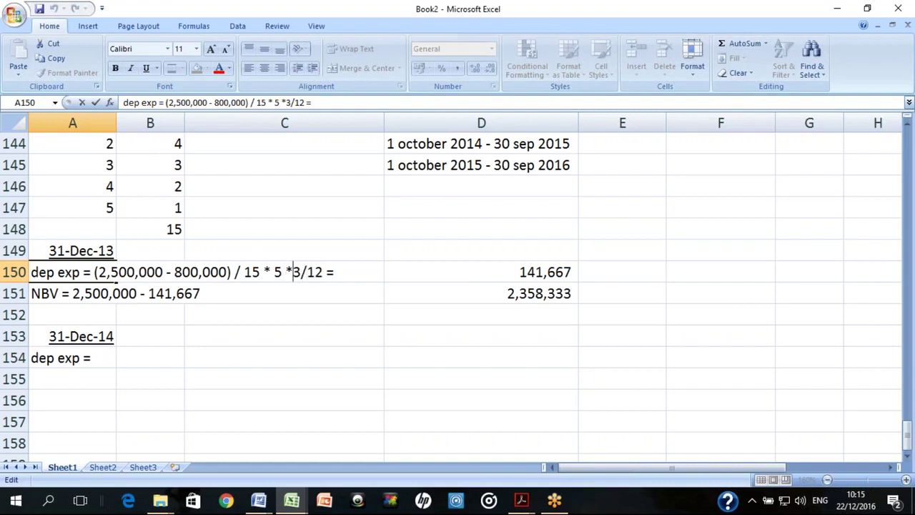
{"action": "key", "text": "shift+Right"}
{"action": "key", "text": "shift+Right"}
{"action": "key", "text": "shift+Right"}
{"action": "key", "text": "shift+Right"}
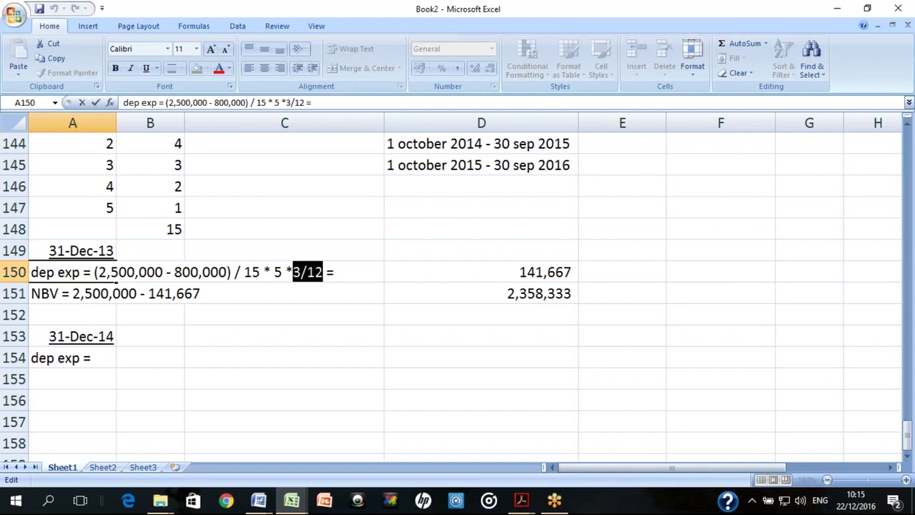
{"action": "key", "text": "Left"}
{"action": "key", "text": "Left"}
{"action": "key", "text": "Left"}
{"action": "key", "text": "Left"}
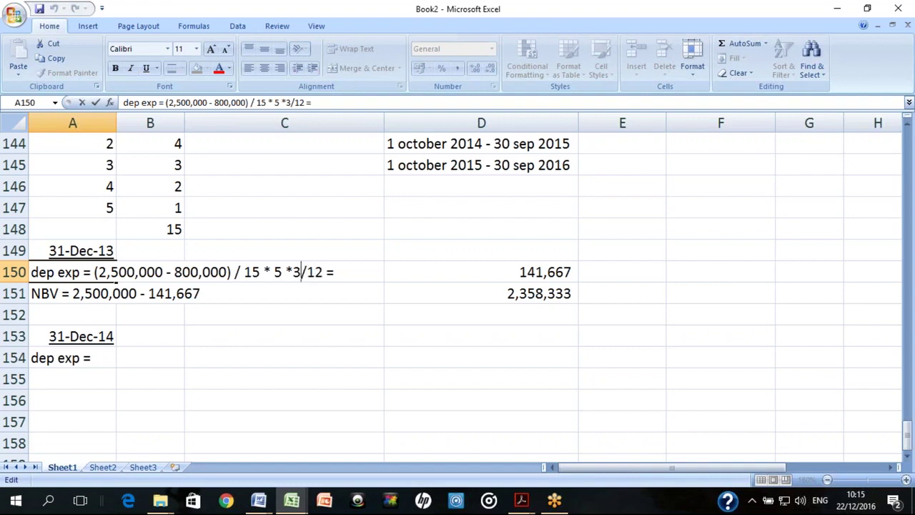
{"action": "key", "text": "shift+Left"}
{"action": "key", "text": "Return"}
Review the first useful-life year's digit and its month split between accounting years in row 143
{"action": "key", "text": "Up"}
{"action": "key", "text": "Up"}
{"action": "key", "text": "Up"}
{"action": "key", "text": "Up"}
{"action": "key", "text": "Up"}
{"action": "key", "text": "Up"}
{"action": "key", "text": "Up"}
{"action": "key", "text": "Up"}
{"action": "scroll", "coordinate": [457, 286], "scroll_direction": "up", "scroll_amount": 1}
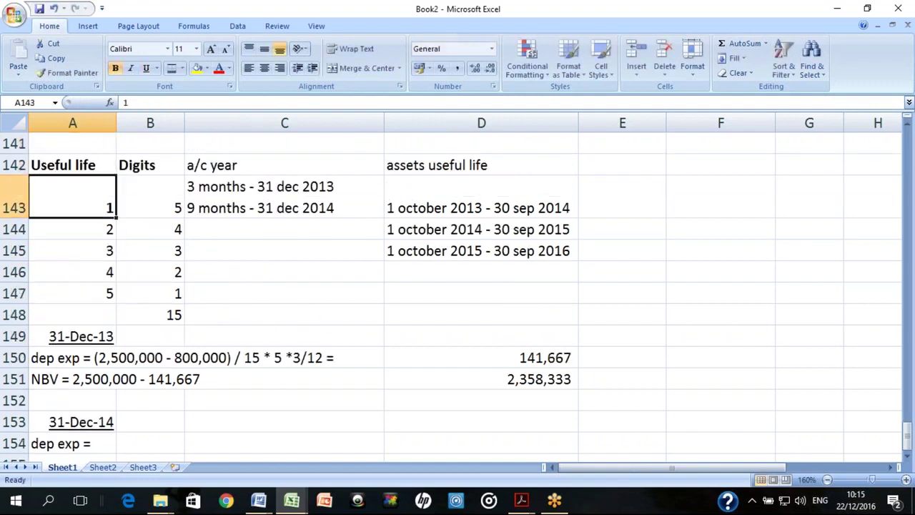
{"action": "key", "text": "Right"}
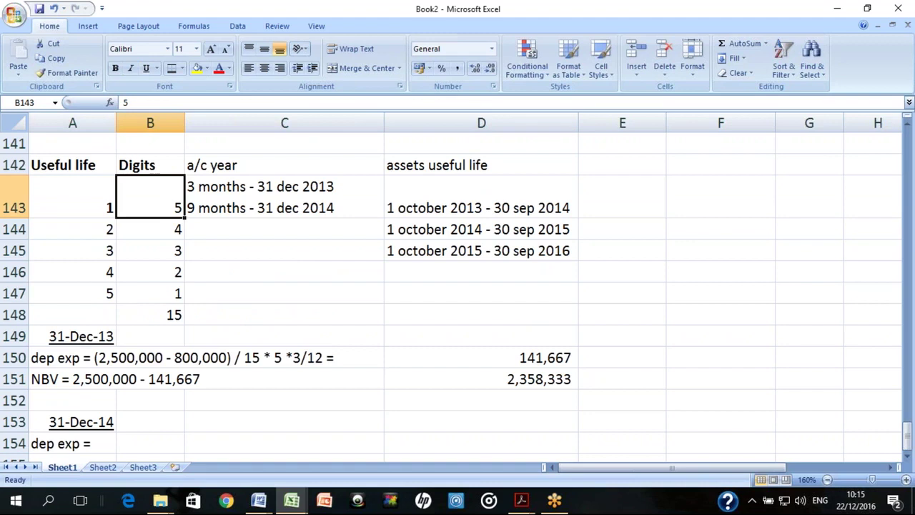
{"action": "left_click", "coordinate": [285, 196]}
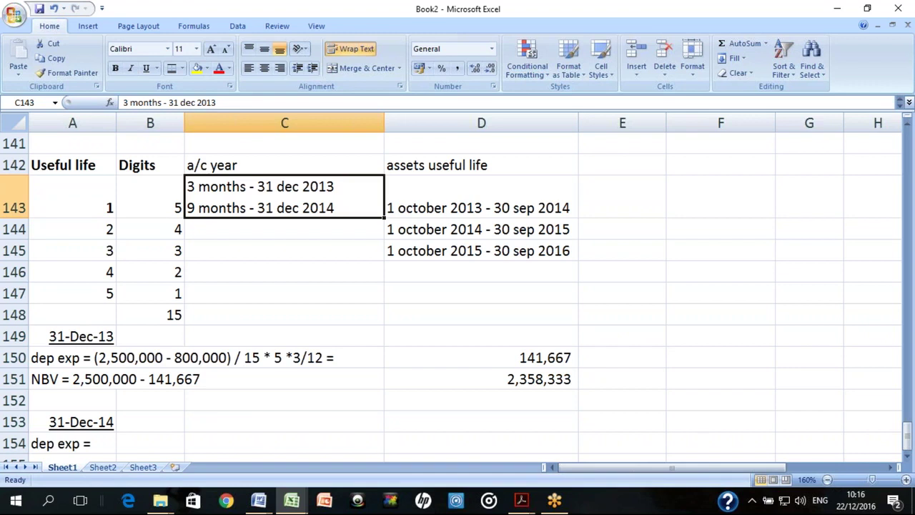
{"action": "left_click", "coordinate": [151, 197]}
{"action": "left_click", "coordinate": [285, 196]}
{"action": "left_click", "coordinate": [284, 229]}
Complete the 2014 depreciation working in A154 as "dep exp = (2,500,000-800,000)/15 * 5 * 9/12"
{"action": "key", "text": "Down"}
{"action": "key", "text": "Down"}
{"action": "key", "text": "Down"}
{"action": "key", "text": "Down"}
{"action": "key", "text": "Down"}
{"action": "key", "text": "Down"}
{"action": "key", "text": "Down"}
{"action": "key", "text": "Down"}
{"action": "key", "text": "Down"}
{"action": "key", "text": "Down"}
{"action": "key", "text": "Down"}
{"action": "key", "text": "Down"}
{"action": "key", "text": "Left"}
{"action": "key", "text": "Left"}
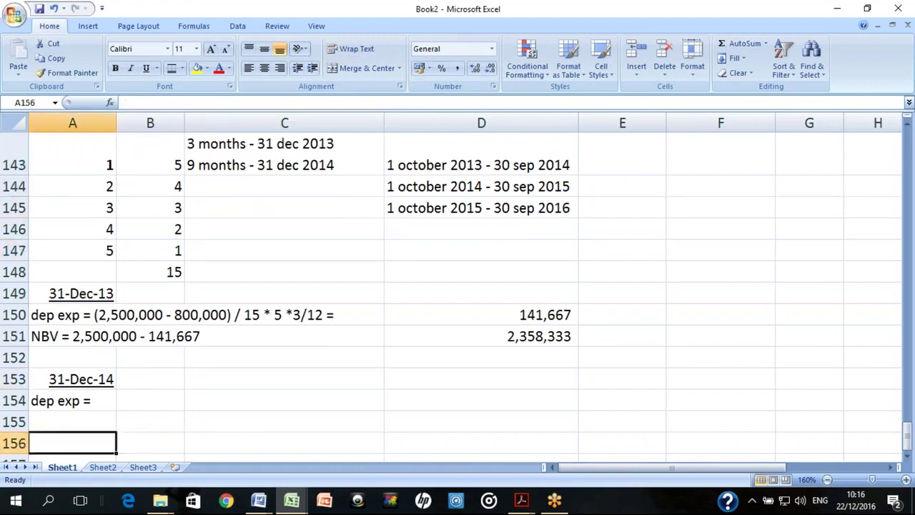
{"action": "key", "text": "Up"}
{"action": "key", "text": "Up"}
{"action": "key", "text": "F2"}
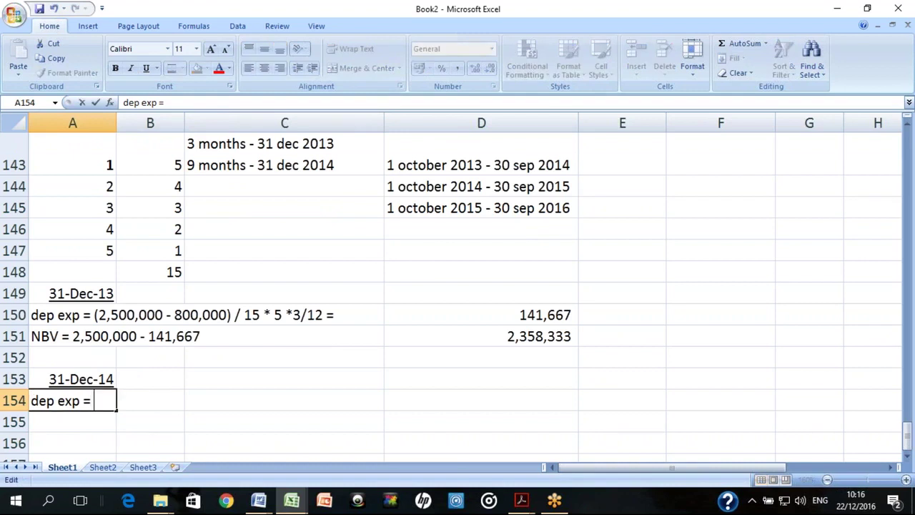
{"action": "type", "text": "(2,500,"}
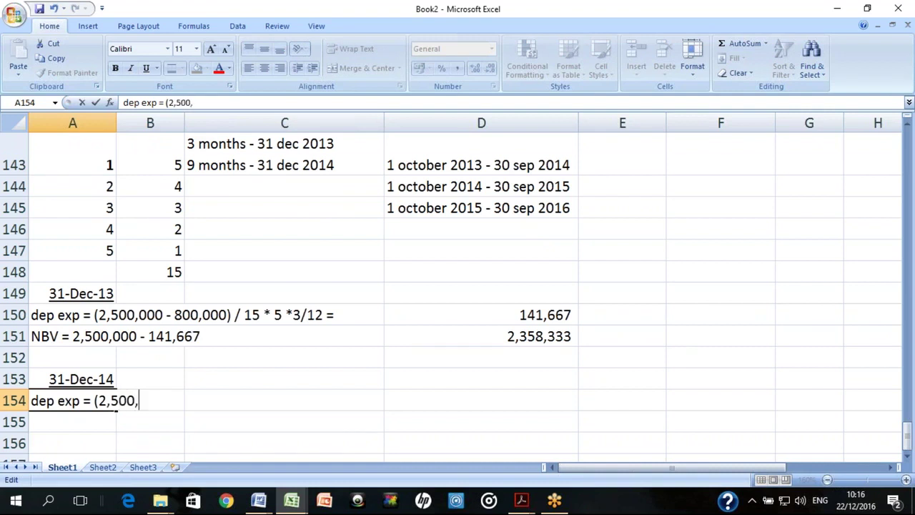
{"action": "type", "text": "000-8"}
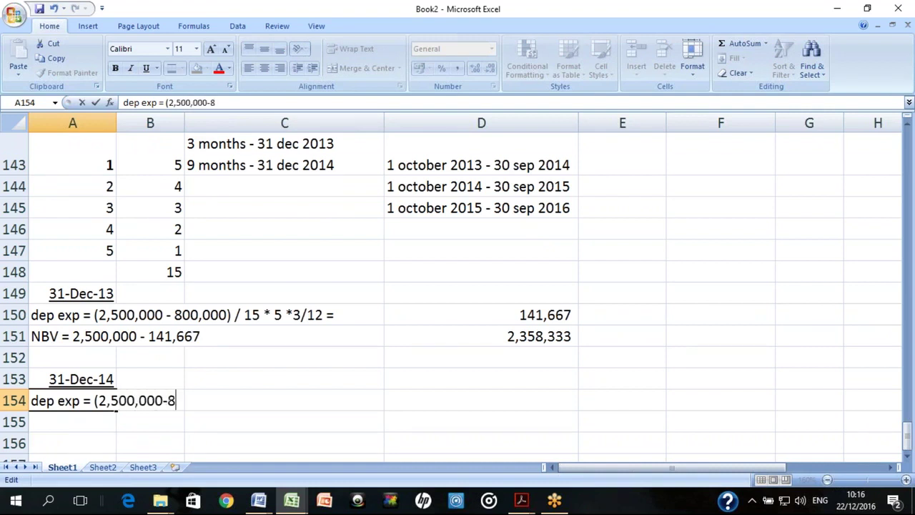
{"action": "type", "text": "00,000)/15"}
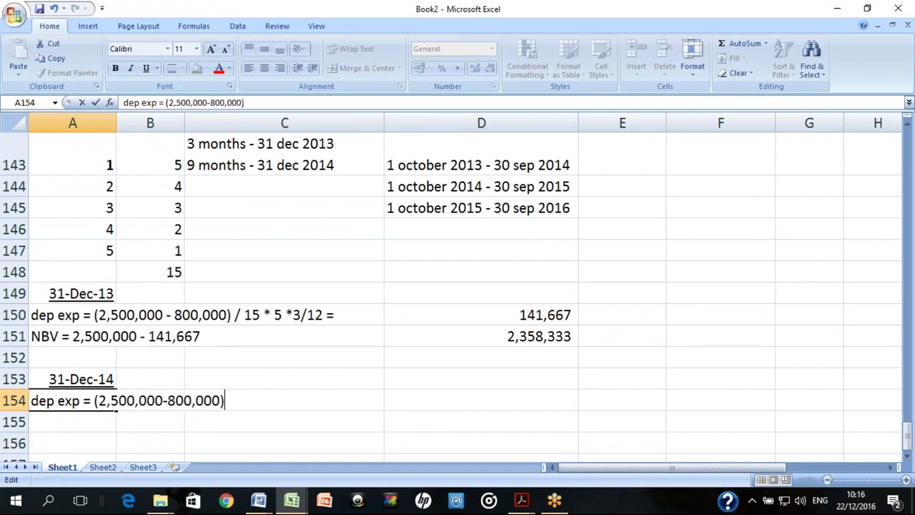
{"action": "type", "text": " * 5 * 9/12"}
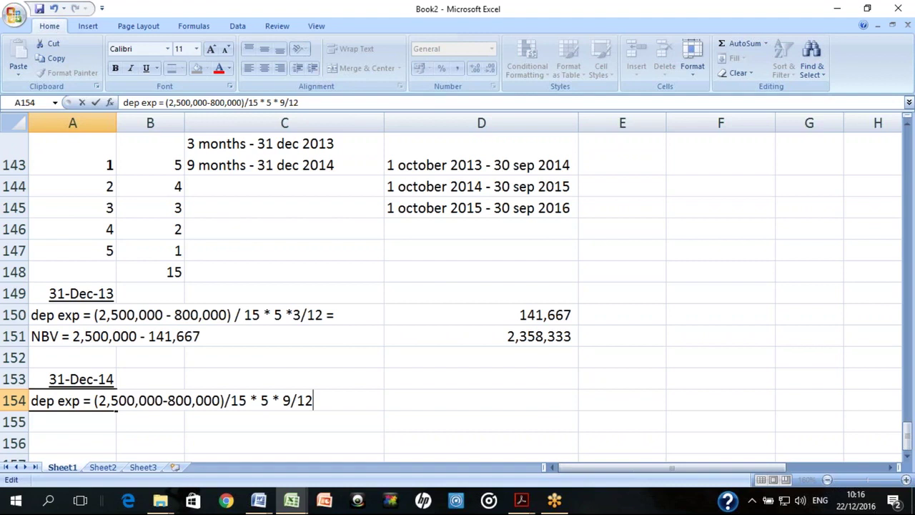
{"action": "key", "text": "Return"}
Compare the 2013 depreciation working in A150 with the 2014 working in A154
{"action": "key", "text": "Up"}
{"action": "key", "text": "Up"}
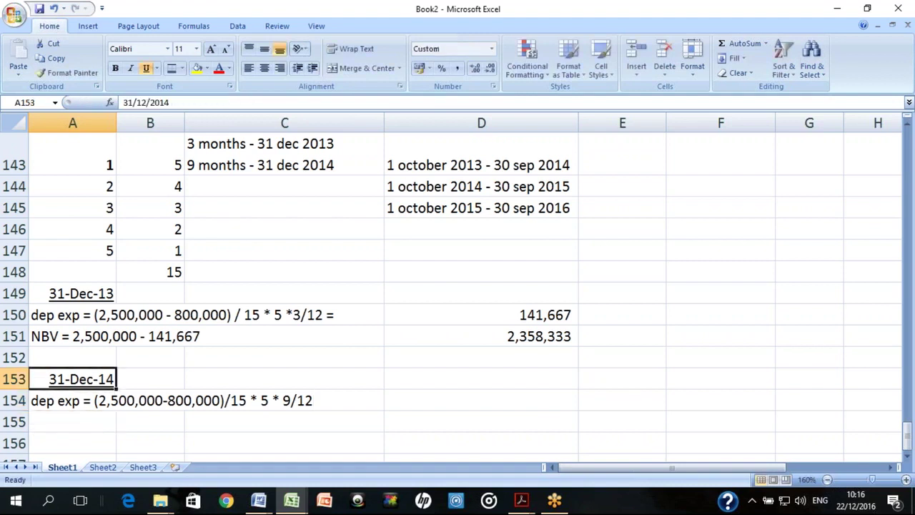
{"action": "left_click", "coordinate": [113, 400]}
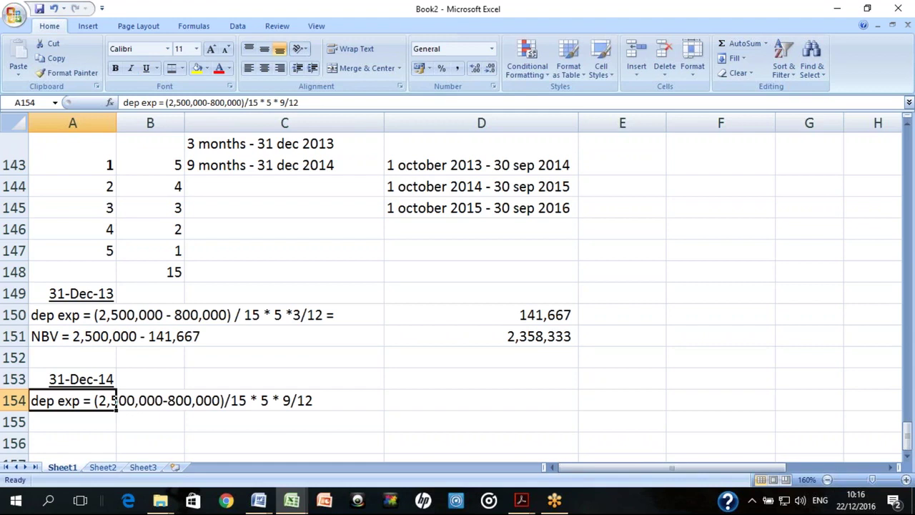
{"action": "left_click", "coordinate": [113, 379]}
{"action": "left_click", "coordinate": [113, 358]}
{"action": "left_click", "coordinate": [113, 336]}
{"action": "left_click", "coordinate": [113, 315]}
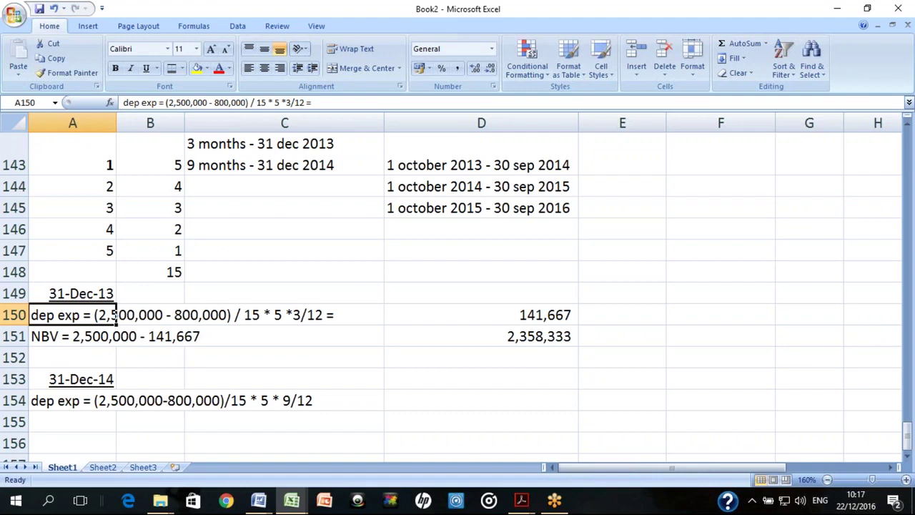
{"action": "left_click", "coordinate": [113, 336]}
{"action": "left_click", "coordinate": [113, 358]}
{"action": "left_click", "coordinate": [113, 379]}
{"action": "left_click", "coordinate": [113, 400]}
{"action": "left_click", "coordinate": [113, 422]}
{"action": "left_click", "coordinate": [113, 400]}
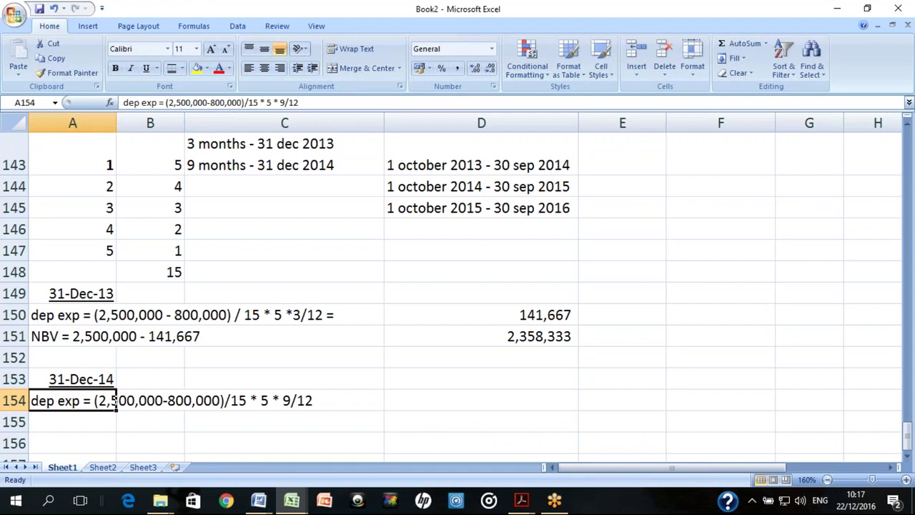
{"action": "left_click", "coordinate": [113, 379]}
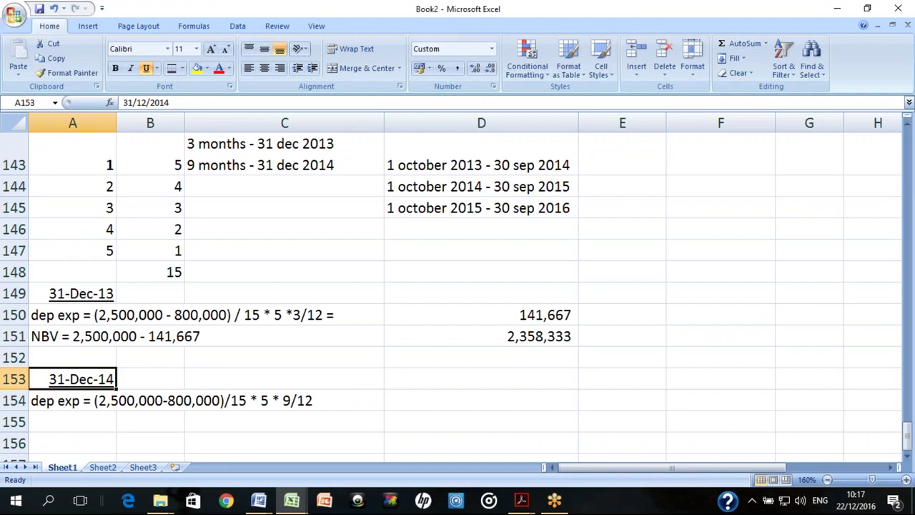
{"action": "left_click", "coordinate": [72, 401]}
{"action": "left_click_drag", "start_coordinate": [113, 400], "coordinate": [357, 400]}
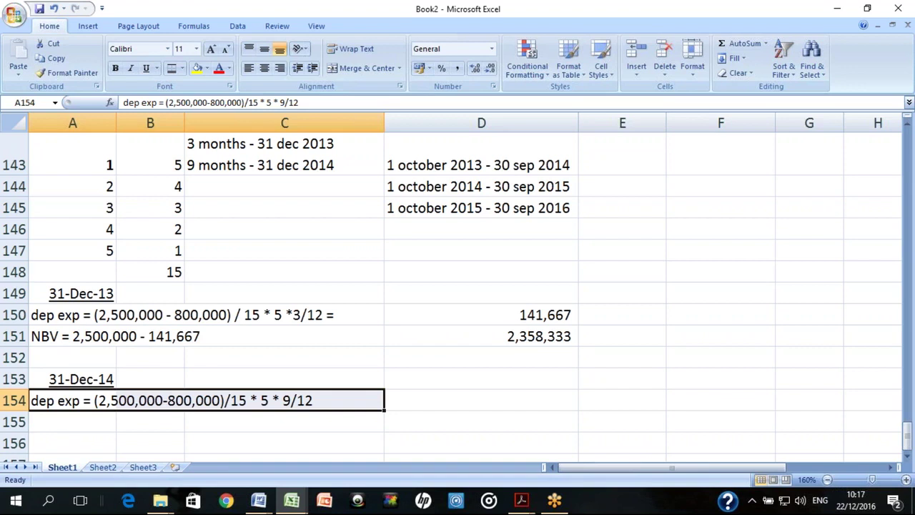
Examine the second useful-life year's digit and its asset life period in row 144
{"action": "key", "text": "Up"}
{"action": "key", "text": "Up"}
{"action": "key", "text": "Up"}
{"action": "key", "text": "Up"}
{"action": "key", "text": "Up"}
{"action": "key", "text": "Up"}
{"action": "key", "text": "Up"}
{"action": "key", "text": "Up"}
{"action": "key", "text": "Up"}
{"action": "key", "text": "Up"}
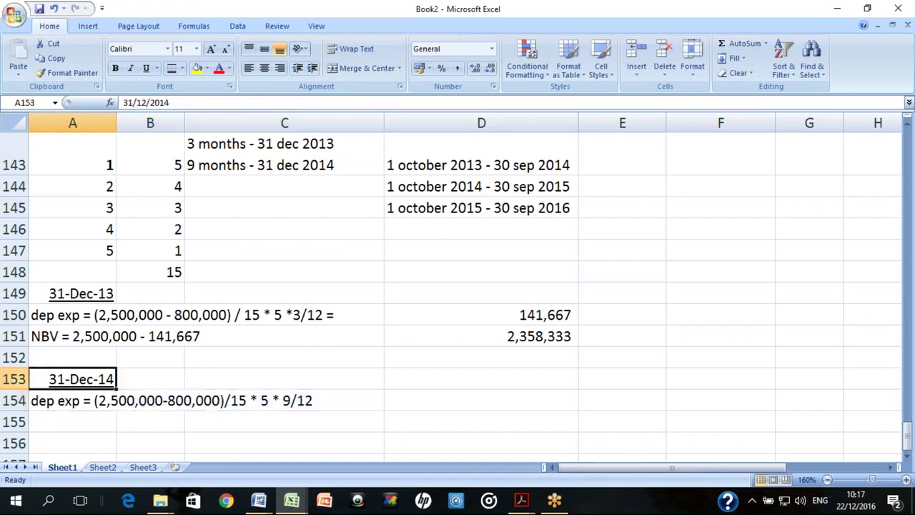
{"action": "key", "text": "Up"}
{"action": "key", "text": "Up"}
{"action": "key", "text": "Up"}
{"action": "key", "text": "Down"}
{"action": "key", "text": "Down"}
{"action": "key", "text": "Down"}
{"action": "key", "text": "Right"}
{"action": "key", "text": "ctrl+b"}
{"action": "key", "text": "ctrl+b"}
{"action": "key", "text": "ctrl+b"}
{"action": "key", "text": "ctrl+b"}
{"action": "key", "text": "ctrl+b"}
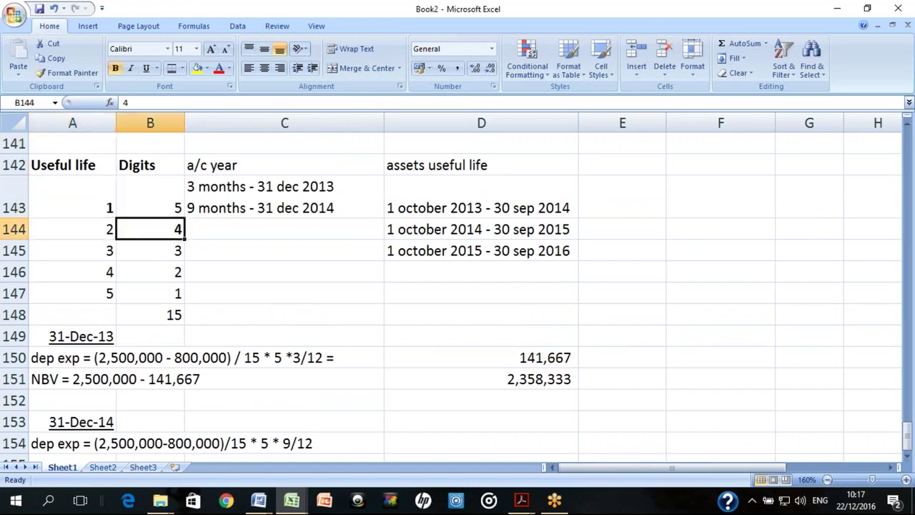
{"action": "key", "text": "ctrl+b"}
{"action": "key", "text": "Right"}
{"action": "key", "text": "Right"}
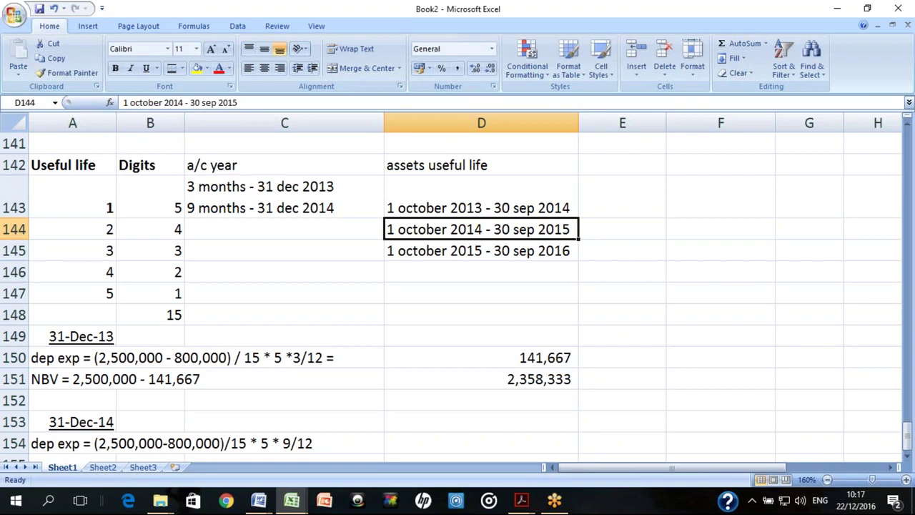
{"action": "left_click", "coordinate": [72, 229]}
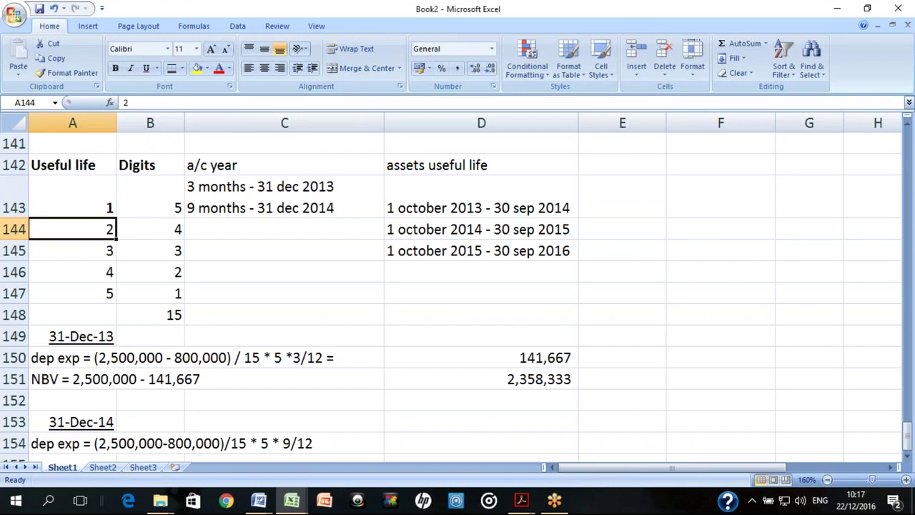
{"action": "key", "text": "Right"}
{"action": "key", "text": "Right"}
{"action": "key", "text": "Right"}
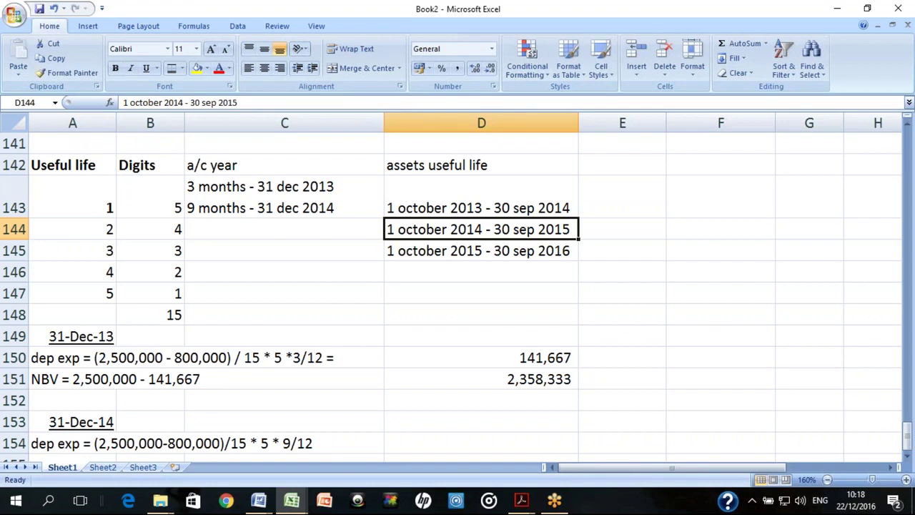
Enter the date 31 dec 2014 in E144, beside the second useful-life period
{"action": "key", "text": "Right"}
{"action": "type", "text": "31 dec 2014"}
{"action": "key", "text": "Return"}
{"action": "left_click", "coordinate": [622, 229]}
Make the second useful-life period, 1 october 2014 - 30 sep 2015, in D144 bold
{"action": "left_click", "coordinate": [481, 229]}
{"action": "key", "text": "ctrl+b"}
{"action": "key", "text": "ctrl+b"}
{"action": "key", "text": "ctrl+b"}
{"action": "key", "text": "ctrl+b"}
{"action": "key", "text": "ctrl+b"}
{"action": "key", "text": "ctrl+b"}
{"action": "key", "text": "ctrl+b"}
{"action": "key", "text": "ctrl+b"}
{"action": "key", "text": "ctrl+b"}
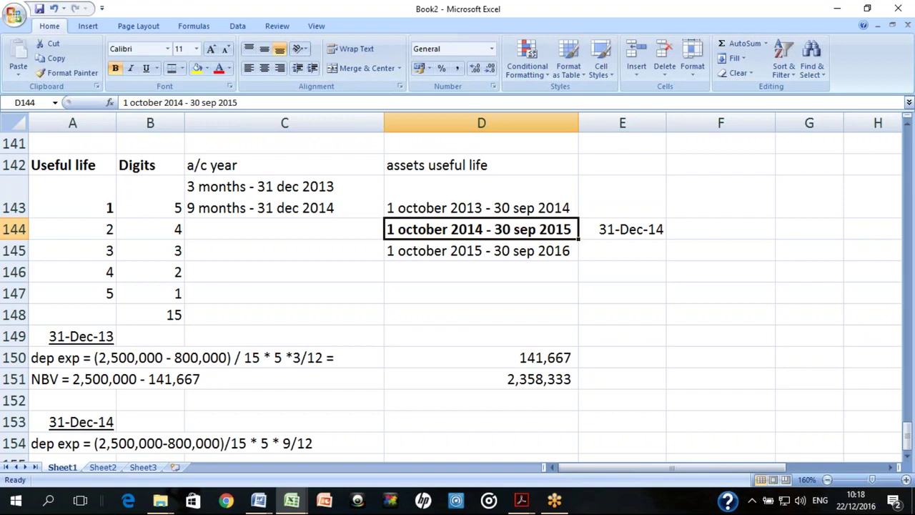
Compare the year-end date in E144 with the useful-life periods in D143 and D144 and the digits in column B
{"action": "left_click", "coordinate": [622, 229]}
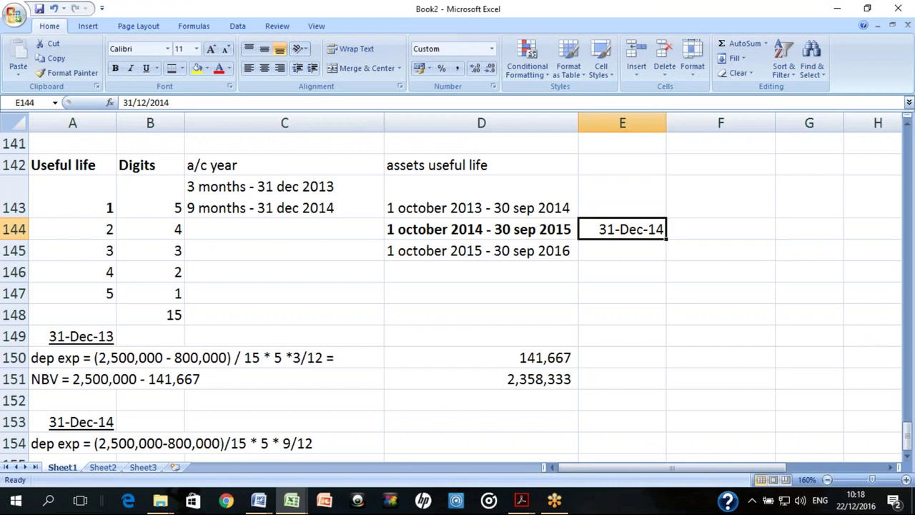
{"action": "left_click", "coordinate": [481, 228]}
{"action": "left_click", "coordinate": [481, 197]}
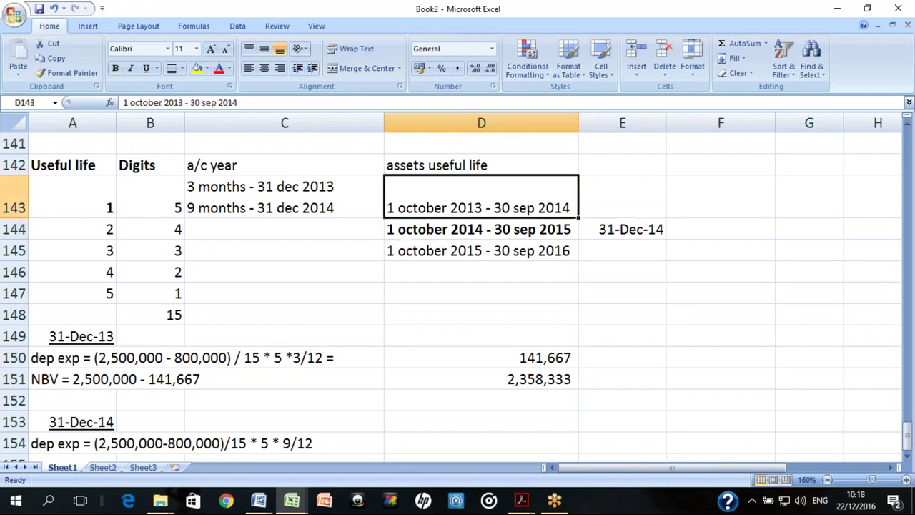
{"action": "left_click", "coordinate": [622, 228]}
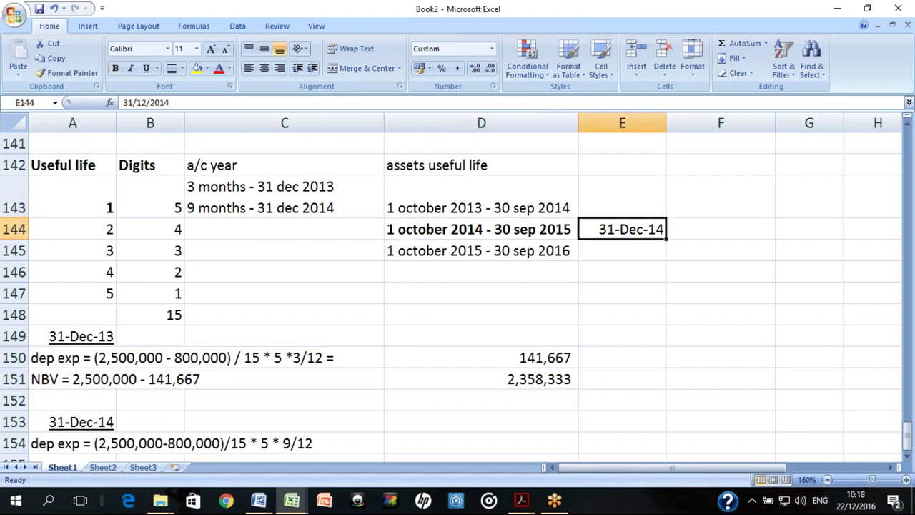
{"action": "left_click", "coordinate": [481, 229]}
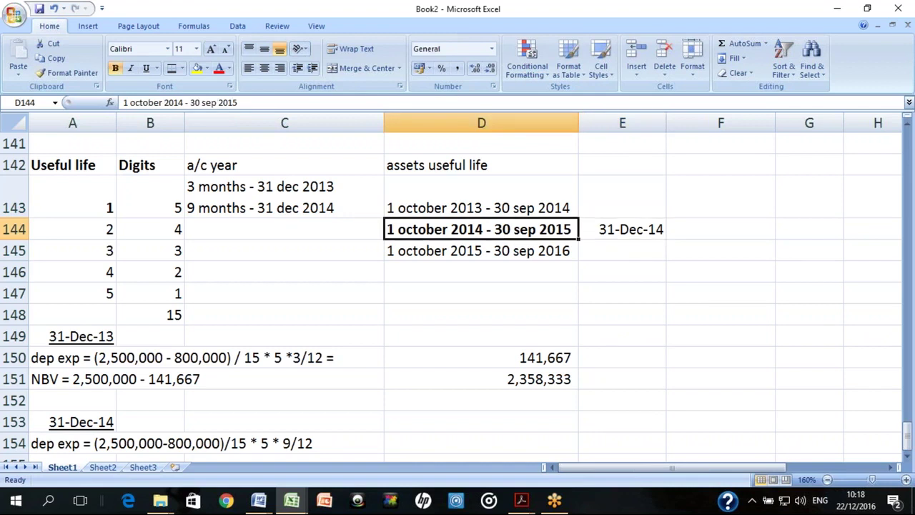
{"action": "left_click", "coordinate": [622, 228]}
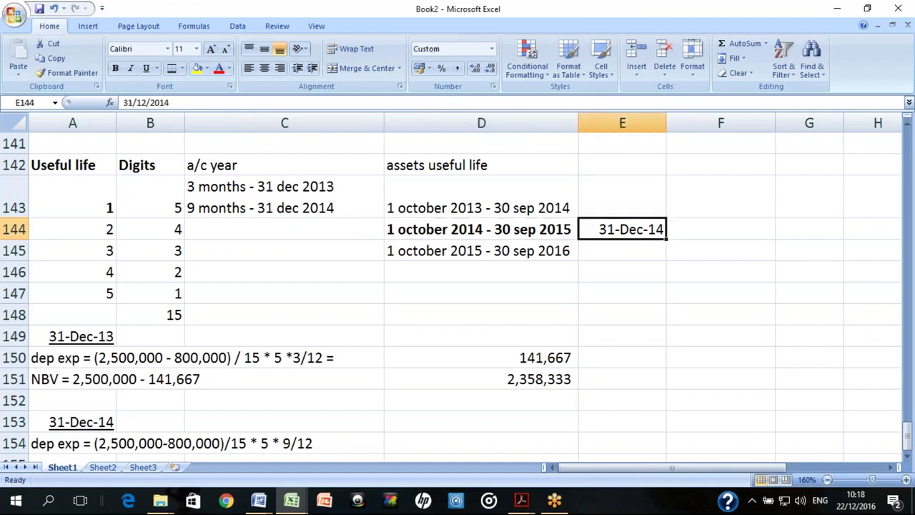
{"action": "left_click", "coordinate": [481, 229]}
{"action": "left_click", "coordinate": [150, 229]}
{"action": "left_click", "coordinate": [150, 197]}
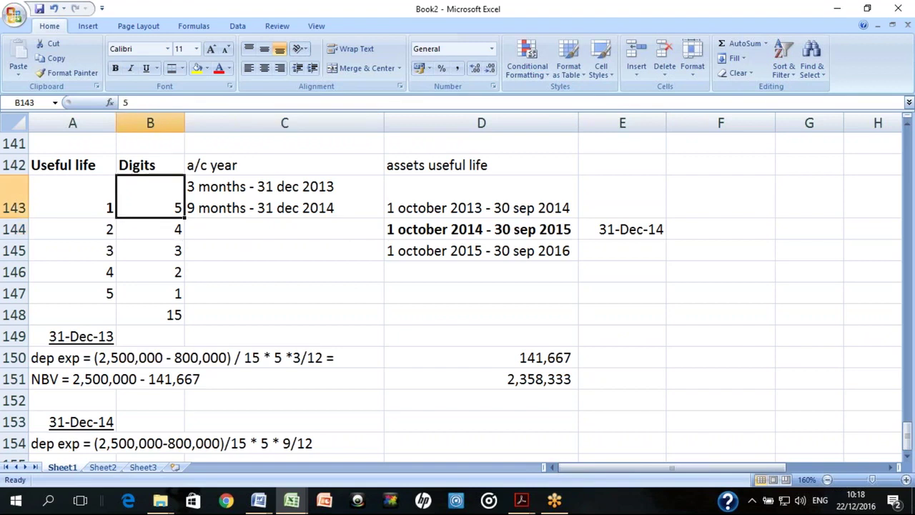
Enter year two's accounting-year split in C144 on two lines: 3 months - 31 dec 2014 and 9 months - 31 dec 2015
{"action": "left_click", "coordinate": [285, 197]}
{"action": "left_click", "coordinate": [284, 229]}
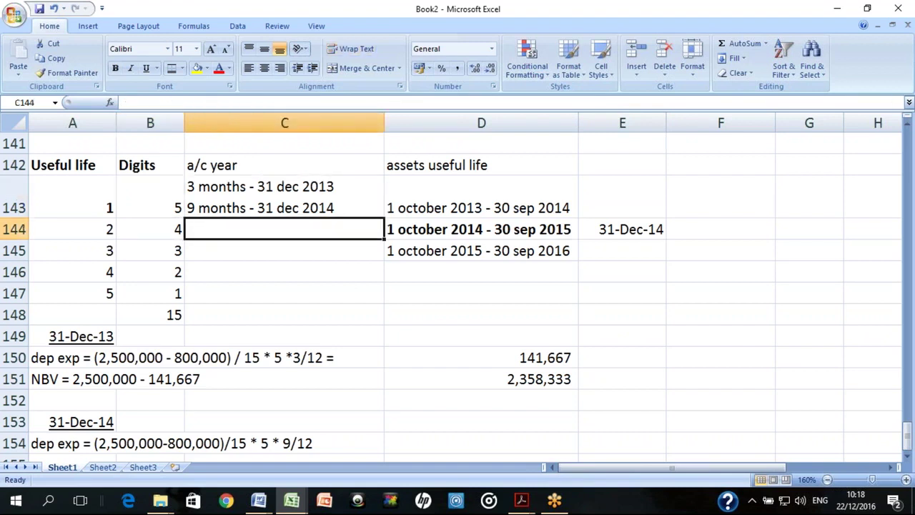
{"action": "type", "text": "3 month"}
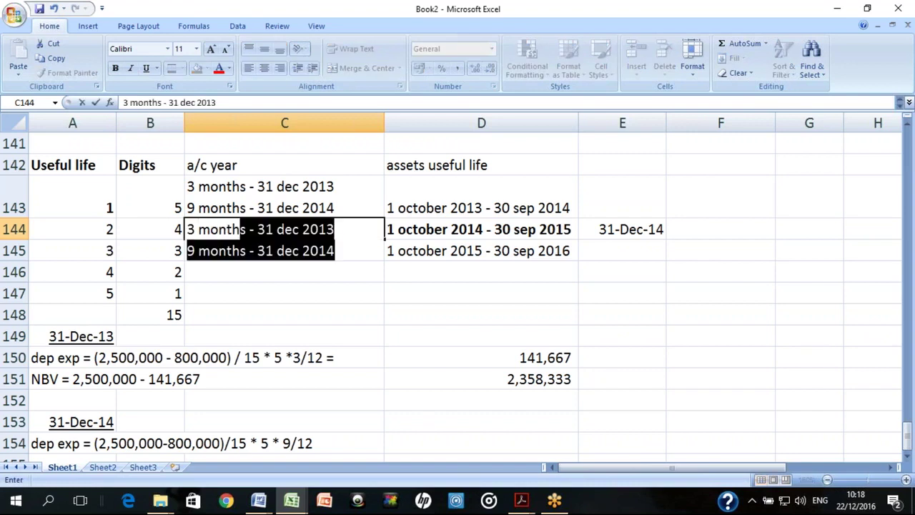
{"action": "key", "text": "BackSpace"}
{"action": "type", "text": "s - 31 dec 2014"}
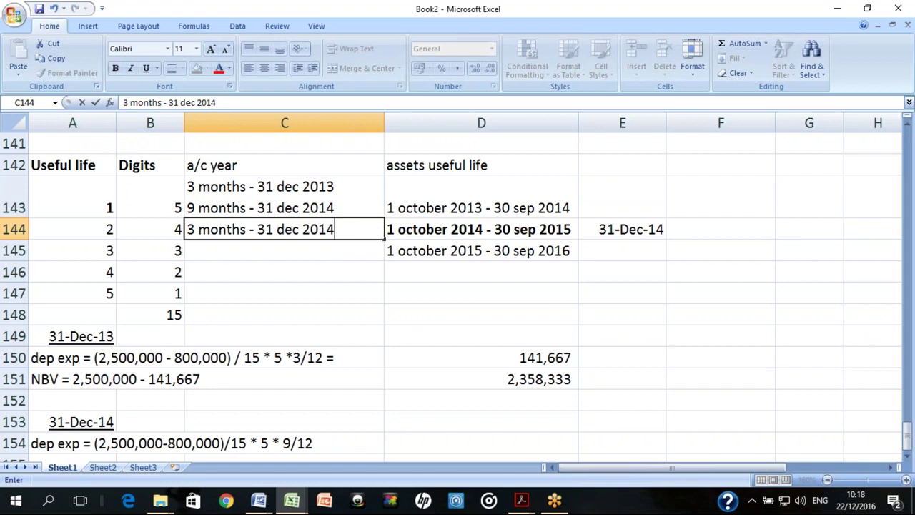
{"action": "key", "text": "Return"}
{"action": "type", "text": "9 "}
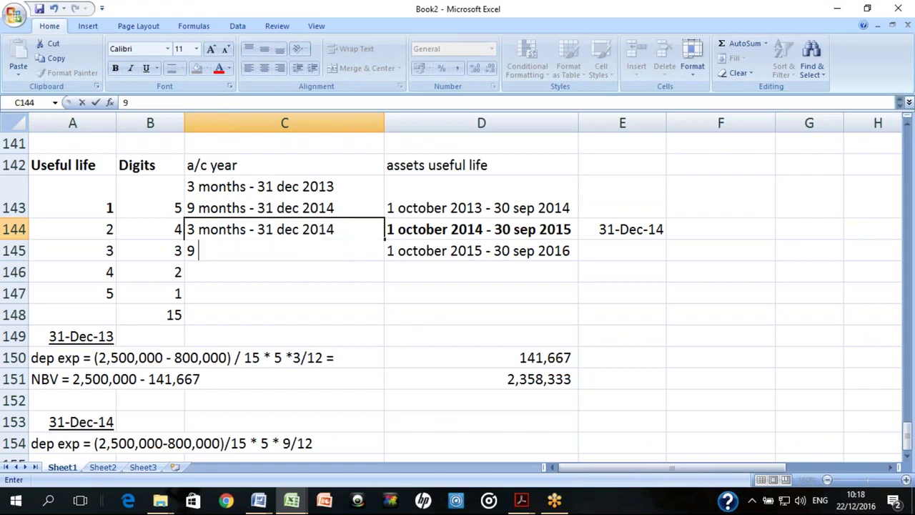
{"action": "type", "text": "months "}
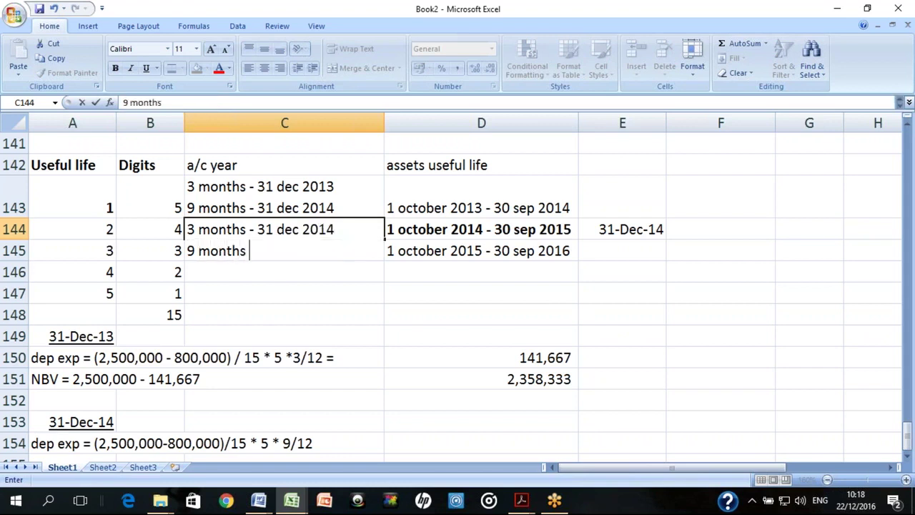
{"action": "type", "text": "- 31 dec 2015"}
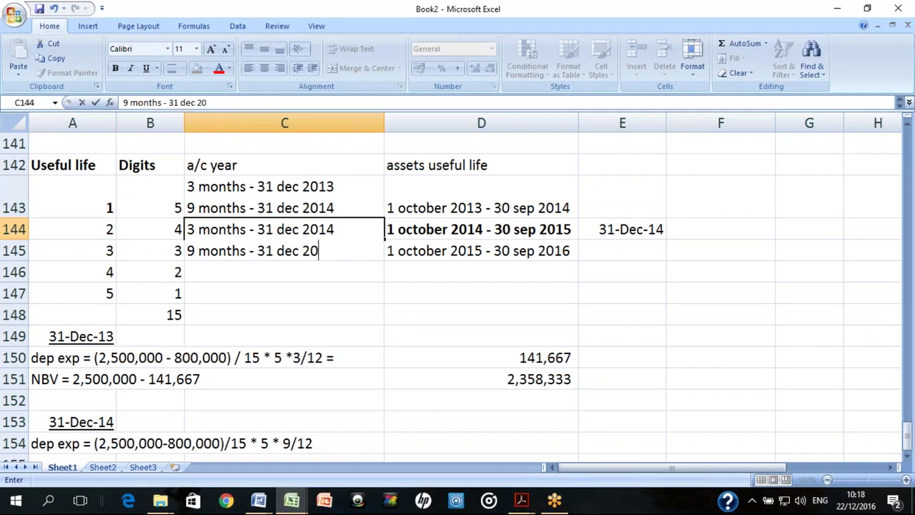
{"action": "key", "text": "Return"}
{"action": "left_click", "coordinate": [284, 239]}
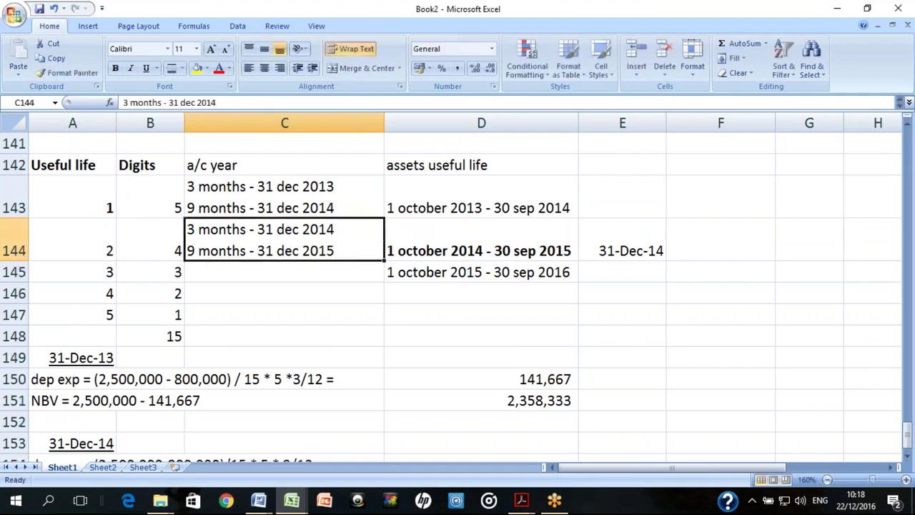
Clear the year-end date in E144 and remove the bold from the second useful-life period in D144
{"action": "left_click", "coordinate": [481, 239]}
{"action": "left_click", "coordinate": [622, 240]}
{"action": "key", "text": "Delete"}
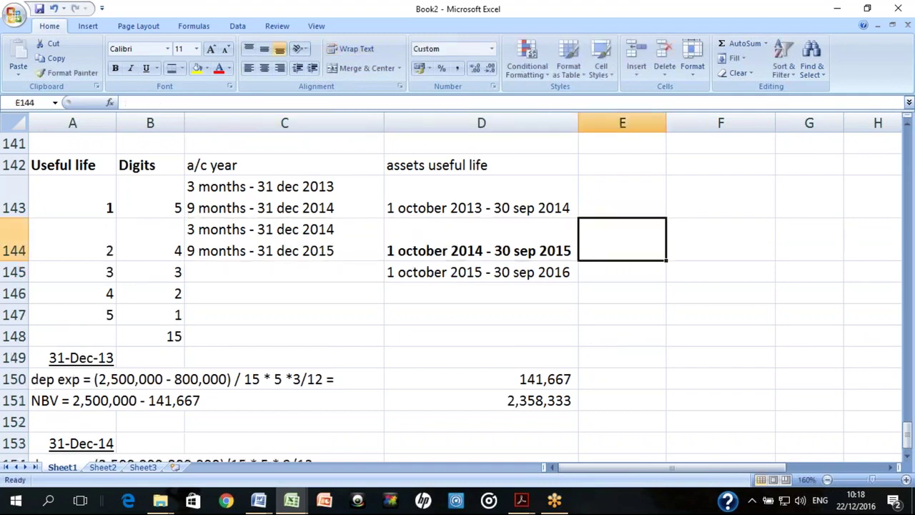
{"action": "left_click", "coordinate": [481, 240]}
{"action": "key", "text": "ctrl+b"}
{"action": "left_click", "coordinate": [284, 239]}
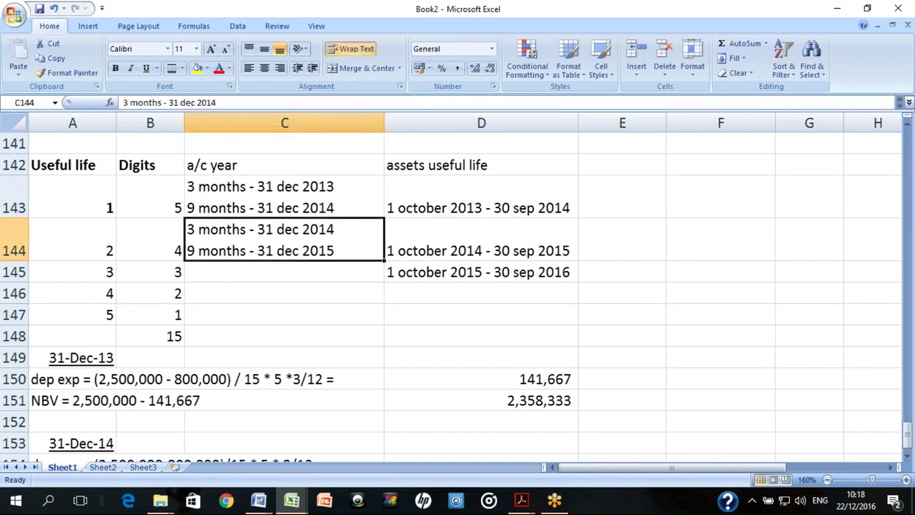
Examine the first year's digit and the 9 months falling in 31 dec 2014 in C143
{"action": "left_click", "coordinate": [285, 197]}
{"action": "left_click", "coordinate": [150, 197]}
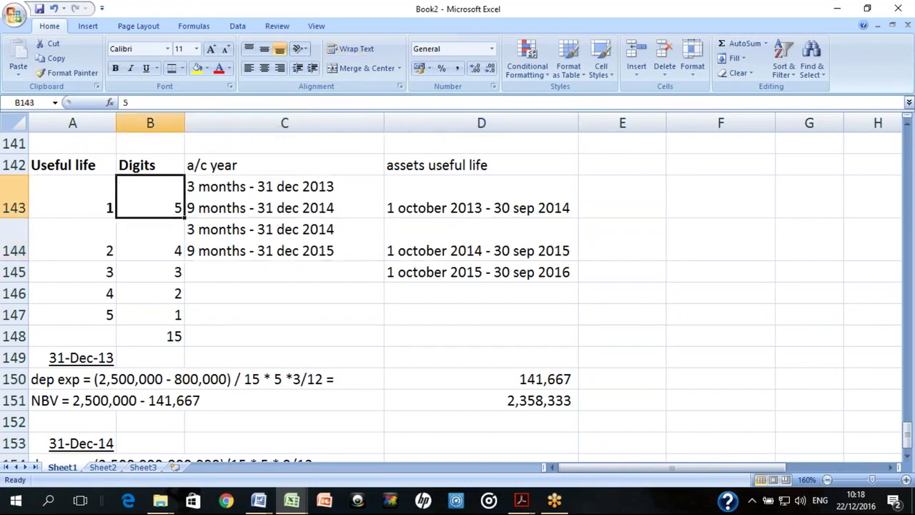
{"action": "left_click", "coordinate": [285, 196]}
{"action": "left_click_drag", "start_coordinate": [284, 197], "coordinate": [285, 239]}
{"action": "left_click", "coordinate": [285, 239]}
{"action": "left_click", "coordinate": [318, 208]}
{"action": "double_click", "coordinate": [318, 207]}
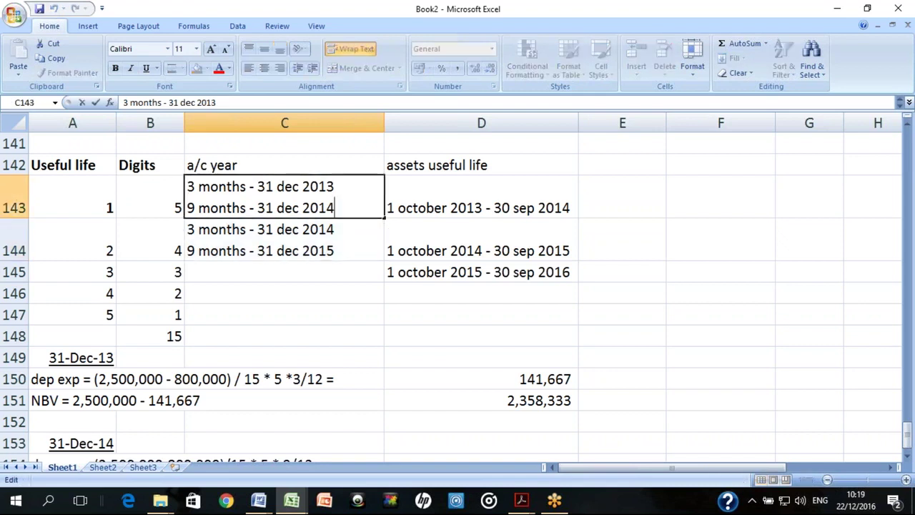
{"action": "double_click", "coordinate": [319, 207]}
{"action": "key", "text": "ctrl+shift+Left"}
{"action": "key", "text": "ctrl+shift+Left"}
{"action": "key", "text": "ctrl+shift+Left"}
{"action": "key", "text": "ctrl+shift+Left"}
{"action": "key", "text": "ctrl+shift+Left"}
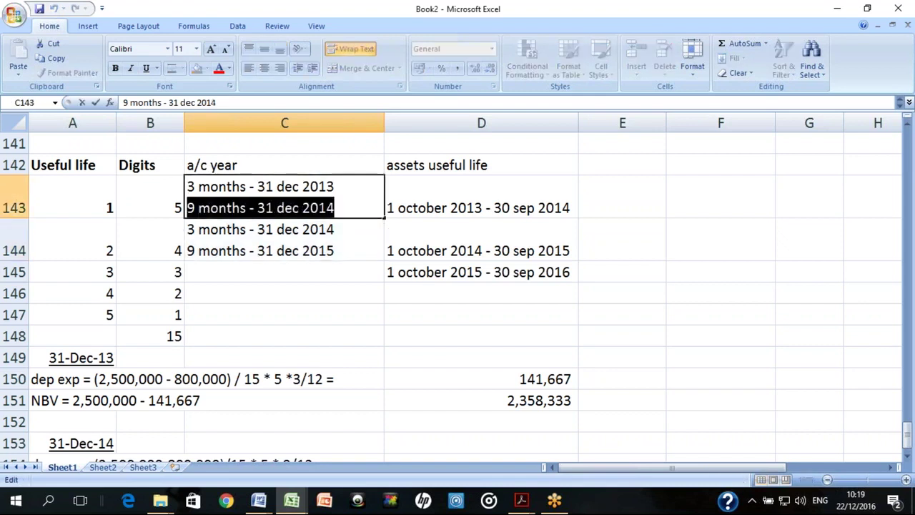
{"action": "key", "text": "Return"}
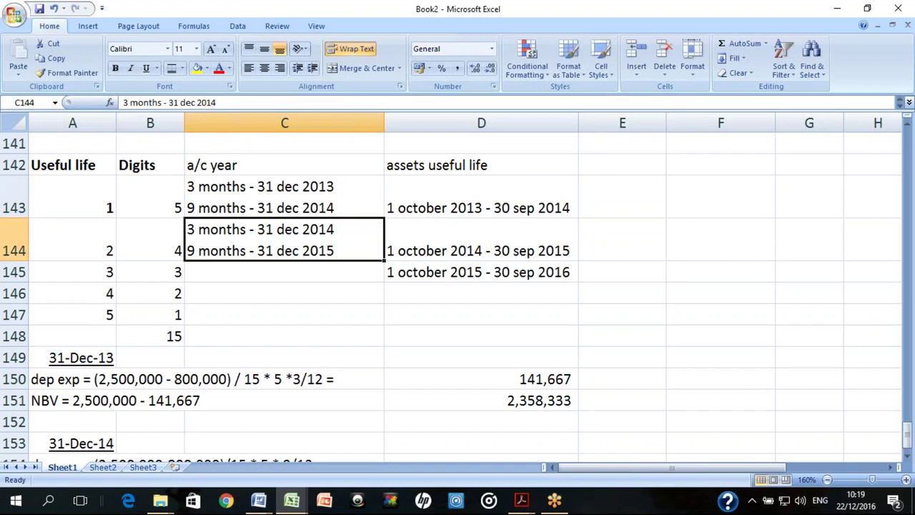
Examine the 3 months of the second useful-life year falling in 31 dec 2014 in C144
{"action": "key", "text": "F2"}
{"action": "key", "text": "Up"}
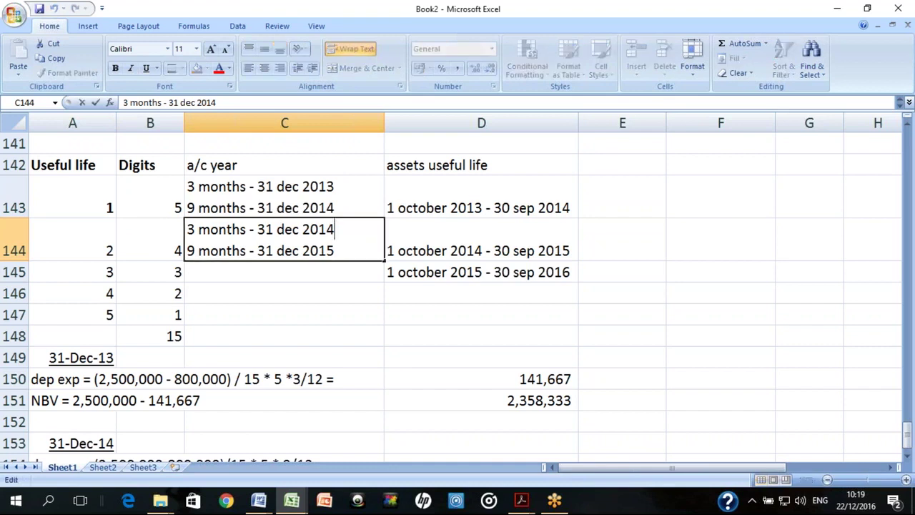
{"action": "key", "text": "ctrl+shift+Left"}
{"action": "key", "text": "ctrl+shift+Left"}
{"action": "key", "text": "ctrl+shift+Left"}
{"action": "key", "text": "ctrl+shift+Left"}
{"action": "key", "text": "ctrl+shift+Left"}
{"action": "key", "text": "ctrl+shift+Left"}
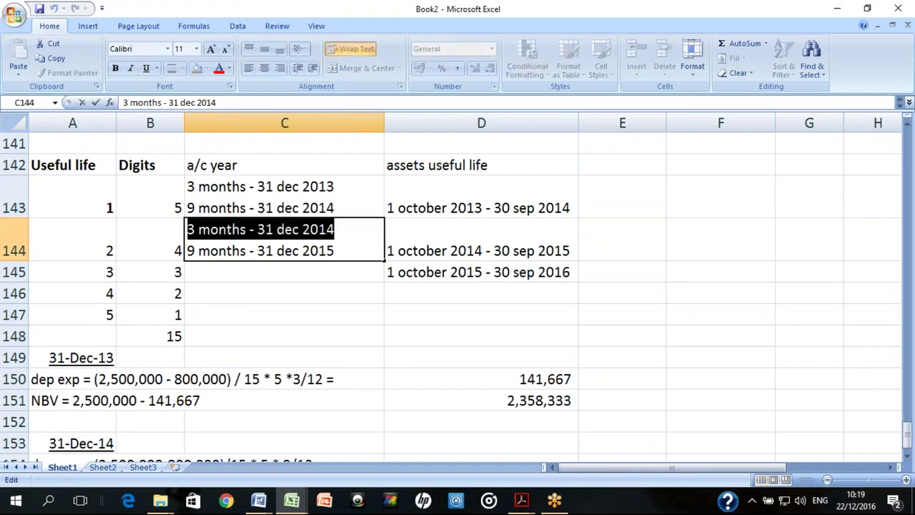
{"action": "key", "text": "Return"}
{"action": "key", "text": "Up"}
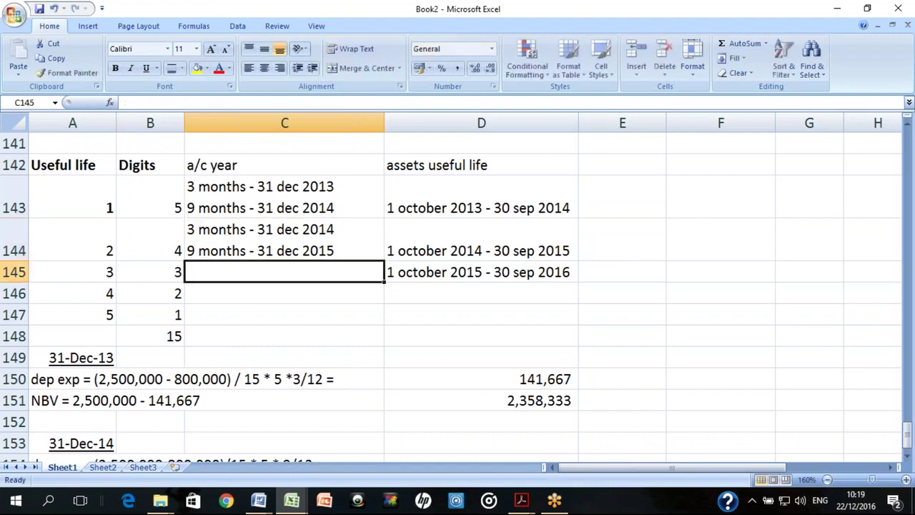
Add a closing bracket after 9/12 in the 31-Dec-14 depreciation expression in A154
{"action": "key", "text": "Left"}
{"action": "key", "text": "Down"}
{"action": "key", "text": "Down"}
{"action": "key", "text": "Down"}
{"action": "key", "text": "Down"}
{"action": "key", "text": "Down"}
{"action": "key", "text": "Down"}
{"action": "key", "text": "Down"}
{"action": "key", "text": "Down"}
{"action": "key", "text": "Down"}
{"action": "key", "text": "Down"}
{"action": "key", "text": "Down"}
{"action": "key", "text": "Down"}
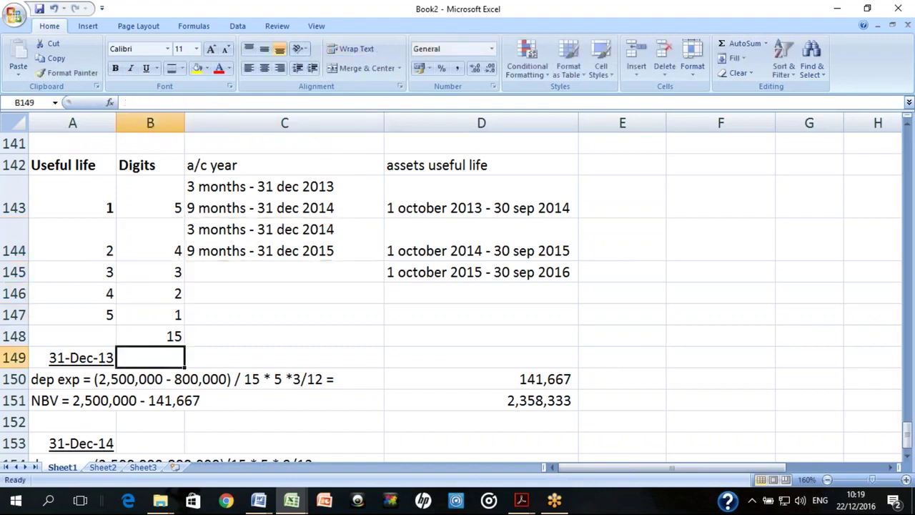
{"action": "key", "text": "Up"}
{"action": "key", "text": "Up"}
{"action": "key", "text": "Up"}
{"action": "key", "text": "Left"}
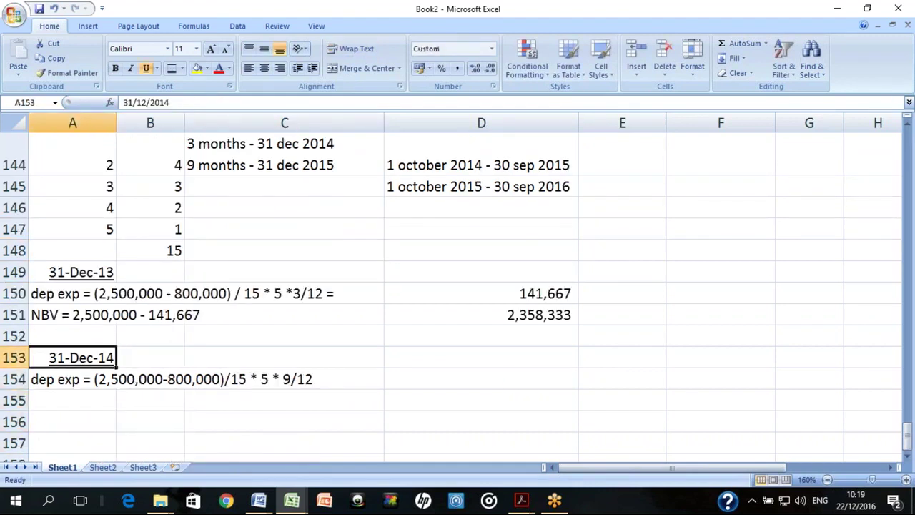
{"action": "key", "text": "Down"}
{"action": "key", "text": "F2"}
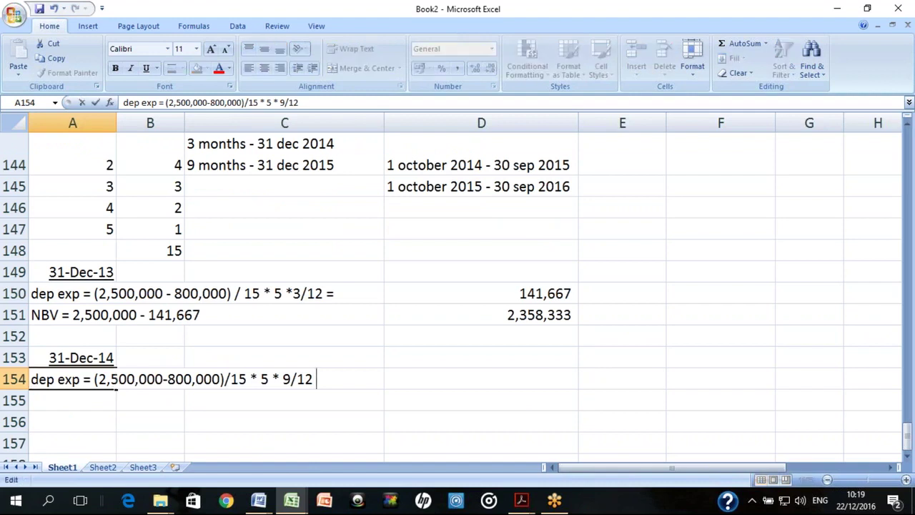
{"action": "type", "text": ")"}
{"action": "key", "text": "ctrl+Return"}
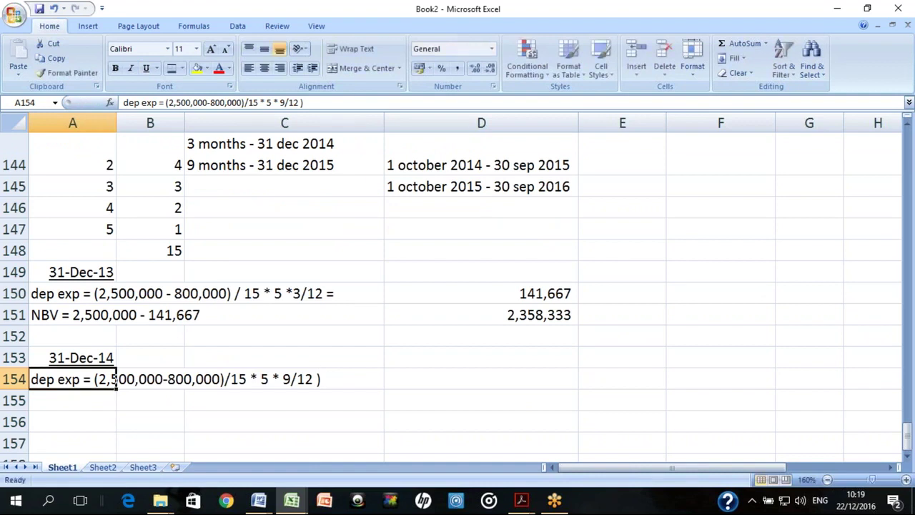
Insert an extra opening bracket before (2,500,000-800,000) in the depreciation expression in A154
{"action": "key", "text": "ctrl+F2"}
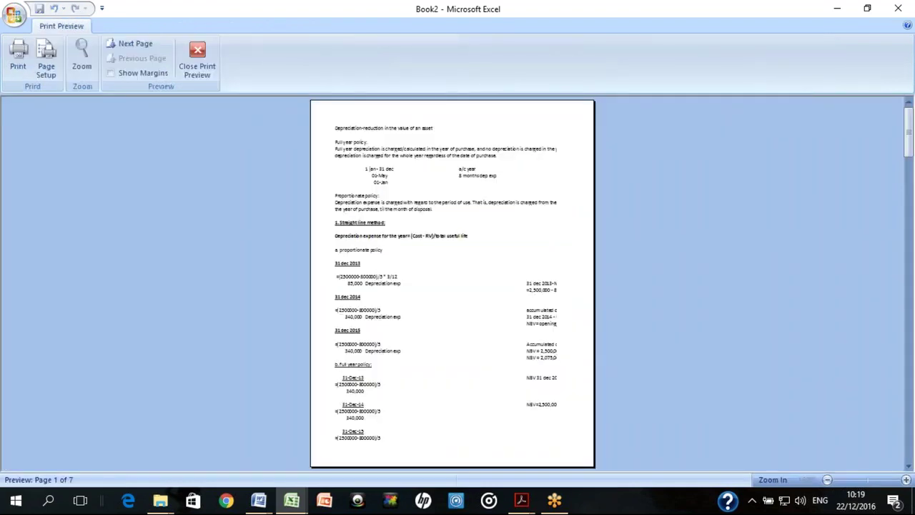
{"action": "left_click", "coordinate": [197, 57]}
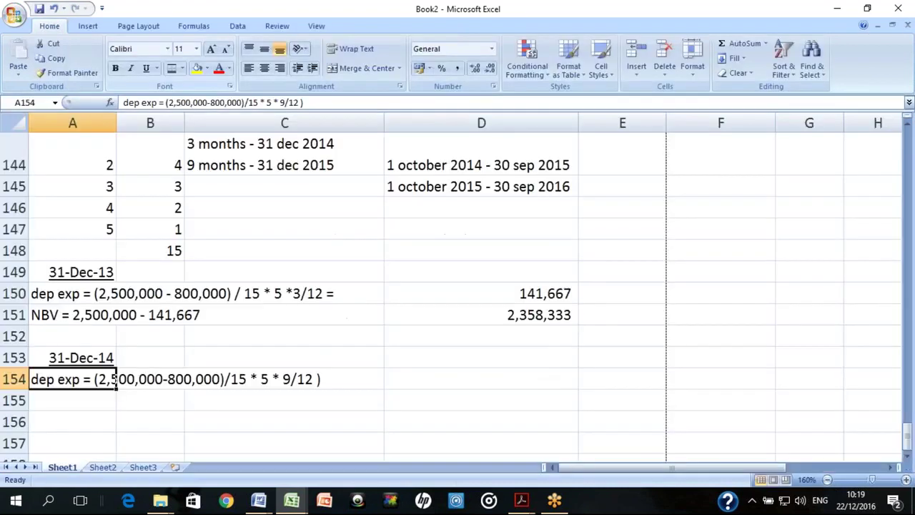
{"action": "key", "text": "F2"}
{"action": "key", "text": "Left"}
{"action": "key", "text": "Left"}
{"action": "key", "text": "Left"}
{"action": "key", "text": "Left"}
{"action": "key", "text": "Left"}
{"action": "key", "text": "Left"}
{"action": "key", "text": "ctrl+Left"}
{"action": "key", "text": "ctrl+Left"}
{"action": "key", "text": "ctrl+Left"}
{"action": "key", "text": "ctrl+Left"}
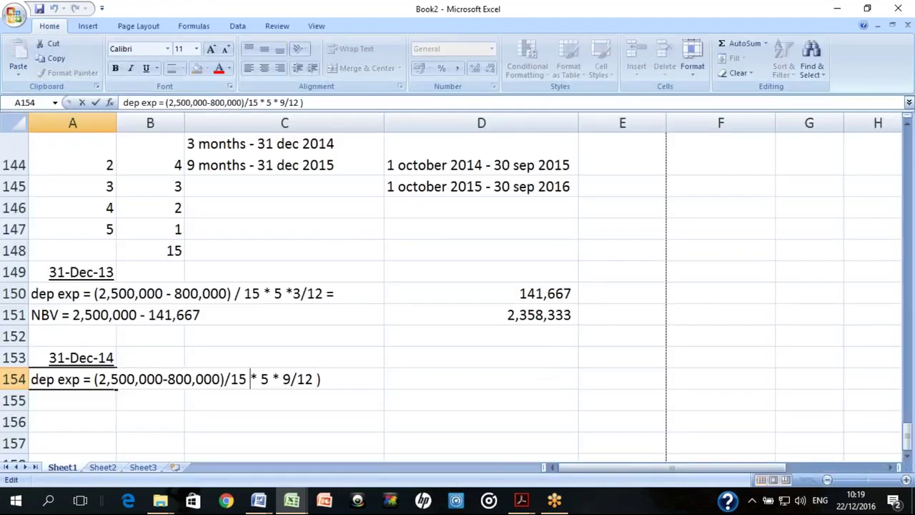
{"action": "key", "text": "Right"}
{"action": "type", "text": "("}
{"action": "key", "text": "ctrl+Right"}
{"action": "key", "text": "ctrl+Right"}
{"action": "key", "text": "ctrl+Right"}
{"action": "key", "text": "ctrl+Right"}
{"action": "key", "text": "ctrl+Right"}
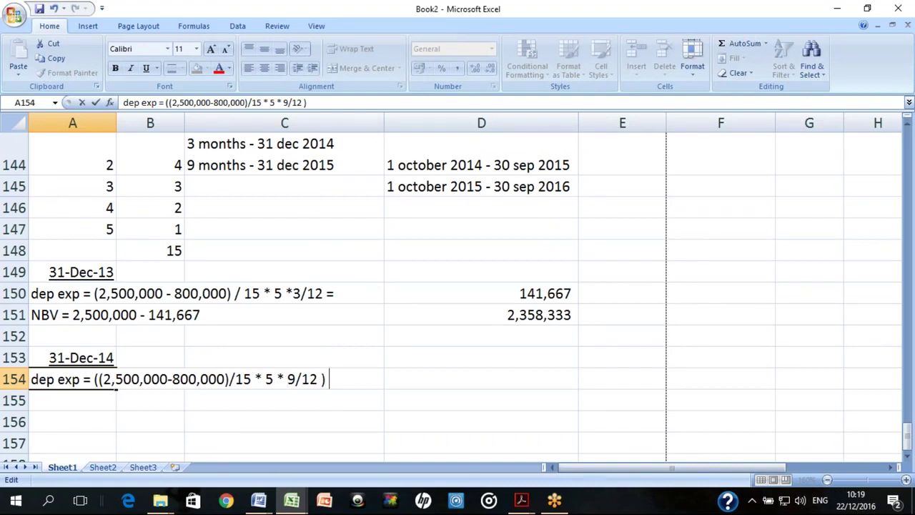
Append the second useful-life year's portion, + ((2,500,000-800,000)/15 * 4 * 3/12))=, to the expression in A154
{"action": "type", "text": "+ "}
{"action": "type", "text": "("}
{"action": "type", "text": "(2,"}
{"action": "type", "text": "500,000"}
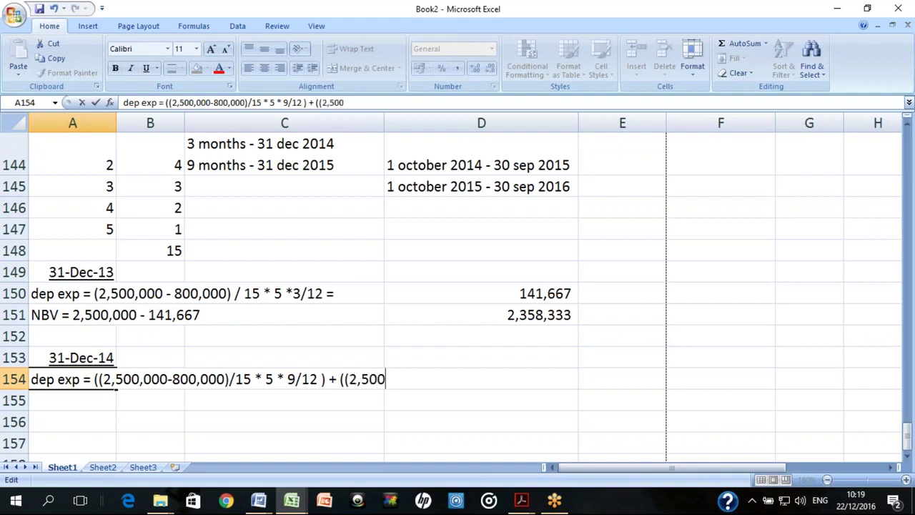
{"action": "type", "text": "-800,000)/15"}
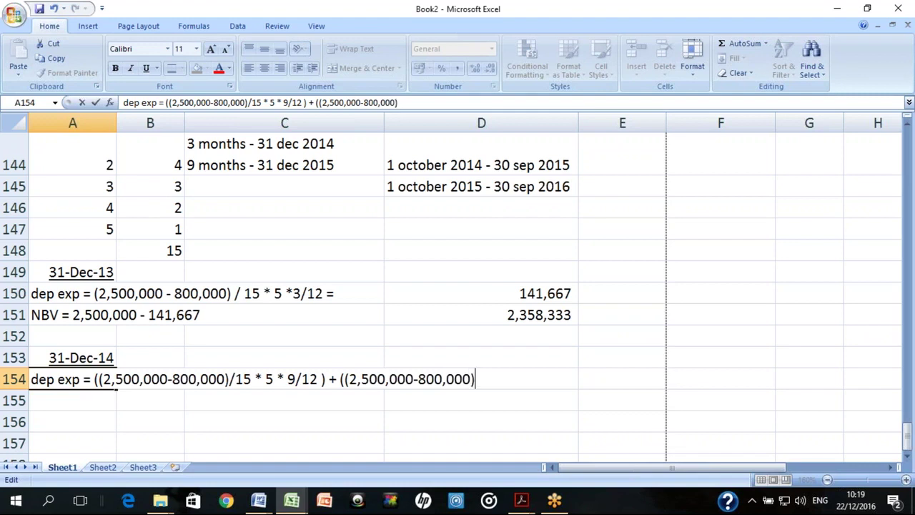
{"action": "type", "text": " * 4 * 3/12))"}
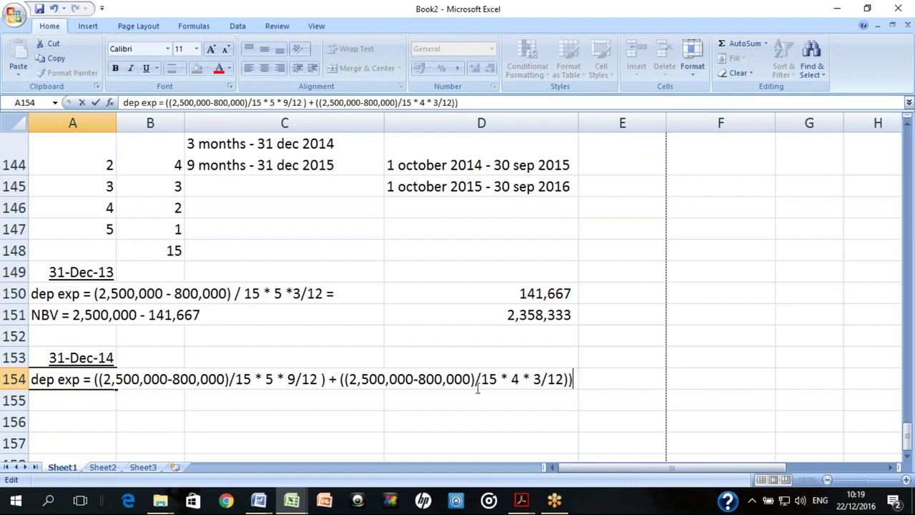
{"action": "type", "text": "="}
Copy the calculation from A154, from its first equals sign through 3/12)), into E154
{"action": "key", "text": "Left"}
{"action": "key", "text": "shift+Left"}
{"action": "key", "text": "shift+Left"}
{"action": "key", "text": "shift+Left"}
{"action": "key", "text": "shift+Left"}
{"action": "key", "text": "shift+Left"}
{"action": "key", "text": "shift+Left"}
{"action": "key", "text": "shift+Left"}
{"action": "key", "text": "shift+Left"}
{"action": "key", "text": "shift+Left"}
{"action": "key", "text": "shift+Left"}
{"action": "key", "text": "ctrl+shift+Left"}
{"action": "key", "text": "ctrl+shift+Left"}
{"action": "key", "text": "ctrl+shift+Left"}
{"action": "key", "text": "ctrl+shift+Left"}
{"action": "key", "text": "ctrl+shift+Left"}
{"action": "key", "text": "ctrl+shift+Left"}
{"action": "key", "text": "ctrl+shift+Left"}
{"action": "key", "text": "ctrl+shift+Left"}
{"action": "key", "text": "ctrl+shift+Left"}
{"action": "key", "text": "ctrl+shift+Left"}
{"action": "key", "text": "ctrl+c"}
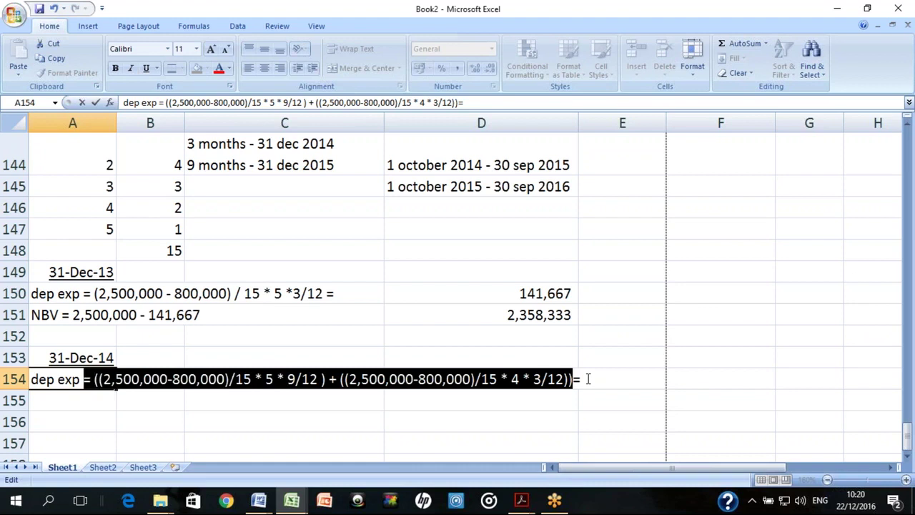
{"action": "key", "text": "Return"}
{"action": "key", "text": "Right"}
{"action": "key", "text": "Right"}
{"action": "key", "text": "Right"}
{"action": "key", "text": "Right"}
{"action": "key", "text": "Up"}
{"action": "key", "text": "Right"}
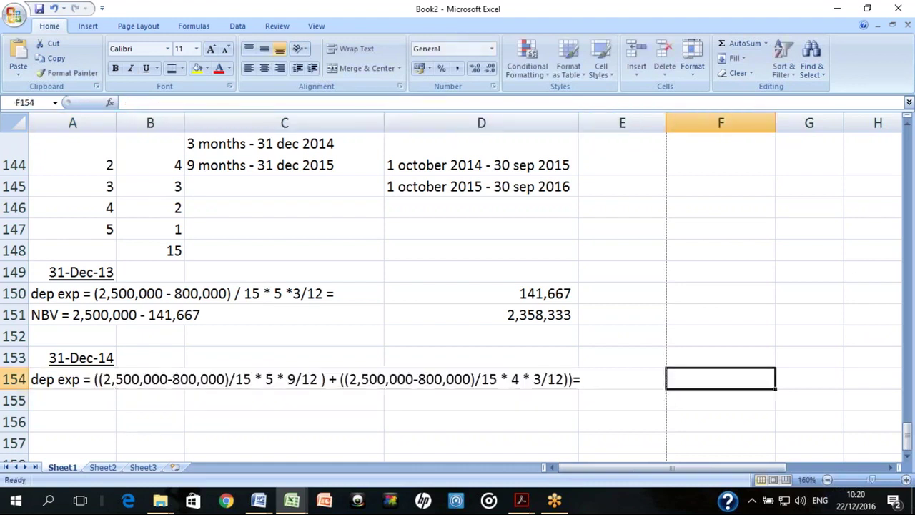
{"action": "key", "text": "Left"}
{"action": "key", "text": "ctrl+v"}
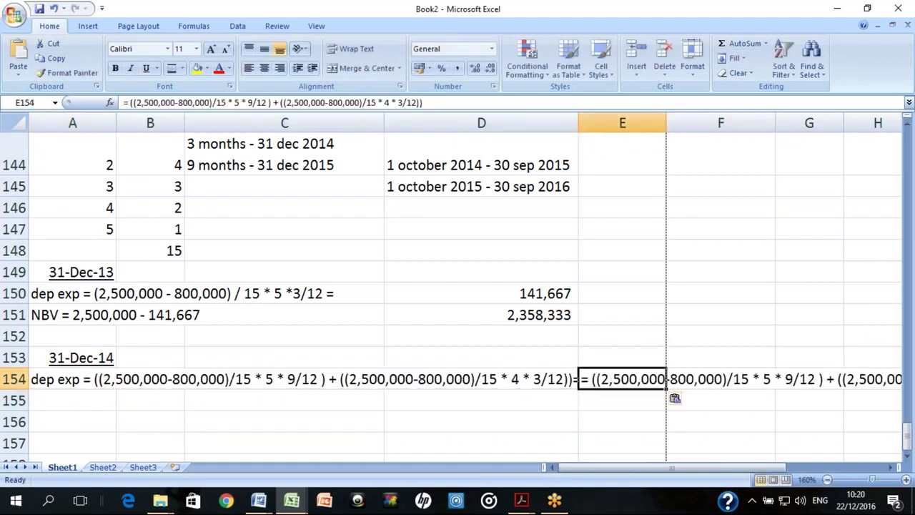
Remove the thousands separators from the first cost figure in E154 so it reads 2500000, keeping the minus sign
{"action": "key", "text": "F2"}
{"action": "left_click", "coordinate": [698, 379]}
{"action": "left_click", "coordinate": [613, 379]}
{"action": "key", "text": "BackSpace"}
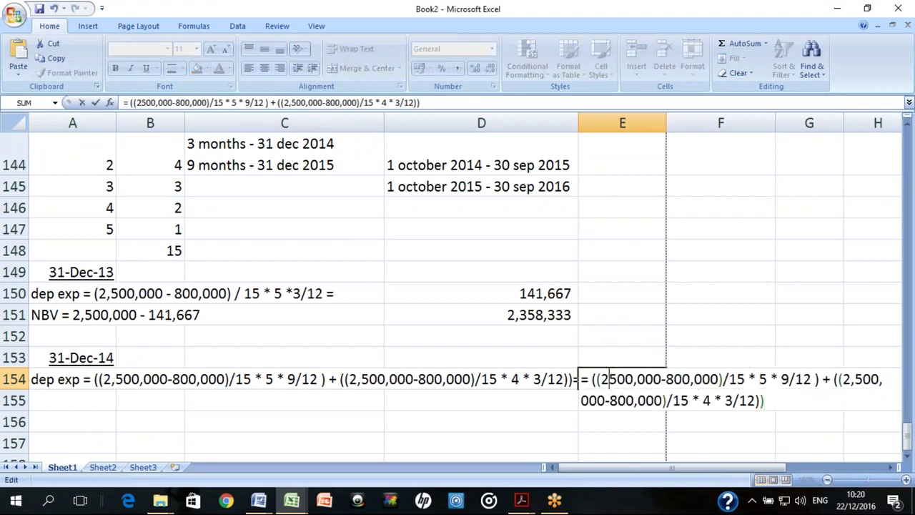
{"action": "key", "text": "Right"}
{"action": "key", "text": "Right"}
{"action": "key", "text": "Right"}
{"action": "key", "text": "Right"}
{"action": "key", "text": "Right"}
{"action": "key", "text": "Right"}
{"action": "key", "text": "Right"}
{"action": "key", "text": "Right"}
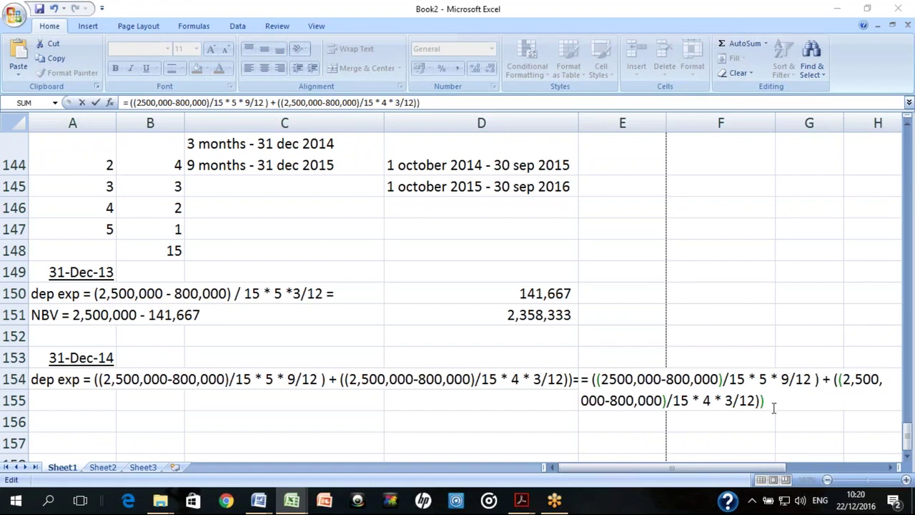
{"action": "left_click", "coordinate": [640, 382]}
{"action": "key", "text": "BackSpace"}
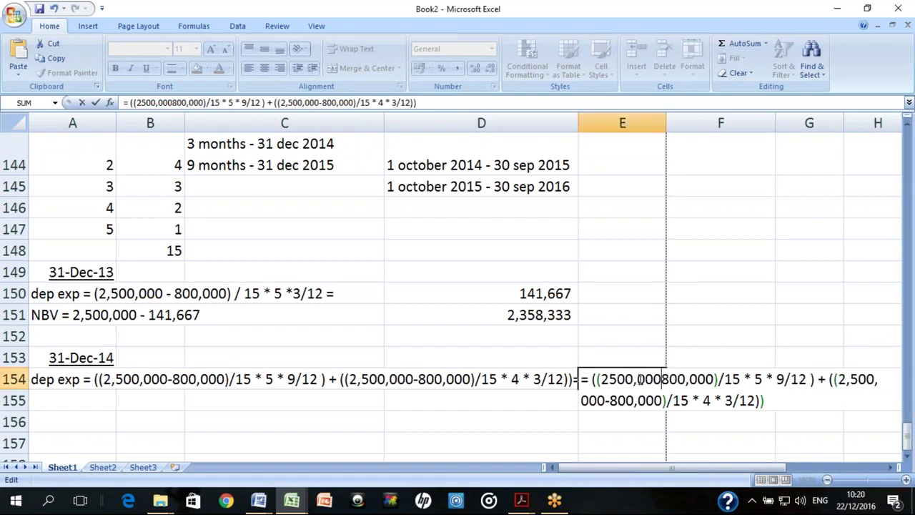
{"action": "type", "text": "-"}
{"action": "key", "text": "Left"}
{"action": "key", "text": "Left"}
{"action": "key", "text": "Left"}
{"action": "key", "text": "Left"}
{"action": "key", "text": "BackSpace"}
Remove the thousands separator from the first residual value in E154 so it reads 800000
{"action": "key", "text": "Right"}
{"action": "key", "text": "Right"}
{"action": "key", "text": "Right"}
{"action": "key", "text": "Right"}
{"action": "key", "text": "Right"}
{"action": "key", "text": "Right"}
{"action": "key", "text": "Right"}
{"action": "key", "text": "Right"}
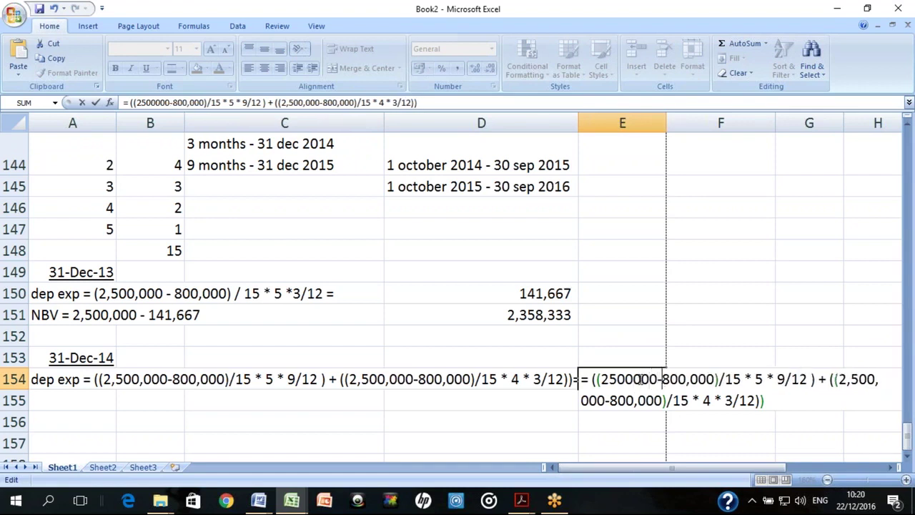
{"action": "key", "text": "BackSpace"}
{"action": "key", "text": "Right"}
{"action": "key", "text": "Right"}
{"action": "key", "text": "Right"}
{"action": "key", "text": "Right"}
{"action": "key", "text": "Right"}
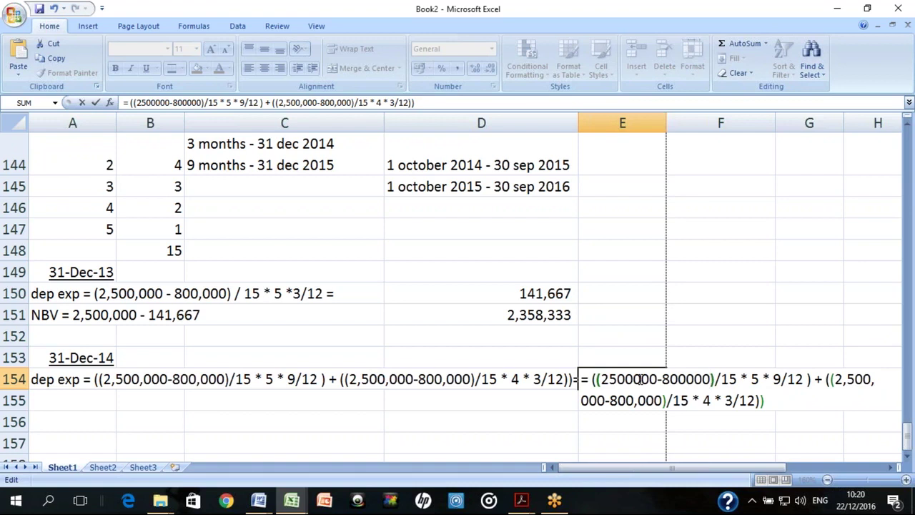
Remove the spaces around the multiplication signs in the first part of E154 so it reads /15*5*9/12
{"action": "key", "text": "BackSpace"}
{"action": "key", "text": "Right"}
{"action": "key", "text": "Right"}
{"action": "key", "text": "BackSpace"}
{"action": "key", "text": "Right"}
{"action": "key", "text": "Right"}
{"action": "key", "text": "BackSpace"}
{"action": "key", "text": "Right"}
{"action": "key", "text": "Right"}
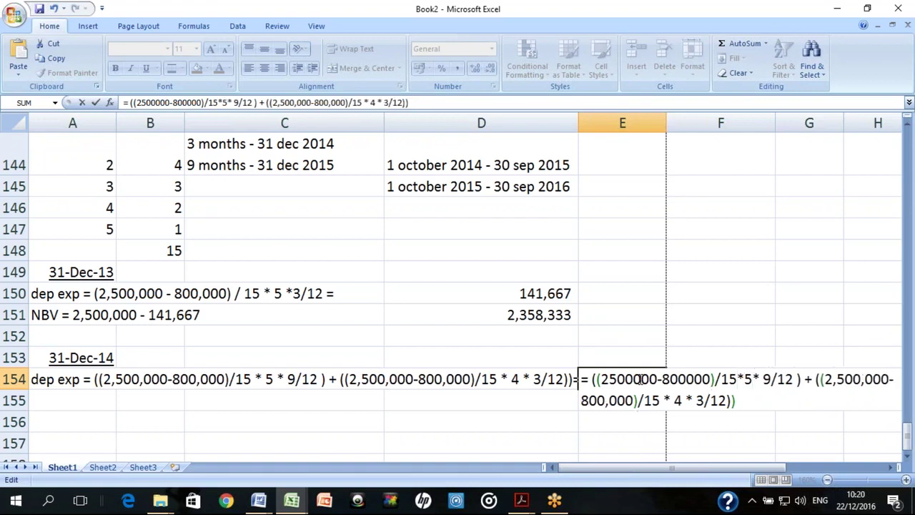
{"action": "key", "text": "BackSpace"}
{"action": "key", "text": "Right"}
{"action": "key", "text": "Right"}
{"action": "key", "text": "Right"}
{"action": "key", "text": "Right"}
{"action": "key", "text": "Right"}
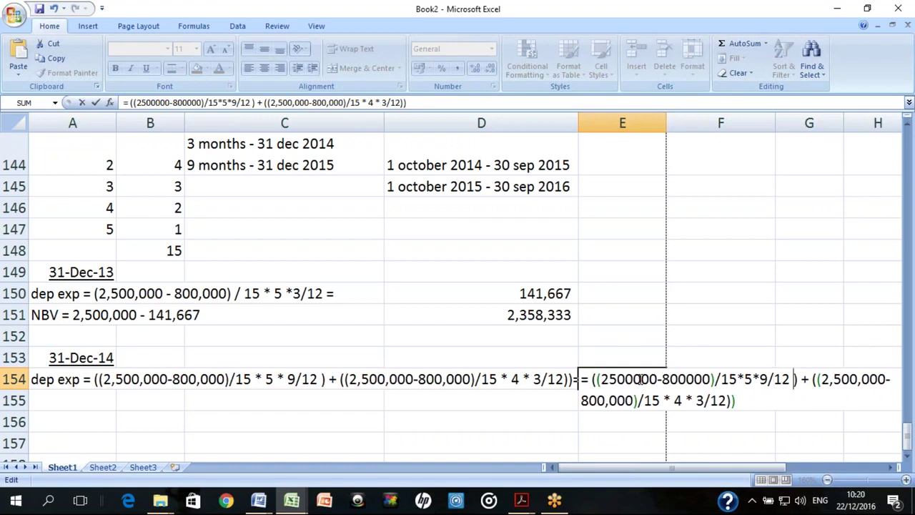
Remove the space before the first part's closing parenthesis and the spaces around the plus sign in E154
{"action": "key", "text": "BackSpace"}
{"action": "key", "text": "Right"}
{"action": "key", "text": "Right"}
{"action": "key", "text": "BackSpace"}
{"action": "key", "text": "Right"}
{"action": "key", "text": "BackSpace"}
{"action": "key", "text": "Right"}
{"action": "key", "text": "Right"}
{"action": "key", "text": "BackSpace"}
{"action": "key", "text": "Right"}
{"action": "key", "text": "Right"}
{"action": "key", "text": "Right"}
{"action": "key", "text": "BackSpace"}
{"action": "key", "text": "Right"}
{"action": "key", "text": "Right"}
{"action": "key", "text": "Right"}
{"action": "key", "text": "Right"}
{"action": "key", "text": "Right"}
{"action": "key", "text": "Right"}
{"action": "key", "text": "Right"}
{"action": "key", "text": "Right"}
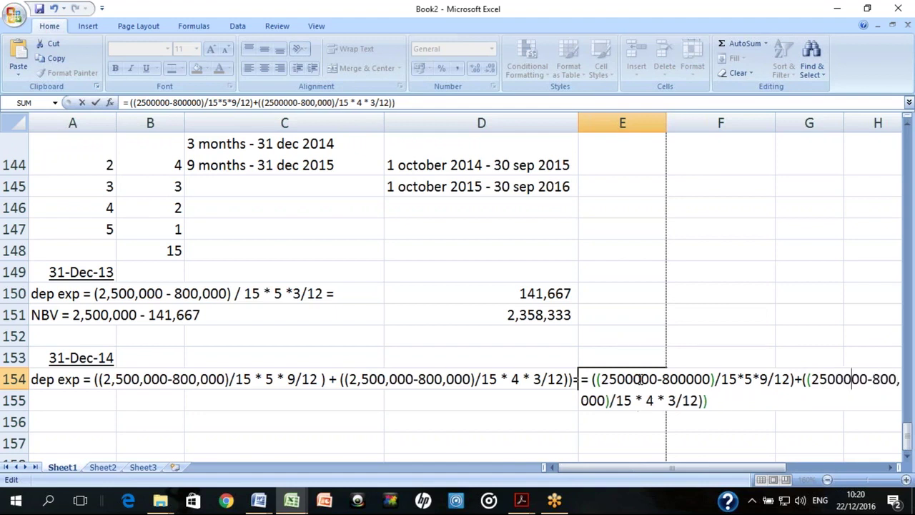
{"action": "key", "text": "BackSpace"}
Remove the spaces around the multiplication signs in the second part of E154 so it reads /15*4*3/12
{"action": "key", "text": "Right"}
{"action": "key", "text": "Right"}
{"action": "key", "text": "Right"}
{"action": "key", "text": "Right"}
{"action": "key", "text": "Right"}
{"action": "key", "text": "Right"}
{"action": "key", "text": "Right"}
{"action": "key", "text": "Right"}
{"action": "key", "text": "BackSpace"}
{"action": "key", "text": "Right"}
{"action": "key", "text": "BackSpace"}
{"action": "key", "text": "Right"}
{"action": "key", "text": "Right"}
{"action": "key", "text": "BackSpace"}
{"action": "key", "text": "Right"}
{"action": "key", "text": "Right"}
{"action": "key", "text": "BackSpace"}
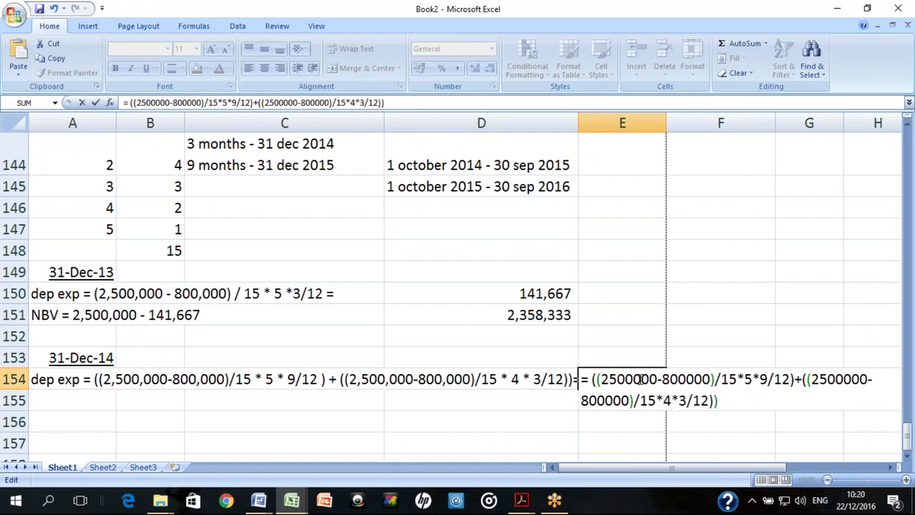
Commit the E154 formula without its surplus closing parenthesis and format the cell with thousands separators and no decimals
{"action": "key", "text": "Return"}
{"action": "key", "text": "Return"}
{"action": "key", "text": "Up"}
{"action": "left_click", "coordinate": [459, 69]}
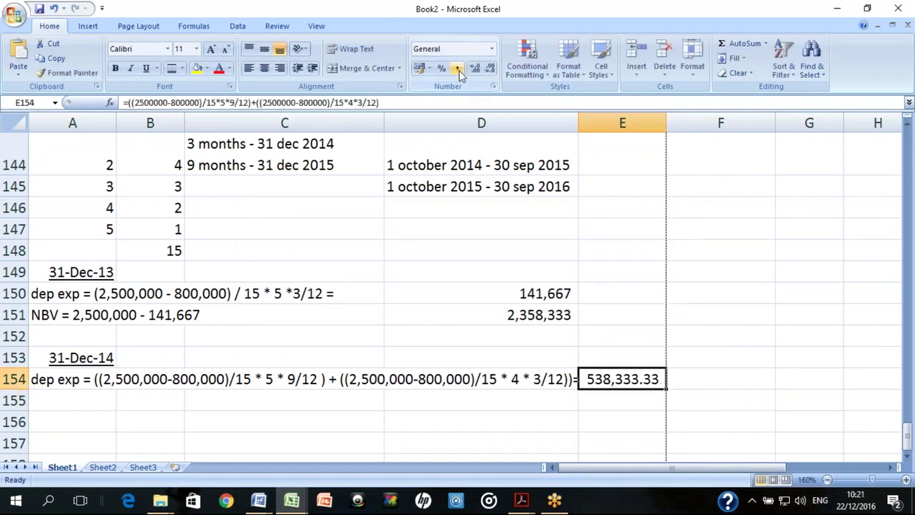
{"action": "left_click", "coordinate": [491, 69]}
{"action": "left_click", "coordinate": [491, 70]}
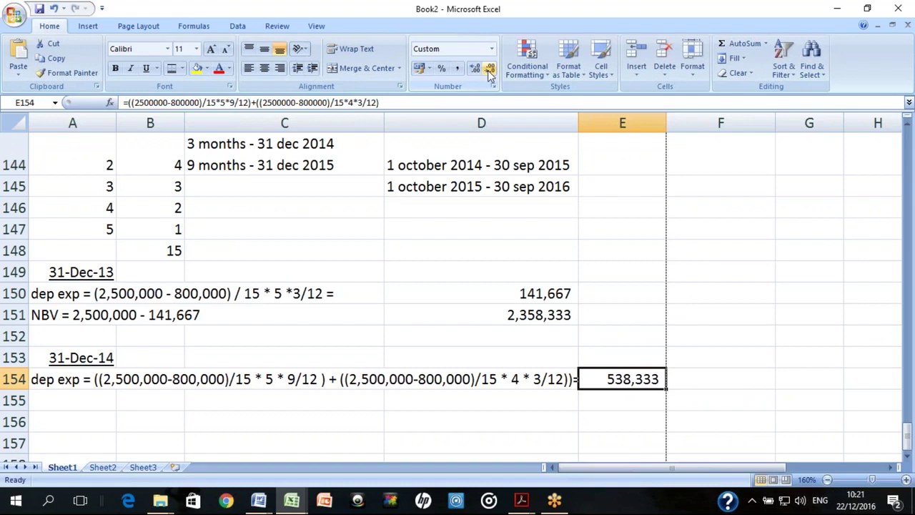
Enter the label NBV= in A155, below the 2014 depreciation expense
{"action": "key", "text": "Down"}
{"action": "key", "text": "Left"}
{"action": "key", "text": "Left"}
{"action": "key", "text": "Left"}
{"action": "key", "text": "Left"}
{"action": "type", "text": "NBV="}
{"action": "key", "text": "Return"}
Calculate the 2014 net book value in E155 with the formula =D151-E154
{"action": "key", "text": "Right"}
{"action": "key", "text": "Right"}
{"action": "key", "text": "Up"}
{"action": "key", "text": "Right"}
{"action": "key", "text": "Right"}
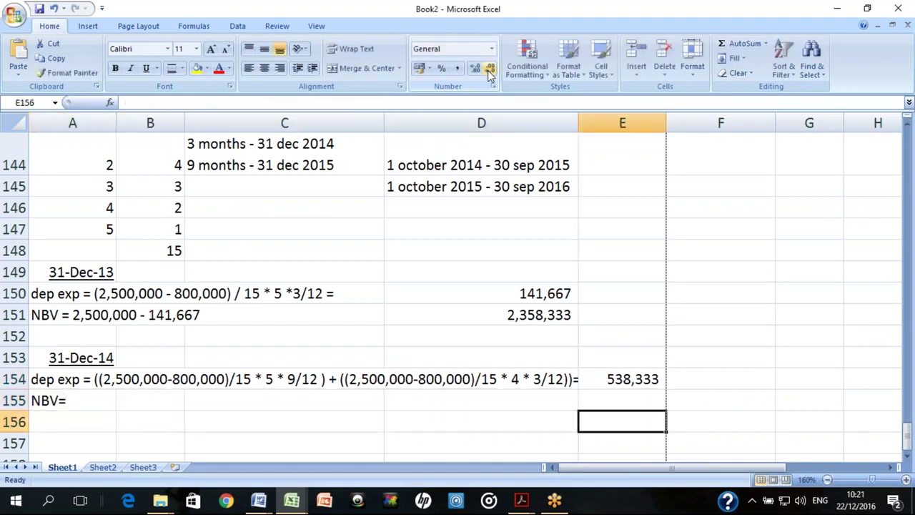
{"action": "type", "text": "="}
{"action": "key", "text": "Left"}
{"action": "key", "text": "Up"}
{"action": "key", "text": "Up"}
{"action": "key", "text": "Up"}
{"action": "key", "text": "Up"}
{"action": "type", "text": "-"}
{"action": "key", "text": "Up"}
{"action": "key", "text": "Return"}
{"action": "key", "text": "Up"}
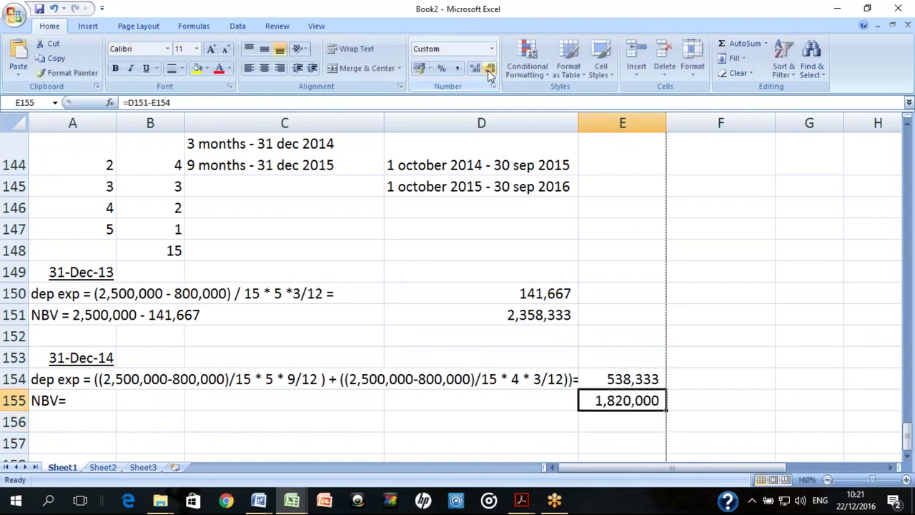
Add the underlined date heading 31 dec 2015 in A157
{"action": "key", "text": "Down"}
{"action": "key", "text": "Down"}
{"action": "key", "text": "Left"}
{"action": "key", "text": "Left"}
{"action": "key", "text": "Left"}
{"action": "key", "text": "Left"}
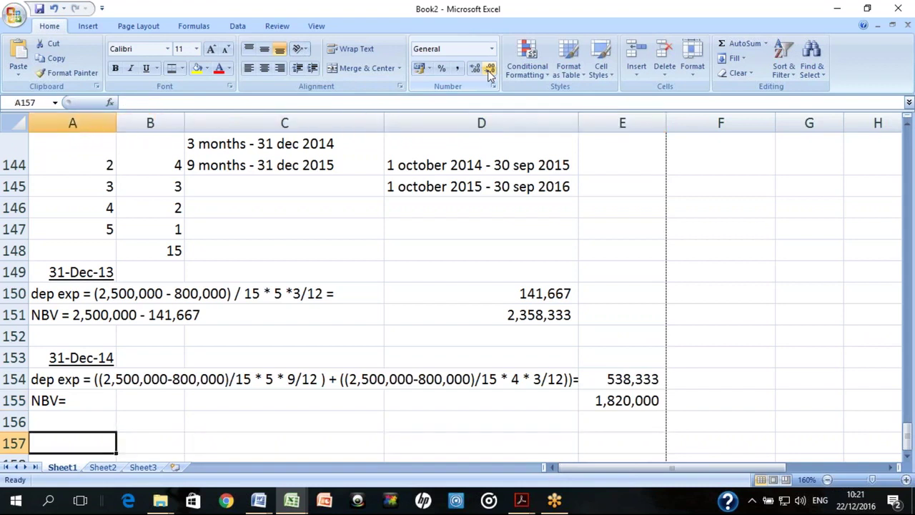
{"action": "type", "text": "31 dec 201"}
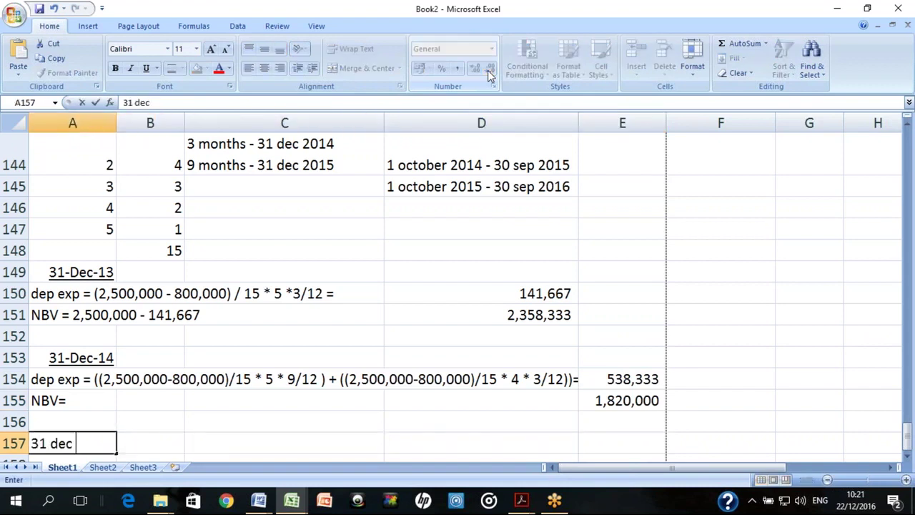
{"action": "type", "text": "5"}
{"action": "key", "text": "Return"}
{"action": "key", "text": "Up"}
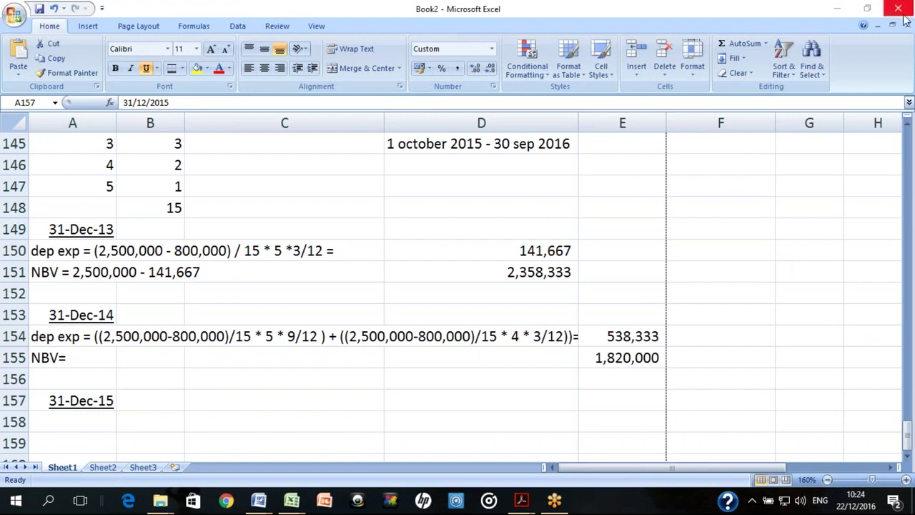
Copy the 2014 depreciation expense formula from E154 into E158
{"action": "left_click", "coordinate": [638, 334]}
{"action": "key", "text": "ctrl+c"}
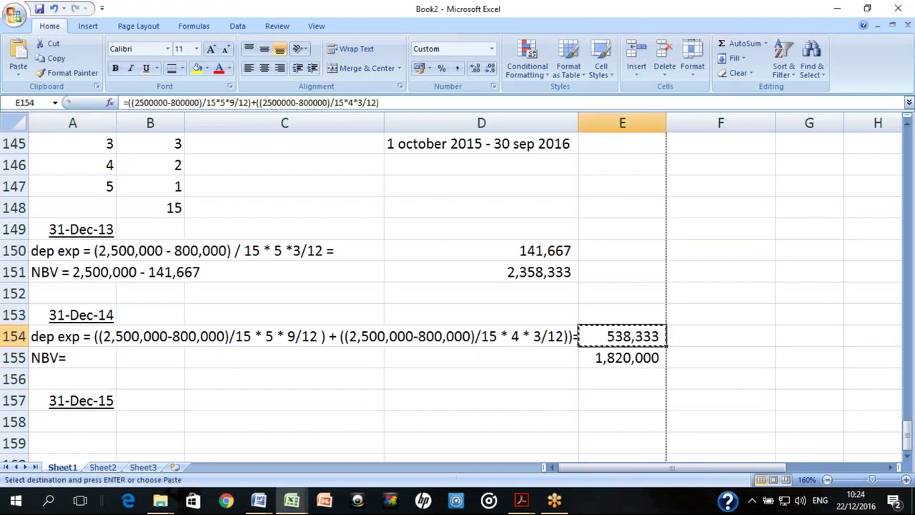
{"action": "left_click", "coordinate": [622, 401]}
{"action": "left_click", "coordinate": [622, 422]}
{"action": "key", "text": "ctrl+v"}
{"action": "key", "text": "Escape"}
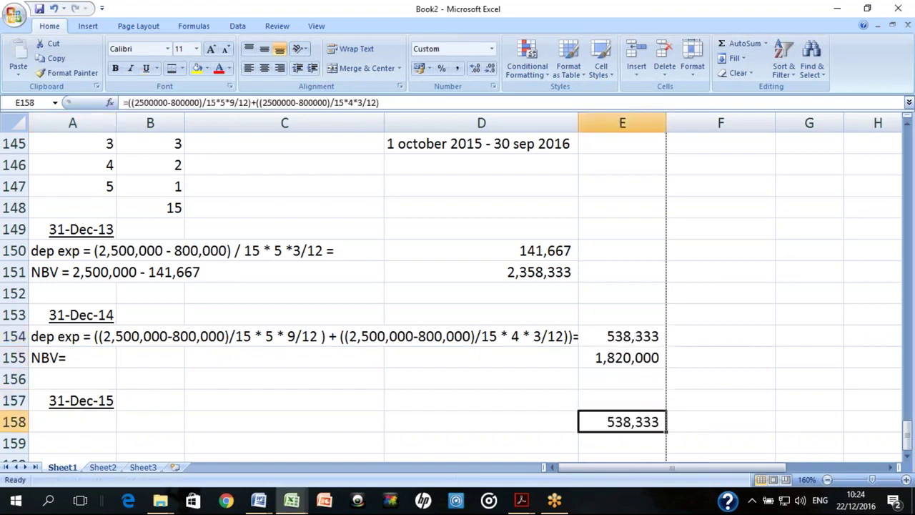
Change the digit multipliers in the E158 formula to 4 in the 9/12 part and 3 in the 3/12 part
{"action": "double_click", "coordinate": [715, 422]}
{"action": "key", "text": "Right"}
{"action": "key", "text": "Right"}
{"action": "key", "text": "Right"}
{"action": "key", "text": "Right"}
{"action": "key", "text": "Right"}
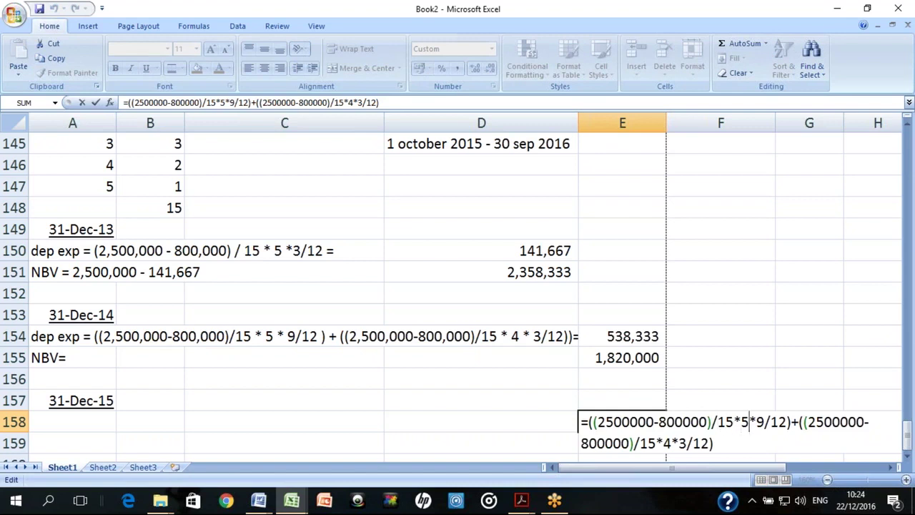
{"action": "key", "text": "BackSpace"}
{"action": "type", "text": "4"}
{"action": "key", "text": "Down"}
{"action": "key", "text": "Left"}
{"action": "key", "text": "Left"}
{"action": "key", "text": "Left"}
{"action": "key", "text": "Left"}
{"action": "key", "text": "Left"}
{"action": "key", "text": "Left"}
{"action": "key", "text": "BackSpace"}
{"action": "type", "text": "3"}
{"action": "key", "text": "Return"}
{"action": "key", "text": "Up"}
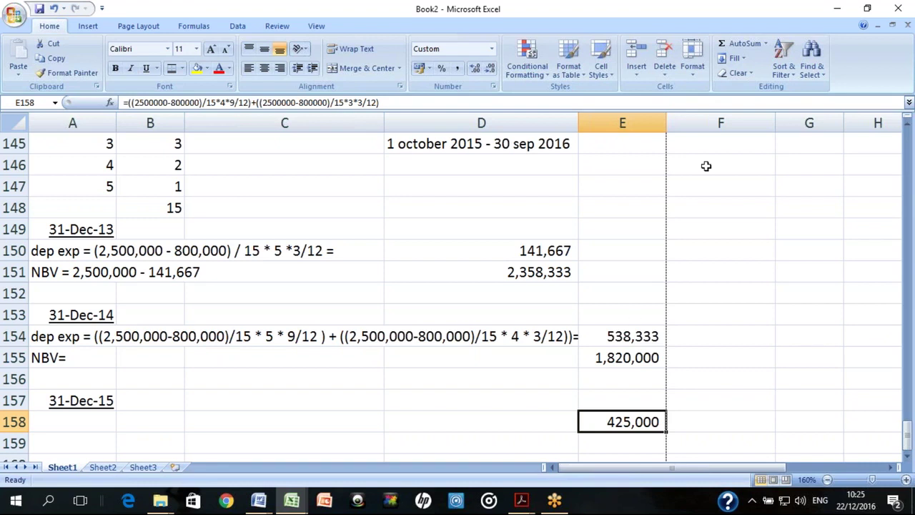
Calculate the 2015 net book value in E159 with the formula =E155-E158
{"action": "left_click", "coordinate": [622, 443]}
{"action": "type", "text": "="}
{"action": "key", "text": "Up"}
{"action": "key", "text": "Up"}
{"action": "key", "text": "Up"}
{"action": "key", "text": "Up"}
{"action": "type", "text": "-"}
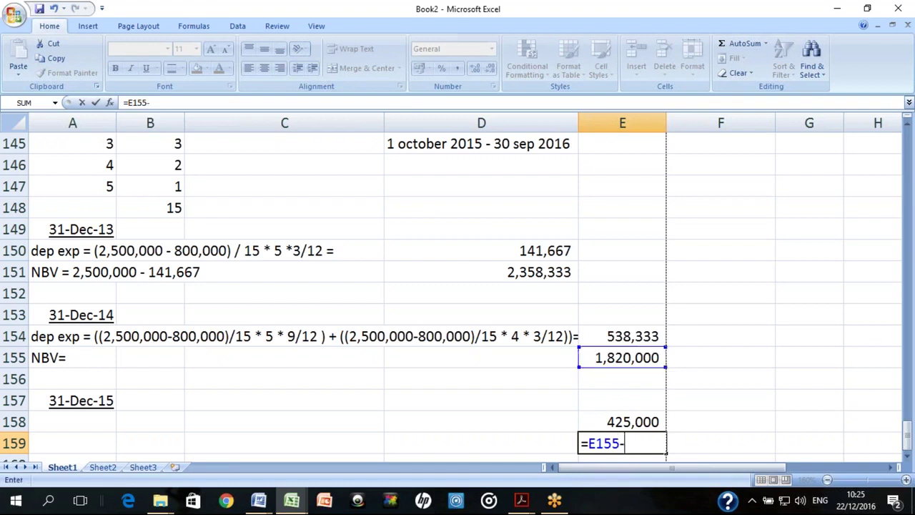
{"action": "key", "text": "Up"}
{"action": "key", "text": "ctrl+Return"}
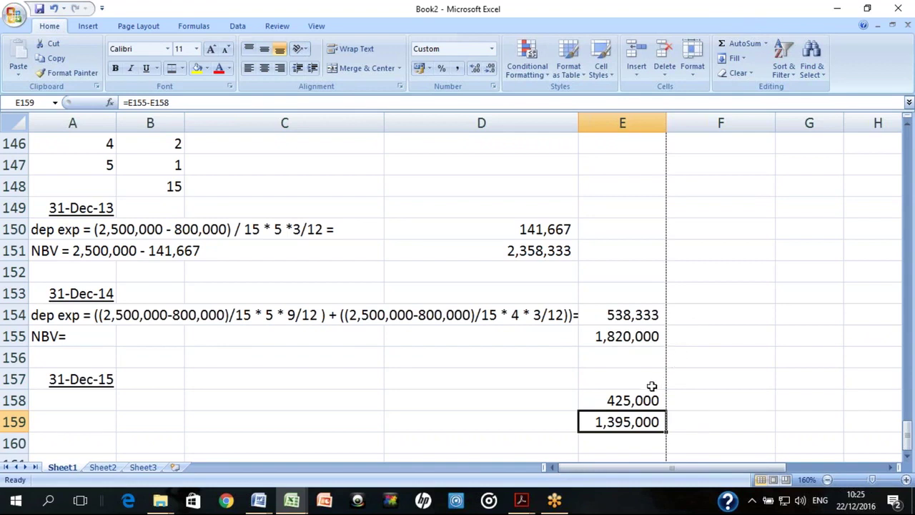
Switch to Handout 1.pdf in Adobe Acrobat Reader and review Question 1's "five methods" requirement and the text of Question 2
{"action": "left_click", "coordinate": [723, 16]}
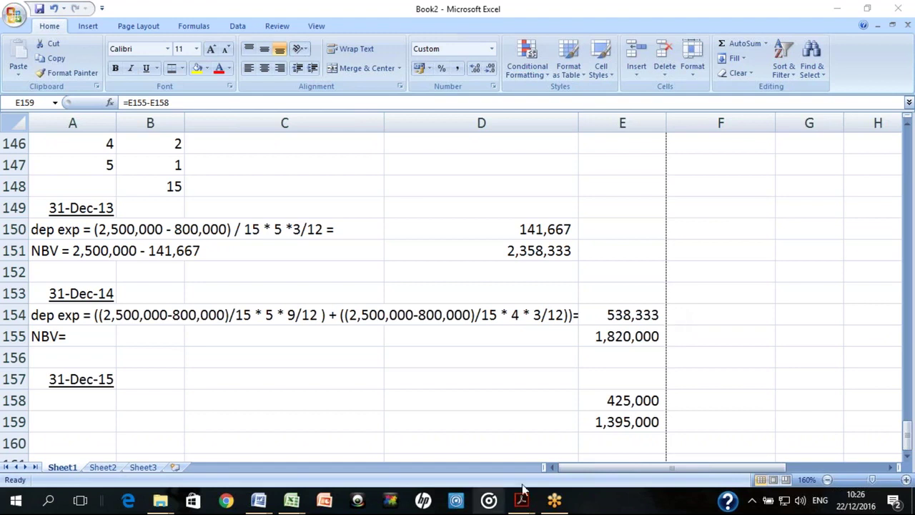
{"action": "mouse_move", "coordinate": [522, 500]}
{"action": "left_click", "coordinate": [506, 443]}
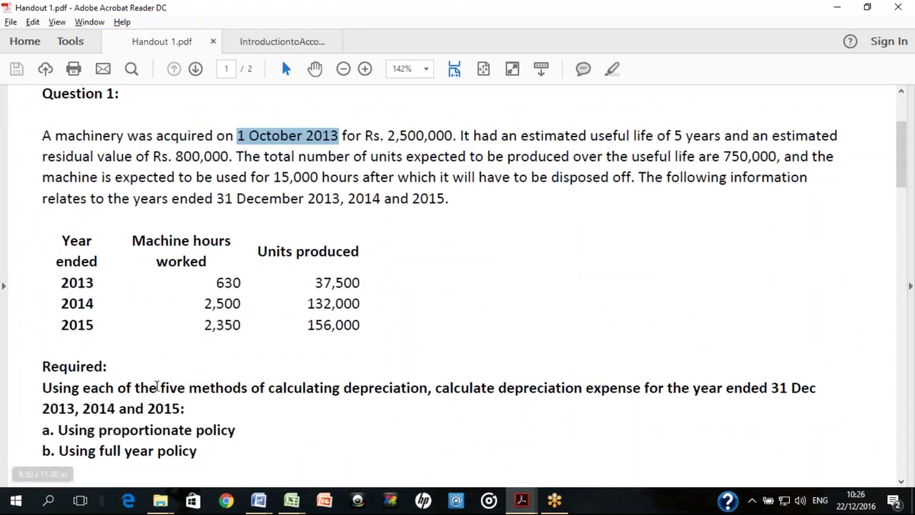
{"action": "left_click_drag", "start_coordinate": [159, 387], "coordinate": [263, 387]}
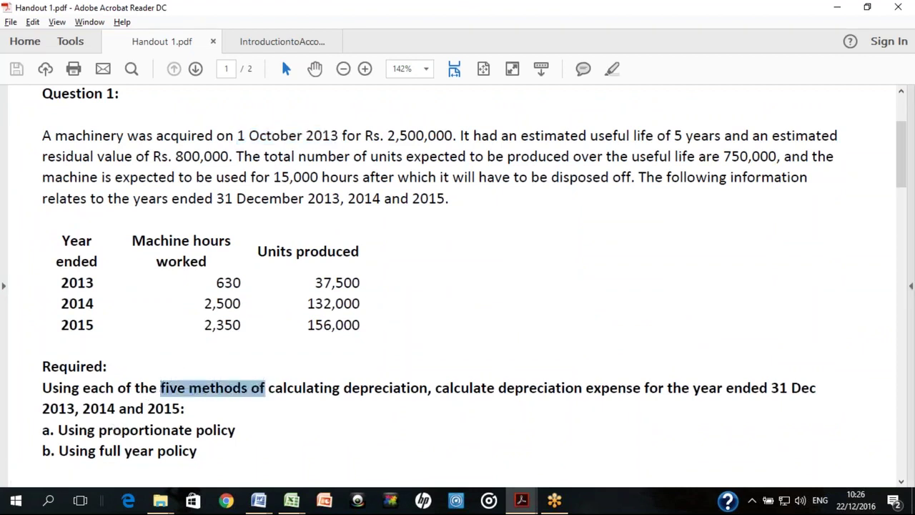
{"action": "left_click_drag", "start_coordinate": [902, 151], "coordinate": [903, 212]}
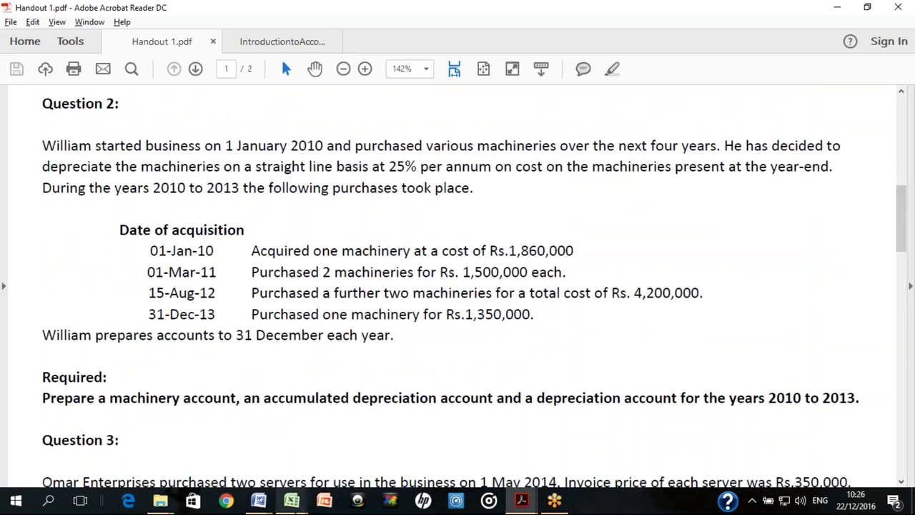
Switch back to the Book2 workbook in Excel and open Sheet2 at 150% zoom
{"action": "left_click", "coordinate": [292, 500]}
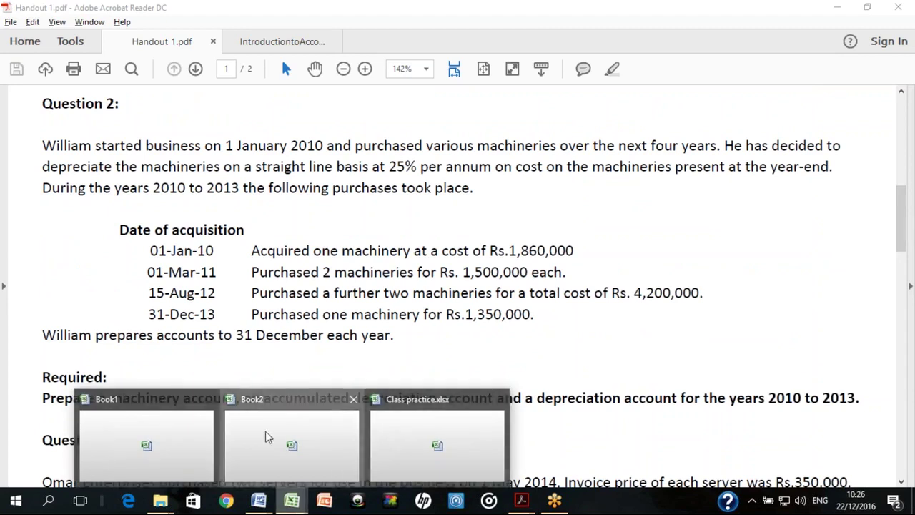
{"action": "left_click", "coordinate": [291, 443]}
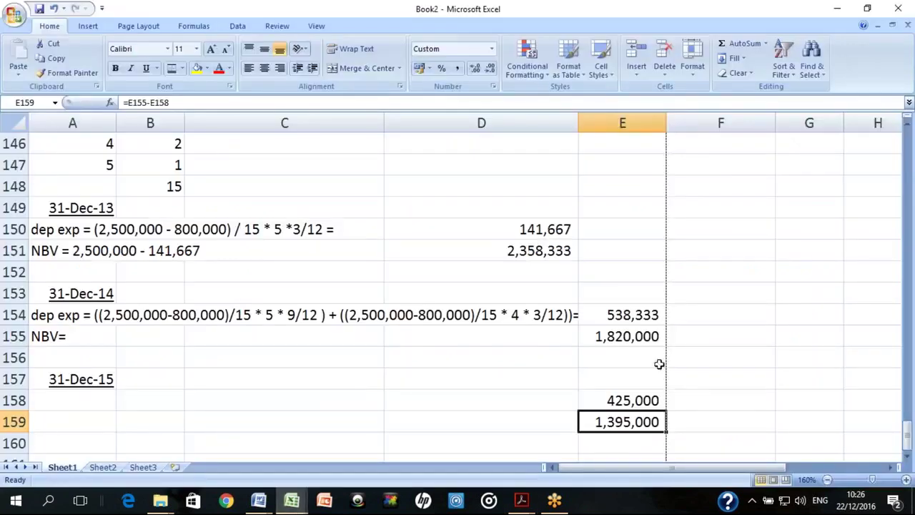
{"action": "left_click", "coordinate": [105, 468]}
{"action": "left_click", "coordinate": [906, 480]}
{"action": "left_click", "coordinate": [906, 479]}
{"action": "left_click", "coordinate": [906, 480]}
{"action": "left_click", "coordinate": [906, 480]}
{"action": "left_click", "coordinate": [906, 480]}
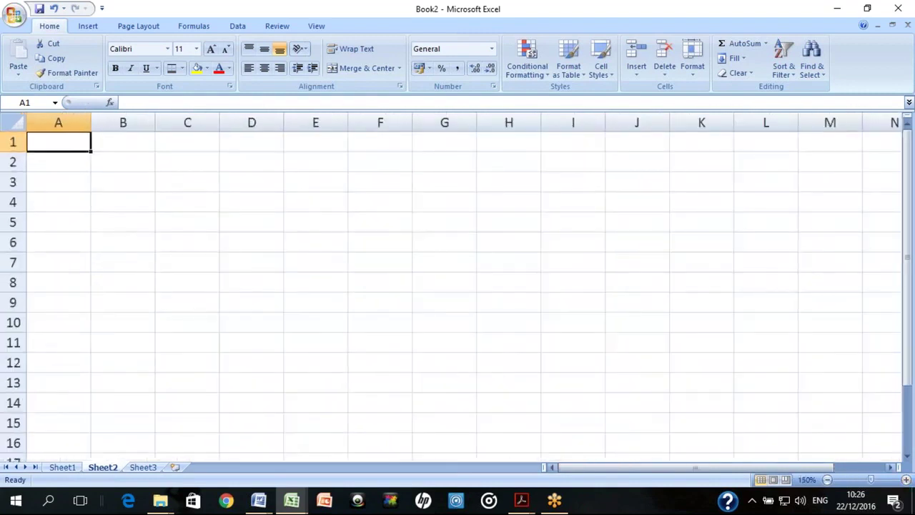
Enter the heading Accounting for depreciation: in A1 of Sheet2 and make it bold and underlined
{"action": "left_click", "coordinate": [60, 171]}
{"action": "key", "text": "Up"}
{"action": "type", "text": "A"}
{"action": "key", "text": "BackSpace"}
{"action": "type", "text": "Acco"}
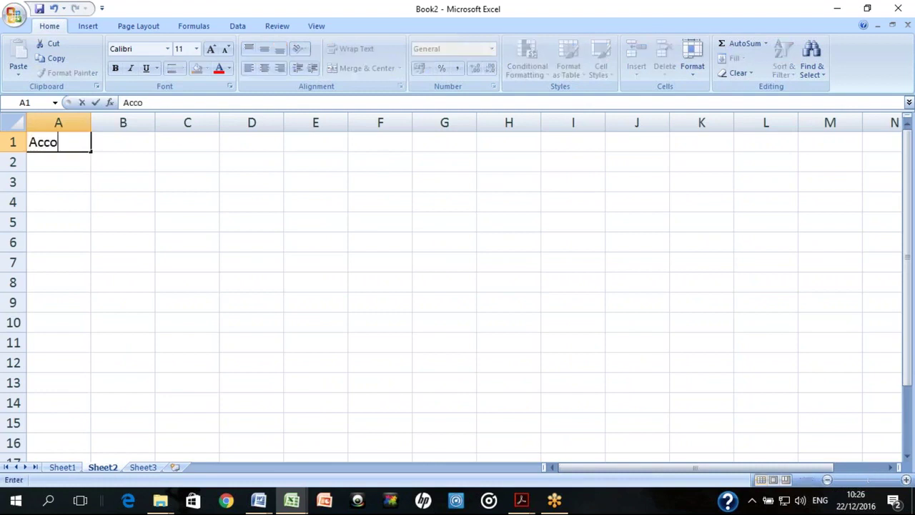
{"action": "type", "text": "unting for d"}
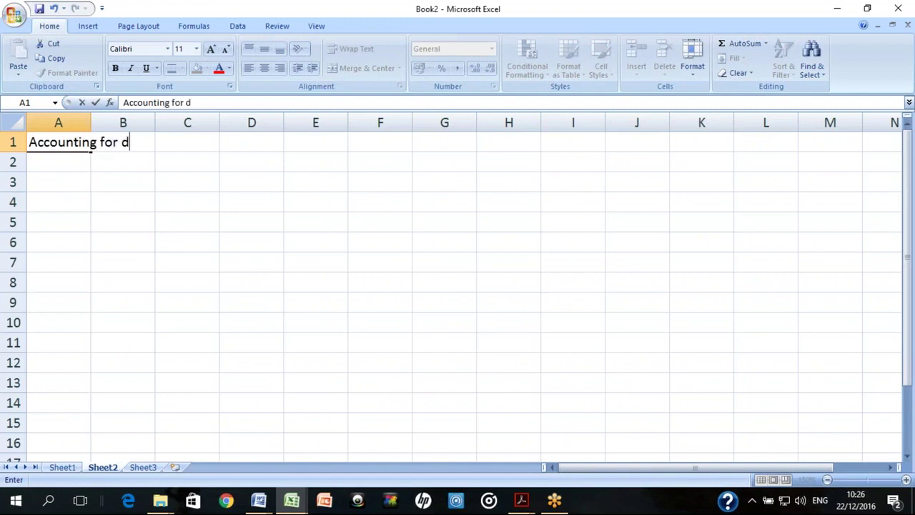
{"action": "type", "text": "epreciation:"}
{"action": "key", "text": "Return"}
{"action": "left_click", "coordinate": [66, 145]}
{"action": "key", "text": "ctrl+u"}
{"action": "key", "text": "ctrl+b"}
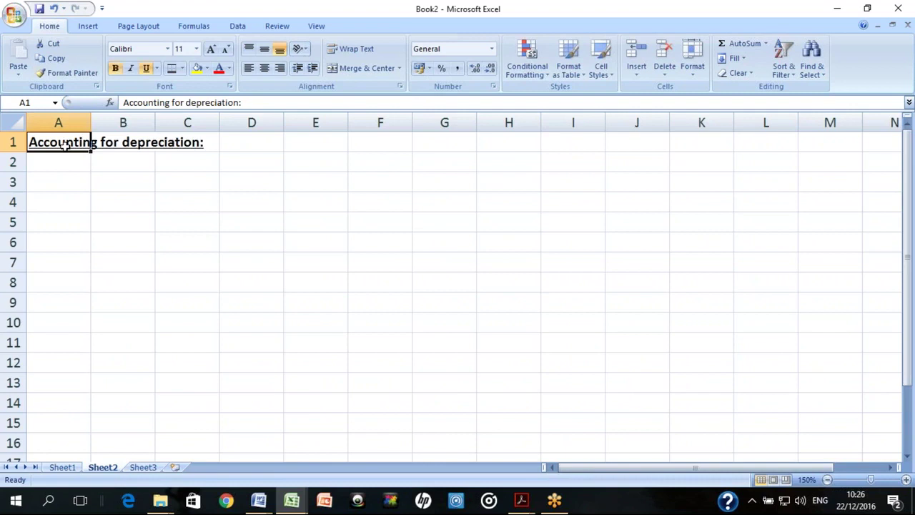
Enter the subheading Two account method: in A3 of Sheet2
{"action": "key", "text": "Down"}
{"action": "key", "text": "Down"}
{"action": "key", "text": "Down"}
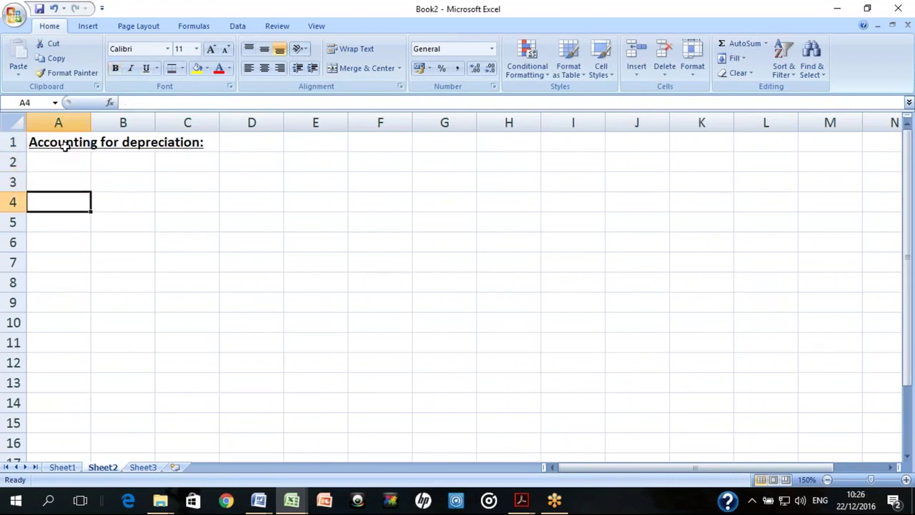
{"action": "key", "text": "Up"}
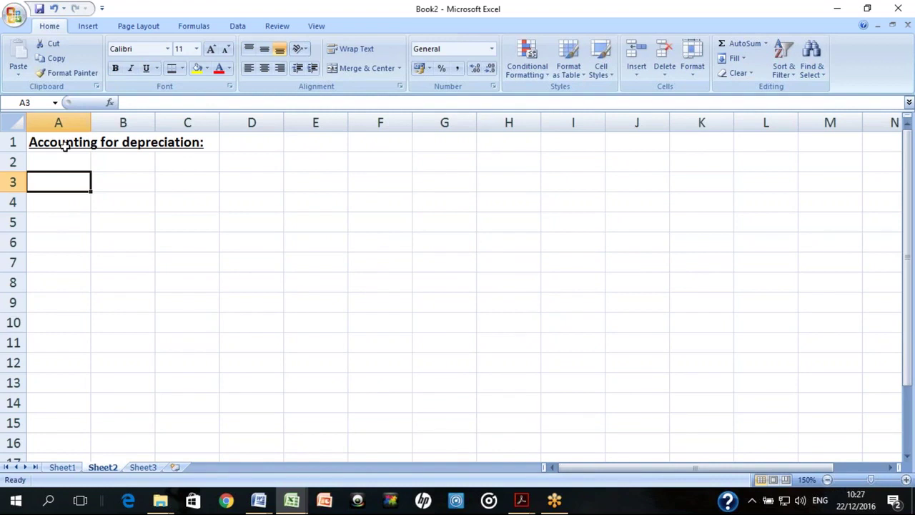
{"action": "type", "text": "T"}
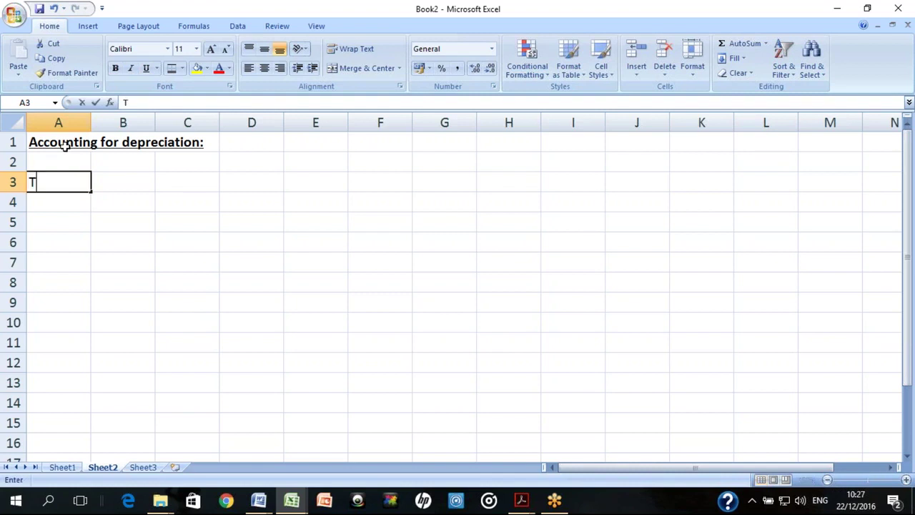
{"action": "type", "text": "wo account et"}
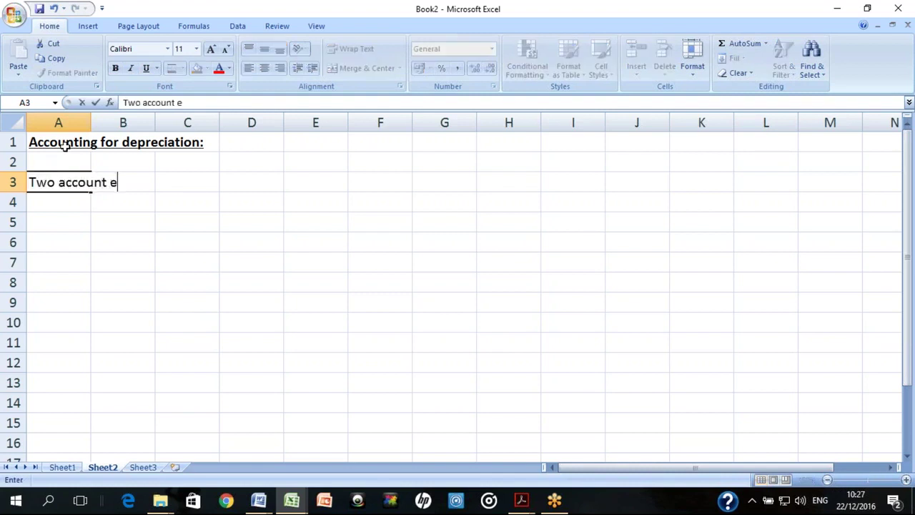
{"action": "key", "text": "BackSpace"}
{"action": "type", "text": "m"}
{"action": "key", "text": "BackSpace"}
{"action": "key", "text": "BackSpace"}
{"action": "type", "text": "method"}
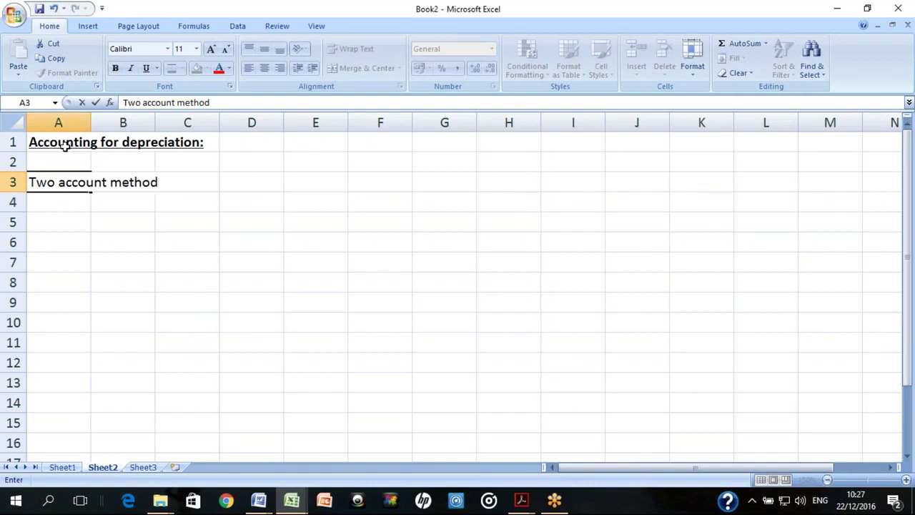
{"action": "type", "text": ":"}
{"action": "key", "text": "Return"}
Enter the subheading Single account method (Asset is carried at NBV): in G3
{"action": "key", "text": "Right"}
{"action": "key", "text": "Right"}
{"action": "key", "text": "Right"}
{"action": "key", "text": "Right"}
{"action": "key", "text": "Right"}
{"action": "key", "text": "Right"}
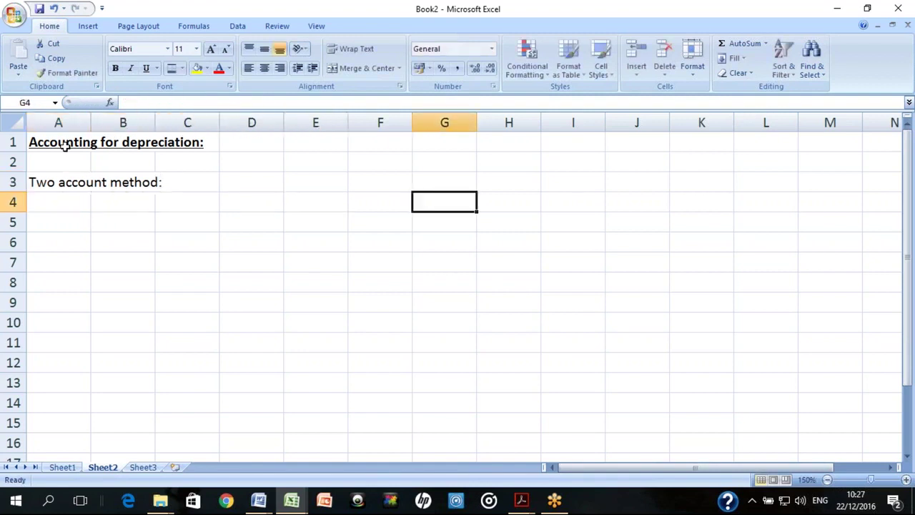
{"action": "key", "text": "Up"}
{"action": "type", "text": "Single m"}
{"action": "key", "text": "BackSpace"}
{"action": "type", "text": "account "}
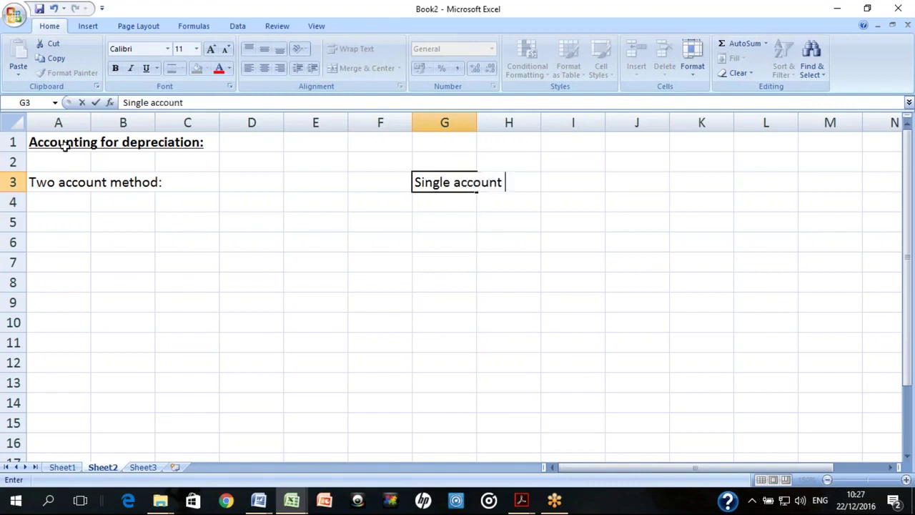
{"action": "type", "text": "method (NBV"}
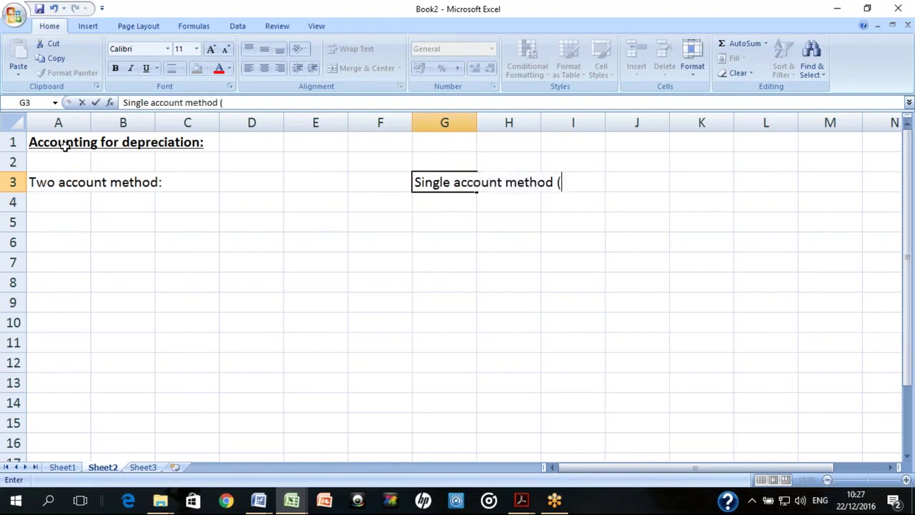
{"action": "key", "text": "BackSpace"}
{"action": "key", "text": "BackSpace"}
{"action": "key", "text": "BackSpace"}
{"action": "key", "text": "BackSpace"}
{"action": "type", "text": "Asset is "}
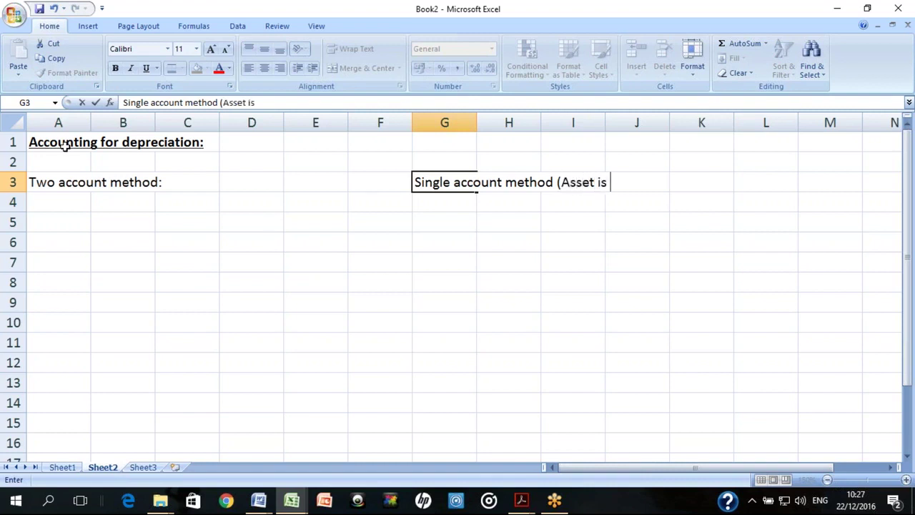
{"action": "type", "text": "carried at "}
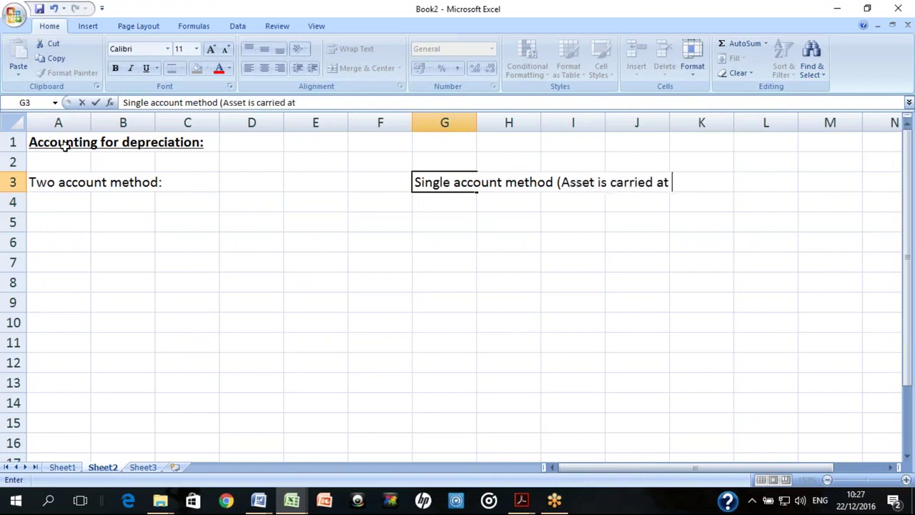
{"action": "type", "text": "NBV):"}
{"action": "key", "text": "Return"}
Extend the subheading in A3 to read Two account method ( asset is carried at cost):
{"action": "key", "text": "Left"}
{"action": "key", "text": "Left"}
{"action": "key", "text": "Left"}
{"action": "key", "text": "Left"}
{"action": "key", "text": "Left"}
{"action": "key", "text": "Left"}
{"action": "key", "text": "Up"}
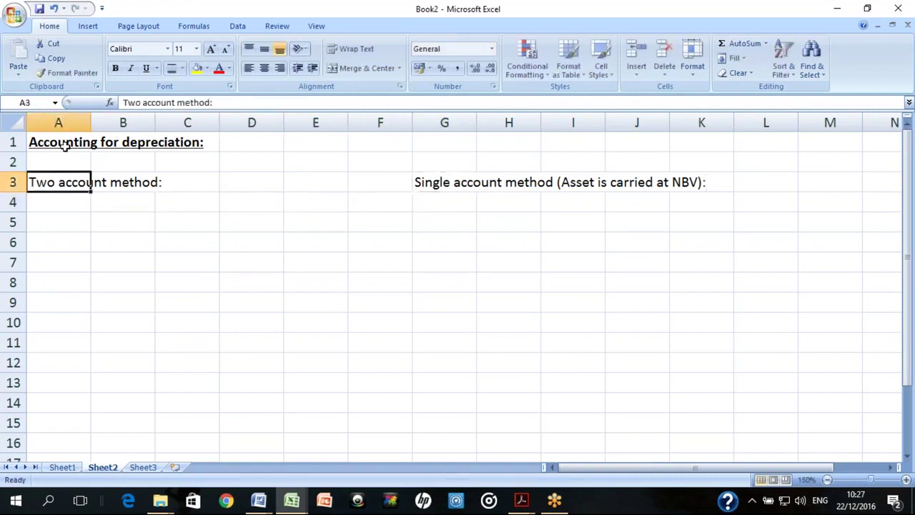
{"action": "key", "text": "F2"}
{"action": "key", "text": "BackSpace"}
{"action": "type", "text": "( asss"}
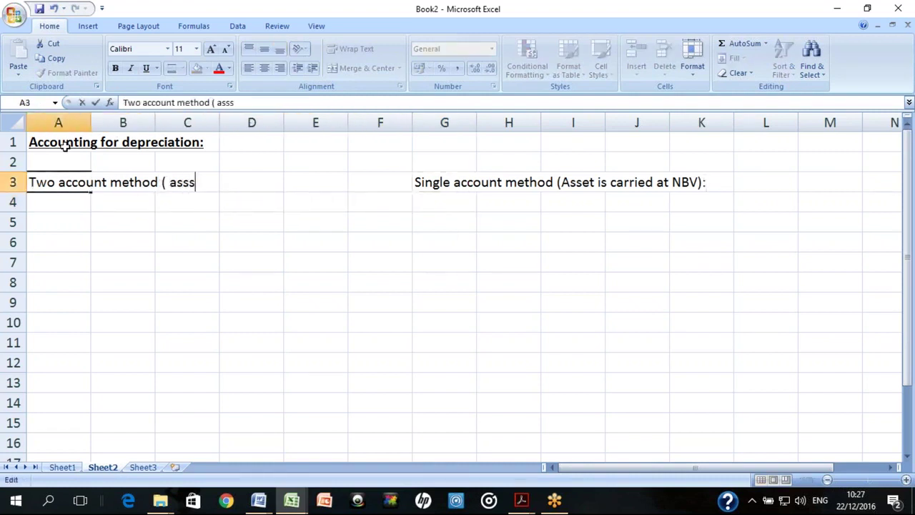
{"action": "key", "text": "BackSpace"}
{"action": "type", "text": "et is carried at cost)"}
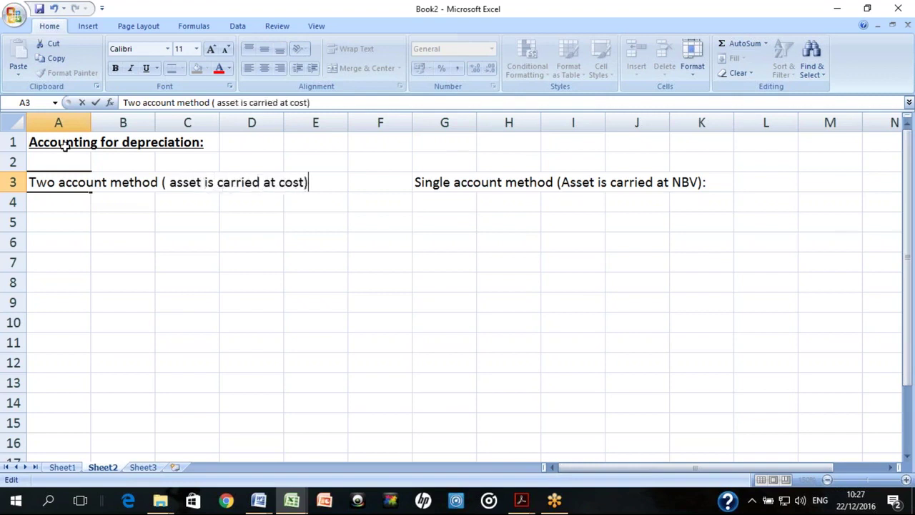
{"action": "key", "text": "Return"}
{"action": "key", "text": "Up"}
{"action": "key", "text": "F2"}
{"action": "type", "text": ":"}
{"action": "key", "text": "Return"}
{"action": "key", "text": "Up"}
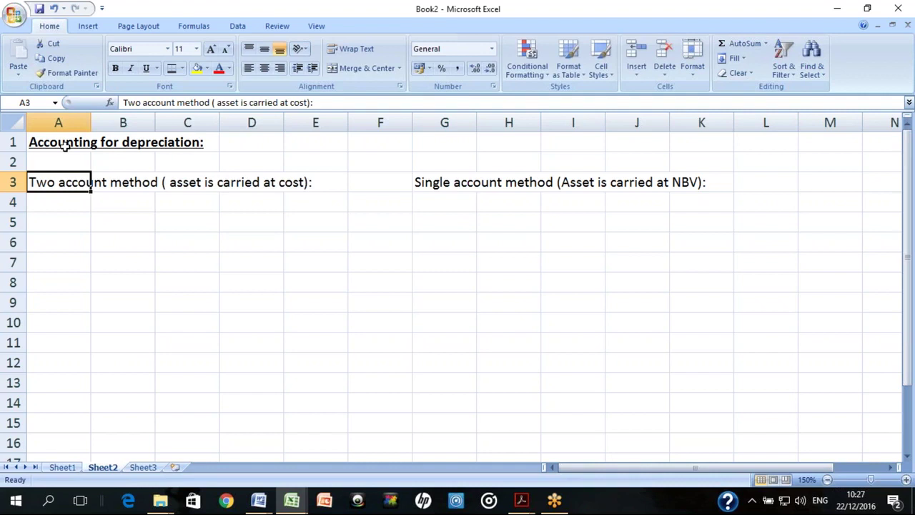
Correct the bracketed text in A3 to (Asset is carried at cost): by removing the extra space and capitalizing Asset
{"action": "key", "text": "F2"}
{"action": "key", "text": "ctrl+Left"}
{"action": "key", "text": "ctrl+Left"}
{"action": "key", "text": "ctrl+Left"}
{"action": "key", "text": "Left"}
{"action": "key", "text": "Left"}
{"action": "key", "text": "Left"}
{"action": "key", "text": "Left"}
{"action": "key", "text": "Left"}
{"action": "key", "text": "Left"}
{"action": "key", "text": "Left"}
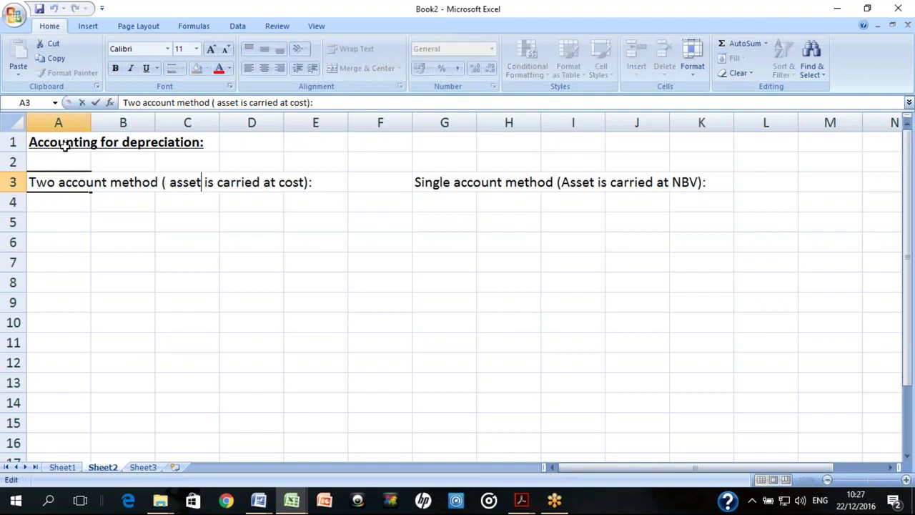
{"action": "key", "text": "shift+Left"}
{"action": "key", "text": "Delete"}
{"action": "key", "text": "Delete"}
{"action": "type", "text": "A"}
{"action": "key", "text": "Return"}
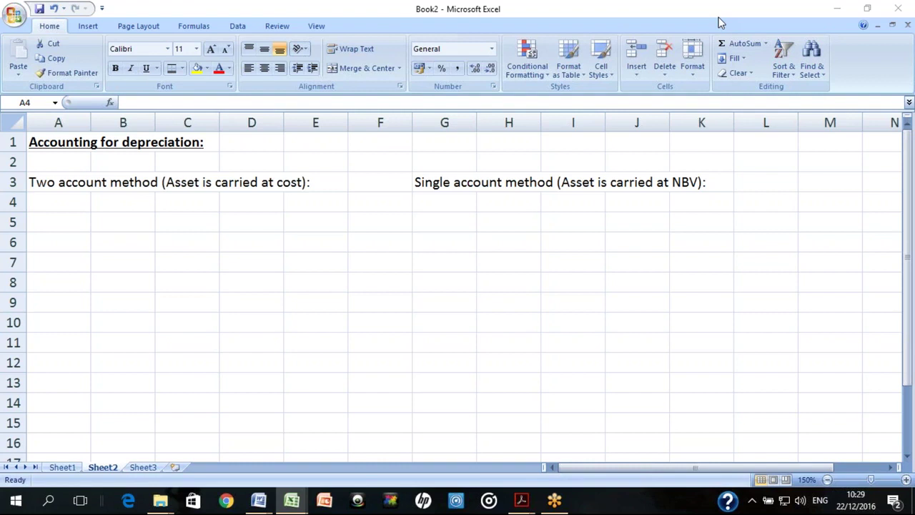
Switch to Handout 1.pdf in Adobe Acrobat Reader and review the machinery's cost and residual value in Question 1
{"action": "left_click", "coordinate": [57, 202]}
{"action": "key", "text": "alt+Tab"}
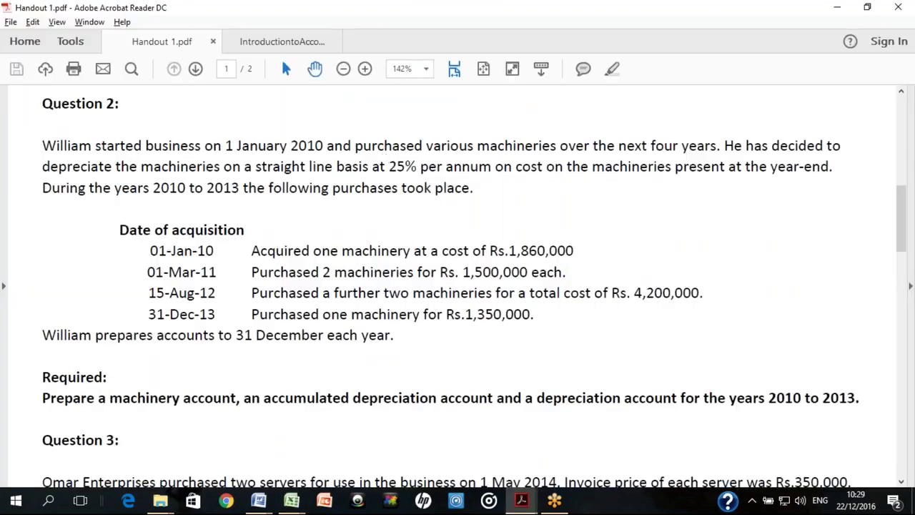
{"action": "scroll", "coordinate": [458, 286], "scroll_direction": "up", "scroll_amount": 10}
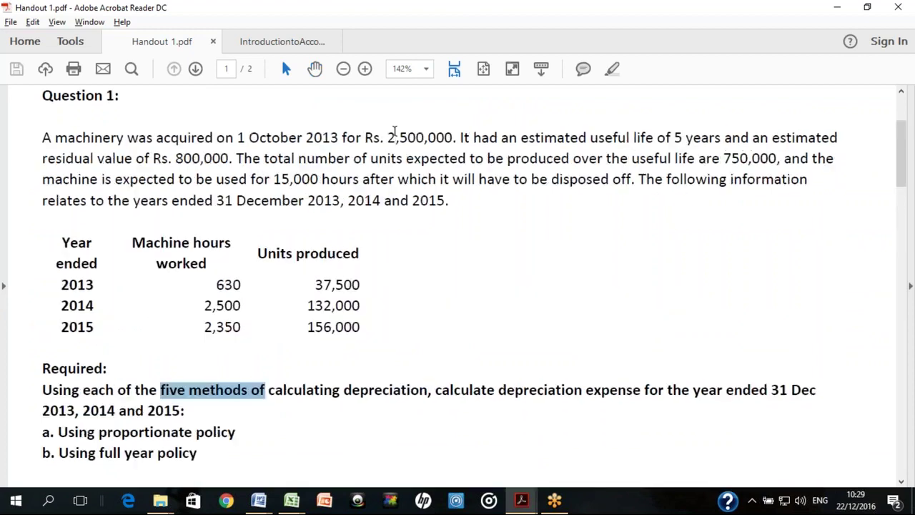
{"action": "left_click_drag", "start_coordinate": [386, 137], "coordinate": [455, 141]}
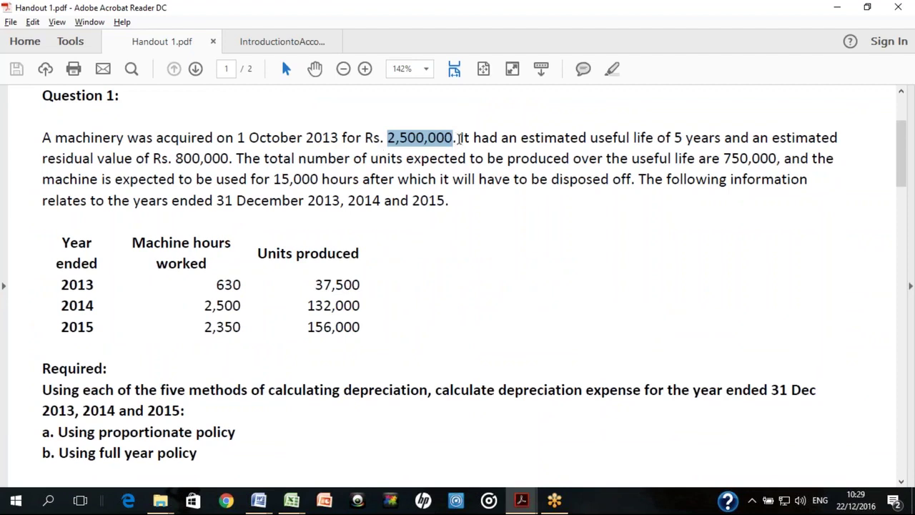
{"action": "left_click_drag", "start_coordinate": [234, 157], "coordinate": [173, 158]}
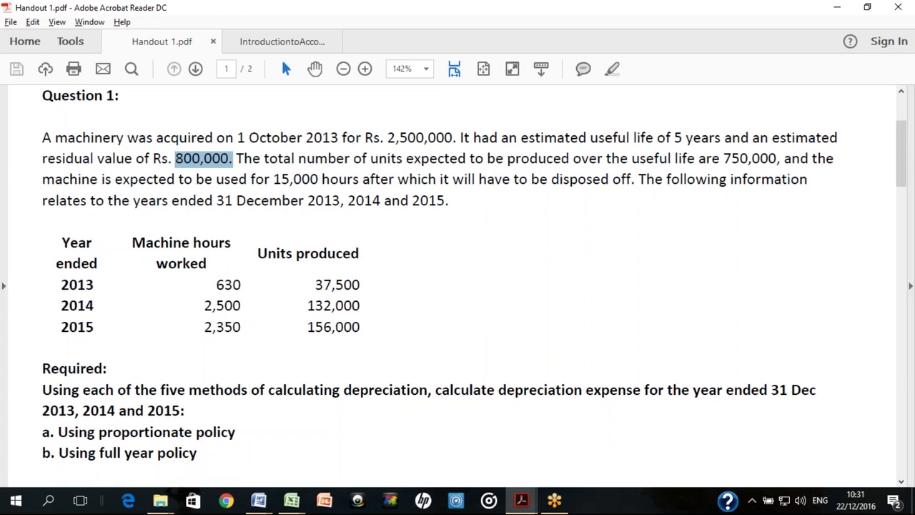
Switch back to the Book2 workbook in Excel and make the two account method subheading in A3 bold
{"action": "key", "text": "alt+Tab"}
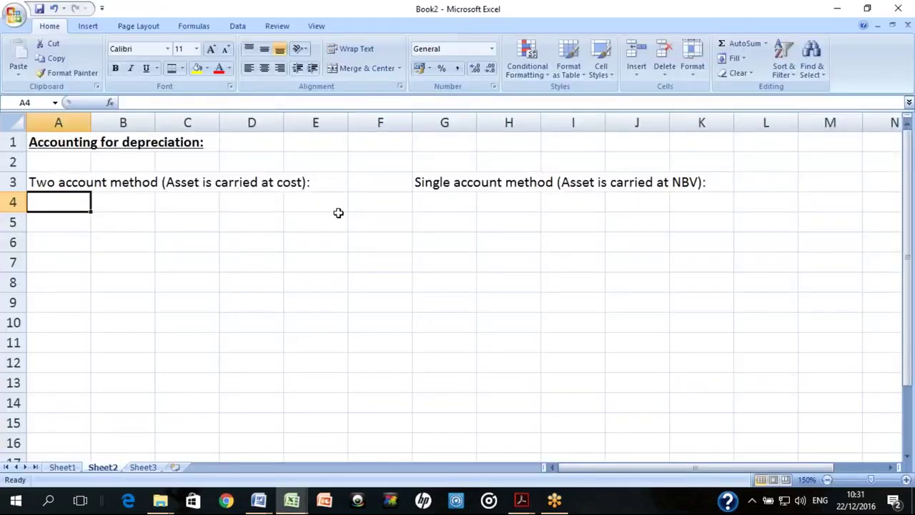
{"action": "mouse_move", "coordinate": [219, 116]}
{"action": "left_mouse_down"}
{"action": "mouse_move", "coordinate": [317, 112]}
{"action": "mouse_move", "coordinate": [221, 115]}
{"action": "left_mouse_up"}
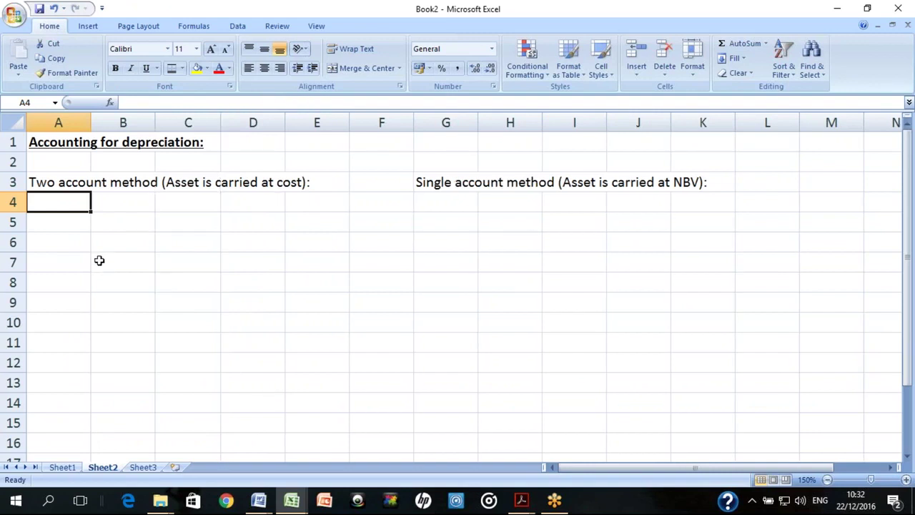
{"action": "key", "text": "Up"}
{"action": "key", "text": "ctrl+b"}
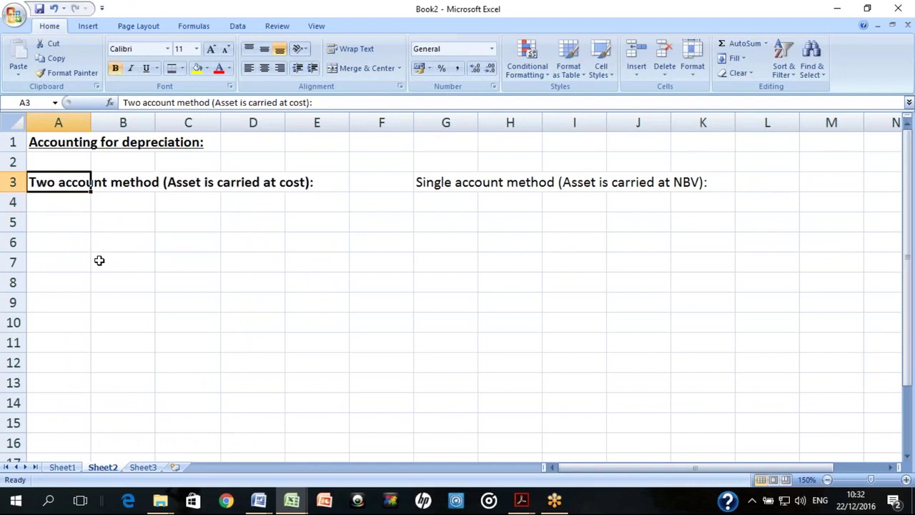
Merge and center cells A5:D5 for the first account's title
{"action": "key", "text": "Down"}
{"action": "key", "text": "Down"}
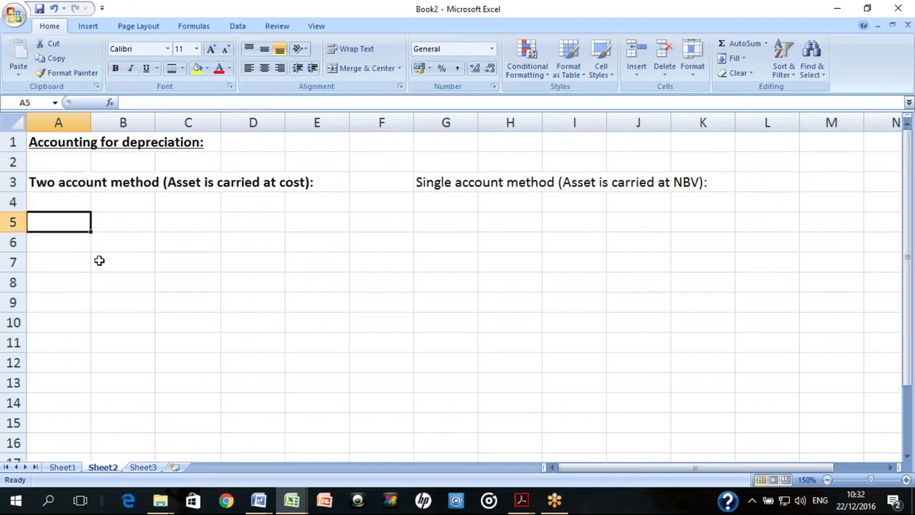
{"action": "key", "text": "shift+Right"}
{"action": "key", "text": "shift+Right"}
{"action": "key", "text": "shift+Right"}
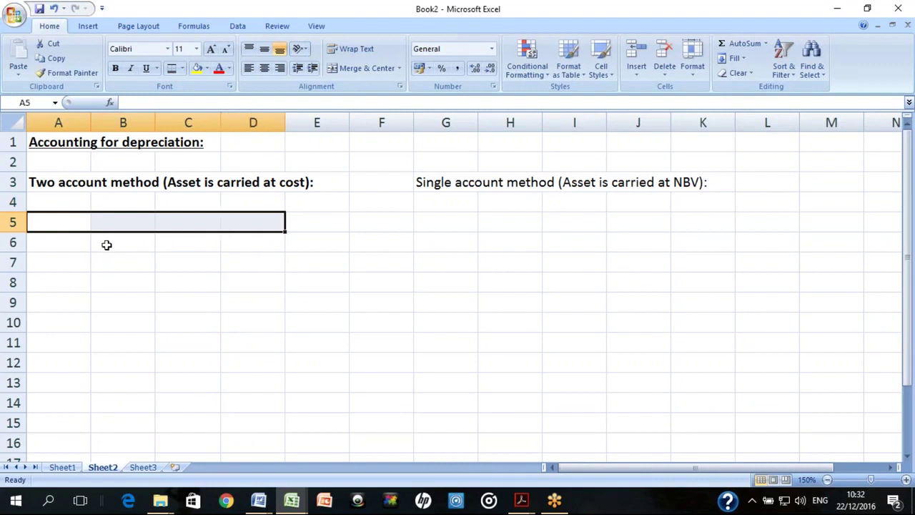
{"action": "left_click", "coordinate": [361, 68]}
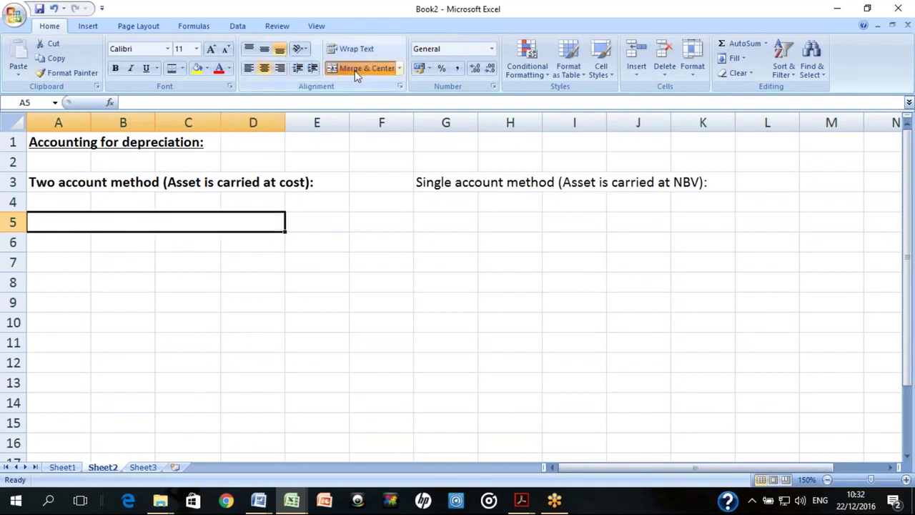
Form a T-account by adding a right border to B6:B9 and a bottom border to the merged title cell A5:D5
{"action": "key", "text": "Down"}
{"action": "key", "text": "Right"}
{"action": "key", "text": "shift+Down"}
{"action": "key", "text": "shift+Down"}
{"action": "key", "text": "shift+Down"}
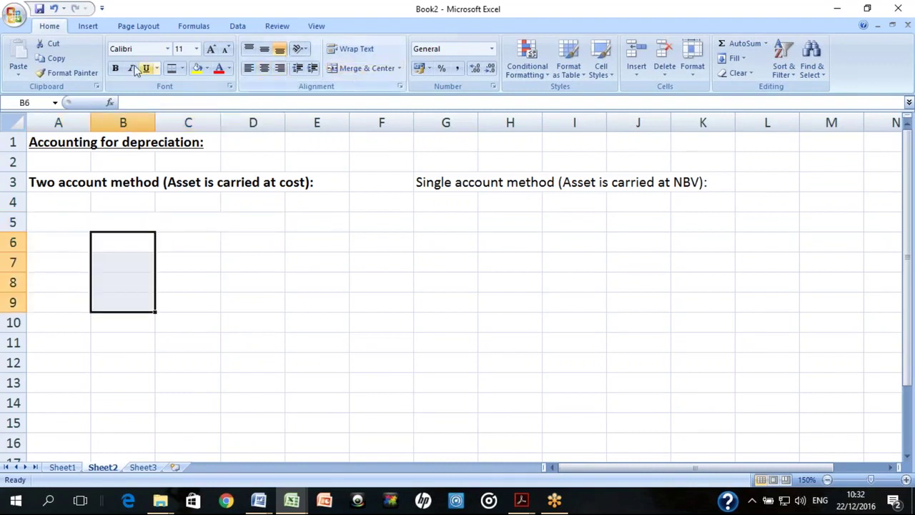
{"action": "left_click", "coordinate": [183, 69]}
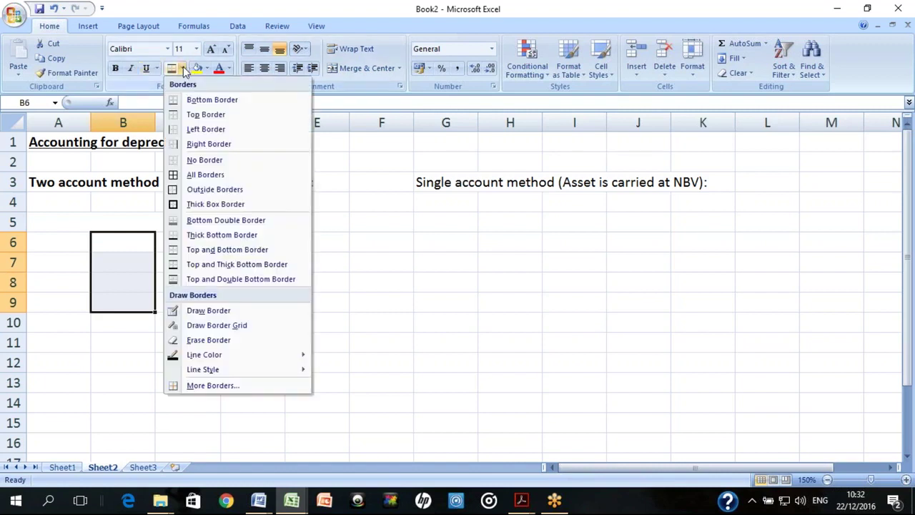
{"action": "left_click", "coordinate": [189, 143]}
{"action": "key", "text": "Up"}
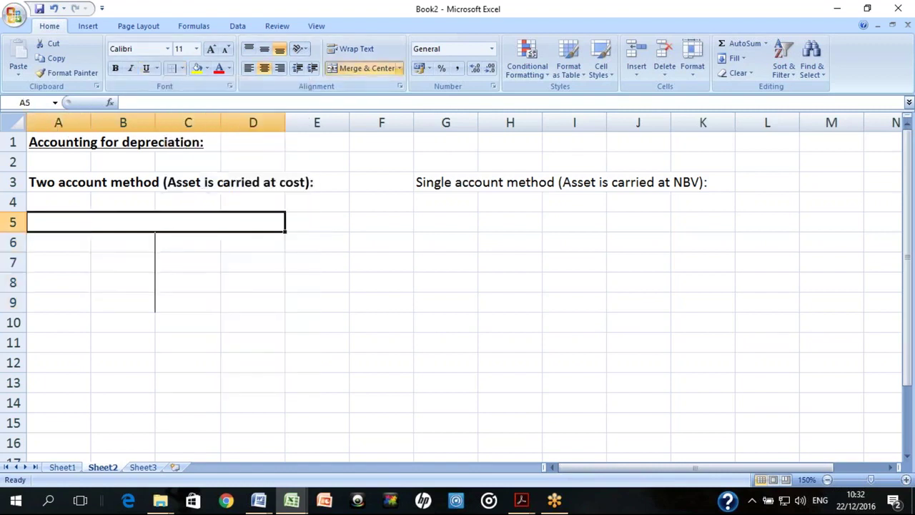
{"action": "left_click", "coordinate": [183, 68]}
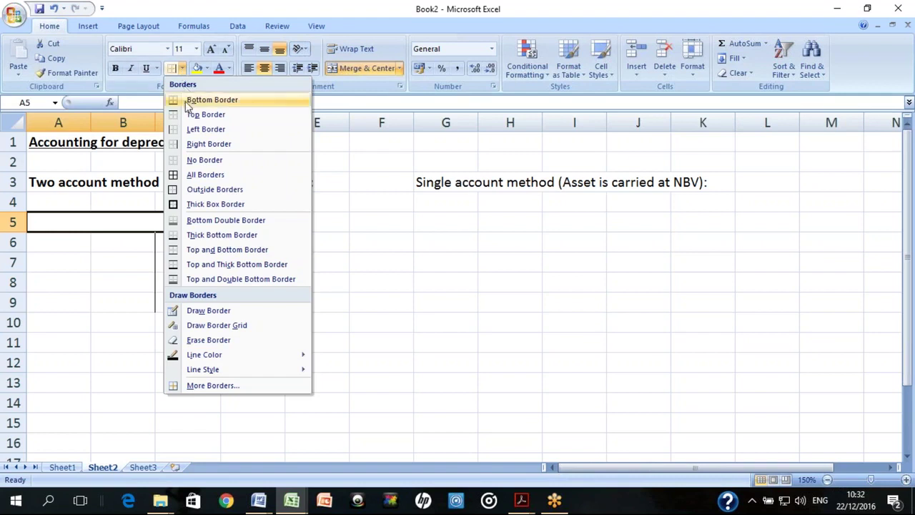
{"action": "left_click", "coordinate": [208, 100]}
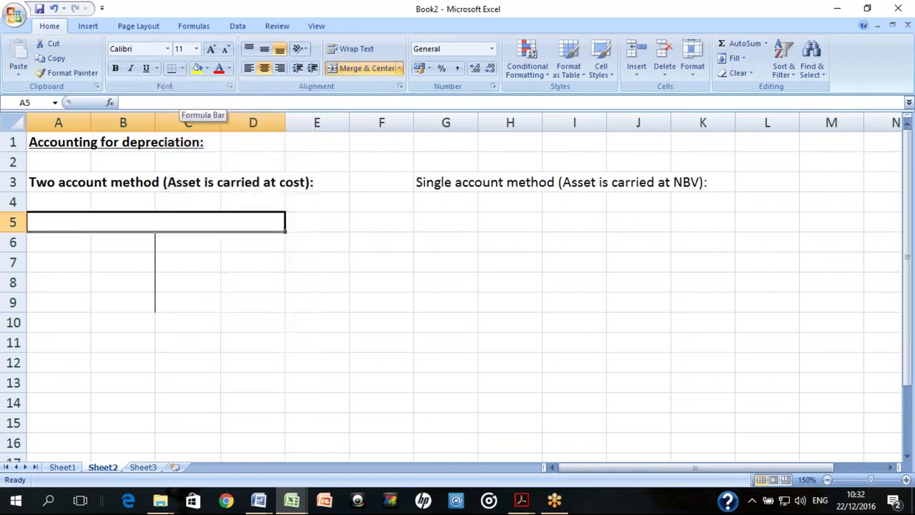
Enter Machiery - Cost as the T-account title in the merged cell A5
{"action": "type", "text": "Vehic"}
{"action": "key", "text": "BackSpace"}
{"action": "key", "text": "BackSpace"}
{"action": "key", "text": "BackSpace"}
{"action": "key", "text": "BackSpace"}
{"action": "key", "text": "BackSpace"}
{"action": "type", "text": "Mac"}
{"action": "key", "text": "BackSpace"}
{"action": "type", "text": "h"}
{"action": "key", "text": "BackSpace"}
{"action": "type", "text": "chiery"}
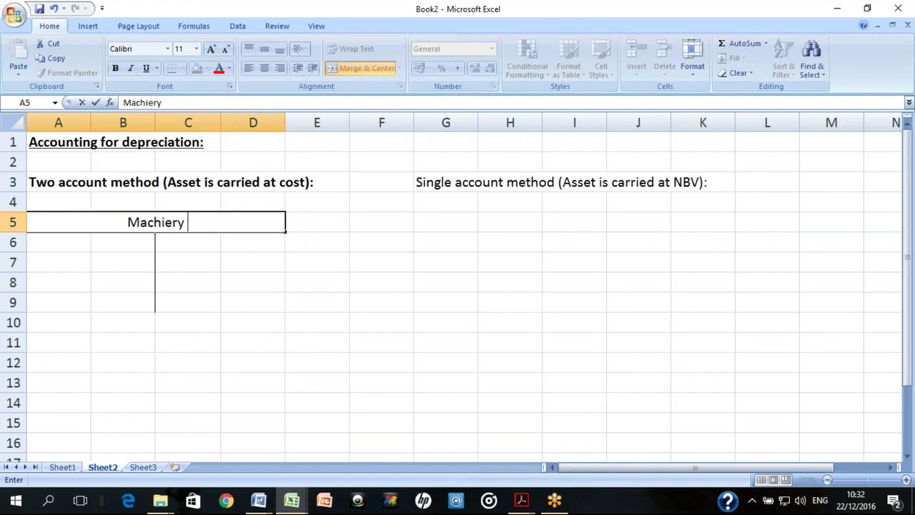
{"action": "type", "text": " - Cost"}
{"action": "key", "text": "ctrl+Return"}
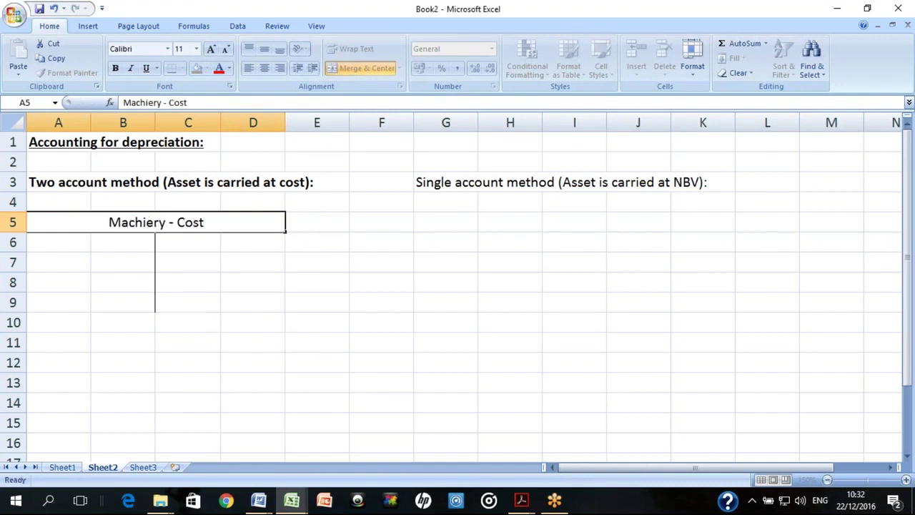
Copy the Machiery - Cost T-account in A5:D9 and paste the duplicate starting at A12
{"action": "key", "text": "shift+Down"}
{"action": "key", "text": "shift+Down"}
{"action": "key", "text": "shift+Down"}
{"action": "key", "text": "shift+Down"}
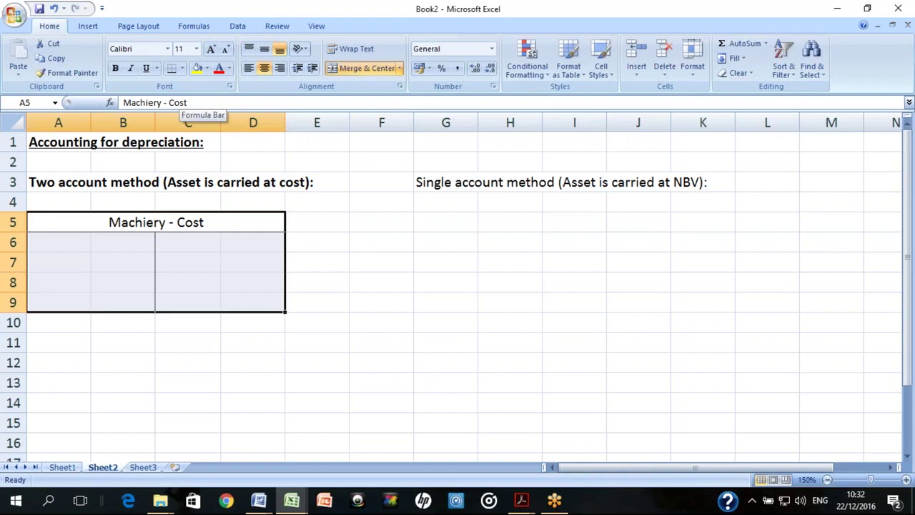
{"action": "key", "text": "ctrl+c"}
{"action": "key", "text": "Down"}
{"action": "key", "text": "Right"}
{"action": "key", "text": "Down"}
{"action": "key", "text": "Down"}
{"action": "key", "text": "Down"}
{"action": "key", "text": "Down"}
{"action": "key", "text": "Down"}
{"action": "key", "text": "Down"}
{"action": "key", "text": "Left"}
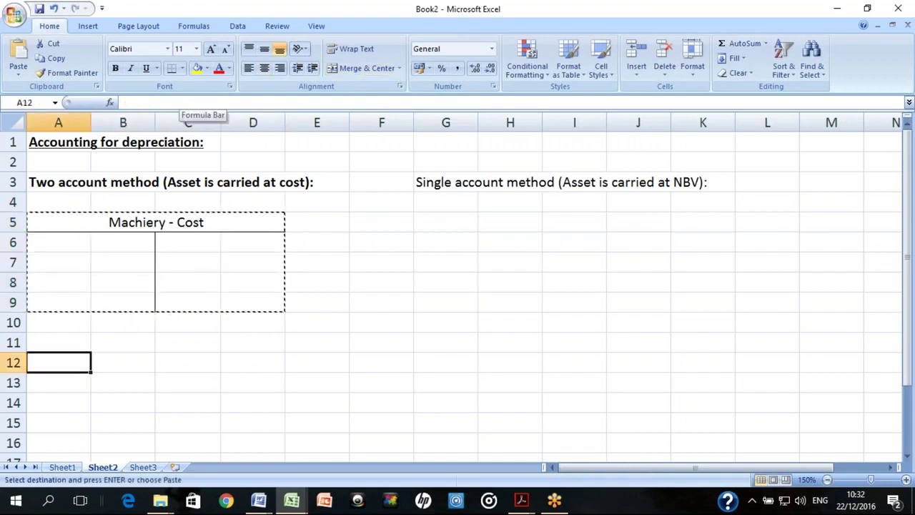
{"action": "key", "text": "ctrl+v"}
Correct the spelling of the first T-account's title in A5 to Machinery - Cost
{"action": "key", "text": "Up"}
{"action": "key", "text": "Up"}
{"action": "key", "text": "Up"}
{"action": "key", "text": "Up"}
{"action": "key", "text": "Up"}
{"action": "key", "text": "Up"}
{"action": "key", "text": "Up"}
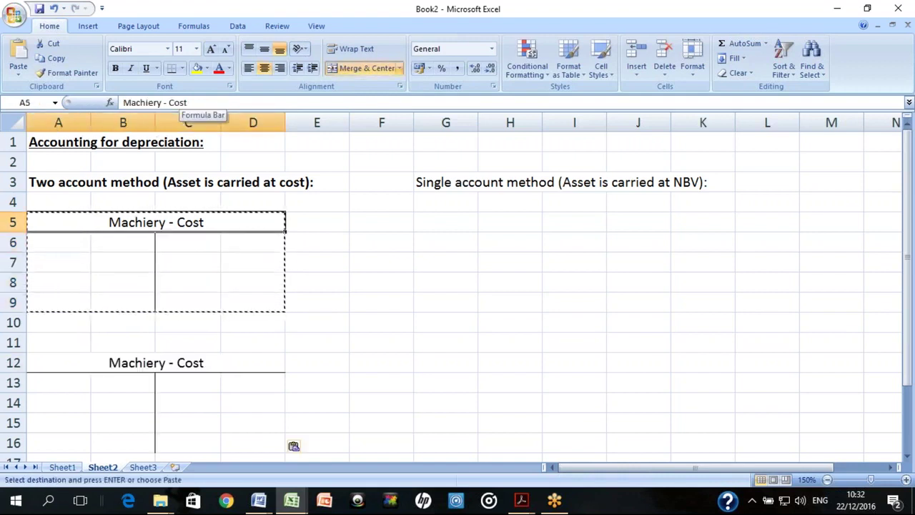
{"action": "key", "text": "F2"}
{"action": "key", "text": "Left"}
{"action": "key", "text": "Left"}
{"action": "key", "text": "Left"}
{"action": "key", "text": "Left"}
{"action": "key", "text": "Left"}
{"action": "key", "text": "Left"}
{"action": "key", "text": "Left"}
{"action": "key", "text": "Left"}
{"action": "key", "text": "Left"}
{"action": "key", "text": "Left"}
{"action": "key", "text": "Left"}
{"action": "key", "text": "Left"}
{"action": "key", "text": "Left"}
{"action": "key", "text": "Left"}
{"action": "key", "text": "Left"}
{"action": "key", "text": "Right"}
{"action": "key", "text": "Right"}
{"action": "key", "text": "Right"}
{"action": "key", "text": "Right"}
{"action": "key", "text": "Right"}
{"action": "key", "text": "Right"}
{"action": "type", "text": "n"}
{"action": "key", "text": "Return"}
Retitle the second T-account in A12 as Machinery - Accumulated dep
{"action": "key", "text": "Down"}
{"action": "key", "text": "Down"}
{"action": "key", "text": "Down"}
{"action": "key", "text": "Down"}
{"action": "key", "text": "Down"}
{"action": "key", "text": "Down"}
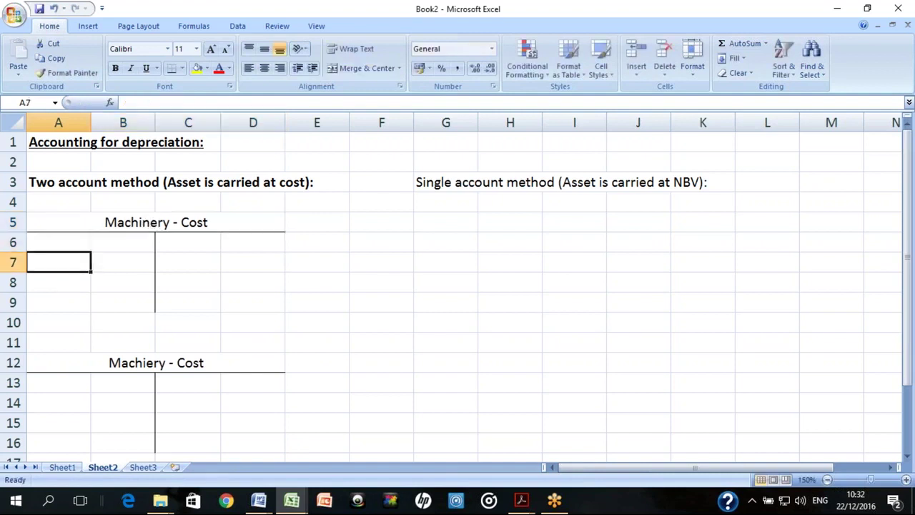
{"action": "key", "text": "F2"}
{"action": "key", "text": "Left"}
{"action": "key", "text": "Left"}
{"action": "key", "text": "Left"}
{"action": "key", "text": "Left"}
{"action": "key", "text": "Left"}
{"action": "key", "text": "Left"}
{"action": "key", "text": "Left"}
{"action": "key", "text": "Left"}
{"action": "key", "text": "Left"}
{"action": "key", "text": "Left"}
{"action": "key", "text": "Left"}
{"action": "key", "text": "Left"}
{"action": "key", "text": "Left"}
{"action": "key", "text": "Left"}
{"action": "key", "text": "Left"}
{"action": "key", "text": "Right"}
{"action": "key", "text": "Right"}
{"action": "key", "text": "Right"}
{"action": "key", "text": "Right"}
{"action": "key", "text": "Right"}
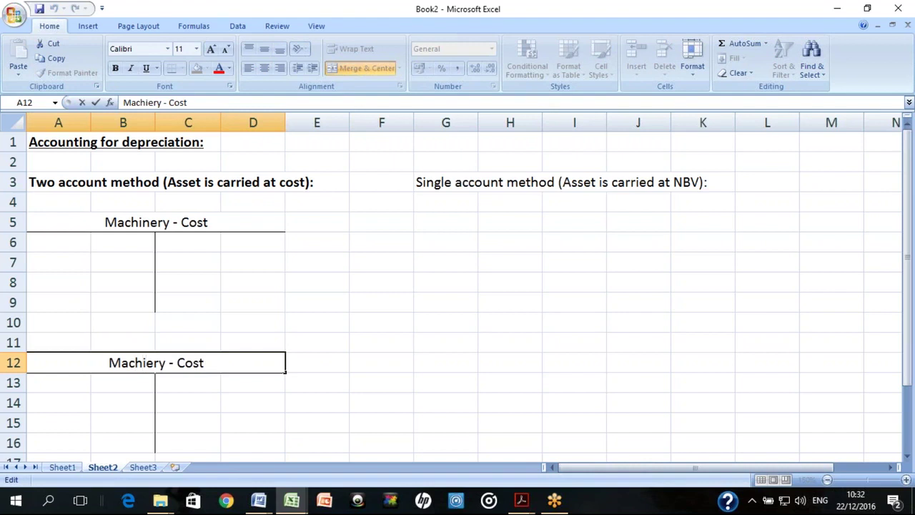
{"action": "type", "text": "n"}
{"action": "key", "text": "Right"}
{"action": "key", "text": "Right"}
{"action": "key", "text": "Right"}
{"action": "key", "text": "Right"}
{"action": "key", "text": "Right"}
{"action": "key", "text": "Right"}
{"action": "key", "text": "shift+End"}
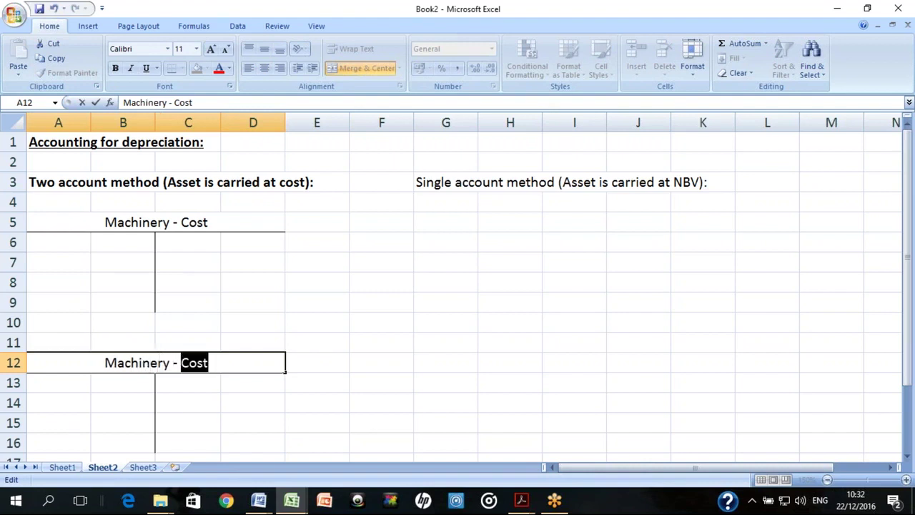
{"action": "type", "text": "Accumul"}
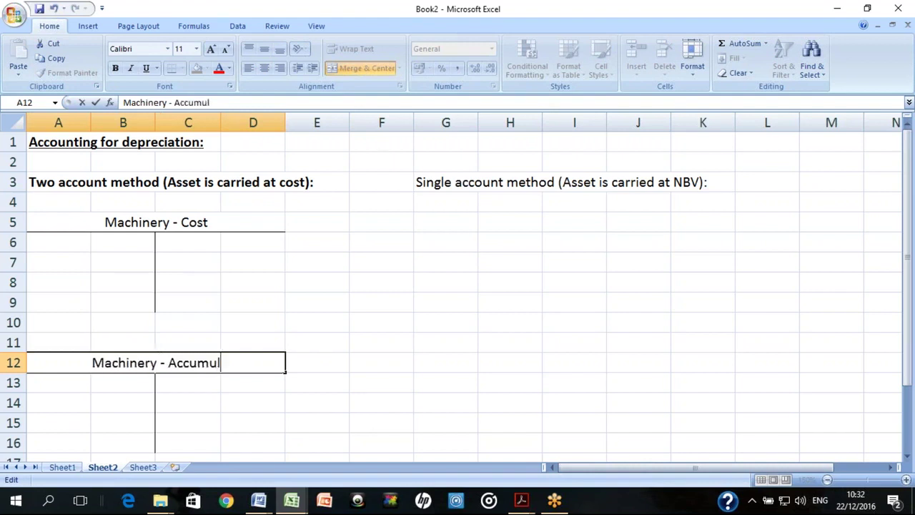
{"action": "type", "text": "ated dep"}
{"action": "key", "text": "Return"}
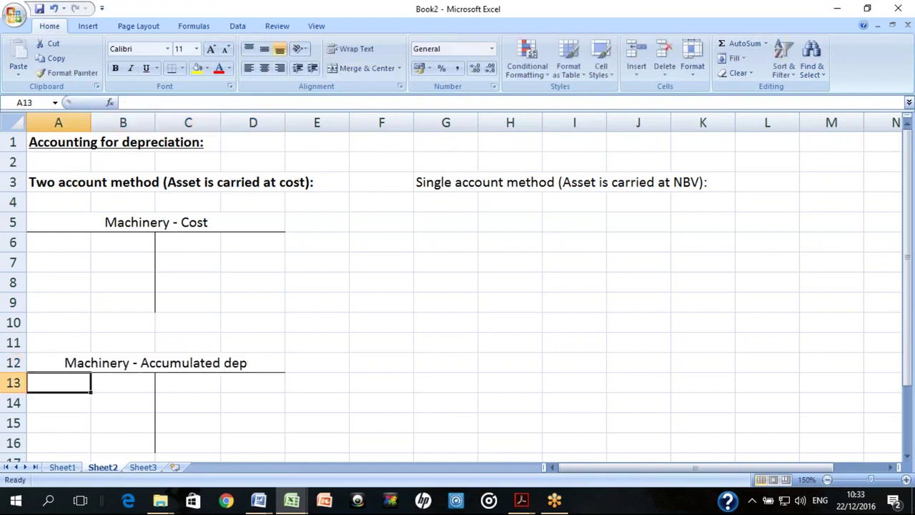
Copy the Machinery - Cost T-account in A5:D9 to G5 under the single account method heading
{"action": "key", "text": "Up"}
{"action": "key", "text": "Up"}
{"action": "key", "text": "Up"}
{"action": "key", "text": "Up"}
{"action": "key", "text": "Up"}
{"action": "key", "text": "Up"}
{"action": "key", "text": "Up"}
{"action": "key", "text": "Up"}
{"action": "key", "text": "shift+Down"}
{"action": "key", "text": "shift+Down"}
{"action": "key", "text": "shift+Down"}
{"action": "key", "text": "shift+Down"}
{"action": "key", "text": "ctrl+c"}
{"action": "key", "text": "Right"}
{"action": "key", "text": "Right"}
{"action": "key", "text": "Right"}
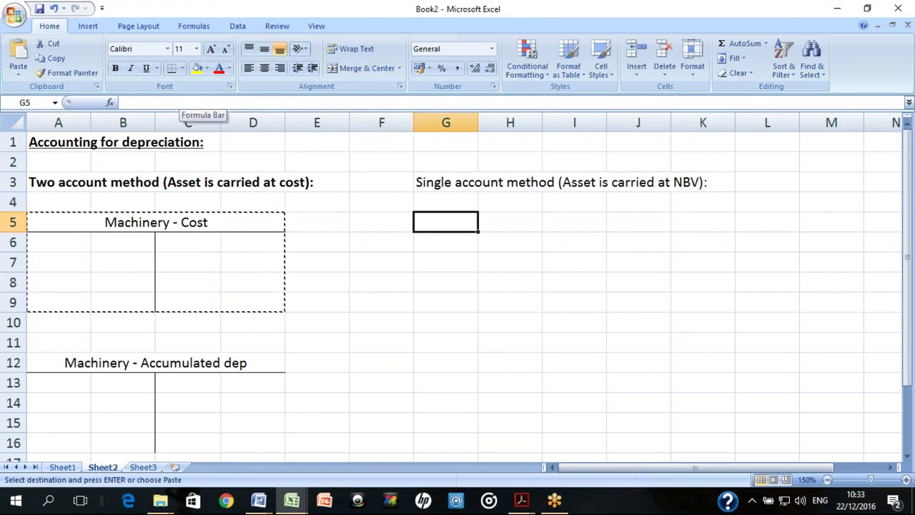
{"action": "key", "text": "ctrl+v"}
{"action": "key", "text": "Right"}
{"action": "key", "text": "Left"}
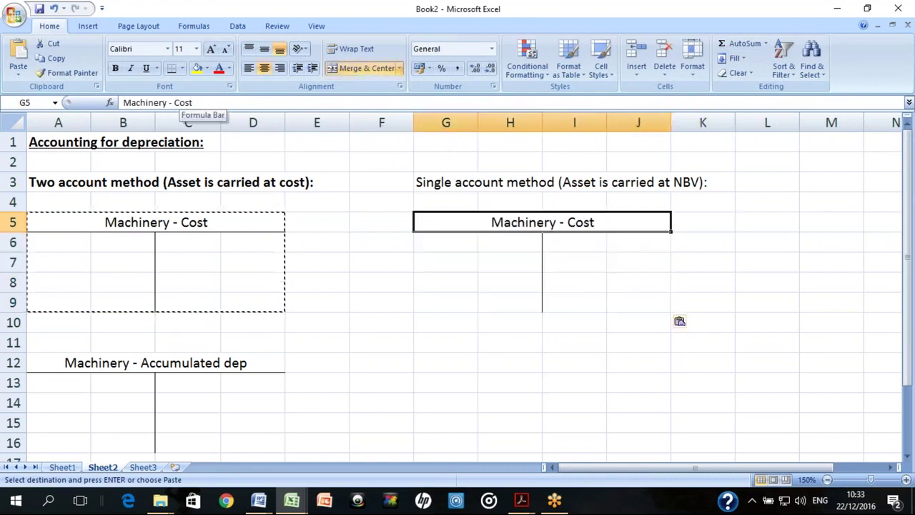
Retitle the copied T-account in G5 as "Machinery - NBV"
{"action": "key", "text": "F2"}
{"action": "key", "text": "ctrl+shift+Left"}
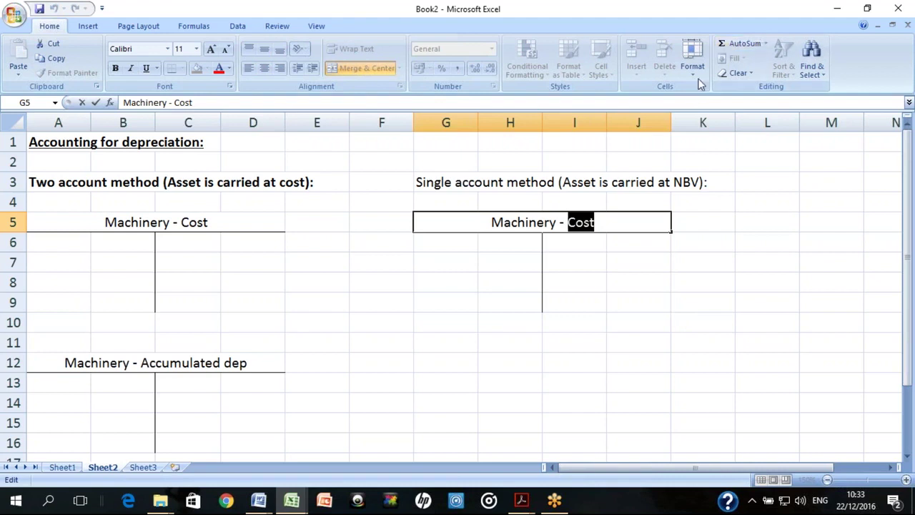
{"action": "left_click", "coordinate": [591, 222]}
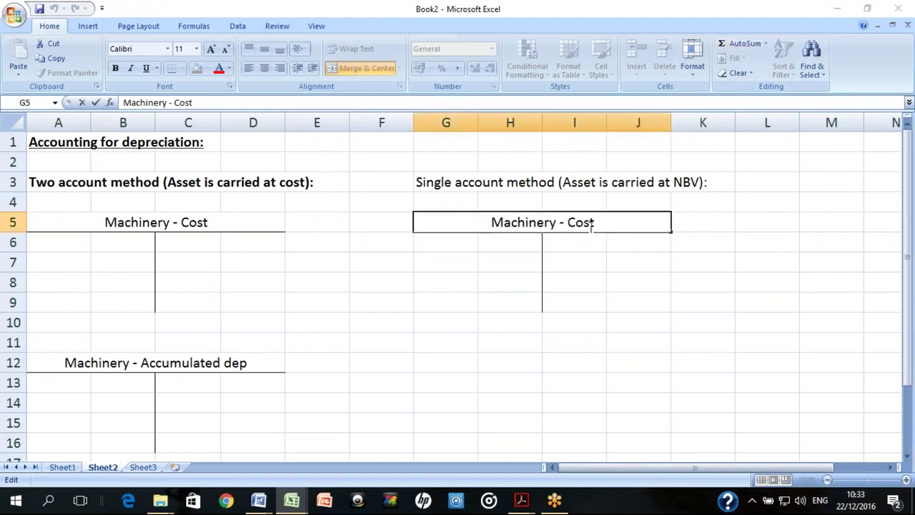
{"action": "key", "text": "ctrl+shift+Left"}
{"action": "type", "text": "NBV"}
{"action": "left_click", "coordinate": [638, 243]}
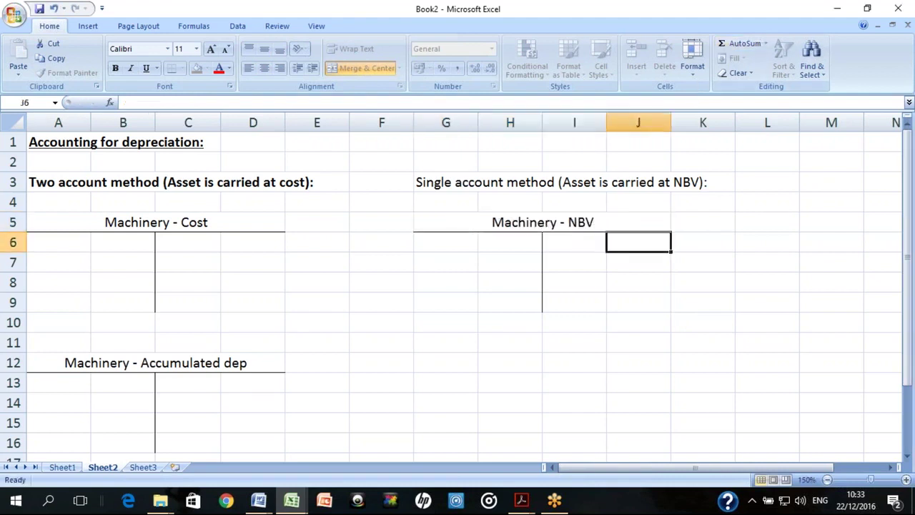
{"action": "key", "text": "Left"}
{"action": "key", "text": "Left"}
{"action": "key", "text": "Left"}
{"action": "key", "text": "Left"}
{"action": "key", "text": "Left"}
{"action": "key", "text": "Left"}
{"action": "key", "text": "Left"}
{"action": "key", "text": "Right"}
{"action": "key", "text": "Right"}
{"action": "key", "text": "Right"}
{"action": "key", "text": "Right"}
{"action": "key", "text": "Up"}
{"action": "key", "text": "Left"}
{"action": "key", "text": "Left"}
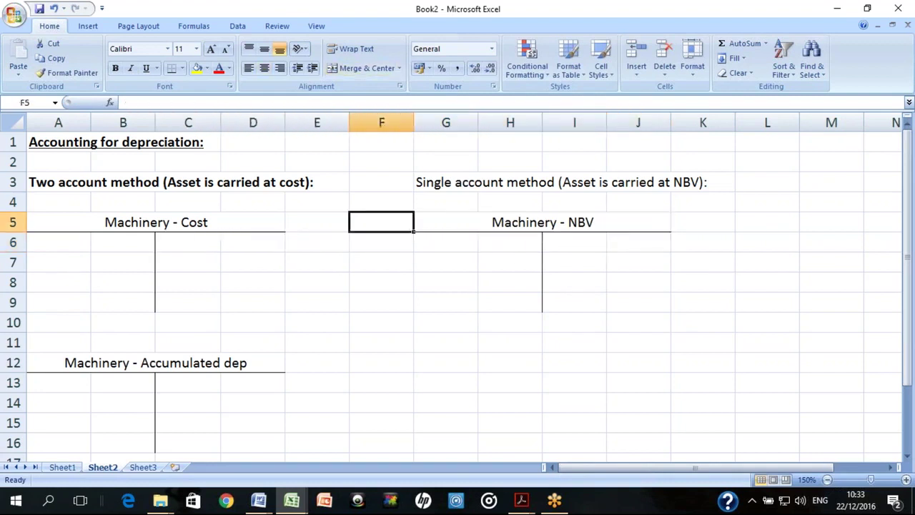
{"action": "key", "text": "Down"}
{"action": "key", "text": "Down"}
{"action": "key", "text": "Down"}
{"action": "key", "text": "Down"}
{"action": "key", "text": "Down"}
{"action": "key", "text": "Down"}
{"action": "key", "text": "Down"}
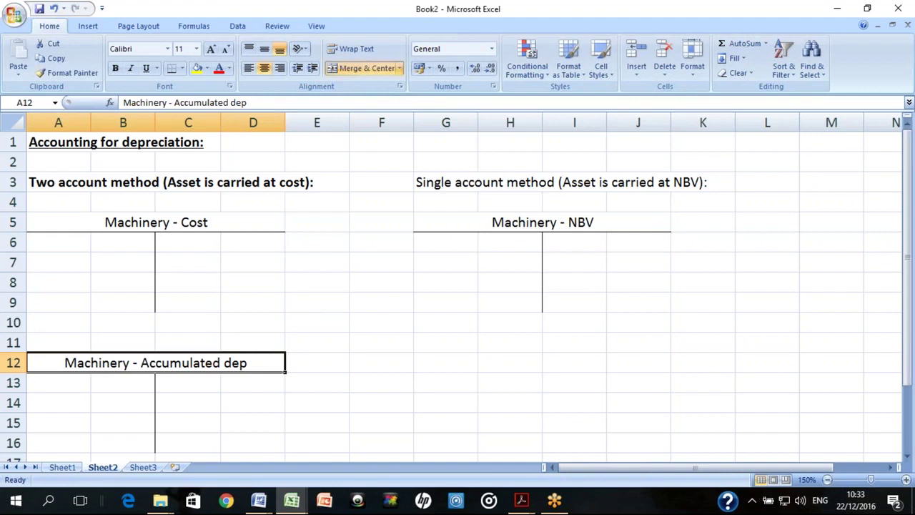
Highlight the two account method's Machinery - Cost and Machinery - Accumulated dep T-accounts, range A5:D16
{"action": "key", "text": "Up"}
{"action": "key", "text": "Up"}
{"action": "key", "text": "Up"}
{"action": "key", "text": "Up"}
{"action": "key", "text": "Up"}
{"action": "key", "text": "Up"}
{"action": "key", "text": "Up"}
{"action": "key", "text": "shift+Down"}
{"action": "key", "text": "shift+Down"}
{"action": "key", "text": "shift+Down"}
{"action": "key", "text": "shift+Down"}
{"action": "key", "text": "shift+Down"}
{"action": "key", "text": "shift+Down"}
{"action": "key", "text": "shift+Down"}
{"action": "key", "text": "shift+Down"}
{"action": "key", "text": "shift+Down"}
{"action": "key", "text": "shift+Down"}
{"action": "key", "text": "shift+Down"}
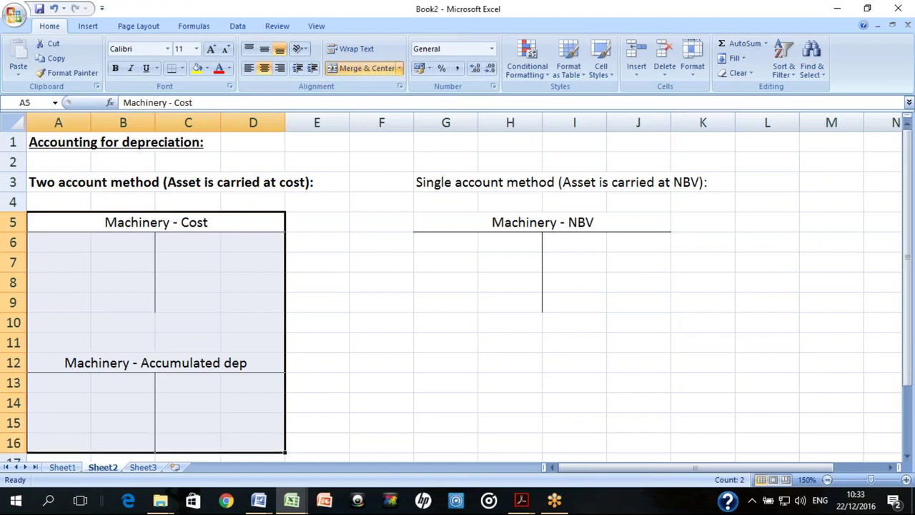
Highlight the single account method's Machinery - NBV T-account, range G5:J9
{"action": "key", "text": "Right"}
{"action": "key", "text": "Right"}
{"action": "key", "text": "Right"}
{"action": "key", "text": "Right"}
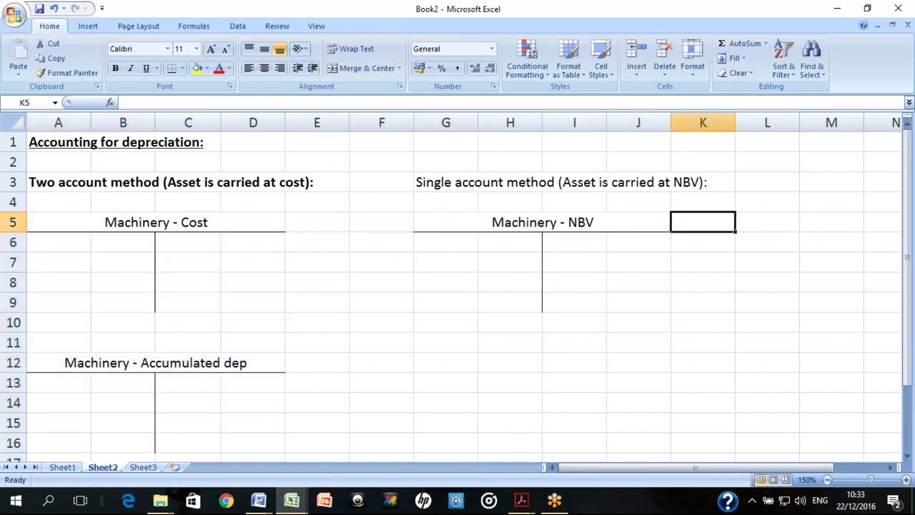
{"action": "key", "text": "Left"}
{"action": "key", "text": "shift+Down"}
{"action": "key", "text": "shift+Down"}
{"action": "key", "text": "shift+Down"}
{"action": "key", "text": "shift+Down"}
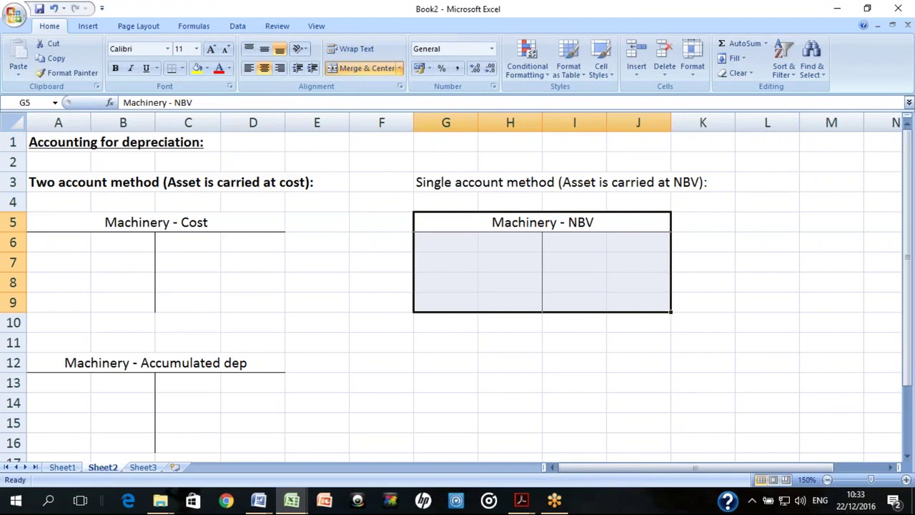
{"action": "left_click", "coordinate": [317, 222]}
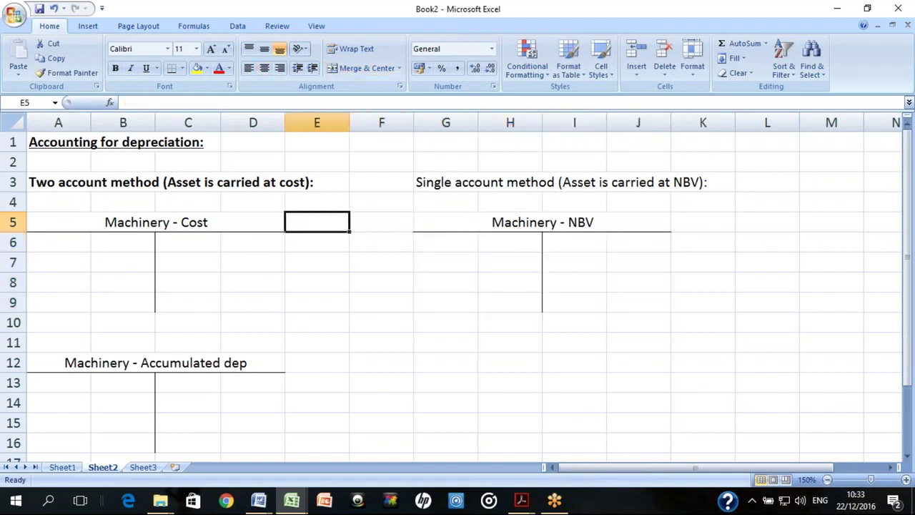
{"action": "left_click", "coordinate": [156, 223]}
{"action": "left_click", "coordinate": [252, 262]}
{"action": "left_click", "coordinate": [253, 343]}
{"action": "key", "text": "Down"}
{"action": "key", "text": "Down"}
{"action": "key", "text": "Down"}
{"action": "key", "text": "Down"}
{"action": "key", "text": "Down"}
{"action": "key", "text": "Down"}
{"action": "key", "text": "Down"}
{"action": "key", "text": "Down"}
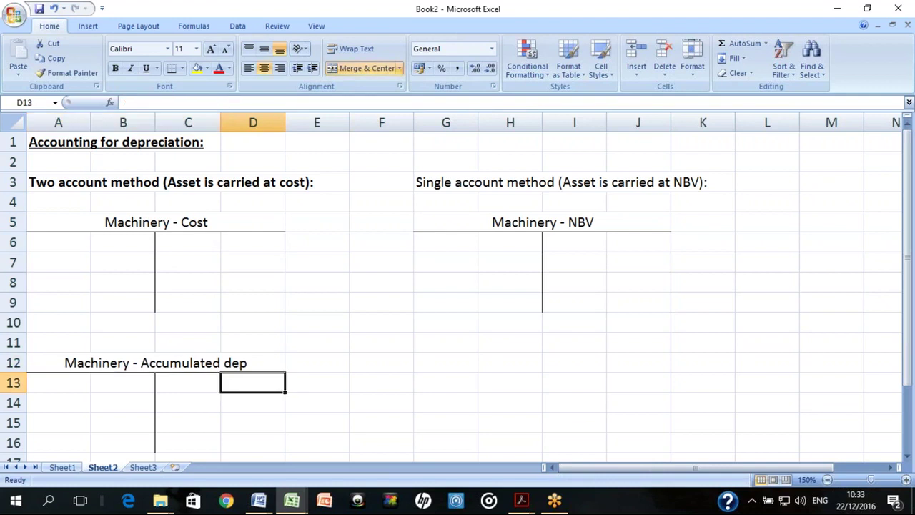
Enter "1. Purchased machinery for Rs. 1,000,000" in A18, below the accumulated depreciation account
{"action": "key", "text": "Left"}
{"action": "key", "text": "Left"}
{"action": "key", "text": "Left"}
{"action": "key", "text": "Up"}
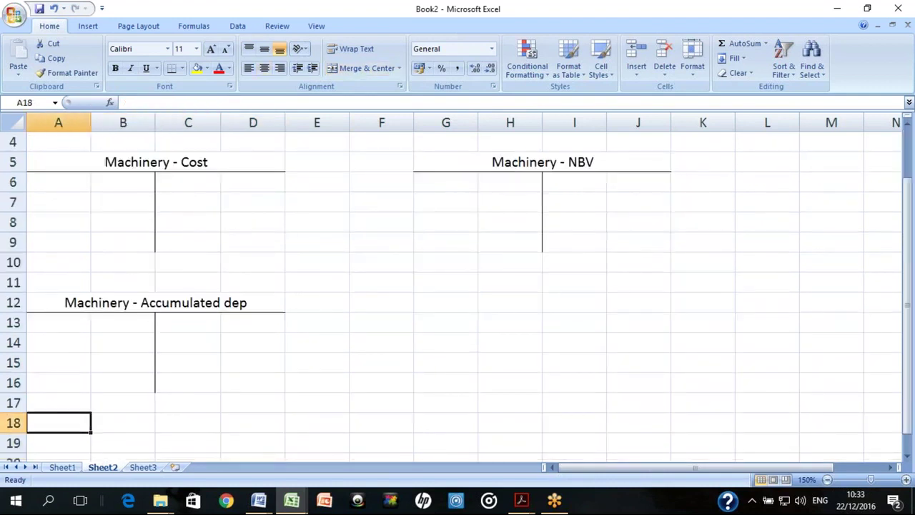
{"action": "type", "text": "1."}
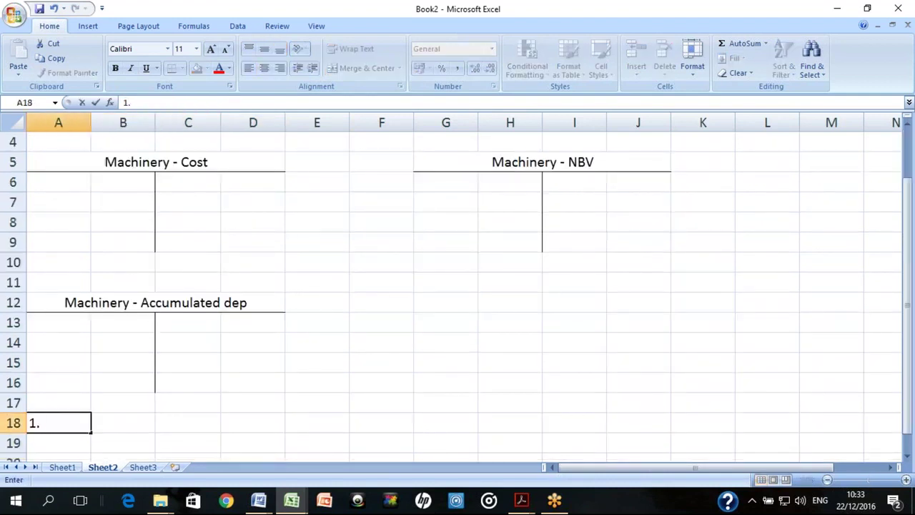
{"action": "key", "text": "Right"}
{"action": "key", "text": "Left"}
{"action": "key", "text": "F2"}
{"action": "key", "text": "BackSpace"}
{"action": "type", "text": "1."}
{"action": "type", "text": " O"}
{"action": "key", "text": "BackSpace"}
{"action": "type", "text": "Purh"}
{"action": "key", "text": "BackSpace"}
{"action": "type", "text": "ch"}
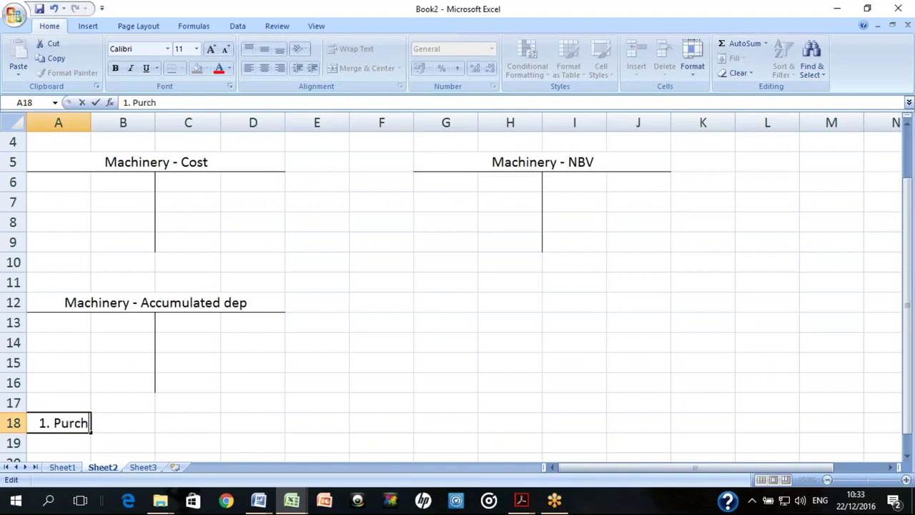
{"action": "type", "text": "ased mac"}
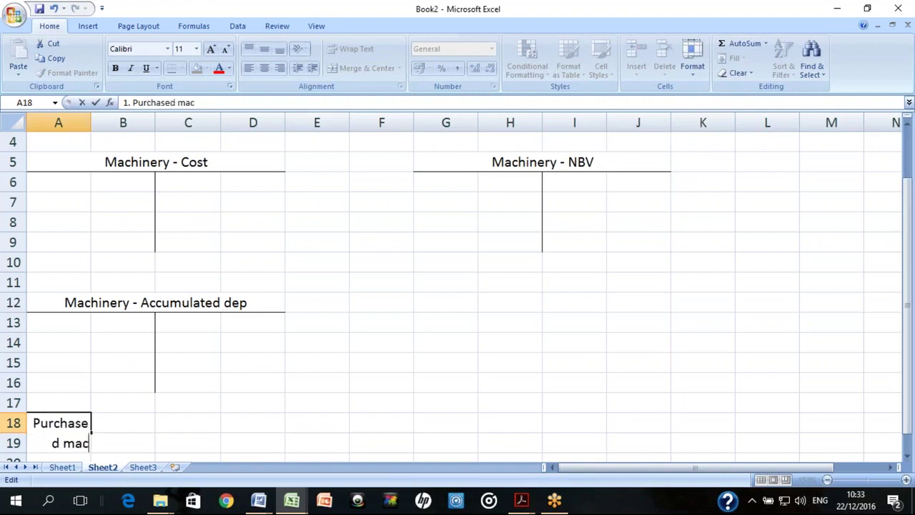
{"action": "type", "text": "himery"}
{"action": "key", "text": "BackSpace"}
{"action": "key", "text": "BackSpace"}
{"action": "key", "text": "BackSpace"}
{"action": "key", "text": "BackSpace"}
{"action": "key", "text": "BackSpace"}
{"action": "type", "text": "iner"}
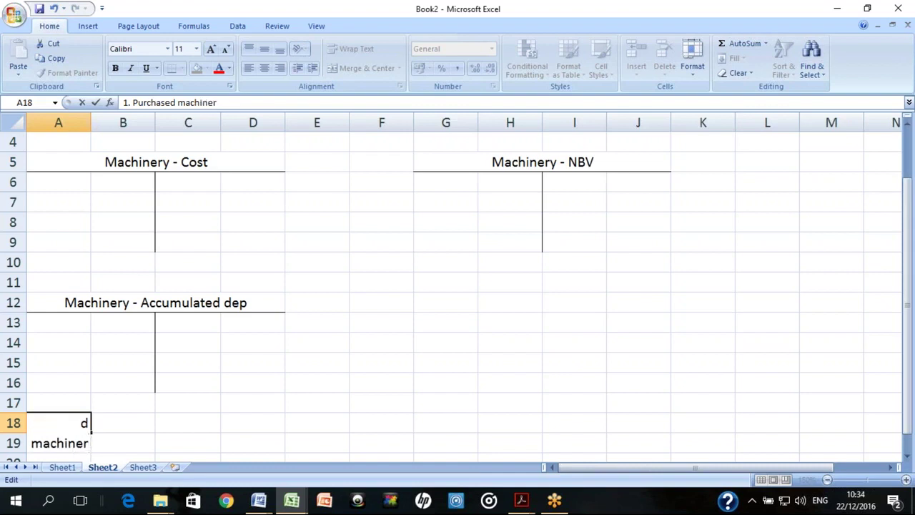
{"action": "type", "text": "y"}
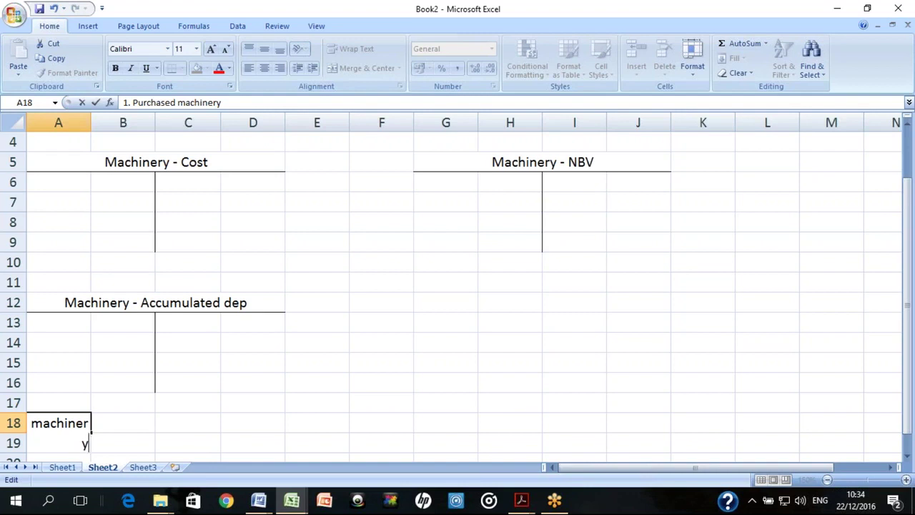
{"action": "type", "text": "for Rs. 1"}
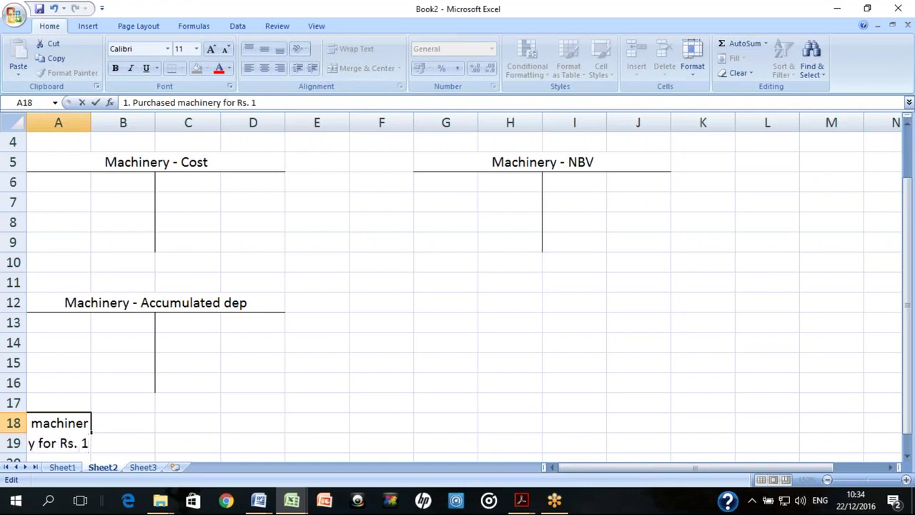
{"action": "type", "text": ",000,000"}
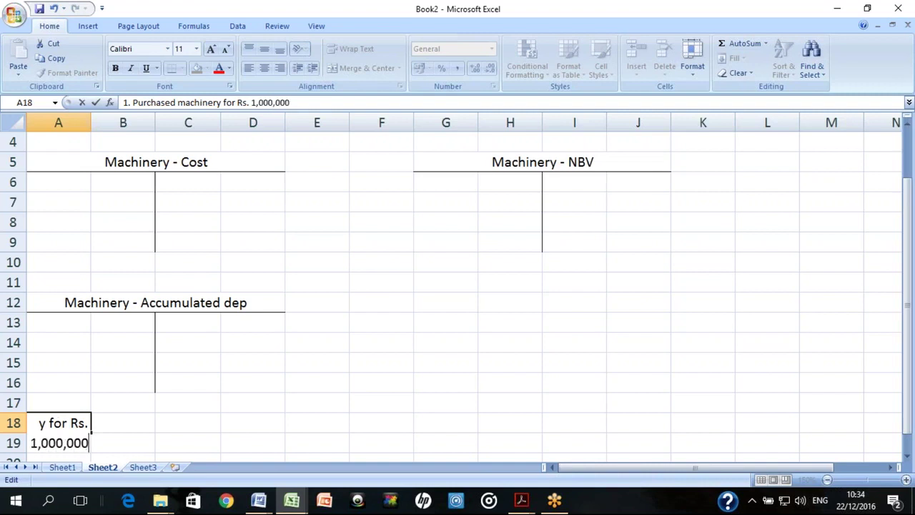
{"action": "key", "text": "Return"}
{"action": "key", "text": "Up"}
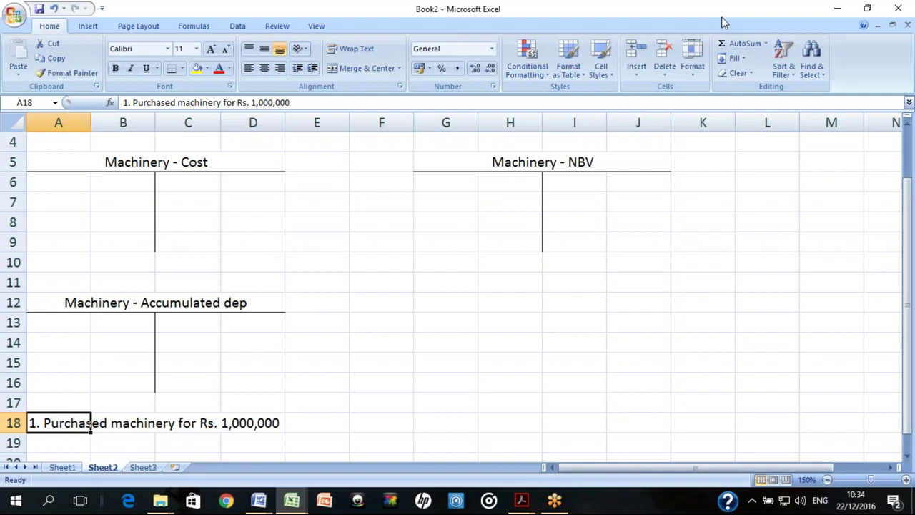
Switch to Sheet1 and locate the 31-Dec-15 date in the depreciation workings
{"action": "key", "text": "ctrl+Page_Up"}
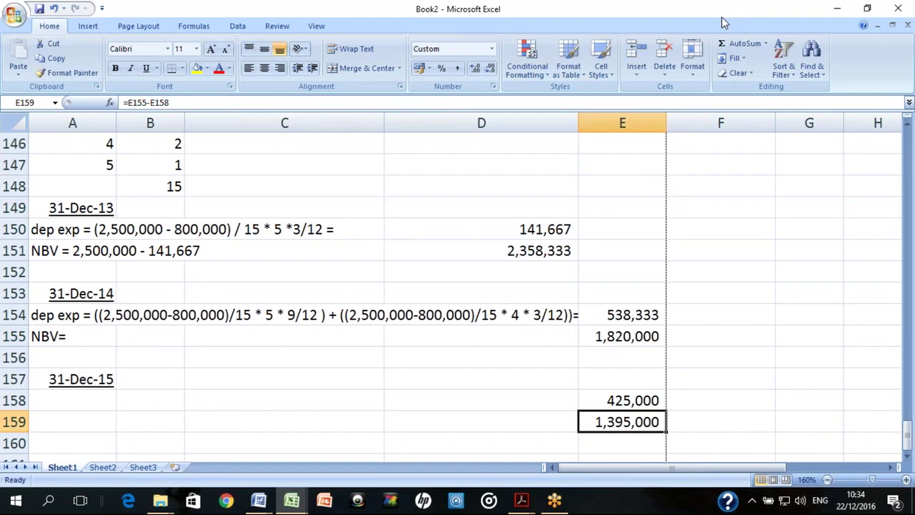
{"action": "key", "text": "Left"}
{"action": "key", "text": "Left"}
{"action": "key", "text": "Left"}
{"action": "key", "text": "Left"}
{"action": "key", "text": "Up"}
{"action": "key", "text": "Up"}
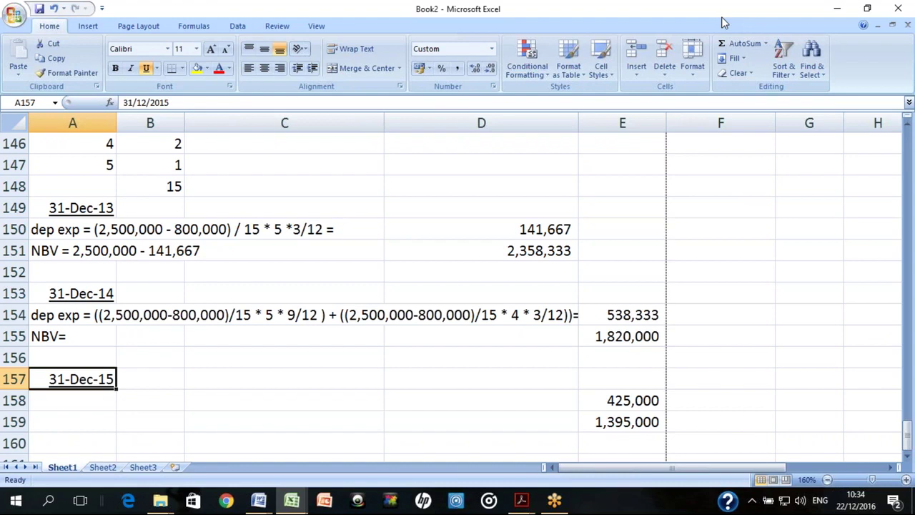
Enter the note "Accumulated dep =141,667 +538,333 +425,00" in F158, beside the 31-Dec-15 depreciation figure
{"action": "key", "text": "Right"}
{"action": "key", "text": "Right"}
{"action": "key", "text": "Right"}
{"action": "key", "text": "Right"}
{"action": "key", "text": "Right"}
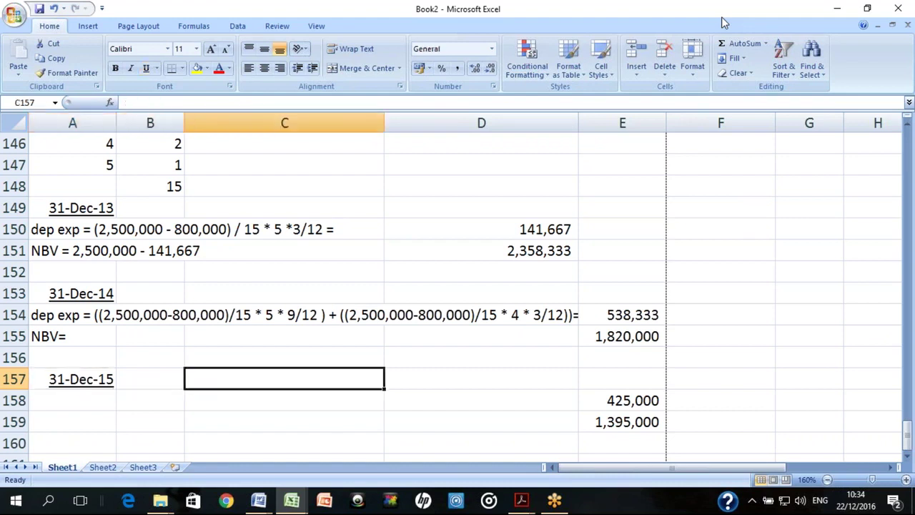
{"action": "key", "text": "Down"}
{"action": "type", "text": "Acc"}
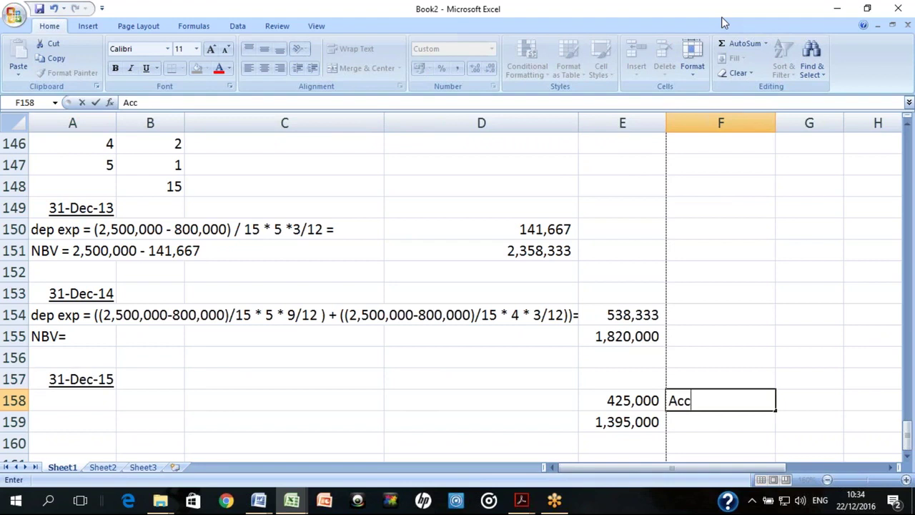
{"action": "type", "text": "umulated dep ="}
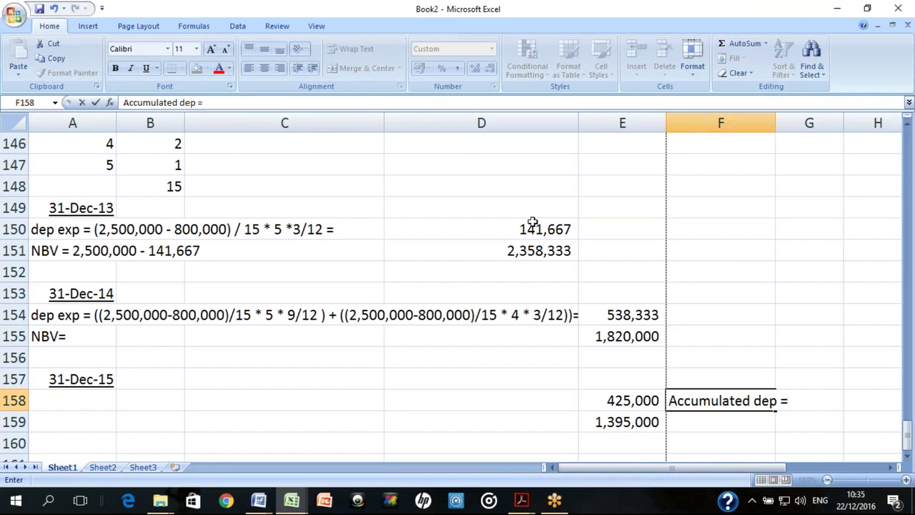
{"action": "type", "text": "141"}
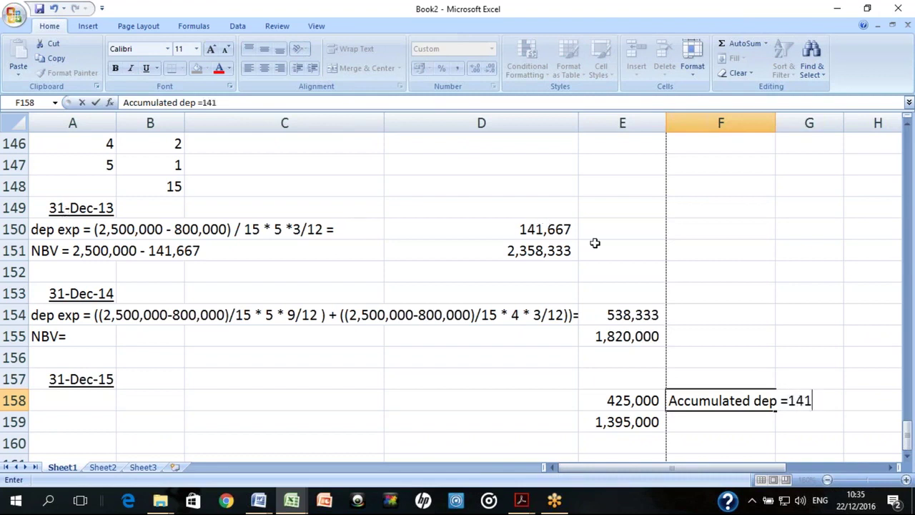
{"action": "type", "text": ",667 +"}
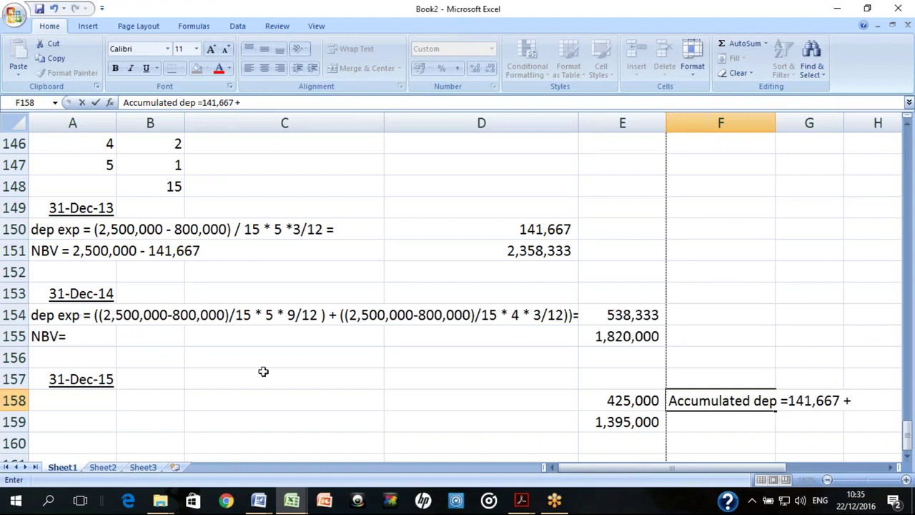
{"action": "type", "text": "538"}
{"action": "type", "text": ",33"}
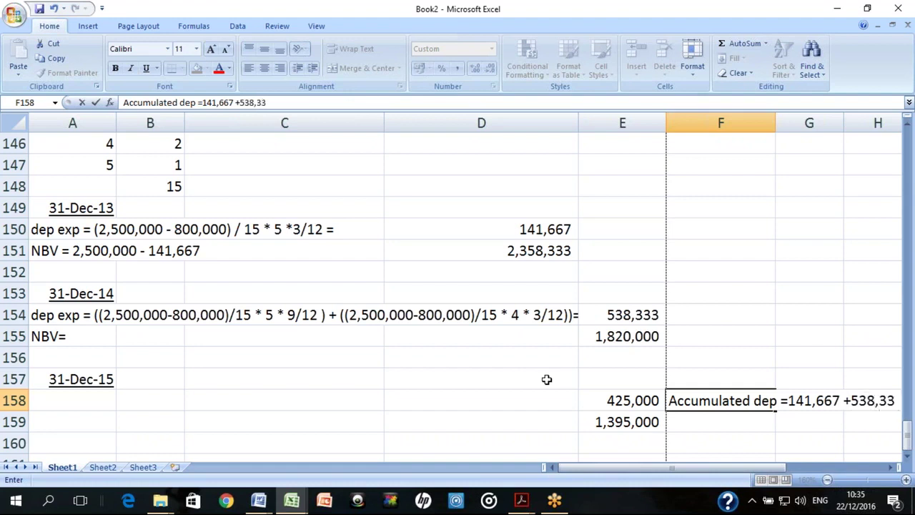
{"action": "type", "text": "3 +"}
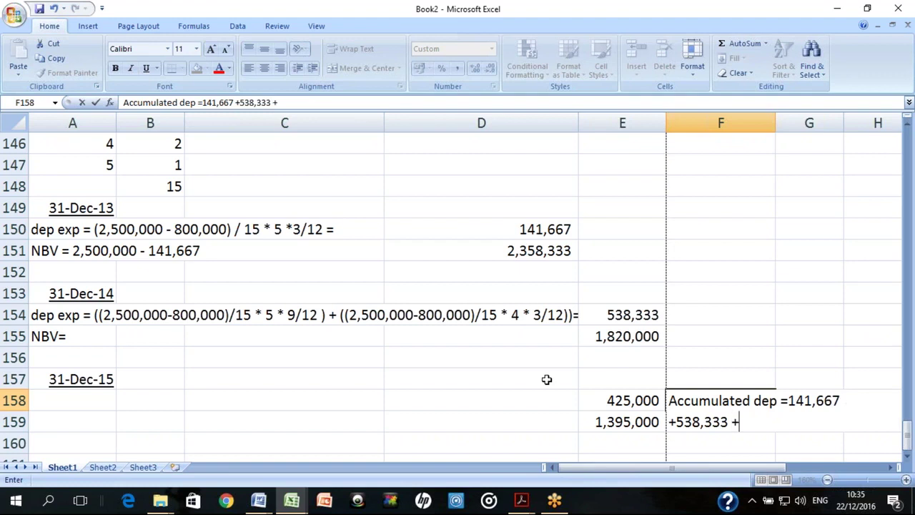
{"action": "type", "text": "425,00"}
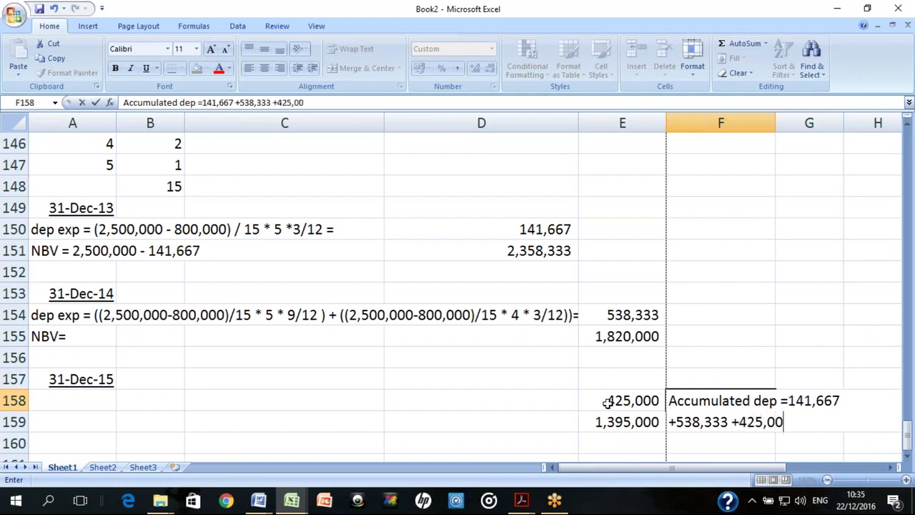
{"action": "key", "text": "Return"}
{"action": "key", "text": "Up"}
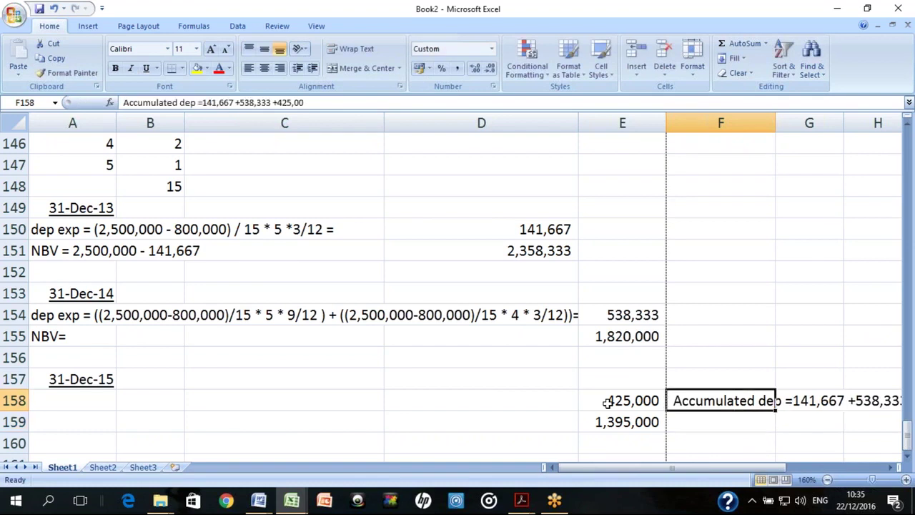
Enter the note "Depreciation exp = 425,000" in F159, directly below the accumulated depreciation note
{"action": "key", "text": "Right"}
{"action": "key", "text": "Right"}
{"action": "key", "text": "Right"}
{"action": "key", "text": "Left"}
{"action": "key", "text": "Left"}
{"action": "key", "text": "Left"}
{"action": "key", "text": "Down"}
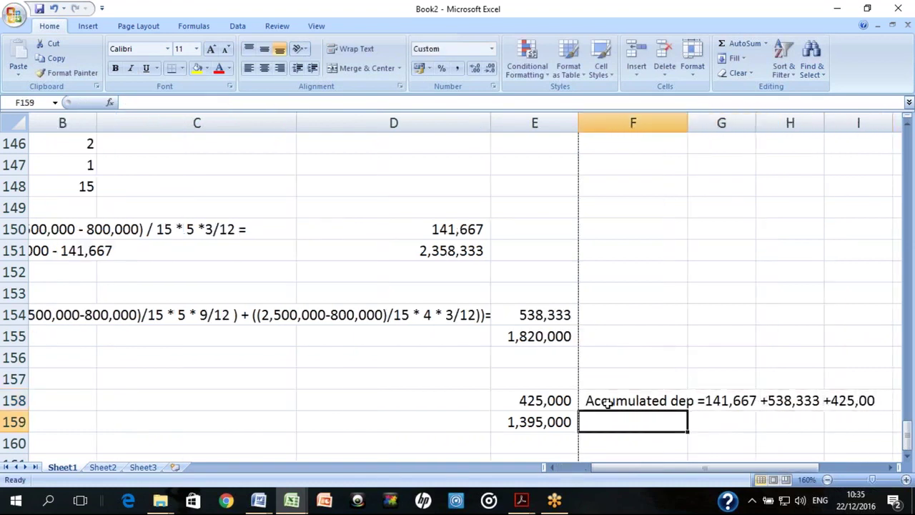
{"action": "type", "text": "Depe"}
{"action": "key", "text": "BackSpace"}
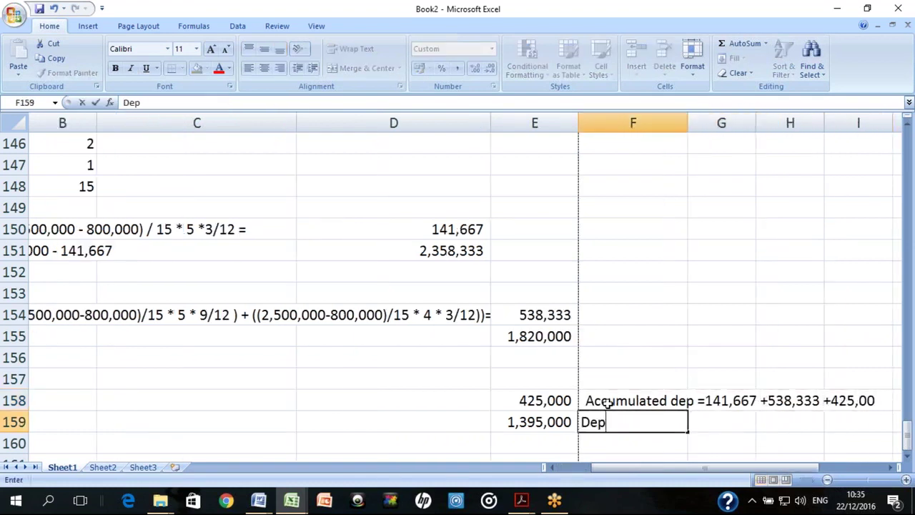
{"action": "type", "text": "reciatio"}
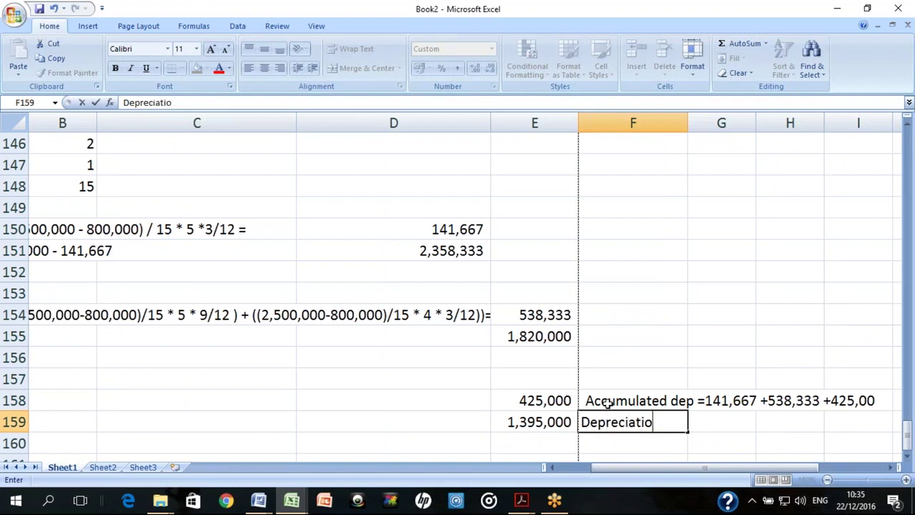
{"action": "type", "text": "n exp = "}
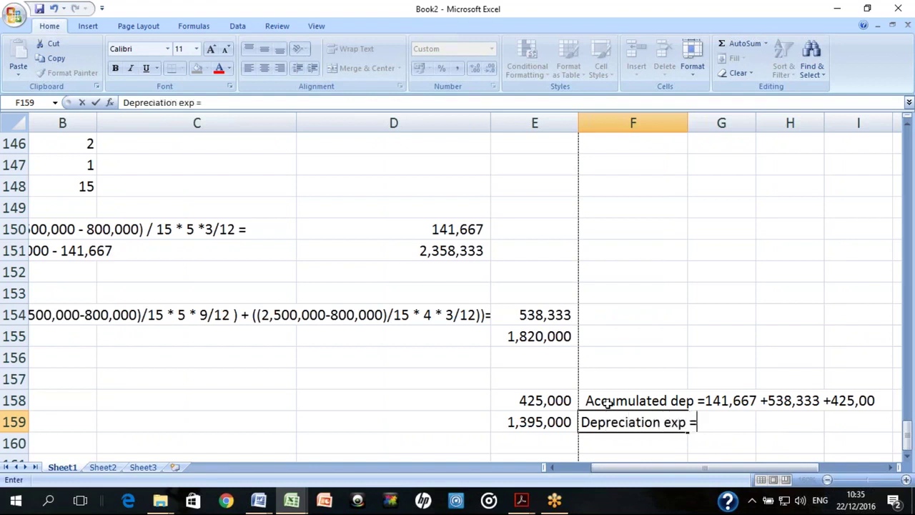
{"action": "type", "text": "425,000"}
{"action": "key", "text": "Return"}
Try to enter "31 dec 2015" as a date heading in F157, above the two depreciation notes
{"action": "key", "text": "Up"}
{"action": "key", "text": "Up"}
{"action": "key", "text": "Up"}
{"action": "type", "text": "31"}
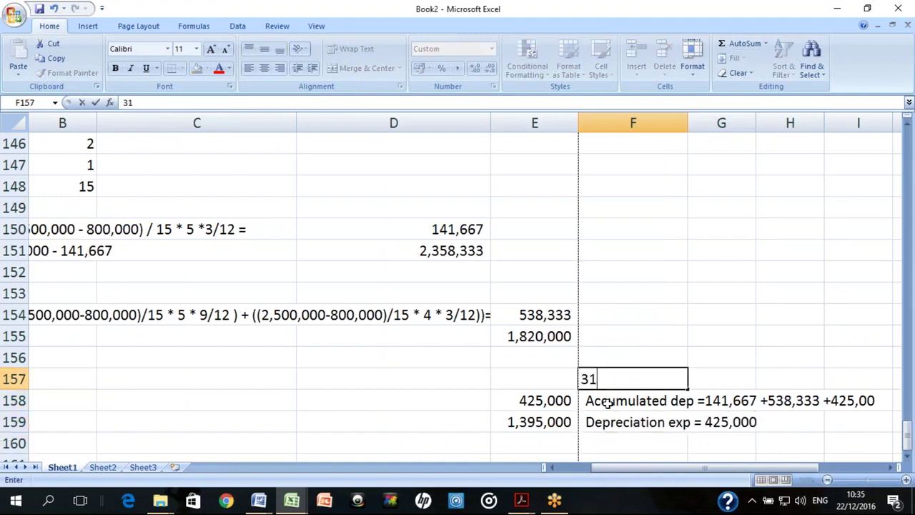
{"action": "type", "text": " dec 2015"}
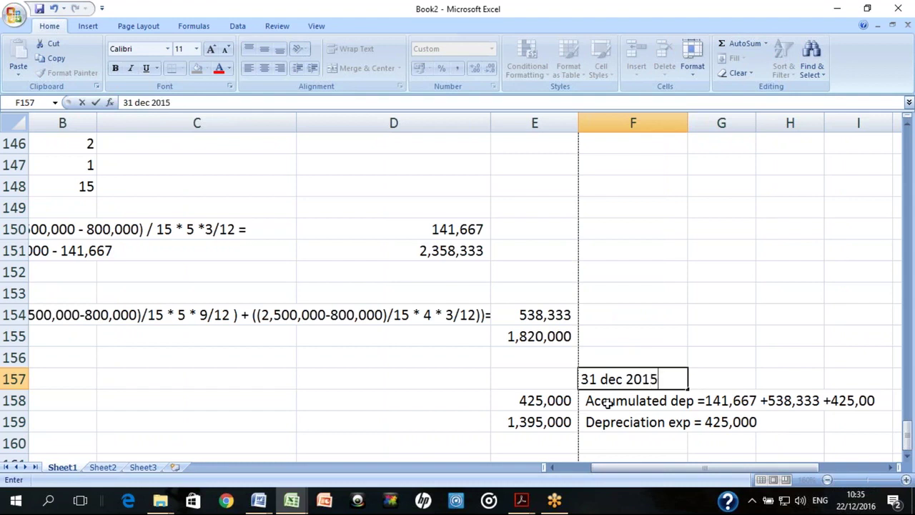
{"action": "key", "text": "Return"}
{"action": "key", "text": "Up"}
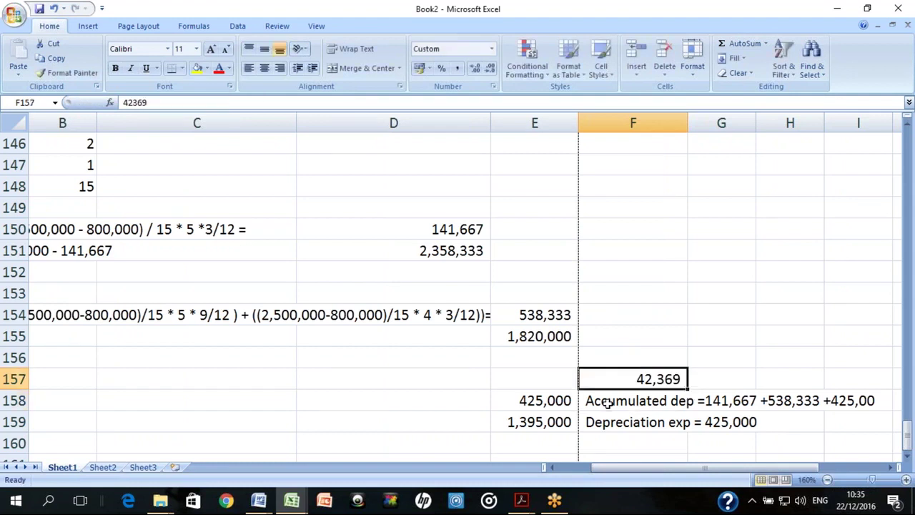
Re-enter the F157 heading as literal text, '31 dec 2015
{"action": "key", "text": "F2"}
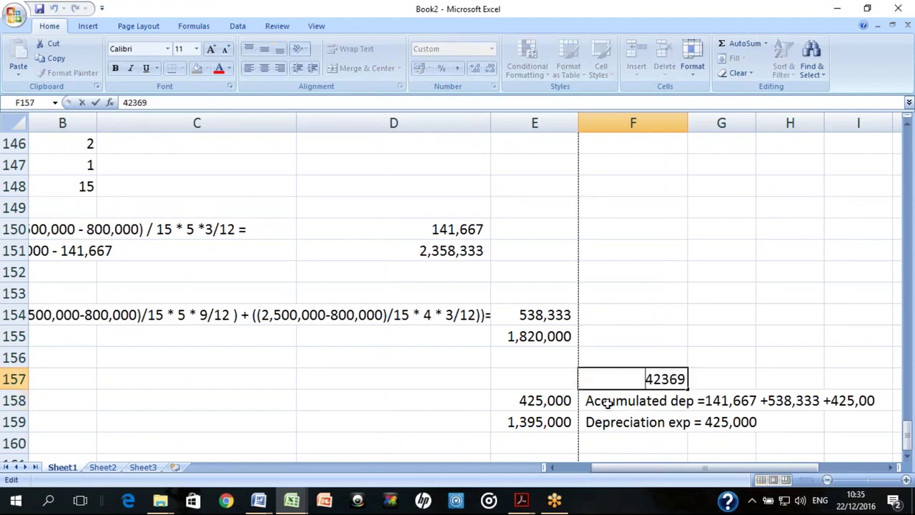
{"action": "key", "text": "shift+Home"}
{"action": "type", "text": "3"}
{"action": "key", "text": "BackSpace"}
{"action": "type", "text": "'31 dec 2015"}
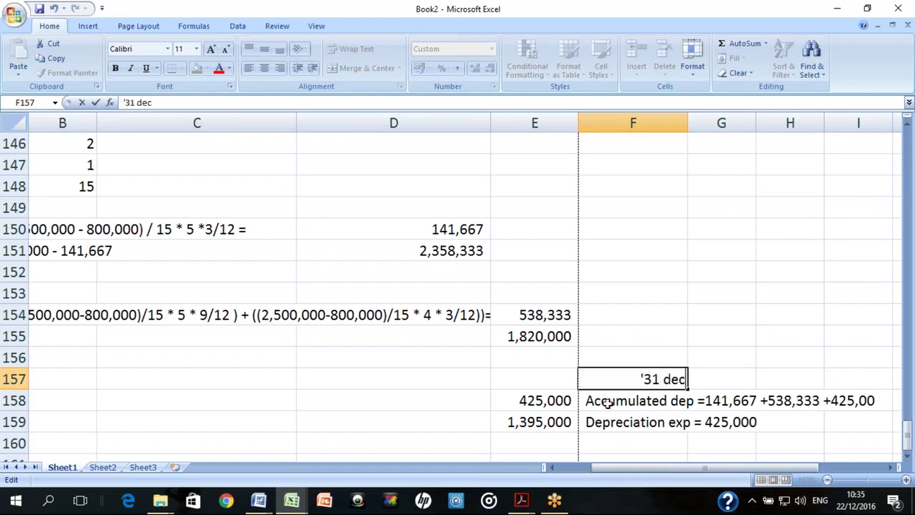
{"action": "key", "text": "Return"}
{"action": "key", "text": "Up"}
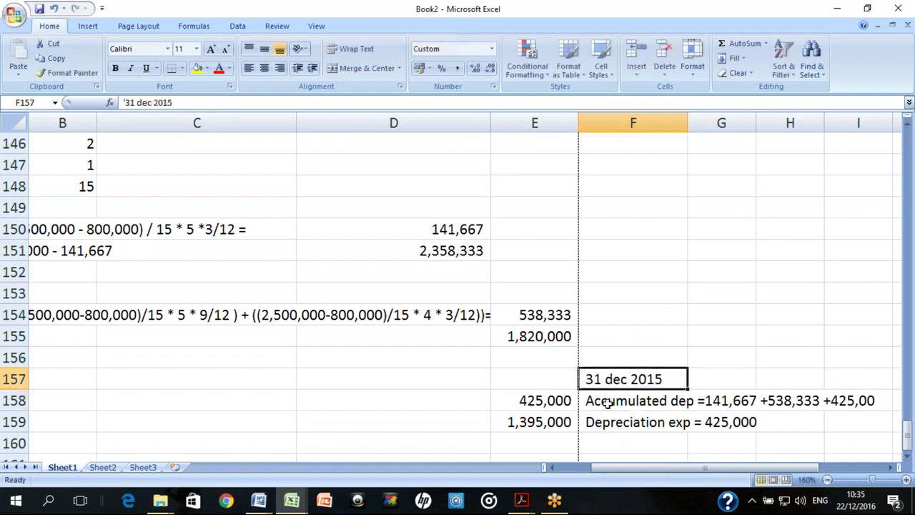
On Sheet2, merge and center the machinery purchase transaction line across A18:J18
{"action": "key", "text": "ctrl+Page_Down"}
{"action": "key", "text": "Down"}
{"action": "key", "text": "Down"}
{"action": "key", "text": "Up"}
{"action": "key", "text": "Up"}
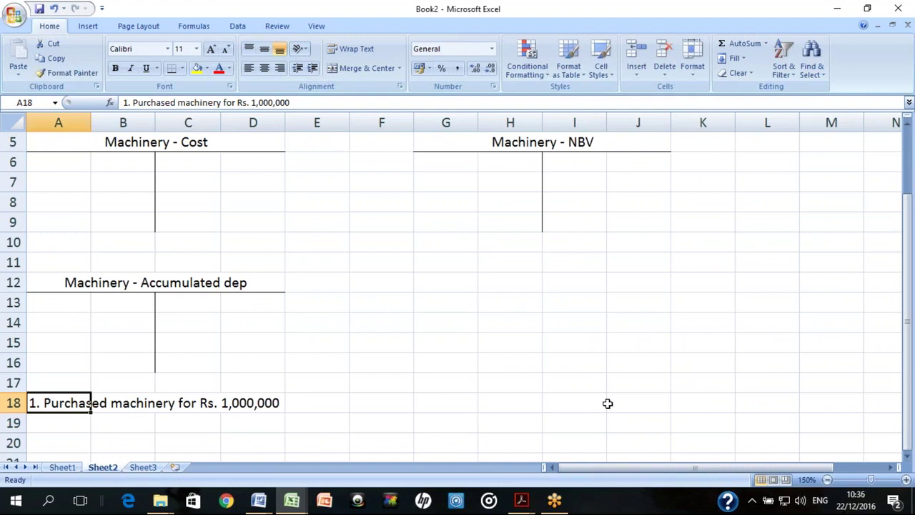
{"action": "key", "text": "shift+Right"}
{"action": "key", "text": "shift+Right"}
{"action": "key", "text": "shift+Right"}
{"action": "key", "text": "shift+Right"}
{"action": "key", "text": "shift+Right"}
{"action": "key", "text": "shift+Right"}
{"action": "key", "text": "shift+Right"}
{"action": "key", "text": "shift+Right"}
{"action": "key", "text": "shift+Right"}
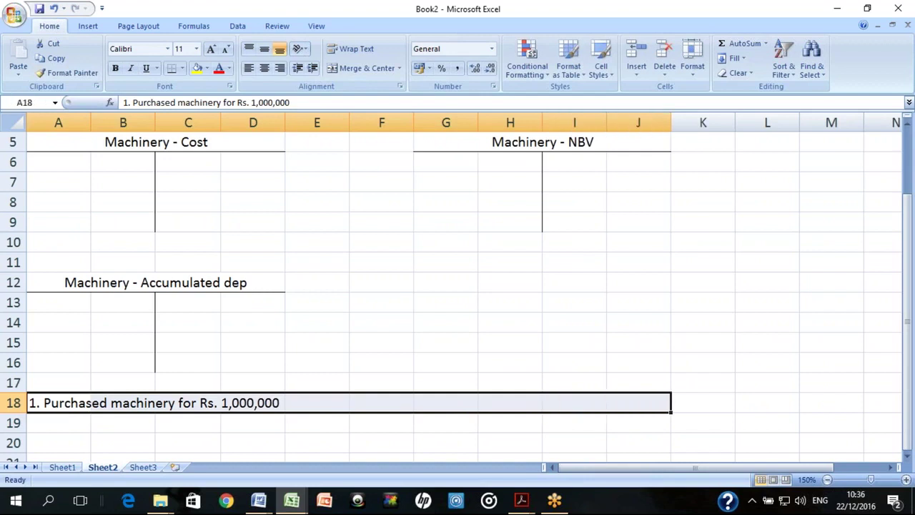
{"action": "left_click", "coordinate": [366, 68]}
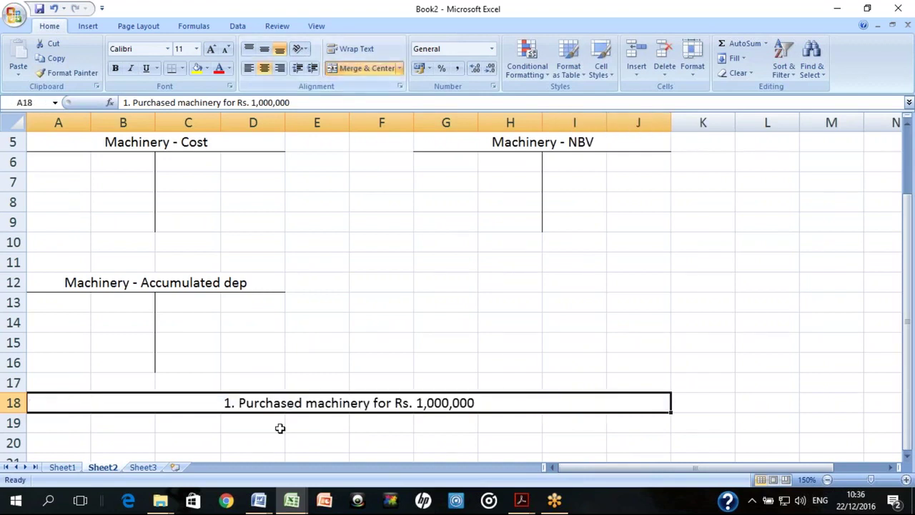
Add a right border to E20:E22 as a divider between the two methods' entries below the transaction line
{"action": "key", "text": "Down"}
{"action": "key", "text": "Down"}
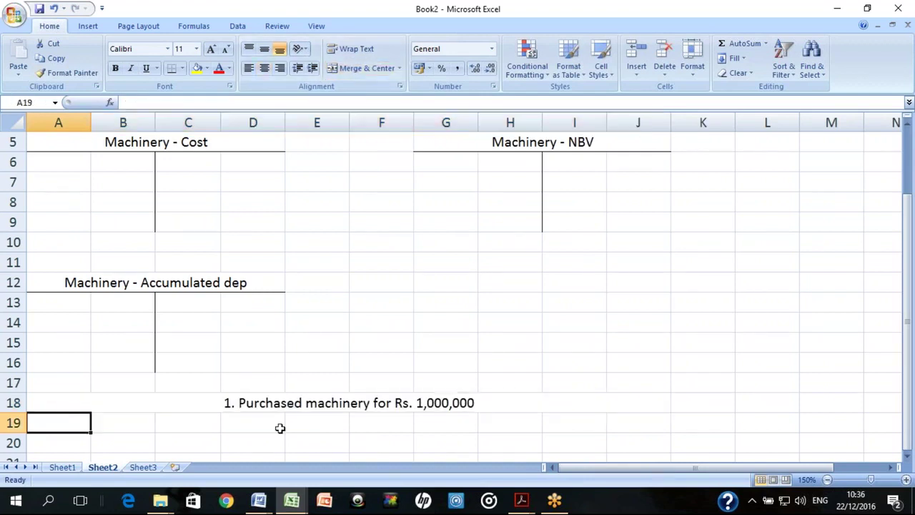
{"action": "key", "text": "Right"}
{"action": "key", "text": "Right"}
{"action": "key", "text": "Right"}
{"action": "key", "text": "Right"}
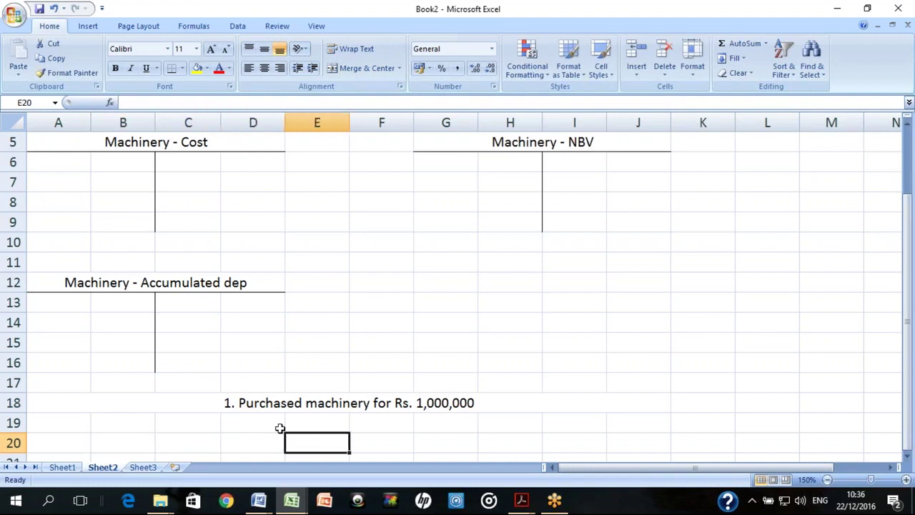
{"action": "key", "text": "shift+Down"}
{"action": "key", "text": "shift+Down"}
{"action": "key", "text": "shift+Down"}
{"action": "key", "text": "shift+Down"}
{"action": "key", "text": "shift+Down"}
{"action": "key", "text": "shift+Down"}
{"action": "key", "text": "shift+Up"}
{"action": "key", "text": "shift+Up"}
{"action": "key", "text": "shift+Up"}
{"action": "key", "text": "shift+Up"}
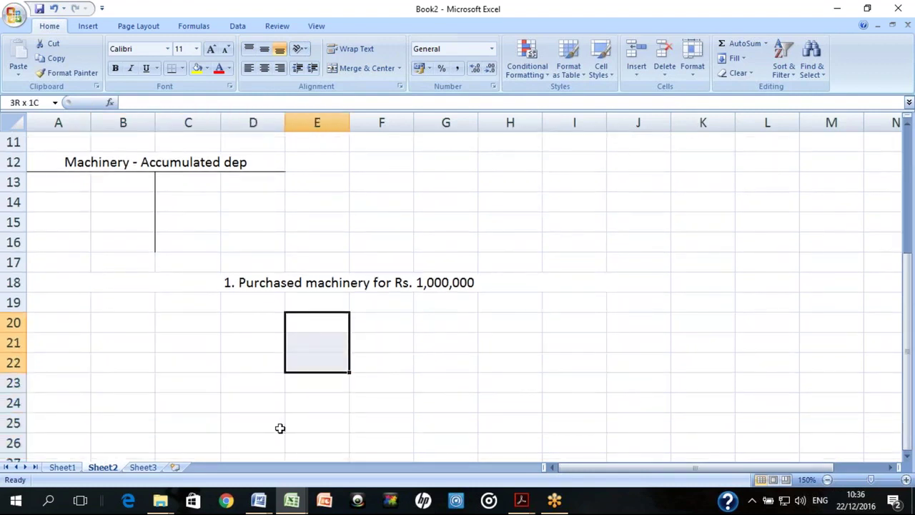
{"action": "left_click", "coordinate": [184, 70]}
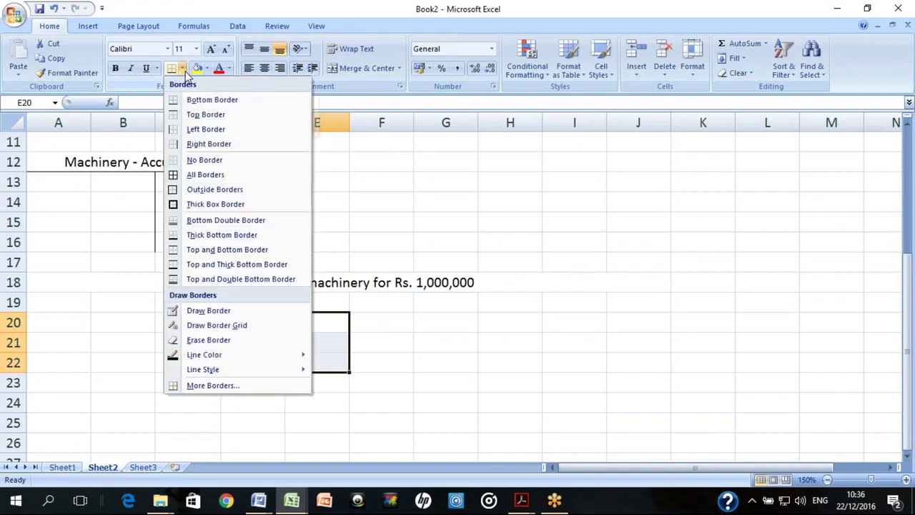
{"action": "left_click", "coordinate": [205, 143]}
Look over the method headings, the T-accounts and the transaction area on Sheet2
{"action": "key", "text": "Left"}
{"action": "key", "text": "Left"}
{"action": "key", "text": "Left"}
{"action": "key", "text": "Left"}
{"action": "key", "text": "Up"}
{"action": "key", "text": "Up"}
{"action": "key", "text": "Up"}
{"action": "key", "text": "Up"}
{"action": "key", "text": "Up"}
{"action": "key", "text": "Up"}
{"action": "key", "text": "Up"}
{"action": "key", "text": "Up"}
{"action": "key", "text": "Up"}
{"action": "key", "text": "Up"}
{"action": "key", "text": "Up"}
{"action": "key", "text": "Up"}
{"action": "key", "text": "Up"}
{"action": "key", "text": "Up"}
{"action": "key", "text": "Up"}
{"action": "key", "text": "Up"}
{"action": "key", "text": "Up"}
{"action": "key", "text": "Up"}
{"action": "key", "text": "Up"}
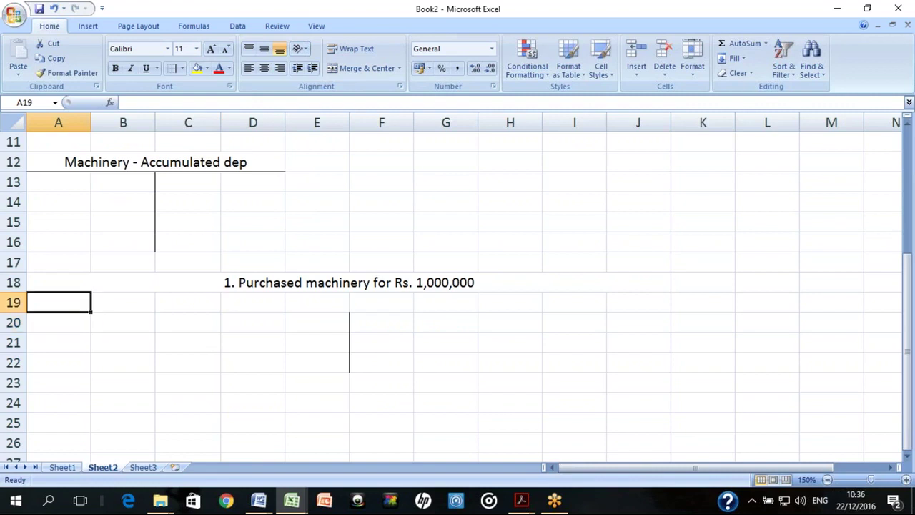
{"action": "key", "text": "Down"}
{"action": "key", "text": "Down"}
{"action": "key", "text": "Down"}
{"action": "key", "text": "Down"}
{"action": "key", "text": "Down"}
{"action": "key", "text": "Down"}
{"action": "key", "text": "Down"}
{"action": "key", "text": "Down"}
{"action": "key", "text": "Down"}
{"action": "key", "text": "Down"}
{"action": "key", "text": "Down"}
{"action": "key", "text": "Down"}
{"action": "key", "text": "Down"}
{"action": "key", "text": "Down"}
{"action": "key", "text": "Down"}
{"action": "key", "text": "Down"}
{"action": "key", "text": "Down"}
{"action": "key", "text": "Down"}
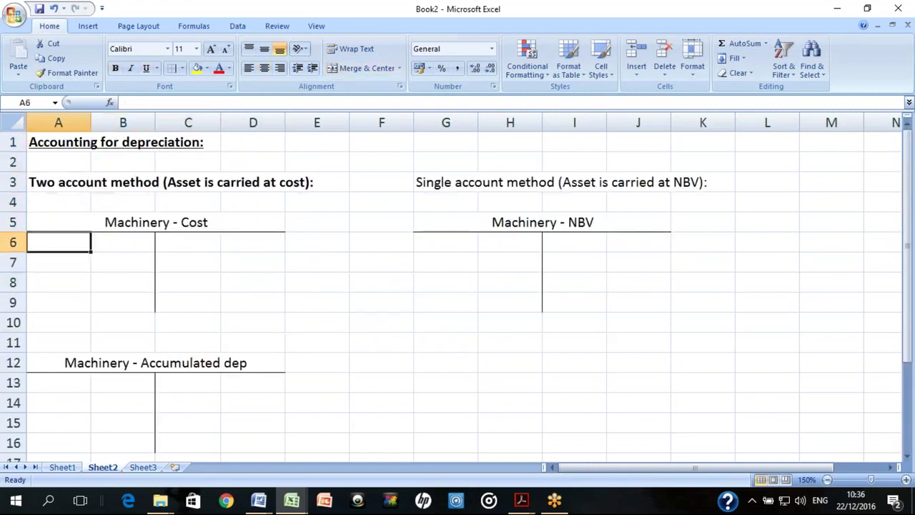
{"action": "key", "text": "Up"}
{"action": "key", "text": "Up"}
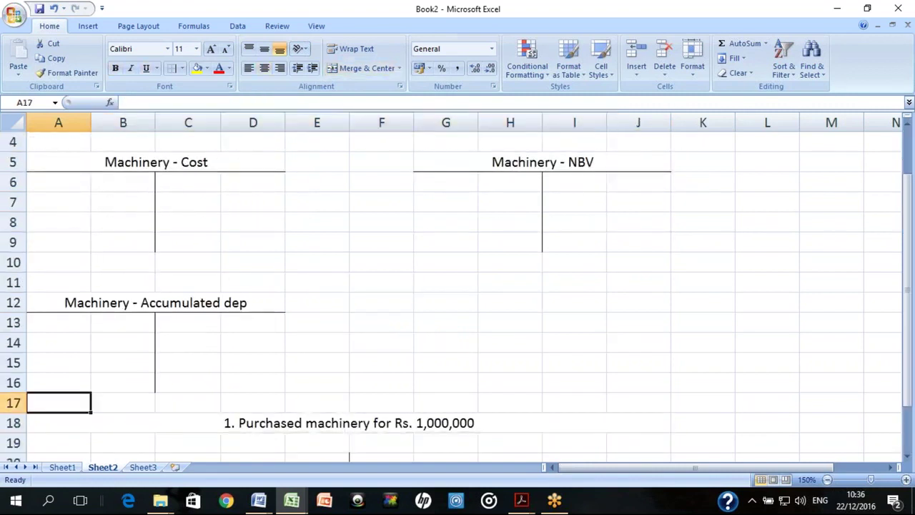
{"action": "key", "text": "Up"}
{"action": "key", "text": "Up"}
{"action": "key", "text": "Up"}
{"action": "key", "text": "Up"}
{"action": "key", "text": "Up"}
{"action": "key", "text": "Up"}
{"action": "key", "text": "Up"}
{"action": "key", "text": "Up"}
{"action": "key", "text": "Up"}
{"action": "key", "text": "Up"}
{"action": "key", "text": "Up"}
{"action": "key", "text": "Up"}
{"action": "key", "text": "Up"}
{"action": "key", "text": "Up"}
{"action": "key", "text": "Up"}
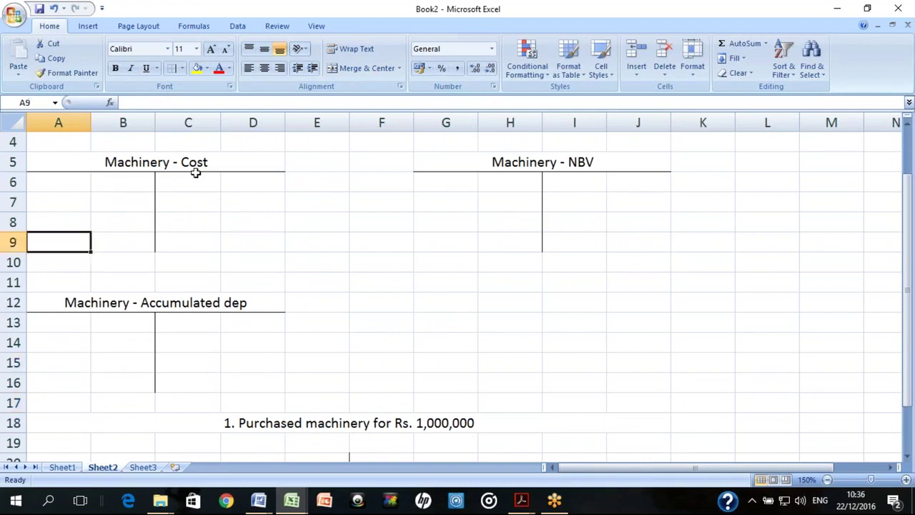
Freeze panes at A4 so the title and method headings in rows 1 to 3 remain fixed while scrolling
{"action": "key", "text": "Down"}
{"action": "key", "text": "Down"}
{"action": "key", "text": "Up"}
{"action": "key", "text": "Down"}
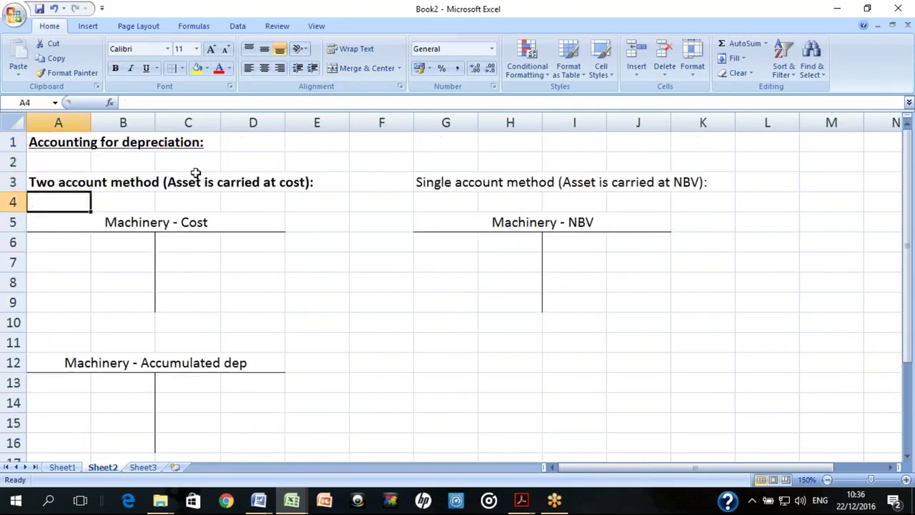
{"action": "left_click", "coordinate": [318, 25]}
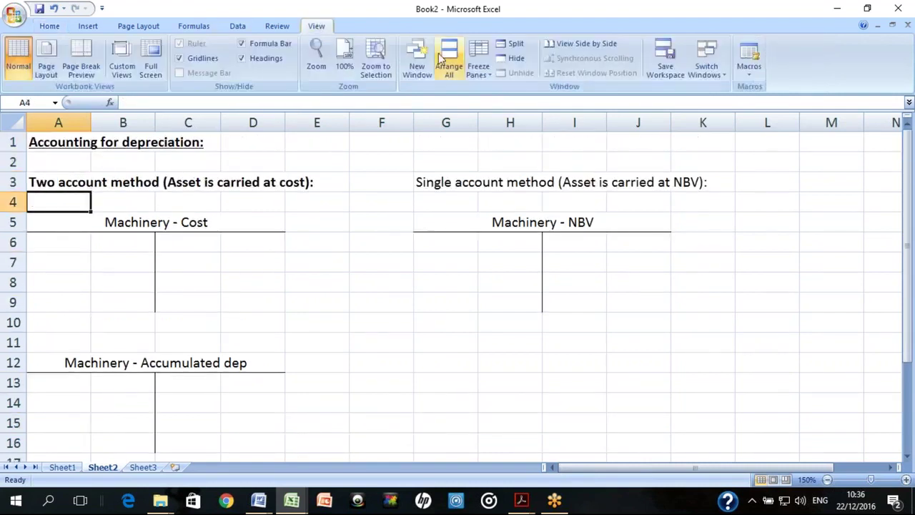
{"action": "left_click", "coordinate": [470, 62]}
{"action": "left_click", "coordinate": [524, 93]}
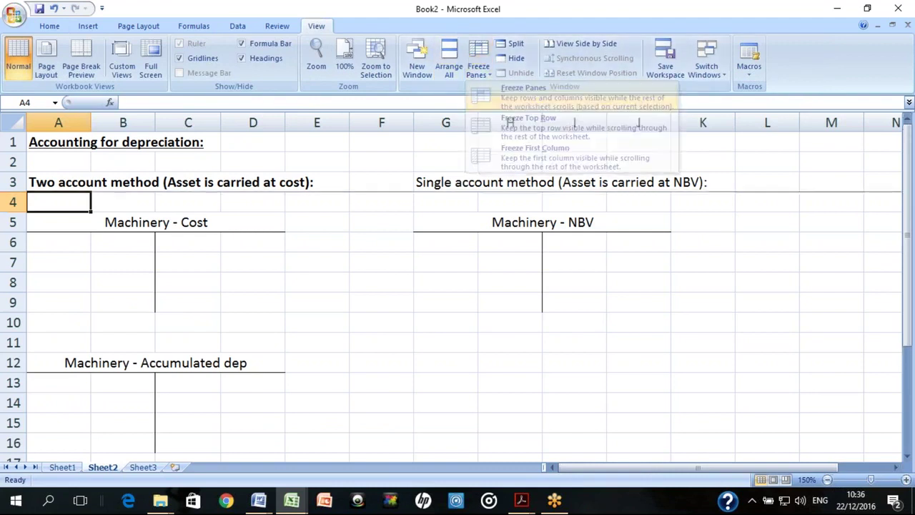
Check the frozen headings against the transaction area by moving down to row 30
{"action": "key", "text": "Down"}
{"action": "key", "text": "Down"}
{"action": "key", "text": "Down"}
{"action": "key", "text": "Down"}
{"action": "key", "text": "Down"}
{"action": "key", "text": "Down"}
{"action": "key", "text": "Down"}
{"action": "key", "text": "Down"}
{"action": "key", "text": "Down"}
{"action": "key", "text": "Down"}
{"action": "key", "text": "Down"}
{"action": "key", "text": "Down"}
{"action": "key", "text": "Down"}
{"action": "key", "text": "Down"}
{"action": "key", "text": "Down"}
{"action": "key", "text": "Down"}
{"action": "key", "text": "Down"}
{"action": "key", "text": "Down"}
{"action": "key", "text": "Down"}
{"action": "key", "text": "Down"}
{"action": "key", "text": "Down"}
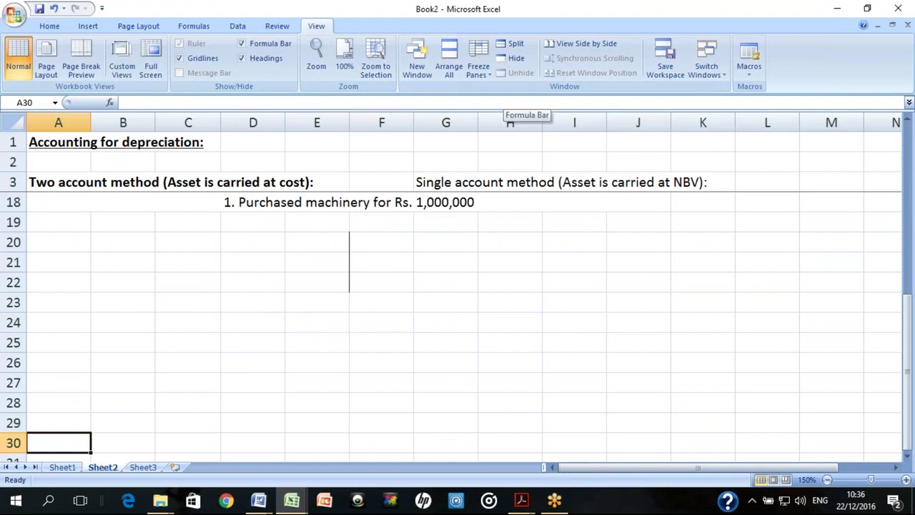
Enter "Machinery - Cost" in A20 as the first line of the two account method's purchase entry
{"action": "key", "text": "Up"}
{"action": "key", "text": "Up"}
{"action": "key", "text": "Up"}
{"action": "key", "text": "Up"}
{"action": "key", "text": "Up"}
{"action": "key", "text": "Up"}
{"action": "key", "text": "Up"}
{"action": "key", "text": "Up"}
{"action": "key", "text": "Up"}
{"action": "key", "text": "Up"}
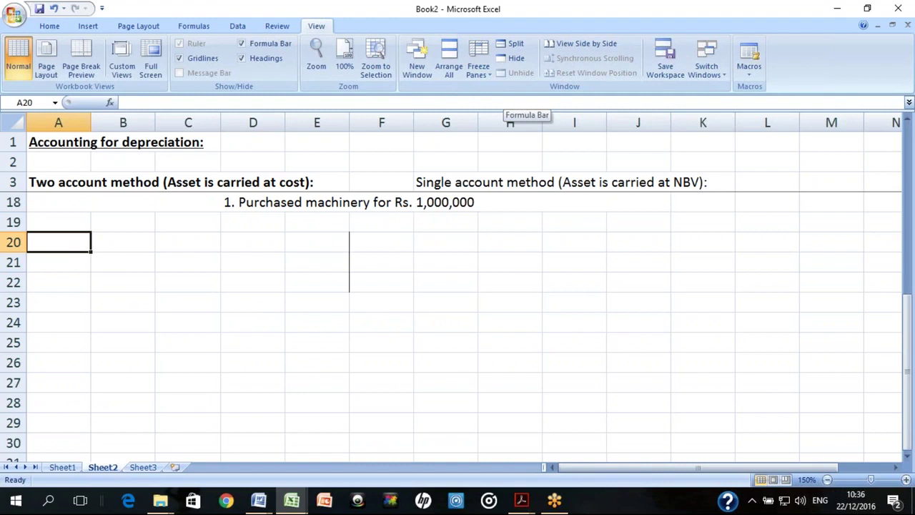
{"action": "type", "text": "Machine"}
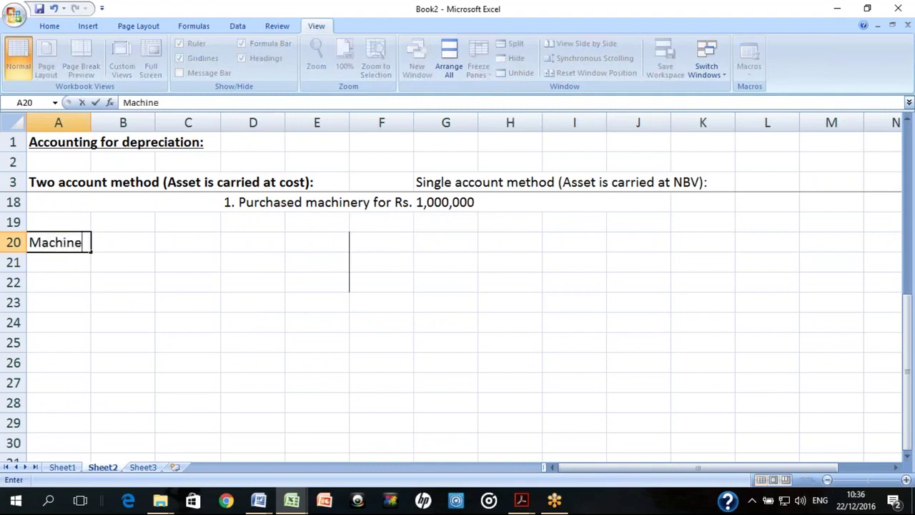
{"action": "type", "text": "ry - Cost"}
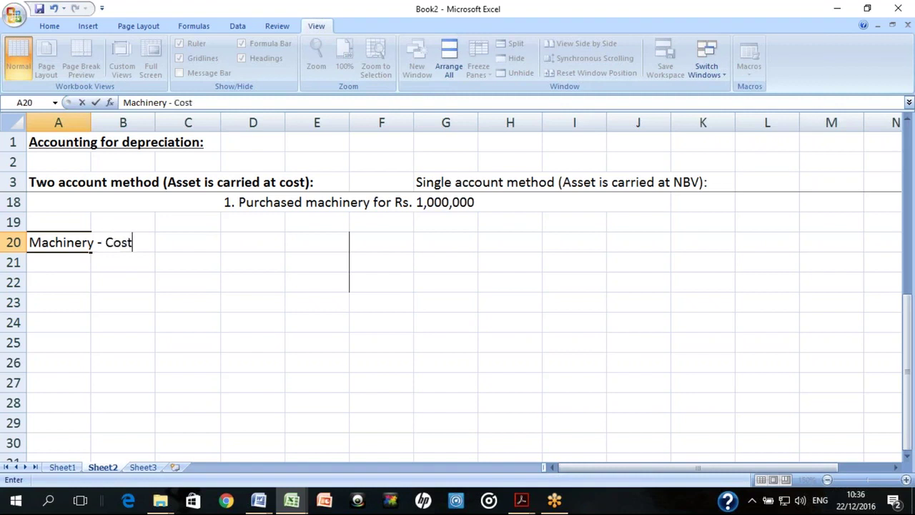
{"action": "left_click", "coordinate": [123, 262]}
{"action": "left_click", "coordinate": [188, 243]}
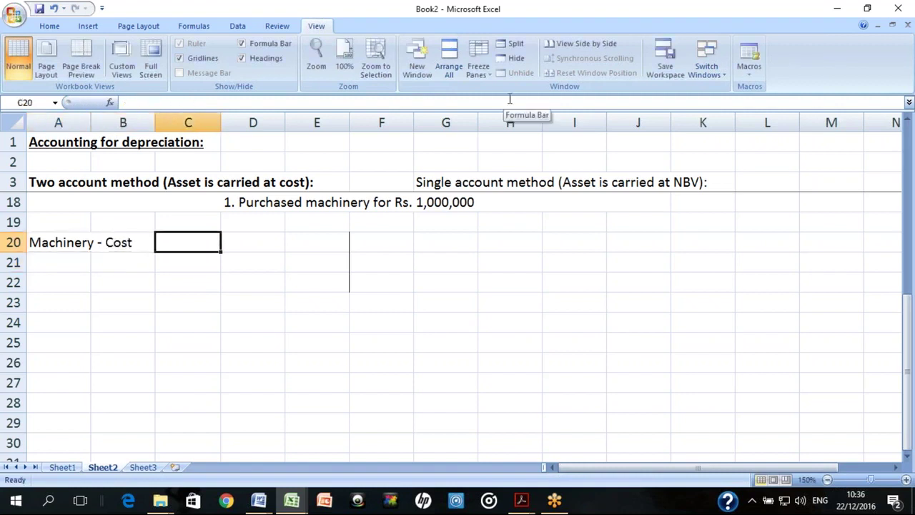
Enter the debit amount 1,000,000 for Machinery - Cost in C20
{"action": "type", "text": "1,00,0"}
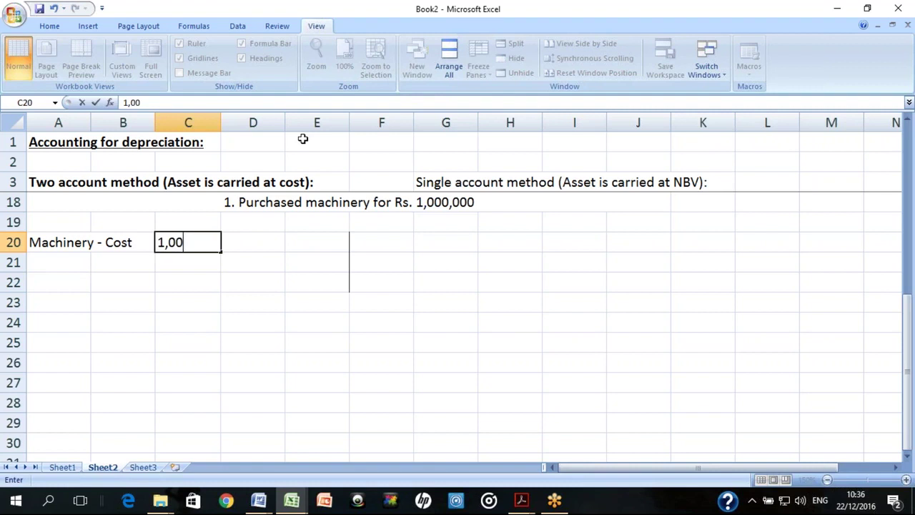
{"action": "key", "text": "BackSpace"}
{"action": "key", "text": "BackSpace"}
{"action": "type", "text": "0,000"}
{"action": "key", "text": "Return"}
Enter "Bank/Payable" in B21 as the credit line of the two account method's purchase entry
{"action": "key", "text": "Left"}
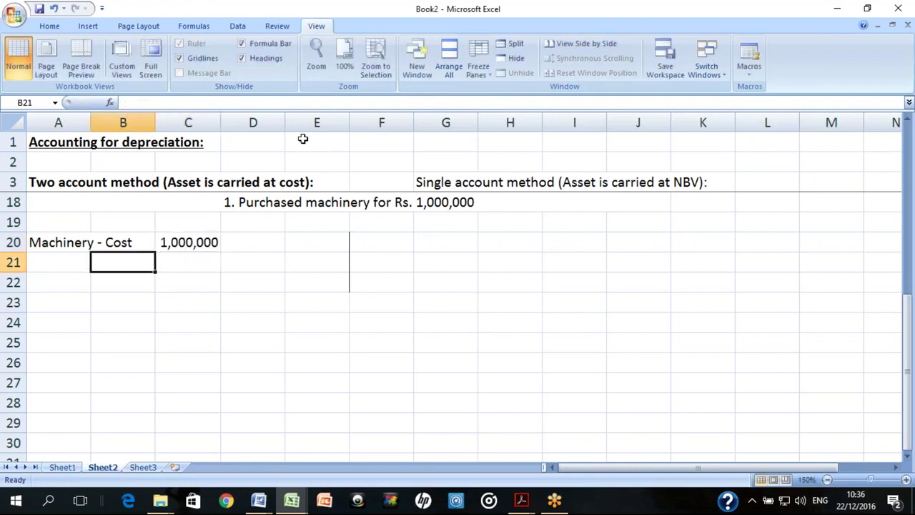
{"action": "type", "text": "Cas"}
{"action": "key", "text": "BackSpace"}
{"action": "key", "text": "BackSpace"}
{"action": "key", "text": "BackSpace"}
{"action": "type", "text": "B"}
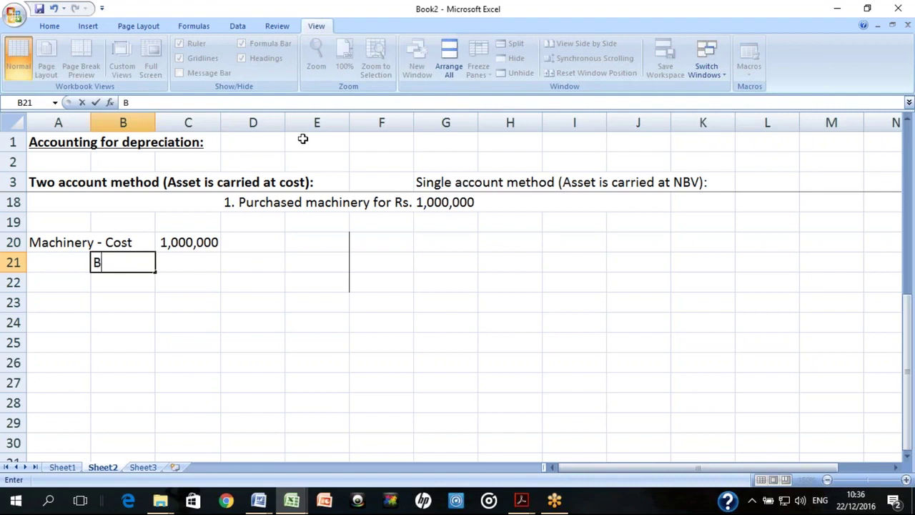
{"action": "type", "text": "ank/Payable"}
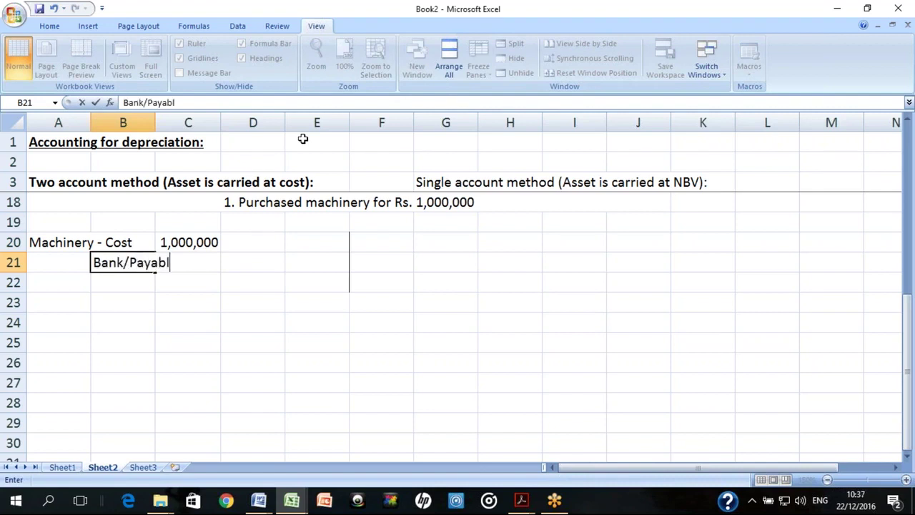
{"action": "key", "text": "Return"}
Enter the credit amount 1,000,000 for the Bank/Payable line in D21
{"action": "key", "text": "Right"}
{"action": "key", "text": "Right"}
{"action": "key", "text": "Right"}
{"action": "key", "text": "Up"}
{"action": "key", "text": "Left"}
{"action": "type", "text": "1,000,000"}
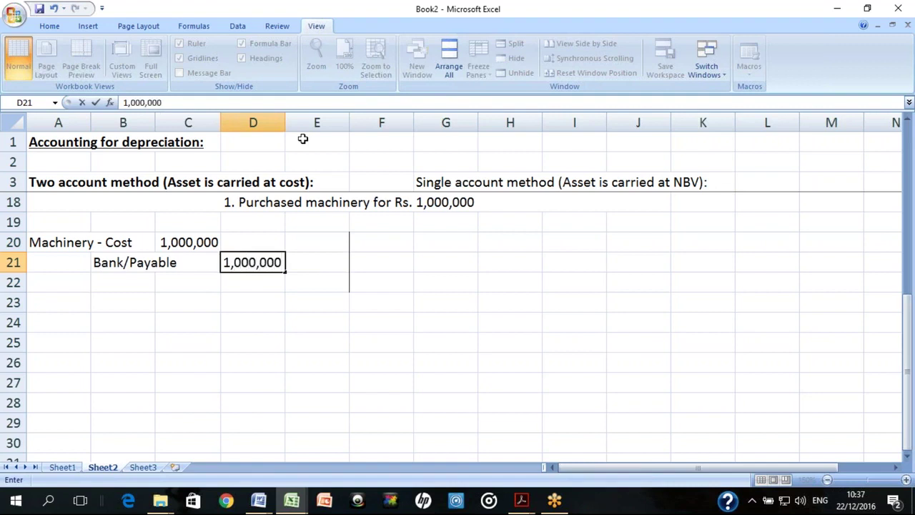
{"action": "key", "text": "Return"}
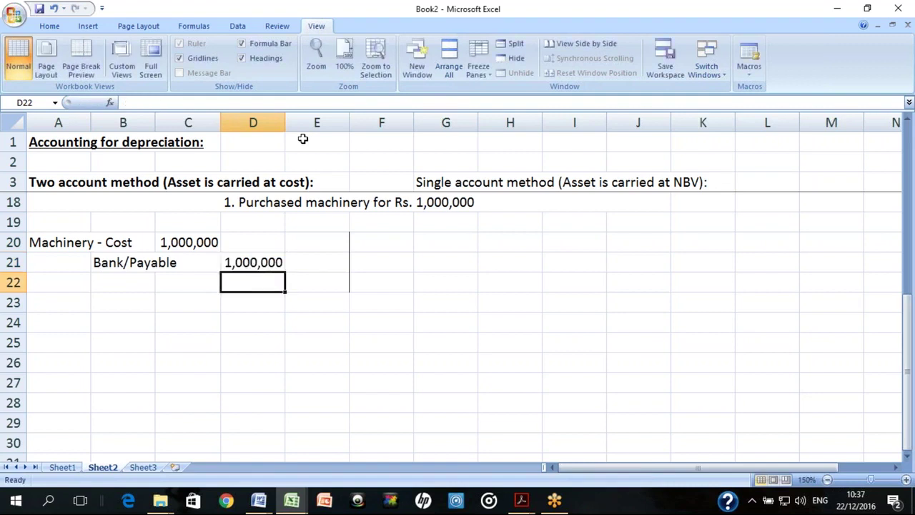
Review the two account purchase entry in A20:D21 against the transaction heading in row 18
{"action": "key", "text": "Up"}
{"action": "key", "text": "Left"}
{"action": "key", "text": "Left"}
{"action": "key", "text": "Left"}
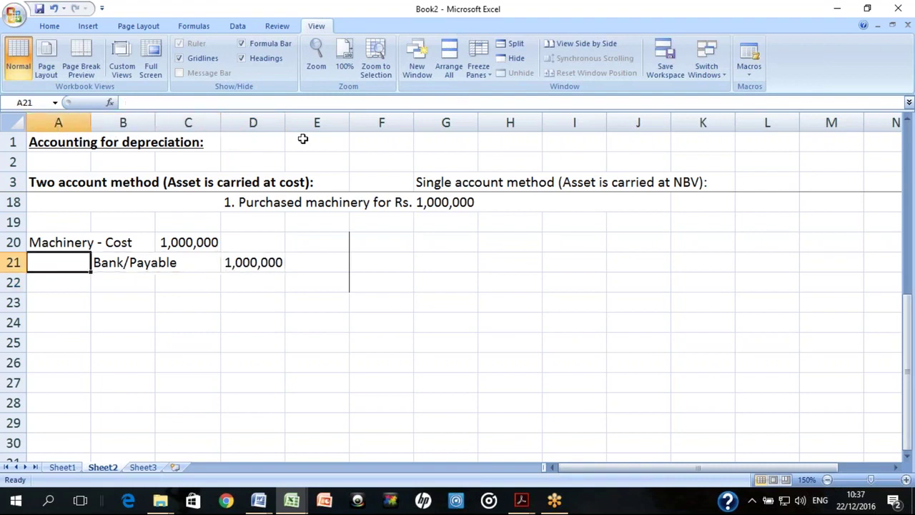
{"action": "key", "text": "Up"}
{"action": "key", "text": "shift+Right"}
{"action": "key", "text": "shift+Right"}
{"action": "key", "text": "shift+Right"}
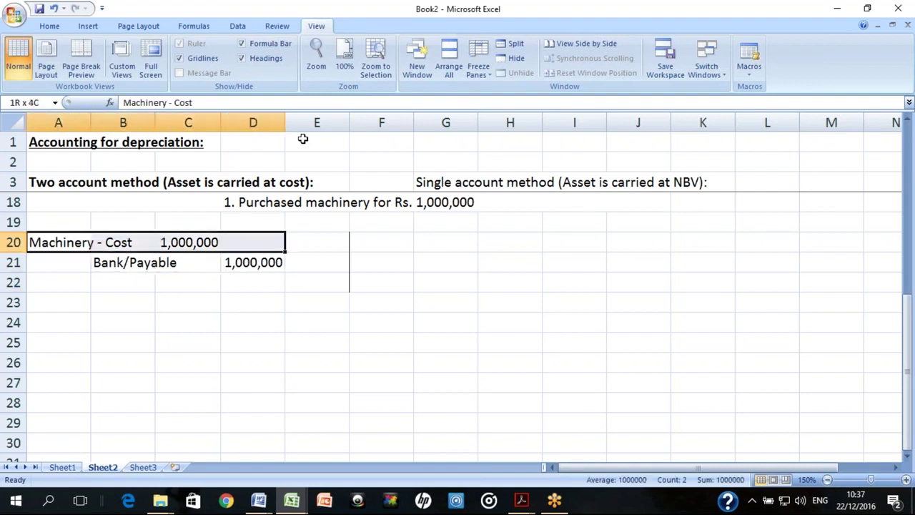
{"action": "key", "text": "shift+Down"}
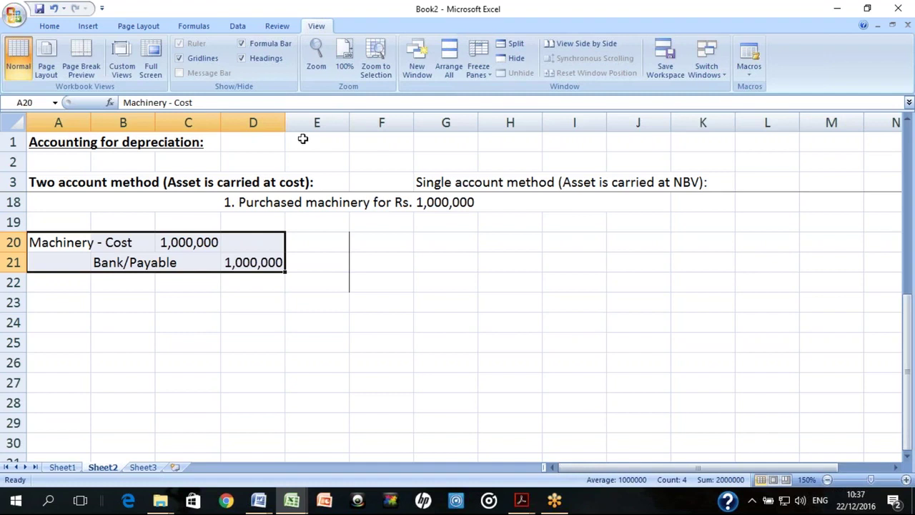
{"action": "left_click", "coordinate": [307, 203]}
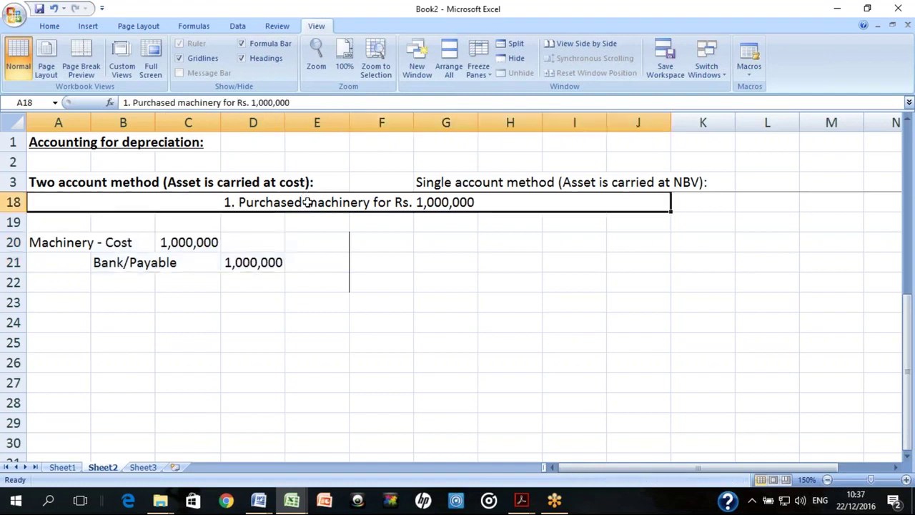
{"action": "left_click", "coordinate": [82, 241]}
{"action": "left_click", "coordinate": [203, 243]}
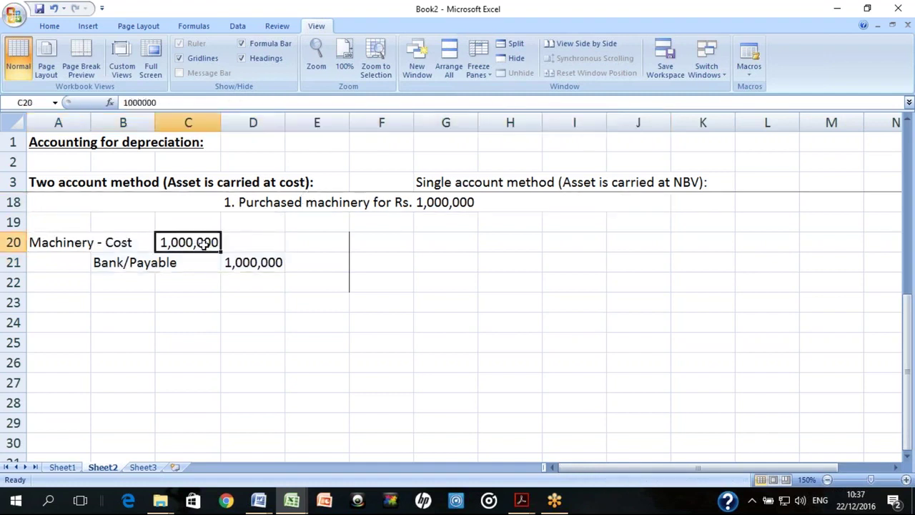
{"action": "left_click", "coordinate": [266, 267]}
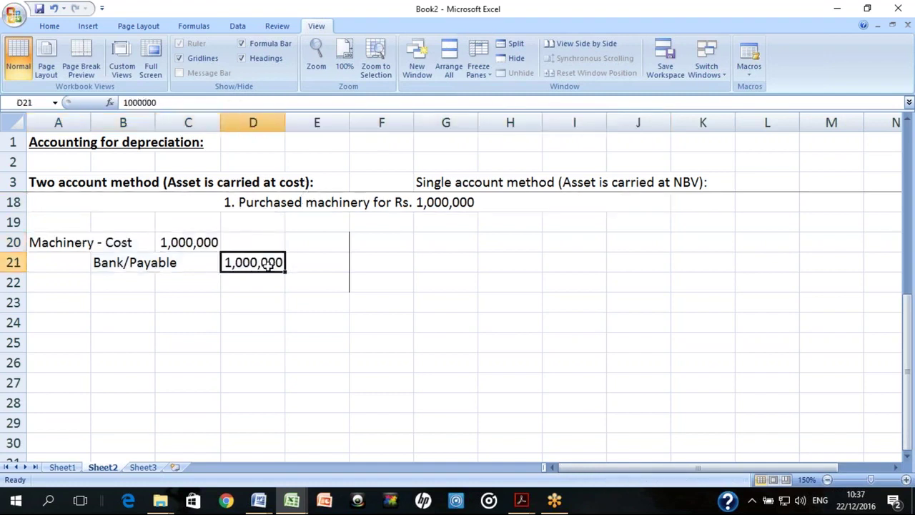
Enter "Machinery - NBV" in F20 as the debit line of the single account method's purchase entry
{"action": "left_click", "coordinate": [430, 238]}
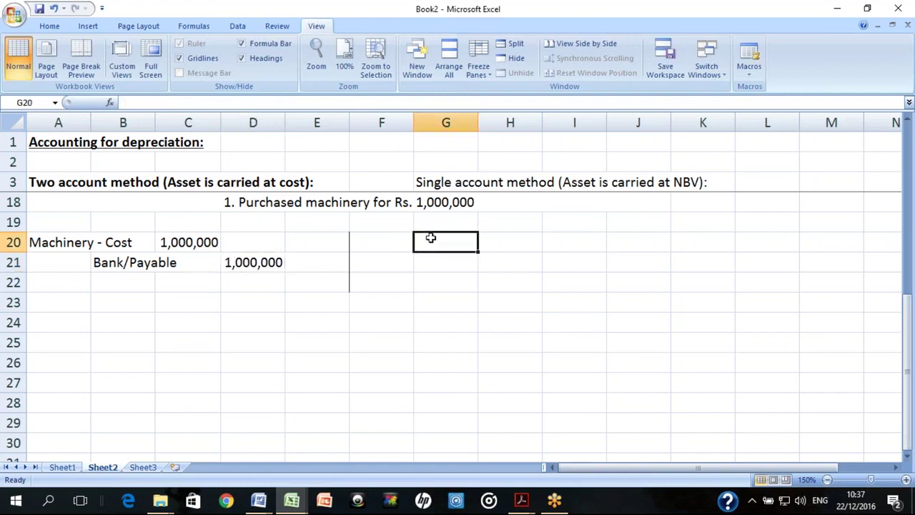
{"action": "key", "text": "Left"}
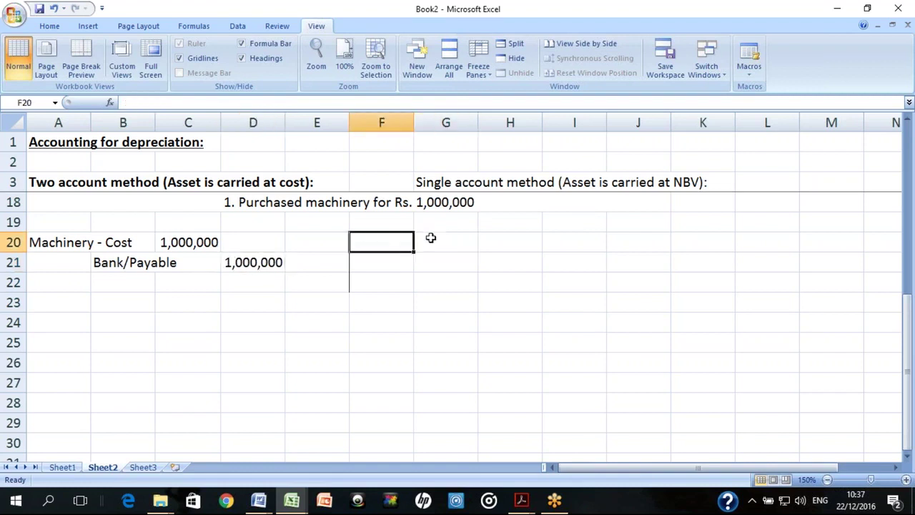
{"action": "type", "text": "Machinery "}
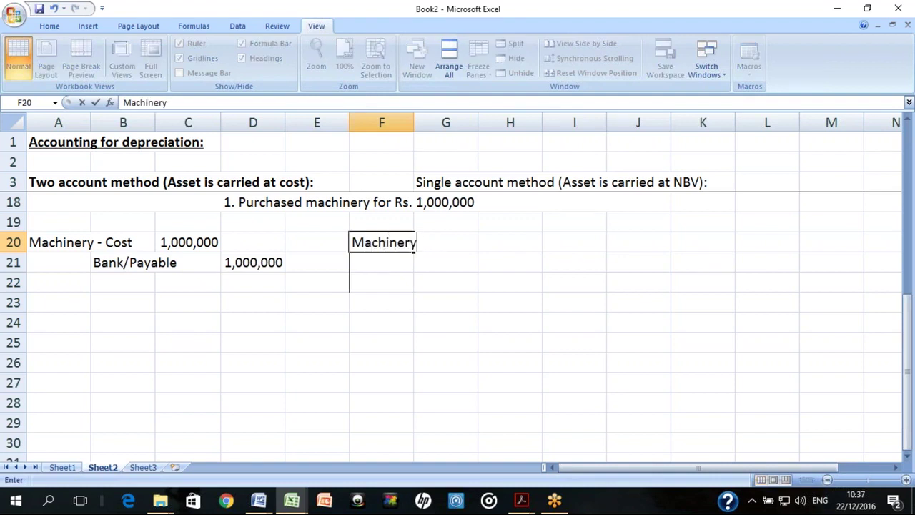
{"action": "type", "text": "- NBV"}
{"action": "key", "text": "Return"}
Enter the debit amount 1,000,000 for Machinery - NBV in H20
{"action": "key", "text": "Right"}
{"action": "key", "text": "Right"}
{"action": "key", "text": "Up"}
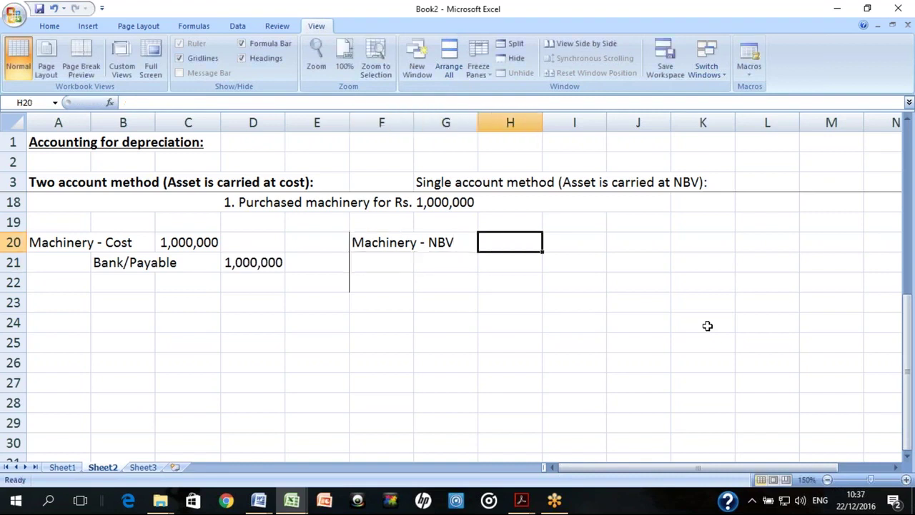
{"action": "type", "text": "1,000"}
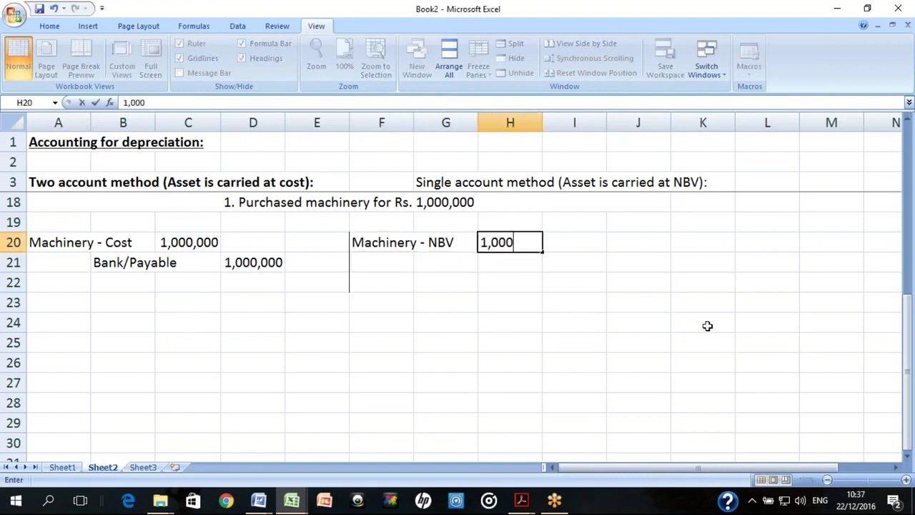
{"action": "type", "text": ",000"}
{"action": "key", "text": "Return"}
Enter "Bank/Payable" in G21 as the credit line of the single account method's purchase entry
{"action": "key", "text": "Left"}
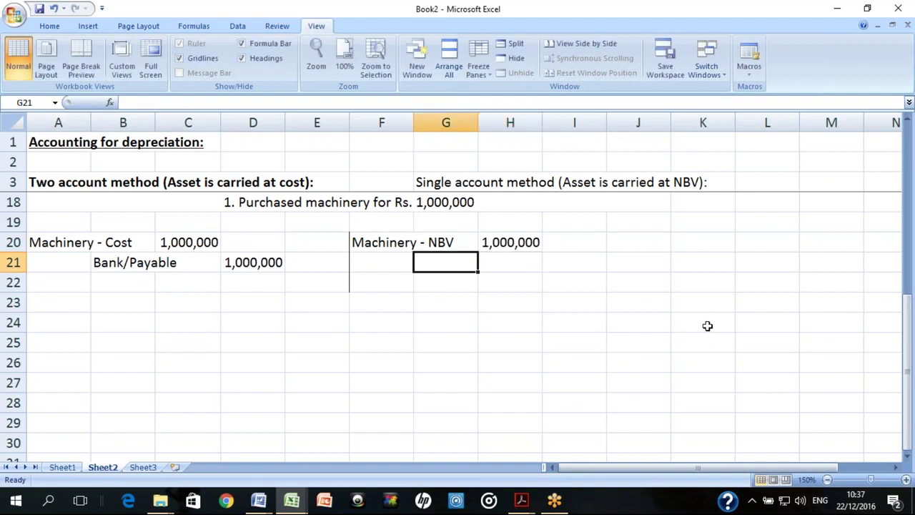
{"action": "type", "text": "Bank"}
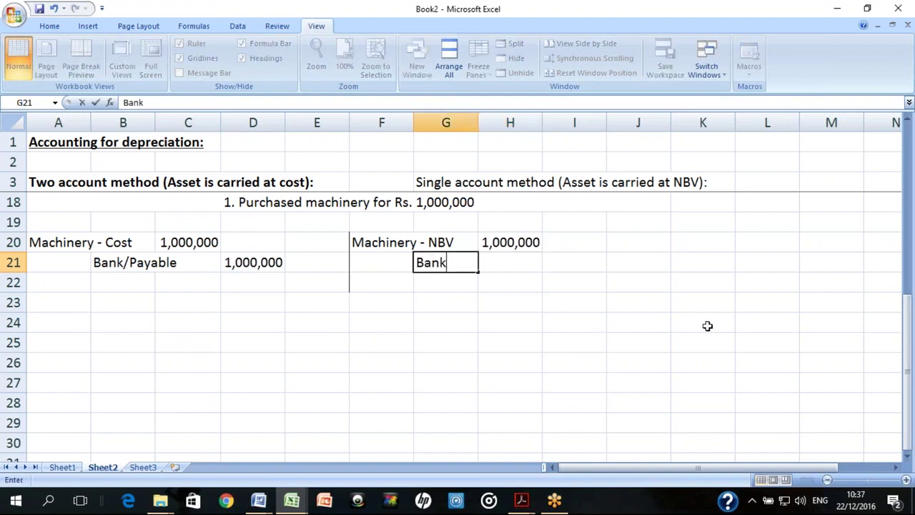
{"action": "type", "text": "/Payabke"}
{"action": "key", "text": "BackSpace"}
{"action": "key", "text": "BackSpace"}
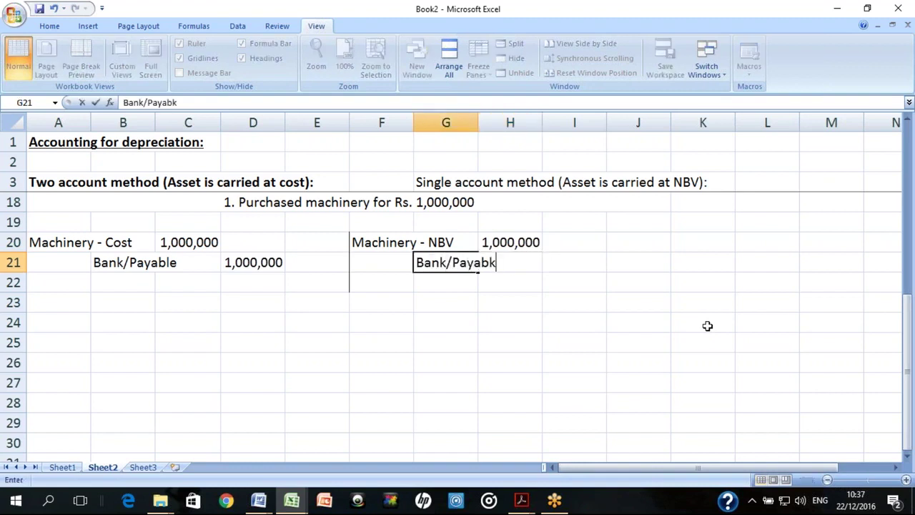
{"action": "type", "text": "le"}
{"action": "key", "text": "Return"}
Fill the credit amount in I21 with a formula referencing the debit amount in H20
{"action": "key", "text": "Right"}
{"action": "key", "text": "Up"}
{"action": "key", "text": "Right"}
{"action": "type", "text": "="}
{"action": "key", "text": "Left"}
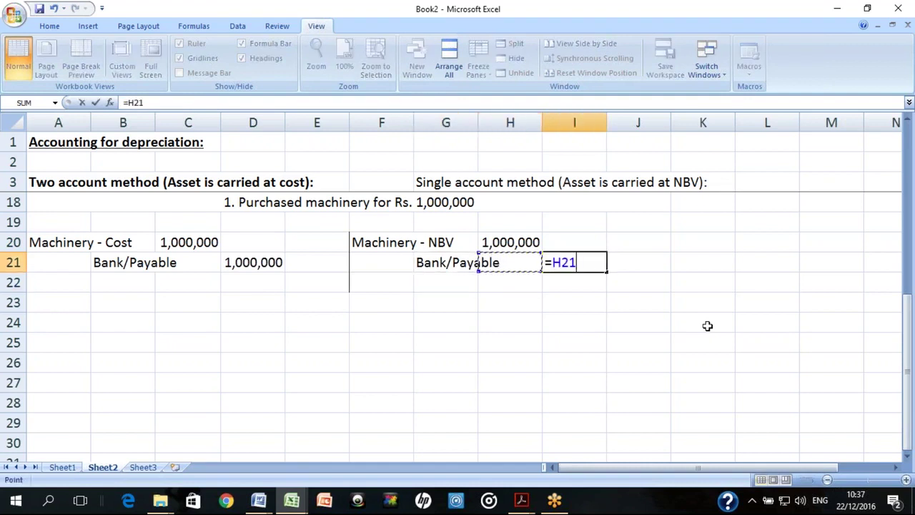
{"action": "key", "text": "Up"}
{"action": "key", "text": "Return"}
Make the account names "Machinery - NBV" in F20 and "Machinery - Cost" in A20 bold
{"action": "key", "text": "Up"}
{"action": "key", "text": "Up"}
{"action": "key", "text": "Left"}
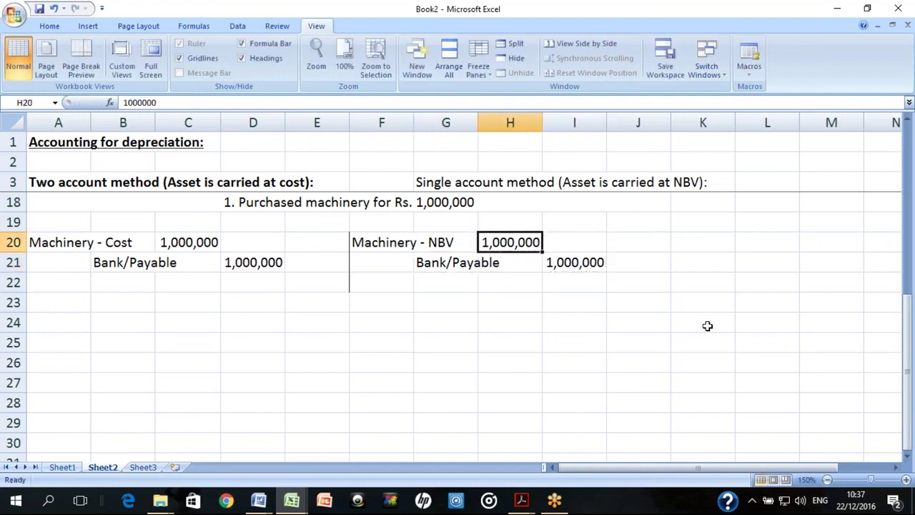
{"action": "key", "text": "Left"}
{"action": "key", "text": "Left"}
{"action": "key", "text": "ctrl+b"}
{"action": "key", "text": "Left"}
{"action": "key", "text": "Left"}
{"action": "key", "text": "Left"}
{"action": "key", "text": "Left"}
{"action": "key", "text": "Left"}
{"action": "key", "text": "ctrl+b"}
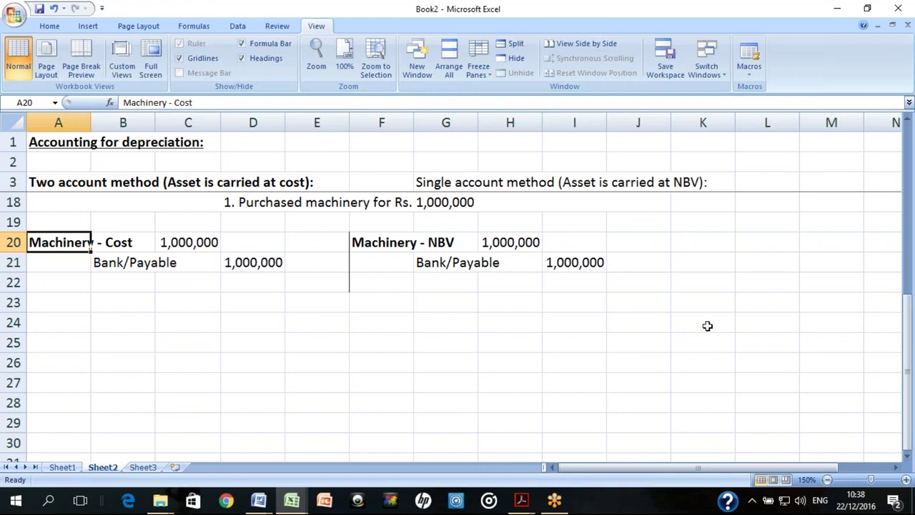
Merge and center cells A24 to J24 for the second transaction's heading
{"action": "key", "text": "Down"}
{"action": "key", "text": "Down"}
{"action": "key", "text": "Down"}
{"action": "key", "text": "Down"}
{"action": "key", "text": "Up"}
{"action": "key", "text": "Down"}
{"action": "key", "text": "shift+Right"}
{"action": "key", "text": "shift+Right"}
{"action": "key", "text": "shift+Right"}
{"action": "key", "text": "shift+Right"}
{"action": "key", "text": "shift+Right"}
{"action": "key", "text": "shift+Right"}
{"action": "key", "text": "shift+Right"}
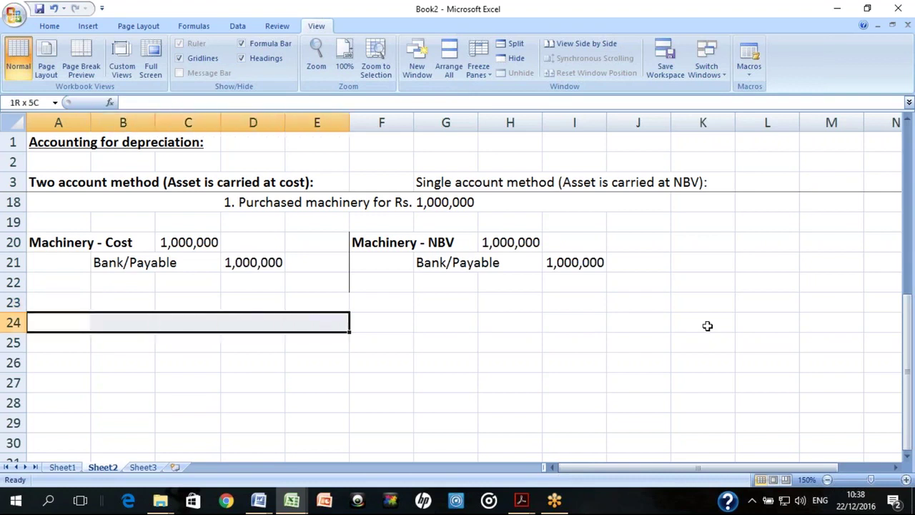
{"action": "key", "text": "shift+Right"}
{"action": "key", "text": "shift+Right"}
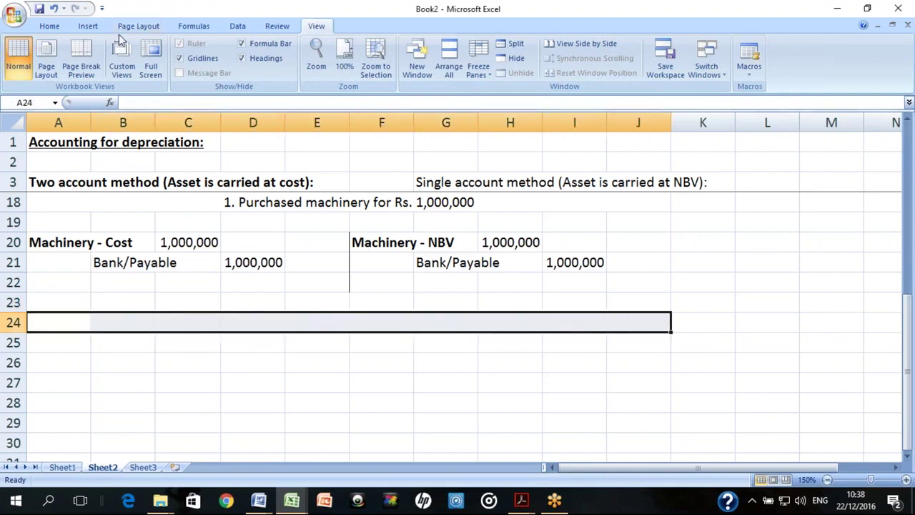
{"action": "left_click", "coordinate": [42, 25]}
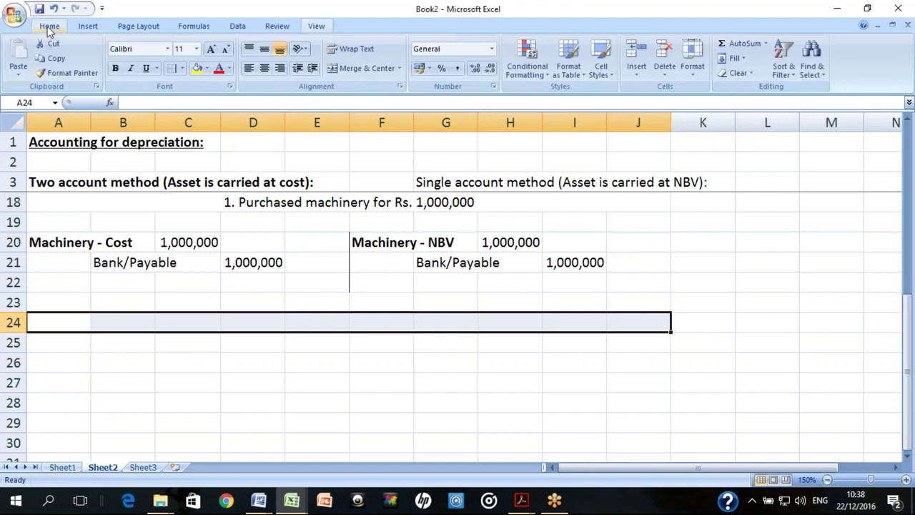
{"action": "left_click", "coordinate": [375, 72]}
Enter the heading "2. Depreciation expense for the first year Rs. 10,000" in the merged row 24
{"action": "type", "text": "2."}
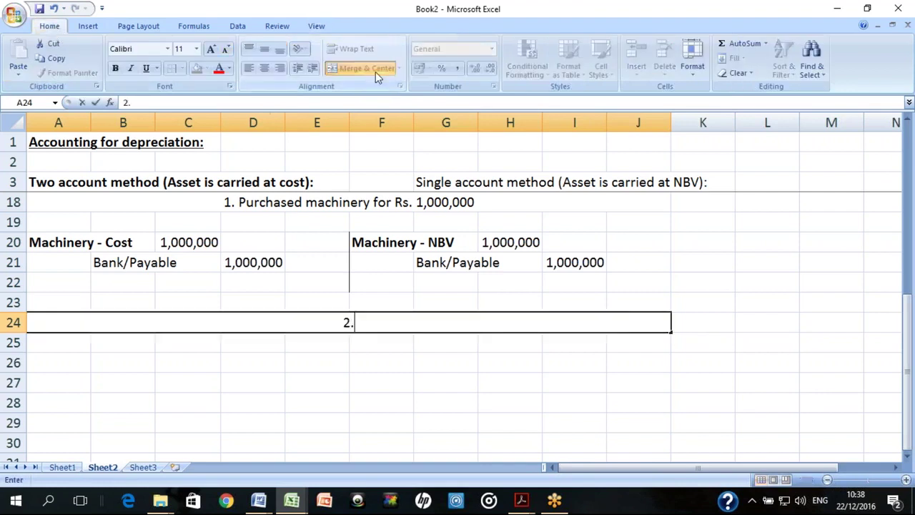
{"action": "type", "text": " Depreciat"}
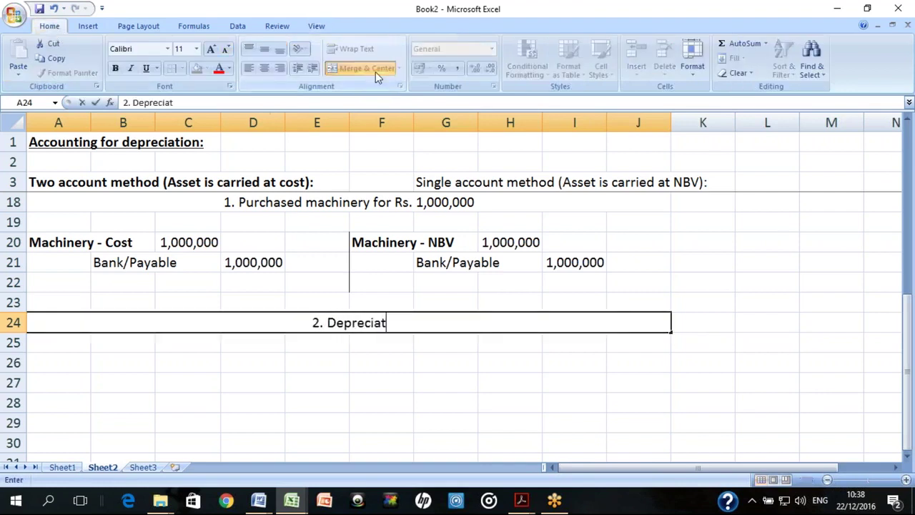
{"action": "type", "text": "ion expense"}
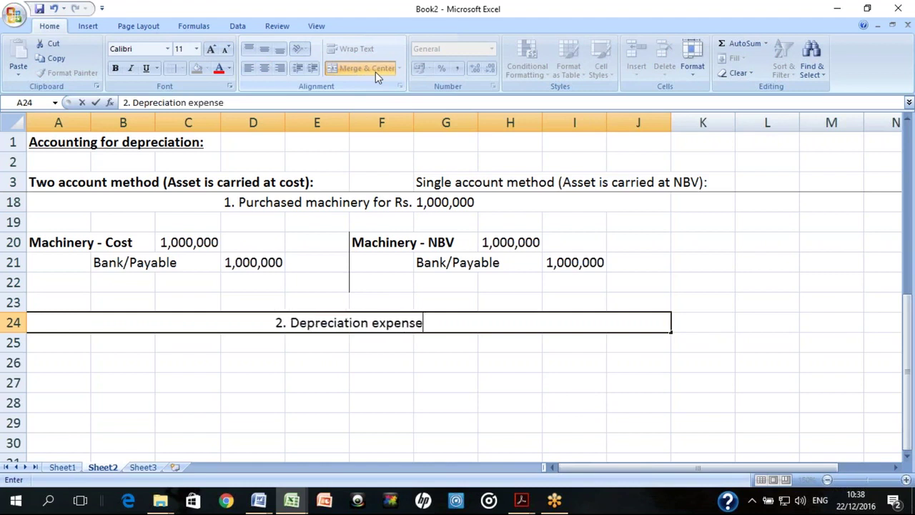
{"action": "type", "text": " for the year"}
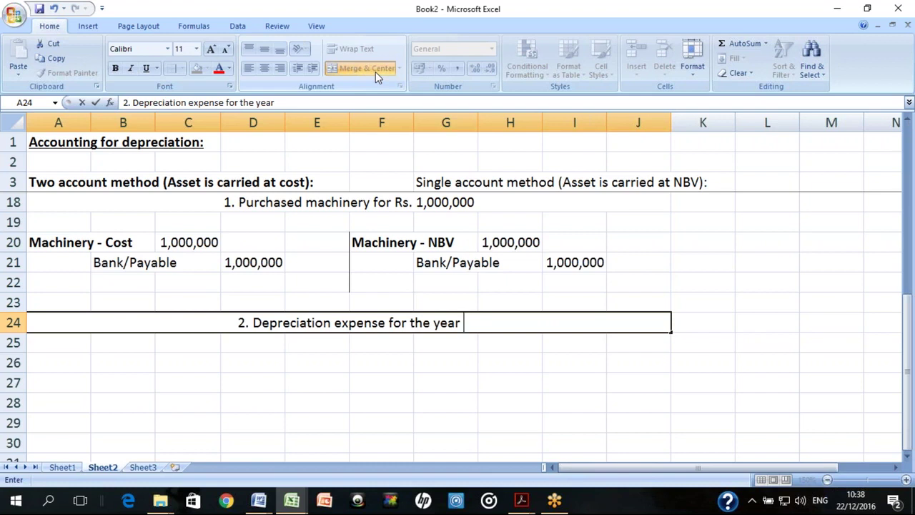
{"action": "type", "text": "="}
{"action": "key", "text": "BackSpace"}
{"action": "key", "text": "BackSpace"}
{"action": "key", "text": "BackSpace"}
{"action": "key", "text": "BackSpace"}
{"action": "key", "text": "BackSpace"}
{"action": "key", "text": "BackSpace"}
{"action": "key", "text": "BackSpace"}
{"action": "key", "text": "BackSpace"}
{"action": "key", "text": "BackSpace"}
{"action": "key", "text": "BackSpace"}
{"action": "key", "text": "BackSpace"}
{"action": "type", "text": "the fr"}
{"action": "key", "text": "BackSpace"}
{"action": "type", "text": "irst ye"}
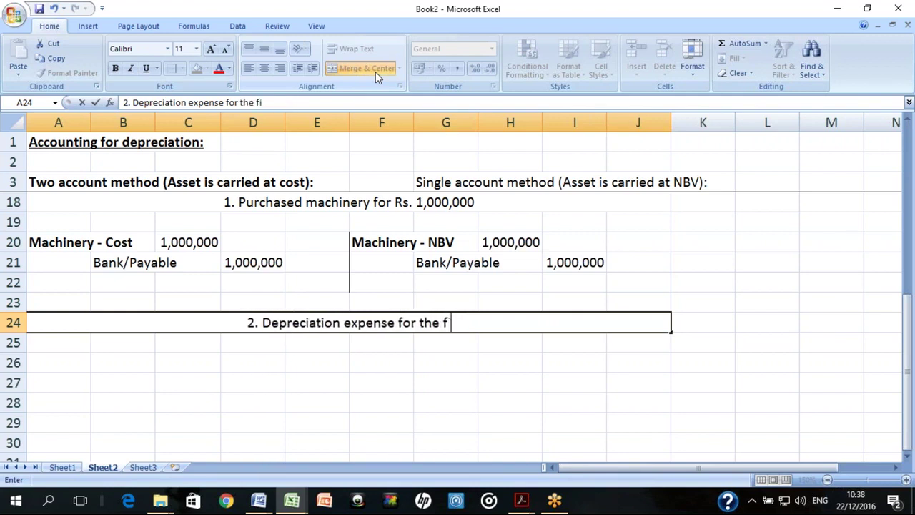
{"action": "type", "text": "ar Rs."}
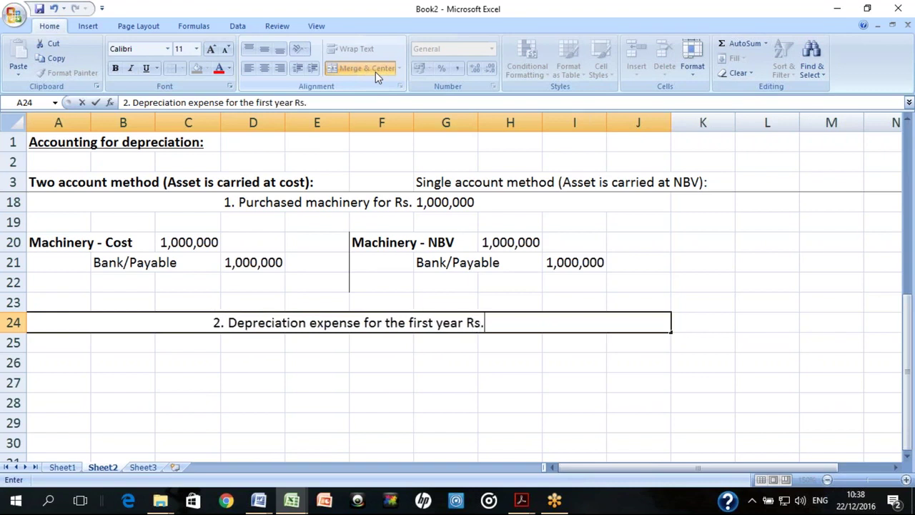
{"action": "type", "text": " 10,000"}
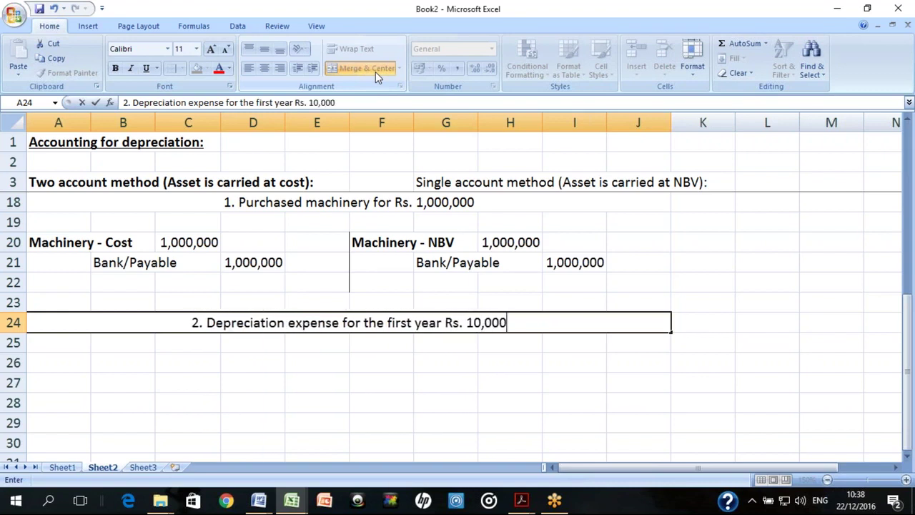
{"action": "key", "text": "Return"}
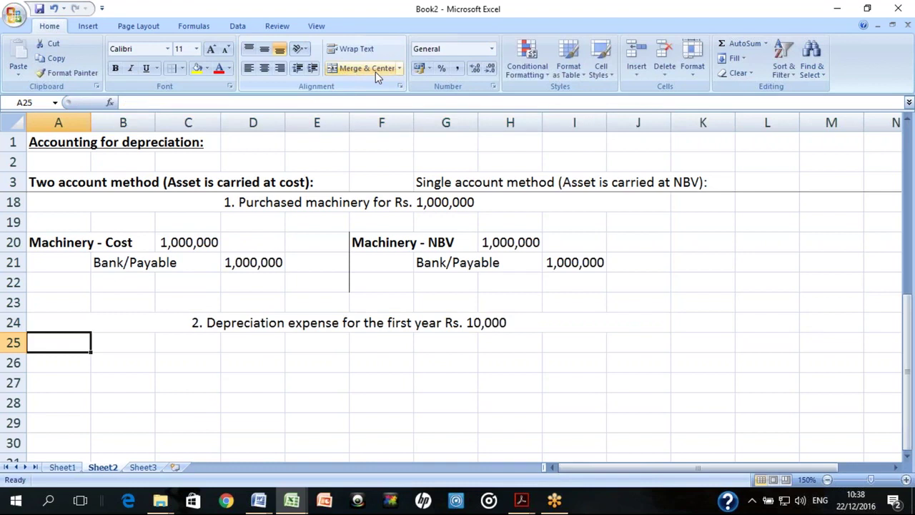
Add a right border to cells E26 to E28 to divide the two methods' entries for the second transaction
{"action": "key", "text": "Right"}
{"action": "key", "text": "Right"}
{"action": "key", "text": "Right"}
{"action": "key", "text": "Right"}
{"action": "key", "text": "Down"}
{"action": "key", "text": "shift+Down"}
{"action": "key", "text": "shift+Down"}
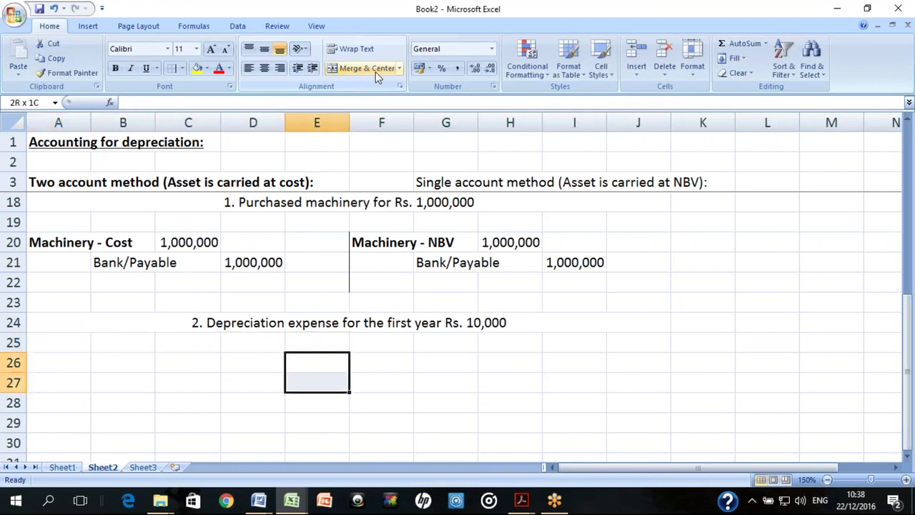
{"action": "left_click", "coordinate": [174, 70]}
Record the two account method's debit by entering "Depreciation expense" in A26 and 10,000 in C26
{"action": "key", "text": "Left"}
{"action": "key", "text": "Left"}
{"action": "key", "text": "Left"}
{"action": "key", "text": "Left"}
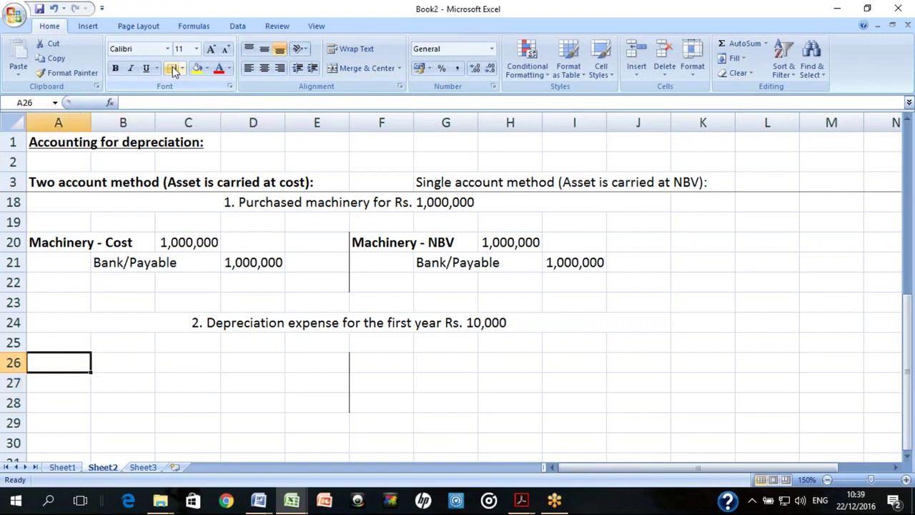
{"action": "key", "text": "Up"}
{"action": "key", "text": "Up"}
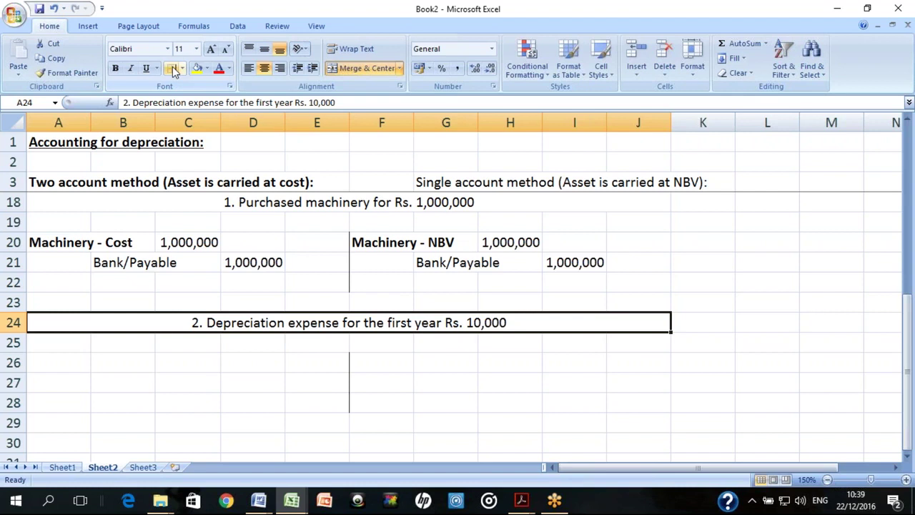
{"action": "key", "text": "Down"}
{"action": "key", "text": "Down"}
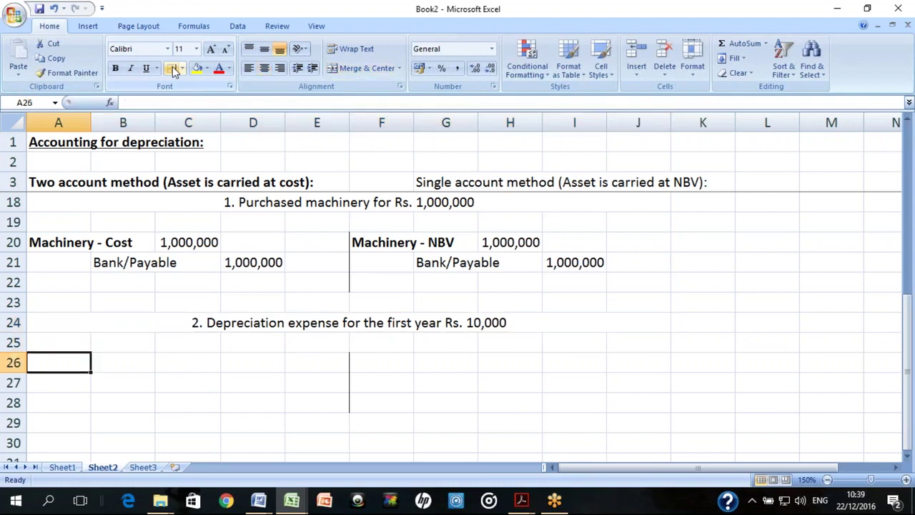
{"action": "type", "text": "Depreciation expese"}
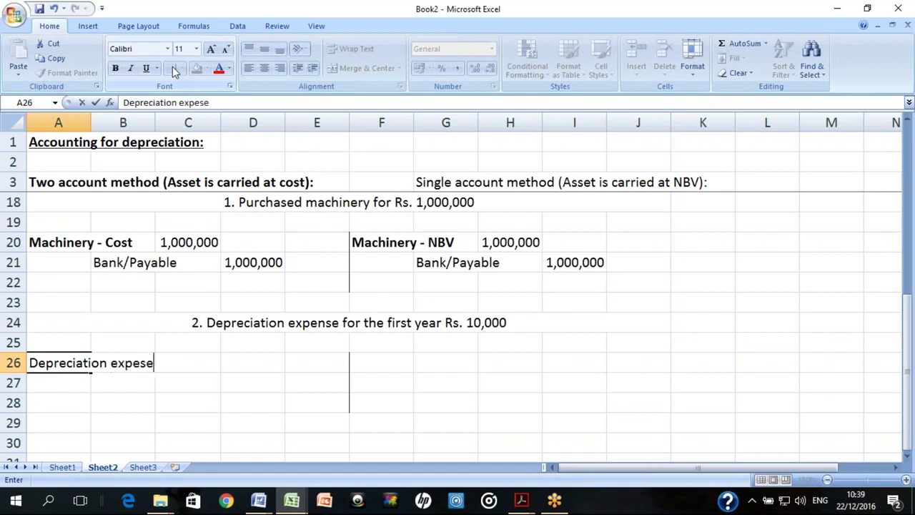
{"action": "key", "text": "BackSpace"}
{"action": "key", "text": "BackSpace"}
{"action": "type", "text": "nse"}
{"action": "key", "text": "Tab"}
{"action": "key", "text": "Tab"}
{"action": "type", "text": "10,000"}
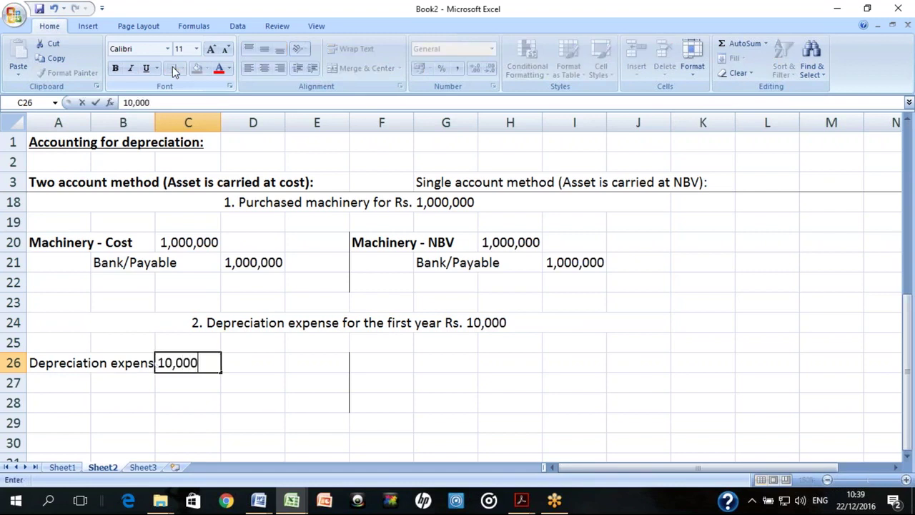
{"action": "key", "text": "Return"}
Enter the credit account name "Accumulated dep a/c" in B27 under the depreciation expense line
{"action": "key", "text": "Up"}
{"action": "key", "text": "Left"}
{"action": "key", "text": "Down"}
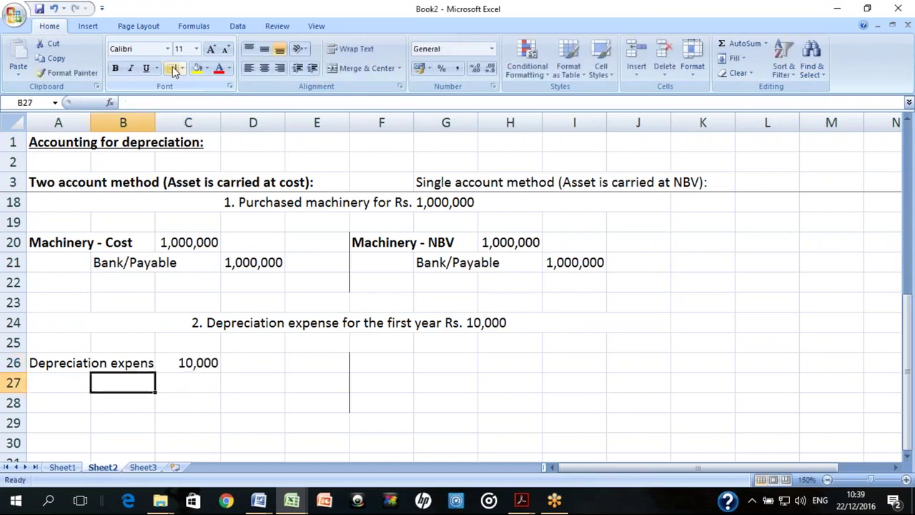
{"action": "type", "text": "Acc"}
{"action": "key", "text": "BackSpace"}
{"action": "key", "text": "BackSpace"}
{"action": "key", "text": "BackSpace"}
{"action": "type", "text": "Ma"}
{"action": "key", "text": "BackSpace"}
{"action": "key", "text": "BackSpace"}
{"action": "type", "text": "Acc"}
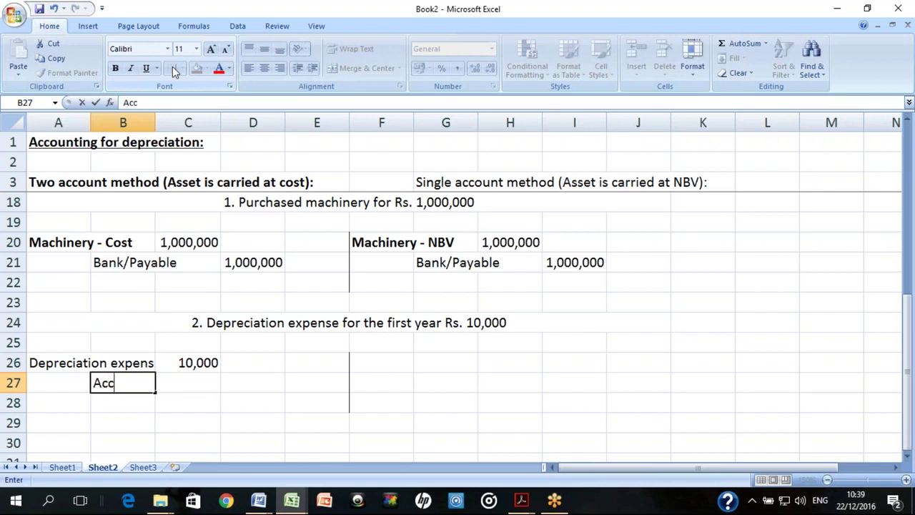
{"action": "type", "text": "umulated de"}
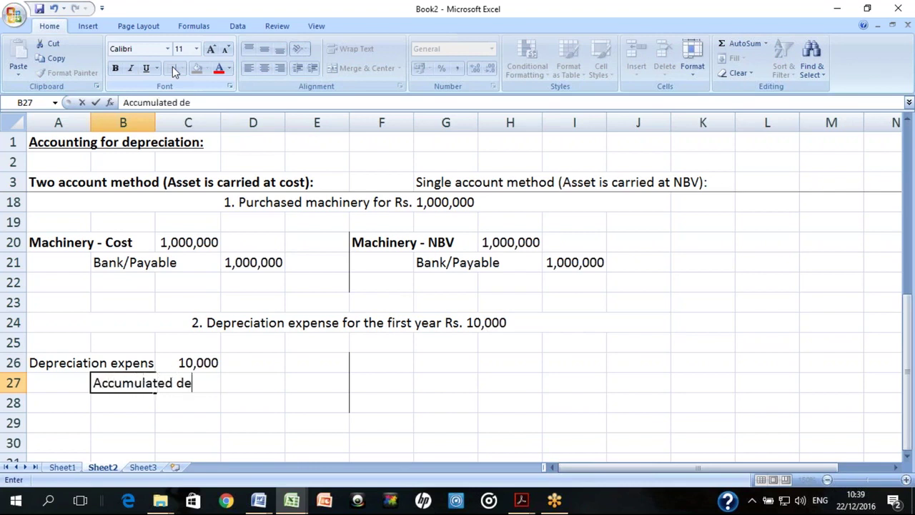
{"action": "type", "text": "p a/c"}
{"action": "key", "text": "Return"}
Enter the credit amount 10,000 for accumulated depreciation in D27
{"action": "key", "text": "Right"}
{"action": "key", "text": "Right"}
{"action": "key", "text": "Up"}
{"action": "type", "text": "10,000"}
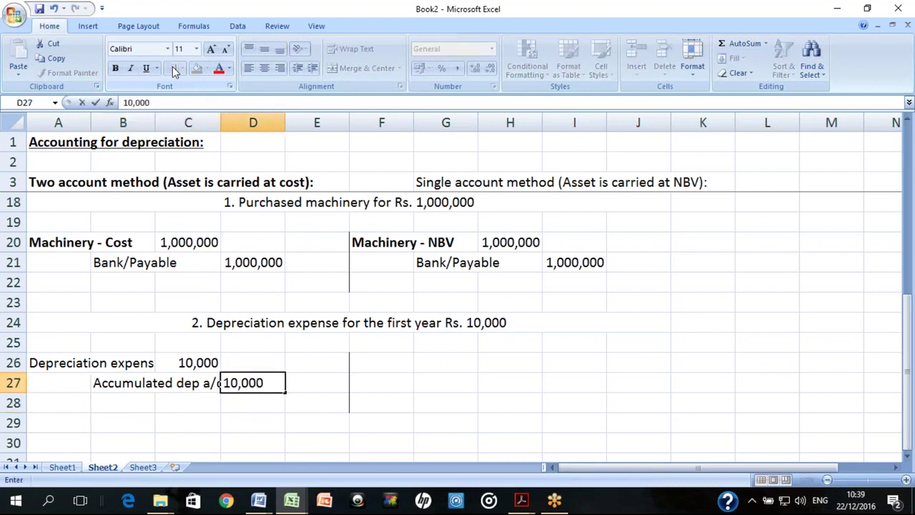
{"action": "key", "text": "Return"}
Review the debit amount in C26 and the credit amount in D27 of the depreciation entry
{"action": "key", "text": "Up"}
{"action": "key", "text": "Up"}
{"action": "key", "text": "Left"}
{"action": "key", "text": "Left"}
{"action": "key", "text": "Left"}
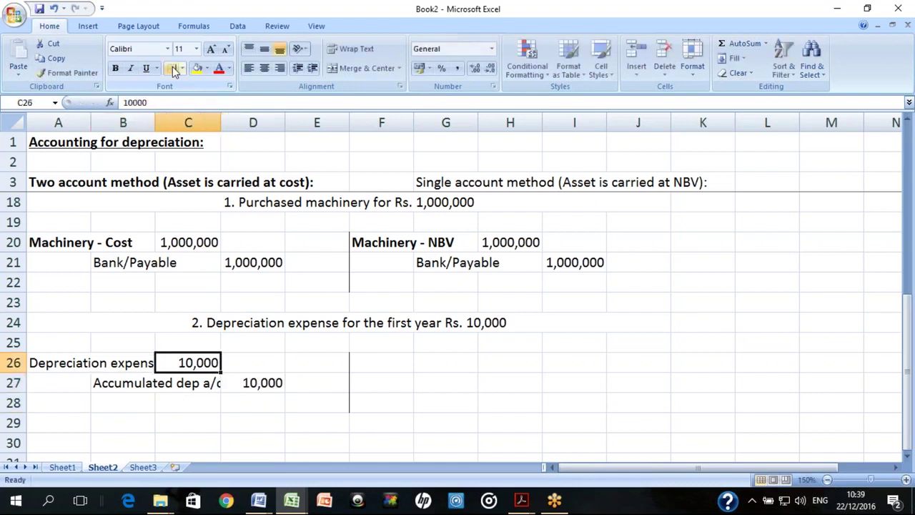
{"action": "key", "text": "Right"}
{"action": "key", "text": "Right"}
{"action": "key", "text": "Down"}
{"action": "key", "text": "Left"}
{"action": "key", "text": "Right"}
{"action": "key", "text": "Right"}
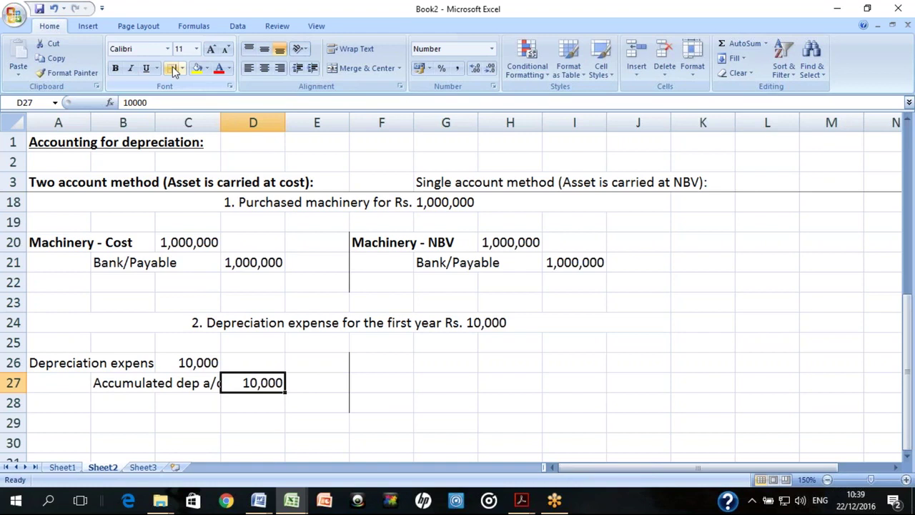
Examine the Machinery - NBV T-account in G5 to J9 under the single account method
{"action": "key", "text": "Right"}
{"action": "key", "text": "Right"}
{"action": "key", "text": "Right"}
{"action": "key", "text": "Up"}
{"action": "key", "text": "Left"}
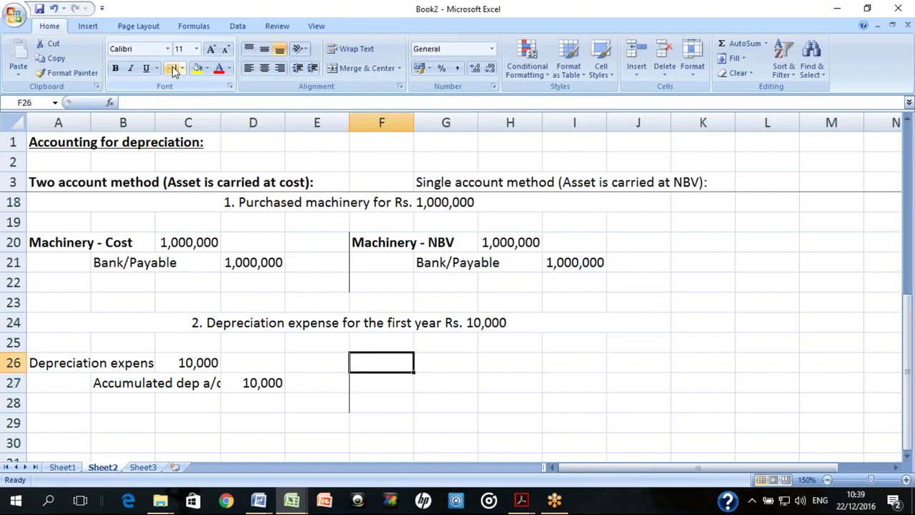
{"action": "key", "text": "Up"}
{"action": "key", "text": "Up"}
{"action": "key", "text": "Up"}
{"action": "key", "text": "Up"}
{"action": "key", "text": "Up"}
{"action": "key", "text": "Up"}
{"action": "key", "text": "Up"}
{"action": "key", "text": "Up"}
{"action": "key", "text": "Up"}
{"action": "key", "text": "Up"}
{"action": "key", "text": "Up"}
{"action": "key", "text": "Up"}
{"action": "key", "text": "Up"}
{"action": "key", "text": "Up"}
{"action": "key", "text": "Up"}
{"action": "key", "text": "Up"}
{"action": "key", "text": "Up"}
{"action": "key", "text": "Up"}
{"action": "key", "text": "Up"}
{"action": "key", "text": "Up"}
{"action": "key", "text": "Down"}
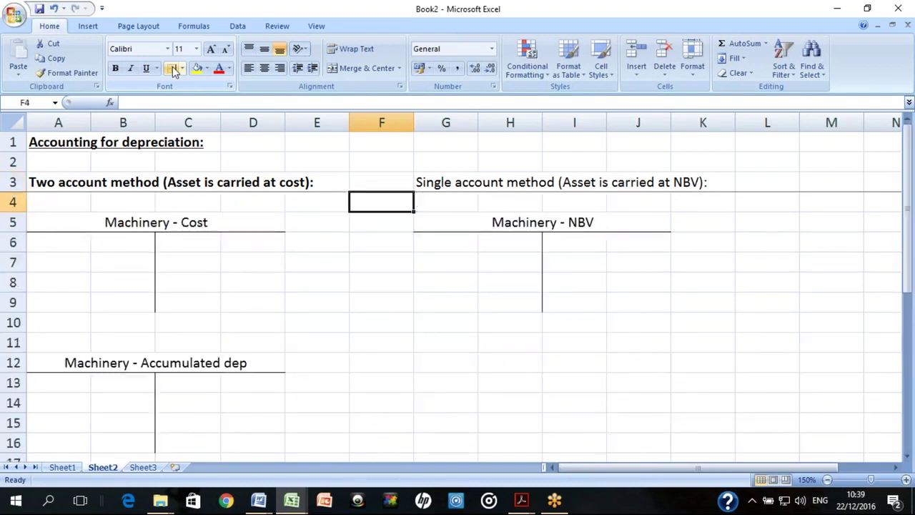
{"action": "key", "text": "Down"}
{"action": "key", "text": "Right"}
{"action": "key", "text": "shift+Down"}
{"action": "key", "text": "shift+Down"}
{"action": "key", "text": "shift+Down"}
{"action": "key", "text": "shift+Down"}
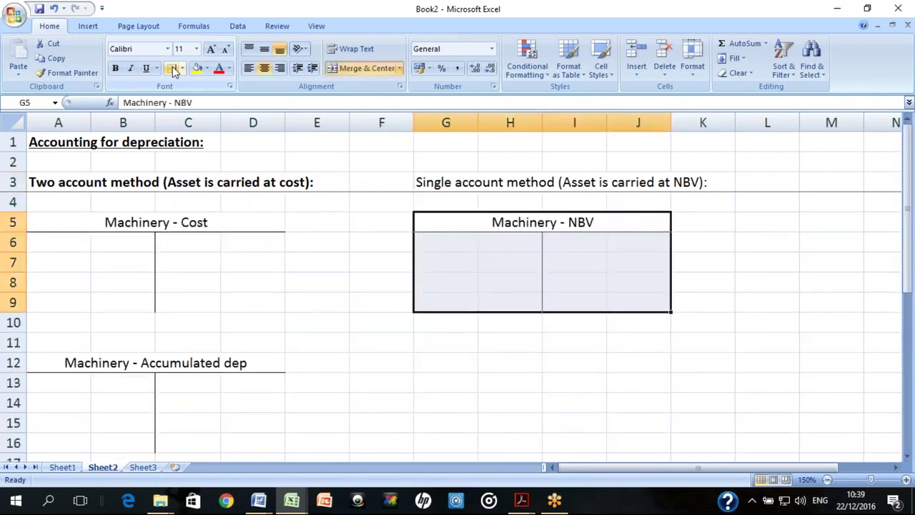
Examine the Machinery - Accumulated dep T-account in A12 to D16 under the two account method
{"action": "key", "text": "Left"}
{"action": "key", "text": "Left"}
{"action": "key", "text": "Left"}
{"action": "key", "text": "Down"}
{"action": "key", "text": "Down"}
{"action": "key", "text": "Down"}
{"action": "key", "text": "Down"}
{"action": "key", "text": "Down"}
{"action": "key", "text": "Down"}
{"action": "key", "text": "Down"}
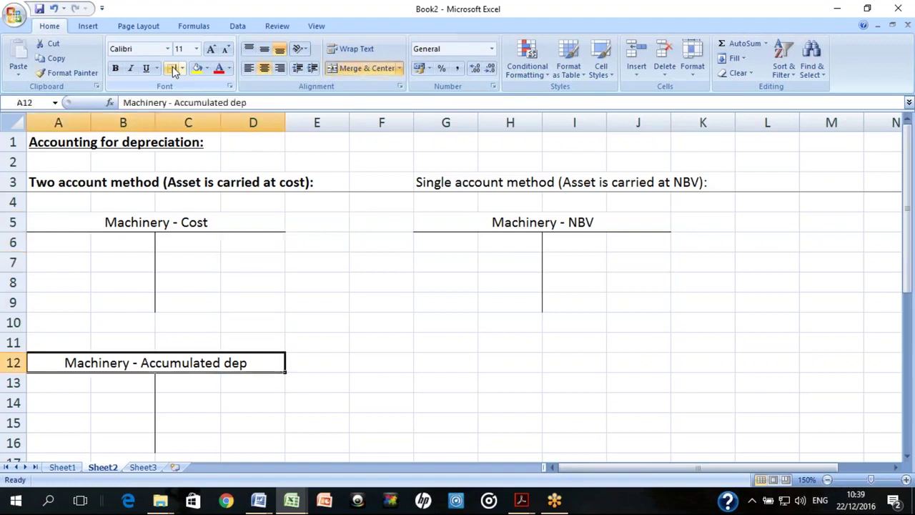
{"action": "key", "text": "shift+Down"}
{"action": "key", "text": "shift+Down"}
{"action": "key", "text": "shift+Down"}
{"action": "key", "text": "shift+Down"}
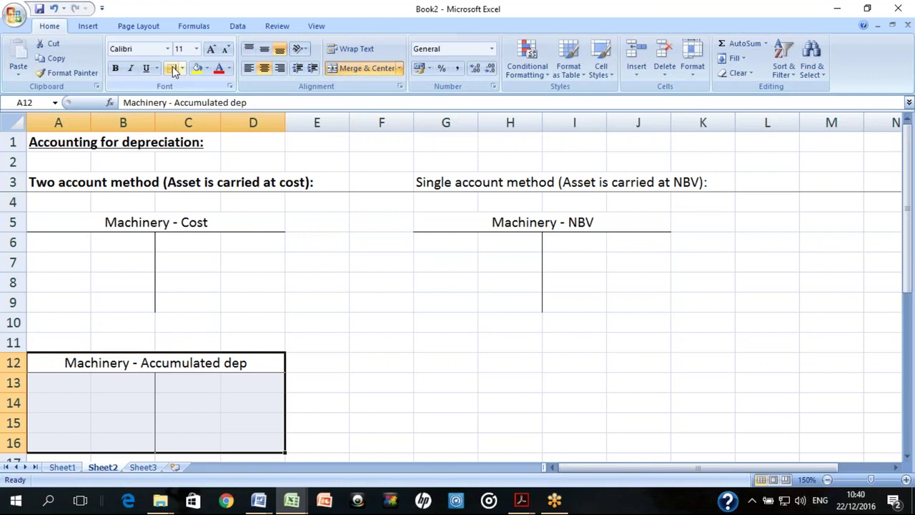
Compare the accumulated depreciation account with the single method's Machinery - NBV T-account in G5 to J9
{"action": "key", "text": "Right"}
{"action": "key", "text": "Right"}
{"action": "key", "text": "Right"}
{"action": "key", "text": "Up"}
{"action": "key", "text": "Up"}
{"action": "key", "text": "Up"}
{"action": "key", "text": "Up"}
{"action": "key", "text": "Up"}
{"action": "key", "text": "Up"}
{"action": "key", "text": "Up"}
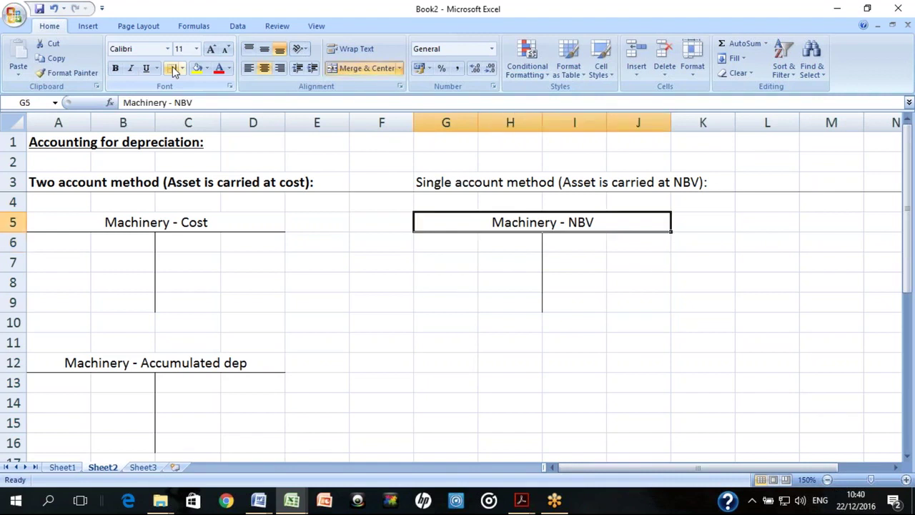
{"action": "key", "text": "shift+Down"}
{"action": "key", "text": "shift+Down"}
{"action": "key", "text": "shift+Down"}
{"action": "key", "text": "shift+Down"}
Record the single account method's debit by entering "Depreciation expense" in F26 and 10,000 in H26
{"action": "key", "text": "Down"}
{"action": "key", "text": "Down"}
{"action": "key", "text": "Down"}
{"action": "key", "text": "Down"}
{"action": "key", "text": "Down"}
{"action": "key", "text": "Down"}
{"action": "key", "text": "Down"}
{"action": "key", "text": "Down"}
{"action": "key", "text": "Down"}
{"action": "key", "text": "Down"}
{"action": "key", "text": "Down"}
{"action": "key", "text": "Down"}
{"action": "key", "text": "Down"}
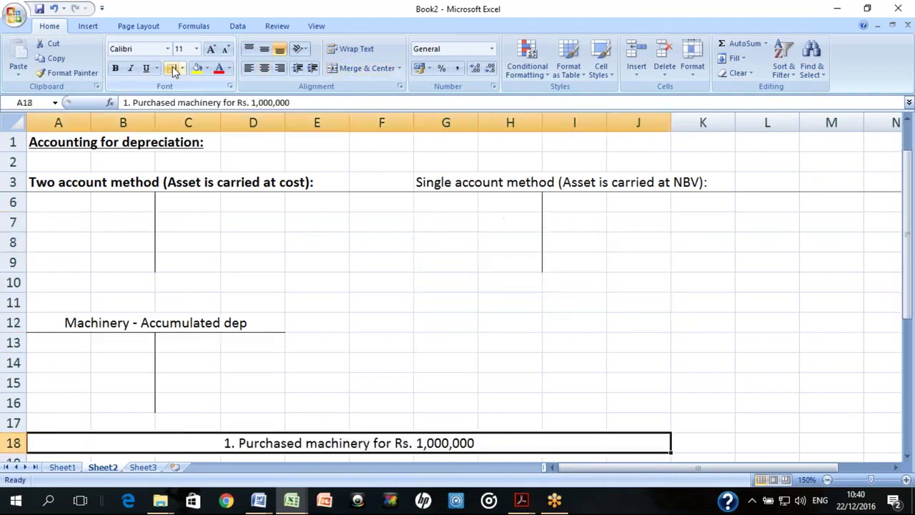
{"action": "key", "text": "Down"}
{"action": "key", "text": "Down"}
{"action": "key", "text": "Down"}
{"action": "key", "text": "Down"}
{"action": "key", "text": "Down"}
{"action": "key", "text": "Down"}
{"action": "key", "text": "Down"}
{"action": "key", "text": "Down"}
{"action": "key", "text": "Down"}
{"action": "key", "text": "Down"}
{"action": "key", "text": "Down"}
{"action": "key", "text": "Down"}
{"action": "key", "text": "Up"}
{"action": "key", "text": "Up"}
{"action": "key", "text": "Up"}
{"action": "key", "text": "Up"}
{"action": "key", "text": "Left"}
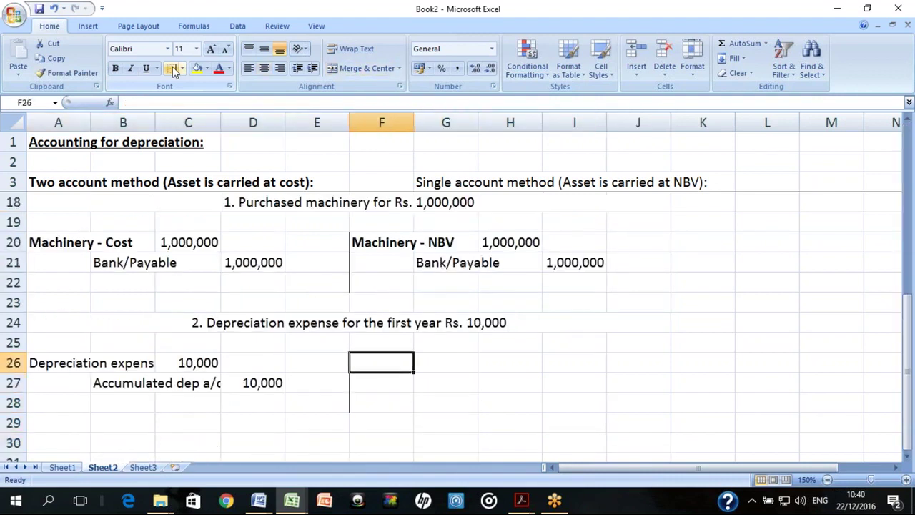
{"action": "type", "text": "Depreciation expense"}
{"action": "key", "text": "Return"}
{"action": "key", "text": "Up"}
{"action": "key", "text": "Right"}
{"action": "key", "text": "Right"}
{"action": "type", "text": "10,000"}
{"action": "key", "text": "Return"}
{"action": "key", "text": "Up"}
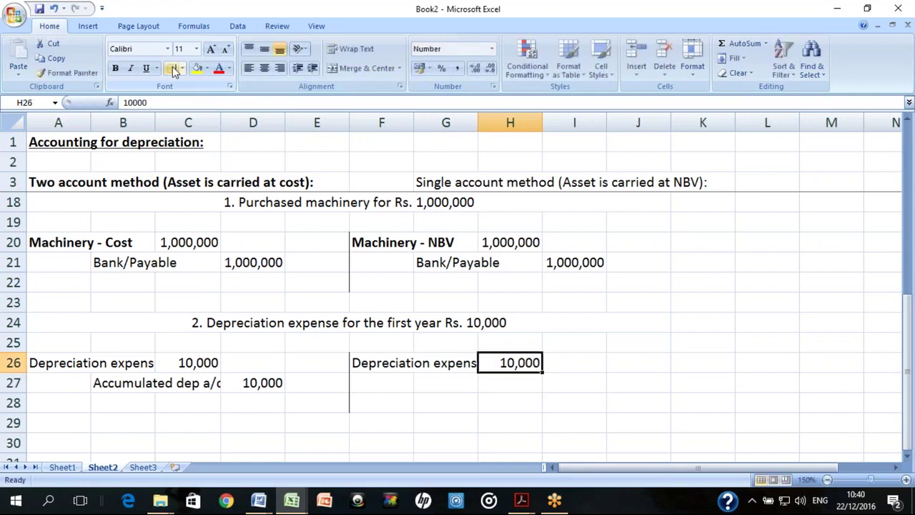
Compare the first-year depreciation expense debits of both methods across A26 to H26
{"action": "key", "text": "Left"}
{"action": "key", "text": "Left"}
{"action": "key", "text": "Left"}
{"action": "key", "text": "Left"}
{"action": "key", "text": "Left"}
{"action": "key", "text": "Left"}
{"action": "key", "text": "Left"}
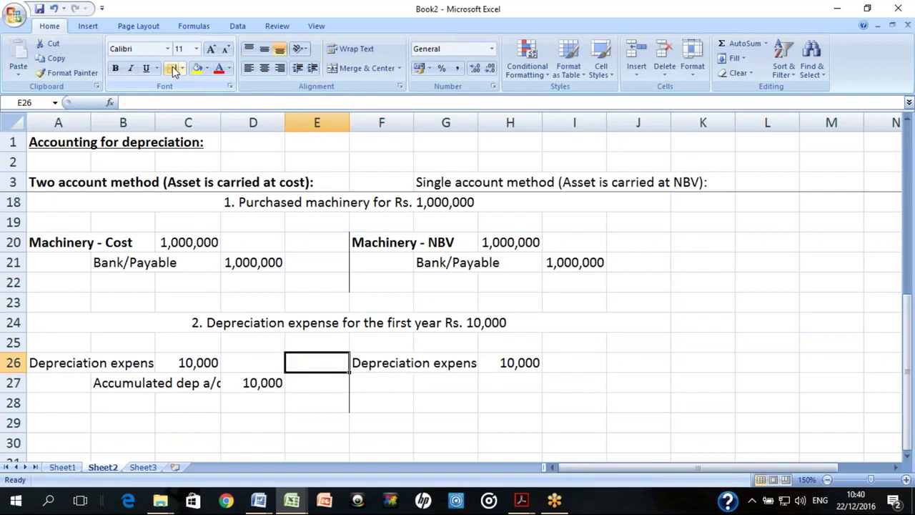
{"action": "key", "text": "shift+Right"}
{"action": "key", "text": "shift+Right"}
{"action": "key", "text": "shift+Right"}
{"action": "key", "text": "shift+Right"}
{"action": "key", "text": "shift+Right"}
{"action": "key", "text": "shift+Right"}
{"action": "key", "text": "shift+Right"}
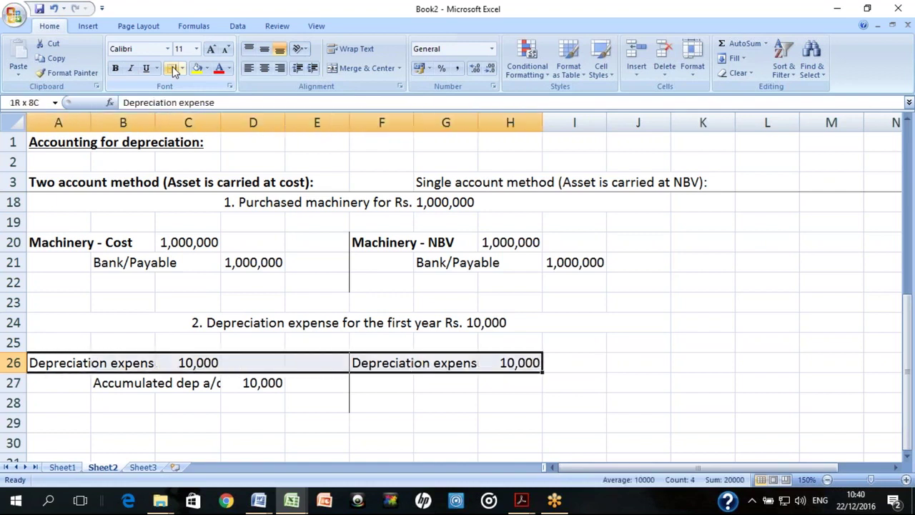
Record the single account method's depreciation credit by entering "Machinery - NBV" in G27 and 10,000 in I27
{"action": "key", "text": "Right"}
{"action": "key", "text": "Right"}
{"action": "key", "text": "Right"}
{"action": "key", "text": "Right"}
{"action": "key", "text": "Right"}
{"action": "key", "text": "Right"}
{"action": "key", "text": "Down"}
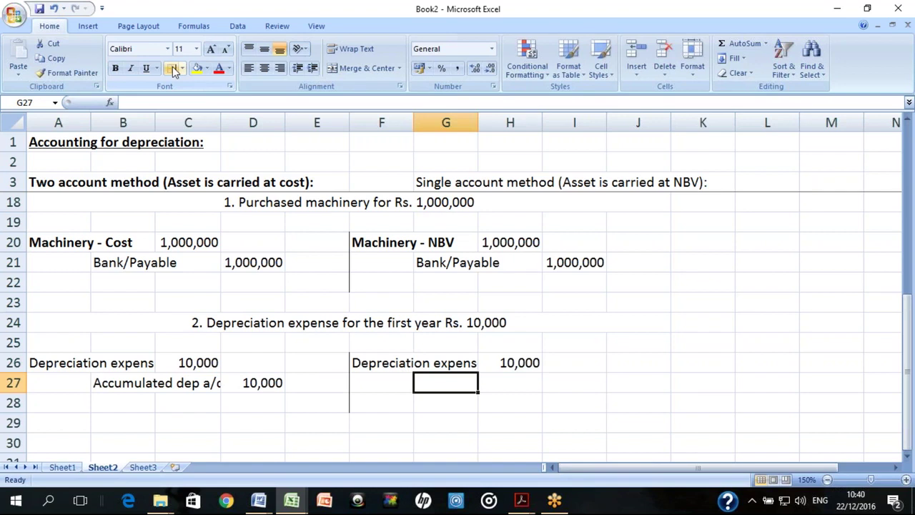
{"action": "type", "text": "Machinery - NBV"}
{"action": "key", "text": "Return"}
{"action": "key", "text": "Return"}
{"action": "key", "text": "Down"}
{"action": "key", "text": "Right"}
{"action": "key", "text": "Right"}
{"action": "key", "text": "Up"}
{"action": "key", "text": "Up"}
{"action": "key", "text": "Up"}
{"action": "type", "text": "1"}
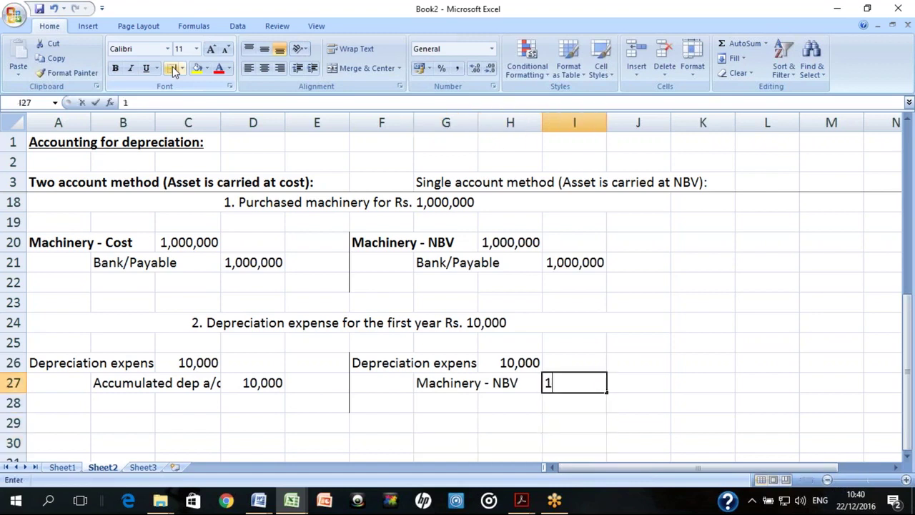
{"action": "type", "text": "0,000"}
{"action": "key", "text": "Return"}
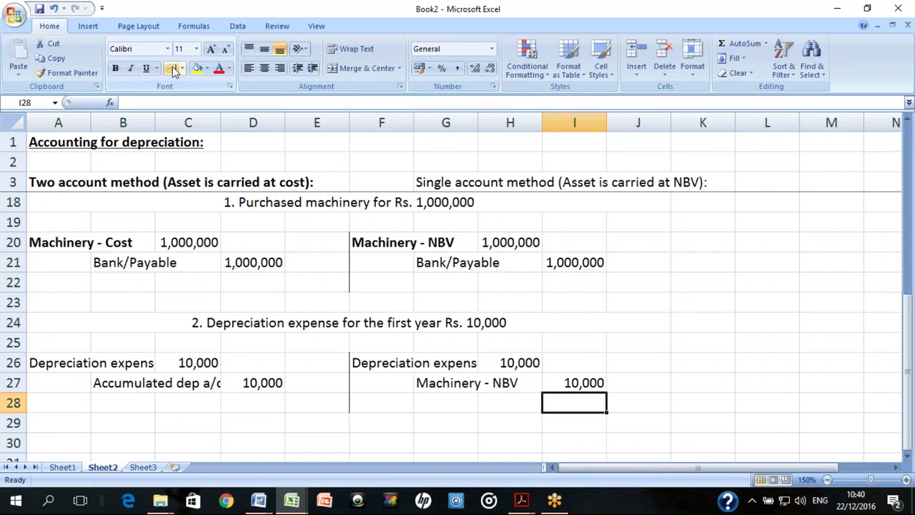
Format columns B, D, H and J as comma-separated numbers without decimals for the T-account amounts
{"action": "key", "text": "Left"}
{"action": "key", "text": "Left"}
{"action": "key", "text": "Left"}
{"action": "key", "text": "Left"}
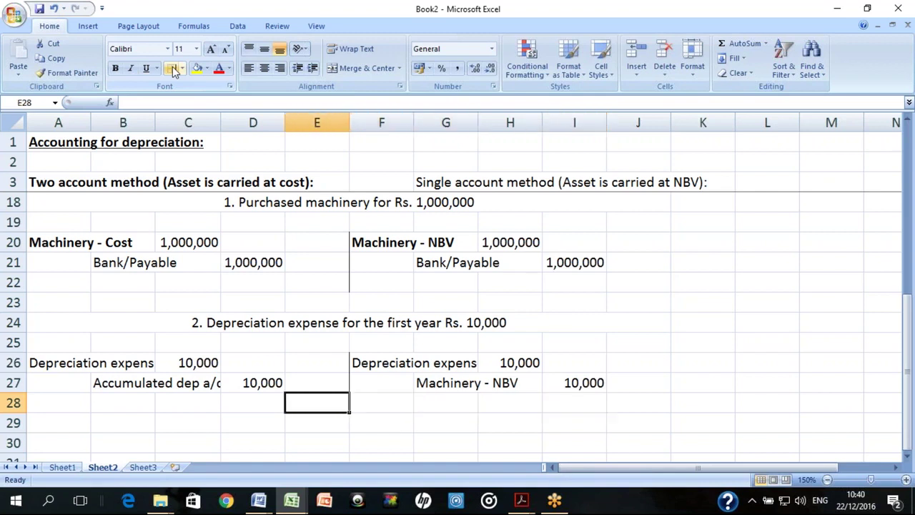
{"action": "key", "text": "Left"}
{"action": "key", "text": "Left"}
{"action": "key", "text": "Left"}
{"action": "key", "text": "Left"}
{"action": "key", "text": "Up"}
{"action": "key", "text": "Up"}
{"action": "key", "text": "Up"}
{"action": "key", "text": "Up"}
{"action": "key", "text": "Up"}
{"action": "key", "text": "Up"}
{"action": "key", "text": "Up"}
{"action": "key", "text": "Up"}
{"action": "key", "text": "Up"}
{"action": "key", "text": "Up"}
{"action": "key", "text": "Up"}
{"action": "key", "text": "Up"}
{"action": "key", "text": "Up"}
{"action": "key", "text": "Up"}
{"action": "key", "text": "Up"}
{"action": "key", "text": "Up"}
{"action": "key", "text": "Up"}
{"action": "key", "text": "Up"}
{"action": "key", "text": "Up"}
{"action": "key", "text": "Up"}
{"action": "key", "text": "Up"}
{"action": "key", "text": "Up"}
{"action": "key", "text": "Up"}
{"action": "key", "text": "Up"}
{"action": "key", "text": "Up"}
{"action": "key", "text": "Up"}
{"action": "key", "text": "Up"}
{"action": "key", "text": "Down"}
{"action": "key", "text": "Down"}
{"action": "key", "text": "Down"}
{"action": "key", "text": "Down"}
{"action": "key", "text": "Down"}
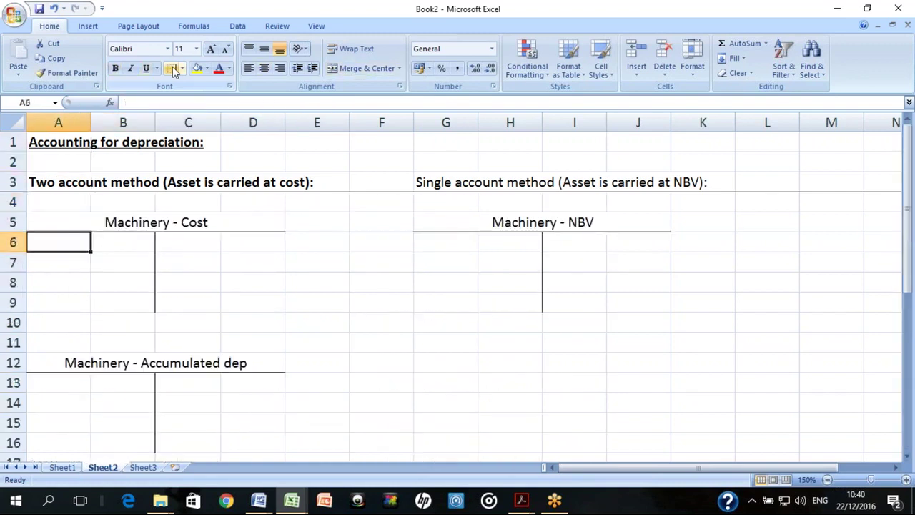
{"action": "key", "text": "Right"}
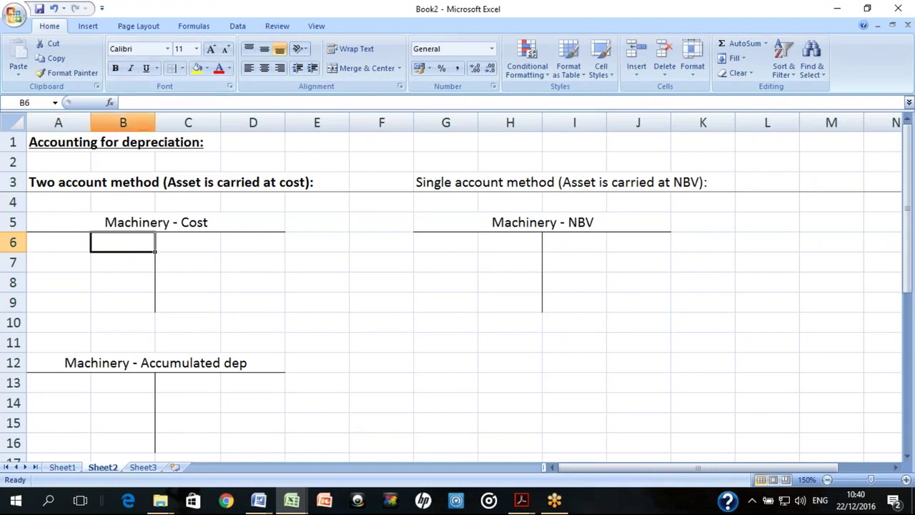
{"action": "left_click", "coordinate": [123, 122]}
{"action": "left_click", "coordinate": [253, 122], "text": "ctrl"}
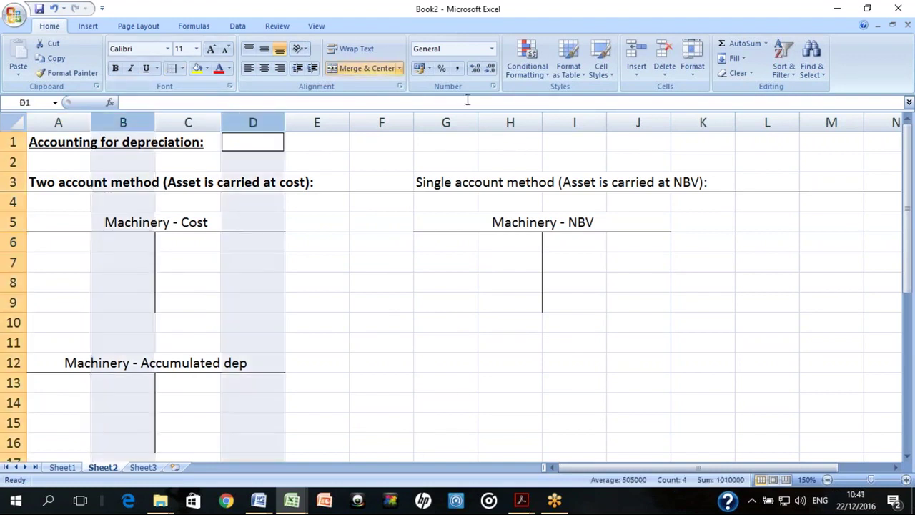
{"action": "left_click", "coordinate": [509, 122], "text": "ctrl"}
{"action": "left_click", "coordinate": [638, 122], "text": "ctrl"}
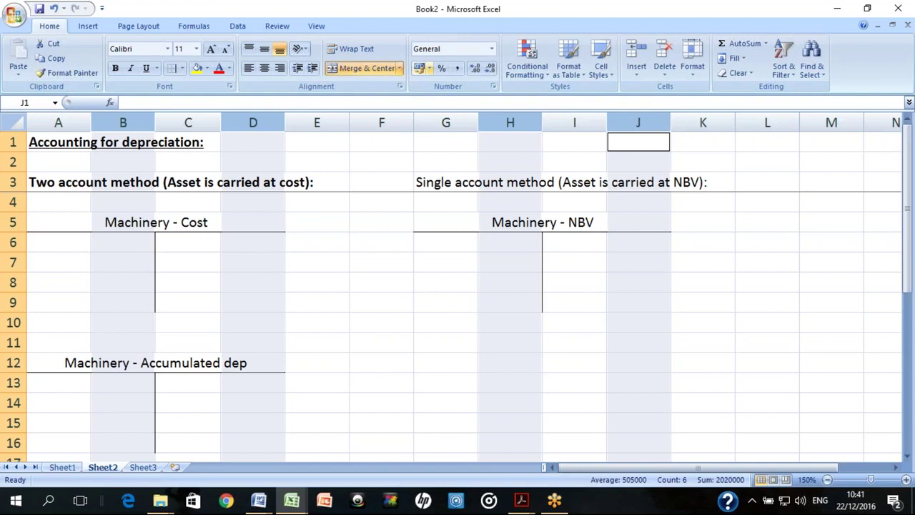
{"action": "left_click", "coordinate": [457, 68]}
{"action": "left_click", "coordinate": [490, 68]}
Review the two account method's machinery purchase journal entry in A20 to D21
{"action": "key", "text": "Down"}
{"action": "key", "text": "Down"}
{"action": "key", "text": "Down"}
{"action": "key", "text": "Down"}
{"action": "key", "text": "Down"}
{"action": "key", "text": "Down"}
{"action": "key", "text": "Down"}
{"action": "key", "text": "Down"}
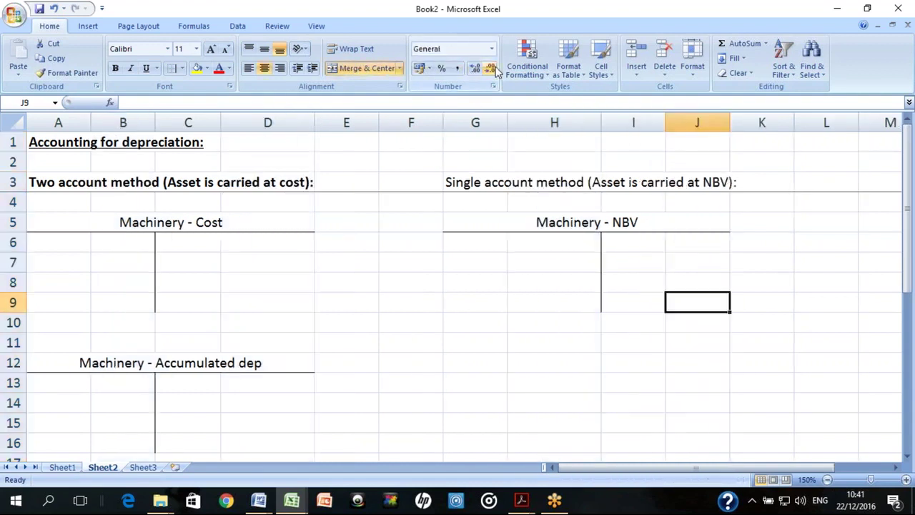
{"action": "key", "text": "Down"}
{"action": "key", "text": "Down"}
{"action": "key", "text": "Down"}
{"action": "key", "text": "Down"}
{"action": "key", "text": "Down"}
{"action": "key", "text": "Down"}
{"action": "key", "text": "Down"}
{"action": "key", "text": "Down"}
{"action": "key", "text": "Down"}
{"action": "key", "text": "Down"}
{"action": "key", "text": "Down"}
{"action": "key", "text": "Down"}
{"action": "key", "text": "Down"}
{"action": "key", "text": "Left"}
{"action": "key", "text": "Left"}
{"action": "key", "text": "Left"}
{"action": "key", "text": "Left"}
{"action": "key", "text": "Left"}
{"action": "key", "text": "Left"}
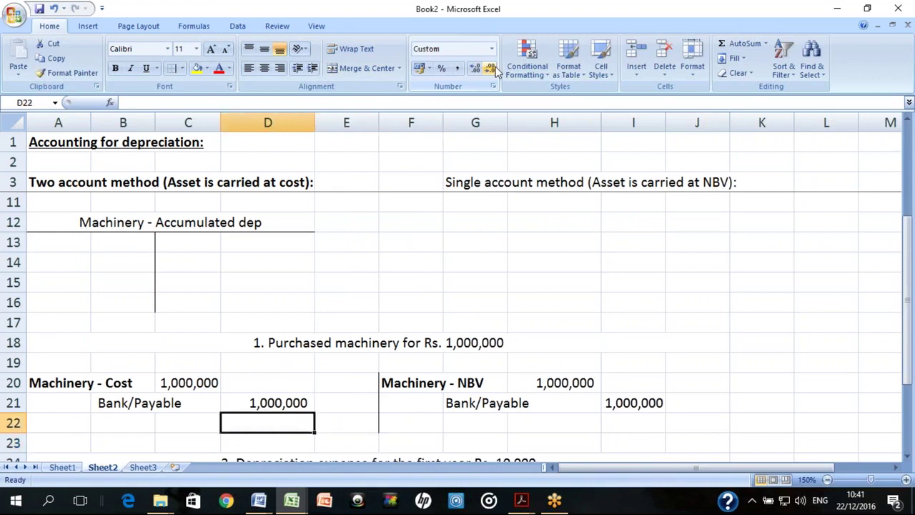
{"action": "key", "text": "Up"}
{"action": "key", "text": "shift+Left"}
{"action": "key", "text": "shift+Left"}
{"action": "key", "text": "shift+Left"}
{"action": "key", "text": "shift+Up"}
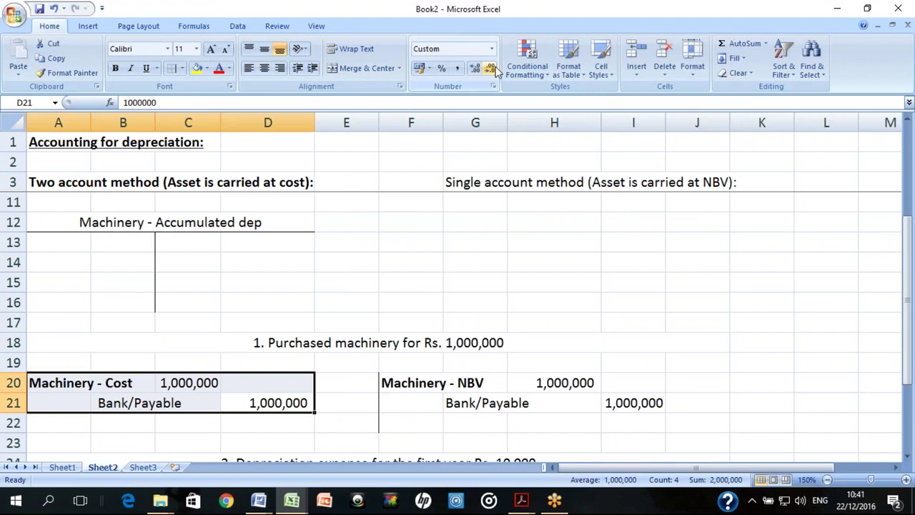
Enter 100,000 in B6 on the debit side of the Machinery - Cost T-account
{"action": "key", "text": "Up"}
{"action": "key", "text": "Up"}
{"action": "key", "text": "Up"}
{"action": "key", "text": "Up"}
{"action": "key", "text": "Up"}
{"action": "key", "text": "Up"}
{"action": "key", "text": "Up"}
{"action": "key", "text": "Up"}
{"action": "key", "text": "Up"}
{"action": "key", "text": "Up"}
{"action": "key", "text": "Up"}
{"action": "key", "text": "Up"}
{"action": "key", "text": "Up"}
{"action": "key", "text": "Up"}
{"action": "key", "text": "Up"}
{"action": "key", "text": "Up"}
{"action": "key", "text": "Up"}
{"action": "key", "text": "Up"}
{"action": "key", "text": "Up"}
{"action": "key", "text": "Up"}
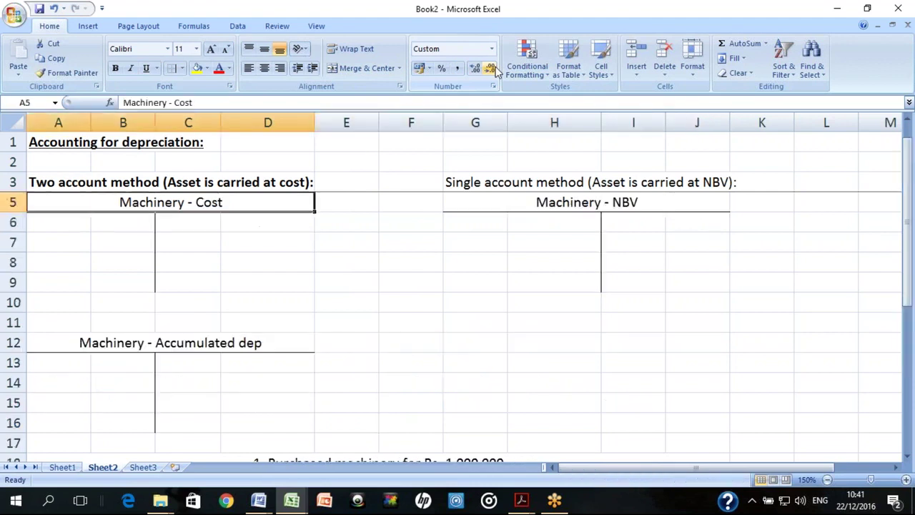
{"action": "key", "text": "Left"}
{"action": "key", "text": "Left"}
{"action": "key", "text": "Down"}
{"action": "key", "text": "Down"}
{"action": "key", "text": "Down"}
{"action": "key", "text": "Down"}
{"action": "key", "text": "Down"}
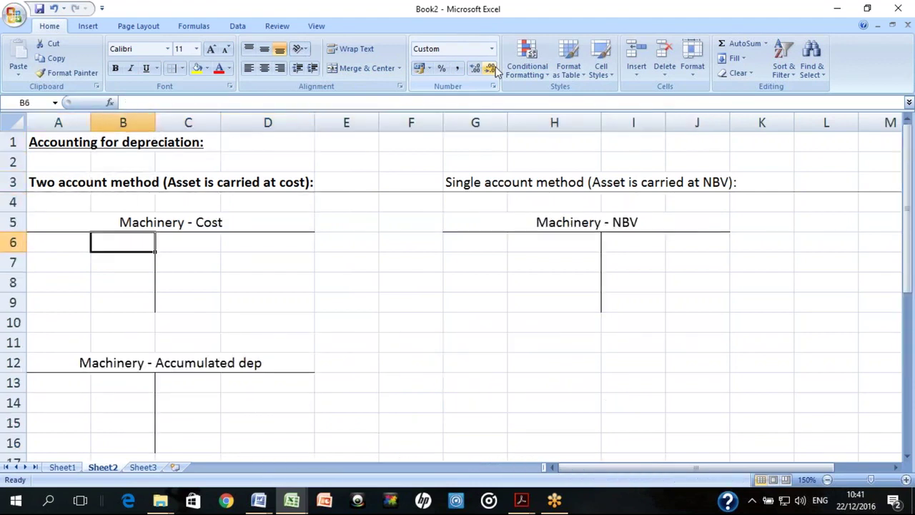
{"action": "type", "text": "100000"}
{"action": "key", "text": "Return"}
{"action": "key", "text": "Up"}
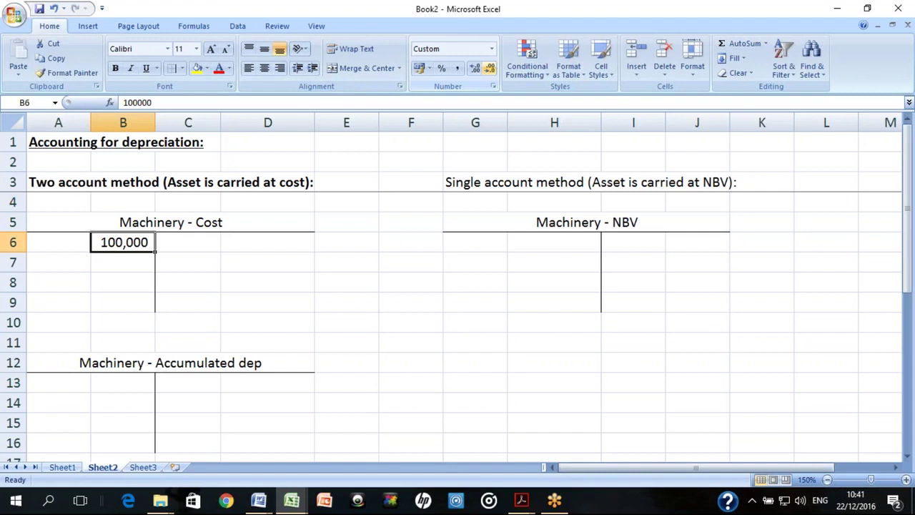
Correct the Machinery - Cost debit in B6 to 1,000,000 and label it "Payable" in A6
{"action": "key", "text": "F1"}
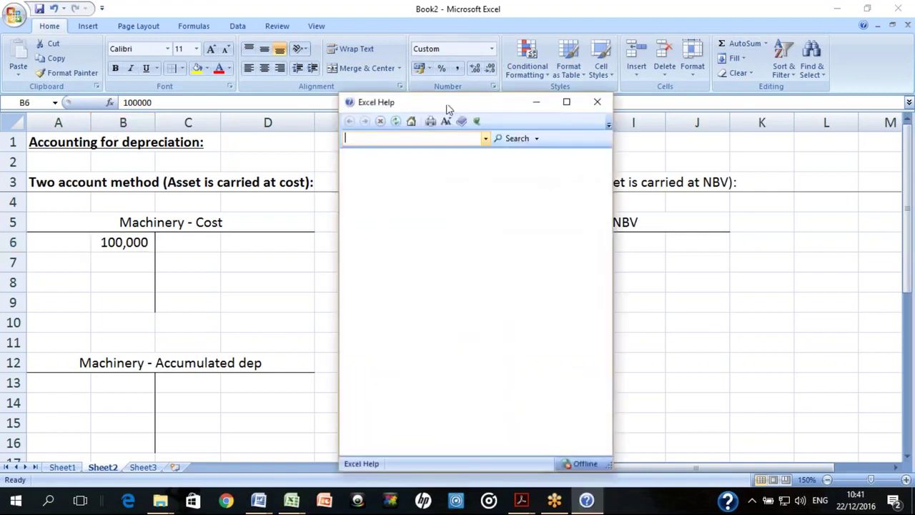
{"action": "left_click", "coordinate": [597, 102]}
{"action": "key", "text": "F2"}
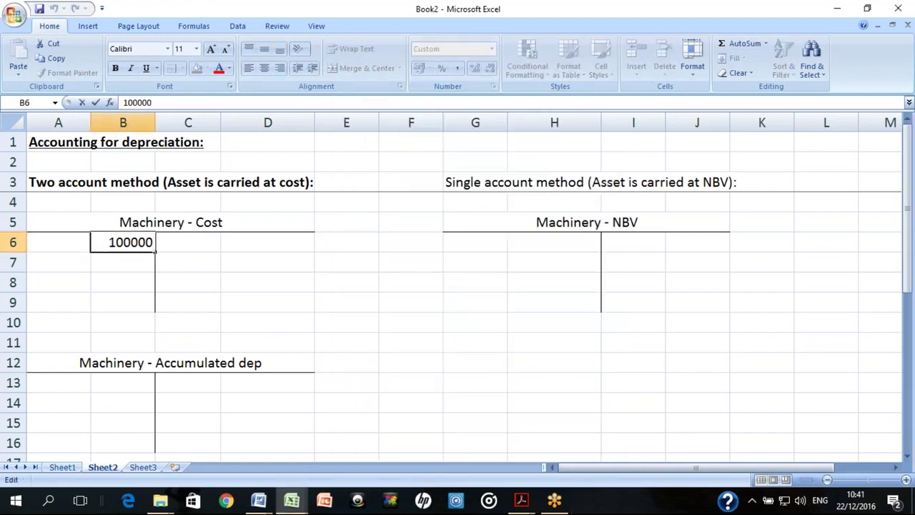
{"action": "type", "text": "0"}
{"action": "key", "text": "Return"}
{"action": "key", "text": "Left"}
{"action": "key", "text": "Up"}
{"action": "type", "text": "Payable"}
{"action": "key", "text": "Return"}
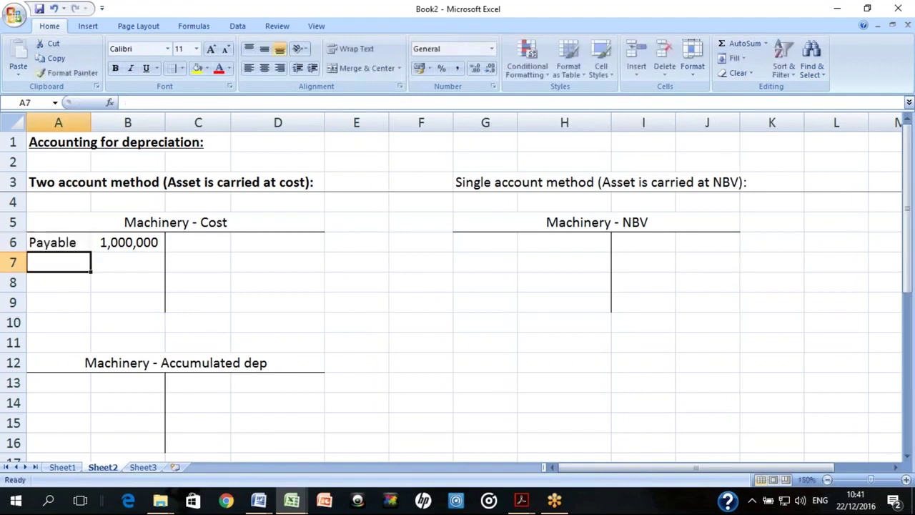
{"action": "key", "text": "Up"}
{"action": "key", "text": "Right"}
{"action": "key", "text": "Up"}
{"action": "left_click", "coordinate": [128, 242]}
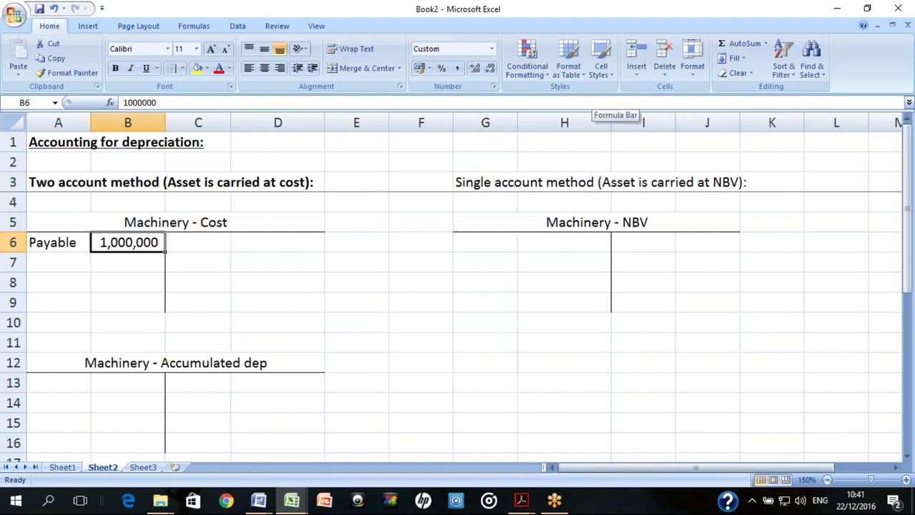
Review the two account method's first-year depreciation journal entry in A26 to D27
{"action": "key", "text": "Down"}
{"action": "key", "text": "Down"}
{"action": "key", "text": "Down"}
{"action": "key", "text": "Down"}
{"action": "key", "text": "Down"}
{"action": "key", "text": "Down"}
{"action": "key", "text": "Down"}
{"action": "key", "text": "Down"}
{"action": "key", "text": "Down"}
{"action": "key", "text": "Down"}
{"action": "key", "text": "Down"}
{"action": "key", "text": "Down"}
{"action": "key", "text": "Down"}
{"action": "key", "text": "Down"}
{"action": "key", "text": "Down"}
{"action": "key", "text": "Down"}
{"action": "key", "text": "Down"}
{"action": "key", "text": "Down"}
{"action": "key", "text": "Down"}
{"action": "key", "text": "Down"}
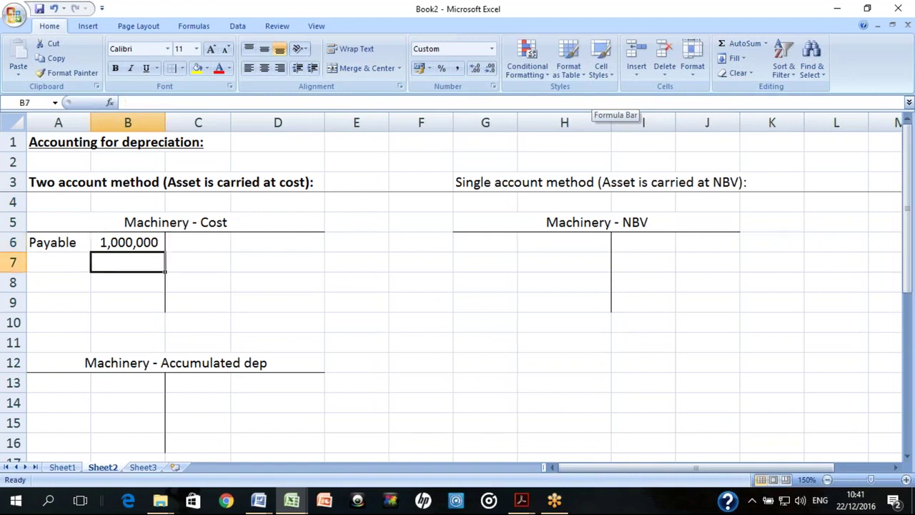
{"action": "key", "text": "Up"}
{"action": "key", "text": "Up"}
{"action": "key", "text": "Down"}
{"action": "key", "text": "Down"}
{"action": "left_click", "coordinate": [198, 402]}
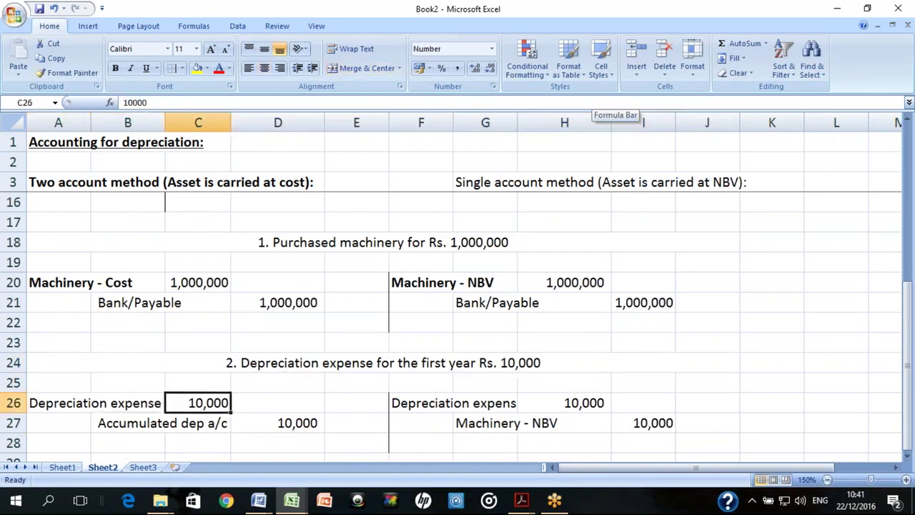
{"action": "key", "text": "Down"}
{"action": "key", "text": "Left"}
{"action": "key", "text": "Left"}
{"action": "key", "text": "Up"}
{"action": "key", "text": "Down"}
Insert four blank rows at row 17, between the Machinery - Accumulated dep T-account and the journal entries
{"action": "key", "text": "Up"}
{"action": "key", "text": "Up"}
{"action": "key", "text": "Up"}
{"action": "key", "text": "Up"}
{"action": "key", "text": "Up"}
{"action": "key", "text": "Up"}
{"action": "key", "text": "Up"}
{"action": "key", "text": "Up"}
{"action": "key", "text": "Up"}
{"action": "key", "text": "Up"}
{"action": "key", "text": "Up"}
{"action": "key", "text": "Up"}
{"action": "key", "text": "Up"}
{"action": "key", "text": "Up"}
{"action": "key", "text": "Up"}
{"action": "key", "text": "Up"}
{"action": "key", "text": "Up"}
{"action": "key", "text": "Down"}
{"action": "key", "text": "Down"}
{"action": "key", "text": "Down"}
{"action": "key", "text": "Down"}
{"action": "key", "text": "Down"}
{"action": "key", "text": "Down"}
{"action": "key", "text": "Down"}
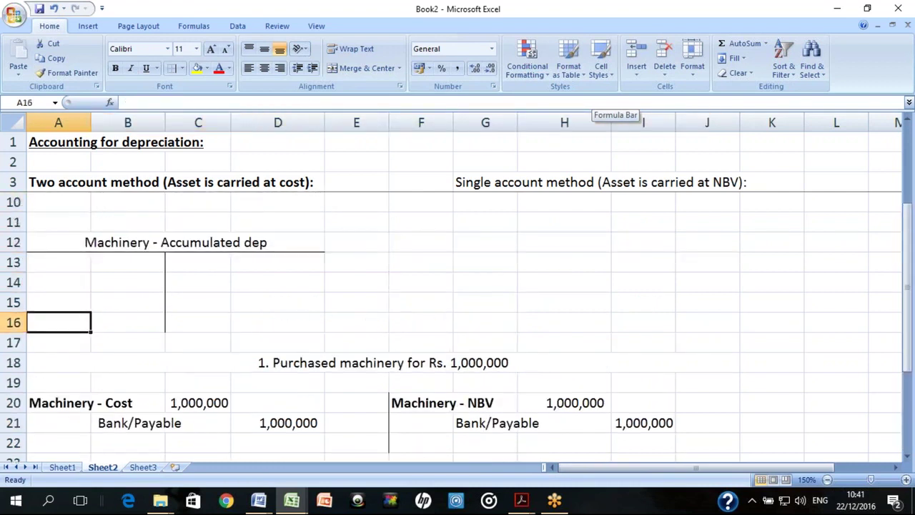
{"action": "key", "text": "shift+space"}
{"action": "key", "text": "ctrl+shift+plus"}
{"action": "key", "text": "ctrl+shift+plus"}
{"action": "key", "text": "ctrl+shift+plus"}
{"action": "key", "text": "ctrl+shift+plus"}
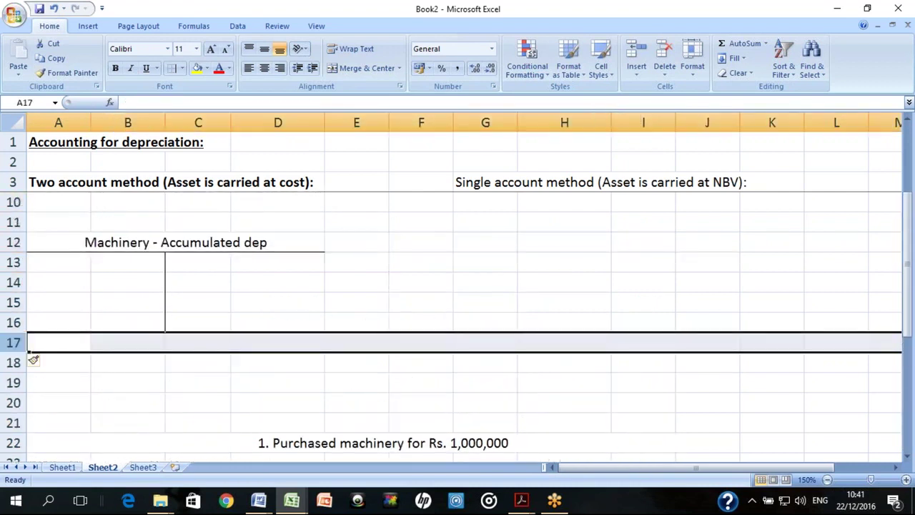
{"action": "key", "text": "Down"}
{"action": "key", "text": "Up"}
{"action": "key", "text": "Up"}
{"action": "key", "text": "Up"}
{"action": "key", "text": "Up"}
{"action": "key", "text": "Up"}
{"action": "key", "text": "shift+Up"}
{"action": "key", "text": "shift+Down"}
{"action": "key", "text": "shift+Down"}
{"action": "key", "text": "shift+Down"}
{"action": "key", "text": "ctrl+c"}
{"action": "key", "text": "Down"}
{"action": "key", "text": "Down"}
{"action": "key", "text": "Down"}
{"action": "key", "text": "Down"}
{"action": "key", "text": "Down"}
{"action": "key", "text": "Down"}
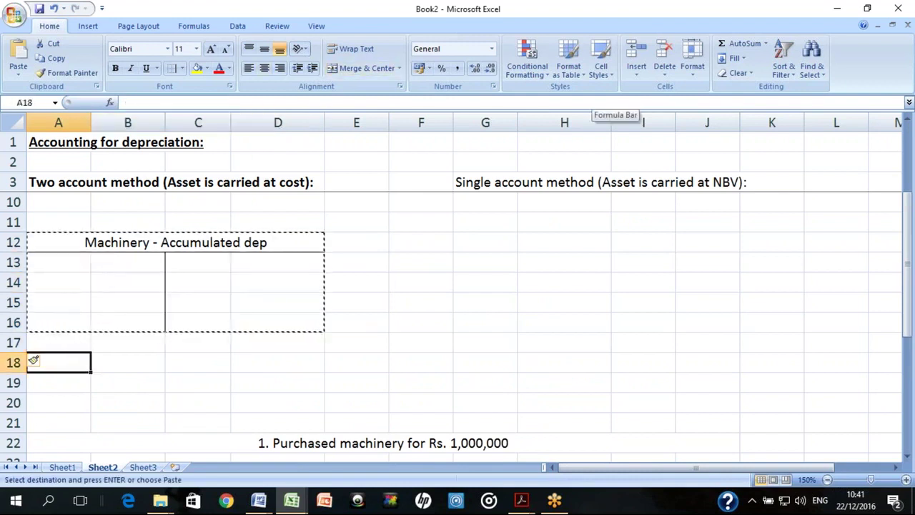
{"action": "key", "text": "Escape"}
{"action": "key", "text": "ctrl+Home"}
{"action": "key", "text": "ctrl+shift+plus"}
{"action": "key", "text": "Return"}
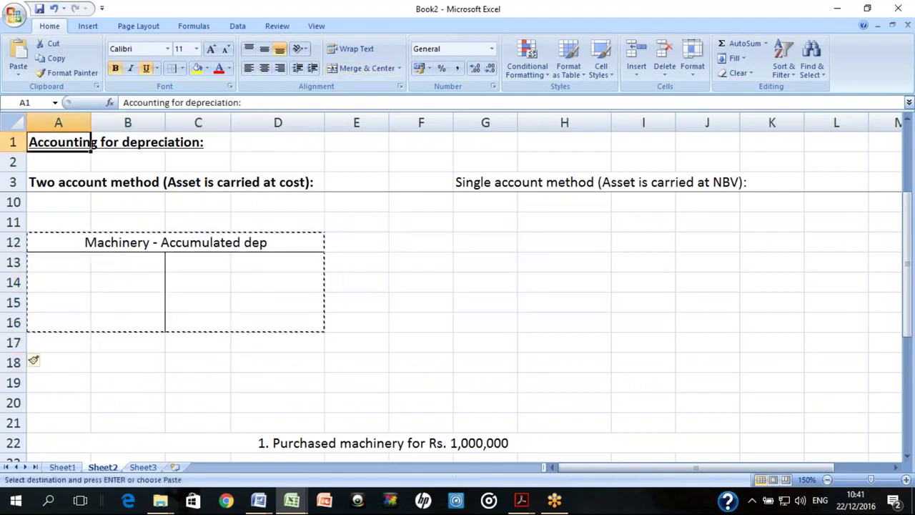
{"action": "key", "text": "Down"}
{"action": "key", "text": "Down"}
{"action": "key", "text": "Down"}
{"action": "key", "text": "Down"}
{"action": "key", "text": "Down"}
{"action": "key", "text": "Down"}
{"action": "key", "text": "Down"}
{"action": "key", "text": "Down"}
{"action": "key", "text": "Down"}
{"action": "key", "text": "Down"}
{"action": "key", "text": "Down"}
{"action": "key", "text": "Down"}
{"action": "key", "text": "Down"}
{"action": "key", "text": "Down"}
{"action": "key", "text": "Down"}
{"action": "key", "text": "Down"}
{"action": "key", "text": "Down"}
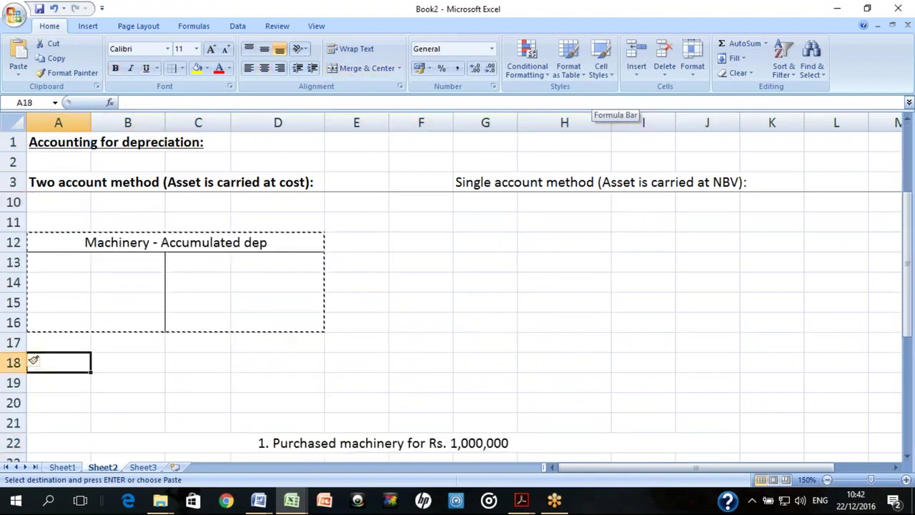
{"action": "key", "text": "Return"}
{"action": "key", "text": "Return"}
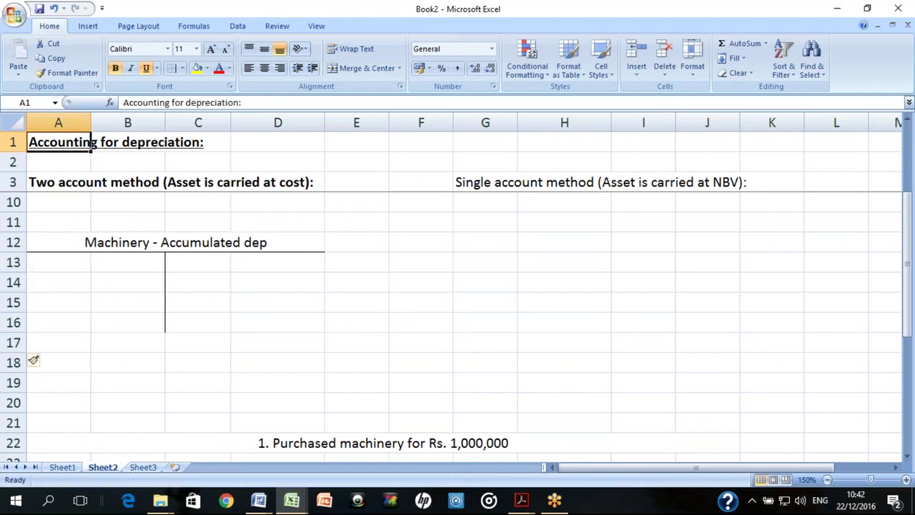
Add a bottom border to A18:D18 as the heading line of another T-account
{"action": "key", "text": "Down"}
{"action": "key", "text": "Down"}
{"action": "key", "text": "Down"}
{"action": "key", "text": "Down"}
{"action": "key", "text": "Down"}
{"action": "key", "text": "Down"}
{"action": "key", "text": "Down"}
{"action": "key", "text": "Down"}
{"action": "key", "text": "Down"}
{"action": "key", "text": "Down"}
{"action": "key", "text": "Down"}
{"action": "key", "text": "Down"}
{"action": "key", "text": "Down"}
{"action": "key", "text": "Down"}
{"action": "key", "text": "Down"}
{"action": "key", "text": "Down"}
{"action": "key", "text": "Down"}
{"action": "key", "text": "Down"}
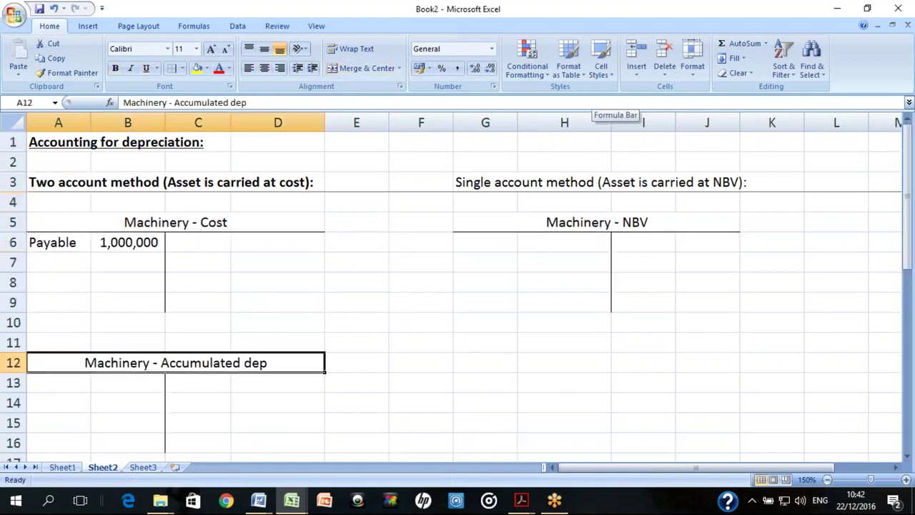
{"action": "key", "text": "Up"}
{"action": "key", "text": "shift+Right"}
{"action": "key", "text": "shift+Right"}
{"action": "key", "text": "shift+Right"}
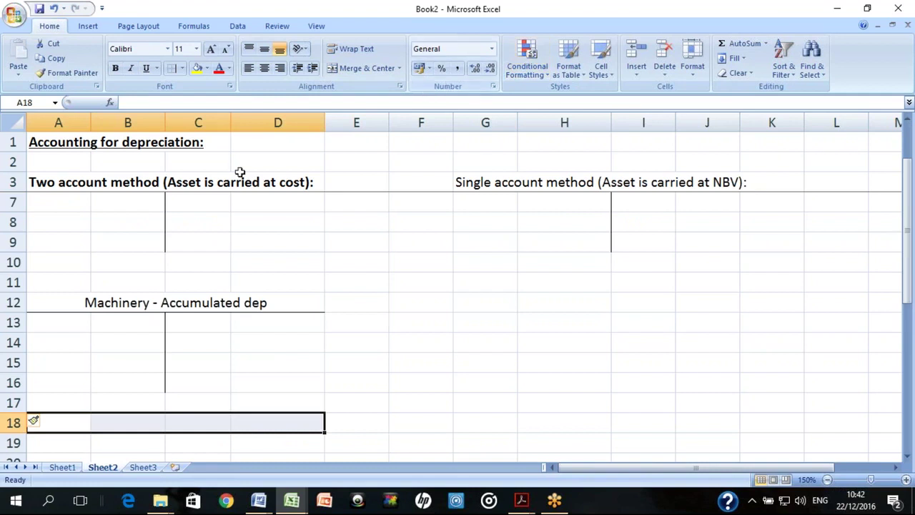
{"action": "left_click", "coordinate": [183, 68]}
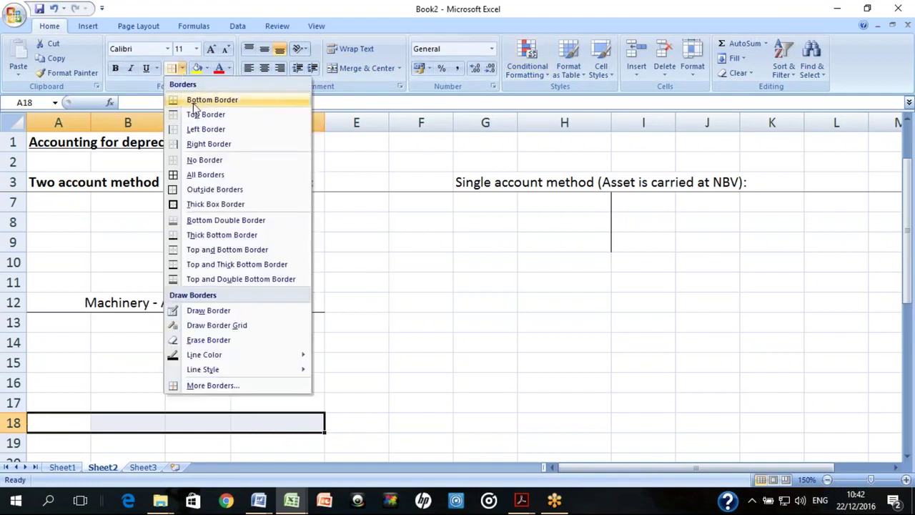
{"action": "left_click", "coordinate": [196, 108]}
Add a right border to B19:B21 as the T-account's vertical divider
{"action": "key", "text": "Down"}
{"action": "key", "text": "Right"}
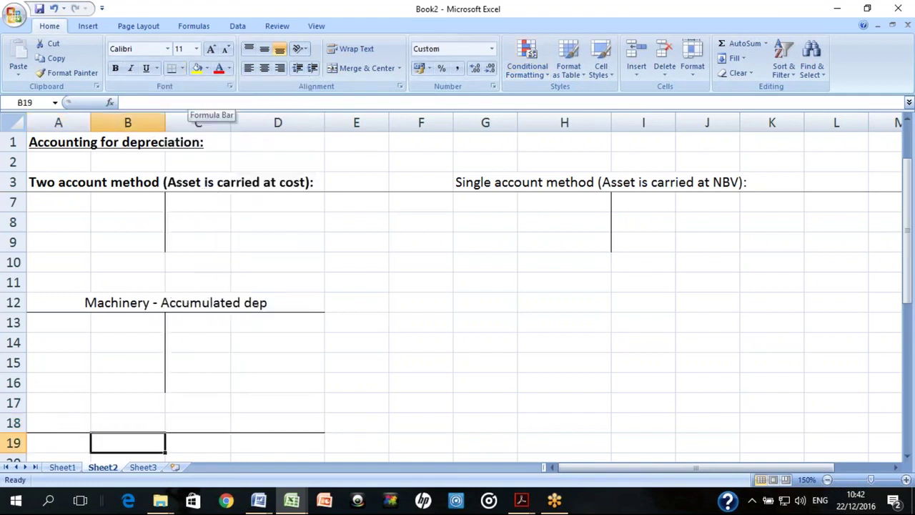
{"action": "key", "text": "shift+Down"}
{"action": "key", "text": "shift+Down"}
{"action": "key", "text": "shift+Up"}
{"action": "key", "text": "shift+Up"}
{"action": "key", "text": "shift+Down"}
{"action": "key", "text": "shift+Down"}
{"action": "left_click", "coordinate": [183, 68]}
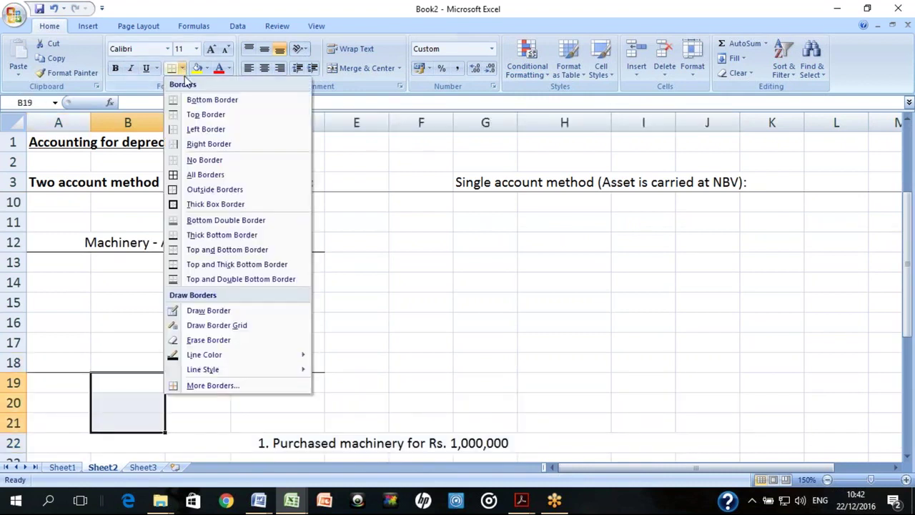
{"action": "left_click", "coordinate": [192, 146]}
Merge and center A18:D18 and title the new T-account "Depreciation exp"
{"action": "key", "text": "Up"}
{"action": "key", "text": "shift+Down"}
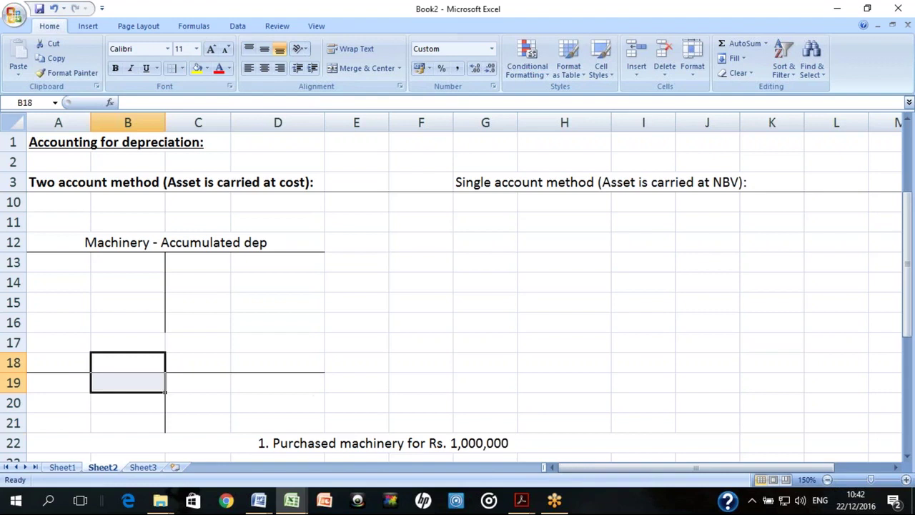
{"action": "key", "text": "Left"}
{"action": "key", "text": "shift+Right"}
{"action": "key", "text": "shift+Right"}
{"action": "key", "text": "shift+Right"}
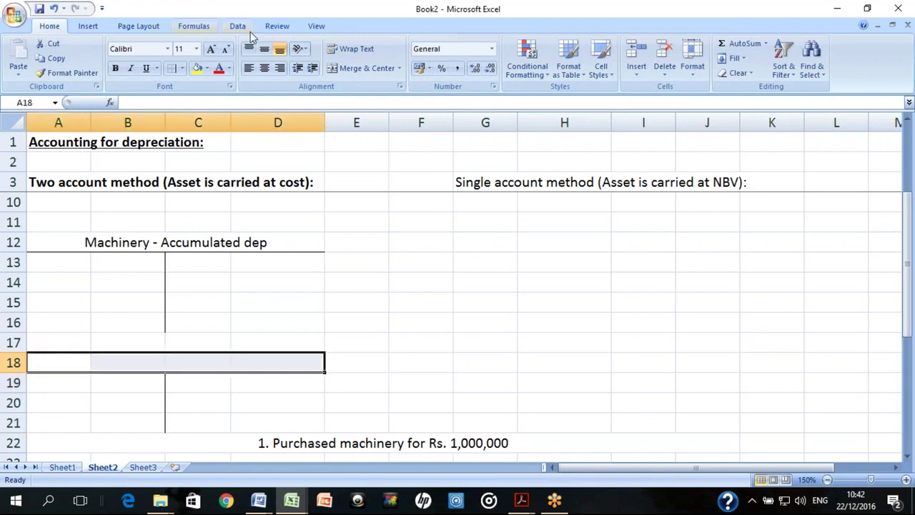
{"action": "left_click", "coordinate": [345, 74]}
{"action": "type", "text": "Depreciaiton"}
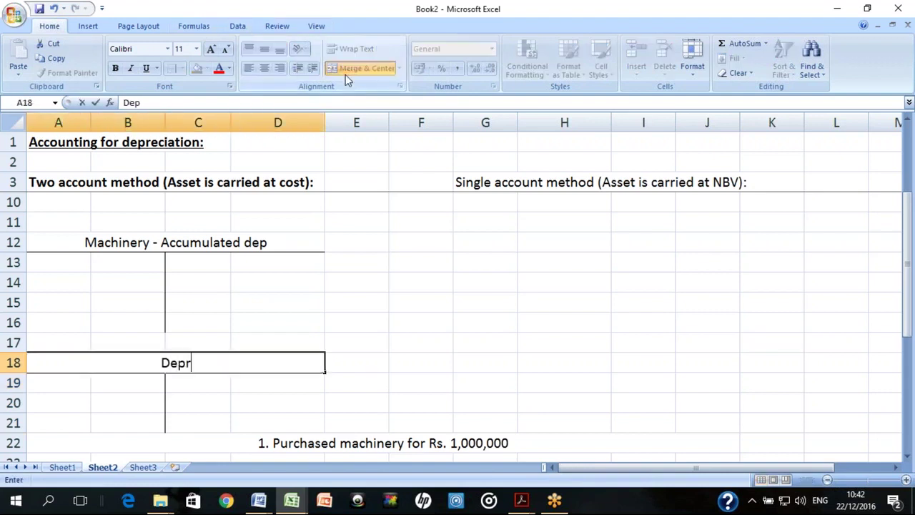
{"action": "key", "text": "BackSpace"}
{"action": "key", "text": "BackSpace"}
{"action": "key", "text": "BackSpace"}
{"action": "key", "text": "BackSpace"}
{"action": "key", "text": "BackSpace"}
{"action": "key", "text": "BackSpace"}
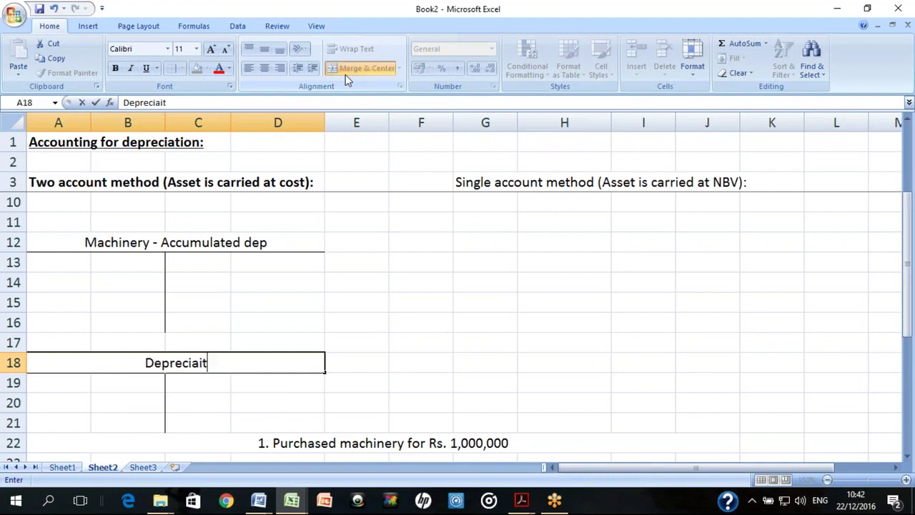
{"action": "type", "text": "iation exp"}
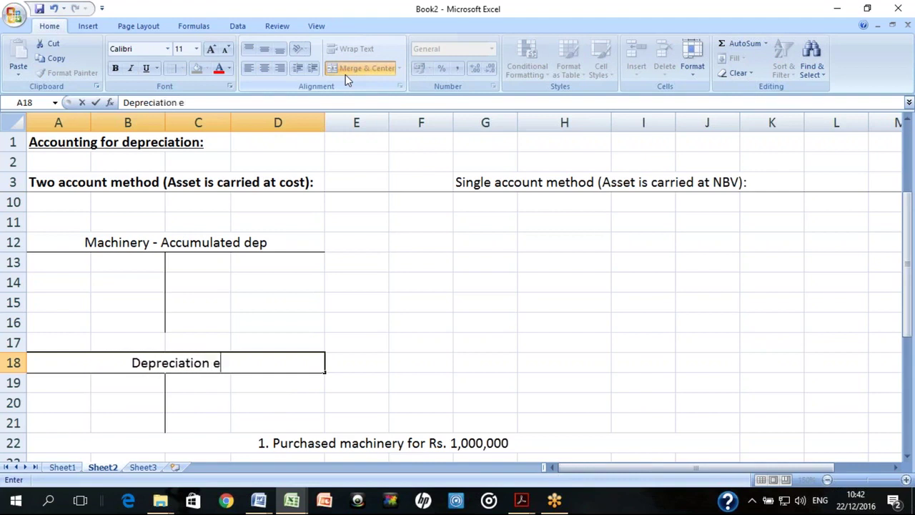
{"action": "key", "text": "Return"}
Copy the Depreciation exp T-account from A18:D21 to the single account side, starting at G18
{"action": "key", "text": "Up"}
{"action": "key", "text": "shift+Down"}
{"action": "key", "text": "shift+Down"}
{"action": "key", "text": "shift+Down"}
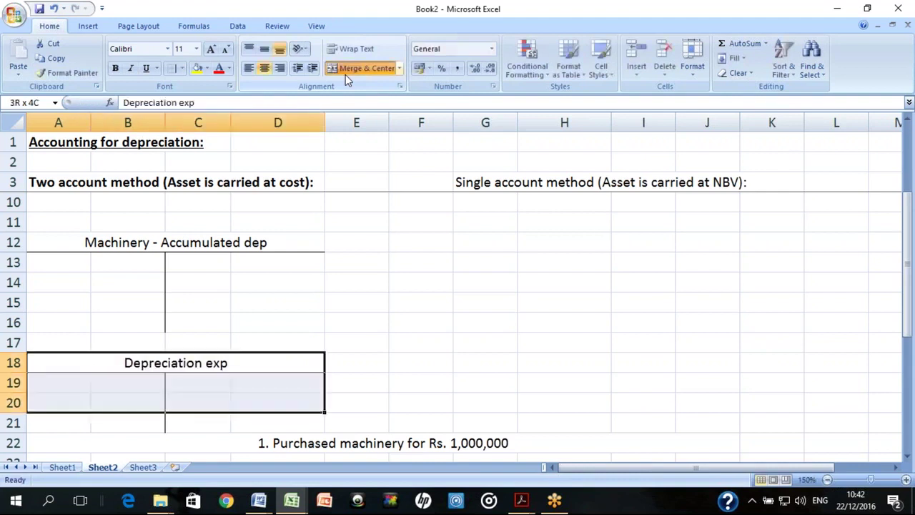
{"action": "key", "text": "ctrl+c"}
{"action": "key", "text": "Right"}
{"action": "key", "text": "Right"}
{"action": "key", "text": "Right"}
{"action": "key", "text": "Right"}
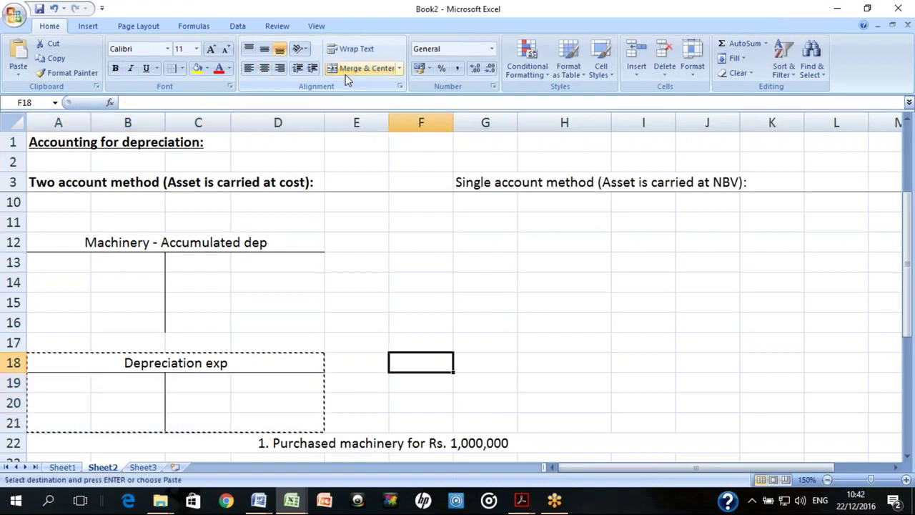
{"action": "key", "text": "Up"}
{"action": "key", "text": "Up"}
{"action": "key", "text": "Up"}
{"action": "key", "text": "Up"}
{"action": "key", "text": "Up"}
{"action": "key", "text": "Up"}
{"action": "key", "text": "Up"}
{"action": "key", "text": "Up"}
{"action": "key", "text": "Up"}
{"action": "key", "text": "Up"}
{"action": "key", "text": "Up"}
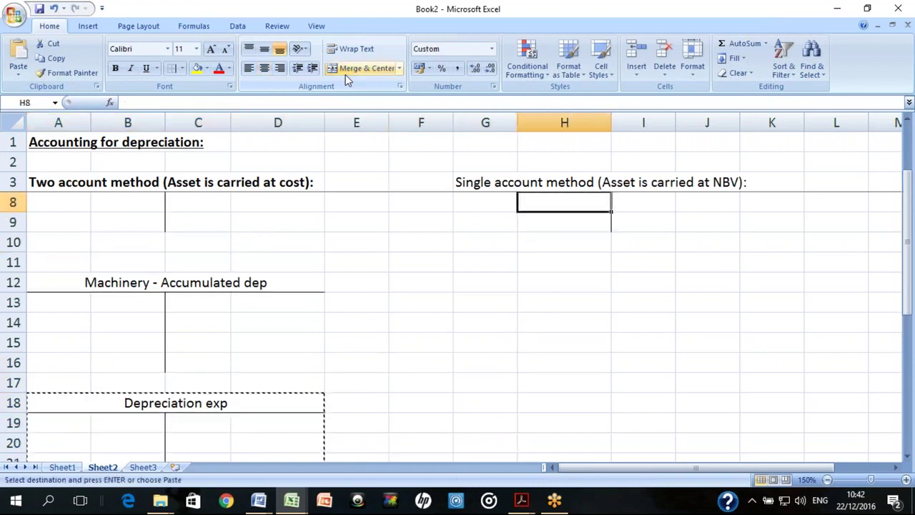
{"action": "key", "text": "Down"}
{"action": "key", "text": "Down"}
{"action": "key", "text": "Down"}
{"action": "key", "text": "Down"}
{"action": "key", "text": "Down"}
{"action": "key", "text": "Down"}
{"action": "key", "text": "Down"}
{"action": "key", "text": "Down"}
{"action": "key", "text": "Down"}
{"action": "key", "text": "Down"}
{"action": "key", "text": "Down"}
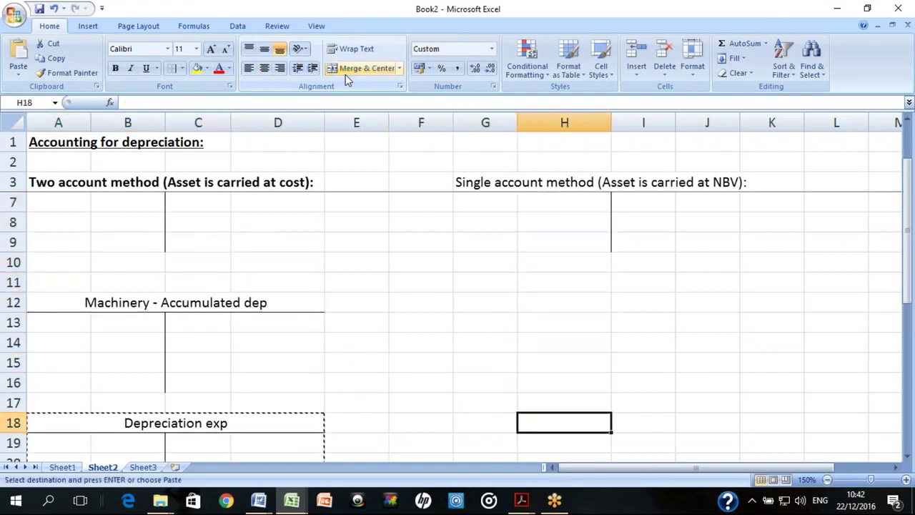
{"action": "key", "text": "Left"}
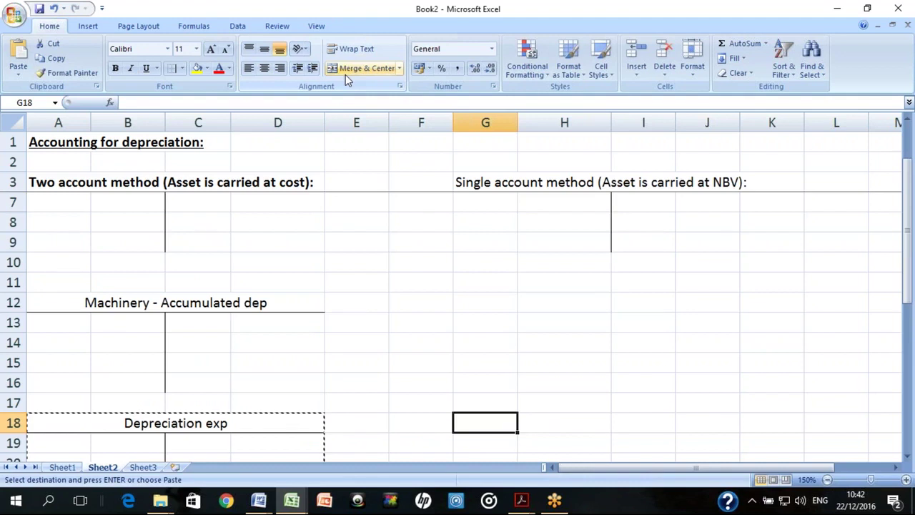
{"action": "key", "text": "ctrl+v"}
{"action": "key", "text": "Left"}
{"action": "key", "text": "Escape"}
Examine the Machinery - Cost T-account and its posted purchase entry in the two account section
{"action": "key", "text": "Left"}
{"action": "key", "text": "Left"}
{"action": "key", "text": "Up"}
{"action": "key", "text": "Up"}
{"action": "key", "text": "Up"}
{"action": "key", "text": "Up"}
{"action": "key", "text": "Up"}
{"action": "key", "text": "Up"}
{"action": "key", "text": "Up"}
{"action": "key", "text": "Up"}
{"action": "key", "text": "Up"}
{"action": "key", "text": "Up"}
{"action": "key", "text": "Up"}
{"action": "key", "text": "Up"}
{"action": "key", "text": "Up"}
{"action": "key", "text": "Up"}
{"action": "key", "text": "Up"}
{"action": "key", "text": "Up"}
{"action": "key", "text": "Down"}
{"action": "key", "text": "Down"}
{"action": "key", "text": "Down"}
{"action": "key", "text": "Down"}
{"action": "key", "text": "Down"}
{"action": "key", "text": "Down"}
{"action": "key", "text": "Down"}
{"action": "key", "text": "Down"}
{"action": "key", "text": "Down"}
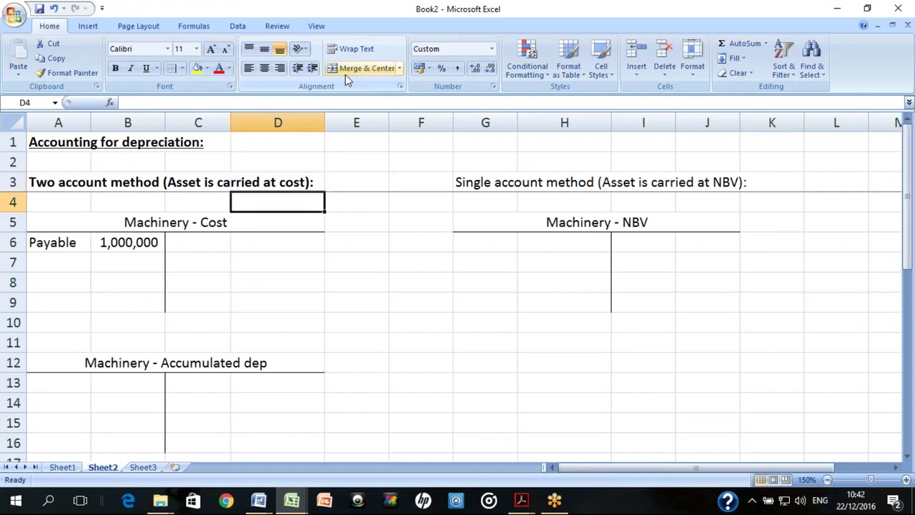
{"action": "key", "text": "Down"}
{"action": "key", "text": "Down"}
{"action": "key", "text": "Down"}
{"action": "key", "text": "Left"}
{"action": "key", "text": "Left"}
{"action": "key", "text": "Left"}
{"action": "key", "text": "Right"}
Examine the first-year depreciation journal entry of the two account method in A30:D31
{"action": "key", "text": "Down"}
{"action": "key", "text": "Down"}
{"action": "key", "text": "Down"}
{"action": "key", "text": "Down"}
{"action": "key", "text": "Down"}
{"action": "key", "text": "Down"}
{"action": "key", "text": "Down"}
{"action": "key", "text": "Down"}
{"action": "key", "text": "Down"}
{"action": "key", "text": "Down"}
{"action": "key", "text": "Down"}
{"action": "key", "text": "Down"}
{"action": "key", "text": "Down"}
{"action": "key", "text": "Down"}
{"action": "key", "text": "Down"}
{"action": "key", "text": "Down"}
{"action": "key", "text": "Down"}
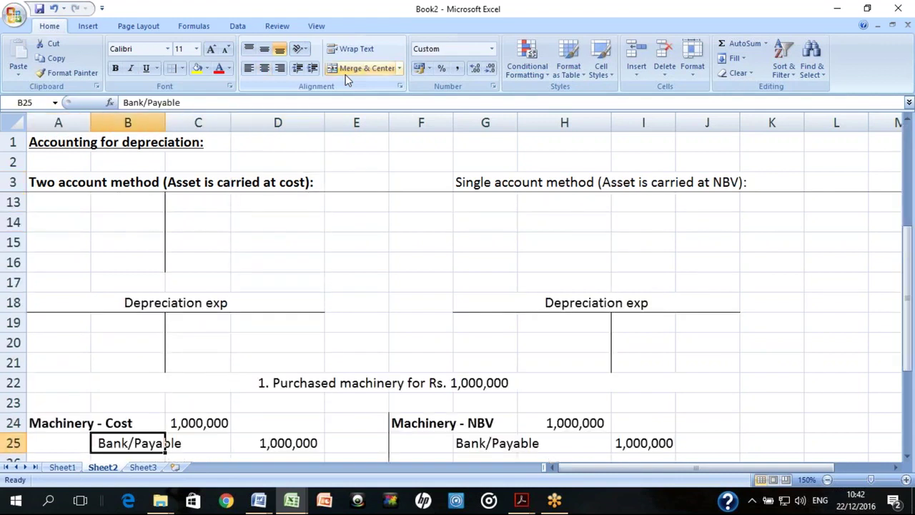
{"action": "key", "text": "Up"}
{"action": "key", "text": "Left"}
{"action": "key", "text": "shift+Right"}
{"action": "key", "text": "shift+Right"}
{"action": "key", "text": "shift+Right"}
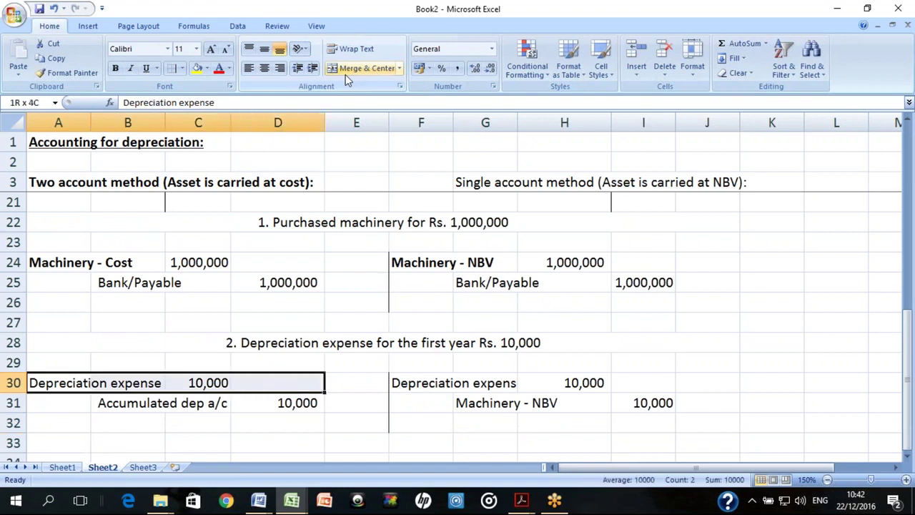
{"action": "key", "text": "Down"}
{"action": "key", "text": "Up"}
{"action": "key", "text": "shift+Right"}
{"action": "key", "text": "shift+Right"}
{"action": "key", "text": "shift+Right"}
{"action": "key", "text": "shift+Down"}
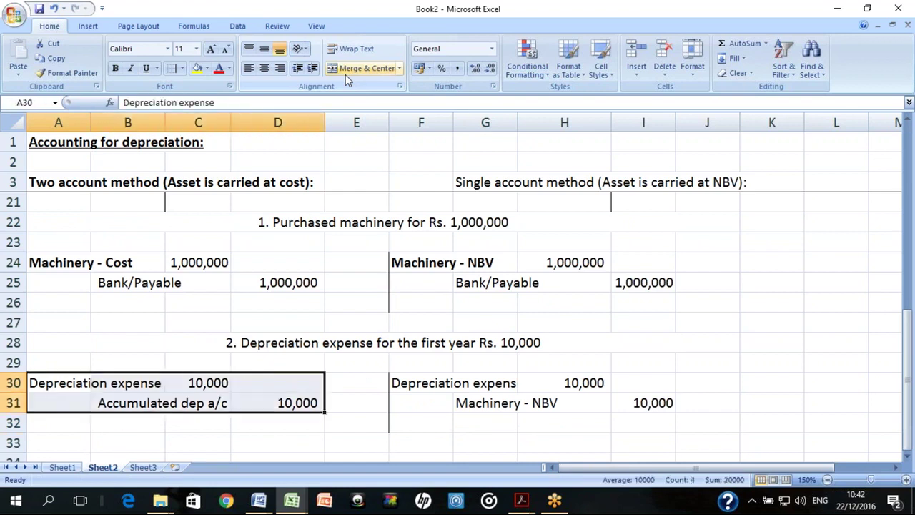
Post the depreciation debit to the two account Depreciation exp T-account: 10,000 in B19, labelled "Acc dep" in A19
{"action": "key", "text": "Up"}
{"action": "key", "text": "Up"}
{"action": "key", "text": "Up"}
{"action": "key", "text": "Up"}
{"action": "key", "text": "Up"}
{"action": "key", "text": "Up"}
{"action": "key", "text": "Up"}
{"action": "key", "text": "Up"}
{"action": "key", "text": "Up"}
{"action": "key", "text": "Up"}
{"action": "key", "text": "Up"}
{"action": "key", "text": "Up"}
{"action": "key", "text": "Up"}
{"action": "key", "text": "Up"}
{"action": "key", "text": "Up"}
{"action": "key", "text": "Up"}
{"action": "key", "text": "Up"}
{"action": "key", "text": "Down"}
{"action": "key", "text": "Down"}
{"action": "key", "text": "Down"}
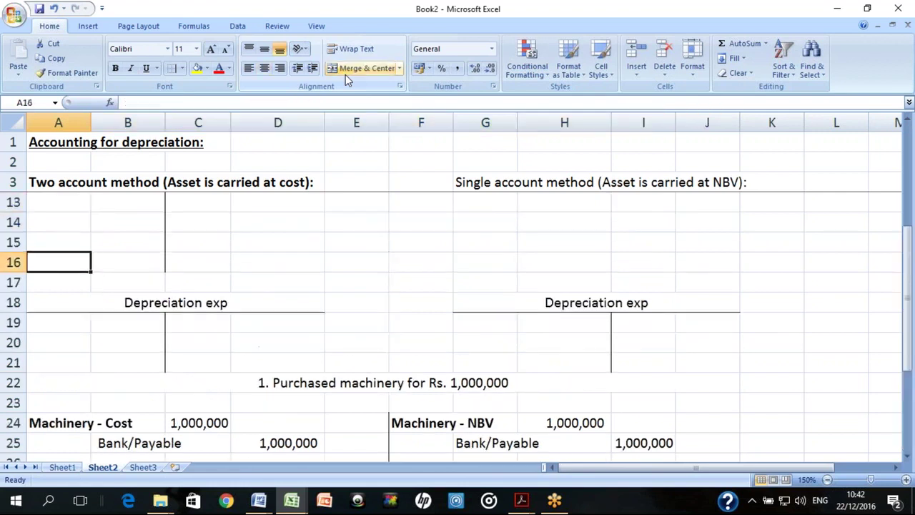
{"action": "key", "text": "Down"}
{"action": "key", "text": "Down"}
{"action": "key", "text": "Right"}
{"action": "key", "text": "Down"}
{"action": "key", "text": "Left"}
{"action": "key", "text": "Left"}
{"action": "key", "text": "Left"}
{"action": "type", "text": "1"}
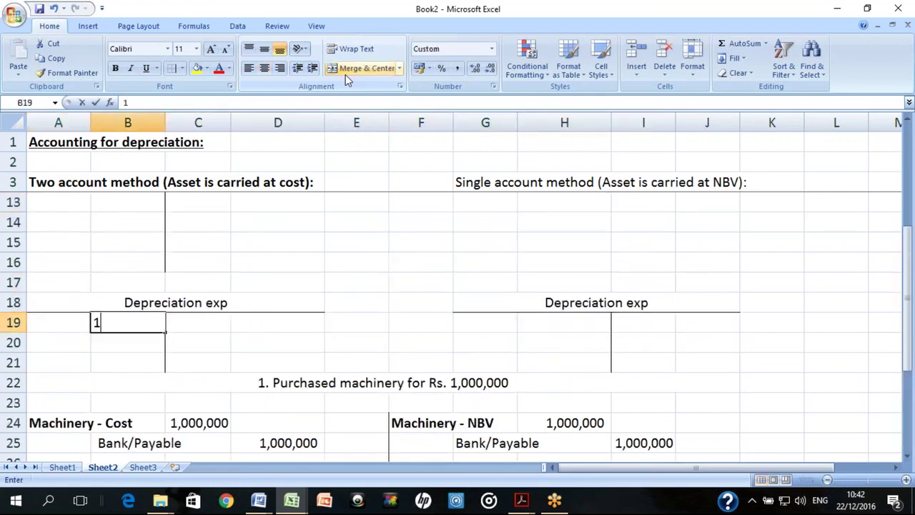
{"action": "type", "text": "0,000"}
{"action": "key", "text": "Return"}
{"action": "key", "text": "Left"}
{"action": "key", "text": "Up"}
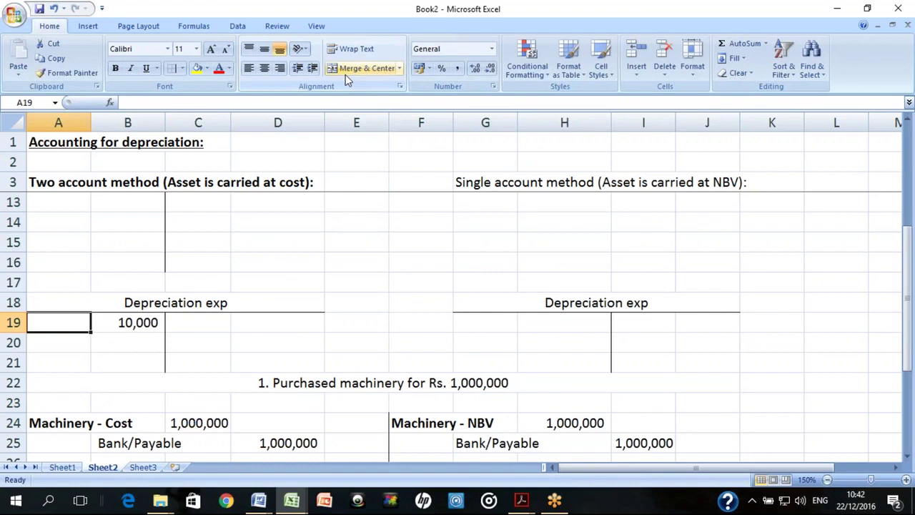
{"action": "type", "text": "Acc dep"}
{"action": "key", "text": "Return"}
Post the credit to the Machinery - Accumulated dep T-account: "dep exp" in C13 and 10,000 in D13
{"action": "key", "text": "Up"}
{"action": "key", "text": "Up"}
{"action": "key", "text": "Up"}
{"action": "key", "text": "Up"}
{"action": "key", "text": "Up"}
{"action": "key", "text": "Up"}
{"action": "key", "text": "Up"}
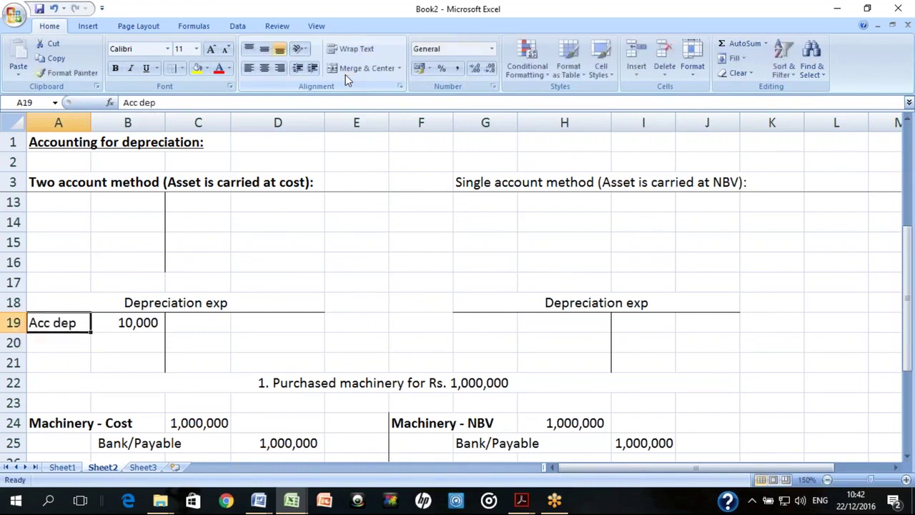
{"action": "key", "text": "Up"}
{"action": "key", "text": "Up"}
{"action": "key", "text": "Down"}
{"action": "key", "text": "Down"}
{"action": "key", "text": "Right"}
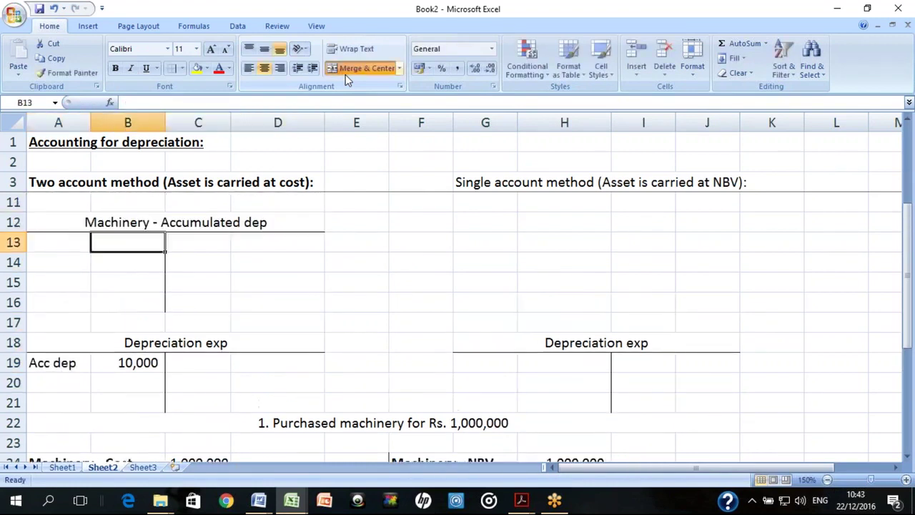
{"action": "key", "text": "Right"}
{"action": "type", "text": "dep exp"}
{"action": "key", "text": "Return"}
{"action": "key", "text": "Up"}
{"action": "key", "text": "Right"}
{"action": "type", "text": "10000"}
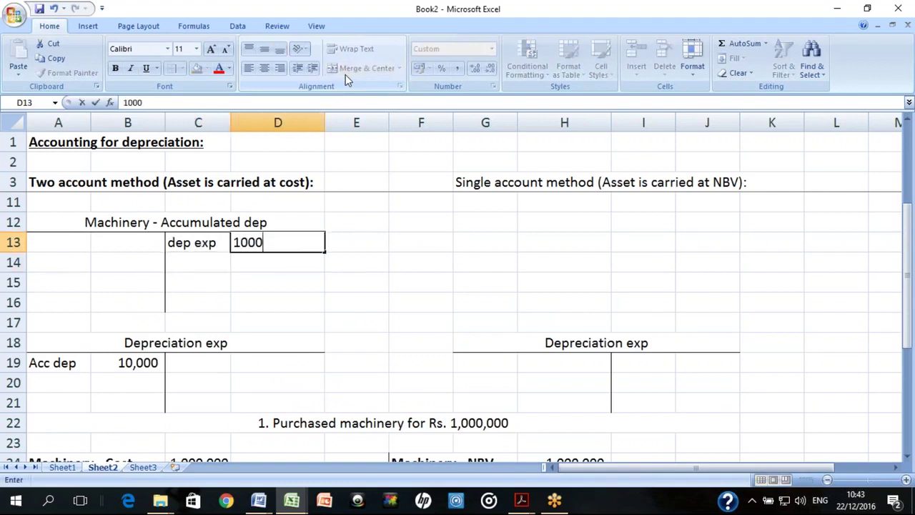
{"action": "key", "text": "Return"}
{"action": "key", "text": "Down"}
{"action": "key", "text": "Down"}
{"action": "key", "text": "Down"}
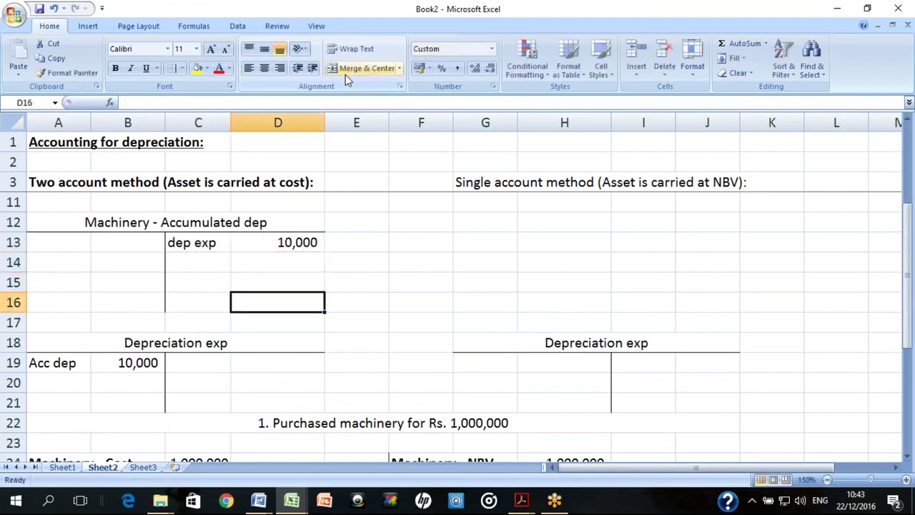
Examine the entries posted in the two account Machinery - Cost and Machinery - Accumulated dep T-accounts
{"action": "key", "text": "Up"}
{"action": "key", "text": "Up"}
{"action": "key", "text": "Up"}
{"action": "key", "text": "Up"}
{"action": "key", "text": "Up"}
{"action": "key", "text": "Up"}
{"action": "key", "text": "Up"}
{"action": "key", "text": "Up"}
{"action": "key", "text": "Up"}
{"action": "key", "text": "Up"}
{"action": "key", "text": "Up"}
{"action": "key", "text": "Up"}
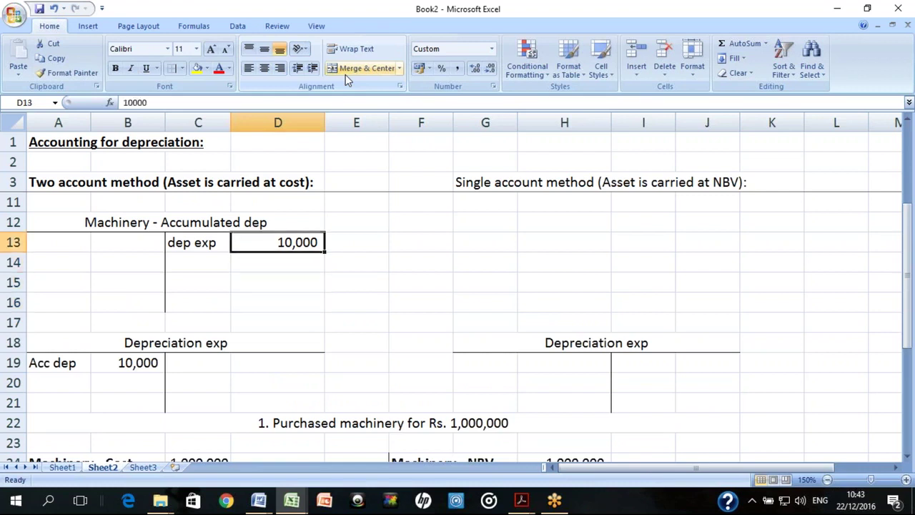
{"action": "key", "text": "Down"}
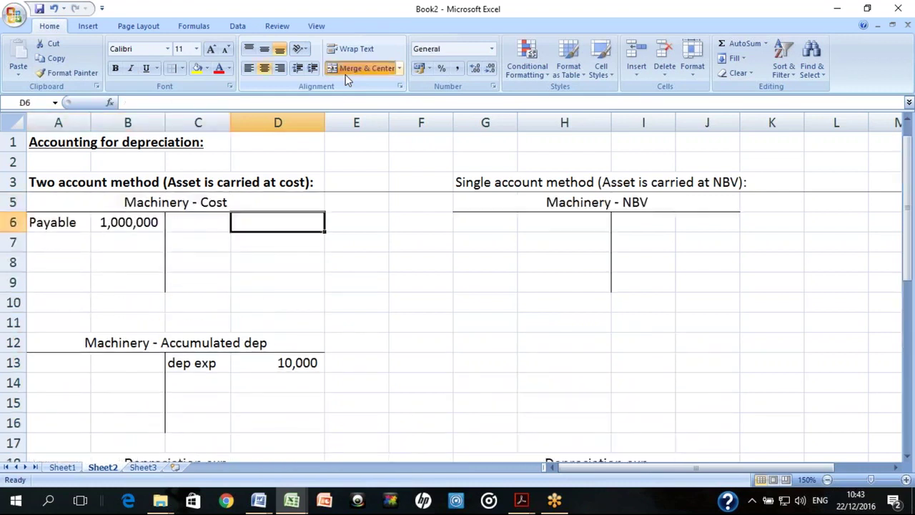
{"action": "key", "text": "Left"}
{"action": "key", "text": "Left"}
{"action": "key", "text": "Down"}
{"action": "key", "text": "Down"}
{"action": "key", "text": "Down"}
{"action": "key", "text": "Down"}
{"action": "key", "text": "Down"}
{"action": "key", "text": "Down"}
{"action": "key", "text": "Down"}
{"action": "key", "text": "Down"}
{"action": "key", "text": "Down"}
{"action": "key", "text": "Down"}
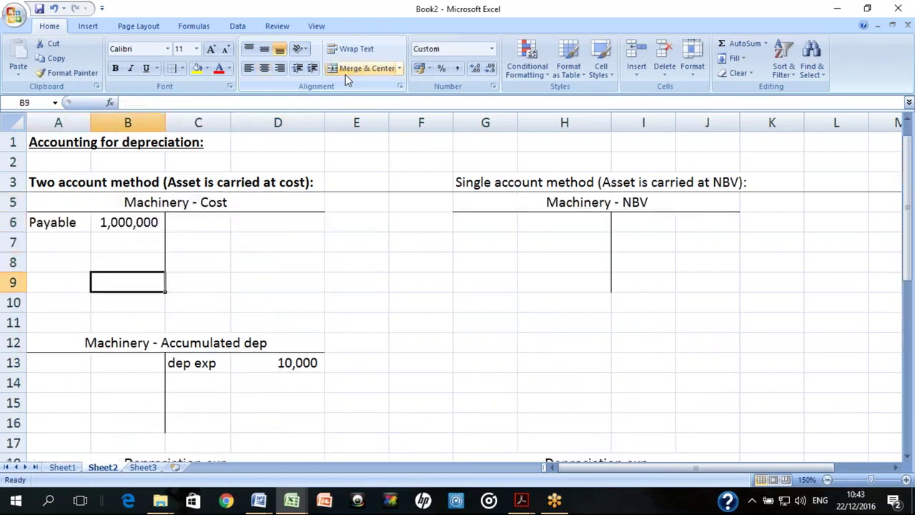
{"action": "key", "text": "Down"}
{"action": "key", "text": "Down"}
{"action": "key", "text": "Up"}
{"action": "key", "text": "Up"}
{"action": "key", "text": "Up"}
{"action": "key", "text": "Up"}
{"action": "key", "text": "Up"}
{"action": "key", "text": "Up"}
{"action": "key", "text": "Up"}
{"action": "key", "text": "Up"}
{"action": "key", "text": "Up"}
{"action": "key", "text": "Up"}
{"action": "key", "text": "Up"}
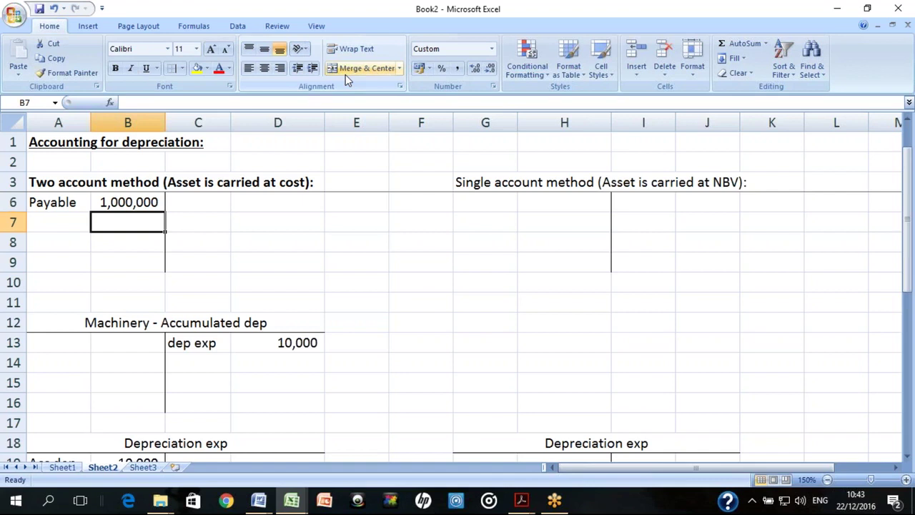
Total the debit side of the Machinery - Cost account in B7 with =SUM(B6) and a top and double bottom border
{"action": "key", "text": "ctrl+z"}
{"action": "key", "text": "ctrl+z"}
{"action": "key", "text": "ctrl+z"}
{"action": "key", "text": "ctrl+z"}
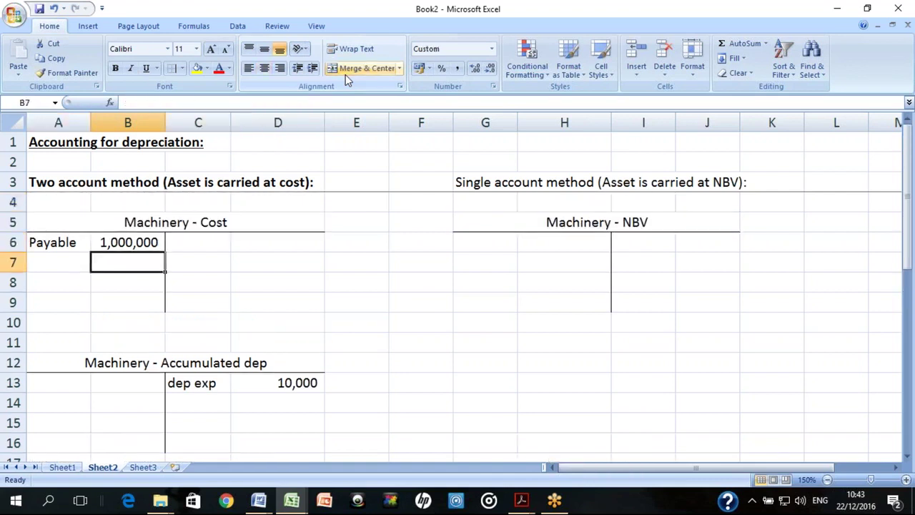
{"action": "key", "text": "alt+equal"}
{"action": "key", "text": "Return"}
{"action": "key", "text": "Up"}
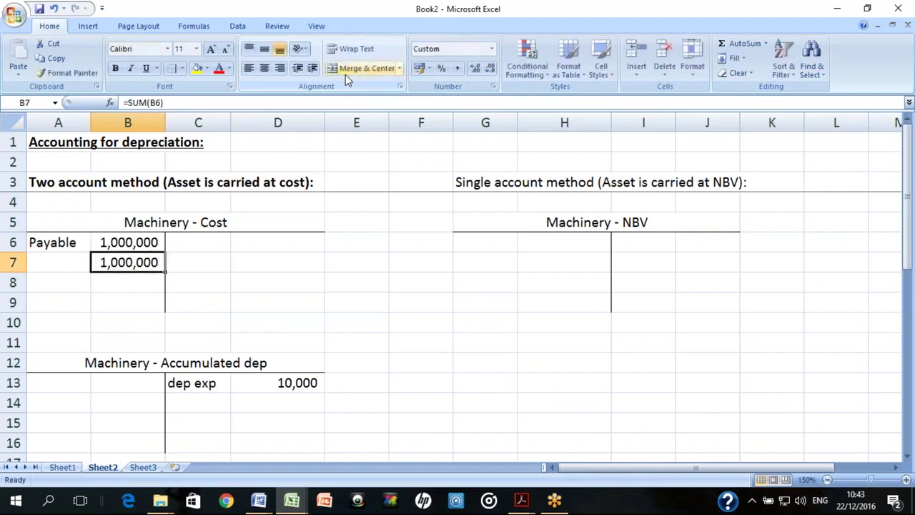
{"action": "left_click", "coordinate": [182, 68]}
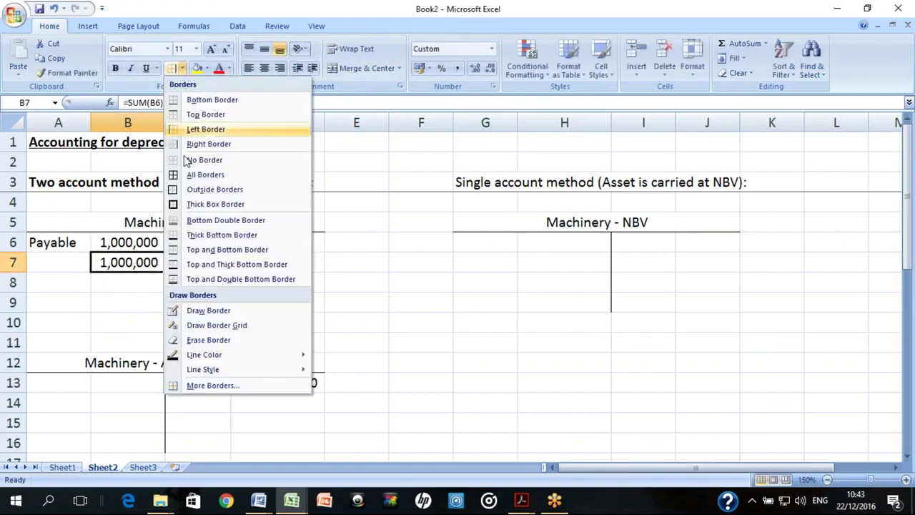
{"action": "left_click", "coordinate": [196, 279]}
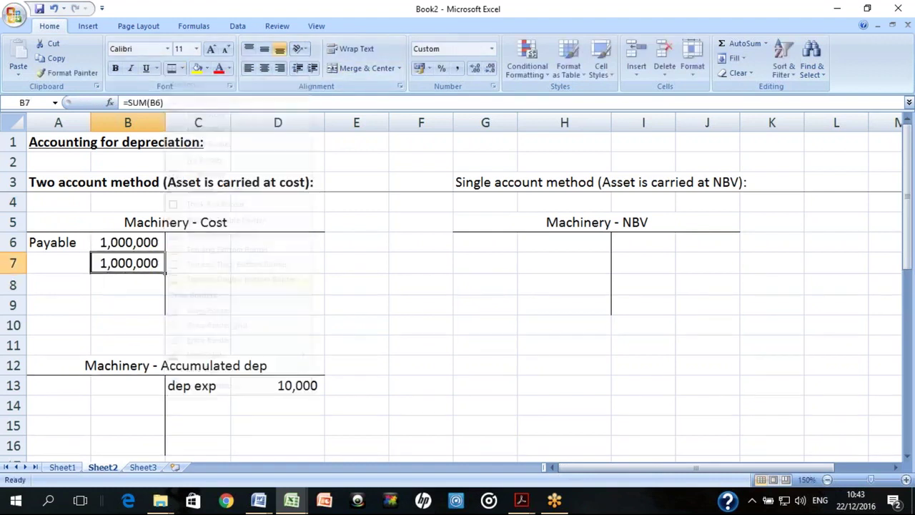
Copy the bordered total formula from B7 to the credit side of the Machinery - Cost account in D7
{"action": "key", "text": "ctrl+c"}
{"action": "key", "text": "Right"}
{"action": "key", "text": "Right"}
{"action": "key", "text": "Return"}
{"action": "key", "text": "Up"}
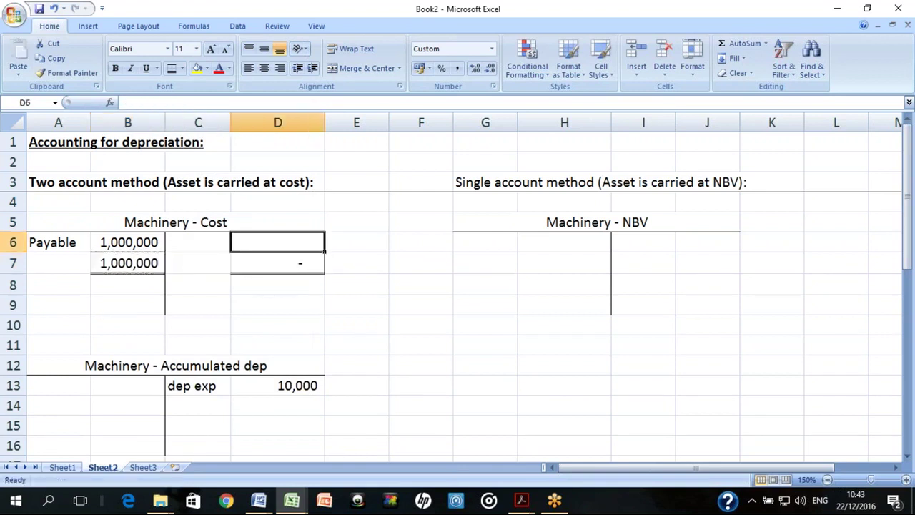
Enter the closing balance of the Machinery - Cost account: 1,000,000 in D6, labelled "c/d" in C6
{"action": "type", "text": "1,00"}
{"action": "type", "text": "0,000"}
{"action": "key", "text": "ctrl+Return"}
{"action": "key", "text": "Left"}
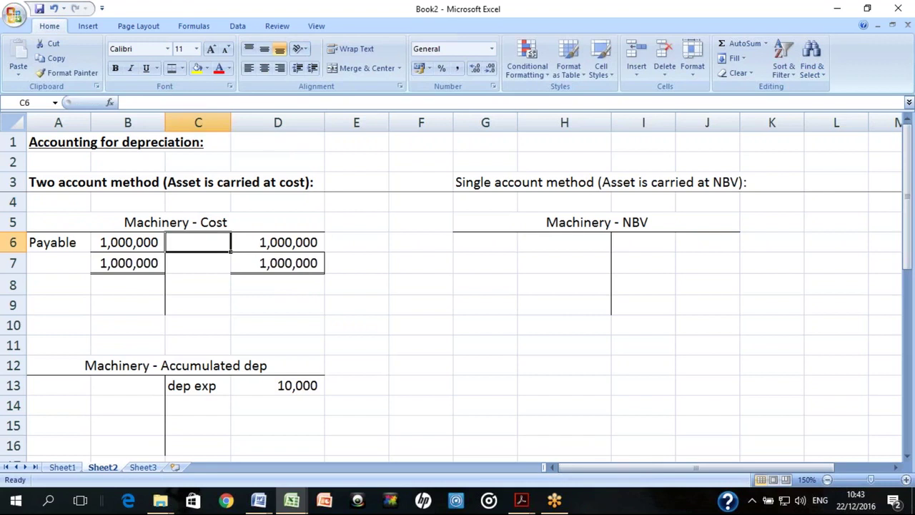
{"action": "type", "text": "c/d"}
{"action": "key", "text": "Return"}
{"action": "left_click", "coordinate": [277, 242]}
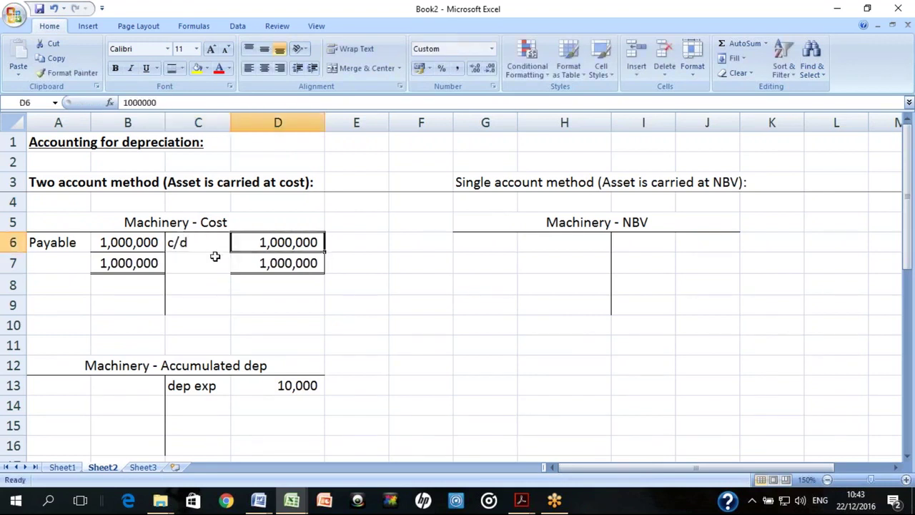
Extend the accumulated depreciation heading in A12 to read "Machinery - Accumulated dep/Prov for depreciation"
{"action": "key", "text": "Down"}
{"action": "key", "text": "Down"}
{"action": "key", "text": "Down"}
{"action": "key", "text": "Down"}
{"action": "key", "text": "Down"}
{"action": "key", "text": "Down"}
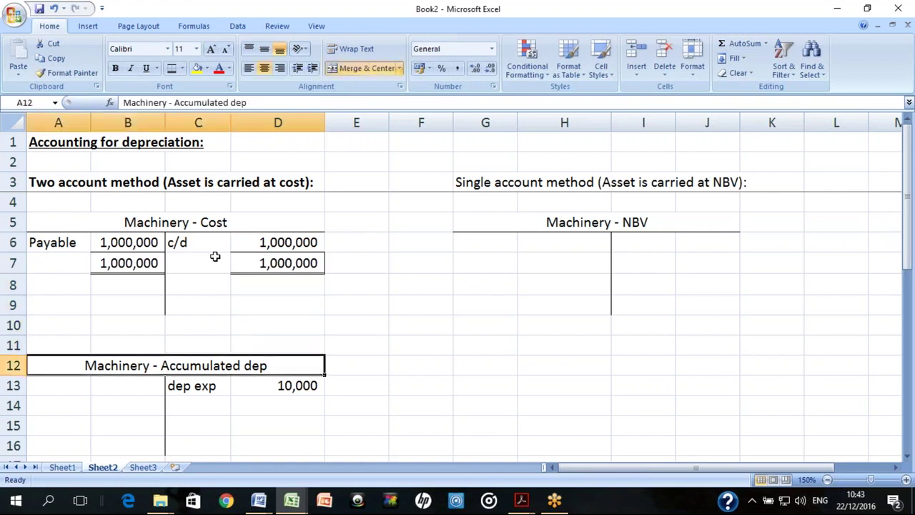
{"action": "key", "text": "Up"}
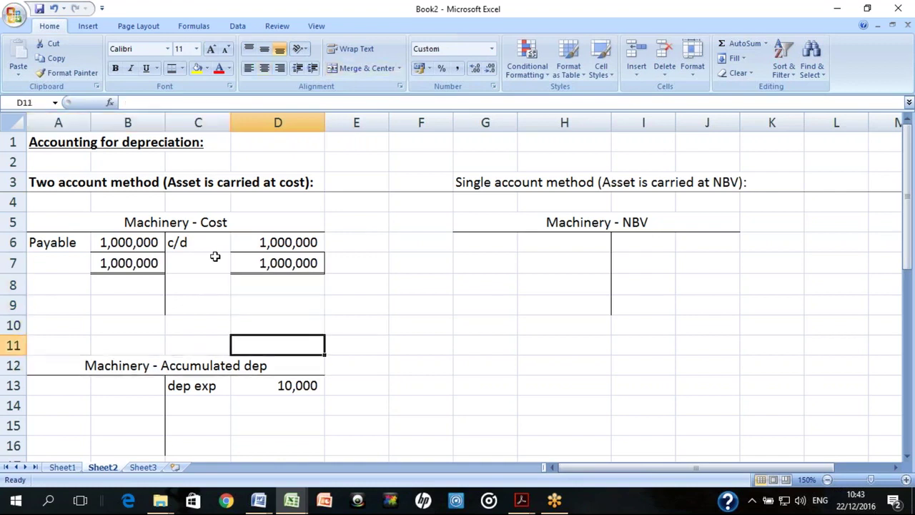
{"action": "key", "text": "Left"}
{"action": "key", "text": "Left"}
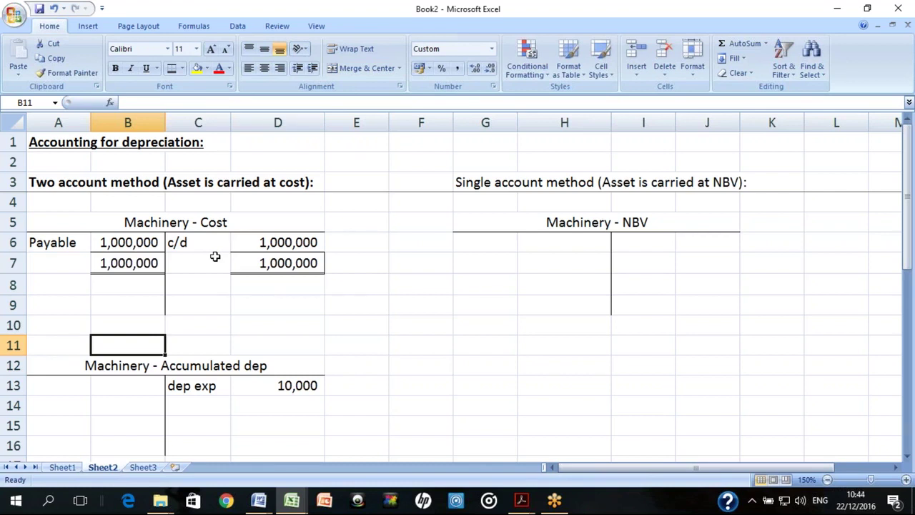
{"action": "key", "text": "Down"}
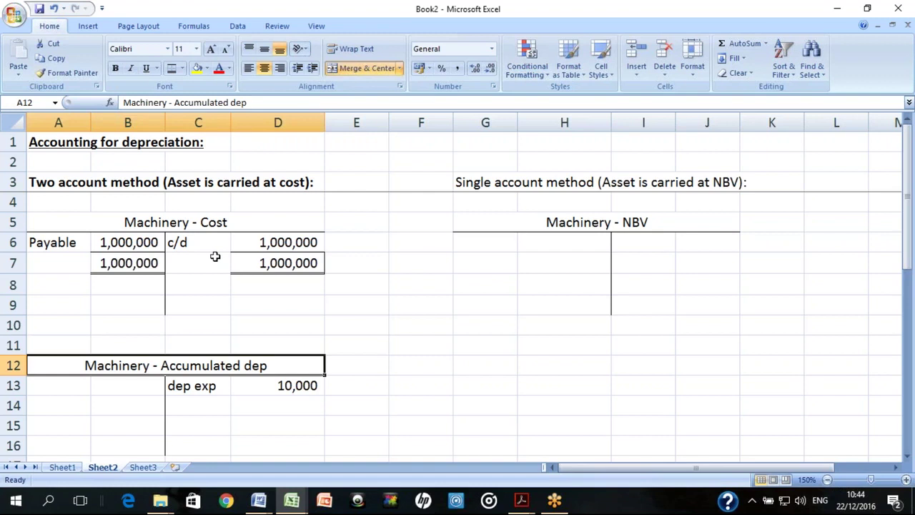
{"action": "key", "text": "F2"}
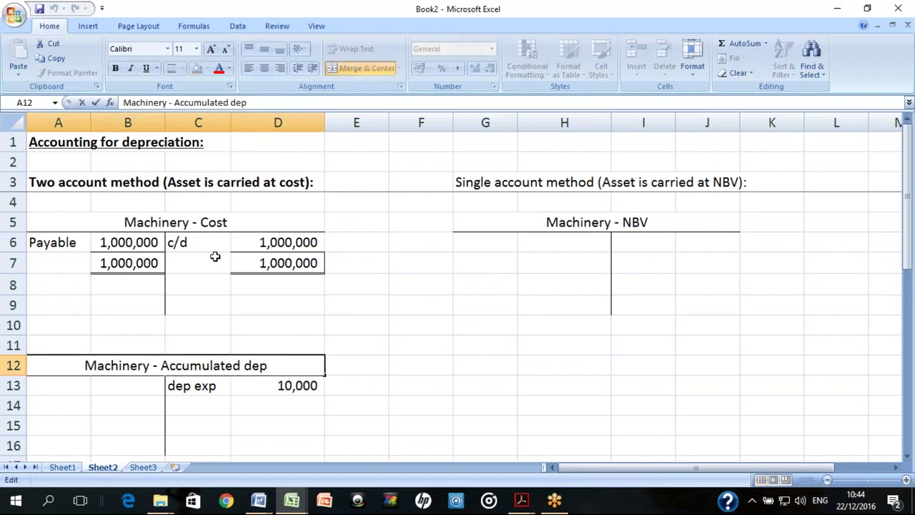
{"action": "type", "text": "/Prov"}
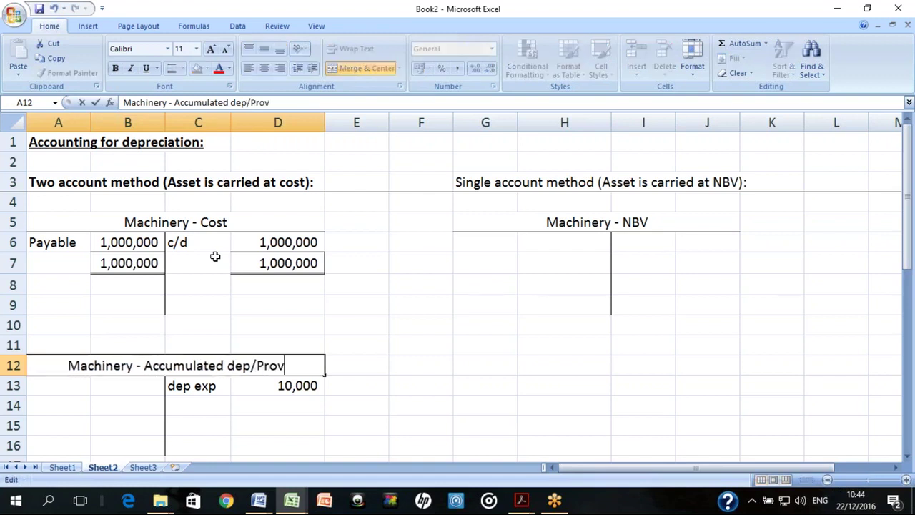
{"action": "type", "text": " for deprecia"}
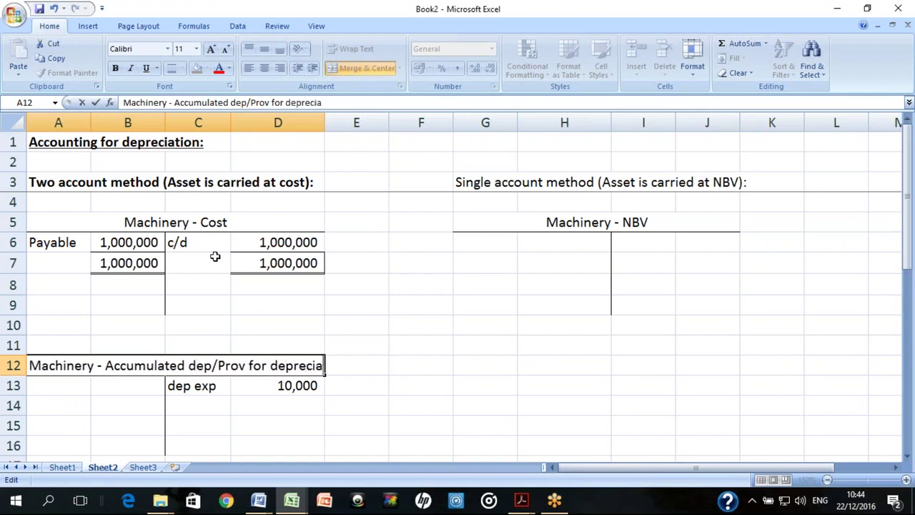
{"action": "type", "text": "tion"}
{"action": "key", "text": "Return"}
{"action": "key", "text": "Up"}
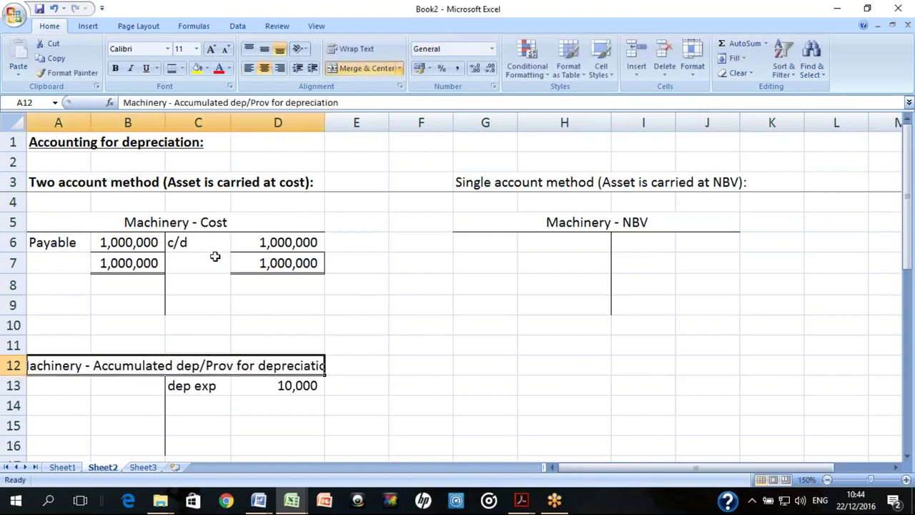
Wrap the text of the A12 heading and increase the height of row 12 to fit two lines
{"action": "left_click", "coordinate": [346, 48]}
{"action": "key", "text": "Right"}
{"action": "key", "text": "Left"}
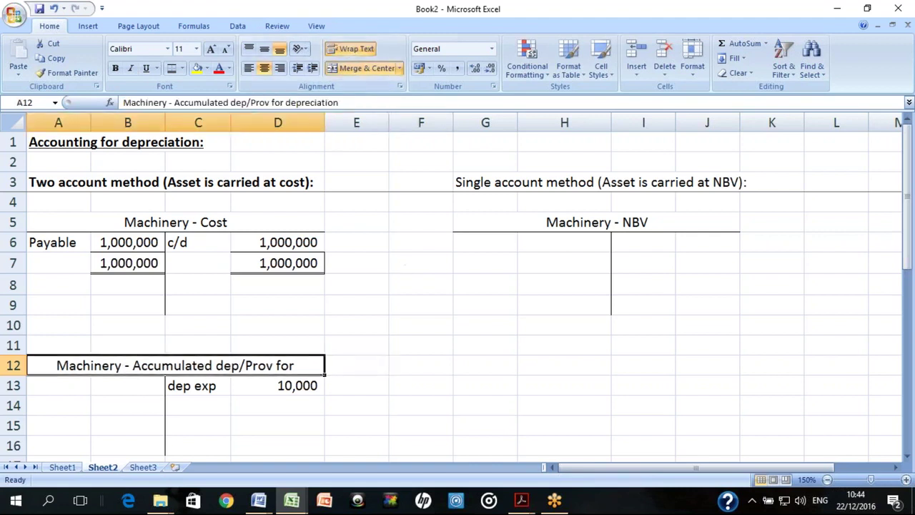
{"action": "left_click_drag", "start_coordinate": [22, 375], "coordinate": [22, 394]}
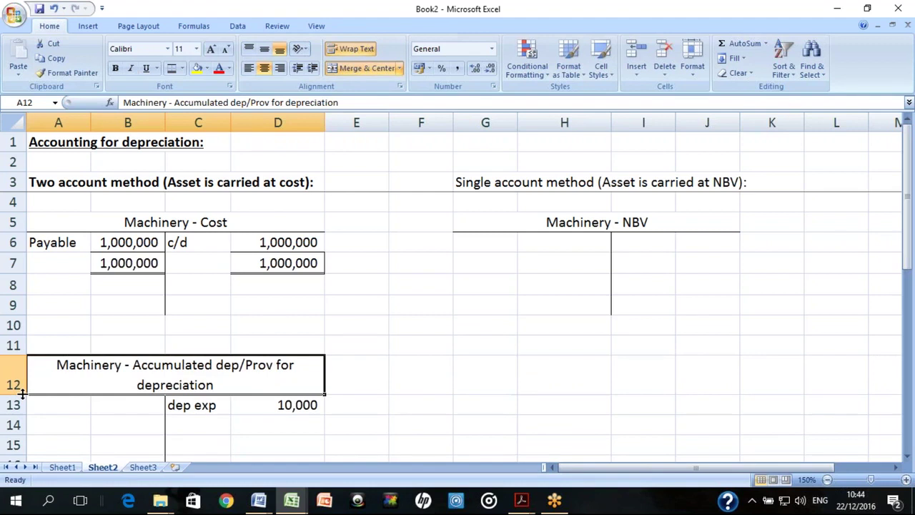
Add the note "SOFP-contra asset" in E12 beside the accumulated depreciation heading
{"action": "left_click", "coordinate": [343, 374]}
{"action": "key", "text": "Left"}
{"action": "left_click", "coordinate": [342, 374]}
{"action": "type", "text": "SOF"}
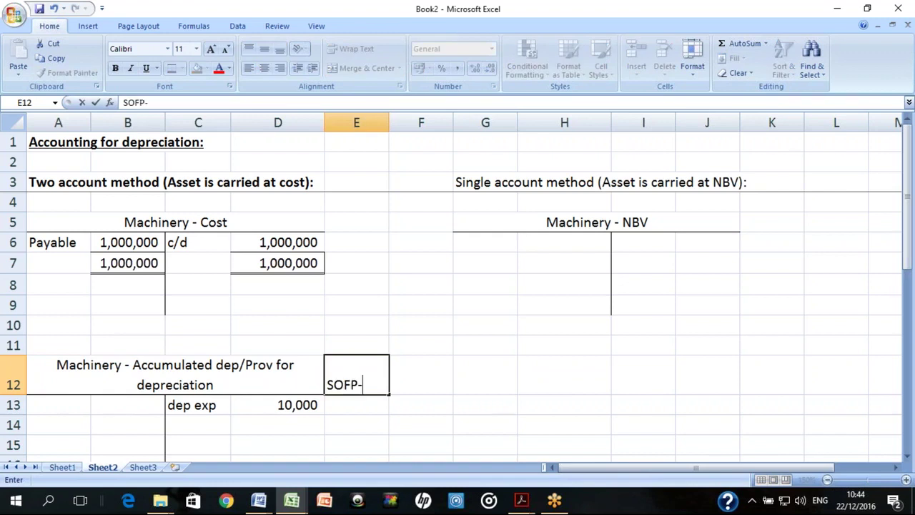
{"action": "type", "text": "P-contr"}
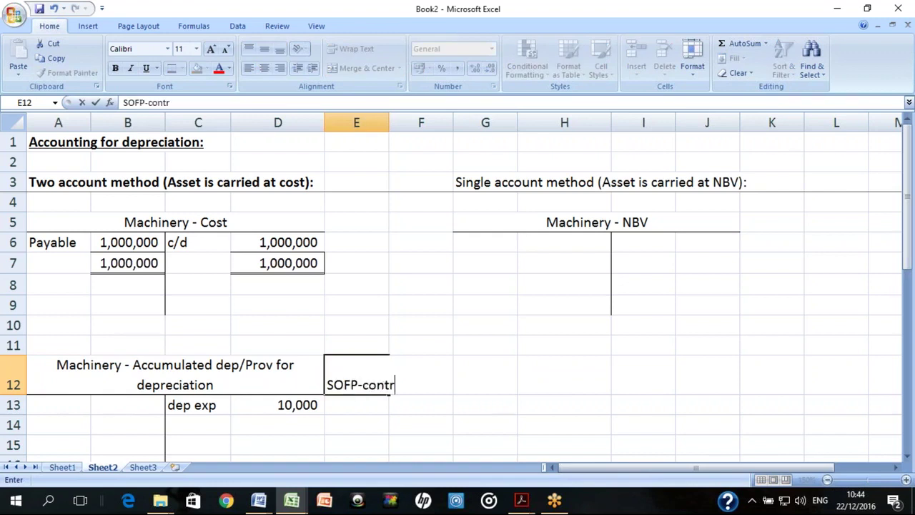
{"action": "type", "text": "a asse"}
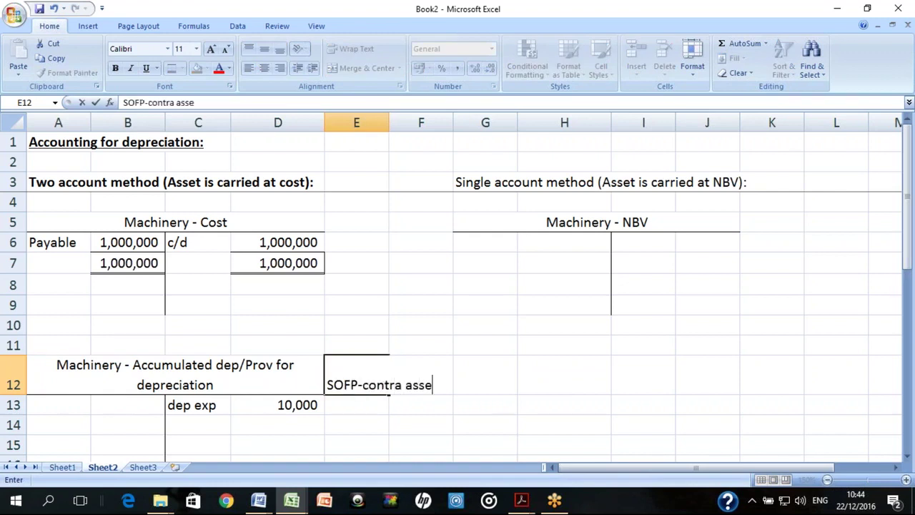
{"action": "type", "text": "t"}
{"action": "key", "text": "Return"}
{"action": "left_click", "coordinate": [356, 374]}
{"action": "left_click", "coordinate": [356, 404]}
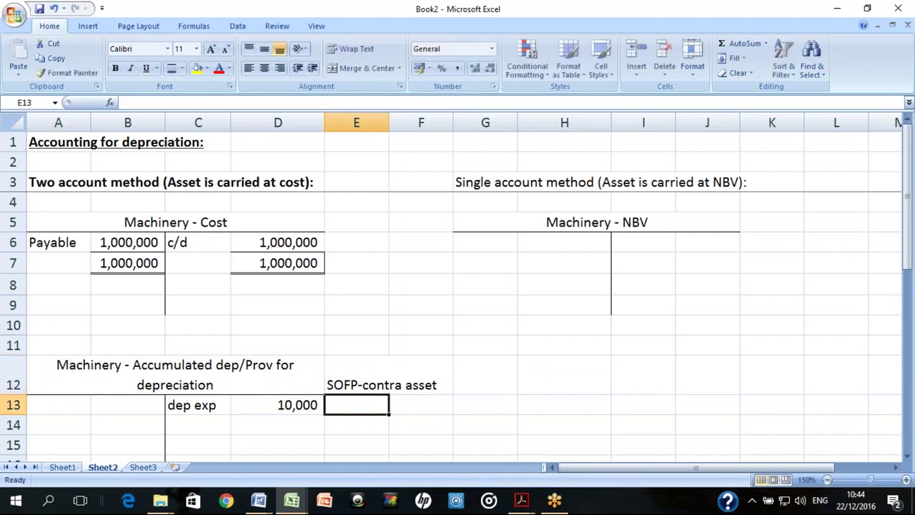
Total the credit side of the accumulated depreciation account in D14 with AutoSum and a top and double bottom border
{"action": "left_click", "coordinate": [277, 404]}
{"action": "left_click", "coordinate": [198, 405]}
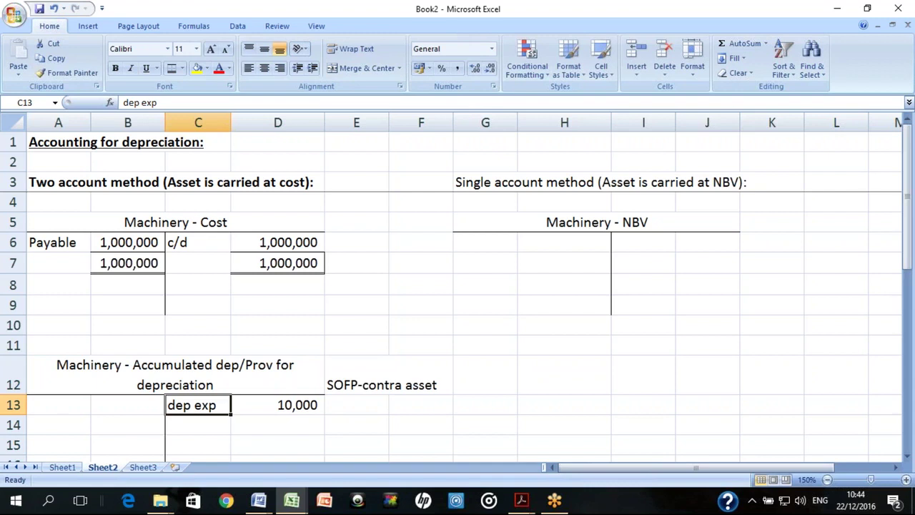
{"action": "left_click", "coordinate": [198, 425]}
{"action": "left_click", "coordinate": [277, 425]}
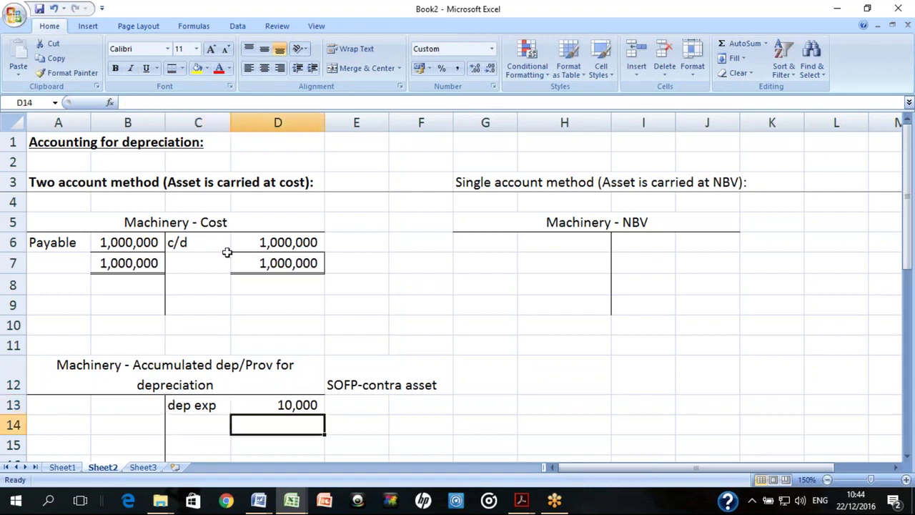
{"action": "left_click", "coordinate": [172, 69]}
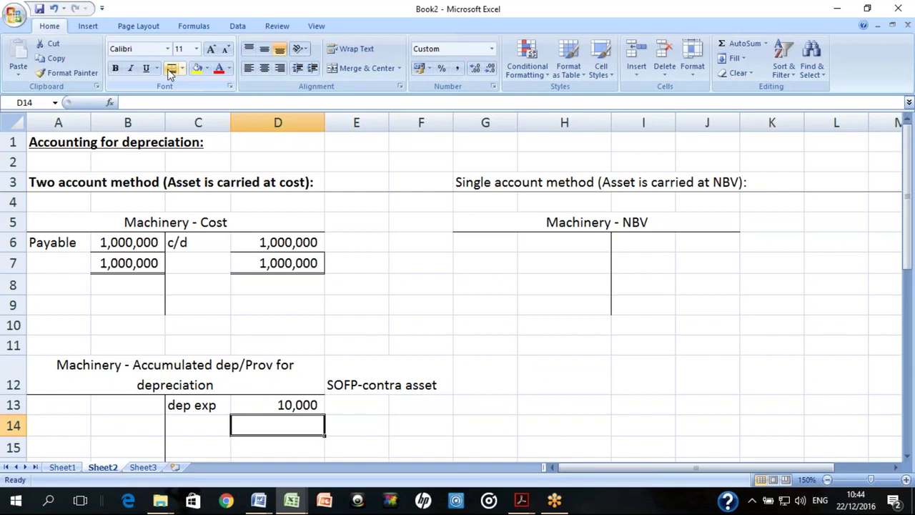
{"action": "key", "text": "alt+equal"}
{"action": "key", "text": "Return"}
{"action": "key", "text": "Up"}
Enter the closing balance of the accumulated depreciation account: 10,000 in B13, labelled "c/d" in A13
{"action": "key", "text": "Left"}
{"action": "key", "text": "Left"}
{"action": "key", "text": "alt+equal"}
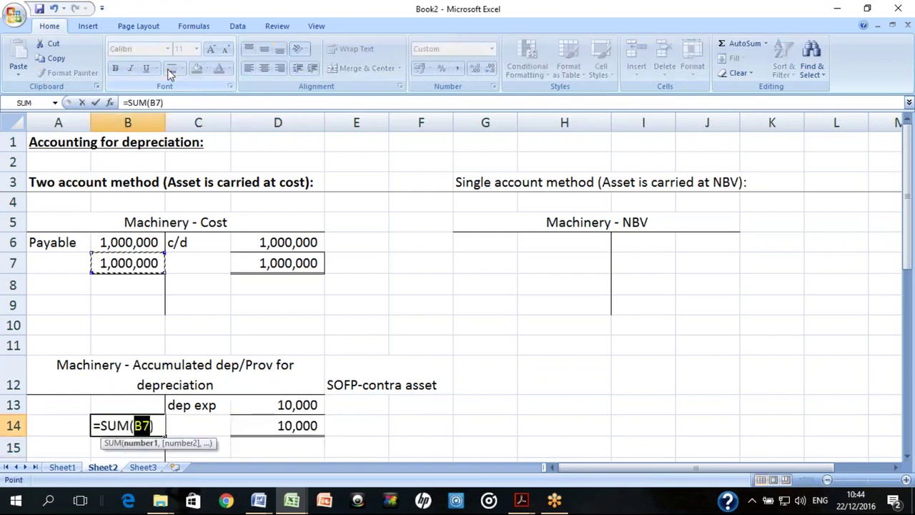
{"action": "key", "text": "Escape"}
{"action": "key", "text": "Up"}
{"action": "type", "text": "10000"}
{"action": "key", "text": "Return"}
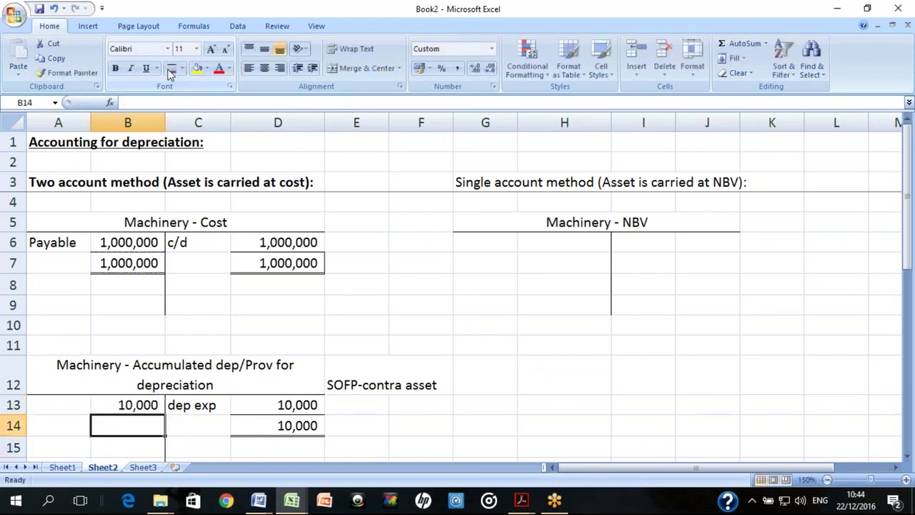
{"action": "key", "text": "Up"}
{"action": "key", "text": "Left"}
{"action": "type", "text": "c/d"}
{"action": "key", "text": "Return"}
Total the debit side of the accumulated depreciation account in B14 with AutoSum and a top and double bottom border
{"action": "key", "text": "Right"}
{"action": "left_click", "coordinate": [175, 69]}
{"action": "key", "text": "Up"}
{"action": "key", "text": "Left"}
{"action": "key", "text": "Down"}
{"action": "key", "text": "Right"}
{"action": "key", "text": "alt+equal"}
{"action": "key", "text": "Return"}
{"action": "key", "text": "Up"}
{"action": "key", "text": "Up"}
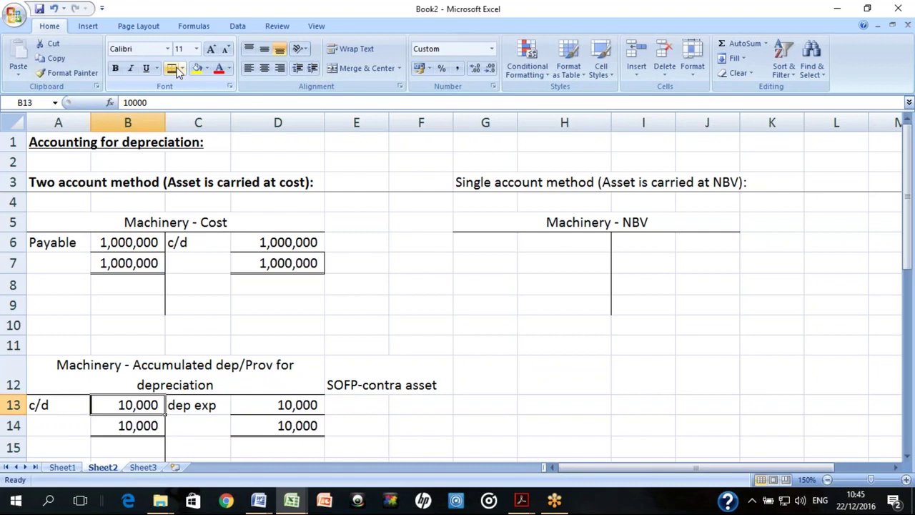
Examine the balanced Machinery - Cost and accumulated depreciation T-accounts
{"action": "key", "text": "Up"}
{"action": "key", "text": "Up"}
{"action": "key", "text": "Up"}
{"action": "key", "text": "Up"}
{"action": "key", "text": "Up"}
{"action": "key", "text": "Up"}
{"action": "key", "text": "Up"}
{"action": "key", "text": "Up"}
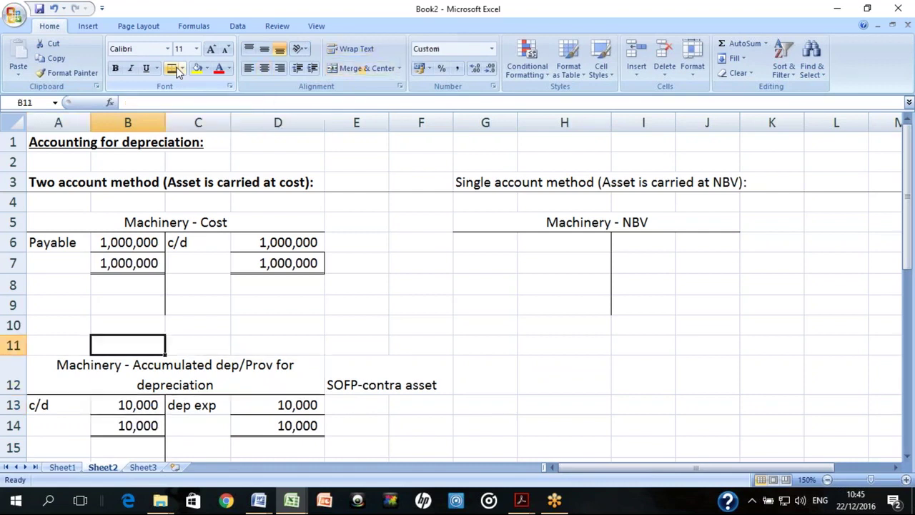
{"action": "key", "text": "Down"}
{"action": "key", "text": "Right"}
{"action": "key", "text": "Right"}
{"action": "key", "text": "Right"}
{"action": "key", "text": "Down"}
{"action": "key", "text": "Down"}
{"action": "key", "text": "Down"}
{"action": "key", "text": "Down"}
{"action": "key", "text": "Down"}
{"action": "key", "text": "Down"}
{"action": "key", "text": "Down"}
{"action": "key", "text": "Down"}
Make the c/d balance in B13 of the accumulated depreciation account bold
{"action": "key", "text": "Left"}
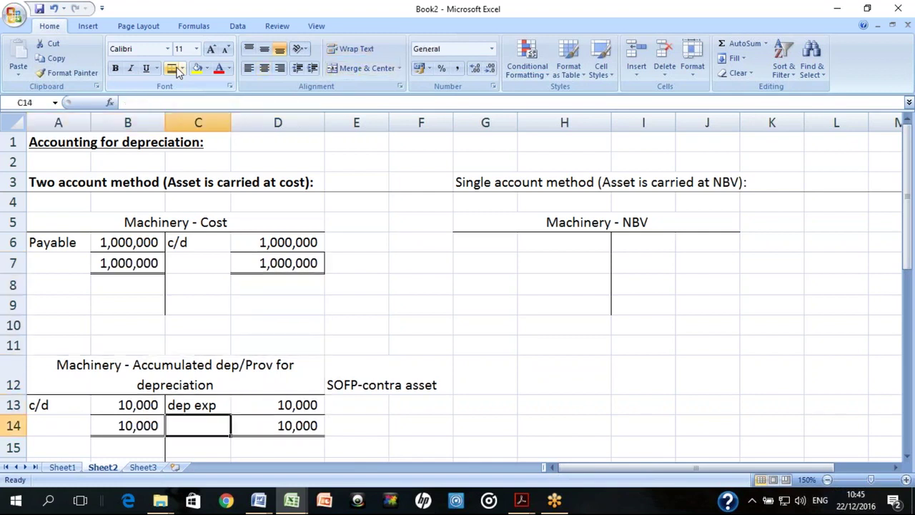
{"action": "key", "text": "Left"}
{"action": "key", "text": "Up"}
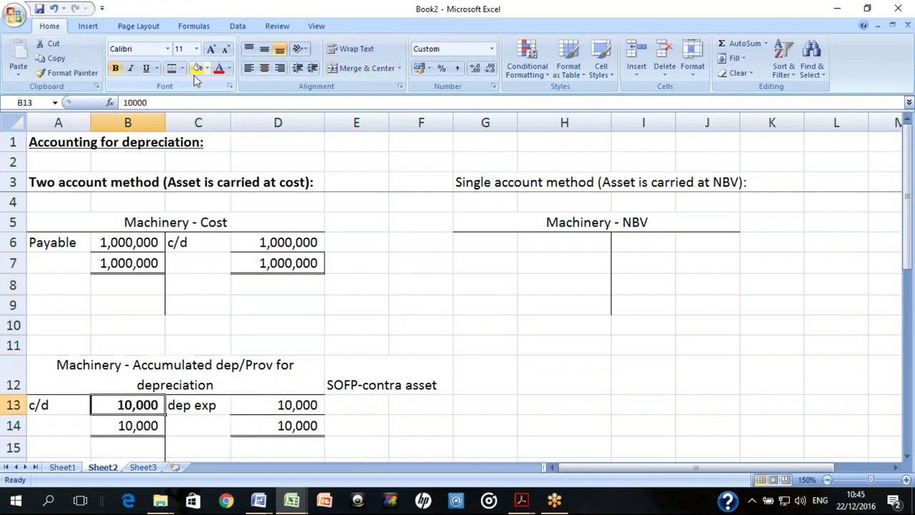
Total the debit side of the Depreciation exp account in B20 with AutoSum, in bold with a top and double bottom border
{"action": "key", "text": "Left"}
{"action": "key", "text": "Down"}
{"action": "key", "text": "Down"}
{"action": "key", "text": "Down"}
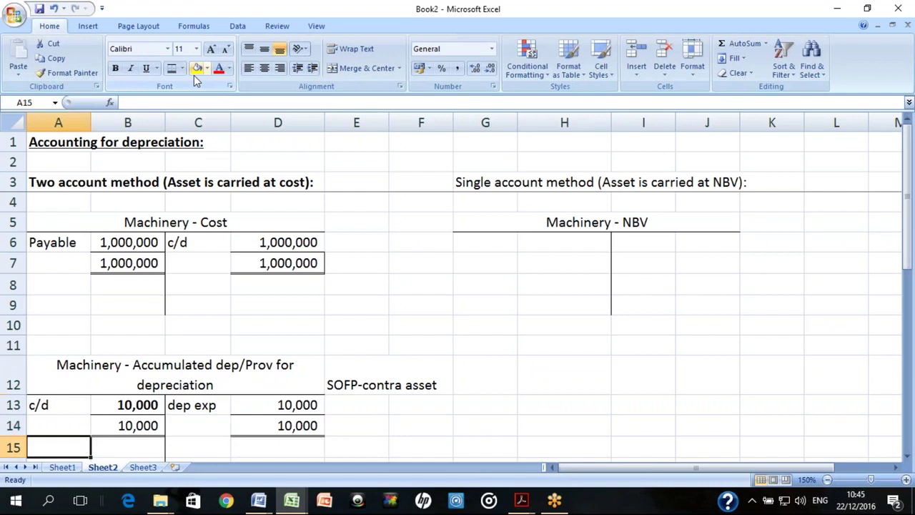
{"action": "key", "text": "Down"}
{"action": "key", "text": "Down"}
{"action": "key", "text": "Down"}
{"action": "key", "text": "Down"}
{"action": "key", "text": "Down"}
{"action": "key", "text": "Down"}
{"action": "key", "text": "Down"}
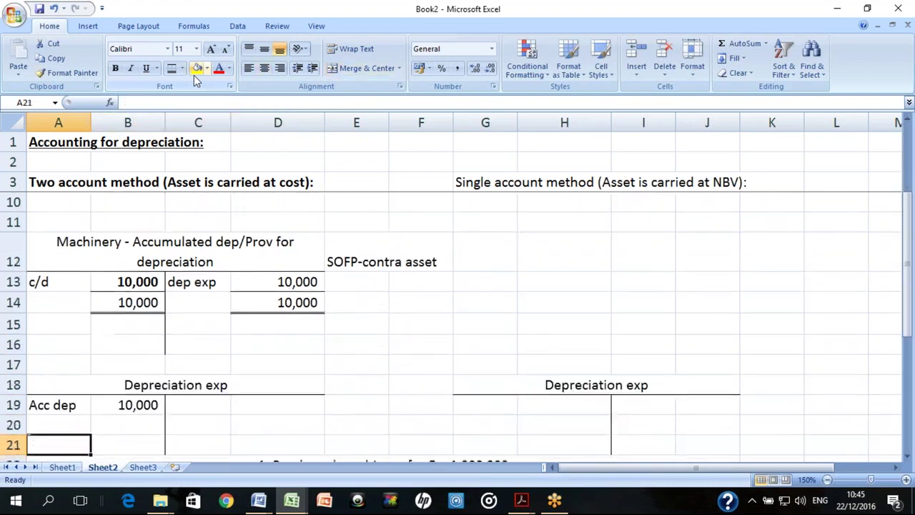
{"action": "key", "text": "Up"}
{"action": "key", "text": "Up"}
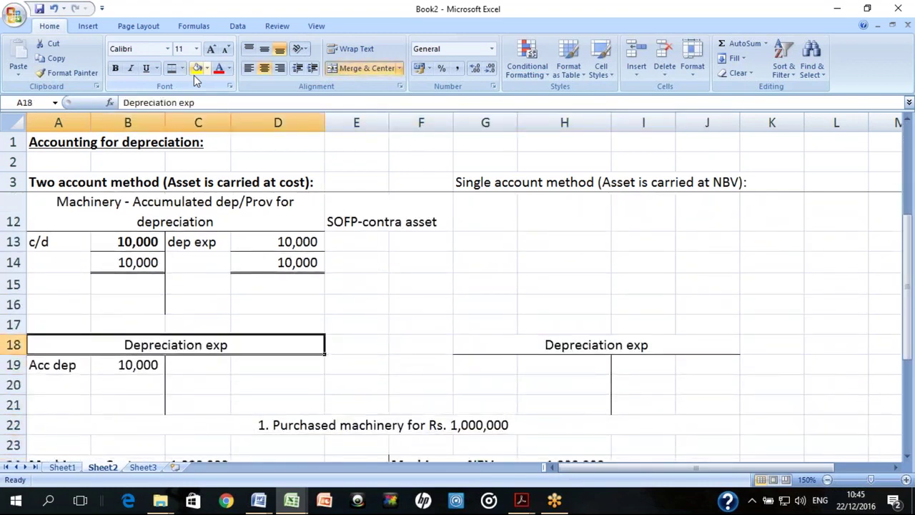
{"action": "key", "text": "Right"}
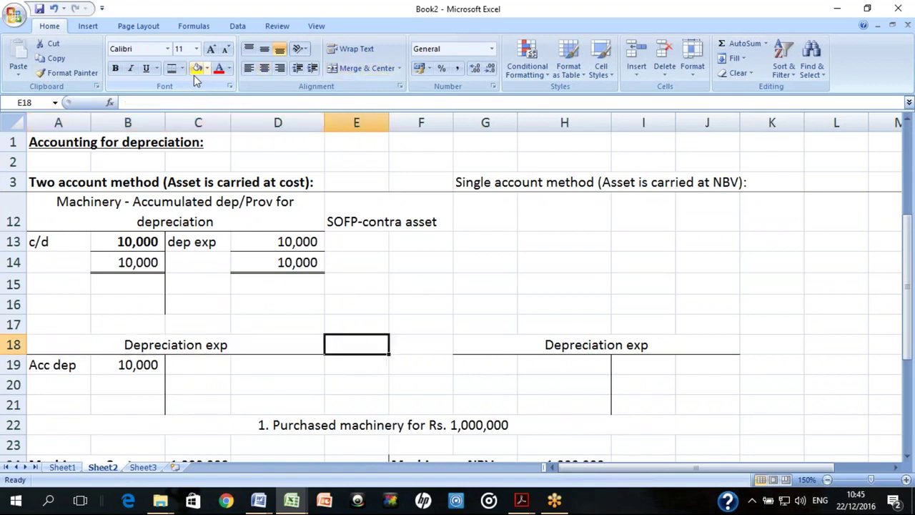
{"action": "key", "text": "Down"}
{"action": "key", "text": "Down"}
{"action": "key", "text": "Left"}
{"action": "key", "text": "Left"}
{"action": "key", "text": "Left"}
{"action": "key", "text": "alt+equal"}
{"action": "key", "text": "Return"}
{"action": "key", "text": "Up"}
{"action": "key", "text": "ctrl+b"}
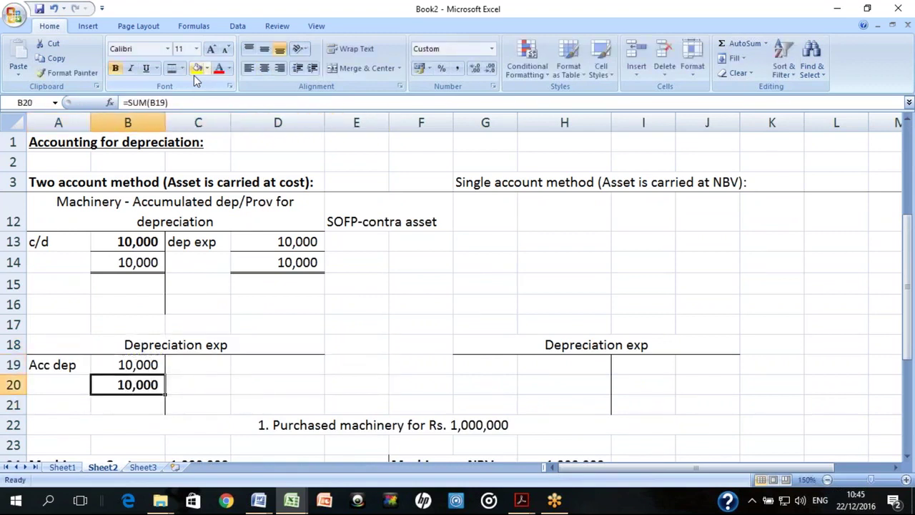
{"action": "left_click", "coordinate": [177, 71]}
Enter the credit transfer in the Depreciation exp account: 10,000 in D19, labelled "SOCI" in C19
{"action": "key", "text": "Right"}
{"action": "key", "text": "Right"}
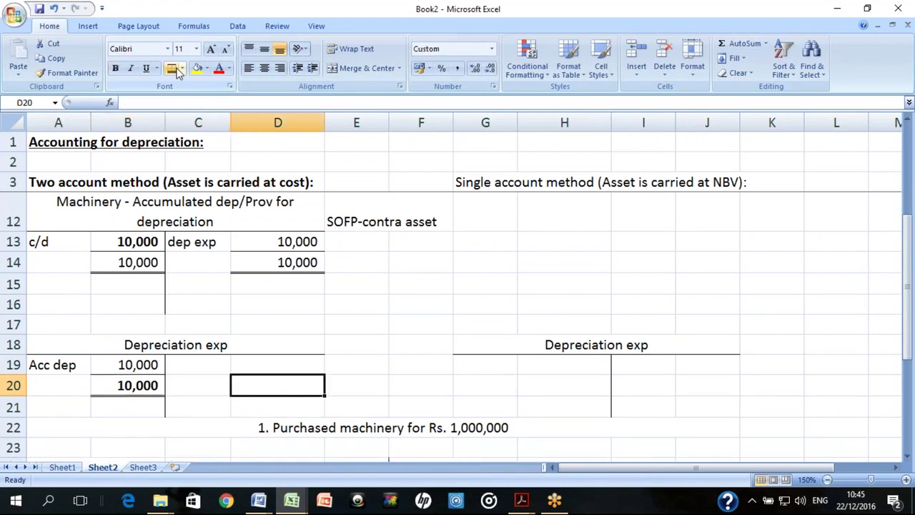
{"action": "key", "text": "Up"}
{"action": "type", "text": "10000"}
{"action": "key", "text": "Return"}
{"action": "key", "text": "Up"}
{"action": "key", "text": "Left"}
{"action": "type", "text": "SC"}
{"action": "key", "text": "BackSpace"}
{"action": "type", "text": "OCI"}
{"action": "key", "text": "Return"}
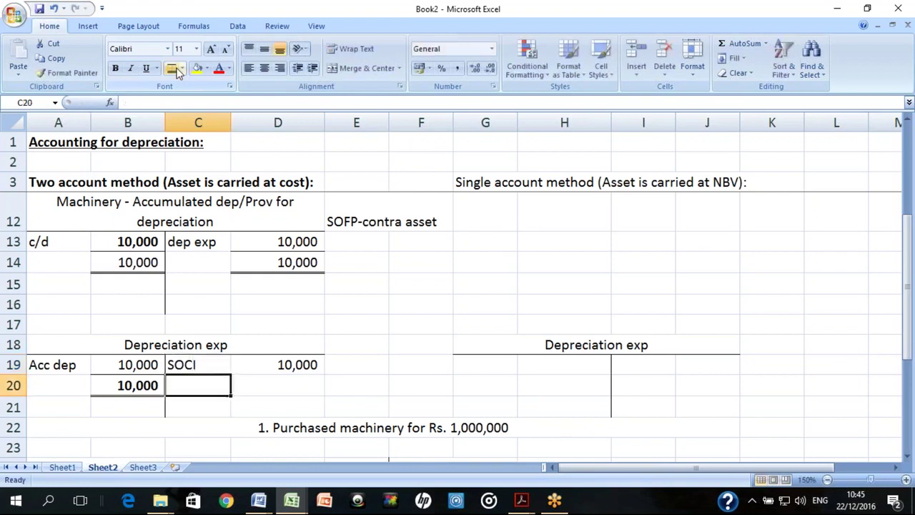
Total the credit side of the Depreciation exp account in D20 with AutoSum, in bold with a top and double bottom border
{"action": "key", "text": "Right"}
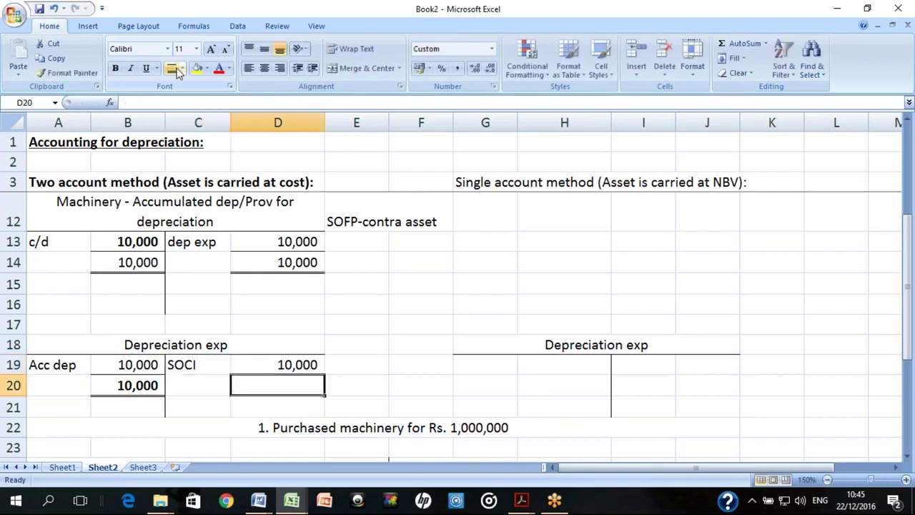
{"action": "key", "text": "alt+equal"}
{"action": "key", "text": "Return"}
{"action": "key", "text": "Up"}
{"action": "key", "text": "ctrl+b"}
Make the c/d balance in D6 of the Machinery - Cost account bold
{"action": "key", "text": "Up"}
{"action": "key", "text": "Up"}
{"action": "key", "text": "Up"}
{"action": "key", "text": "Up"}
{"action": "key", "text": "Up"}
{"action": "key", "text": "Up"}
{"action": "key", "text": "Up"}
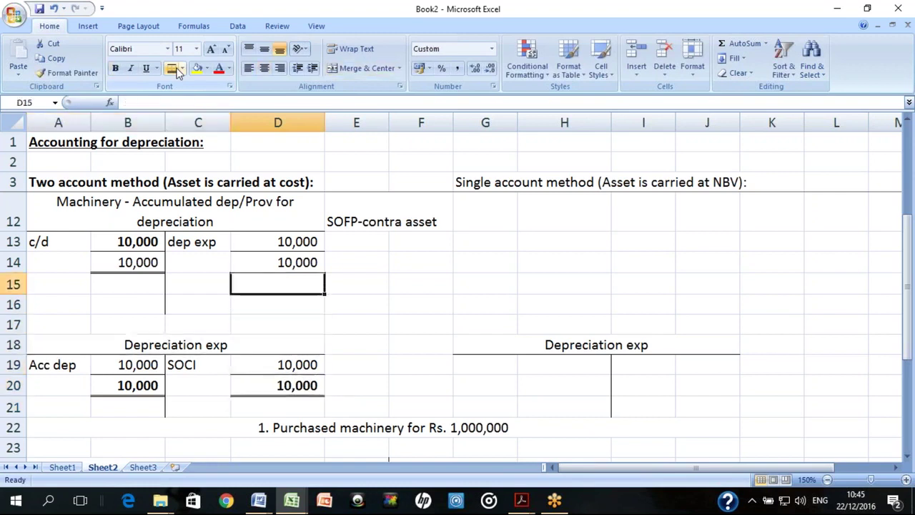
{"action": "key", "text": "Up"}
{"action": "key", "text": "Up"}
{"action": "key", "text": "Up"}
{"action": "key", "text": "Up"}
{"action": "key", "text": "Up"}
{"action": "key", "text": "Up"}
{"action": "key", "text": "Up"}
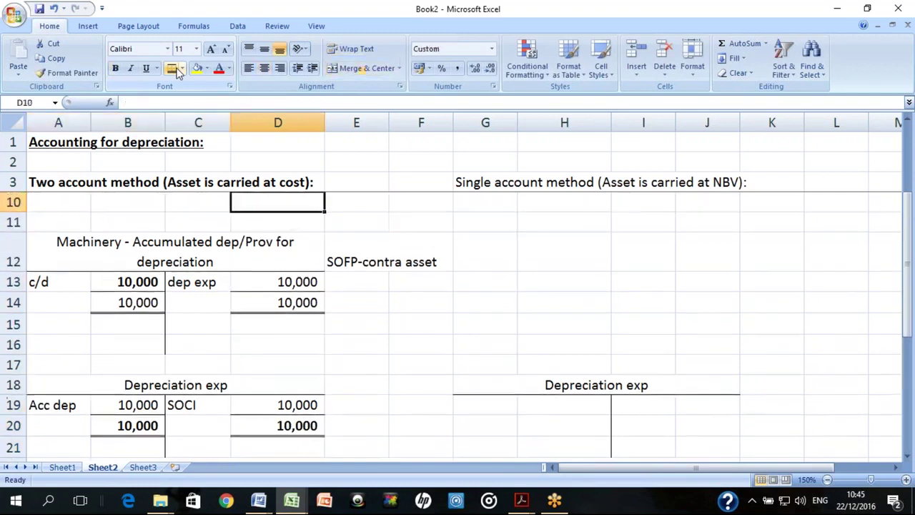
{"action": "key", "text": "Up"}
{"action": "key", "text": "Down"}
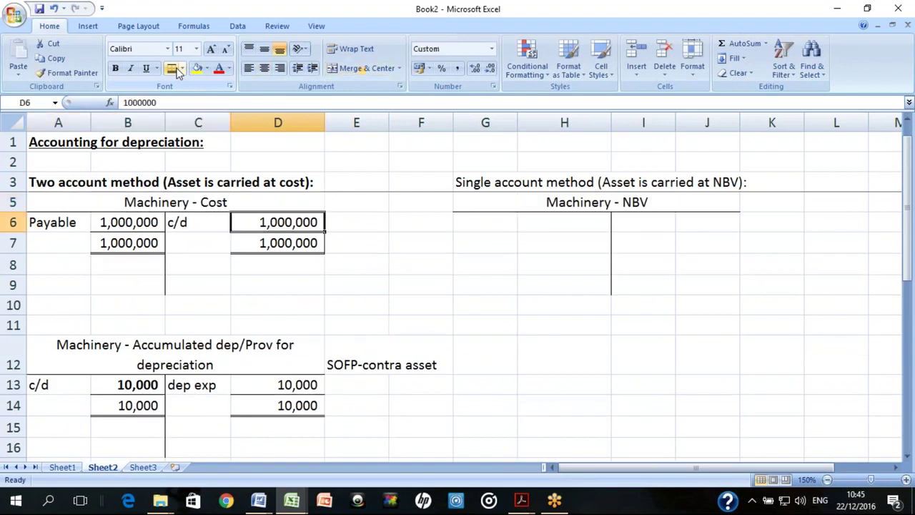
{"action": "key", "text": "ctrl+b"}
Examine the bold c/d balance in B13 of the accumulated depreciation account
{"action": "key", "text": "Down"}
{"action": "key", "text": "Down"}
{"action": "key", "text": "Down"}
{"action": "key", "text": "Down"}
{"action": "key", "text": "Down"}
{"action": "key", "text": "Down"}
{"action": "key", "text": "Down"}
{"action": "key", "text": "Down"}
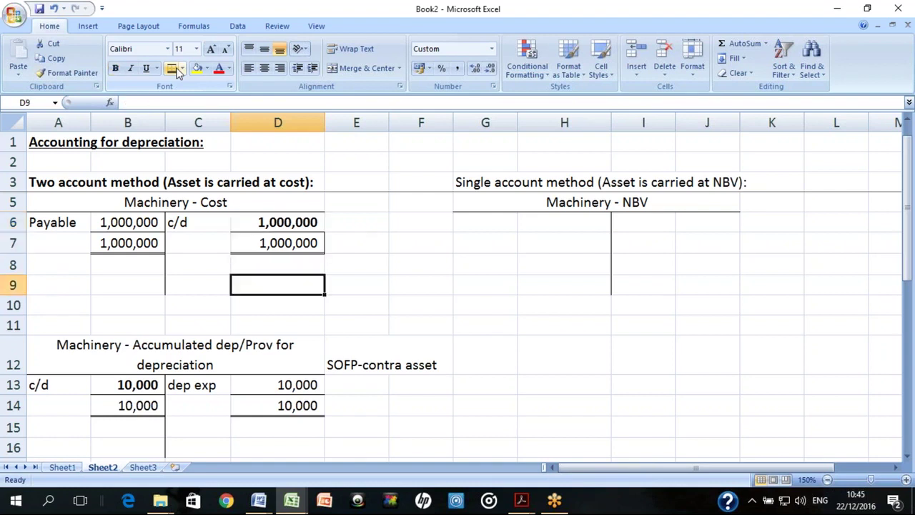
{"action": "key", "text": "Left"}
{"action": "key", "text": "Left"}
{"action": "key", "text": "Up"}
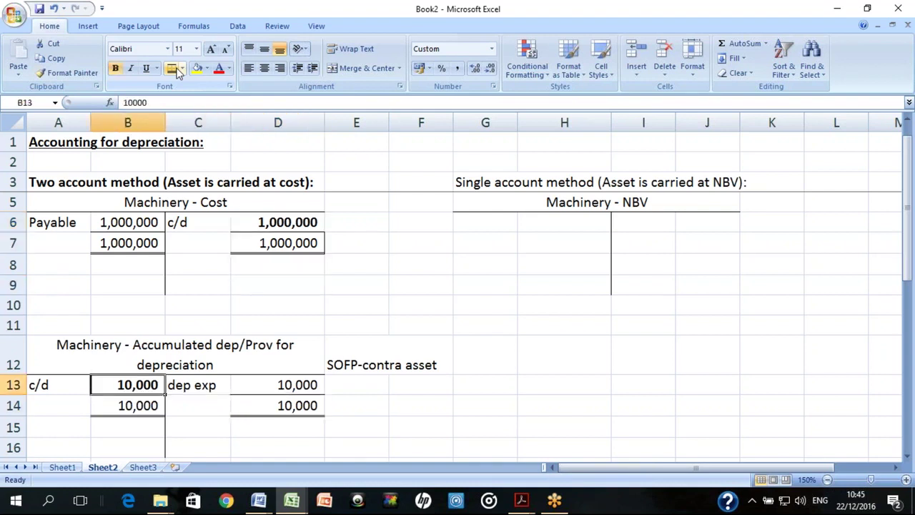
{"action": "key", "text": "Down"}
{"action": "key", "text": "Down"}
Examine the SOCI transfer and the credit total in the Depreciation exp account
{"action": "key", "text": "ctrl+End"}
{"action": "key", "text": "Up"}
{"action": "key", "text": "Up"}
{"action": "key", "text": "Up"}
{"action": "key", "text": "Left"}
{"action": "key", "text": "Left"}
{"action": "key", "text": "Left"}
{"action": "key", "text": "Left"}
{"action": "key", "text": "Left"}
{"action": "key", "text": "Left"}
{"action": "key", "text": "Left"}
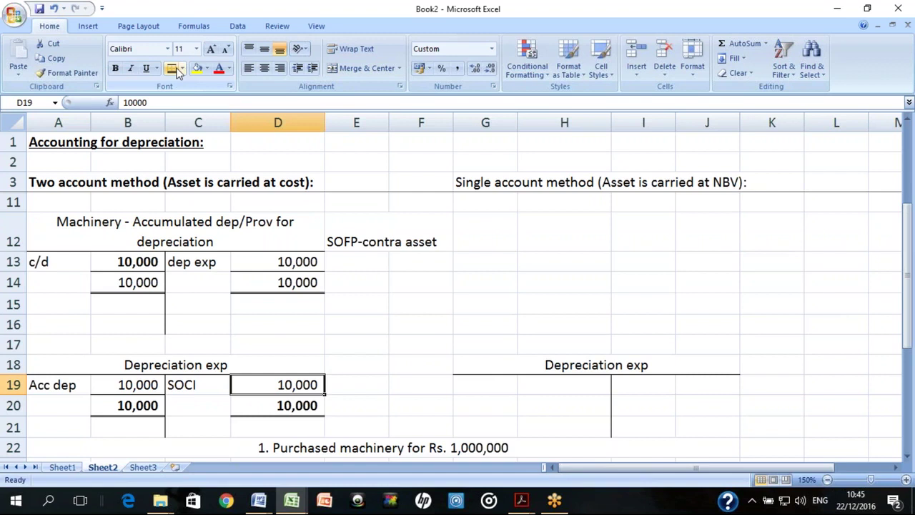
{"action": "key", "text": "Down"}
{"action": "key", "text": "Down"}
{"action": "key", "text": "Down"}
{"action": "key", "text": "Down"}
{"action": "key", "text": "Down"}
{"action": "key", "text": "Down"}
{"action": "key", "text": "Down"}
{"action": "key", "text": "Down"}
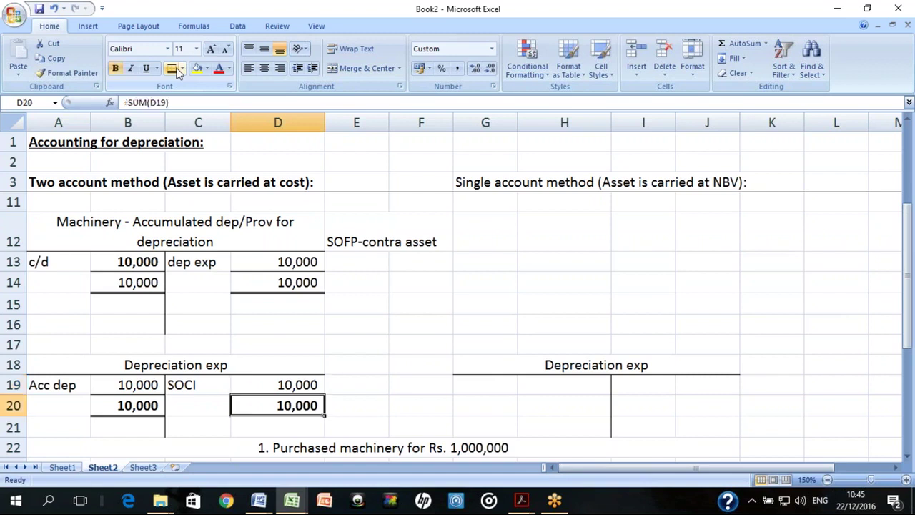
Review the journal entries for the machinery purchase and first-year depreciation, and return to the Machinery - Cost account
{"action": "key", "text": "Down"}
{"action": "key", "text": "Right"}
{"action": "key", "text": "Right"}
{"action": "key", "text": "Down"}
{"action": "key", "text": "Down"}
{"action": "key", "text": "Down"}
{"action": "key", "text": "Up"}
{"action": "key", "text": "Up"}
{"action": "key", "text": "Up"}
{"action": "key", "text": "Up"}
{"action": "key", "text": "Up"}
{"action": "key", "text": "Up"}
{"action": "key", "text": "Up"}
{"action": "key", "text": "Up"}
{"action": "key", "text": "Up"}
{"action": "key", "text": "Up"}
{"action": "key", "text": "Up"}
{"action": "key", "text": "Up"}
{"action": "key", "text": "Up"}
{"action": "key", "text": "Up"}
{"action": "key", "text": "Up"}
{"action": "key", "text": "Up"}
{"action": "key", "text": "Up"}
{"action": "key", "text": "Up"}
{"action": "key", "text": "Up"}
{"action": "key", "text": "Up"}
{"action": "key", "text": "Up"}
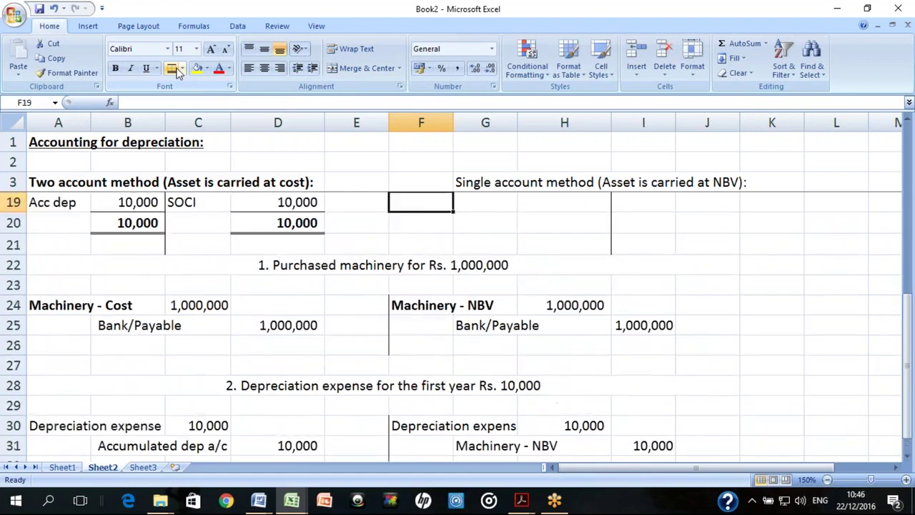
{"action": "key", "text": "Left"}
{"action": "key", "text": "Left"}
{"action": "key", "text": "Left"}
{"action": "key", "text": "Down"}
{"action": "key", "text": "Down"}
{"action": "key", "text": "Down"}
{"action": "key", "text": "Down"}
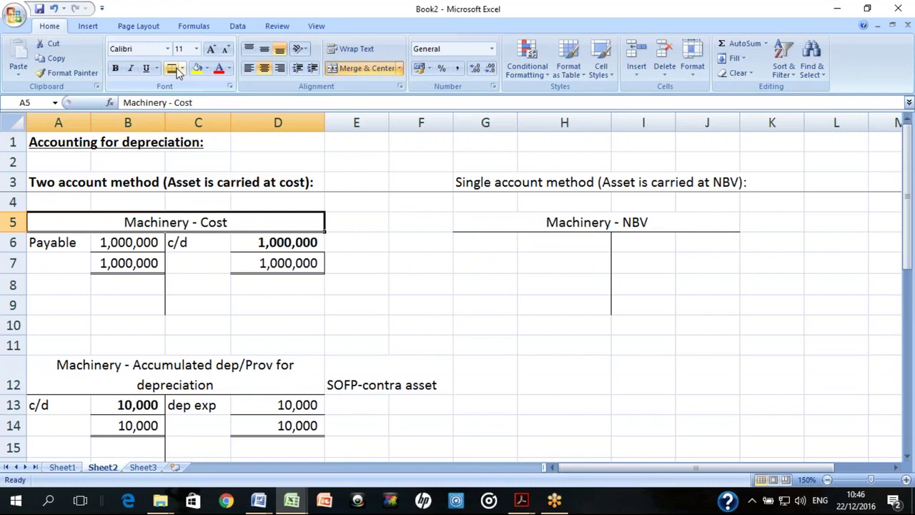
Compare the closing c/d balances of the Machinery - Cost account and the accumulated depreciation account
{"action": "key", "text": "Return"}
{"action": "key", "text": "Right"}
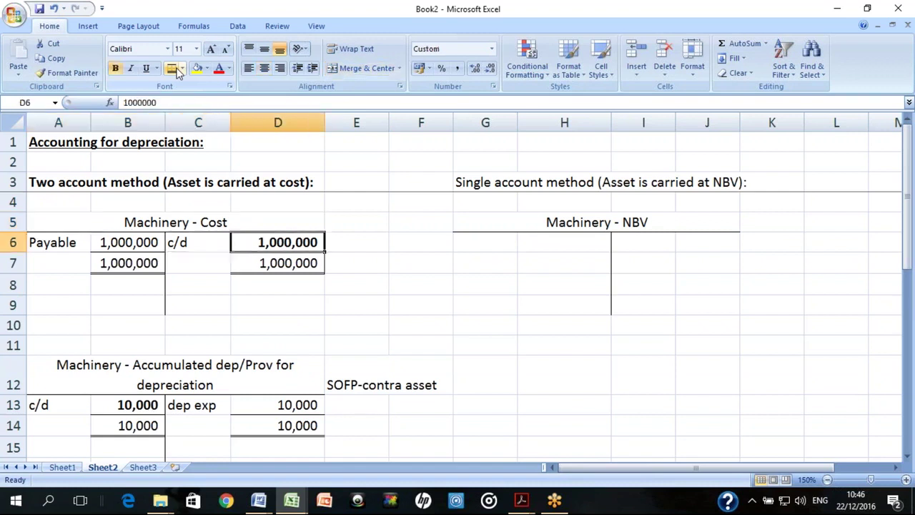
{"action": "key", "text": "Right"}
{"action": "key", "text": "Right"}
{"action": "key", "text": "Right"}
{"action": "key", "text": "Right"}
{"action": "key", "text": "Left"}
{"action": "key", "text": "Left"}
{"action": "key", "text": "Left"}
{"action": "key", "text": "Left"}
{"action": "key", "text": "Down"}
{"action": "key", "text": "Down"}
{"action": "key", "text": "Down"}
{"action": "key", "text": "Down"}
{"action": "key", "text": "Down"}
{"action": "key", "text": "Down"}
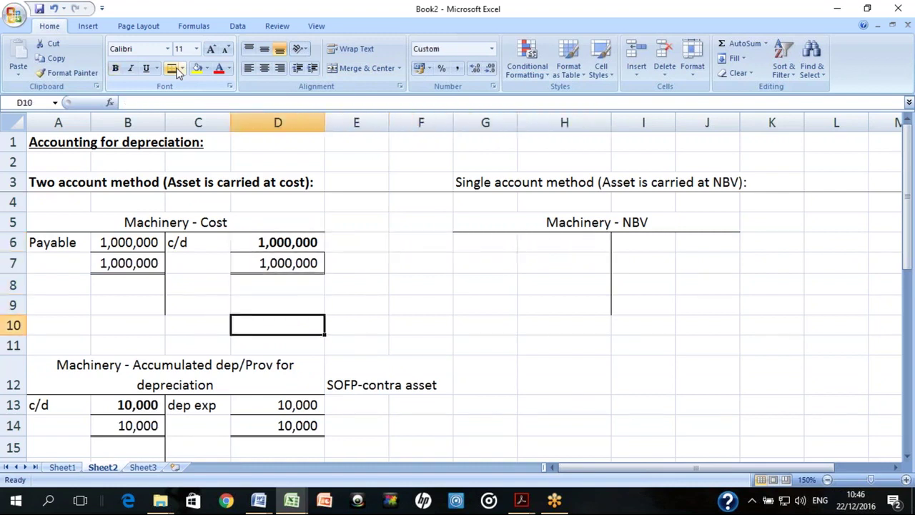
{"action": "key", "text": "Down"}
{"action": "key", "text": "Left"}
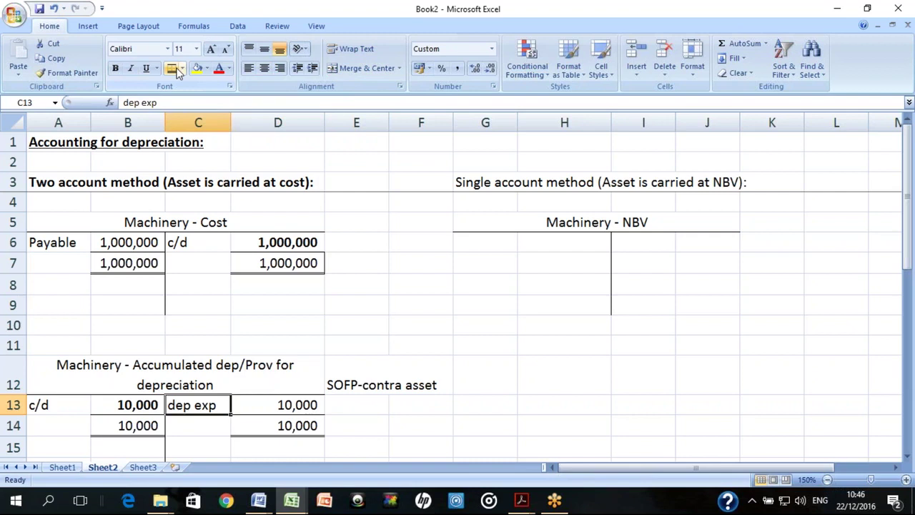
{"action": "key", "text": "Left"}
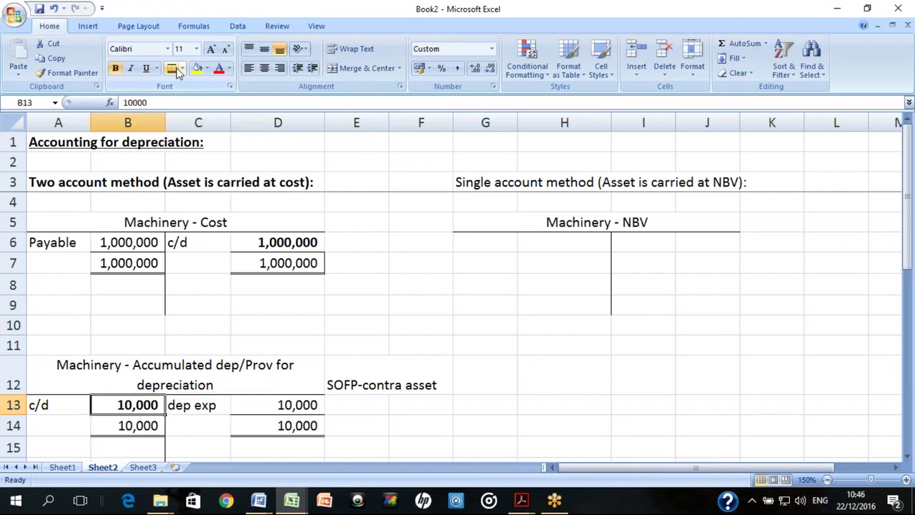
Enter the note "NBV= Cpst - acc dep = 1,000,000-10,000 = 990,000" in B35, below the two account method's journal entries
{"action": "key", "text": "Down"}
{"action": "key", "text": "Down"}
{"action": "key", "text": "Down"}
{"action": "key", "text": "Down"}
{"action": "key", "text": "Down"}
{"action": "key", "text": "Down"}
{"action": "key", "text": "Down"}
{"action": "key", "text": "Down"}
{"action": "key", "text": "Down"}
{"action": "key", "text": "Down"}
{"action": "key", "text": "Down"}
{"action": "key", "text": "Down"}
{"action": "key", "text": "Down"}
{"action": "key", "text": "Down"}
{"action": "key", "text": "Down"}
{"action": "key", "text": "Down"}
{"action": "key", "text": "Down"}
{"action": "key", "text": "Down"}
{"action": "key", "text": "Down"}
{"action": "key", "text": "Down"}
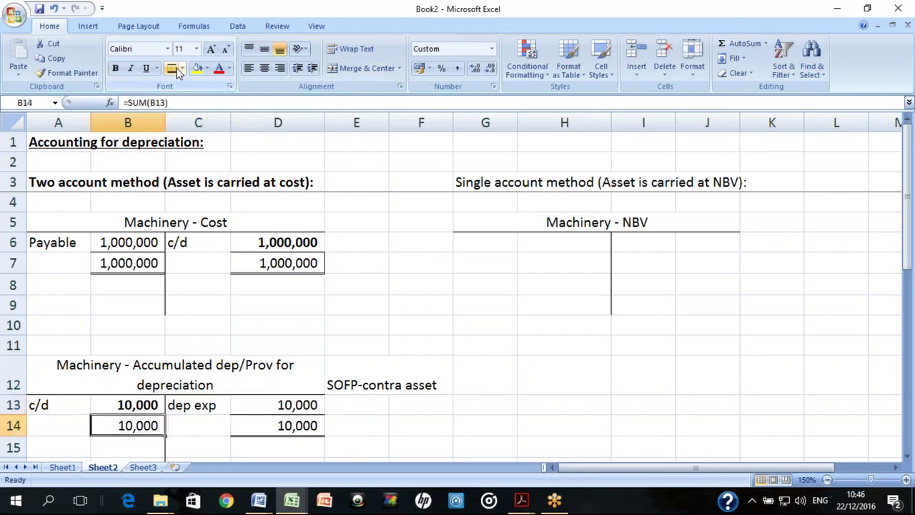
{"action": "key", "text": "Up"}
{"action": "key", "text": "Up"}
{"action": "key", "text": "Up"}
{"action": "key", "text": "Up"}
{"action": "key", "text": "Up"}
{"action": "key", "text": "Up"}
{"action": "key", "text": "Up"}
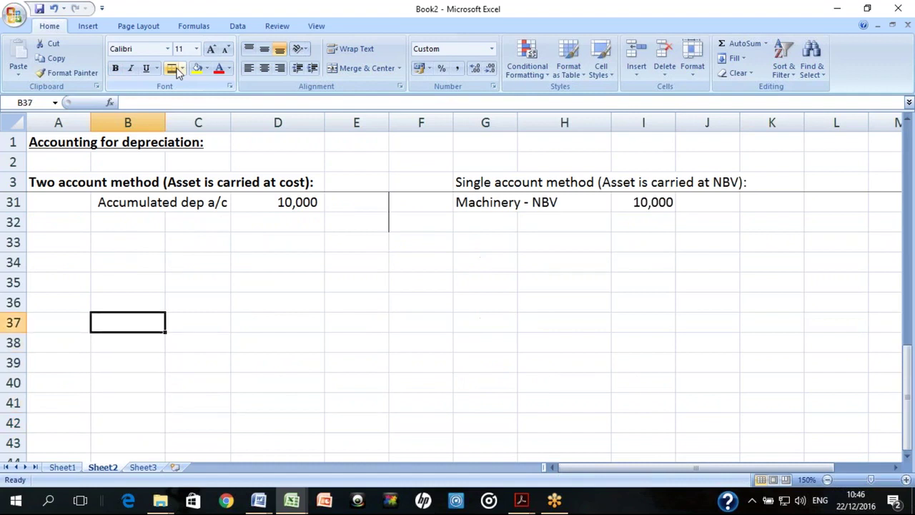
{"action": "type", "text": "NBV="}
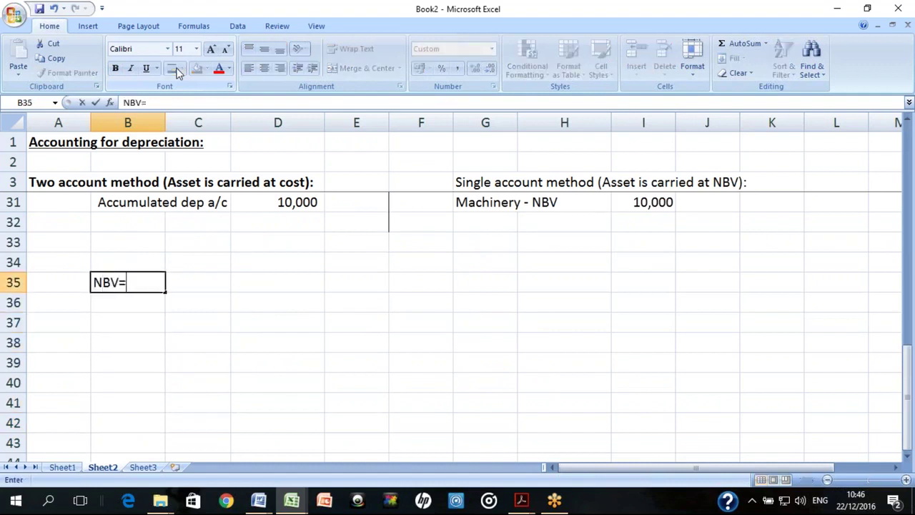
{"action": "type", "text": " Cpst - acc dep "}
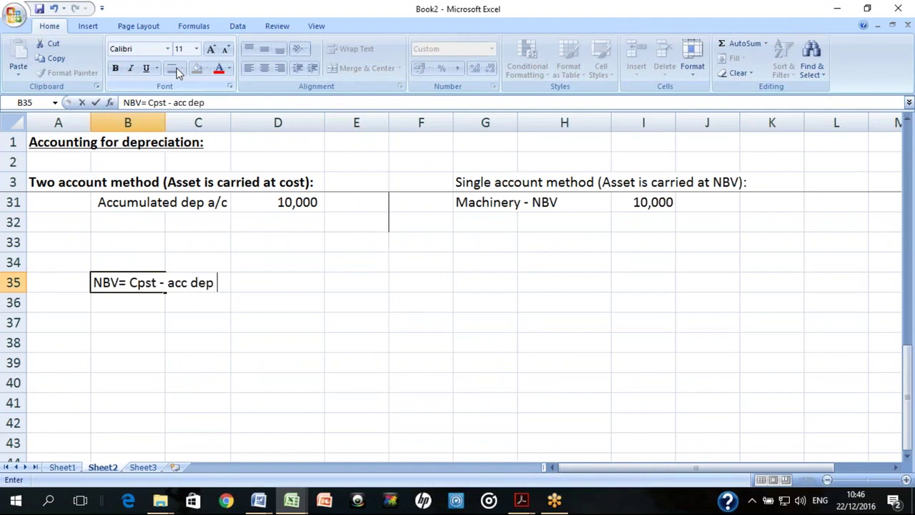
{"action": "type", "text": "= 1,000,000"}
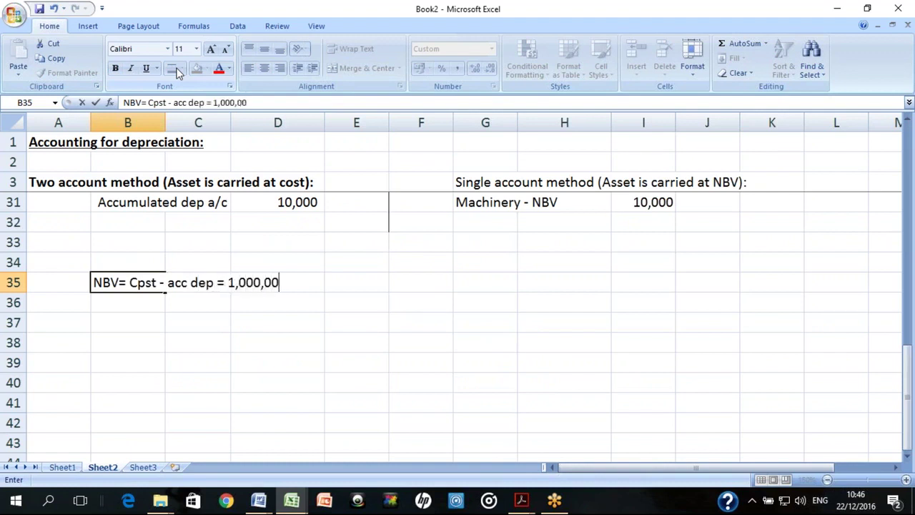
{"action": "type", "text": "-10,000"}
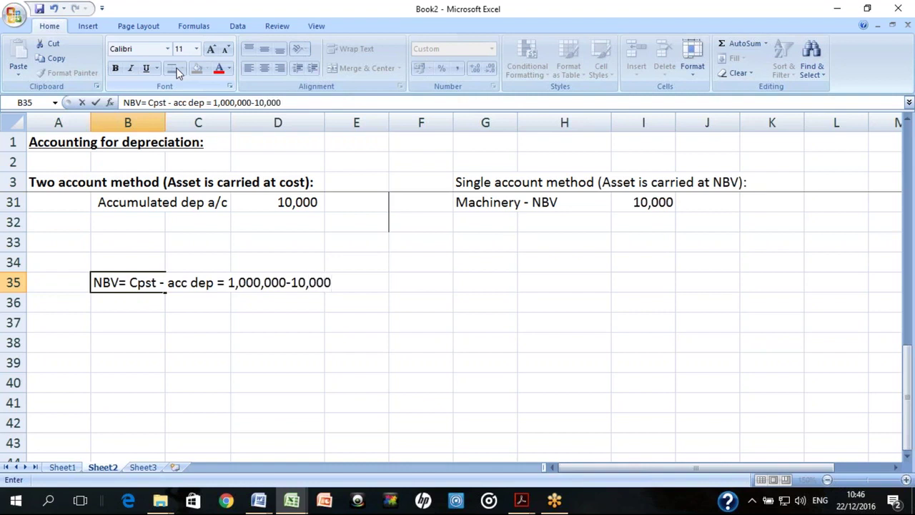
{"action": "type", "text": " = 990,000"}
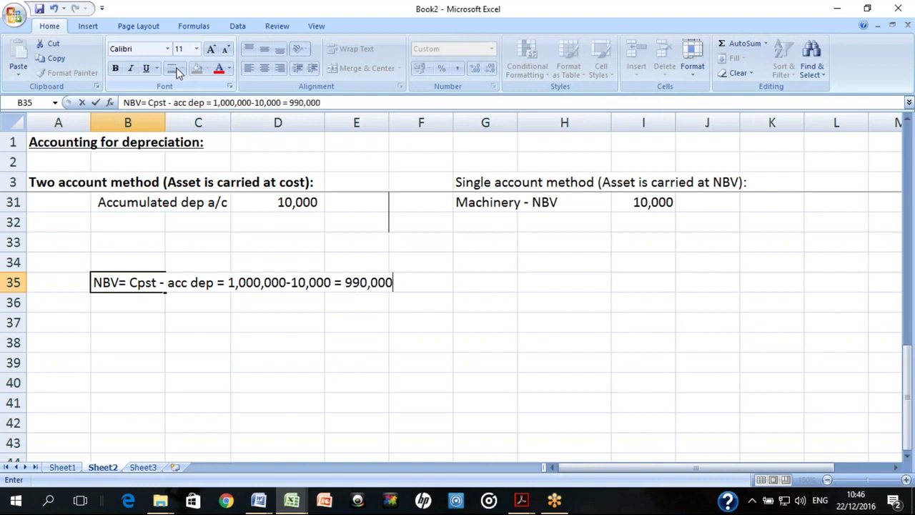
{"action": "key", "text": "Return"}
{"action": "key", "text": "Up"}
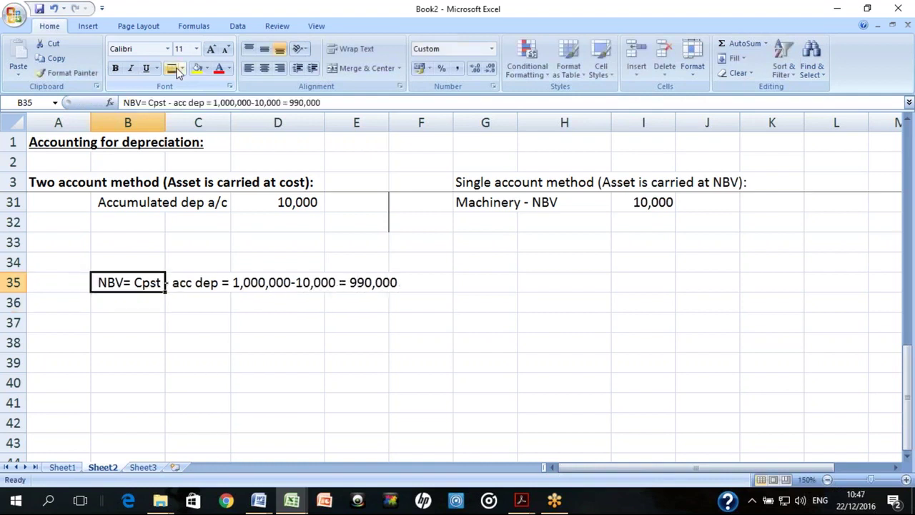
Move the NBV calculation note from B35 to A35
{"action": "key", "text": "ctrl+x"}
{"action": "key", "text": "Left"}
{"action": "key", "text": "ctrl+v"}
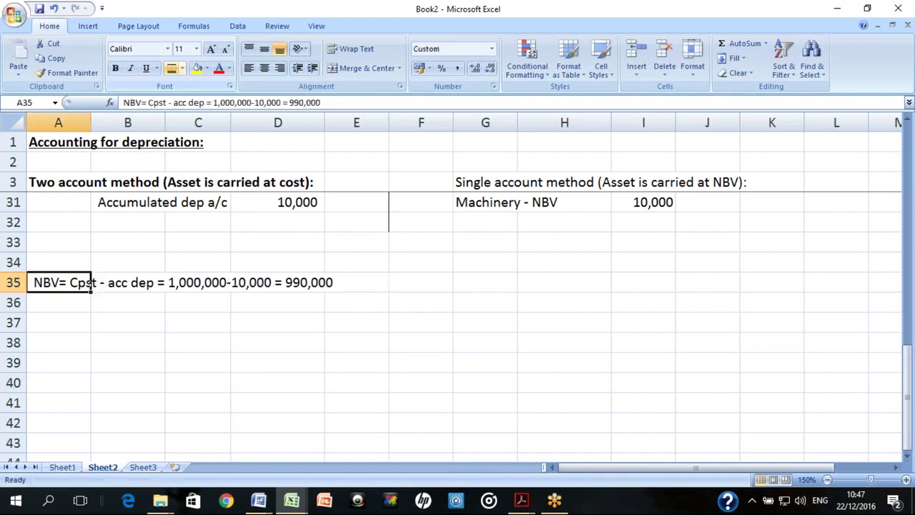
Correct the misspelled word in the A35 note so that it reads "Cost"
{"action": "key", "text": "F2"}
{"action": "key", "text": "ctrl+Left"}
{"action": "key", "text": "ctrl+Left"}
{"action": "key", "text": "ctrl+Left"}
{"action": "key", "text": "ctrl+Left"}
{"action": "key", "text": "ctrl+Left"}
{"action": "key", "text": "ctrl+Left"}
{"action": "key", "text": "ctrl+Left"}
{"action": "key", "text": "Left"}
{"action": "key", "text": "Left"}
{"action": "key", "text": "Left"}
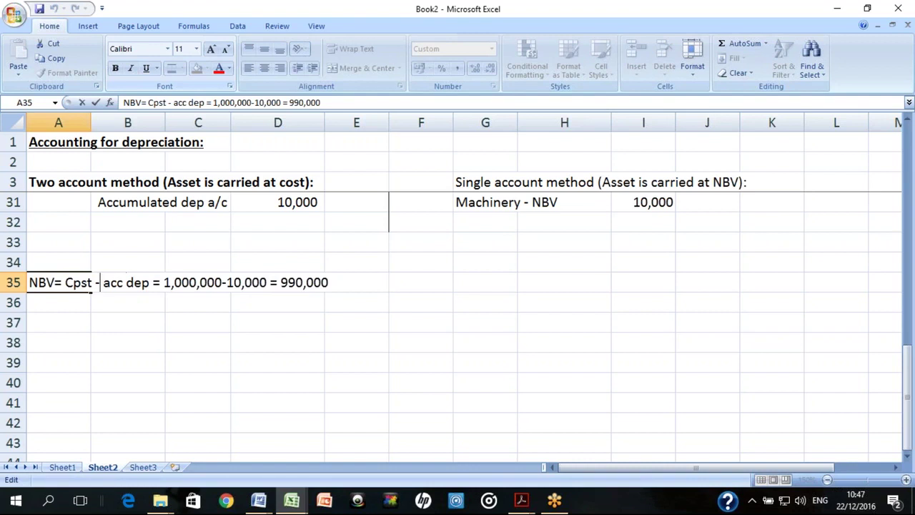
{"action": "key", "text": "BackSpace"}
{"action": "type", "text": "o"}
{"action": "key", "text": "Return"}
{"action": "left_click", "coordinate": [58, 283]}
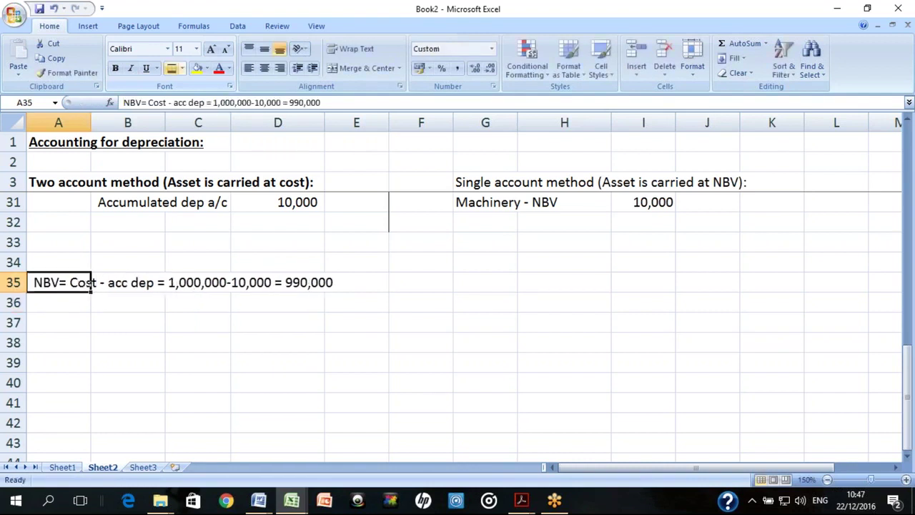
Examine the c/d balance in the accumulated depreciation account that feeds the NBV calculation
{"action": "key", "text": "Up"}
{"action": "key", "text": "Up"}
{"action": "key", "text": "Up"}
{"action": "key", "text": "Up"}
{"action": "key", "text": "Up"}
{"action": "key", "text": "Up"}
{"action": "key", "text": "Up"}
{"action": "key", "text": "Up"}
{"action": "key", "text": "Up"}
{"action": "key", "text": "Up"}
{"action": "key", "text": "Up"}
{"action": "key", "text": "Up"}
{"action": "key", "text": "Up"}
{"action": "key", "text": "Up"}
{"action": "key", "text": "Up"}
{"action": "key", "text": "Up"}
{"action": "key", "text": "Up"}
{"action": "key", "text": "Up"}
{"action": "key", "text": "Up"}
{"action": "key", "text": "Up"}
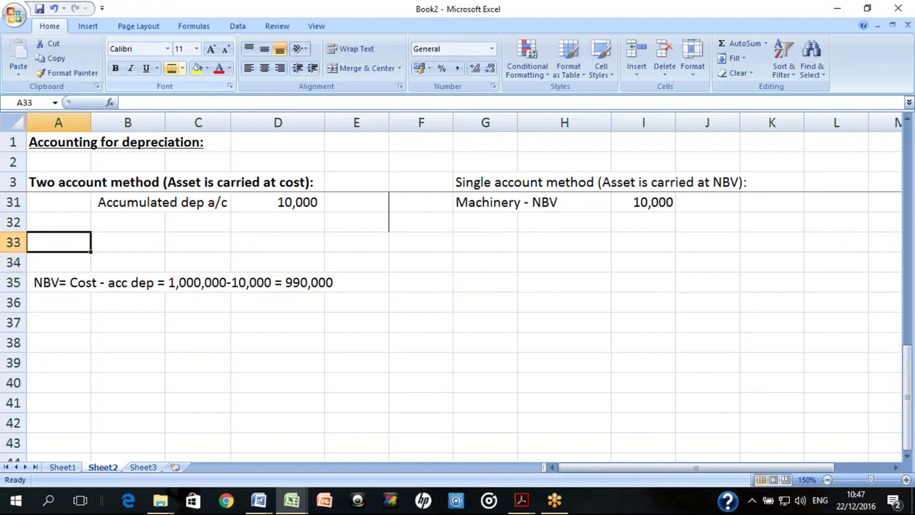
{"action": "key", "text": "Down"}
{"action": "key", "text": "Right"}
{"action": "key", "text": "Down"}
{"action": "key", "text": "Down"}
{"action": "key", "text": "Down"}
{"action": "key", "text": "Down"}
{"action": "key", "text": "Up"}
{"action": "key", "text": "Up"}
{"action": "key", "text": "Up"}
{"action": "key", "text": "Up"}
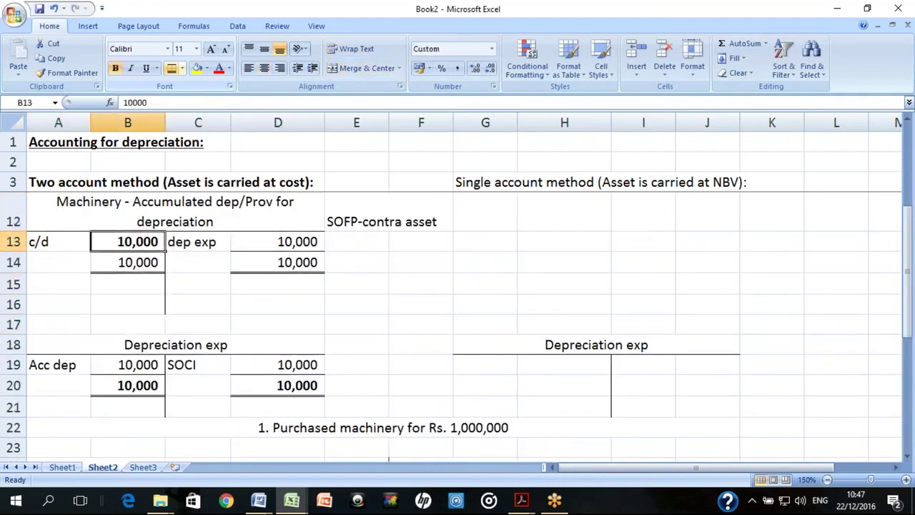
Review the two account method's journal entries and the NBV calculation in A35
{"action": "key", "text": "Left"}
{"action": "key", "text": "Right"}
{"action": "key", "text": "Down"}
{"action": "key", "text": "Down"}
{"action": "key", "text": "Down"}
{"action": "key", "text": "Down"}
{"action": "key", "text": "Down"}
{"action": "key", "text": "Down"}
{"action": "key", "text": "Down"}
{"action": "key", "text": "Down"}
{"action": "key", "text": "Down"}
{"action": "key", "text": "Down"}
{"action": "key", "text": "Down"}
{"action": "key", "text": "Down"}
{"action": "key", "text": "Down"}
{"action": "key", "text": "Down"}
{"action": "key", "text": "Down"}
{"action": "key", "text": "Down"}
{"action": "key", "text": "Down"}
{"action": "key", "text": "Down"}
{"action": "key", "text": "Down"}
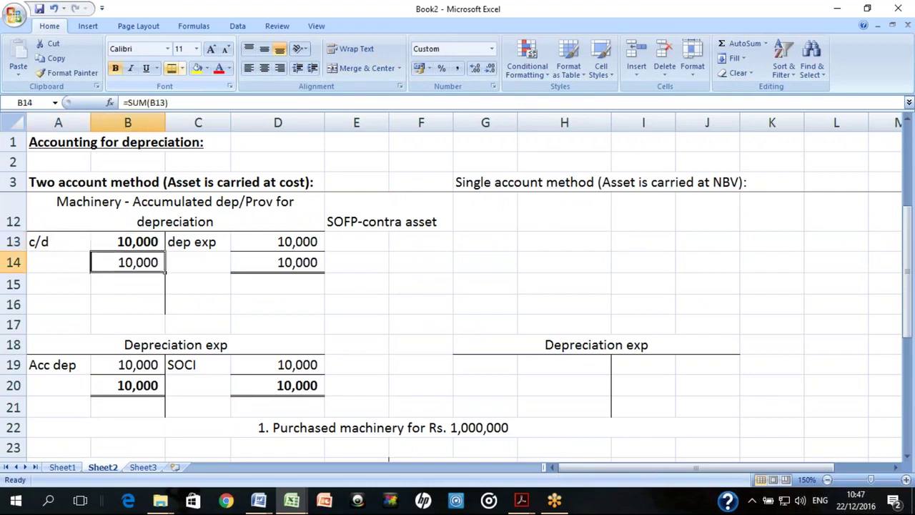
{"action": "key", "text": "Down"}
{"action": "key", "text": "Down"}
{"action": "key", "text": "Down"}
{"action": "key", "text": "Down"}
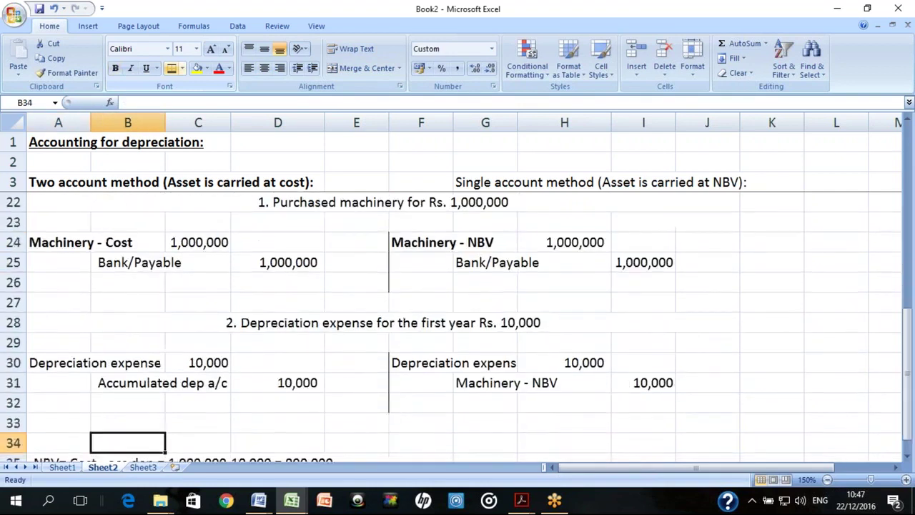
{"action": "key", "text": "Up"}
{"action": "key", "text": "Left"}
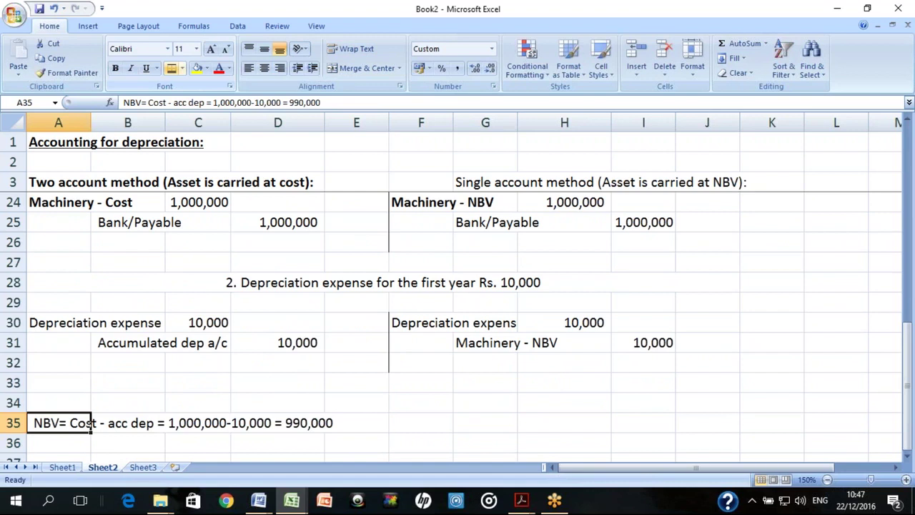
Examine the T-accounts of the single account method, up to the Machinery - NBV account
{"action": "key", "text": "Right"}
{"action": "key", "text": "Right"}
{"action": "key", "text": "Right"}
{"action": "key", "text": "Right"}
{"action": "key", "text": "Right"}
{"action": "key", "text": "Right"}
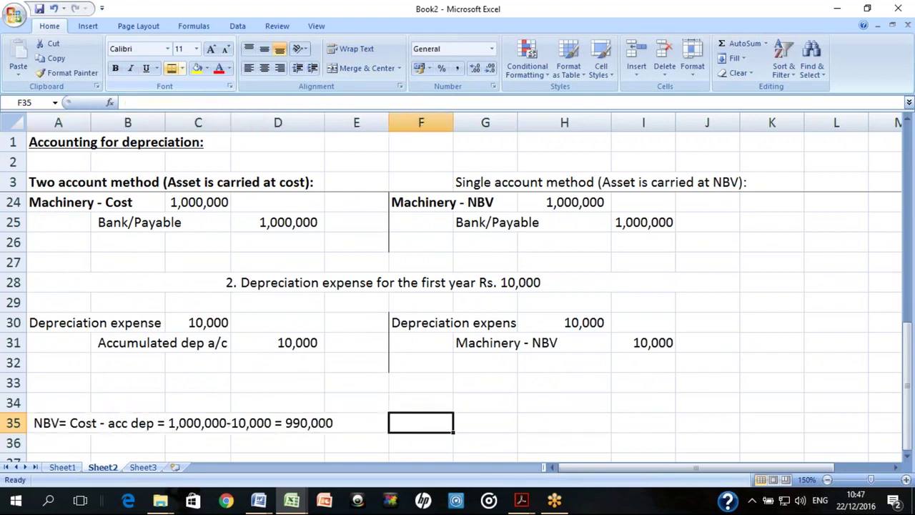
{"action": "key", "text": "Up"}
{"action": "key", "text": "Up"}
{"action": "key", "text": "Up"}
{"action": "key", "text": "Up"}
{"action": "key", "text": "Up"}
{"action": "key", "text": "Up"}
{"action": "key", "text": "Up"}
{"action": "key", "text": "Up"}
{"action": "key", "text": "Up"}
{"action": "key", "text": "Up"}
{"action": "key", "text": "Up"}
{"action": "key", "text": "Up"}
{"action": "key", "text": "Up"}
{"action": "key", "text": "Up"}
{"action": "key", "text": "Up"}
{"action": "key", "text": "Up"}
{"action": "key", "text": "Up"}
{"action": "key", "text": "Up"}
{"action": "key", "text": "Up"}
{"action": "key", "text": "Up"}
{"action": "key", "text": "Up"}
{"action": "key", "text": "Up"}
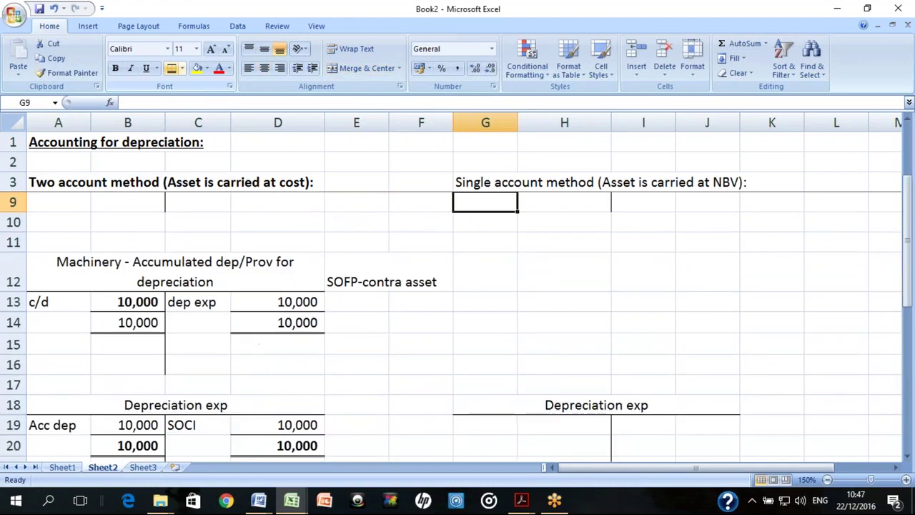
Review the single account method's journal entry for the machinery purchase
{"action": "key", "text": "Down"}
{"action": "key", "text": "Down"}
{"action": "key", "text": "Down"}
{"action": "key", "text": "Down"}
{"action": "key", "text": "Down"}
{"action": "key", "text": "Down"}
{"action": "key", "text": "Down"}
{"action": "key", "text": "Down"}
{"action": "key", "text": "Down"}
{"action": "key", "text": "Down"}
{"action": "key", "text": "Down"}
{"action": "key", "text": "Down"}
{"action": "key", "text": "Down"}
{"action": "key", "text": "Down"}
{"action": "key", "text": "Down"}
{"action": "key", "text": "Down"}
{"action": "key", "text": "Down"}
{"action": "key", "text": "Down"}
{"action": "key", "text": "Down"}
{"action": "key", "text": "Down"}
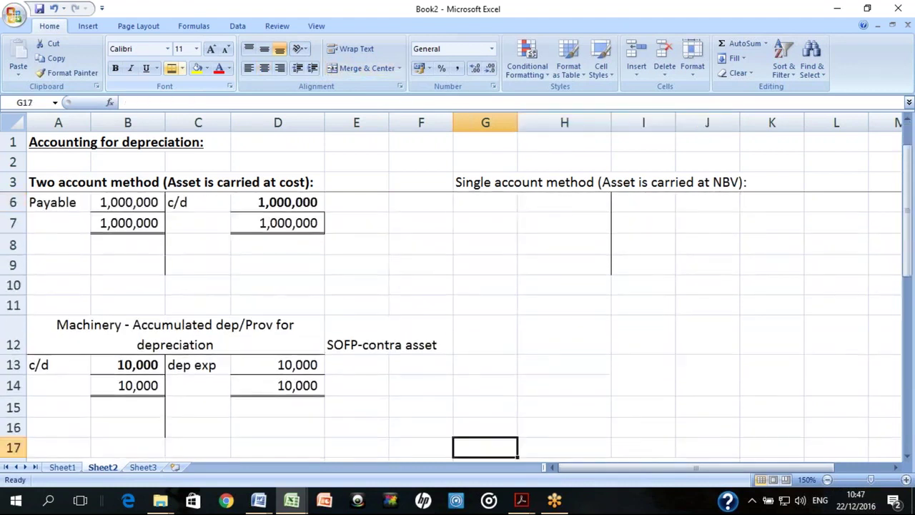
{"action": "key", "text": "Up"}
{"action": "key", "text": "Up"}
{"action": "key", "text": "Up"}
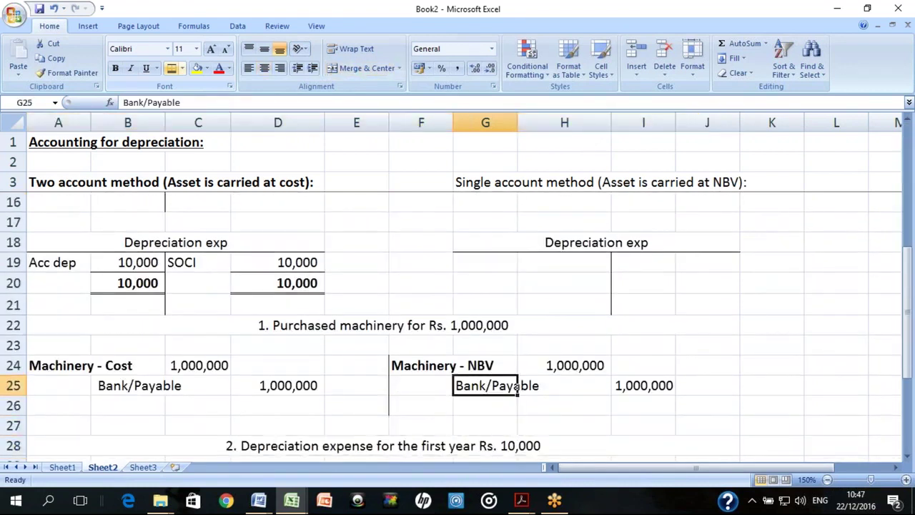
Select the single account method's purchase entry, Machinery - NBV against Bank/Payable, in F24:I25
{"action": "key", "text": "Left"}
{"action": "key", "text": "Up"}
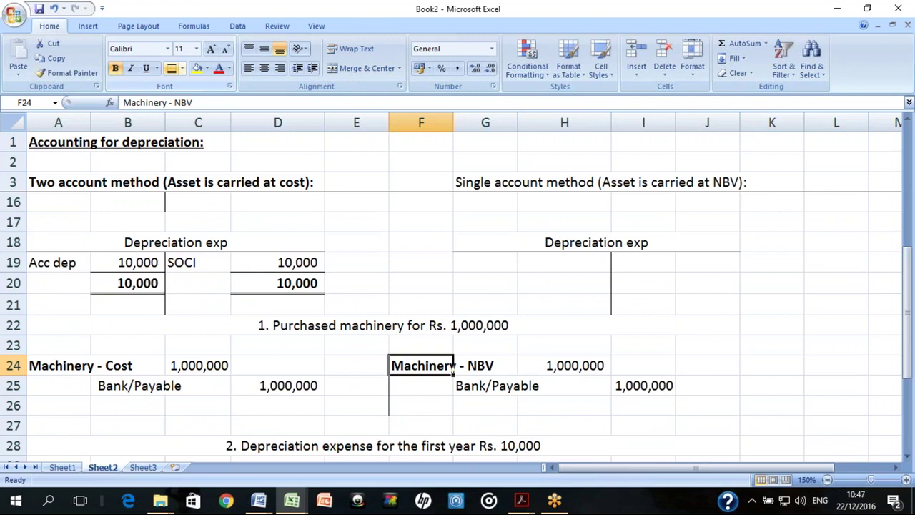
{"action": "key", "text": "shift+Right"}
{"action": "key", "text": "shift+Right"}
{"action": "key", "text": "shift+Right"}
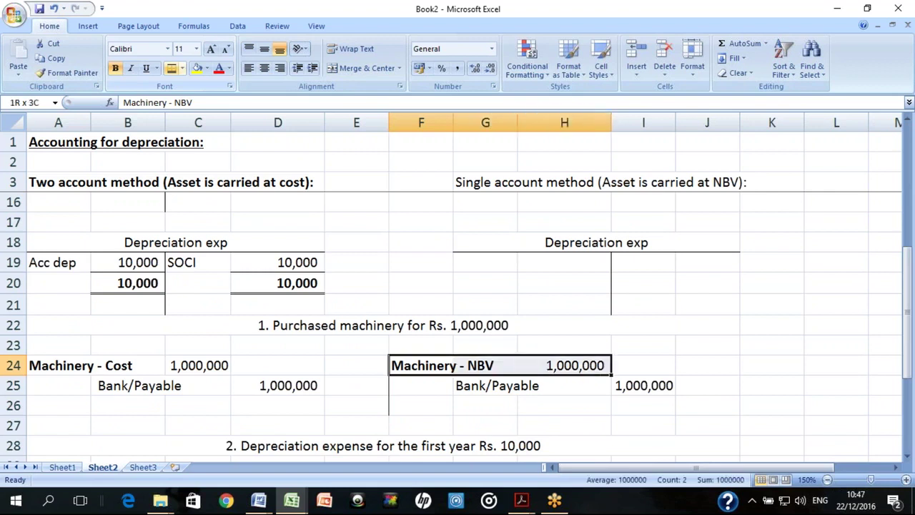
{"action": "key", "text": "shift+Down"}
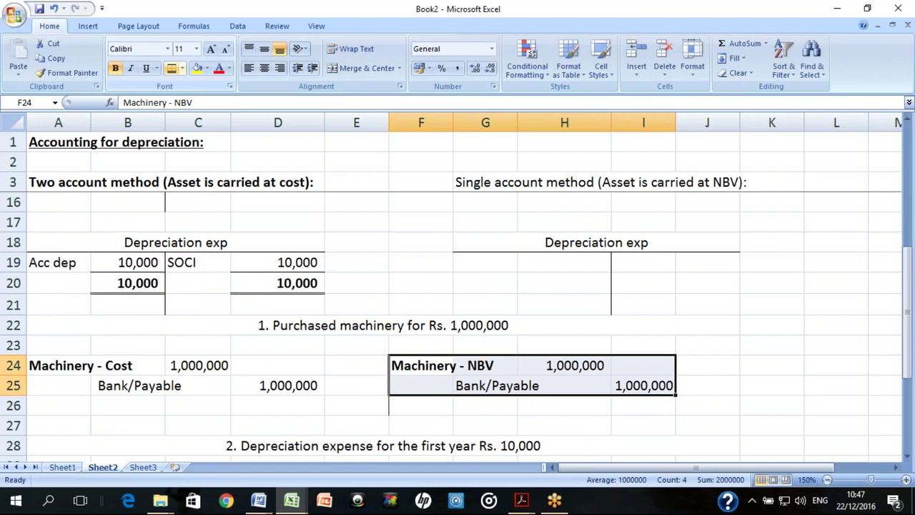
Post the machinery purchase to the debit side of the Machinery - NBV account: Bank/Payable in G6 and 1,000,000 in H6
{"action": "key", "text": "Up"}
{"action": "key", "text": "Up"}
{"action": "key", "text": "Up"}
{"action": "key", "text": "Up"}
{"action": "key", "text": "Up"}
{"action": "key", "text": "Up"}
{"action": "key", "text": "Up"}
{"action": "key", "text": "Up"}
{"action": "key", "text": "Up"}
{"action": "key", "text": "Up"}
{"action": "key", "text": "Up"}
{"action": "key", "text": "Up"}
{"action": "key", "text": "Up"}
{"action": "key", "text": "Up"}
{"action": "key", "text": "Up"}
{"action": "key", "text": "Up"}
{"action": "key", "text": "Up"}
{"action": "key", "text": "Up"}
{"action": "key", "text": "Up"}
{"action": "key", "text": "Up"}
{"action": "key", "text": "Up"}
{"action": "key", "text": "Right"}
{"action": "key", "text": "Down"}
{"action": "key", "text": "Down"}
{"action": "key", "text": "Right"}
{"action": "key", "text": "Right"}
{"action": "key", "text": "Right"}
{"action": "key", "text": "Right"}
{"action": "key", "text": "Down"}
{"action": "key", "text": "Down"}
{"action": "key", "text": "Left"}
{"action": "key", "text": "Left"}
{"action": "key", "text": "Left"}
{"action": "type", "text": "1000000"}
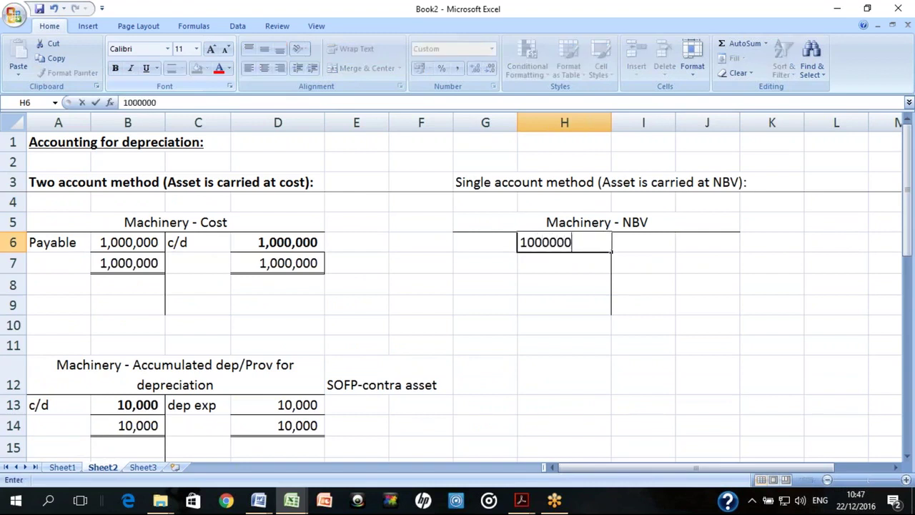
{"action": "key", "text": "Return"}
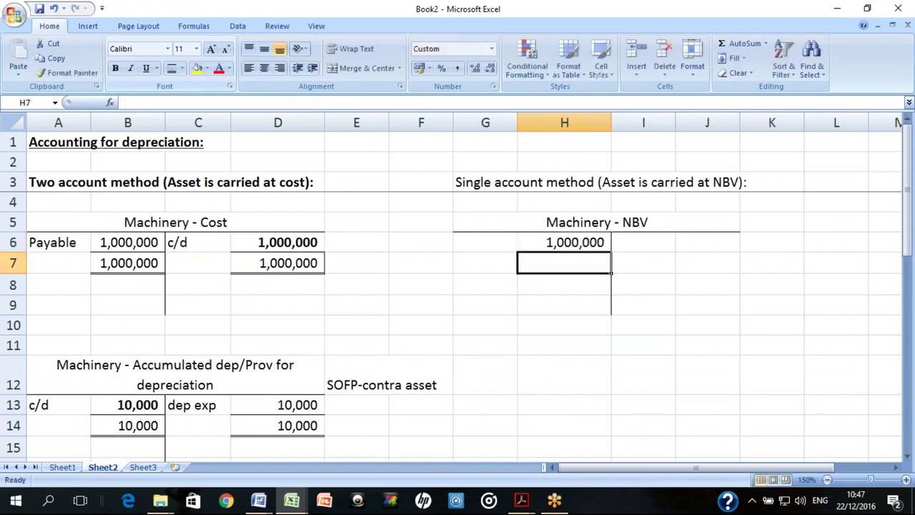
{"action": "left_click", "coordinate": [486, 242]}
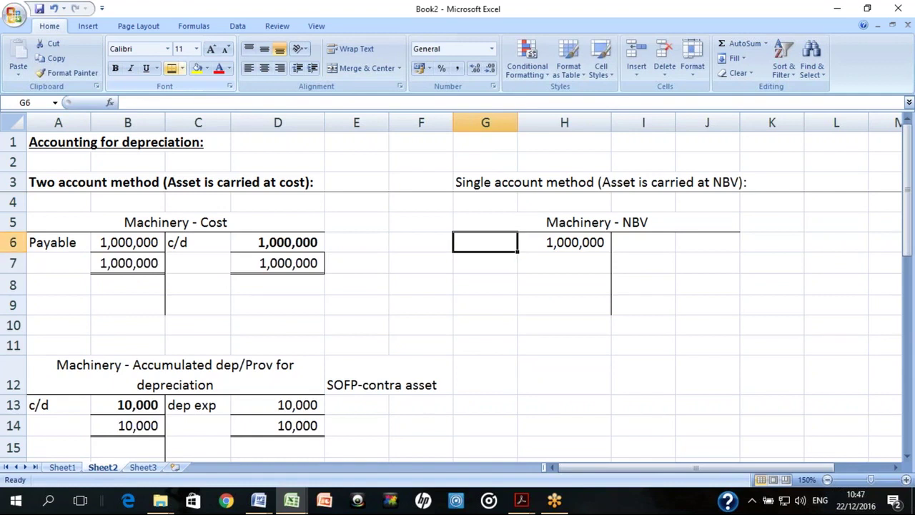
{"action": "type", "text": "Bank/Pa"}
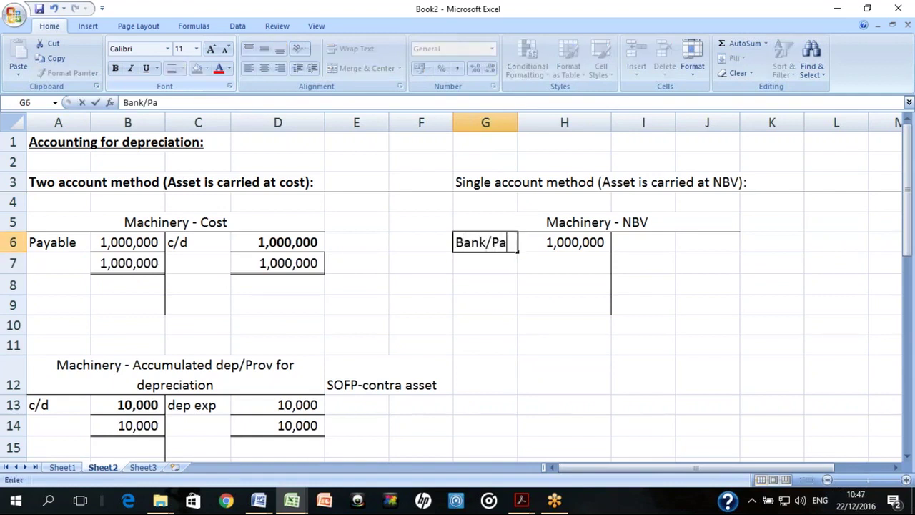
{"action": "type", "text": "yable"}
{"action": "key", "text": "Return"}
Review the single account method's first-year depreciation journal entry in rows 30 and 31
{"action": "left_click", "coordinate": [564, 242]}
{"action": "left_click", "coordinate": [564, 263]}
{"action": "key", "text": "Down"}
{"action": "key", "text": "Down"}
{"action": "key", "text": "Down"}
{"action": "key", "text": "Down"}
{"action": "key", "text": "Down"}
{"action": "key", "text": "Down"}
{"action": "key", "text": "Down"}
{"action": "key", "text": "Down"}
{"action": "key", "text": "Down"}
{"action": "key", "text": "Down"}
{"action": "key", "text": "Down"}
{"action": "key", "text": "Down"}
{"action": "key", "text": "Down"}
{"action": "key", "text": "Down"}
{"action": "key", "text": "Down"}
{"action": "key", "text": "Down"}
{"action": "key", "text": "Down"}
{"action": "key", "text": "Down"}
{"action": "key", "text": "Down"}
{"action": "key", "text": "Down"}
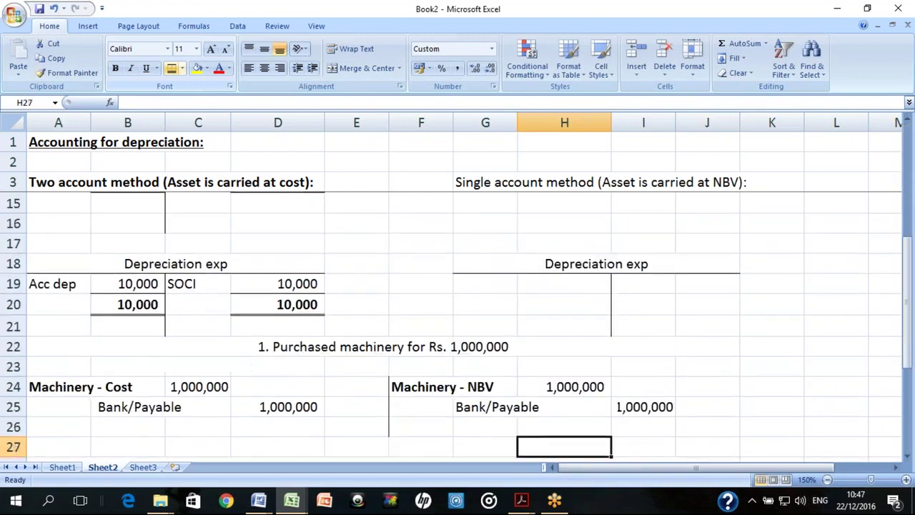
{"action": "key", "text": "Down"}
{"action": "key", "text": "Down"}
{"action": "key", "text": "Down"}
{"action": "key", "text": "Down"}
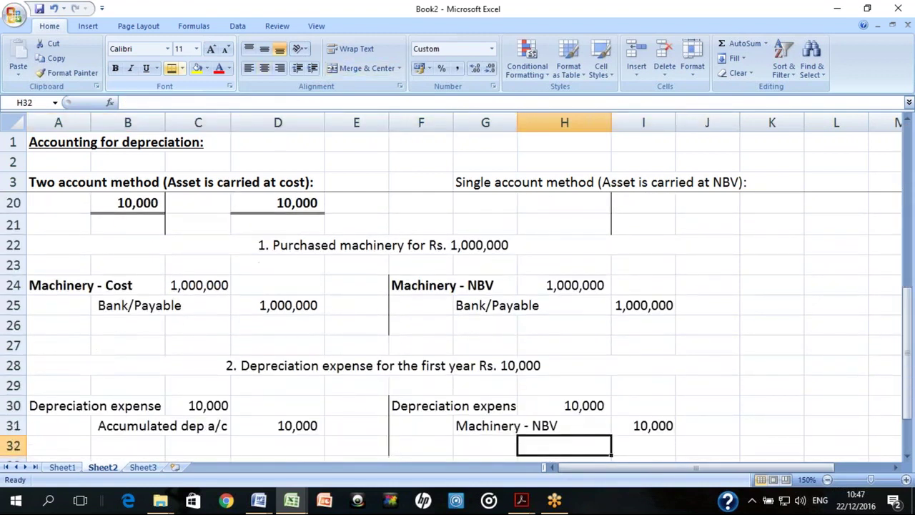
{"action": "key", "text": "Up"}
{"action": "key", "text": "Left"}
{"action": "key", "text": "Left"}
{"action": "key", "text": "Up"}
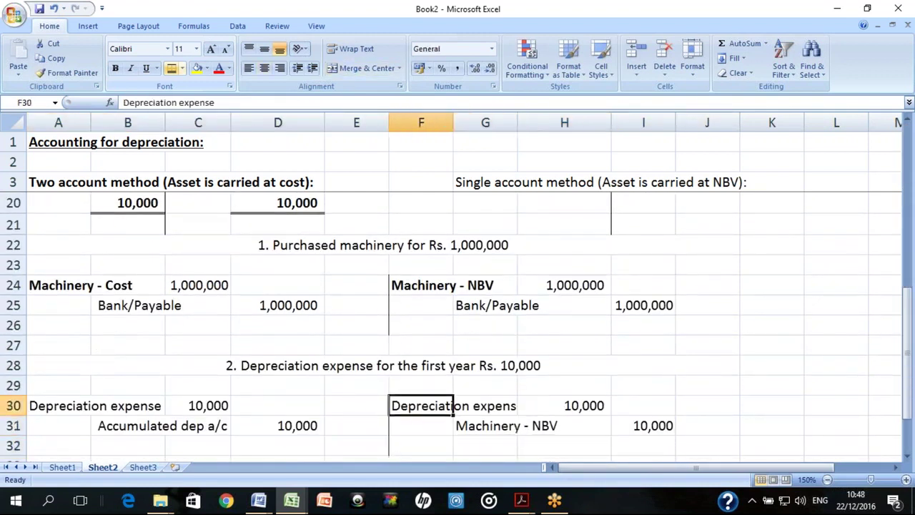
{"action": "key", "text": "Right"}
{"action": "key", "text": "Right"}
{"action": "key", "text": "Down"}
{"action": "key", "text": "Left"}
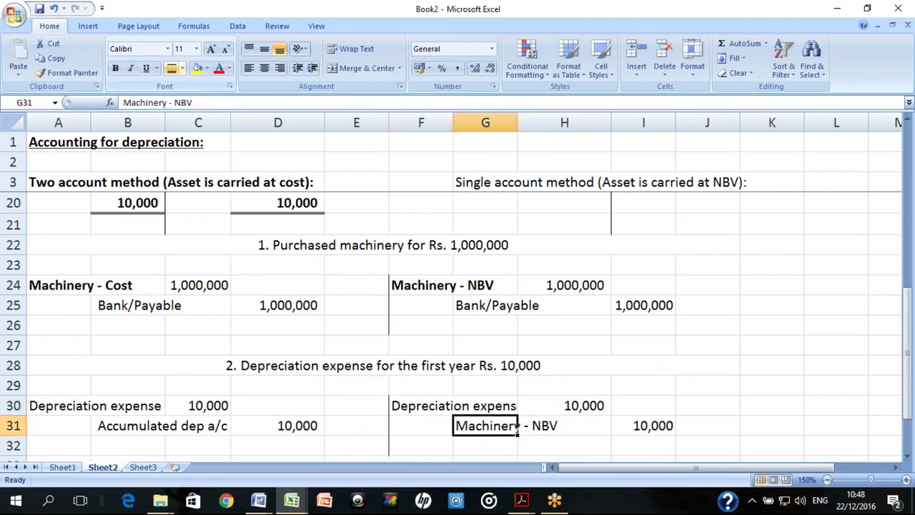
{"action": "key", "text": "shift+Right"}
{"action": "key", "text": "shift+Right"}
{"action": "key", "text": "Up"}
{"action": "left_click", "coordinate": [383, 245]}
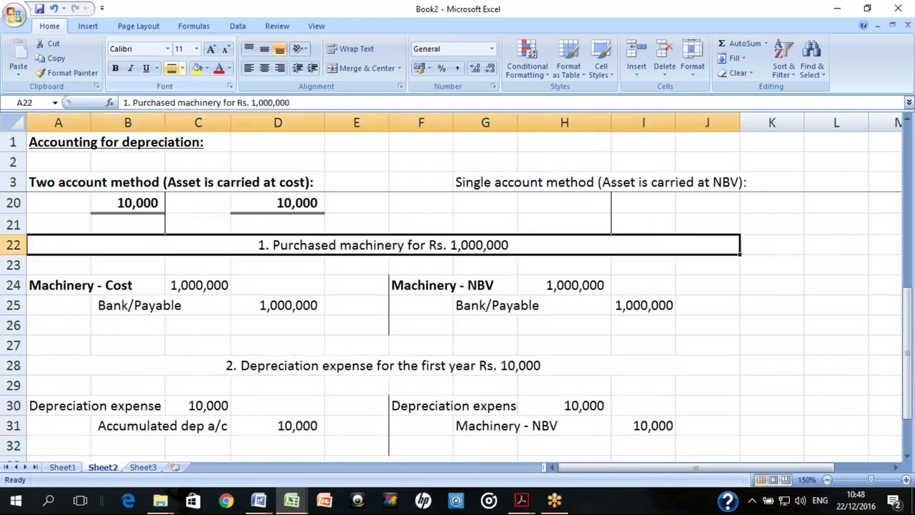
Debit the single account method's Depreciation exp account with 10,000 in H19, labelled "Machibery-NBV" in G19
{"action": "scroll", "coordinate": [458, 286], "scroll_direction": "up", "scroll_amount": 1}
{"action": "left_click", "coordinate": [485, 202]}
{"action": "key", "text": "Down"}
{"action": "key", "text": "Down"}
{"action": "key", "text": "Right"}
{"action": "type", "text": "1"}
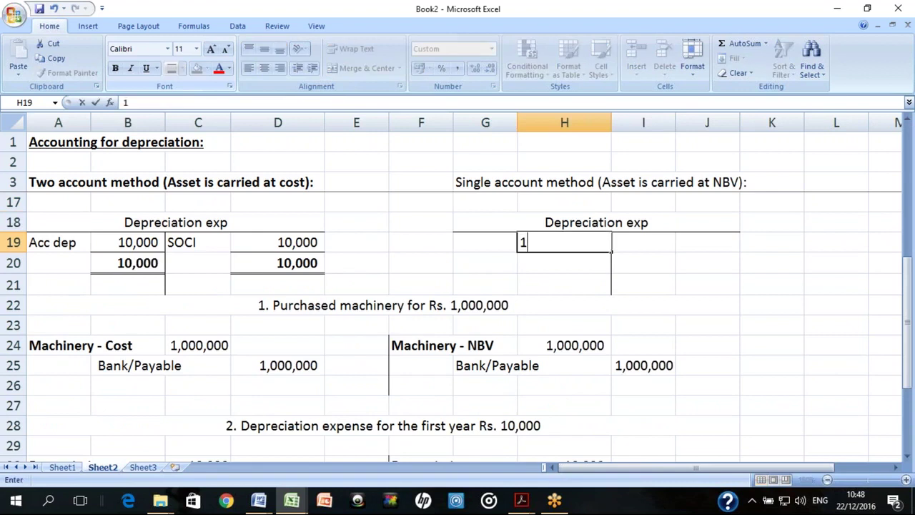
{"action": "type", "text": "0,000"}
{"action": "key", "text": "Return"}
{"action": "key", "text": "Left"}
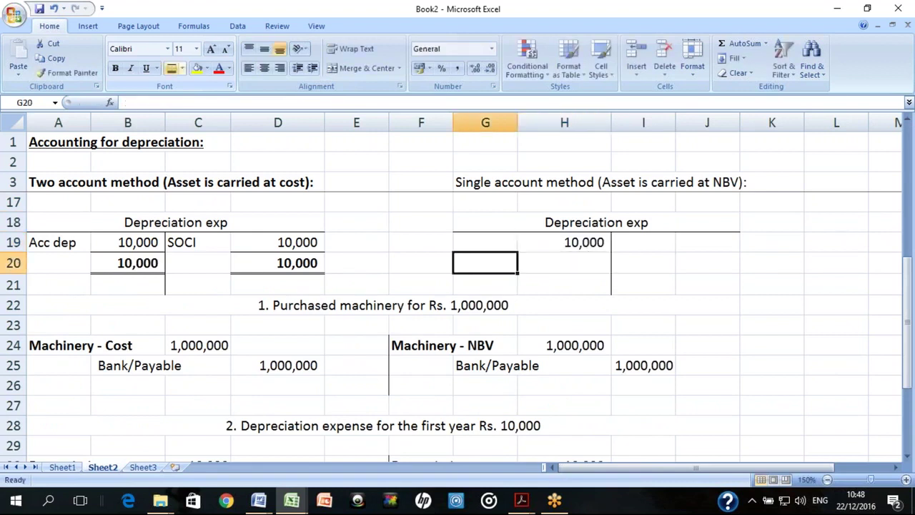
{"action": "key", "text": "Up"}
{"action": "type", "text": "M"}
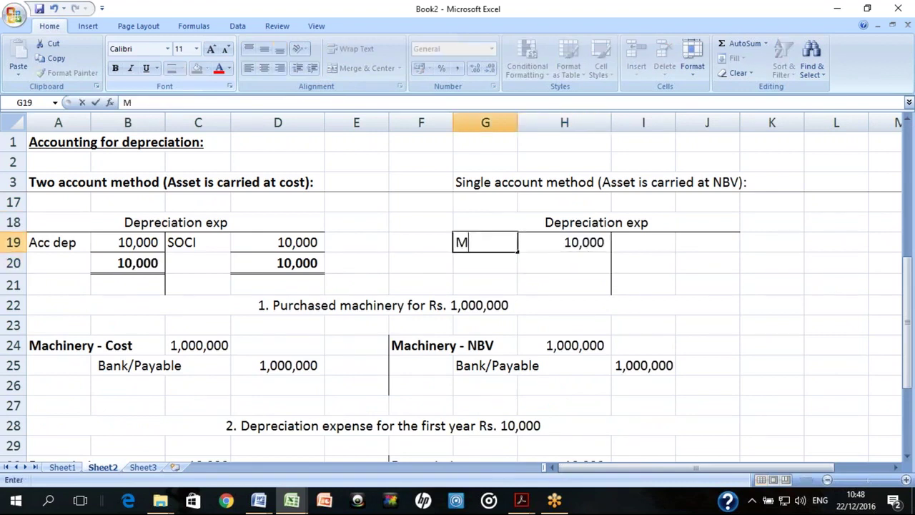
{"action": "type", "text": "achibery-NBV"}
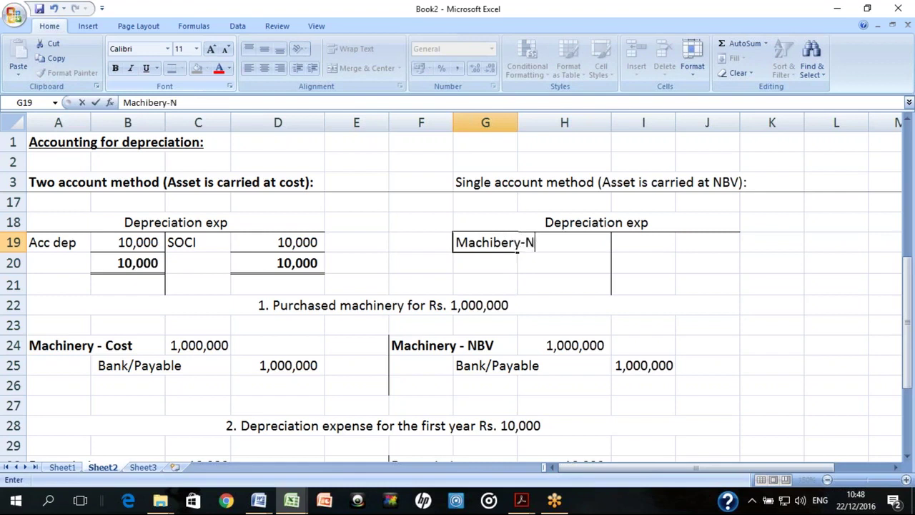
{"action": "key", "text": "Return"}
Credit the Machinery - NBV account with 10,000 in J6, labelled "Dep exp" in I6
{"action": "key", "text": "Right"}
{"action": "key", "text": "Up"}
{"action": "key", "text": "Up"}
{"action": "key", "text": "Up"}
{"action": "key", "text": "Up"}
{"action": "key", "text": "Up"}
{"action": "key", "text": "Up"}
{"action": "key", "text": "Up"}
{"action": "key", "text": "Up"}
{"action": "key", "text": "Up"}
{"action": "key", "text": "Up"}
{"action": "key", "text": "Up"}
{"action": "key", "text": "Up"}
{"action": "key", "text": "Up"}
{"action": "key", "text": "Up"}
{"action": "key", "text": "Up"}
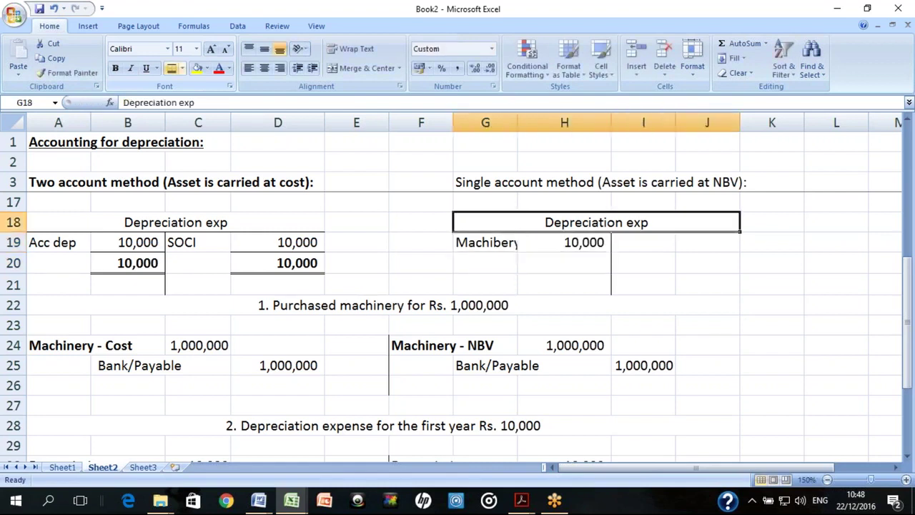
{"action": "key", "text": "Down"}
{"action": "key", "text": "Right"}
{"action": "key", "text": "Right"}
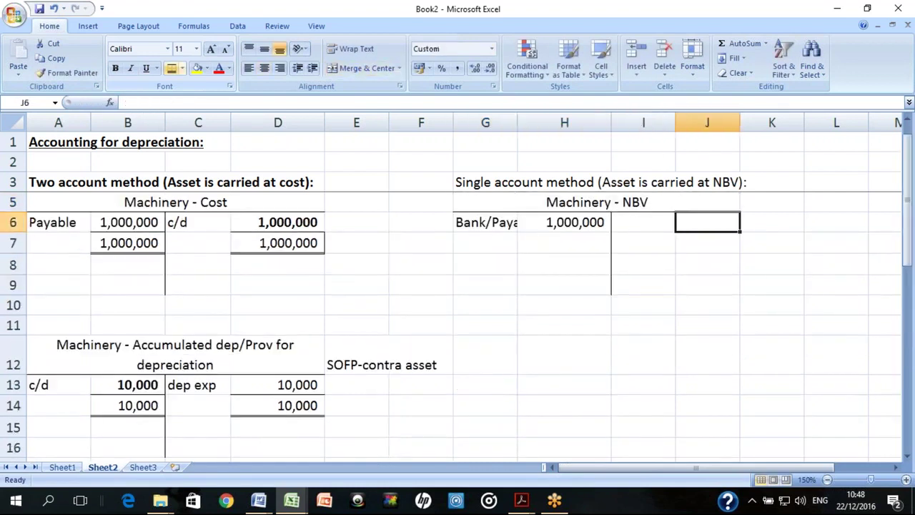
{"action": "type", "text": "10000"}
{"action": "key", "text": "Return"}
{"action": "key", "text": "Left"}
{"action": "key", "text": "Up"}
{"action": "type", "text": "Dep exp"}
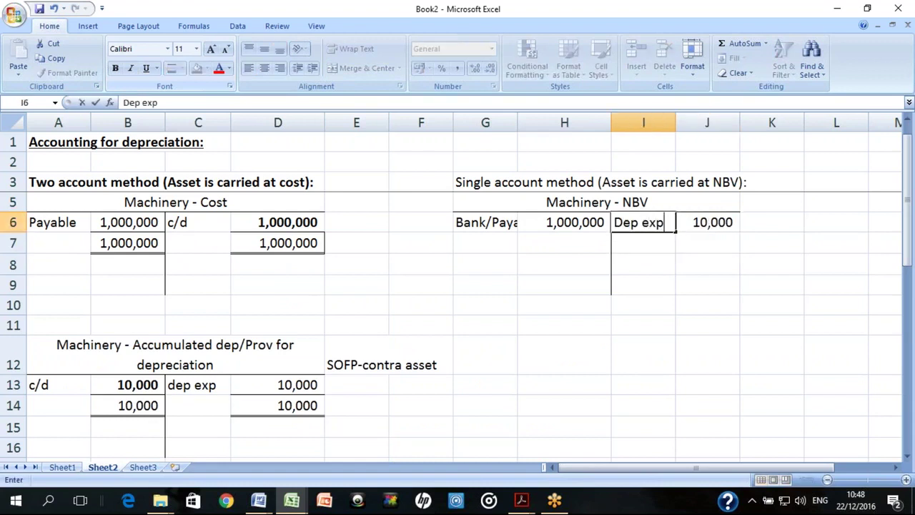
{"action": "key", "text": "Return"}
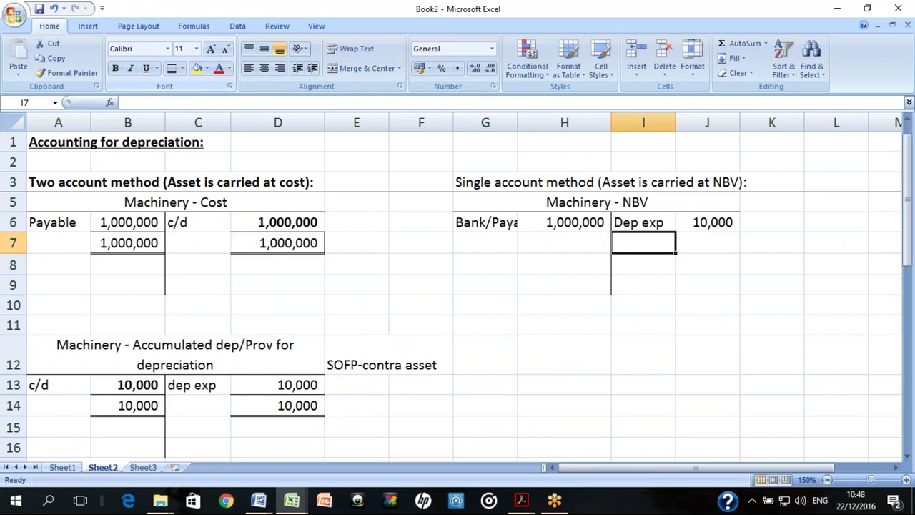
Total the debit side of the Machinery - NBV account in H8 with =SUM(H6:H7) and add a top and double bottom border
{"action": "left_click", "coordinate": [564, 243]}
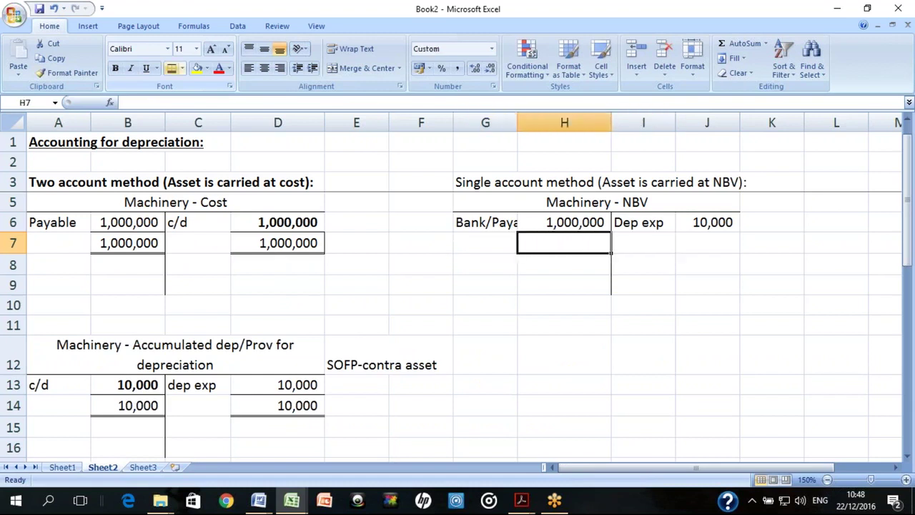
{"action": "key", "text": "Up"}
{"action": "key", "text": "Up"}
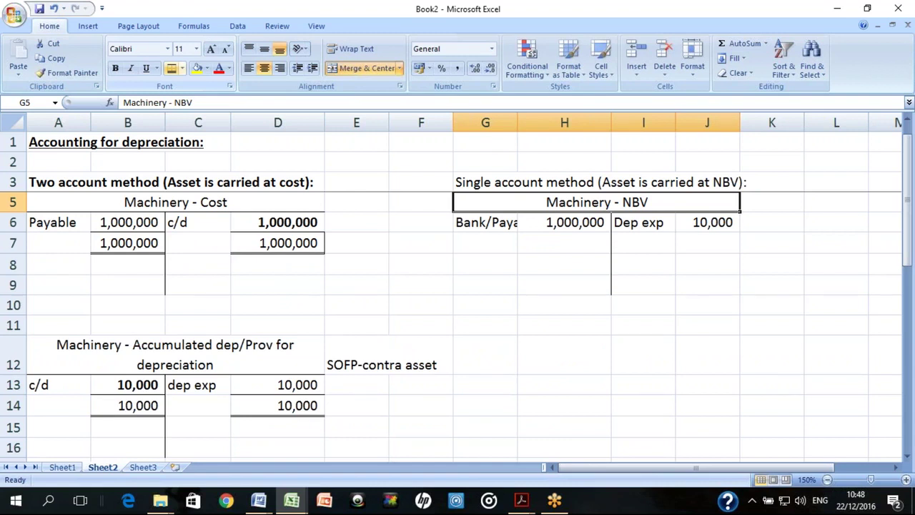
{"action": "key", "text": "Down"}
{"action": "key", "text": "Down"}
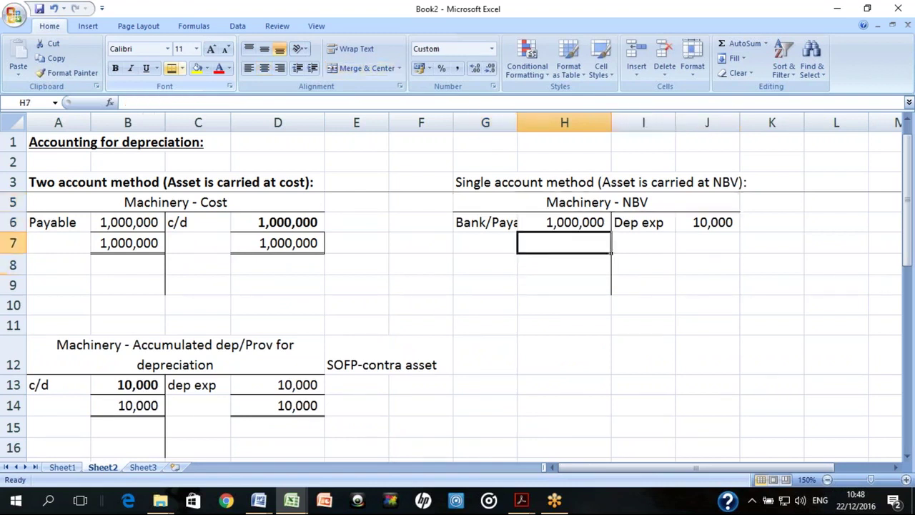
{"action": "key", "text": "Down"}
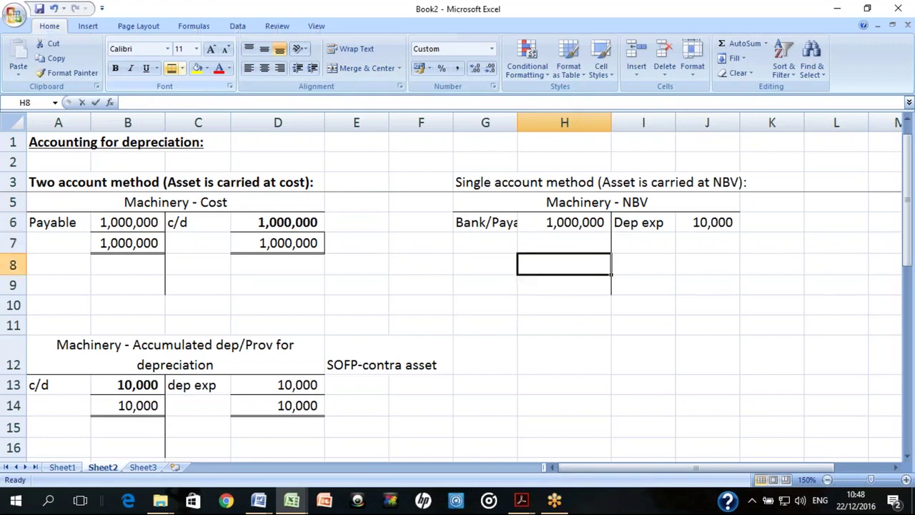
{"action": "key", "text": "alt+equal"}
{"action": "key", "text": "Return"}
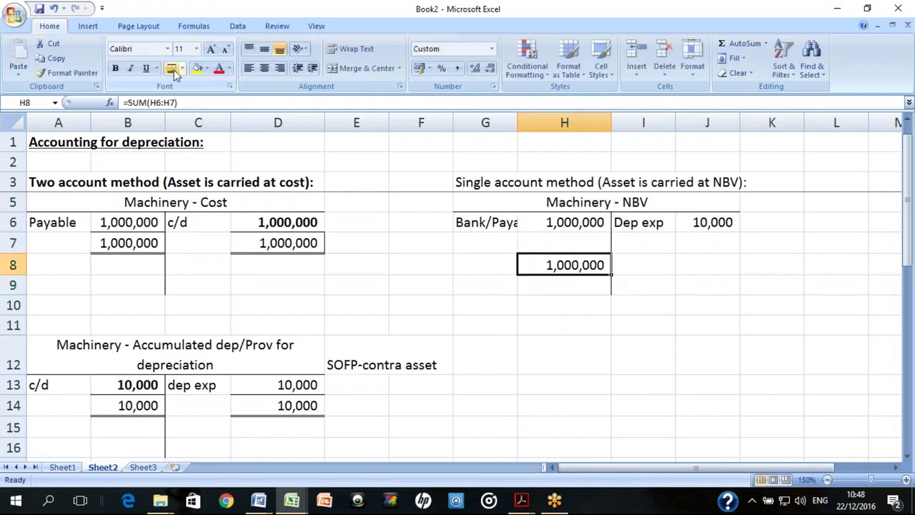
{"action": "left_click", "coordinate": [173, 69]}
Total the credit side of the Machinery - NBV account in J8 with =SUM(J6:J7)
{"action": "key", "text": "Right"}
{"action": "key", "text": "Right"}
{"action": "key", "text": "alt+equal"}
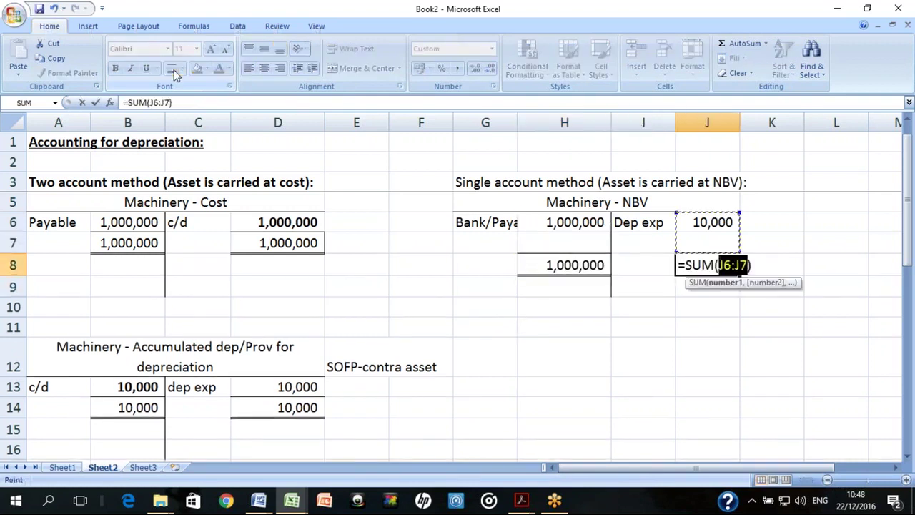
{"action": "key", "text": "Return"}
Enter the Machinery - NBV closing balance of 990,000 in J7, labelled "c/d" in I7, and widen column J to fit the total
{"action": "key", "text": "Up"}
{"action": "key", "text": "Up"}
{"action": "type", "text": "990,00"}
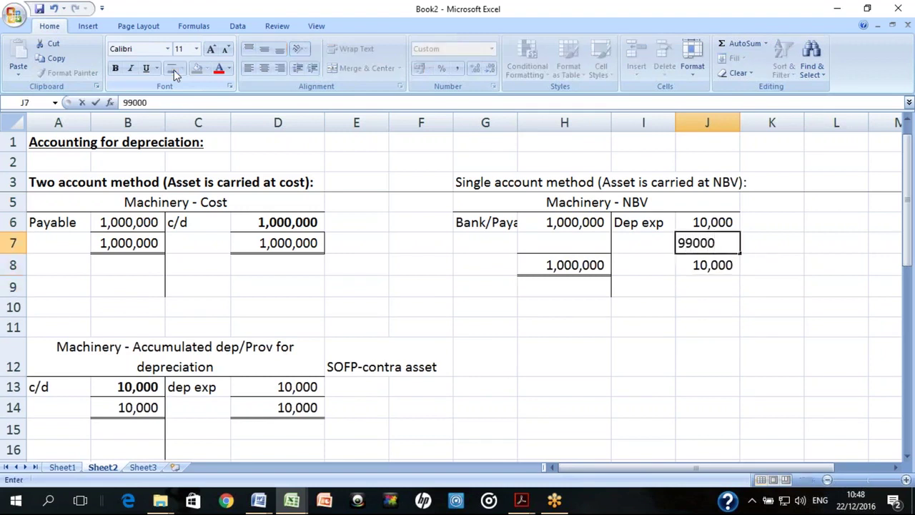
{"action": "type", "text": "0"}
{"action": "key", "text": "Return"}
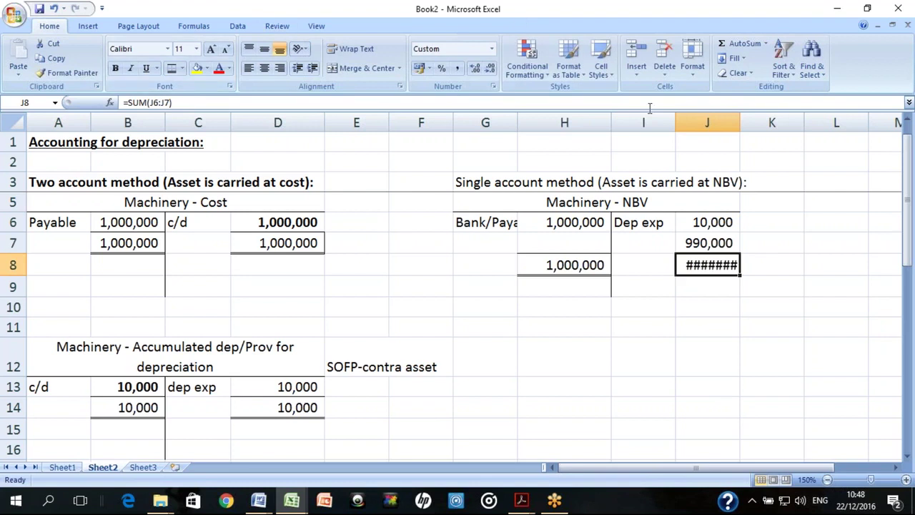
{"action": "left_click_drag", "start_coordinate": [742, 123], "coordinate": [750, 123]}
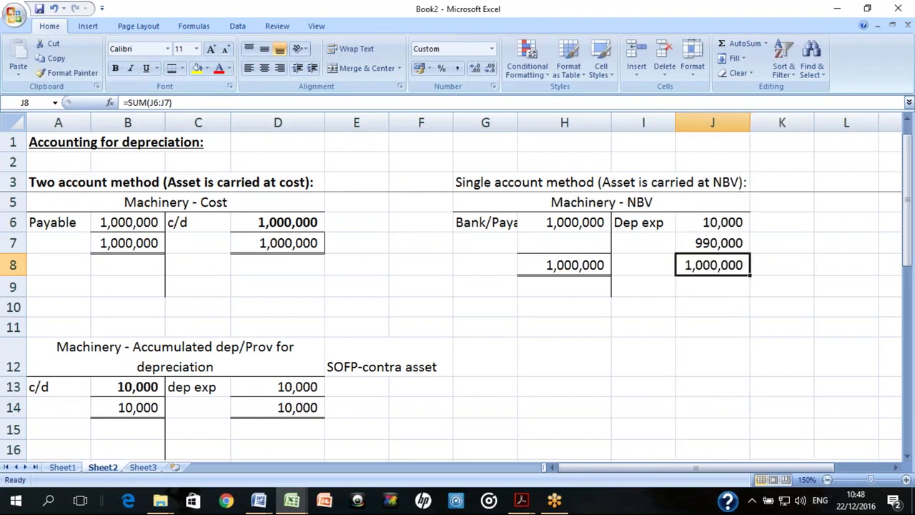
{"action": "left_click", "coordinate": [713, 243]}
{"action": "left_click", "coordinate": [644, 243]}
{"action": "type", "text": "c/d"}
{"action": "key", "text": "Return"}
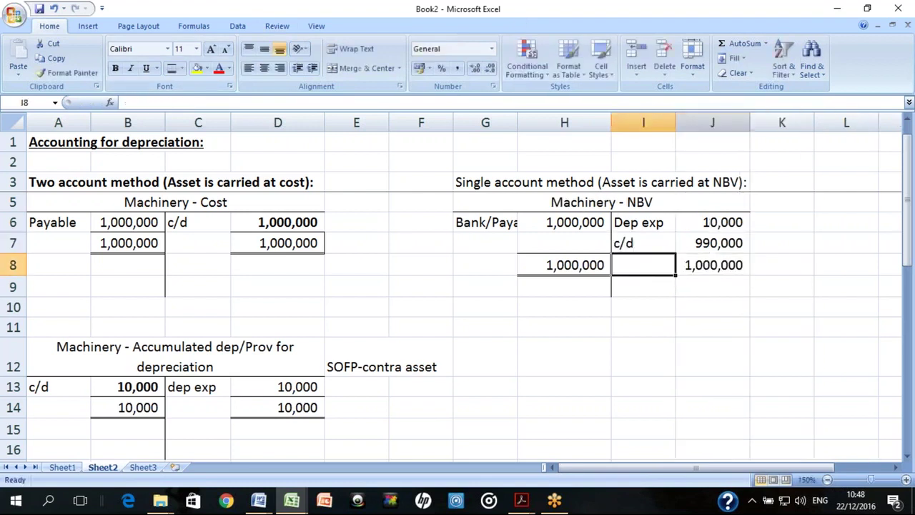
Add a top and double bottom border to the Machinery - NBV credit total in J8
{"action": "left_click", "coordinate": [713, 264]}
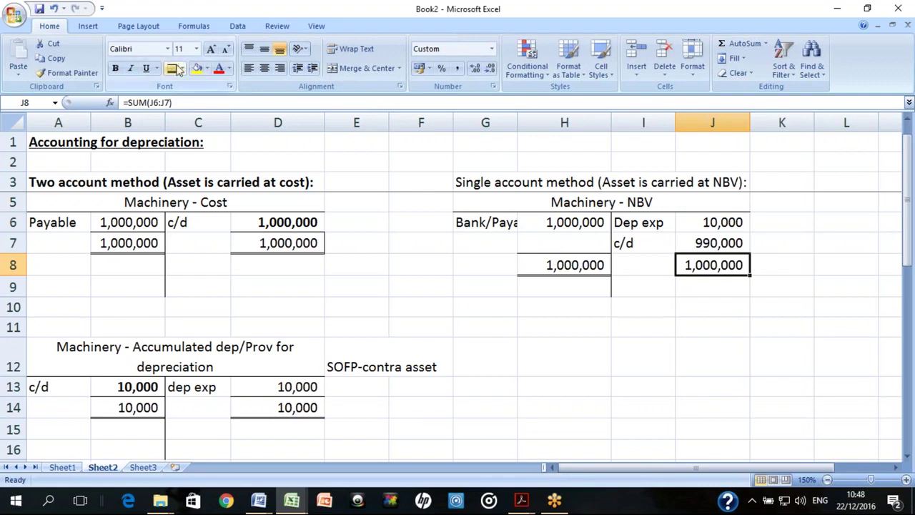
{"action": "key", "text": "Up"}
{"action": "key", "text": "Up"}
{"action": "key", "text": "Up"}
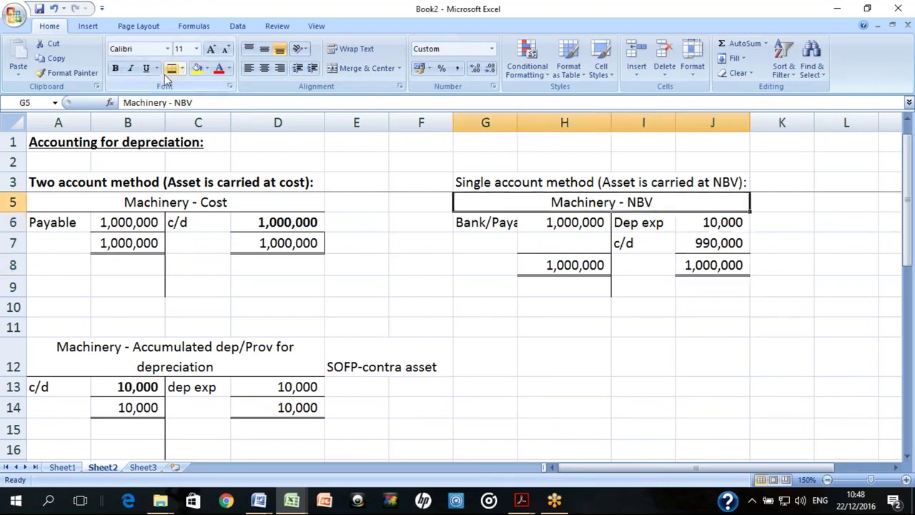
Make the c/d balance in J7 bold and label it "NBV" in K7
{"action": "key", "text": "Down"}
{"action": "key", "text": "Down"}
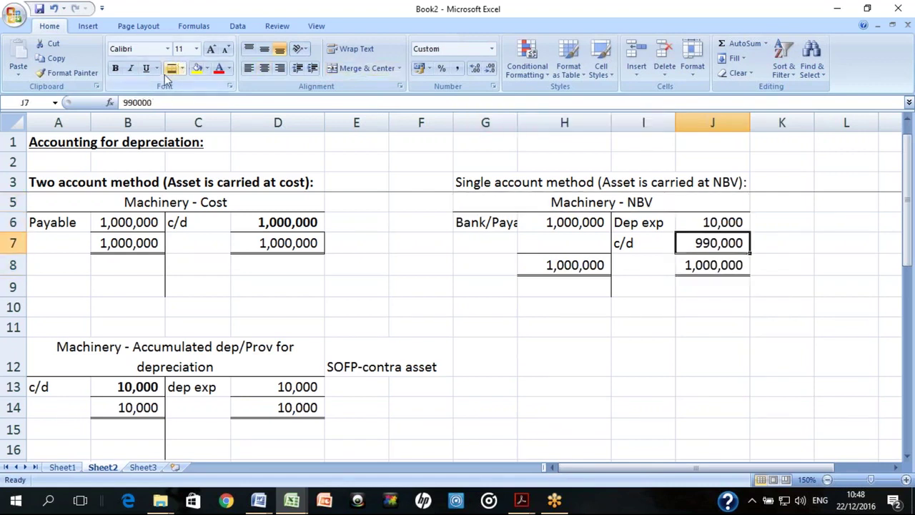
{"action": "key", "text": "ctrl+b"}
{"action": "key", "text": "Right"}
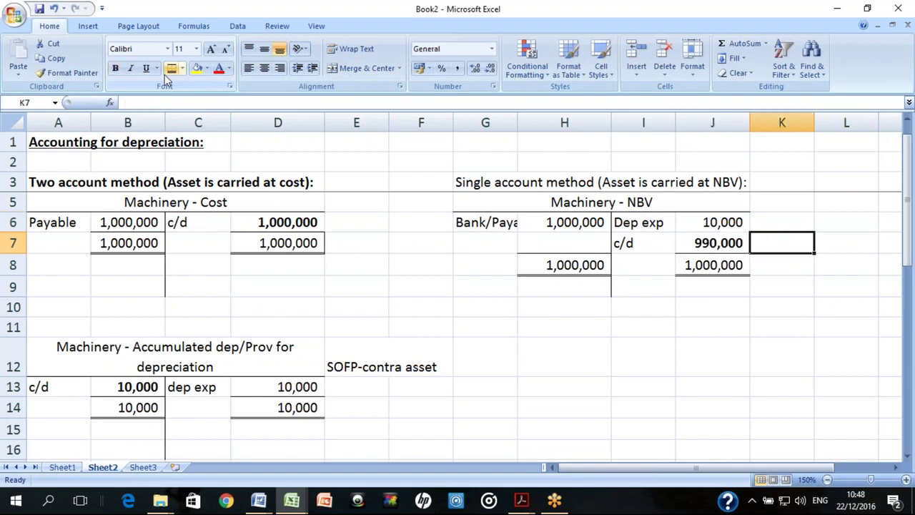
{"action": "type", "text": "NBV"}
{"action": "key", "text": "Return"}
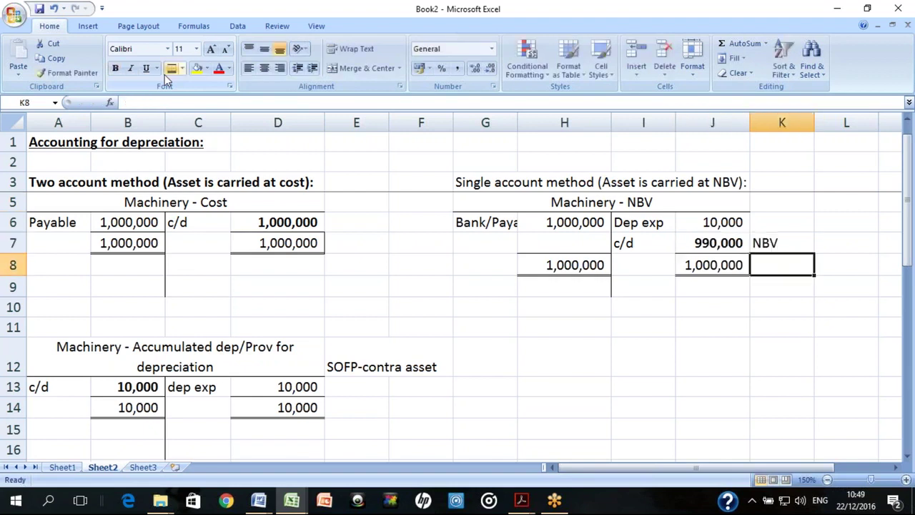
Review the Machinery - NBV account's cost, depreciation expense and c/d balance entries against its NBV label
{"action": "key", "text": "Left"}
{"action": "key", "text": "Left"}
{"action": "key", "text": "Up"}
{"action": "key", "text": "Up"}
{"action": "key", "text": "Up"}
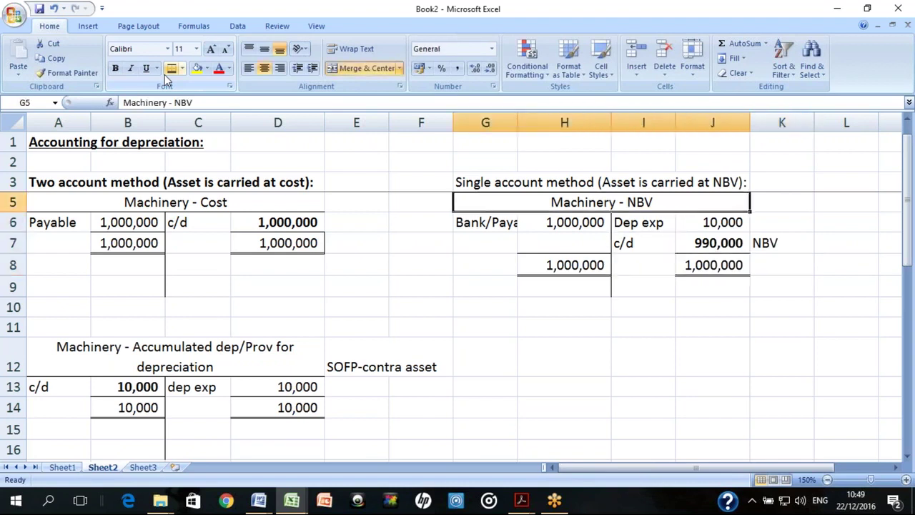
{"action": "key", "text": "Down"}
{"action": "key", "text": "Down"}
{"action": "key", "text": "Right"}
{"action": "key", "text": "Left"}
{"action": "key", "text": "Left"}
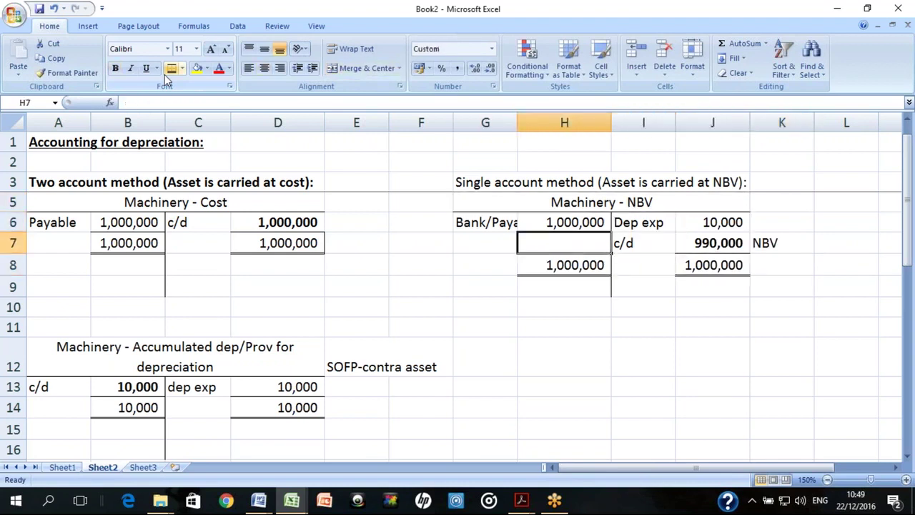
{"action": "key", "text": "Up"}
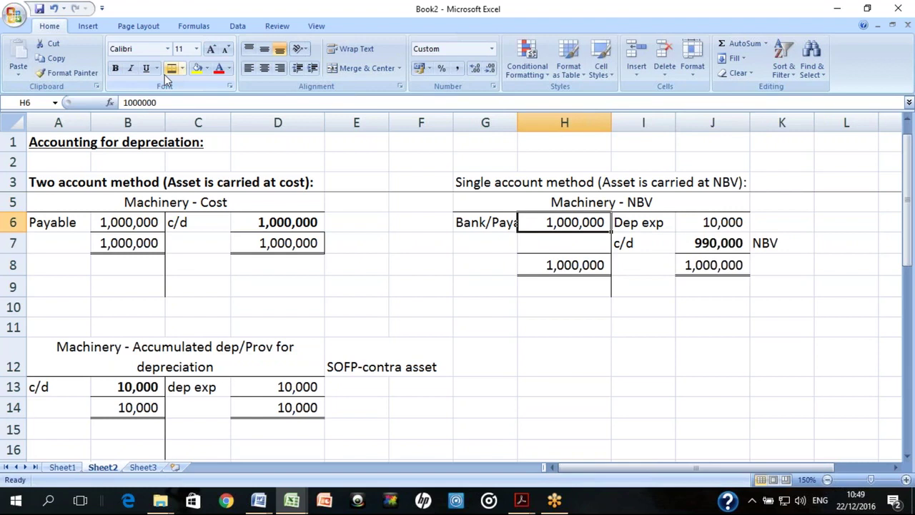
{"action": "key", "text": "shift+Right"}
{"action": "key", "text": "shift+Right"}
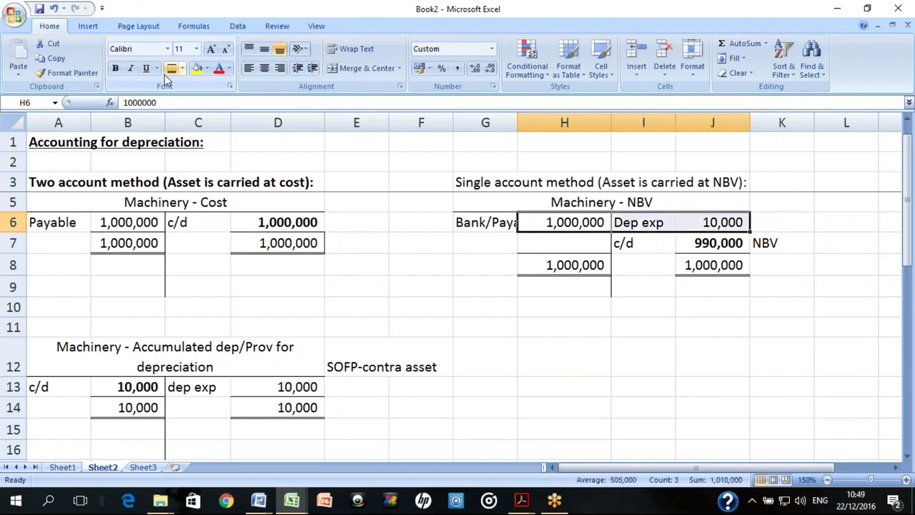
{"action": "key", "text": "Right"}
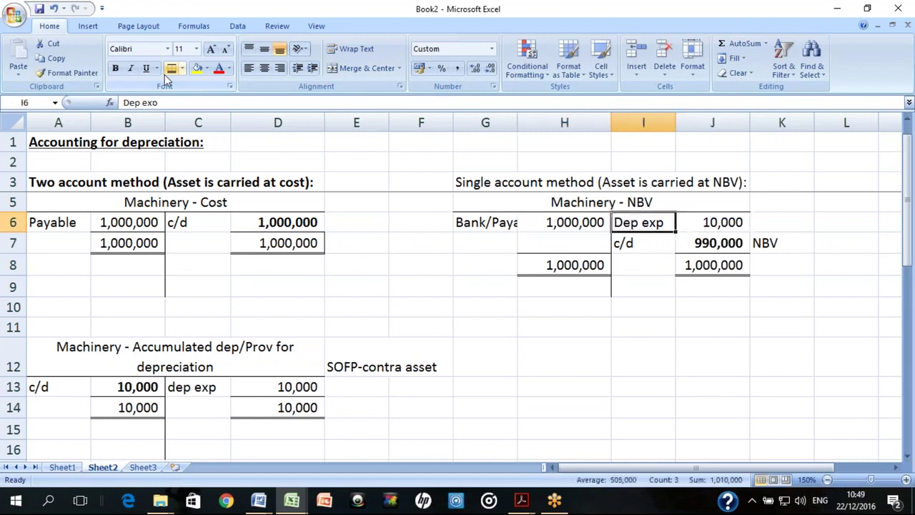
{"action": "key", "text": "Right"}
{"action": "key", "text": "Down"}
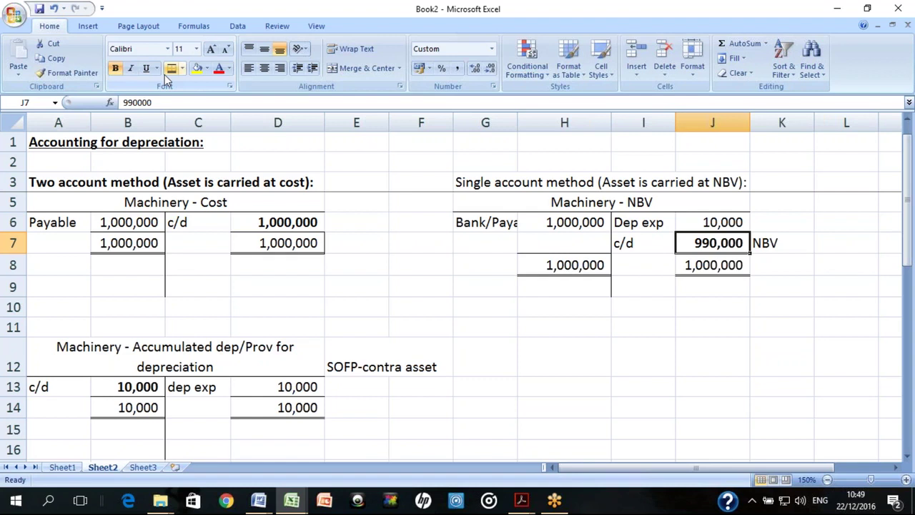
{"action": "key", "text": "Right"}
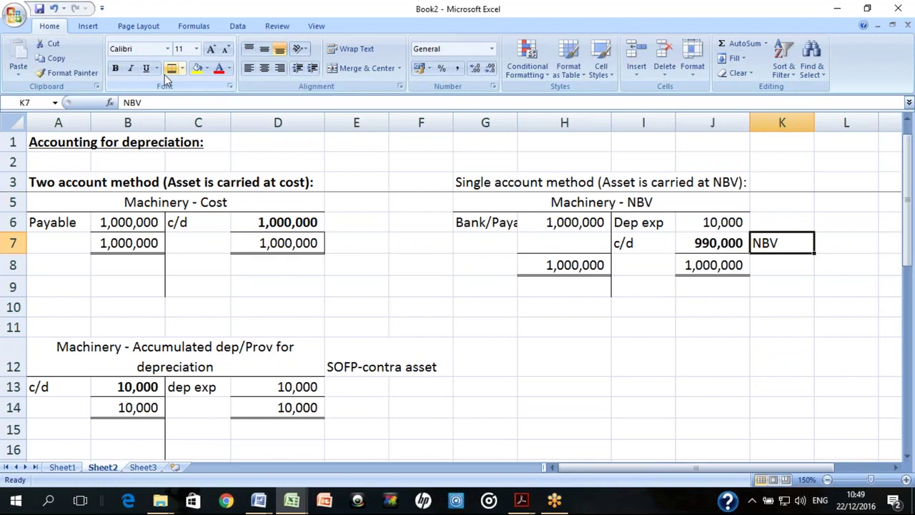
{"action": "key", "text": "Left"}
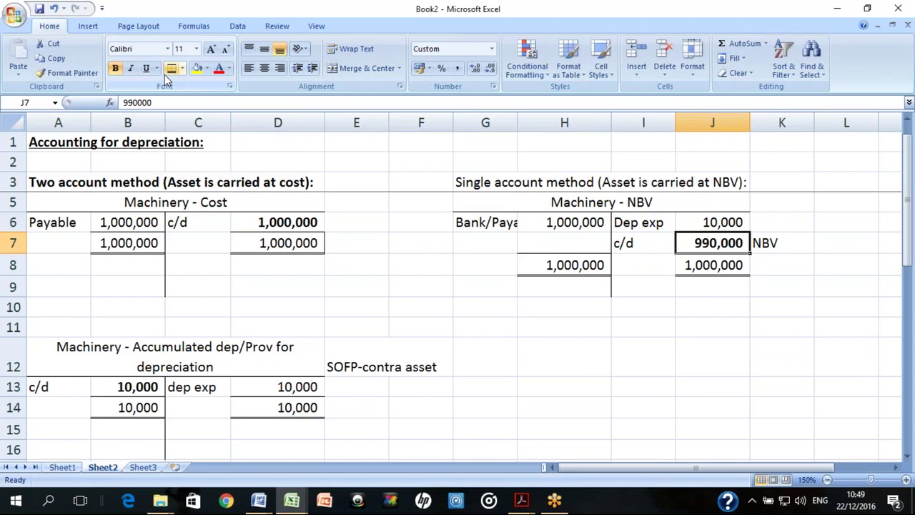
Total the debit side of the single-method Depreciation exp account in H20 with =SUM(H19), adding a top and double bottom border
{"action": "key", "text": "Down"}
{"action": "key", "text": "Down"}
{"action": "key", "text": "Down"}
{"action": "key", "text": "Down"}
{"action": "key", "text": "Down"}
{"action": "key", "text": "Down"}
{"action": "key", "text": "Down"}
{"action": "key", "text": "Down"}
{"action": "key", "text": "Down"}
{"action": "key", "text": "Down"}
{"action": "key", "text": "Down"}
{"action": "key", "text": "Down"}
{"action": "key", "text": "Down"}
{"action": "key", "text": "Down"}
{"action": "key", "text": "Down"}
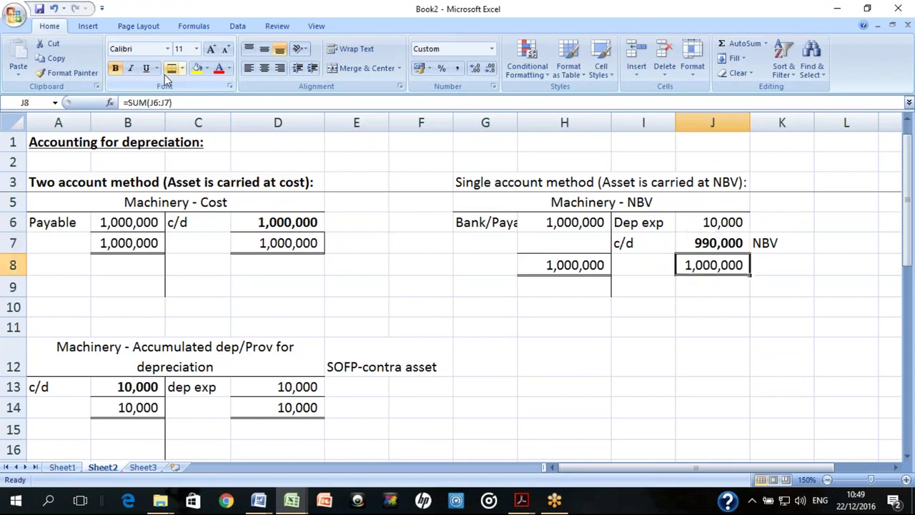
{"action": "key", "text": "Up"}
{"action": "key", "text": "Up"}
{"action": "key", "text": "Left"}
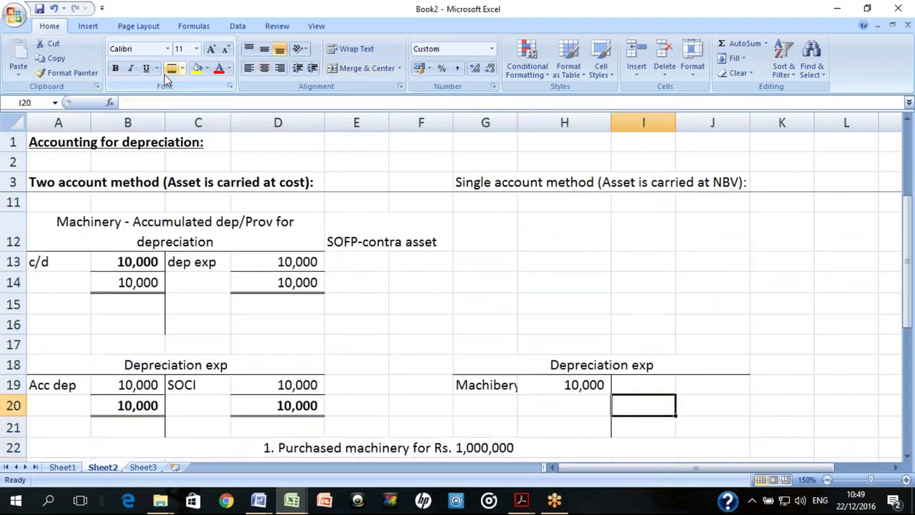
{"action": "key", "text": "Left"}
{"action": "key", "text": "alt+equal"}
{"action": "key", "text": "Return"}
{"action": "key", "text": "Up"}
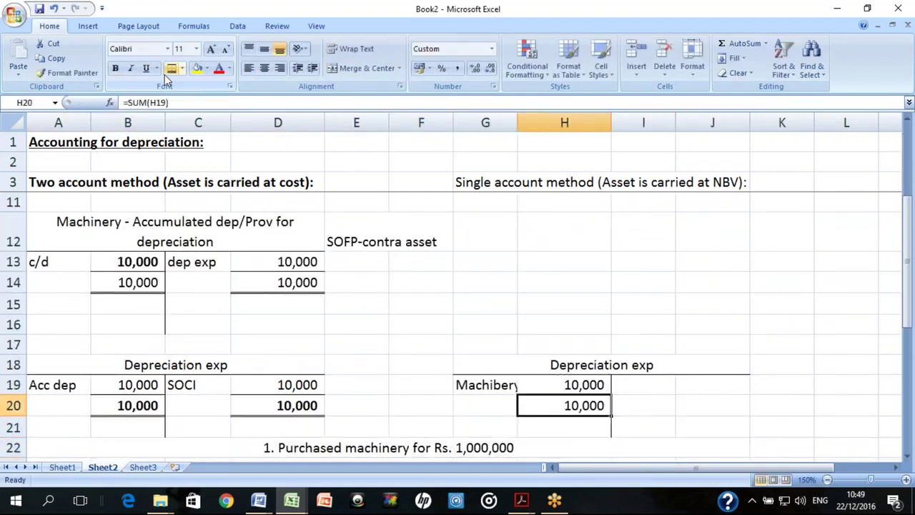
{"action": "left_click", "coordinate": [171, 70]}
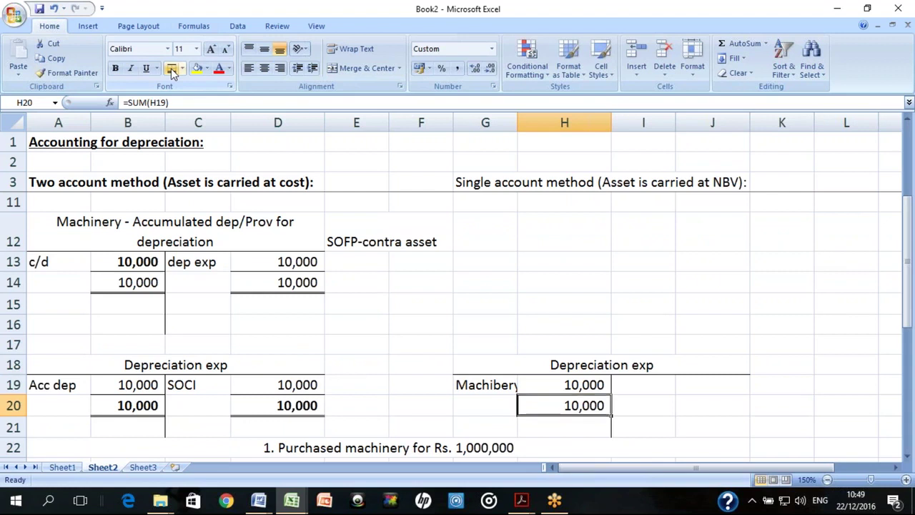
Enter a 10,000 credit in J19 of the single-method Depreciation exp account and label it "SOCI" in I19
{"action": "key", "text": "Right"}
{"action": "key", "text": "Right"}
{"action": "key", "text": "Up"}
{"action": "type", "text": "10,000"}
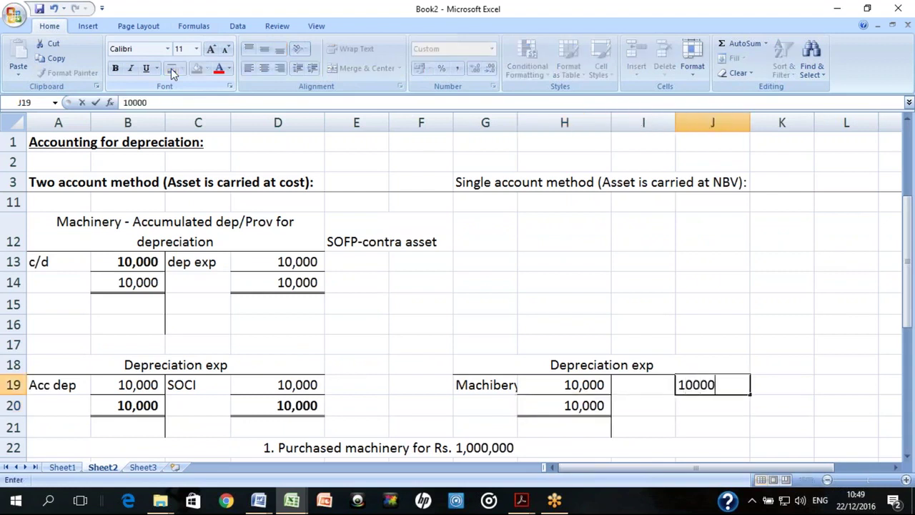
{"action": "key", "text": "Return"}
{"action": "key", "text": "Left"}
{"action": "key", "text": "Up"}
{"action": "type", "text": "SOCI"}
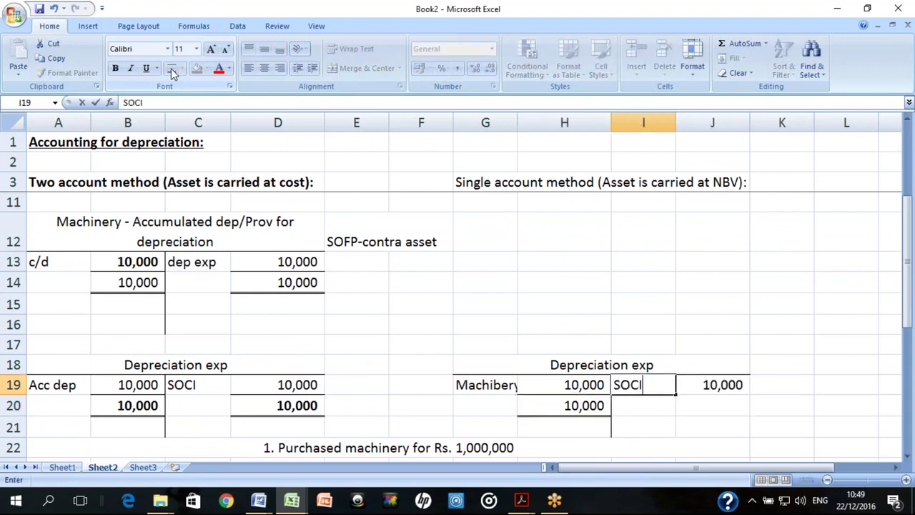
{"action": "key", "text": "Return"}
Total the credit side of that Depreciation exp account in J20 with =SUM(J19), adding a top and double bottom border
{"action": "key", "text": "Right"}
{"action": "key", "text": "alt+equal"}
{"action": "key", "text": "Return"}
{"action": "key", "text": "Up"}
{"action": "left_click", "coordinate": [171, 68]}
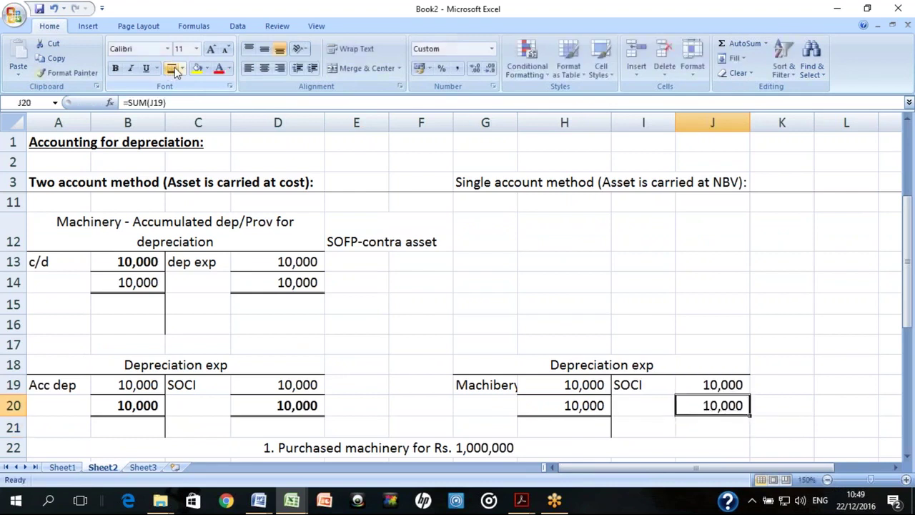
Select both Depreciation exp accounts across A18:J20 to compare the two methods
{"action": "key", "text": "shift+Up"}
{"action": "key", "text": "shift+Up"}
{"action": "key", "text": "shift+Left"}
{"action": "key", "text": "shift+Left"}
{"action": "key", "text": "shift+Left"}
{"action": "key", "text": "shift+Left"}
{"action": "key", "text": "shift+Left"}
{"action": "key", "text": "shift+Left"}
{"action": "key", "text": "shift+Left"}
{"action": "key", "text": "shift+Left"}
{"action": "key", "text": "shift+Left"}
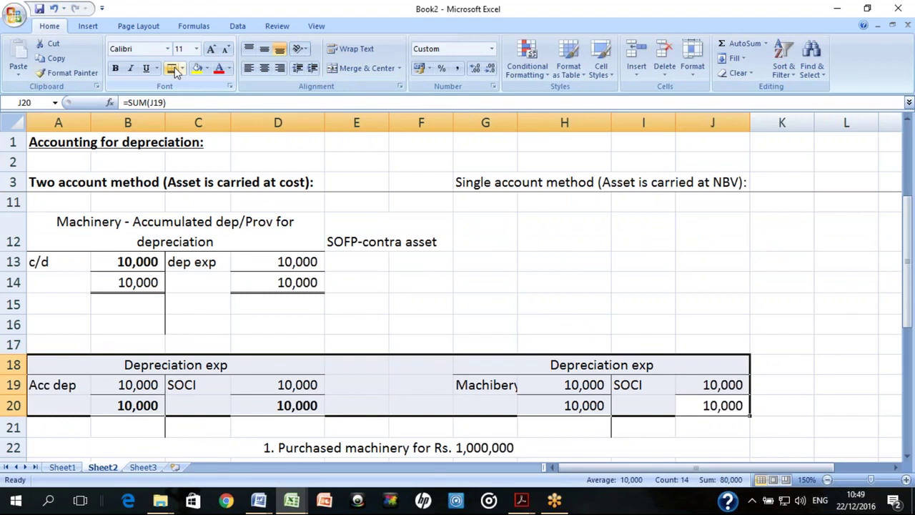
Examine the machinery purchase entries and the first-year depreciation heading below the T-accounts
{"action": "key", "text": "Down"}
{"action": "key", "text": "Down"}
{"action": "key", "text": "Down"}
{"action": "key", "text": "Down"}
{"action": "key", "text": "Down"}
{"action": "key", "text": "Down"}
{"action": "key", "text": "Down"}
{"action": "key", "text": "Down"}
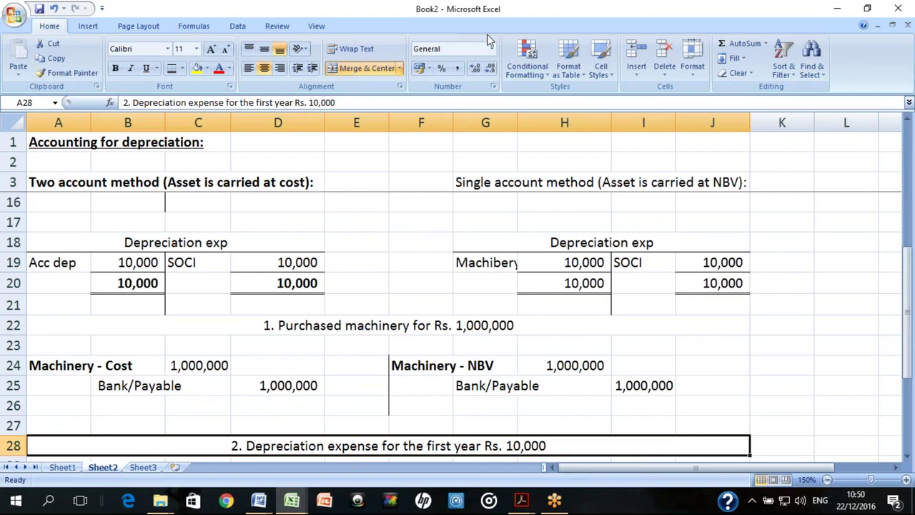
Compare the Machinery - Cost and Accumulated dep accounts with the Machinery - NBV account
{"action": "key", "text": "Up"}
{"action": "key", "text": "Up"}
{"action": "key", "text": "Up"}
{"action": "key", "text": "Up"}
{"action": "key", "text": "Up"}
{"action": "key", "text": "Up"}
{"action": "key", "text": "Up"}
{"action": "key", "text": "Up"}
{"action": "key", "text": "Up"}
{"action": "key", "text": "Up"}
{"action": "key", "text": "Up"}
{"action": "key", "text": "Up"}
{"action": "key", "text": "Up"}
{"action": "key", "text": "Up"}
{"action": "key", "text": "Up"}
{"action": "key", "text": "Up"}
{"action": "key", "text": "Up"}
{"action": "key", "text": "Up"}
{"action": "key", "text": "Up"}
{"action": "key", "text": "Up"}
{"action": "key", "text": "Down"}
{"action": "key", "text": "Down"}
{"action": "key", "text": "Down"}
{"action": "key", "text": "Down"}
{"action": "key", "text": "Down"}
{"action": "key", "text": "Down"}
{"action": "key", "text": "Left"}
{"action": "key", "text": "Left"}
{"action": "key", "text": "Left"}
{"action": "key", "text": "Left"}
{"action": "key", "text": "Left"}
{"action": "key", "text": "Down"}
{"action": "key", "text": "Down"}
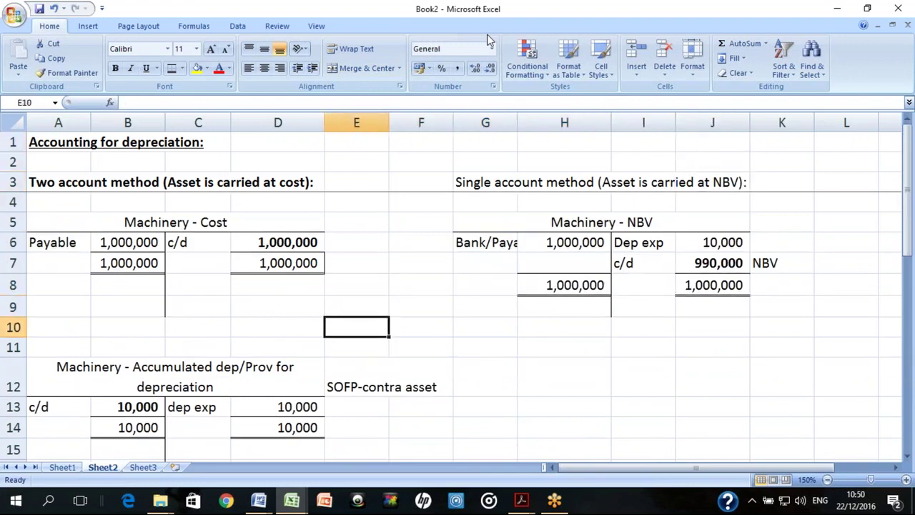
{"action": "key", "text": "Down"}
{"action": "key", "text": "Down"}
{"action": "key", "text": "Left"}
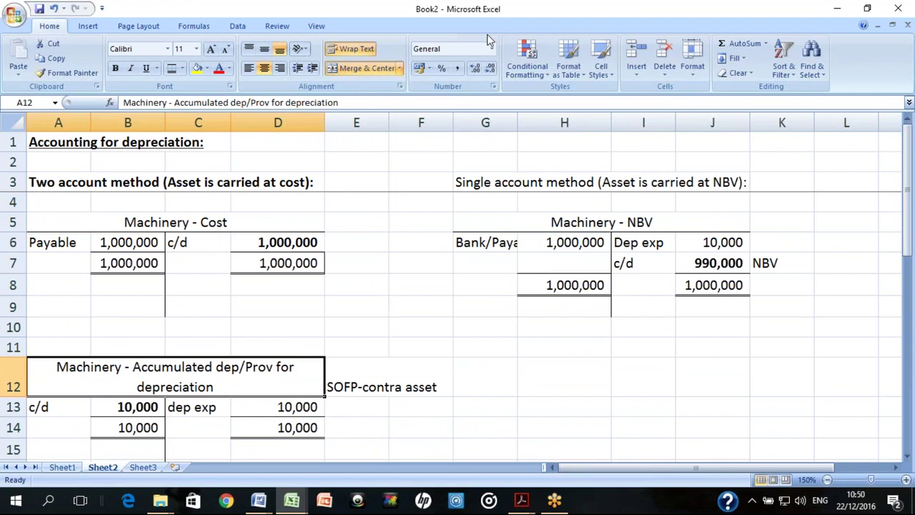
Select the two account method's depreciation journal entry in A30:E31 for review
{"action": "key", "text": "Down"}
{"action": "key", "text": "Down"}
{"action": "key", "text": "Down"}
{"action": "key", "text": "Down"}
{"action": "key", "text": "Down"}
{"action": "key", "text": "Down"}
{"action": "key", "text": "Down"}
{"action": "key", "text": "Down"}
{"action": "key", "text": "Down"}
{"action": "key", "text": "Down"}
{"action": "key", "text": "Down"}
{"action": "key", "text": "Down"}
{"action": "key", "text": "Down"}
{"action": "key", "text": "Down"}
{"action": "key", "text": "Down"}
{"action": "key", "text": "Down"}
{"action": "key", "text": "Down"}
{"action": "key", "text": "Down"}
{"action": "key", "text": "Down"}
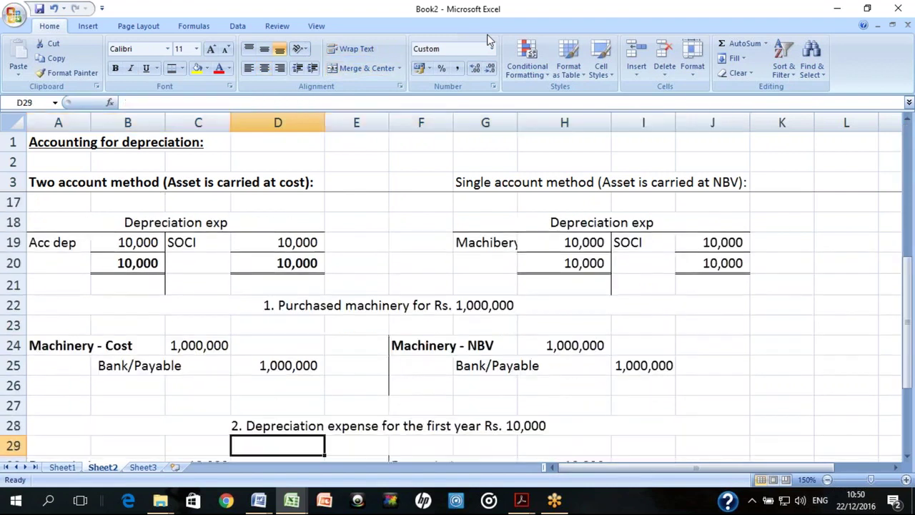
{"action": "key", "text": "Down"}
{"action": "key", "text": "Down"}
{"action": "key", "text": "Down"}
{"action": "key", "text": "Down"}
{"action": "key", "text": "Up"}
{"action": "key", "text": "Up"}
{"action": "key", "text": "Up"}
{"action": "key", "text": "Up"}
{"action": "key", "text": "Up"}
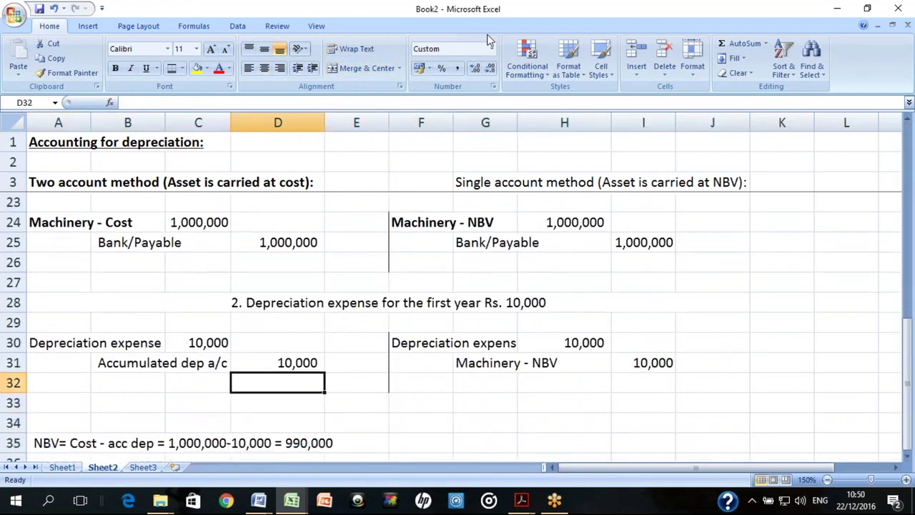
{"action": "key", "text": "Left"}
{"action": "key", "text": "Left"}
{"action": "key", "text": "Left"}
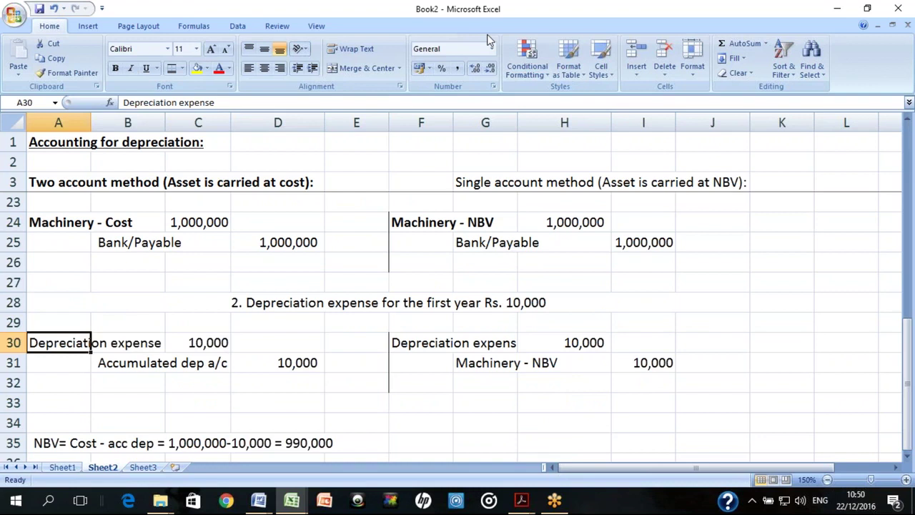
{"action": "key", "text": "shift+Right"}
{"action": "key", "text": "shift+Right"}
{"action": "key", "text": "shift+Right"}
{"action": "key", "text": "shift+Right"}
{"action": "key", "text": "shift+Down"}
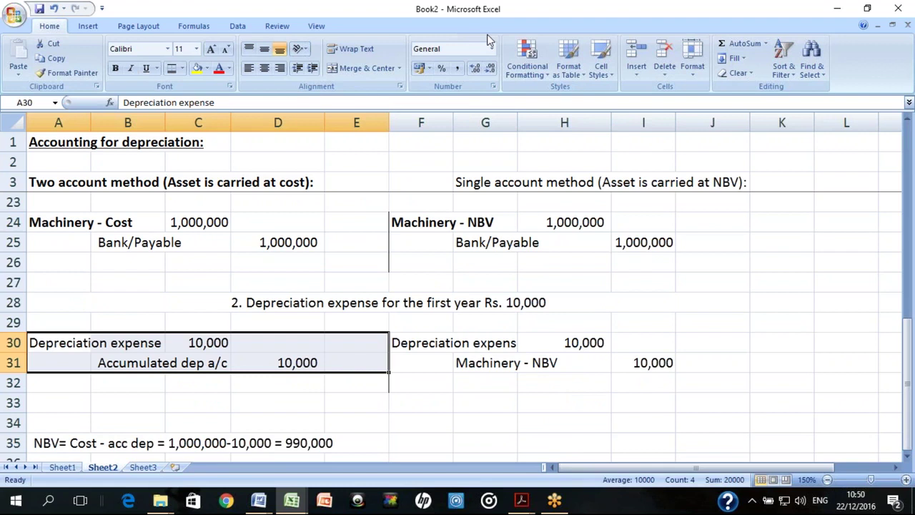
Select the single account method's depreciation journal entry in F30:I31 for comparison
{"action": "key", "text": "Right"}
{"action": "key", "text": "Right"}
{"action": "key", "text": "Right"}
{"action": "key", "text": "Right"}
{"action": "key", "text": "Right"}
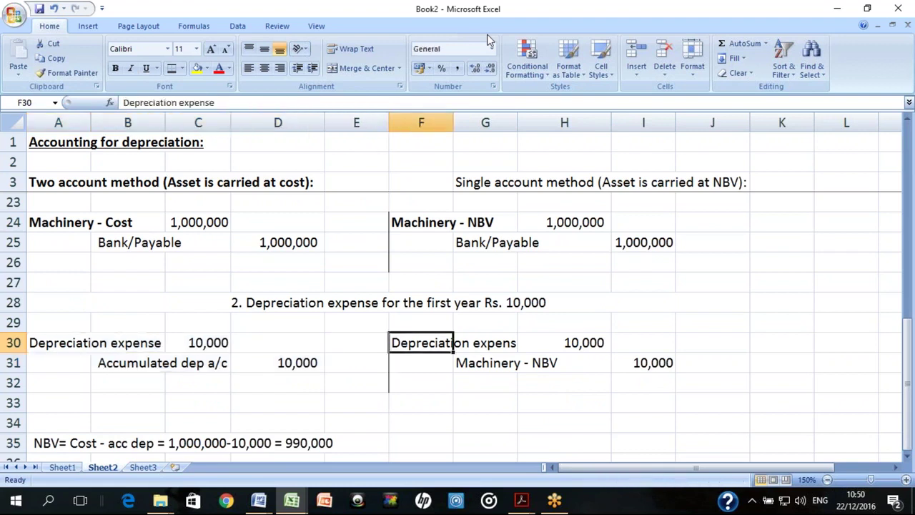
{"action": "key", "text": "shift+Right"}
{"action": "key", "text": "shift+Right"}
{"action": "key", "text": "shift+Right"}
{"action": "key", "text": "shift+Down"}
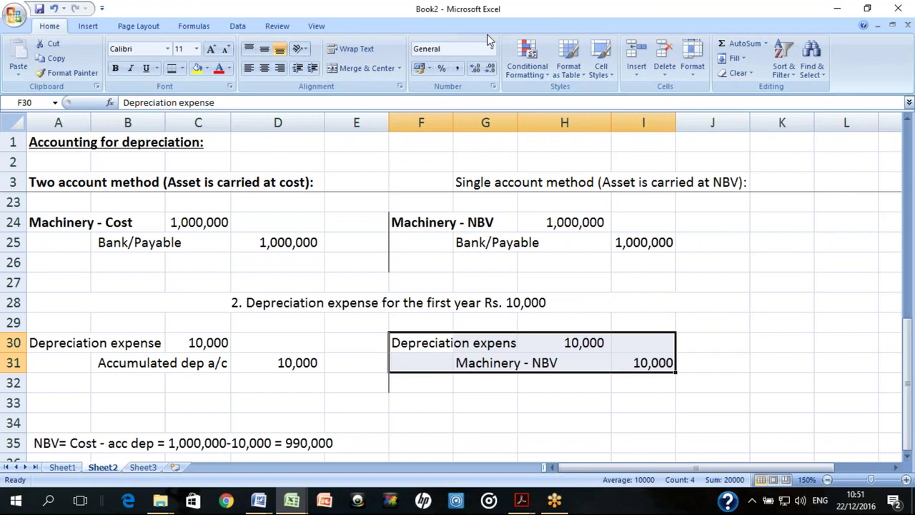
Switch to Handout 1.pdf in Adobe Acrobat Reader and read Question 2's machinery purchases and requirements
{"action": "key", "text": "alt+Tab"}
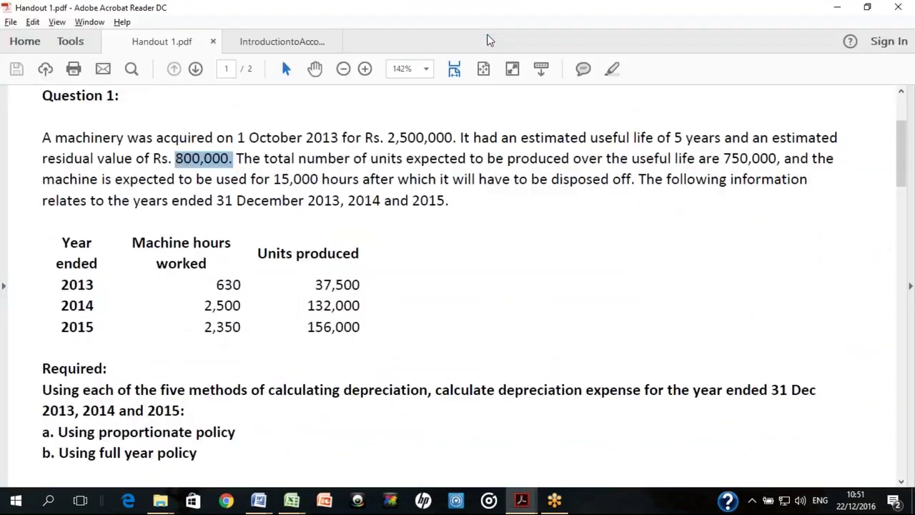
{"action": "left_click", "coordinate": [202, 160]}
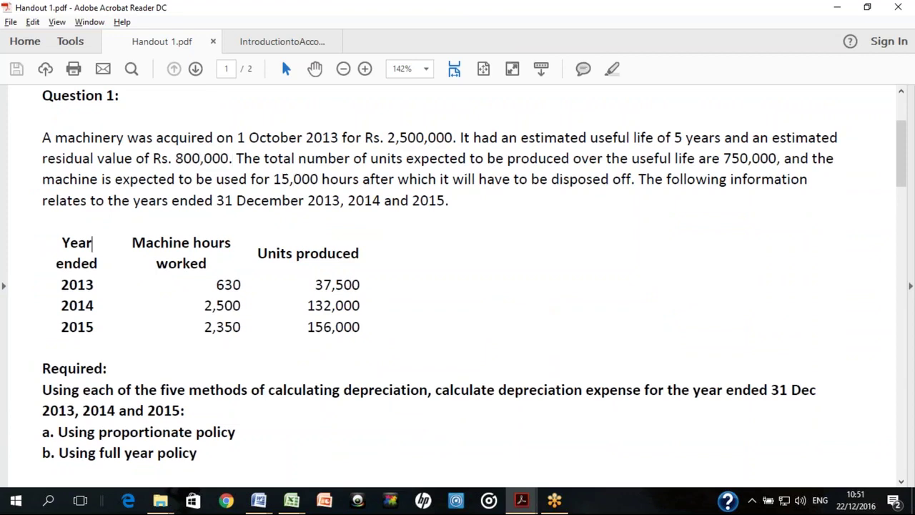
{"action": "scroll", "coordinate": [237, 433], "scroll_direction": "down", "scroll_amount": 6}
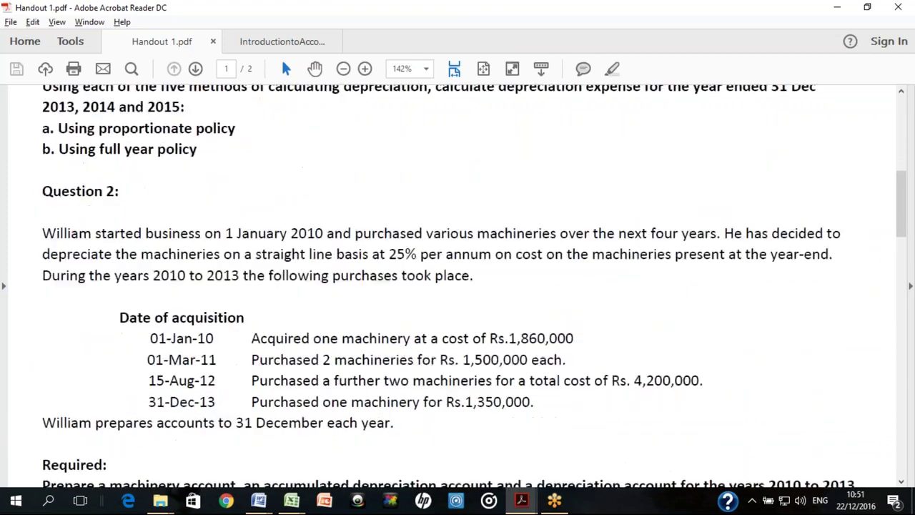
{"action": "scroll", "coordinate": [298, 464], "scroll_direction": "down", "scroll_amount": 2}
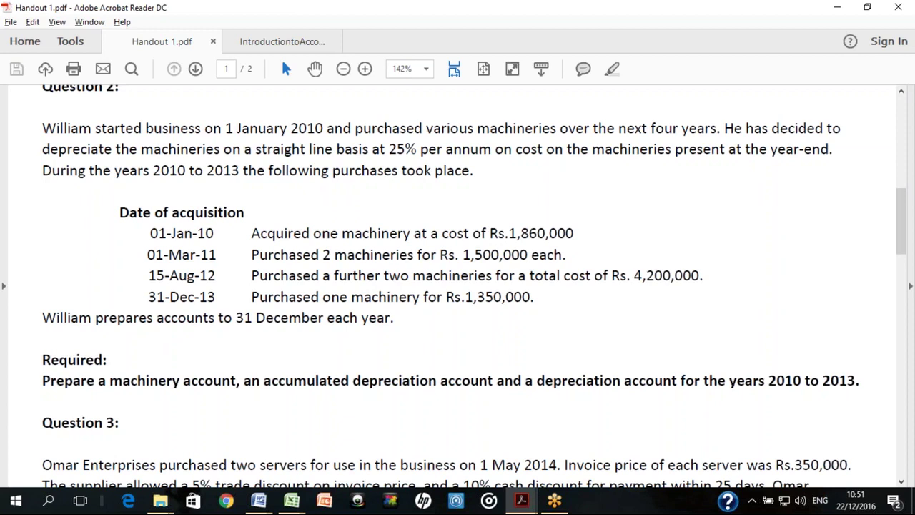
Look through the handout beyond Question 2's requirements to Question 3 on the Omar Enterprises server purchase
{"action": "scroll", "coordinate": [474, 286], "scroll_direction": "down", "scroll_amount": 3}
{"action": "key", "text": "Page_Down"}
{"action": "key", "text": "Page_Down"}
{"action": "key", "text": "Page_Up"}
{"action": "key", "text": "Page_Up"}
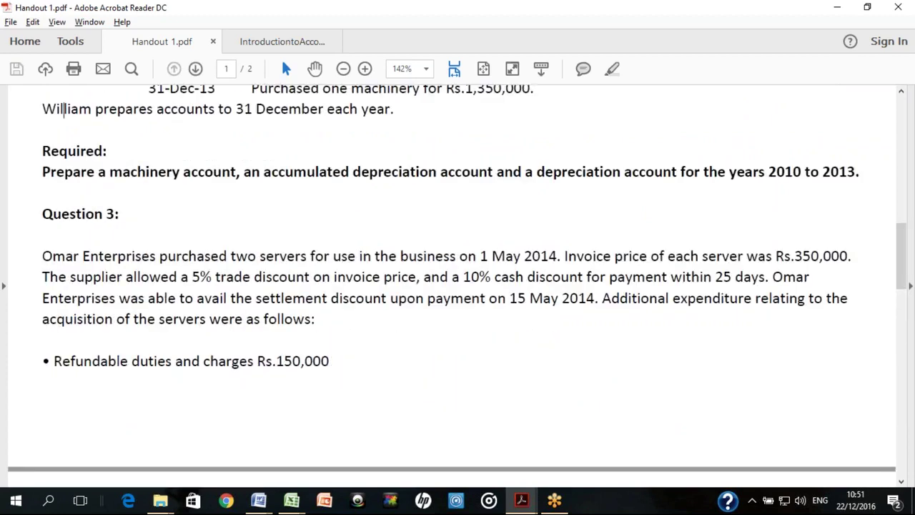